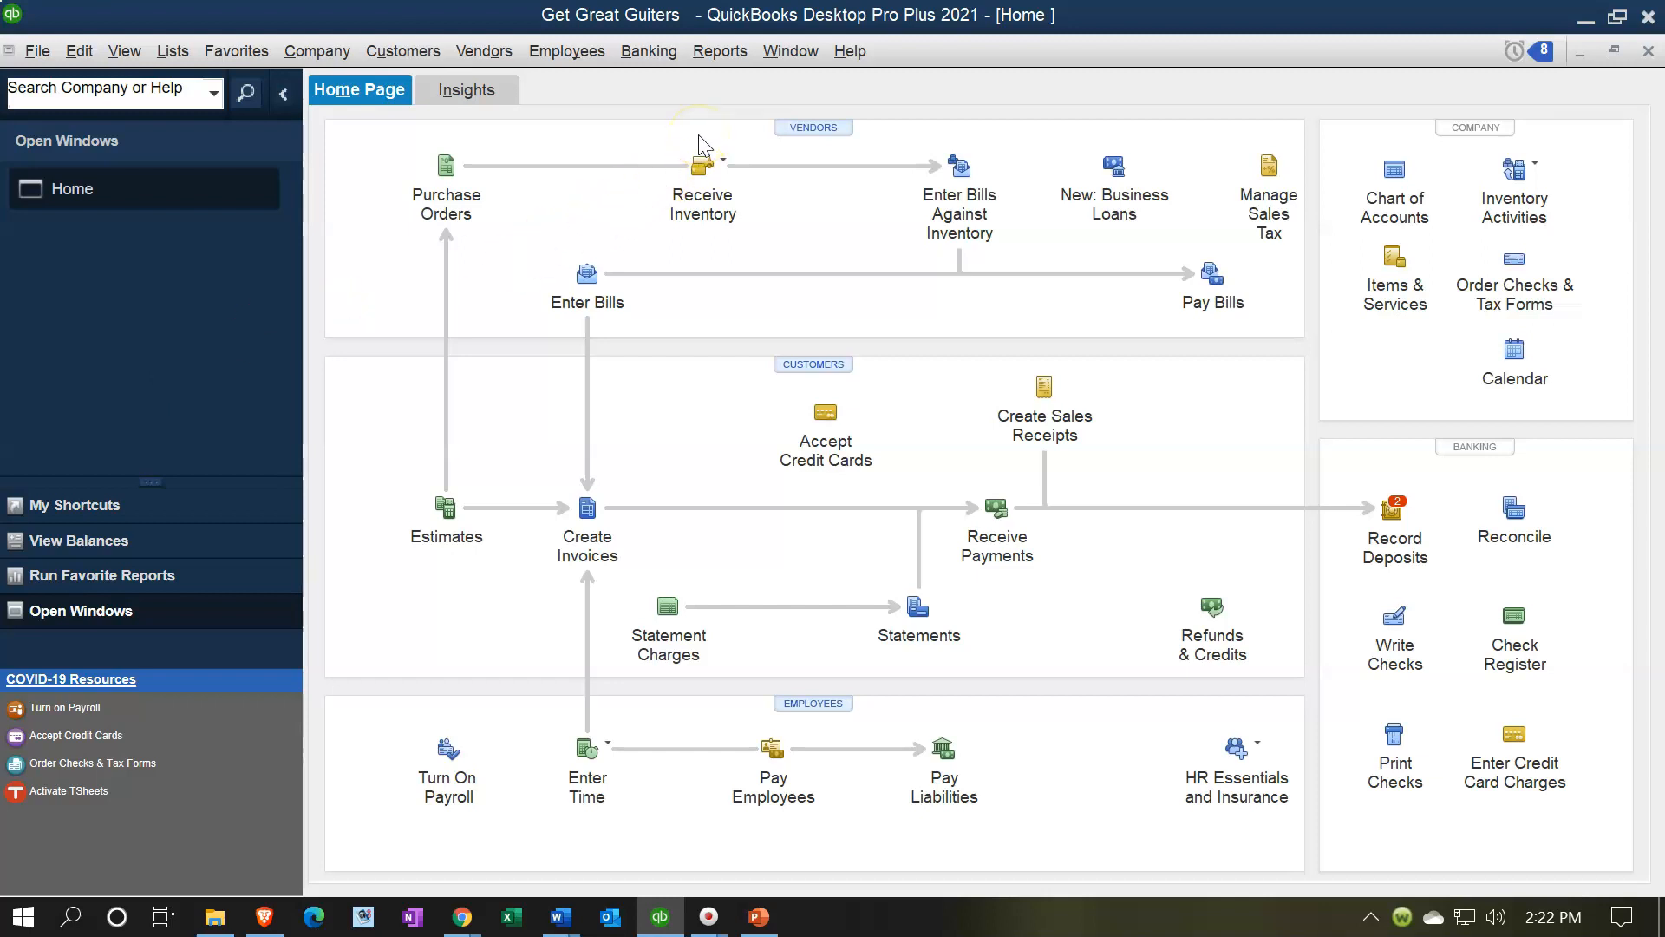
# Open the Balance Sheet Standard report from the company and financial reports
pyautogui.click(719, 52)
pyautogui.moveTo(806, 232)
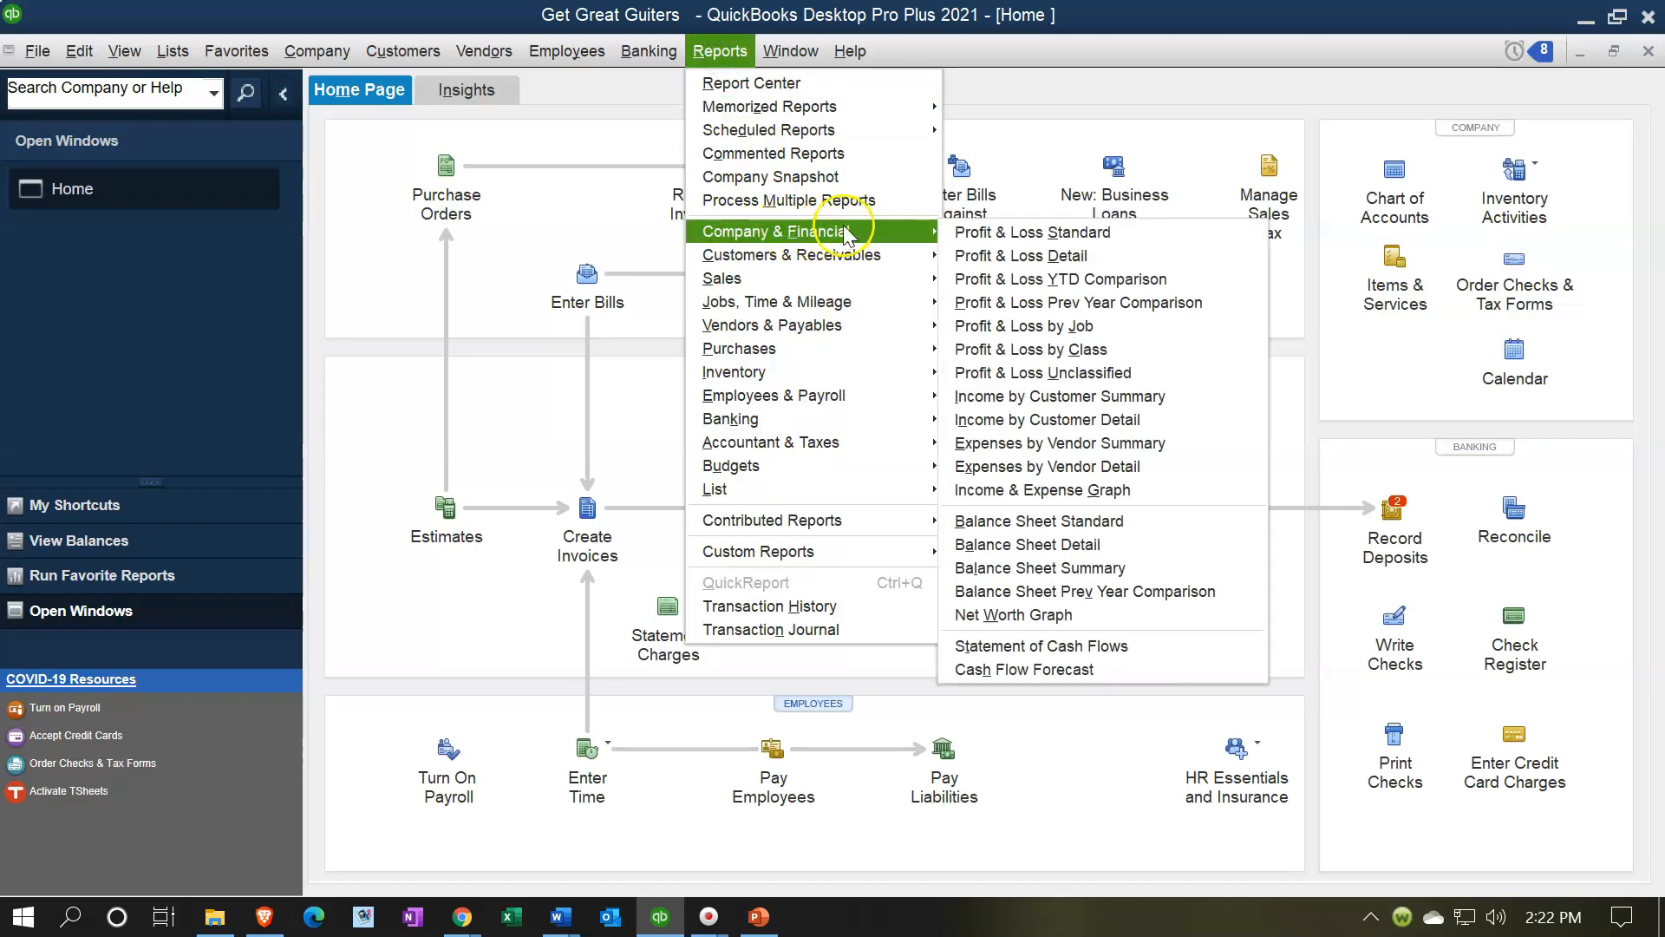
pyautogui.click(1062, 521)
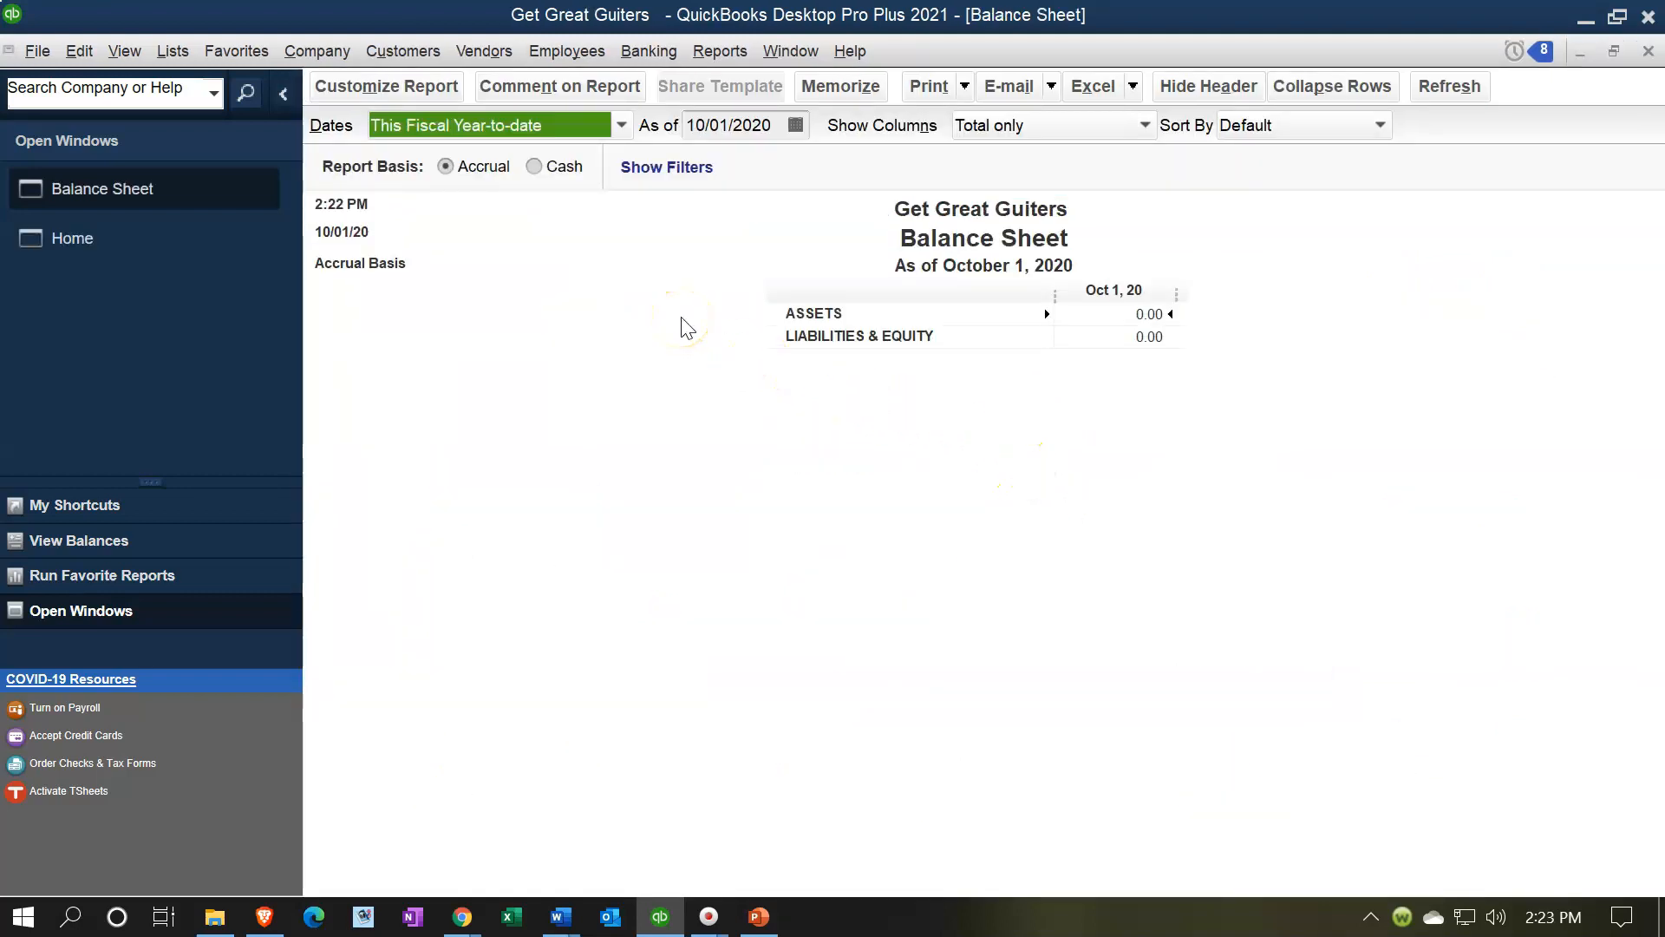
# Set the balance sheet's as-of date to 02/28/2021
pyautogui.press('Tab')
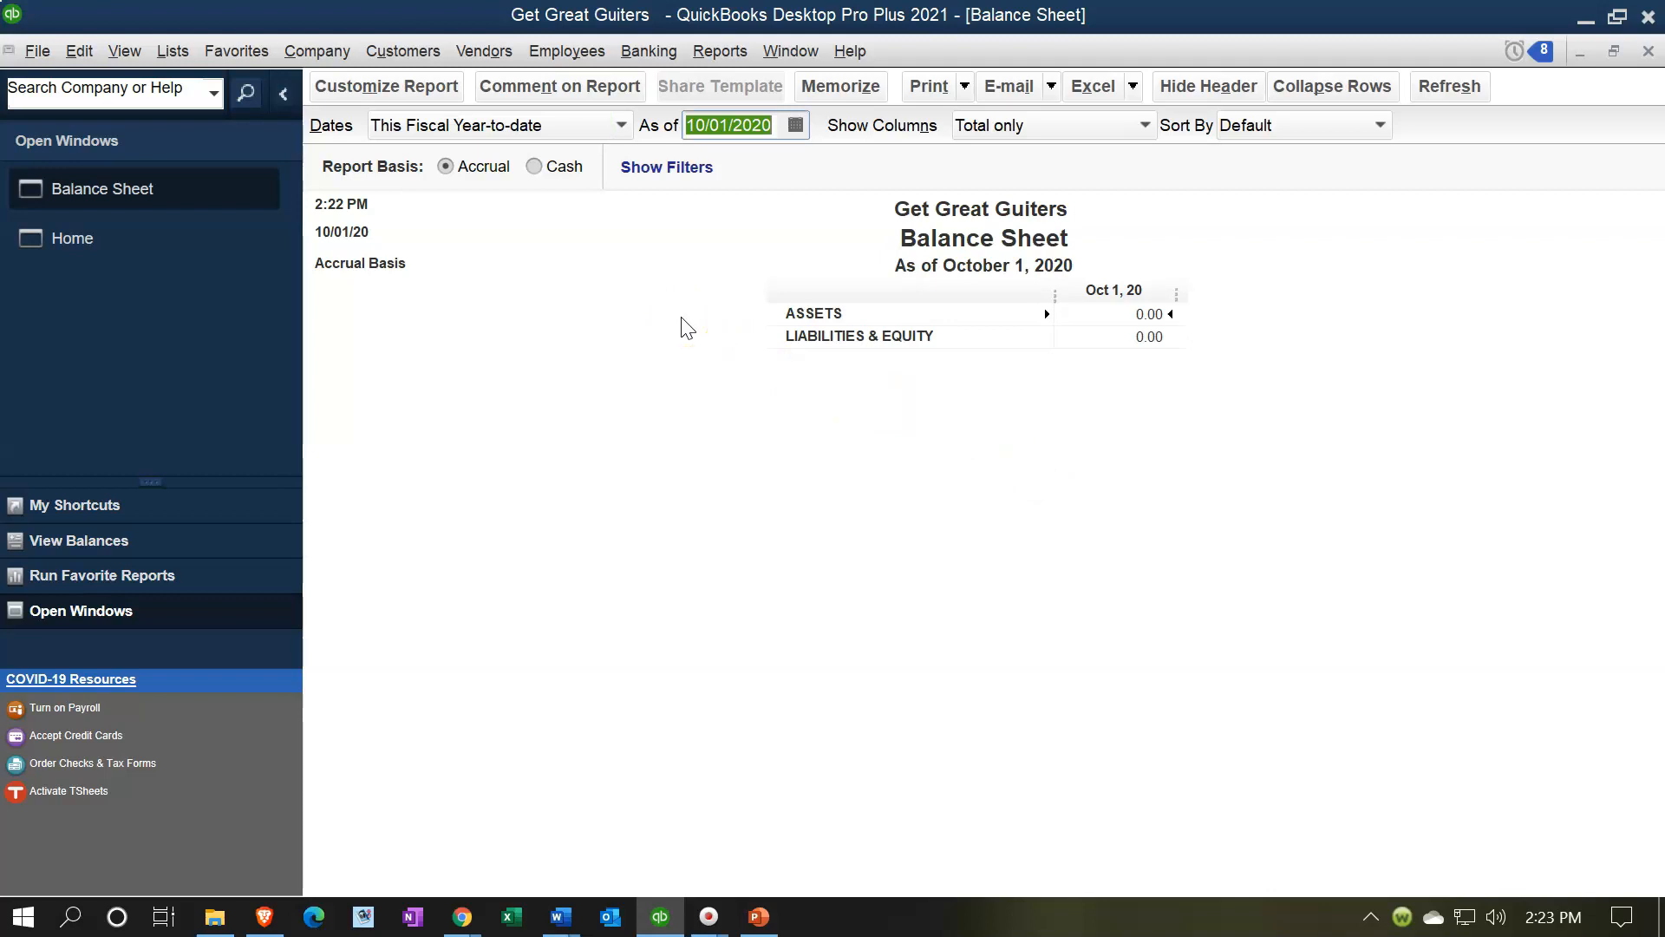
pyautogui.write('1')
pyautogui.press('BackSpace')
pyautogui.write('02/28/')
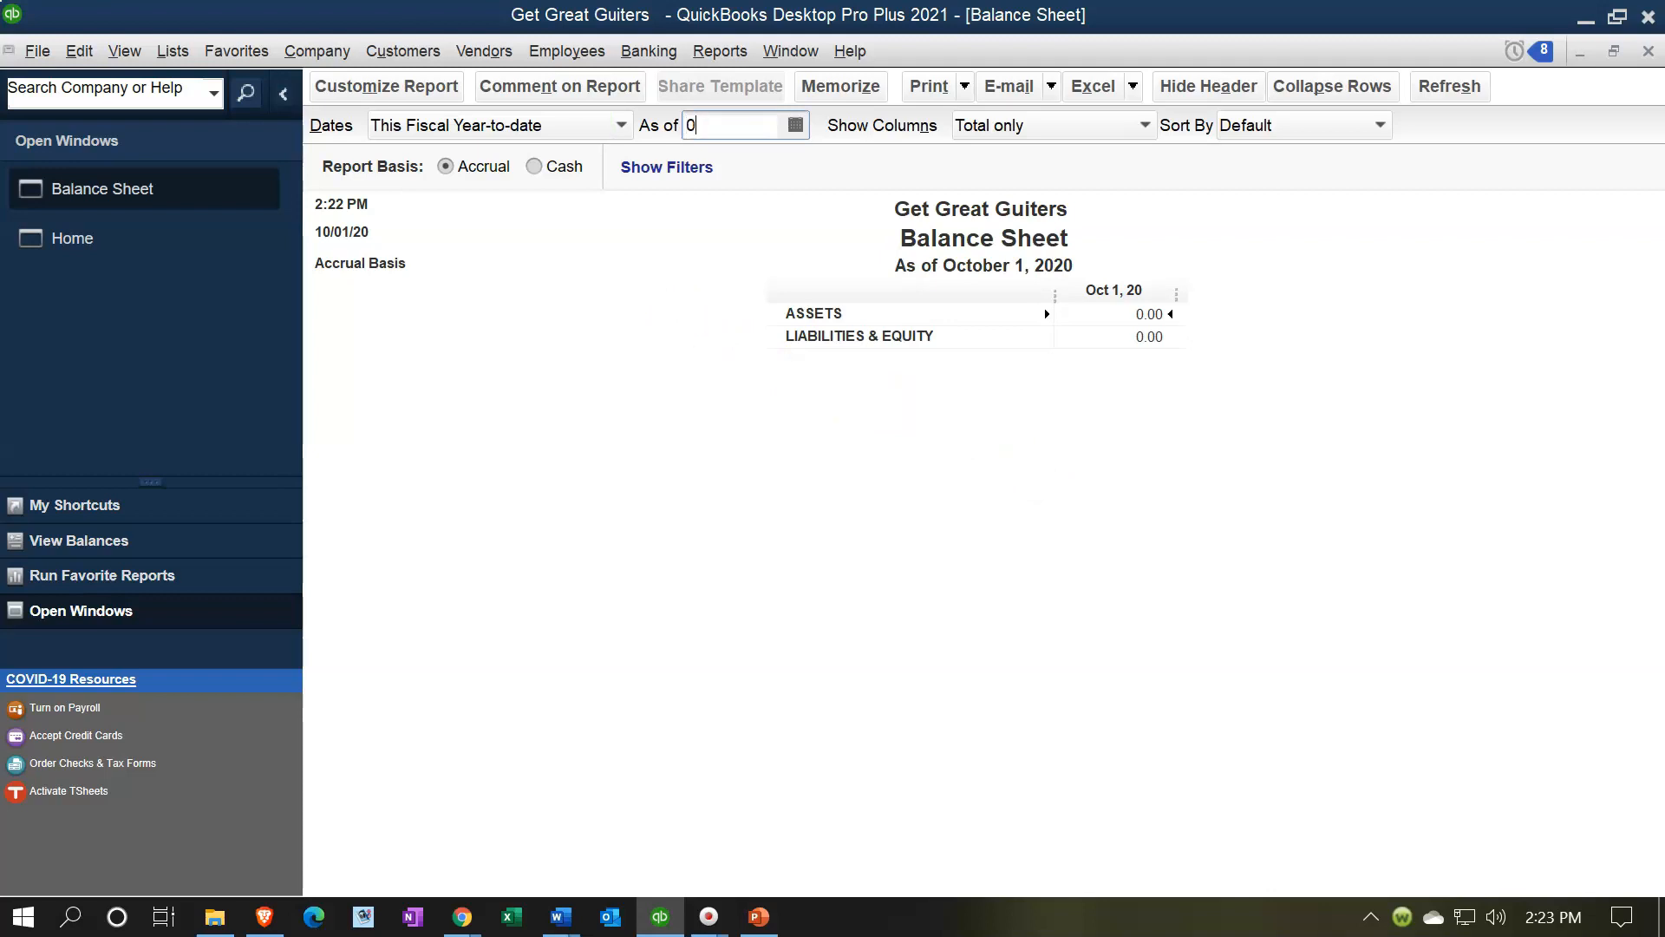
pyautogui.write('2020')
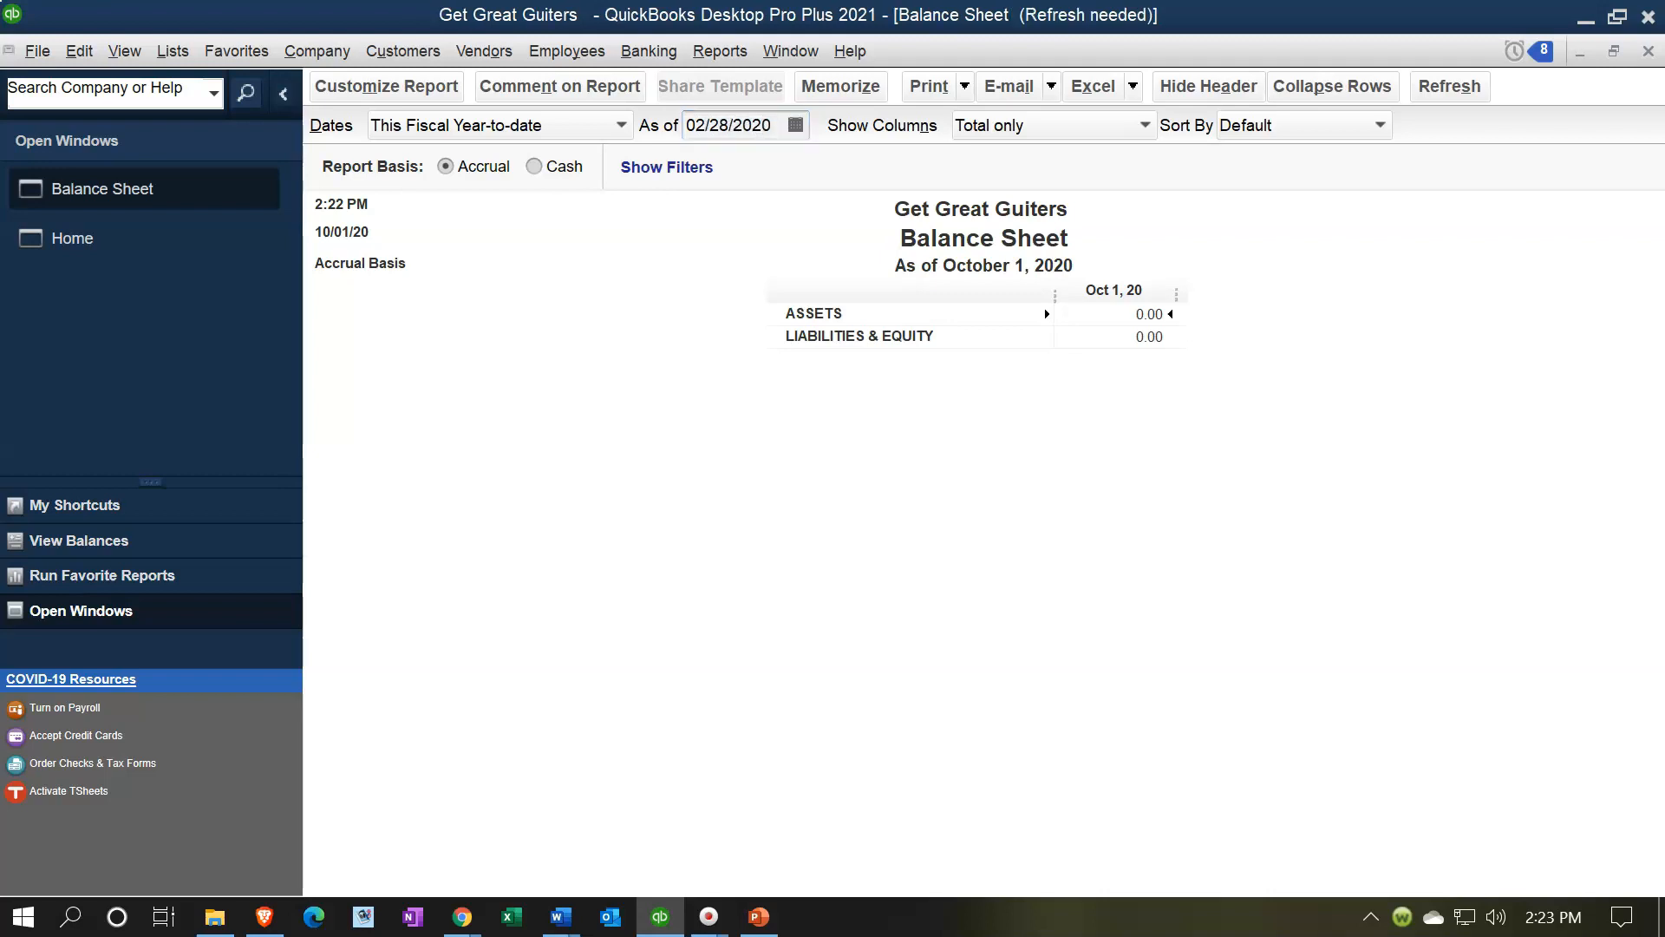
pyautogui.press('Tab')
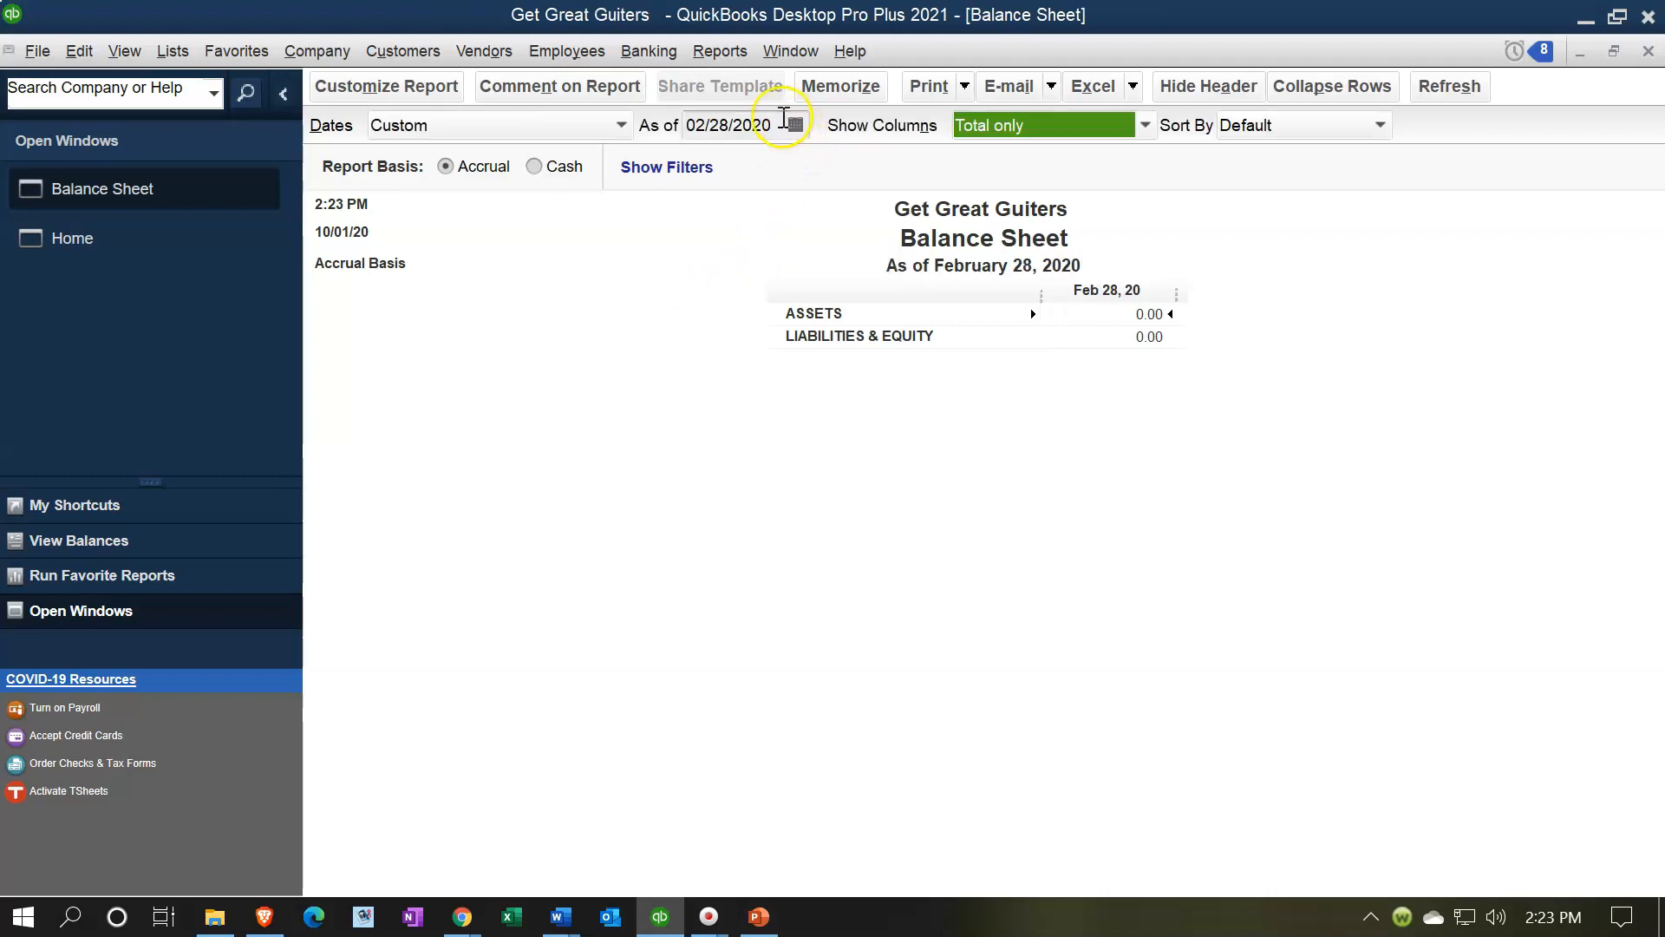
pyautogui.click(781, 124)
pyautogui.press('BackSpace')
pyautogui.write('1')
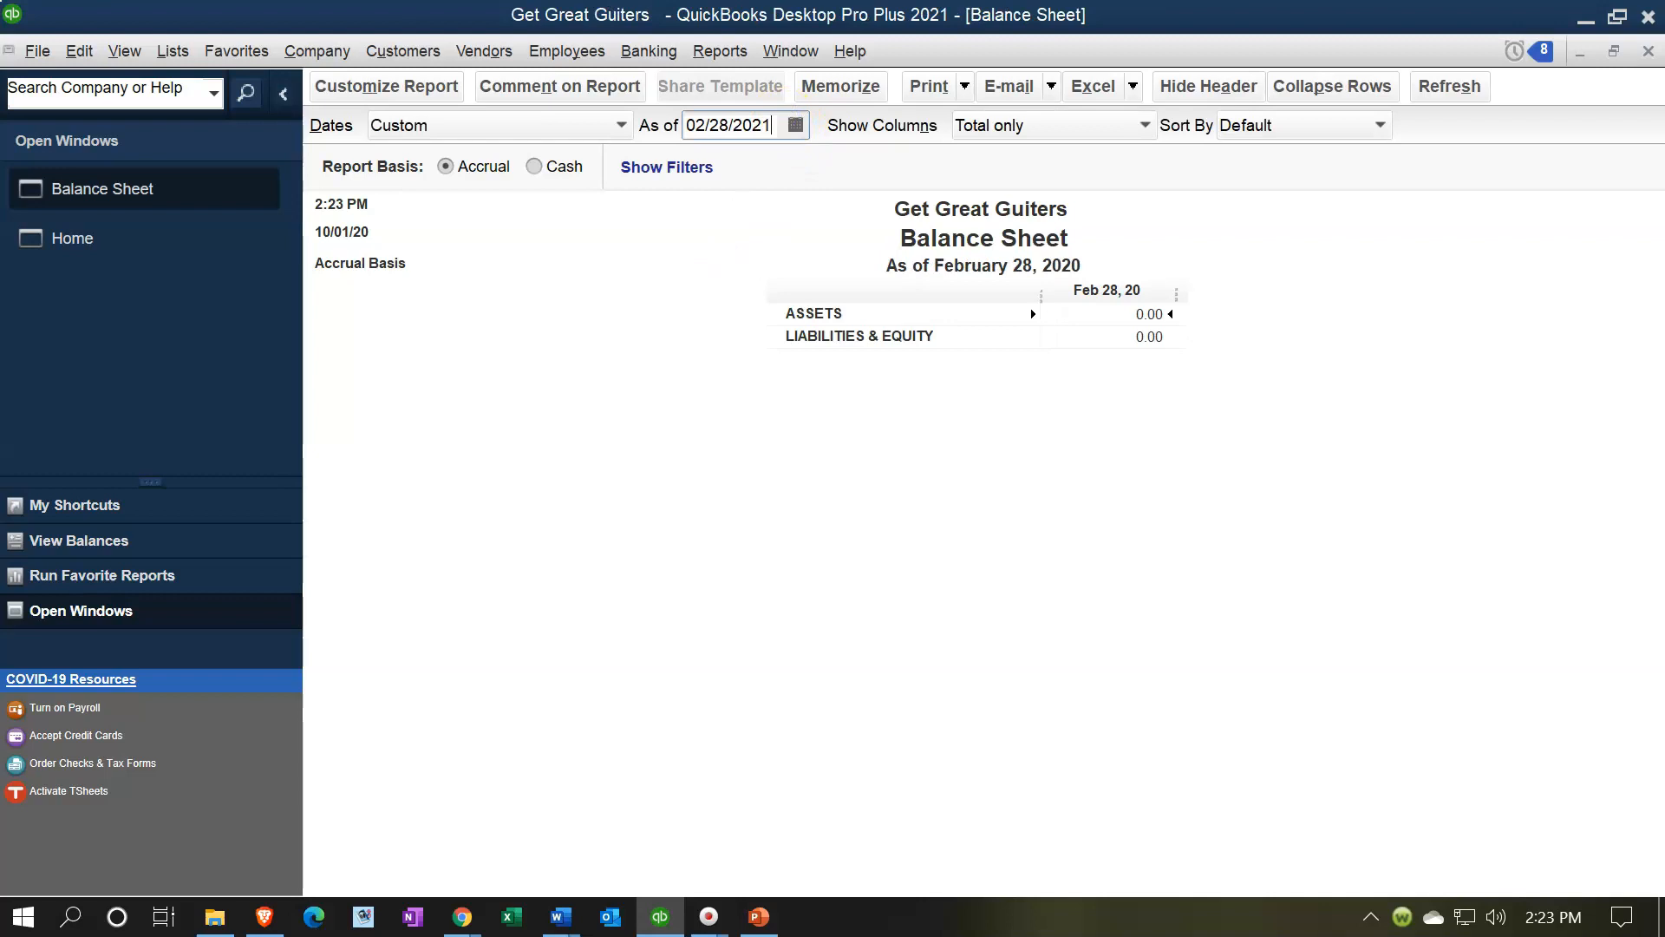
pyautogui.press('Tab')
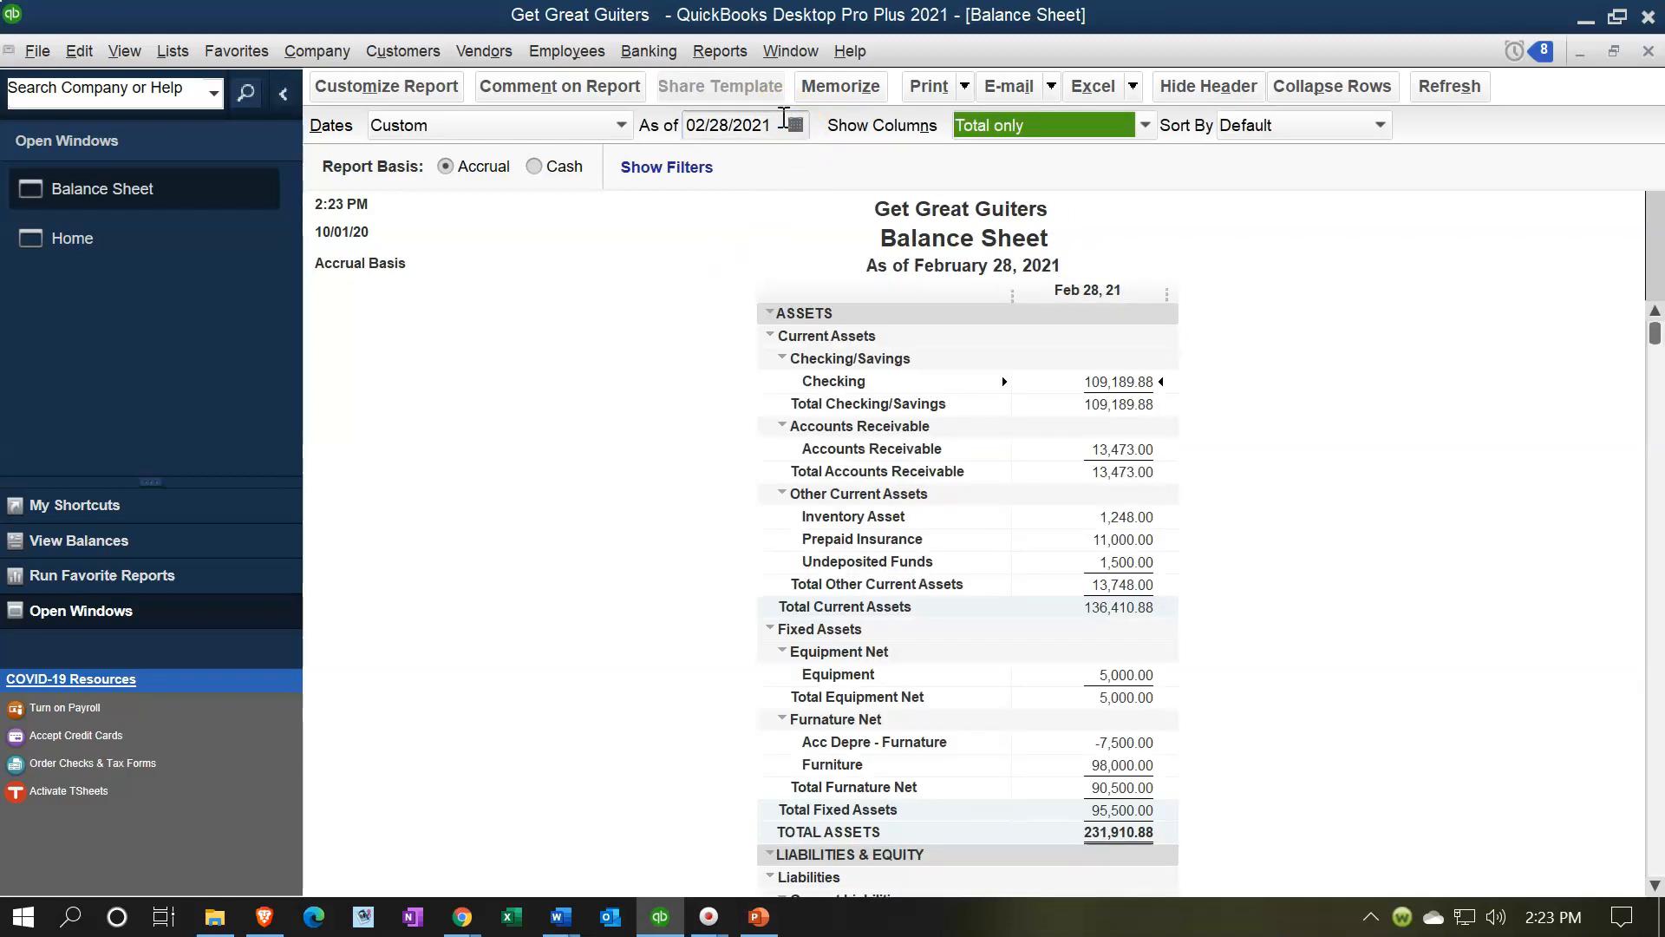
pyautogui.hotkey('shift', 'Tab')
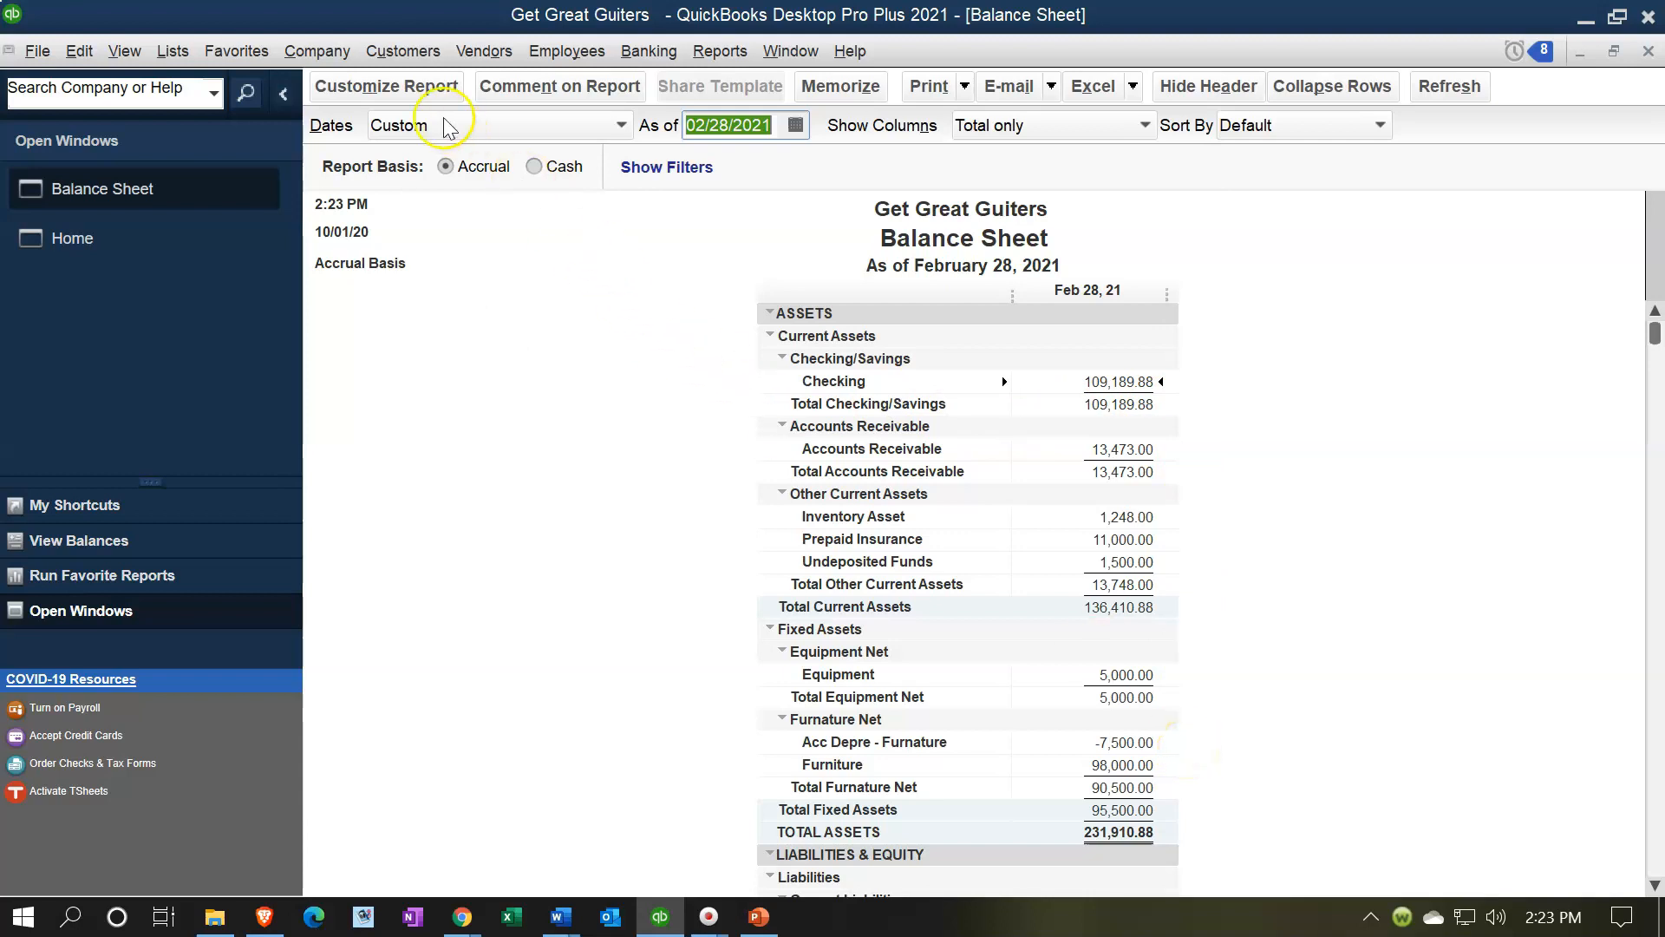
# Customize the balance sheet's header to leave out the date prepared, time prepared and report basis
pyautogui.click(413, 95)
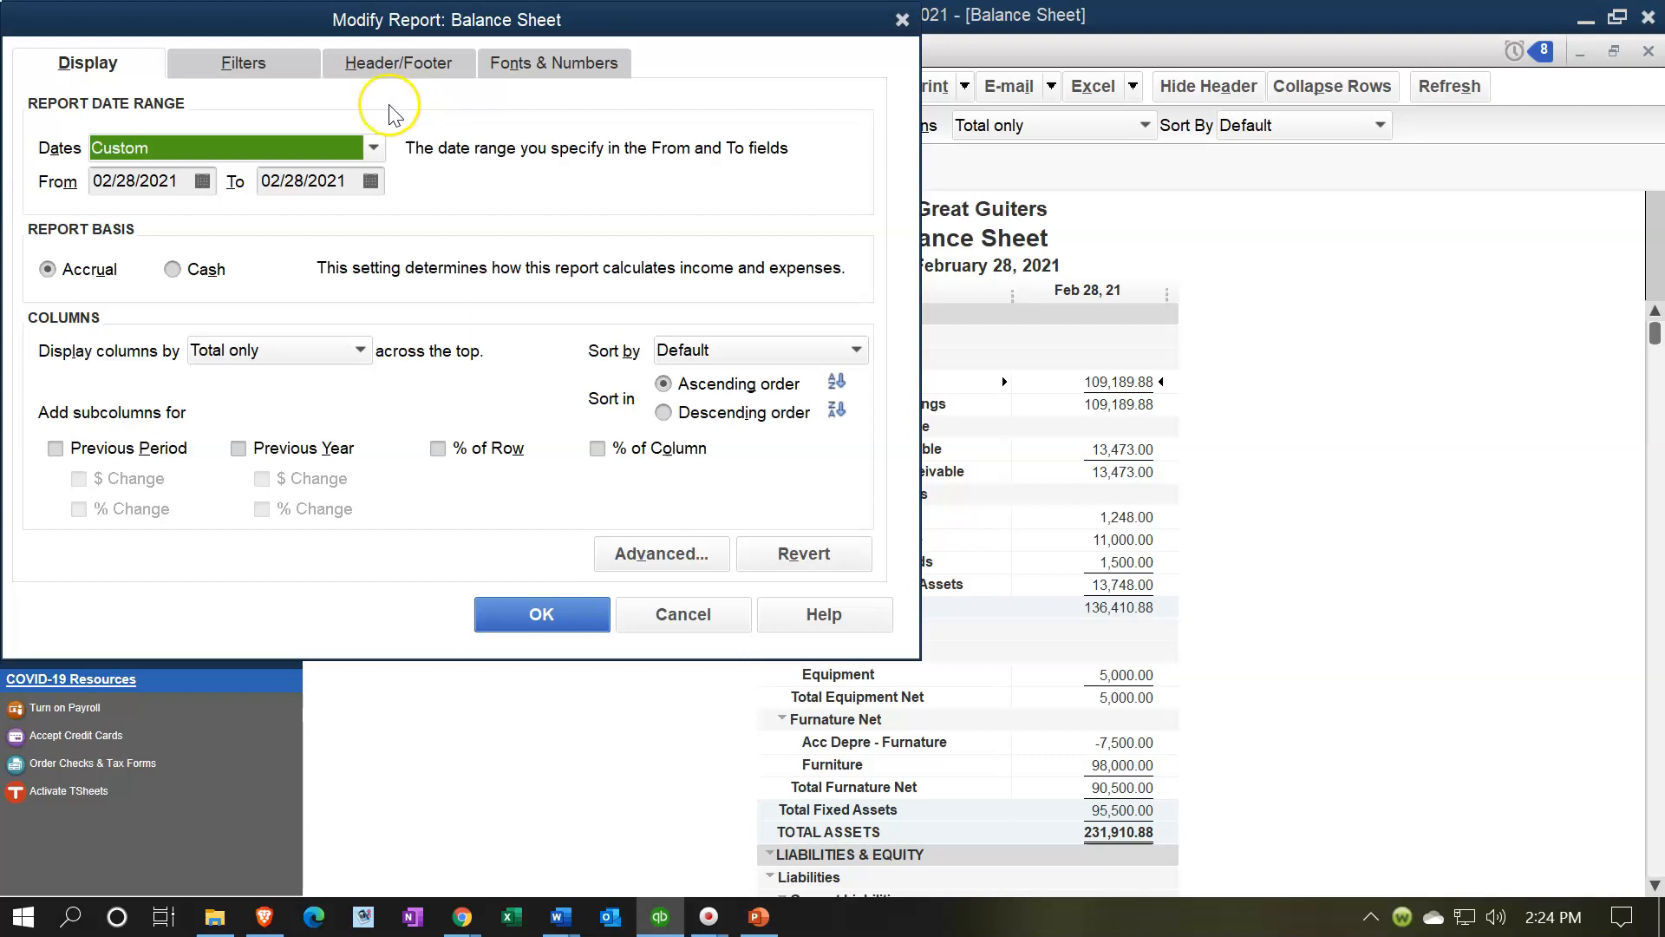
pyautogui.moveTo(314, 24); pyautogui.dragTo(664, 60)
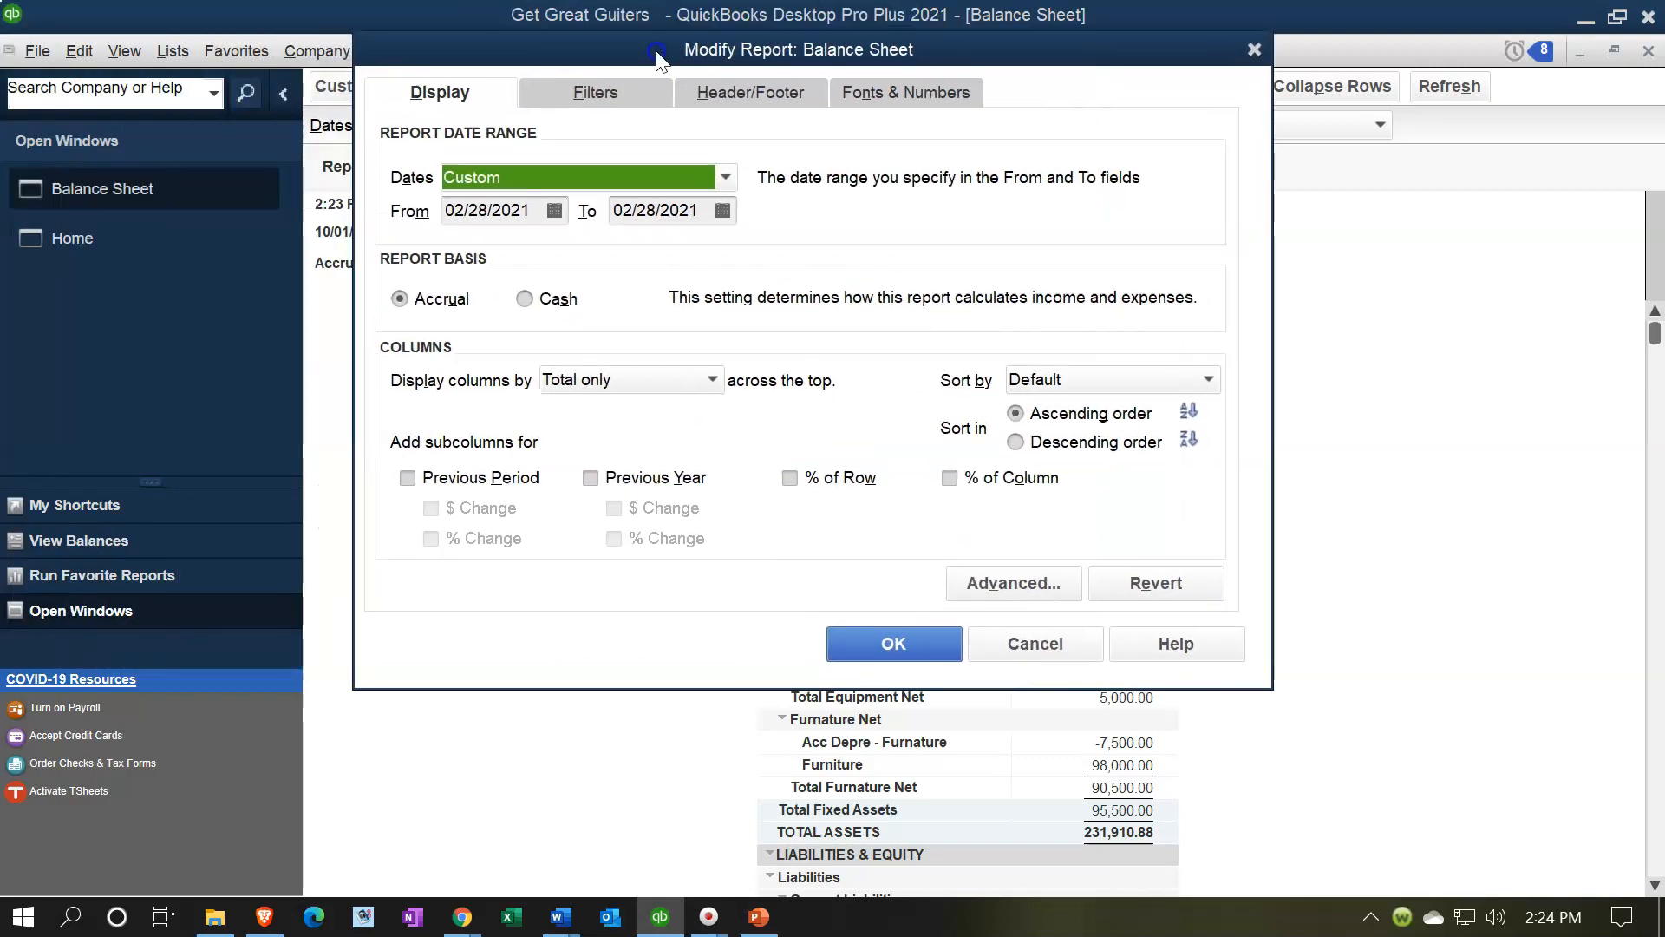
pyautogui.click(723, 102)
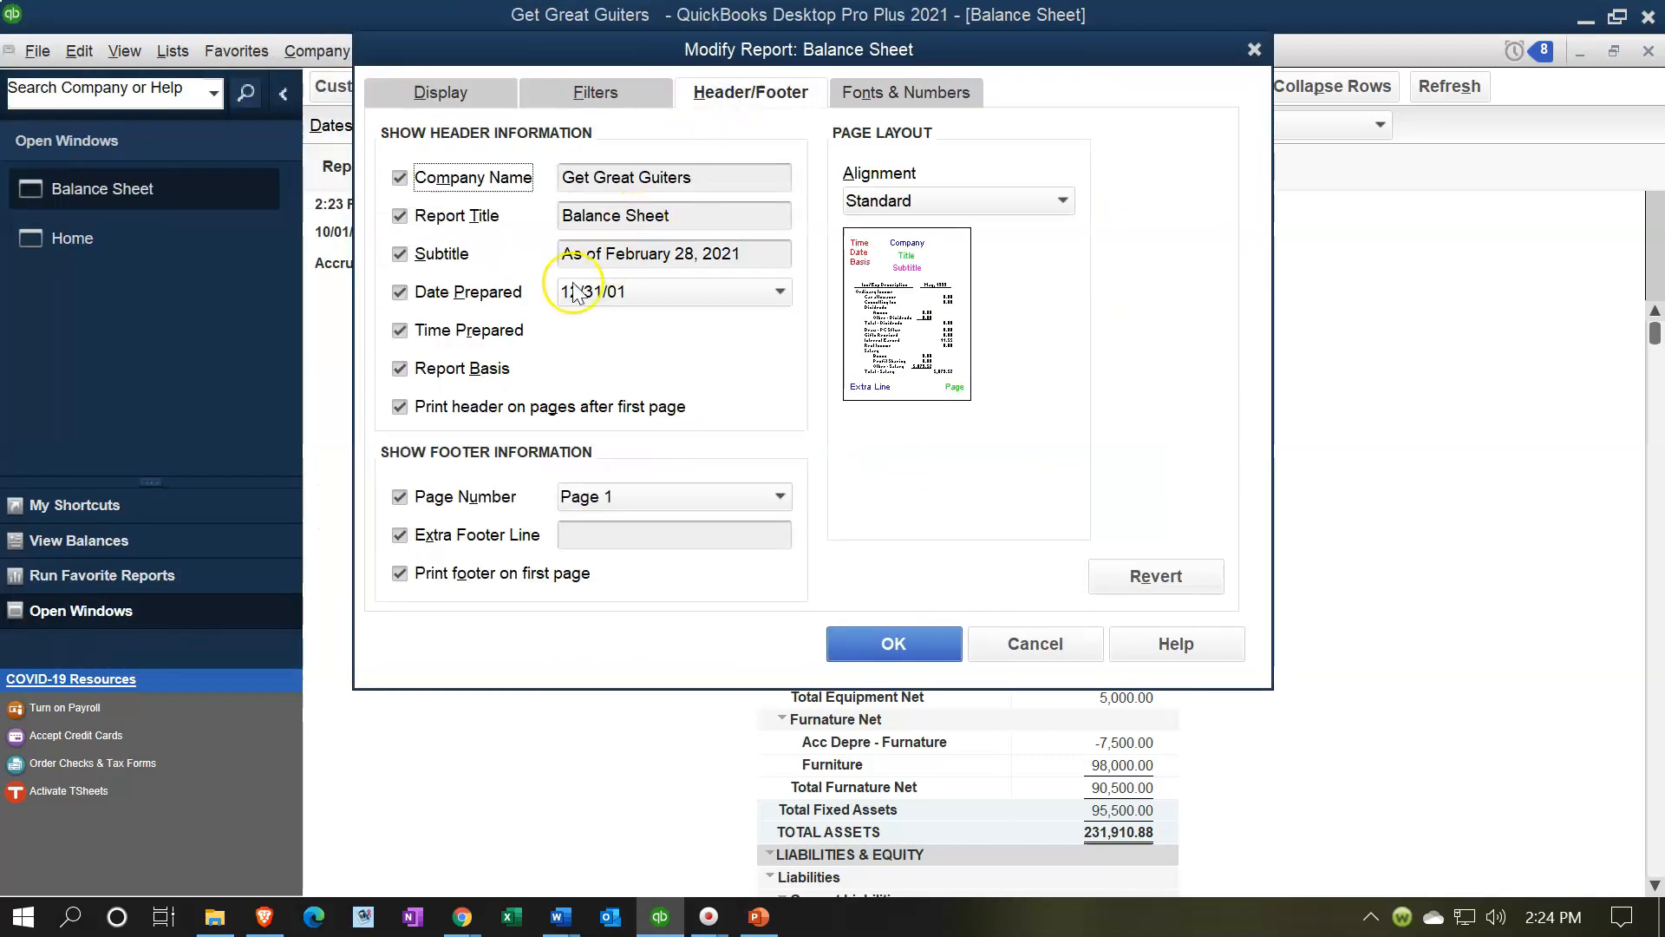
pyautogui.click(399, 292)
pyautogui.click(403, 330)
pyautogui.click(396, 373)
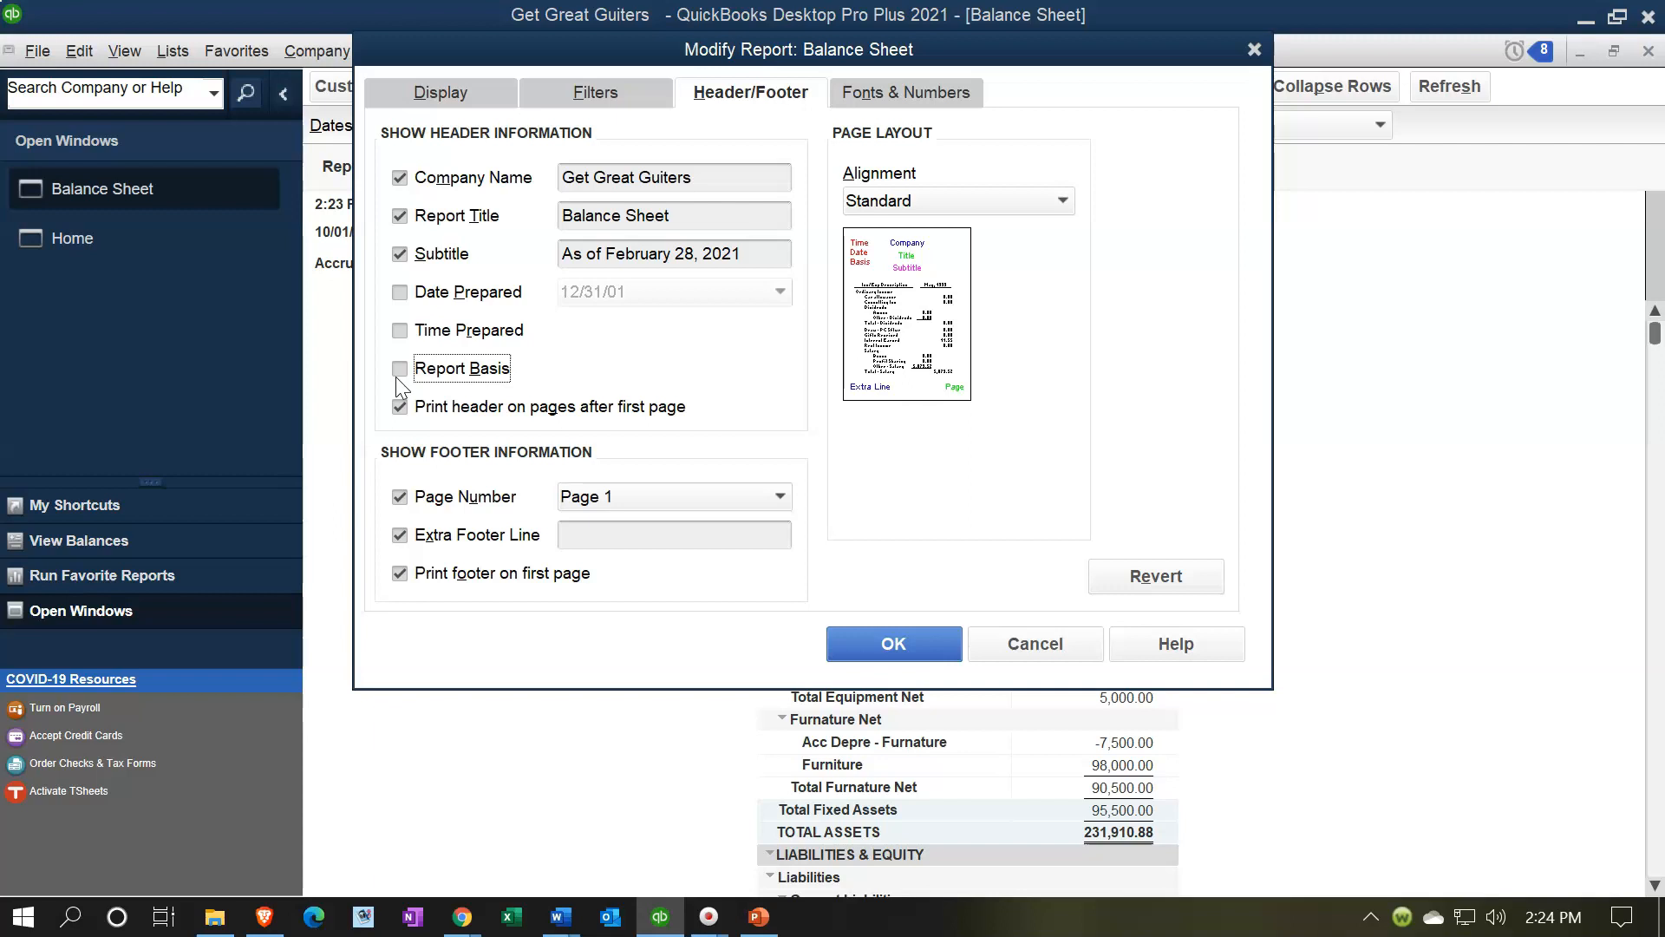
# Format the balance sheet's negative numbers in parentheses and bright red, show all numbers without cents, and apply the report changes
pyautogui.click(887, 95)
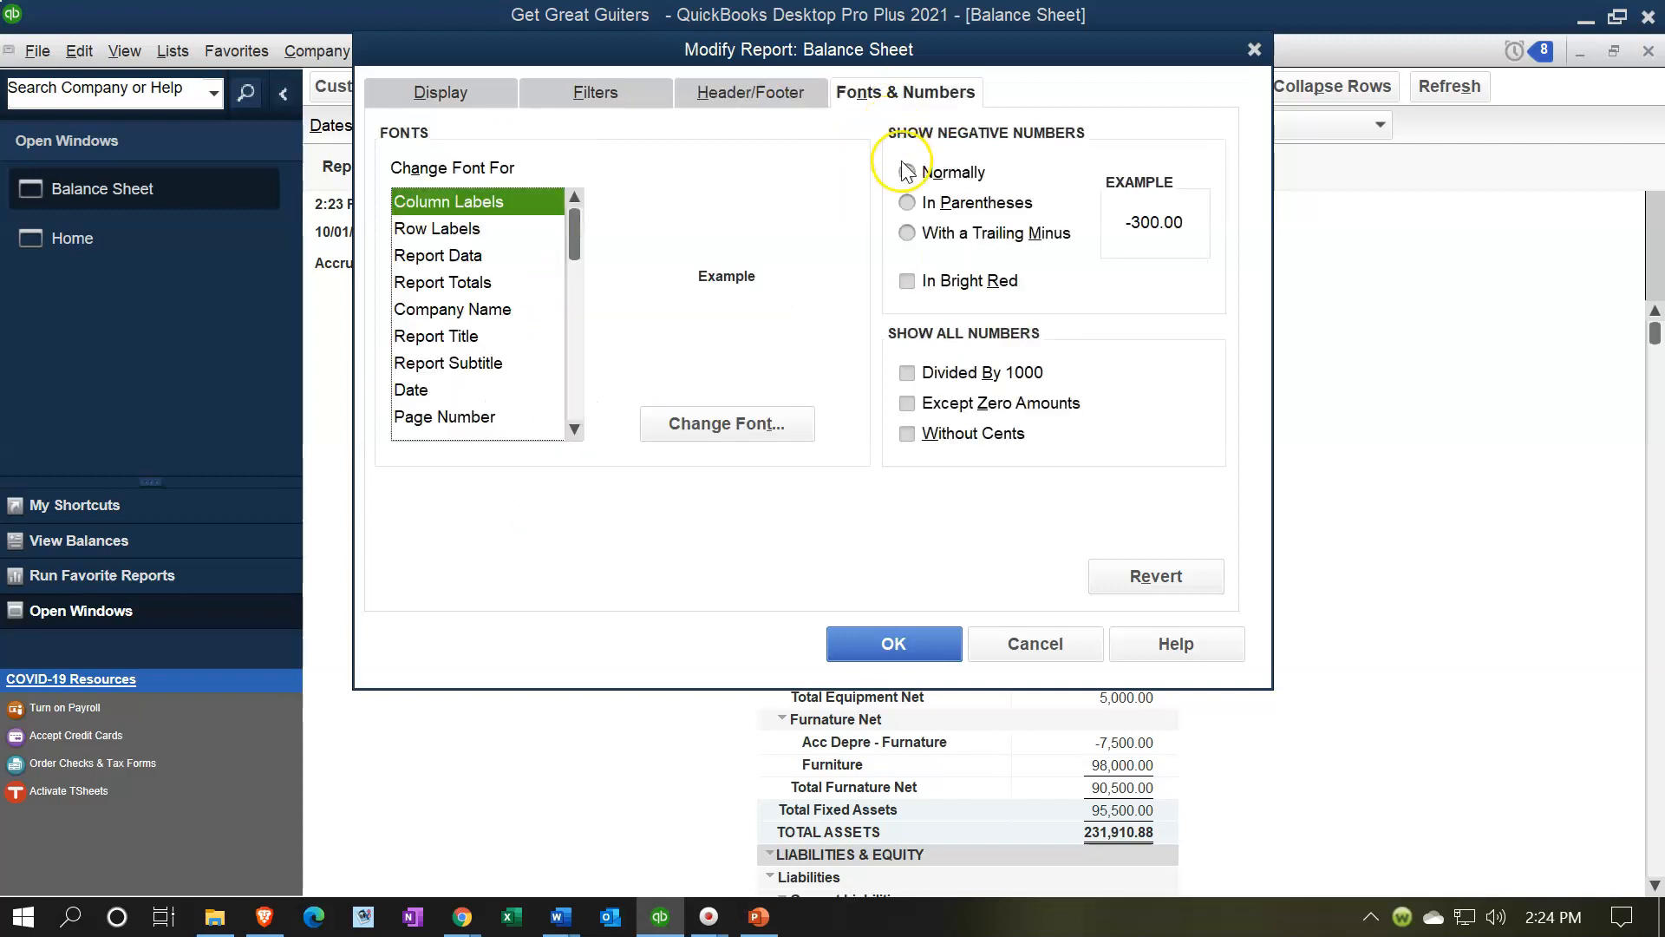
pyautogui.click(907, 281)
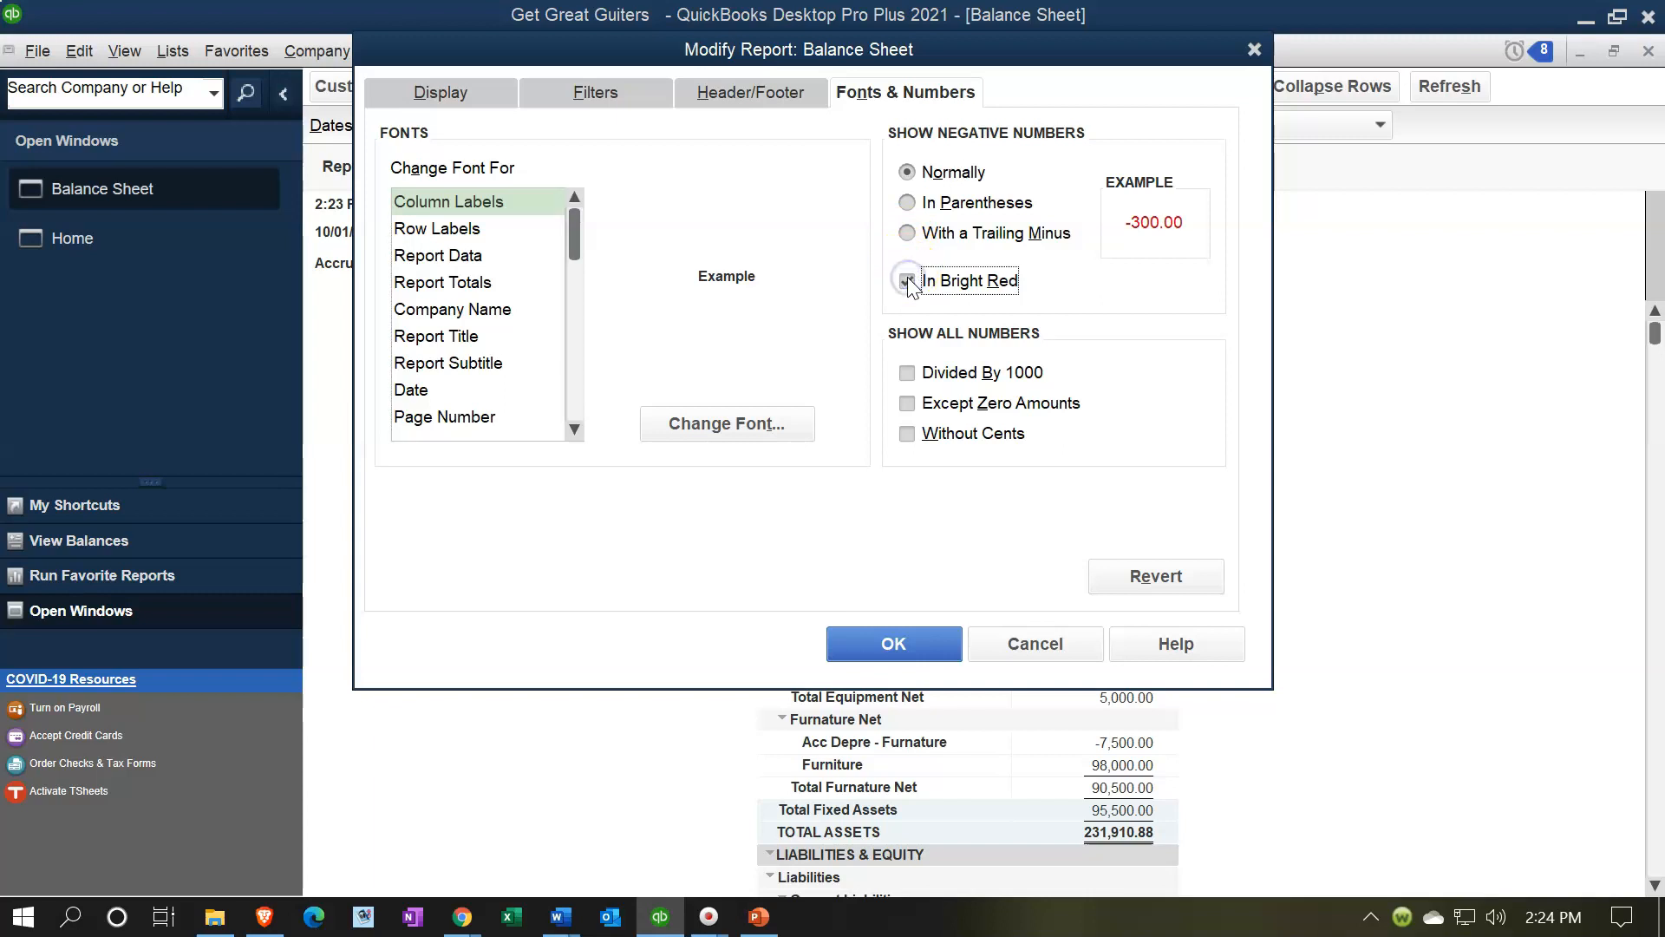
pyautogui.click(908, 202)
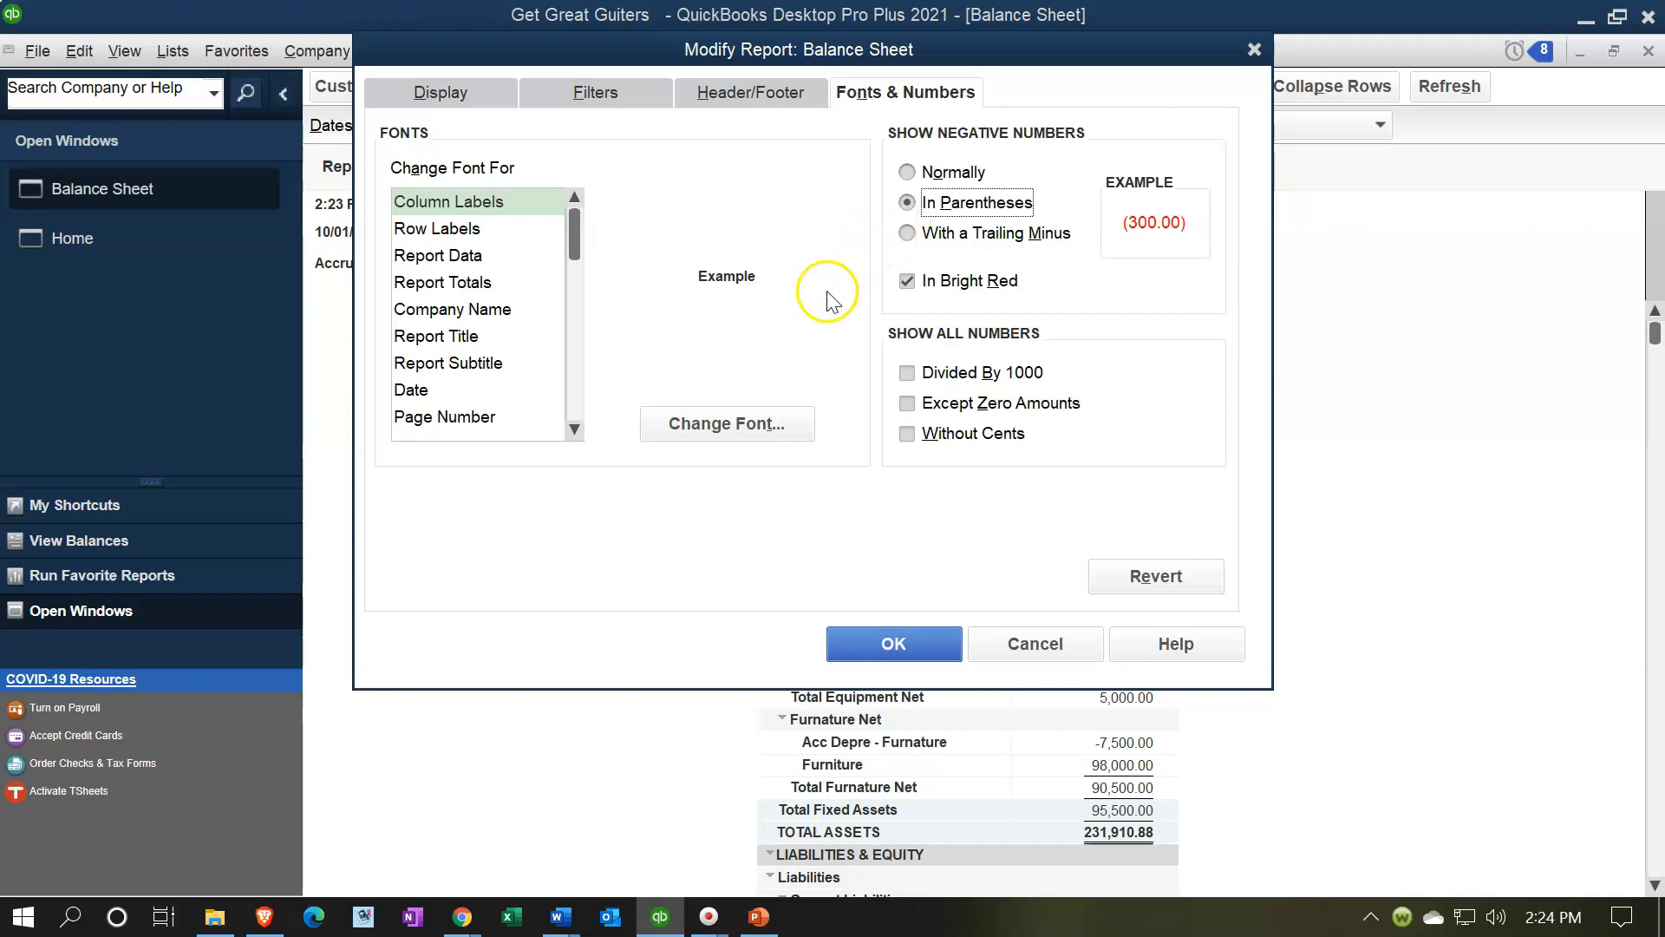
pyautogui.click(908, 434)
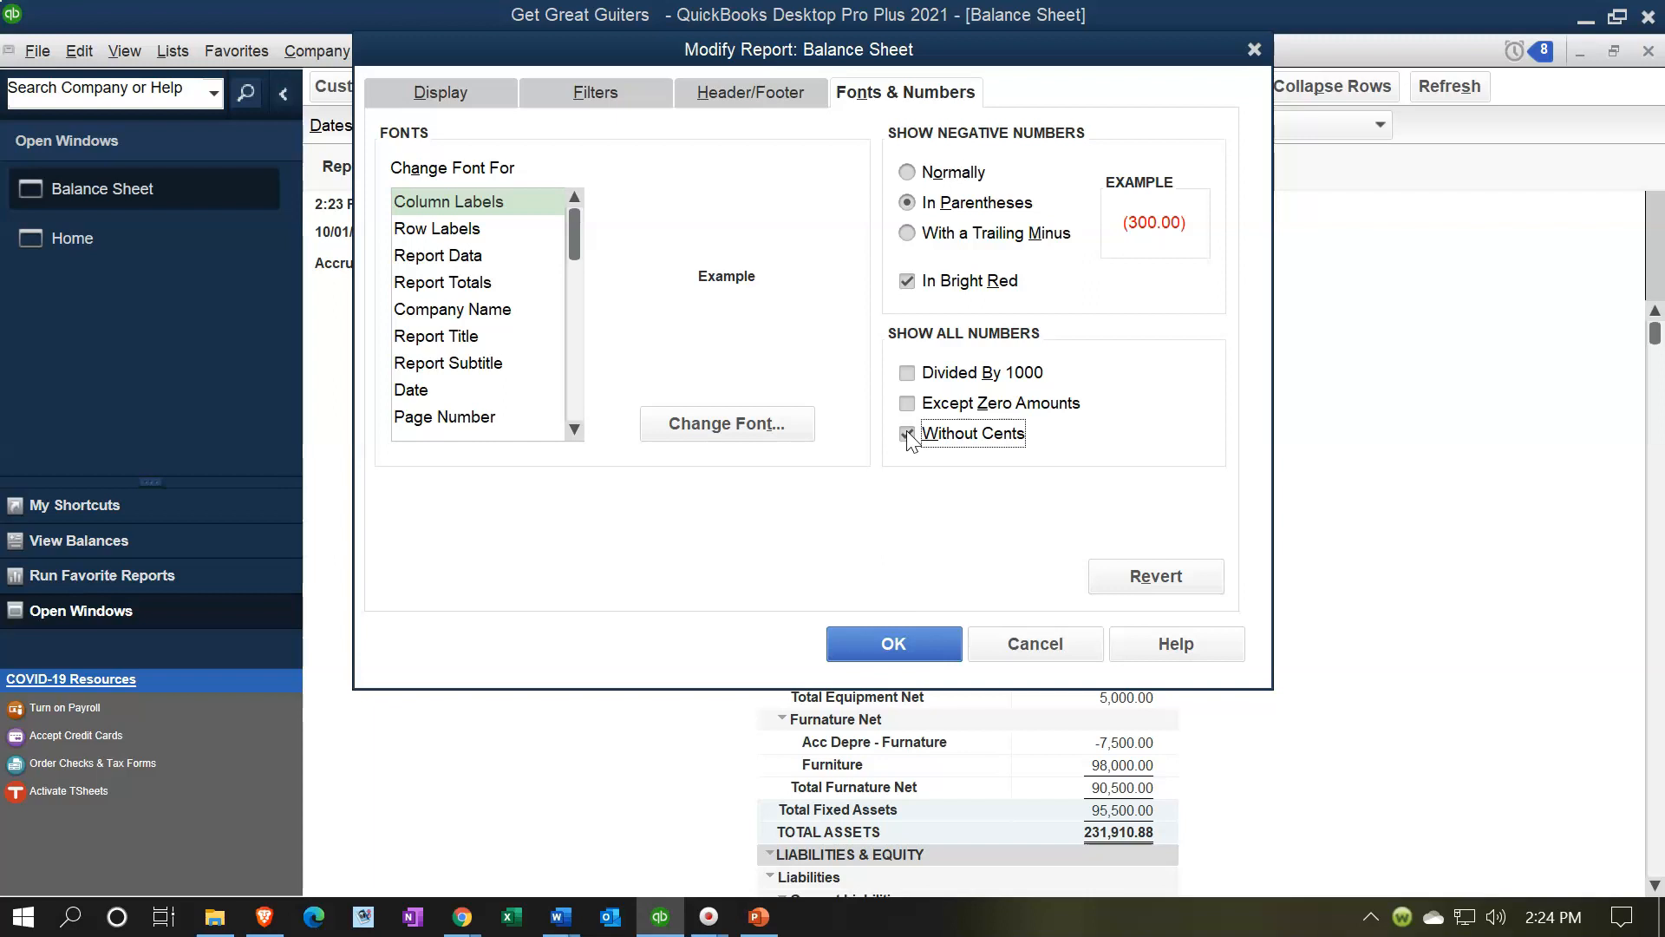
pyautogui.click(882, 642)
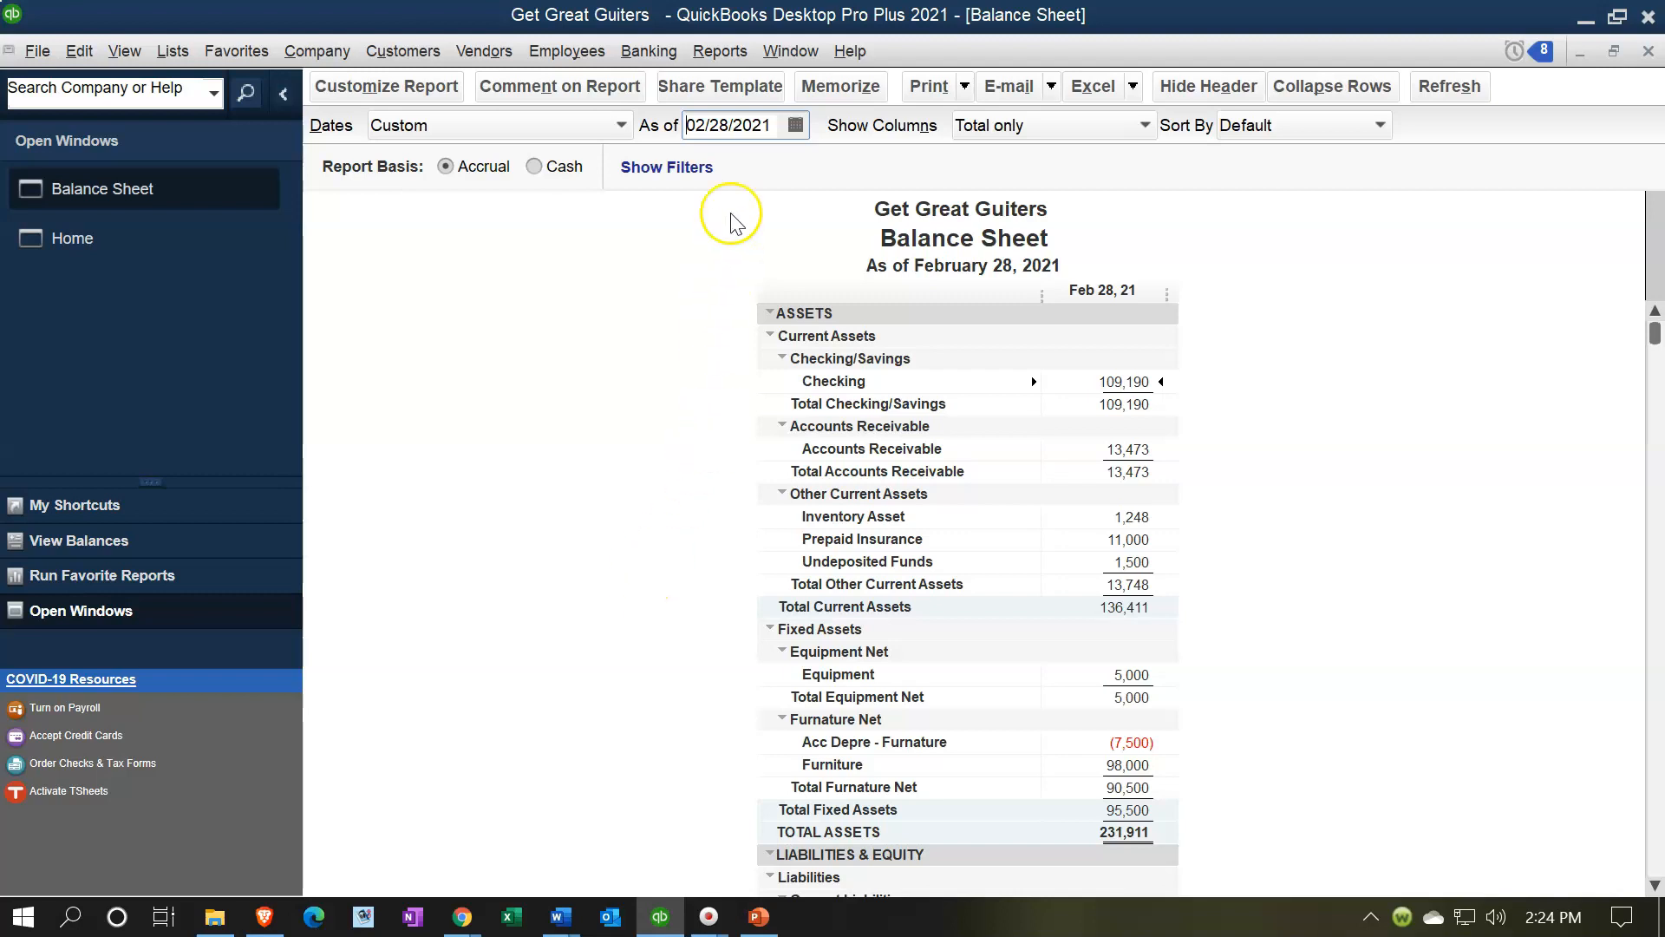
# Open the Balance Sheet Summary report and set its as-of date to 02/28/2021
pyautogui.click(737, 54)
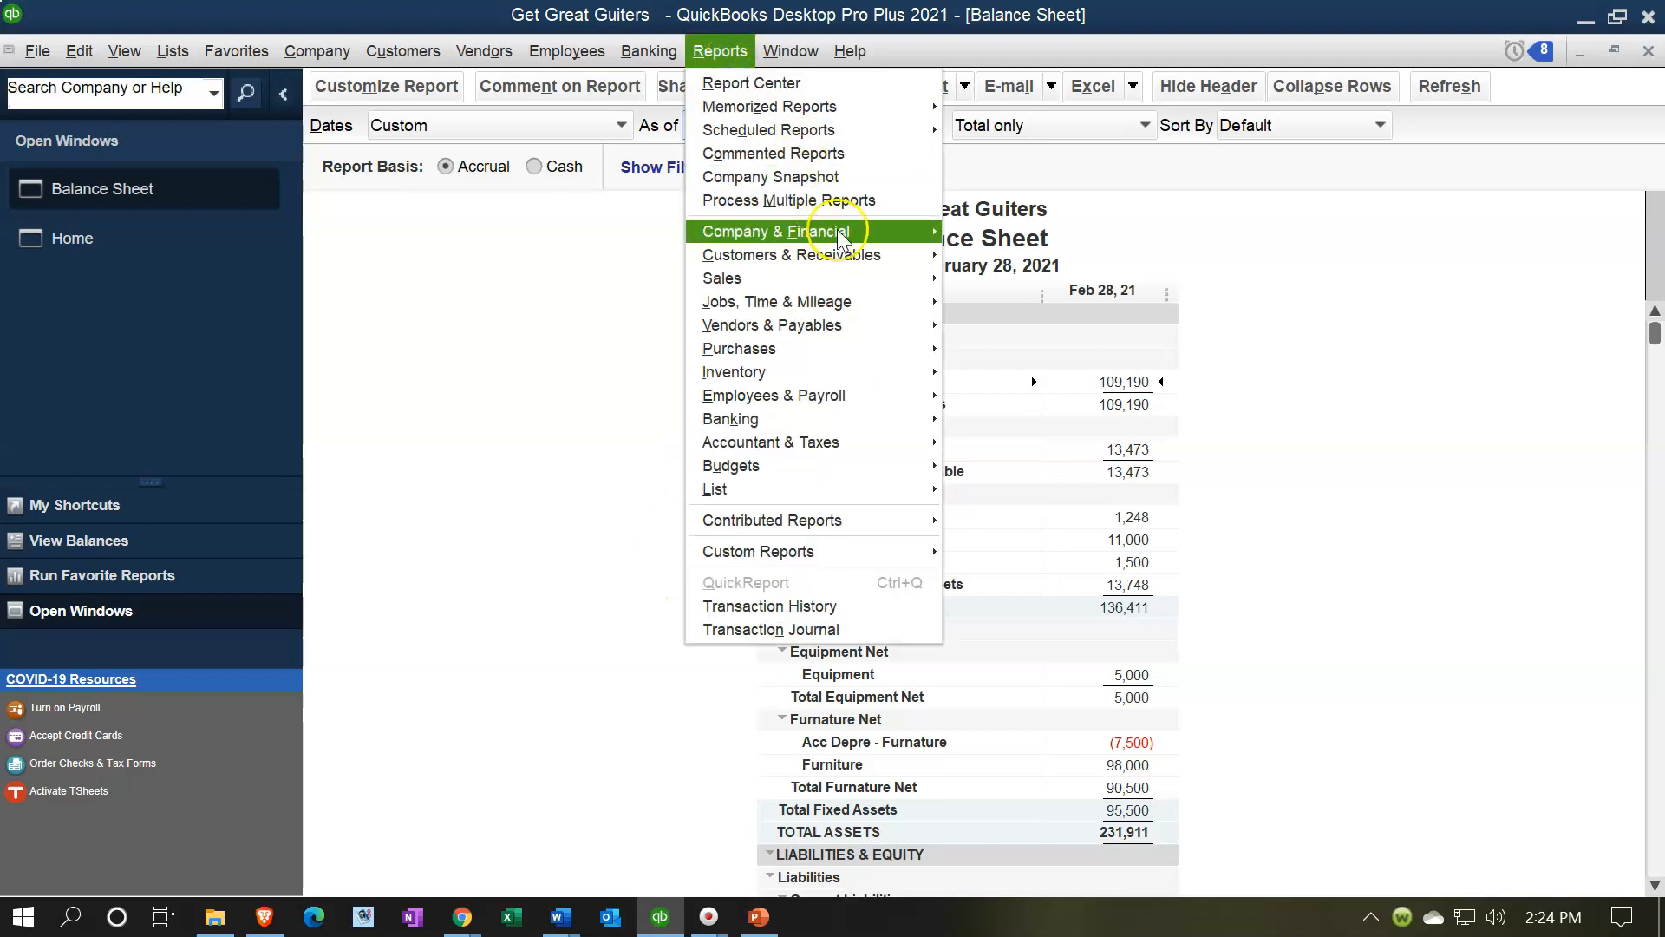
pyautogui.click(919, 246)
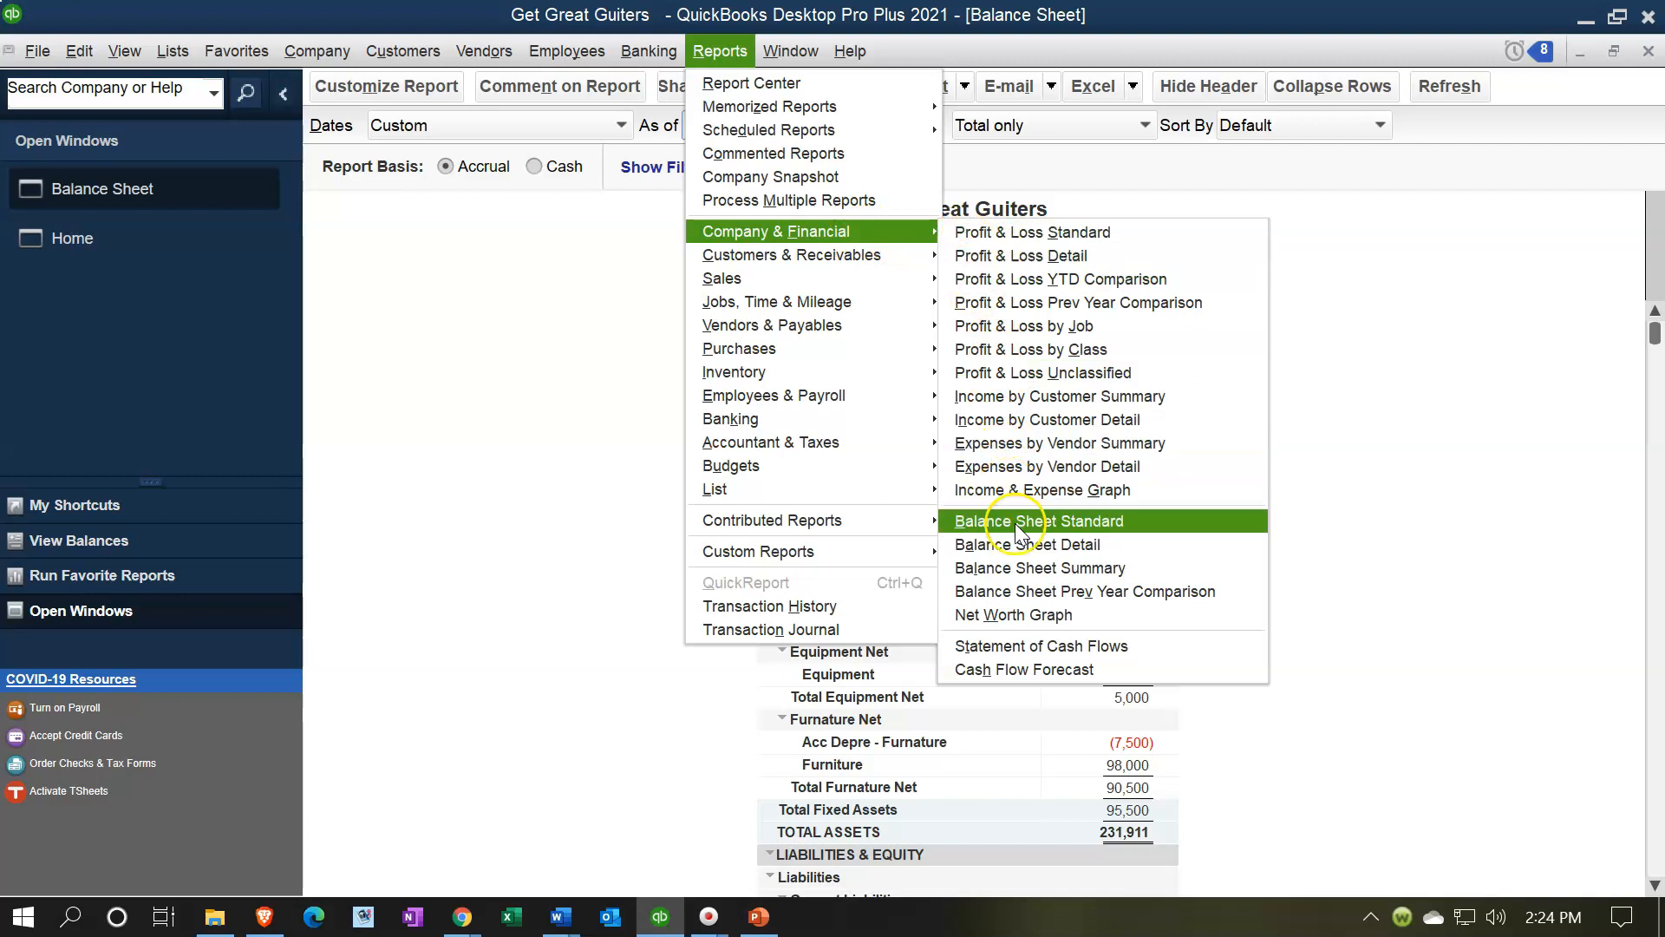
pyautogui.click(1025, 568)
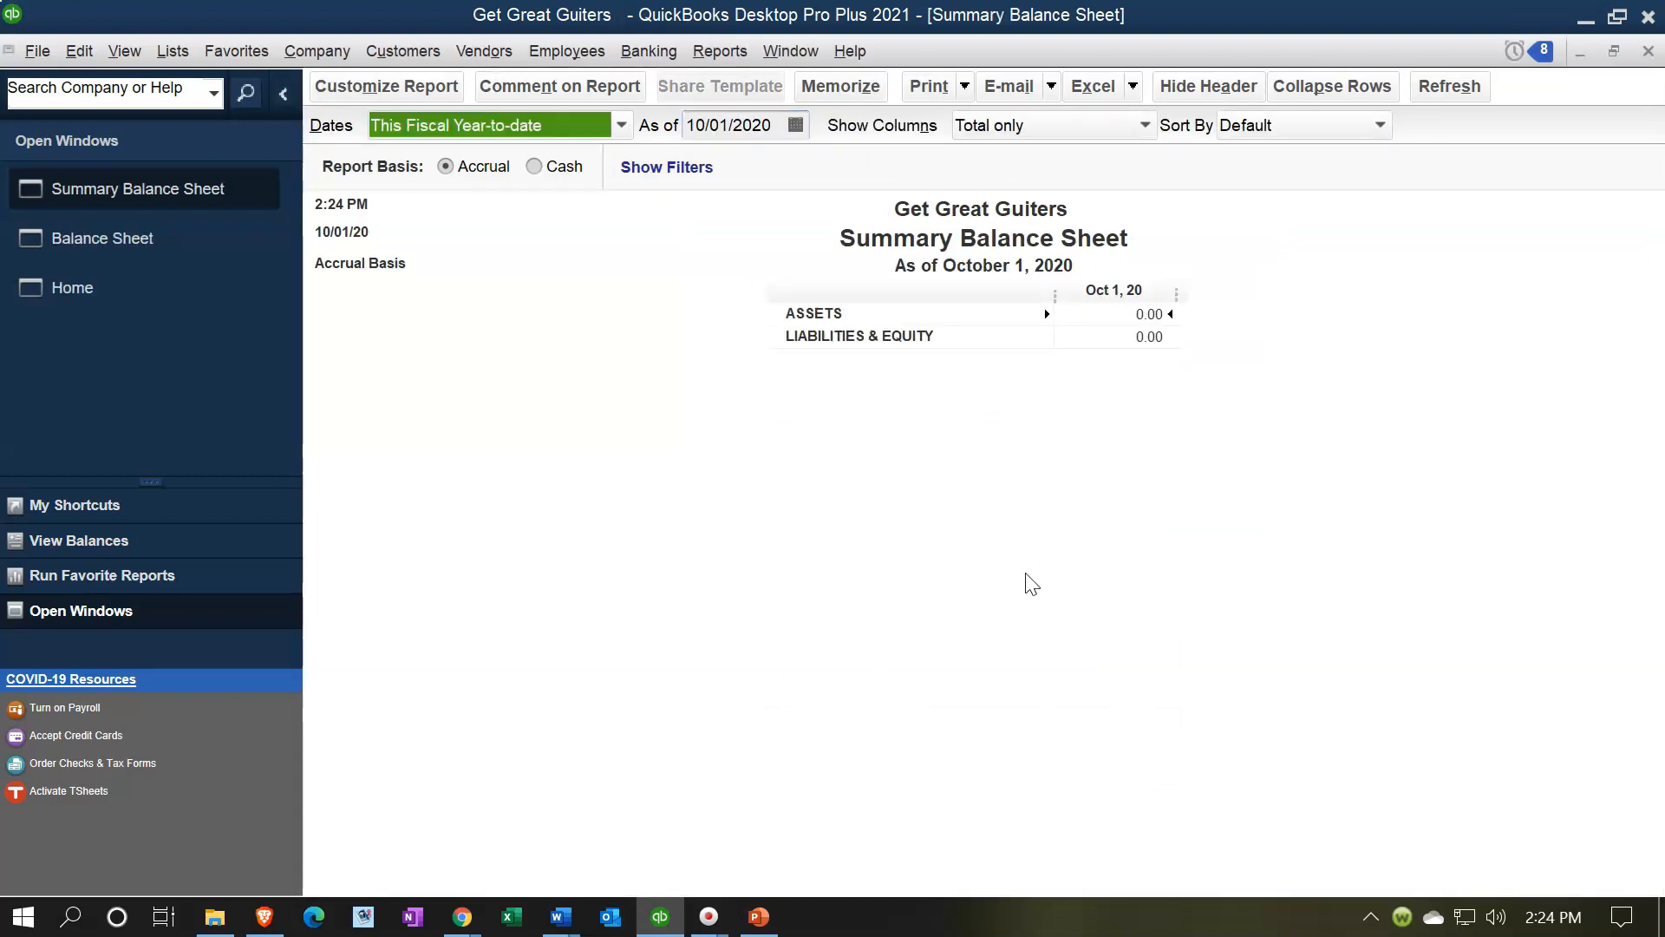
pyautogui.press('Tab')
pyautogui.write('02/28/2')
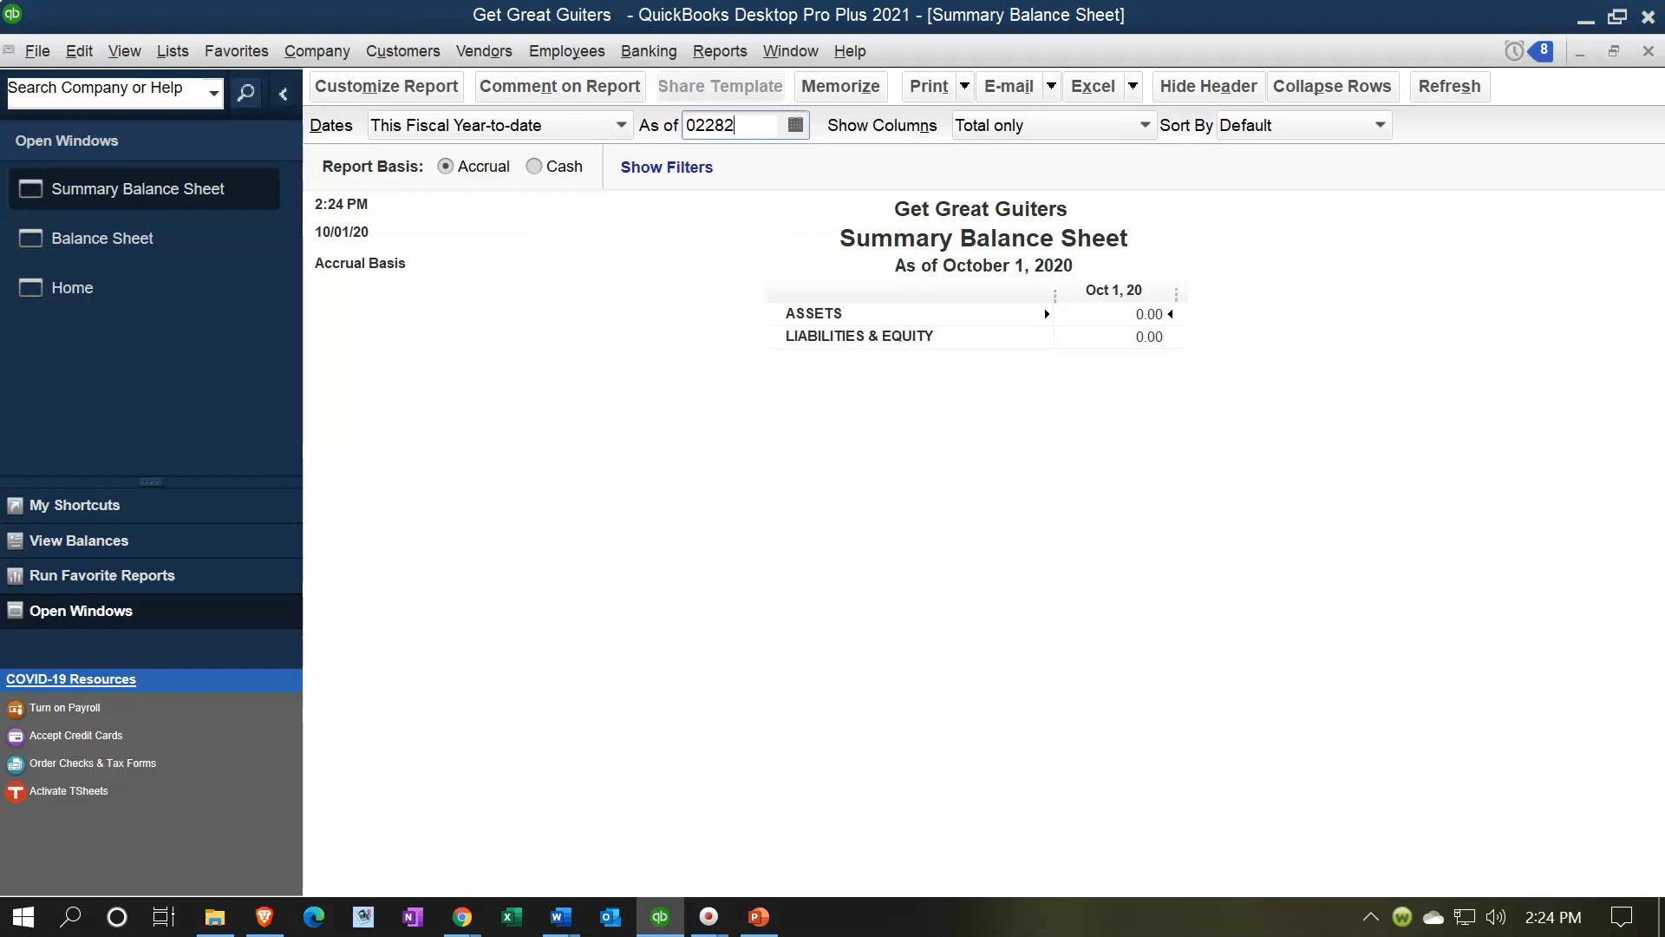
pyautogui.write('021')
pyautogui.press('Tab')
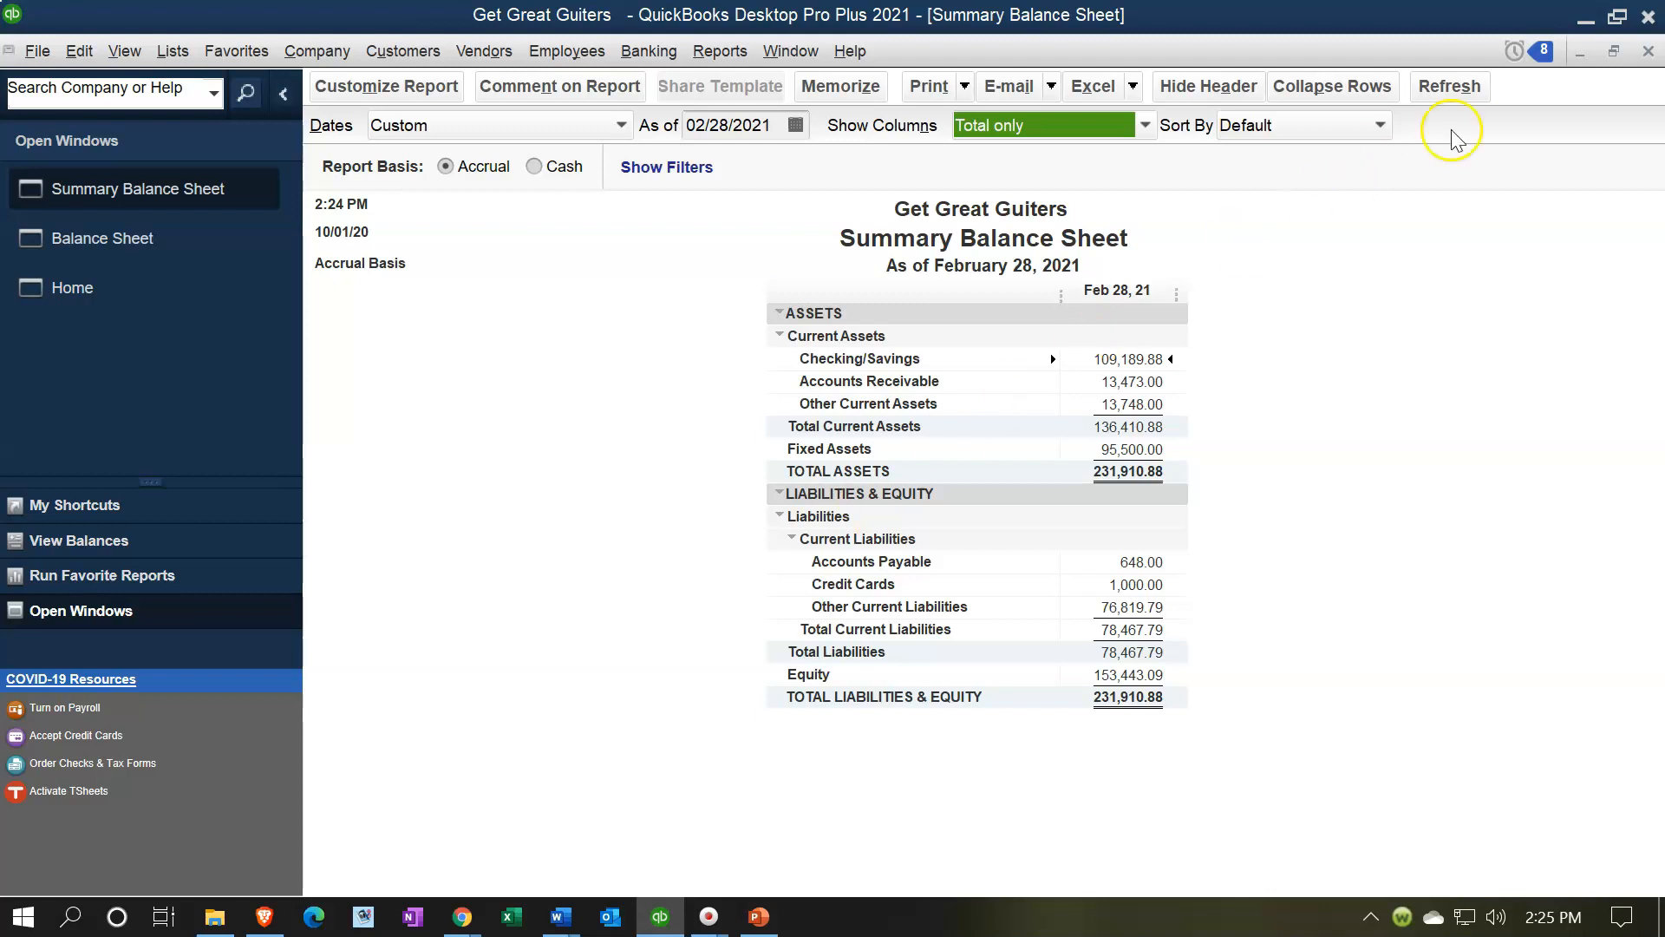
# Close the summary balance sheet and review the standard balance sheet's assets, liabilities and equity
pyautogui.click(1647, 55)
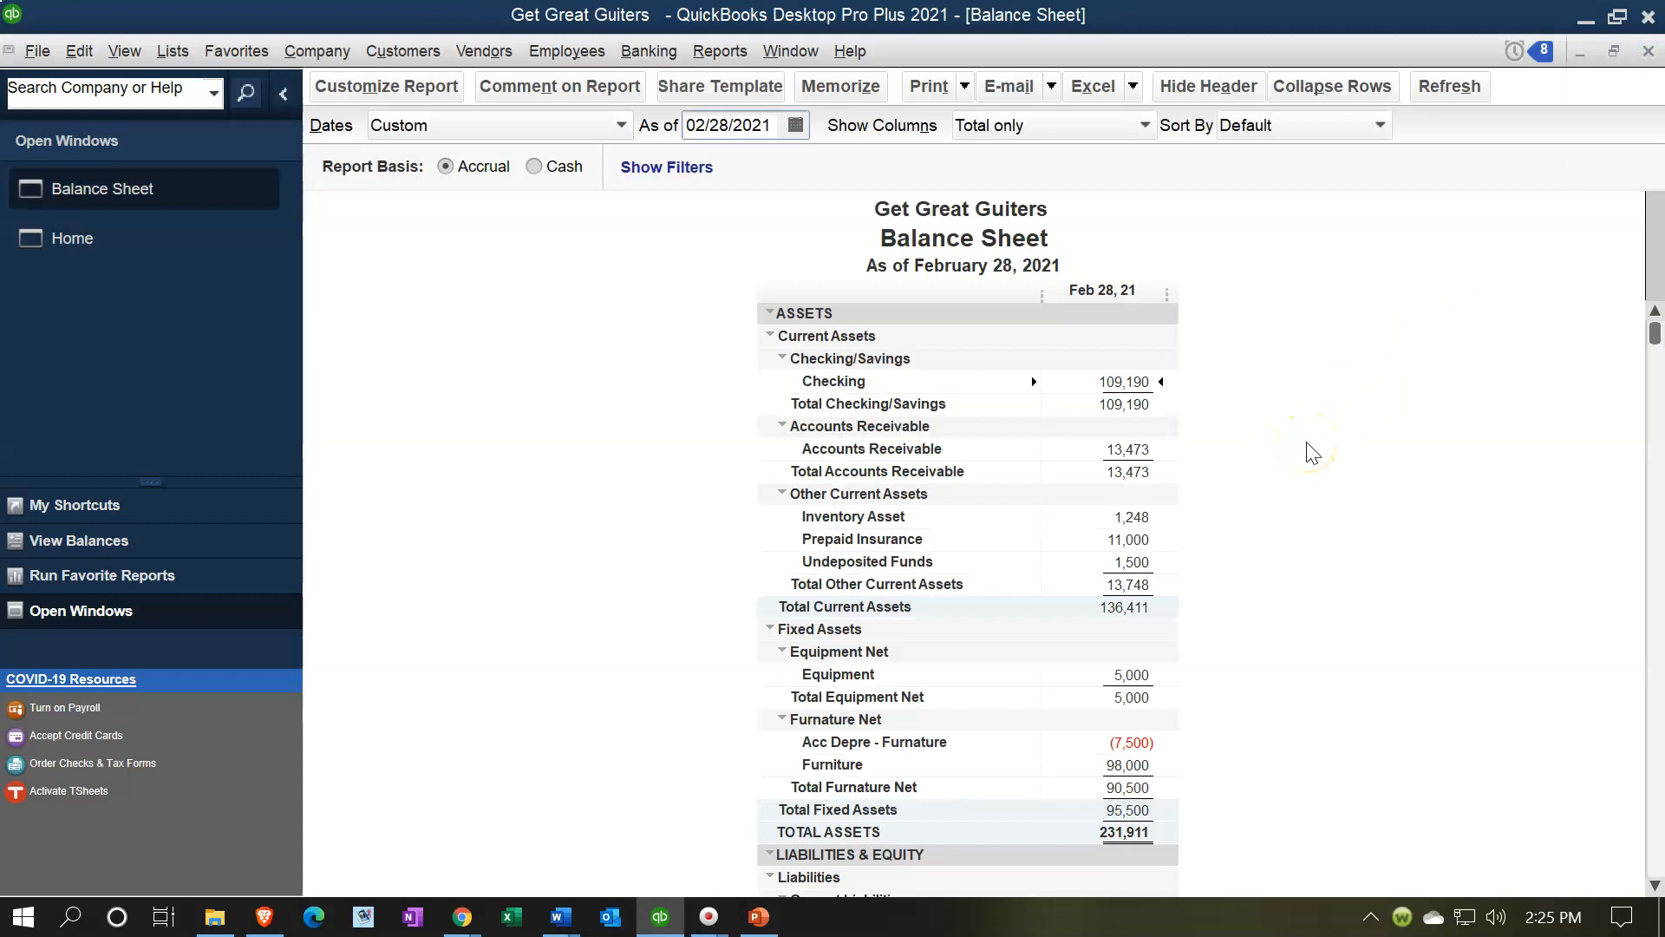
pyautogui.scroll(-4, 731, 594)
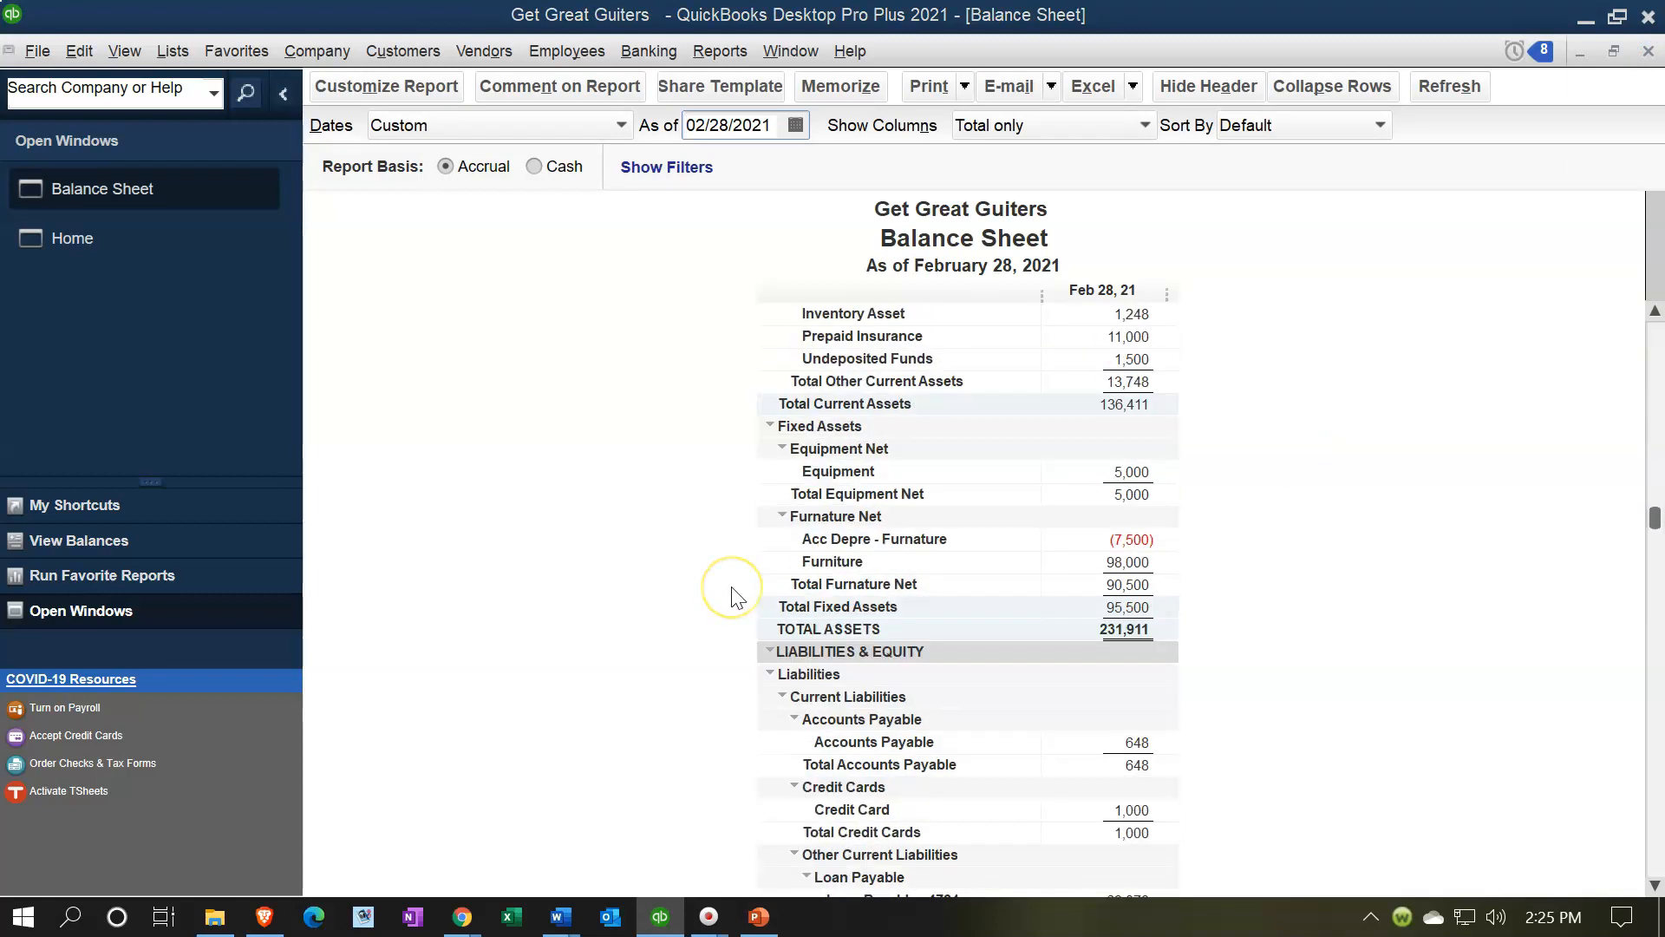
pyautogui.scroll(-4, 731, 597)
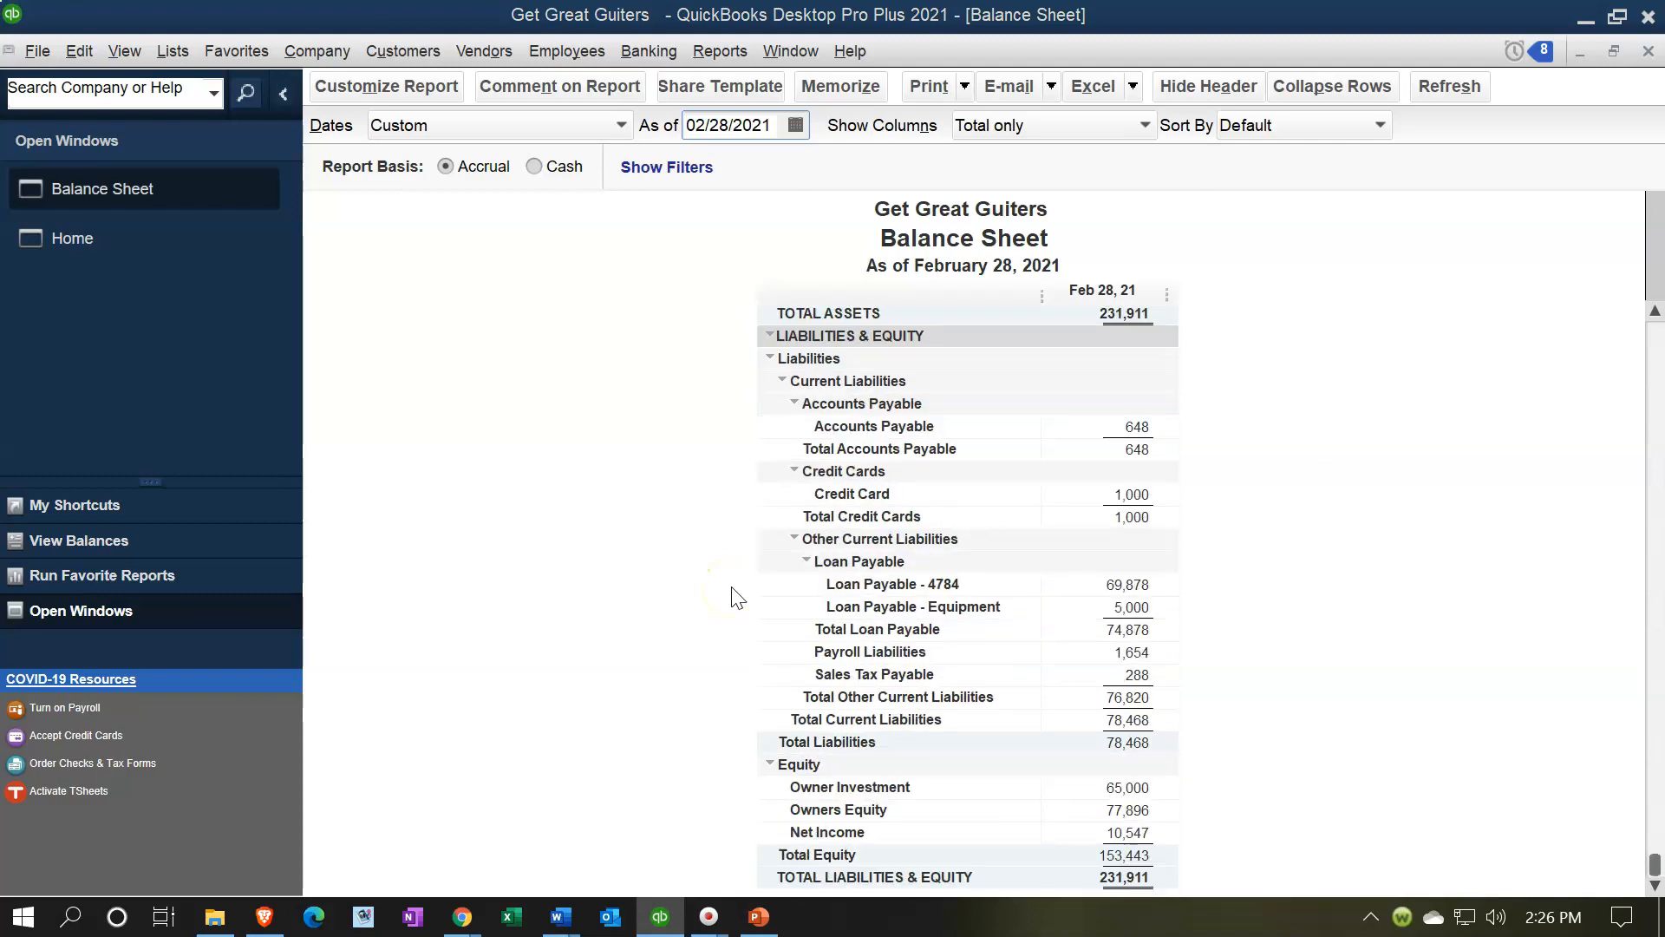
pyautogui.scroll(5, 731, 597)
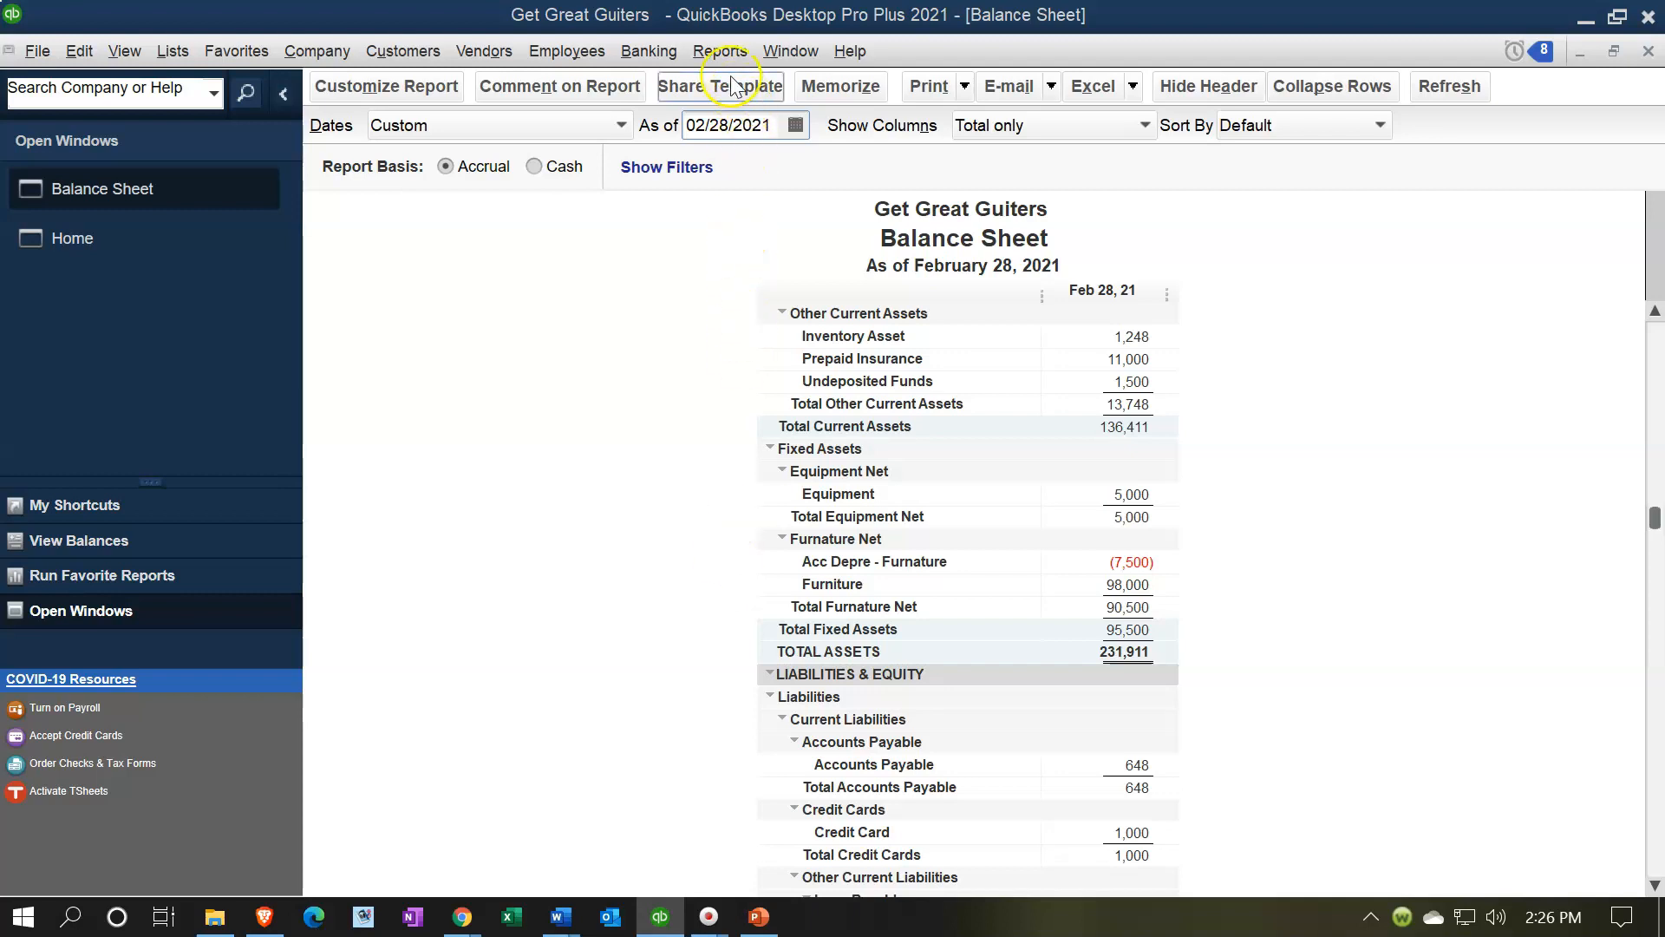
# Open the Profit & Loss Standard report from the company and financial reports
pyautogui.click(720, 52)
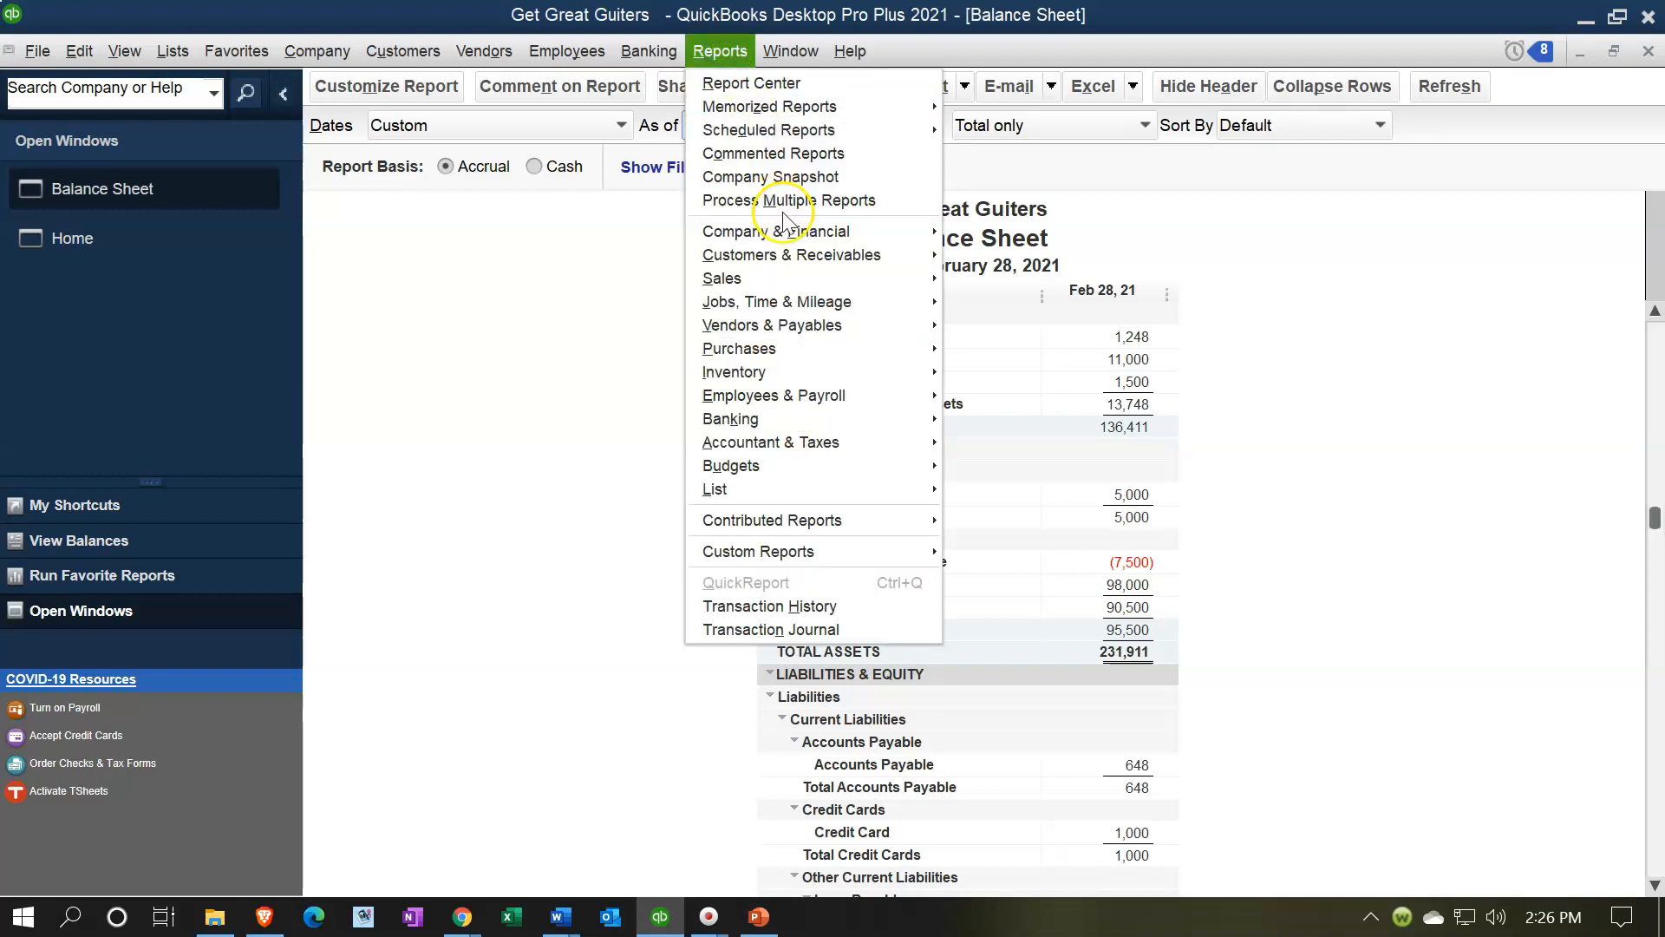
pyautogui.click(935, 234)
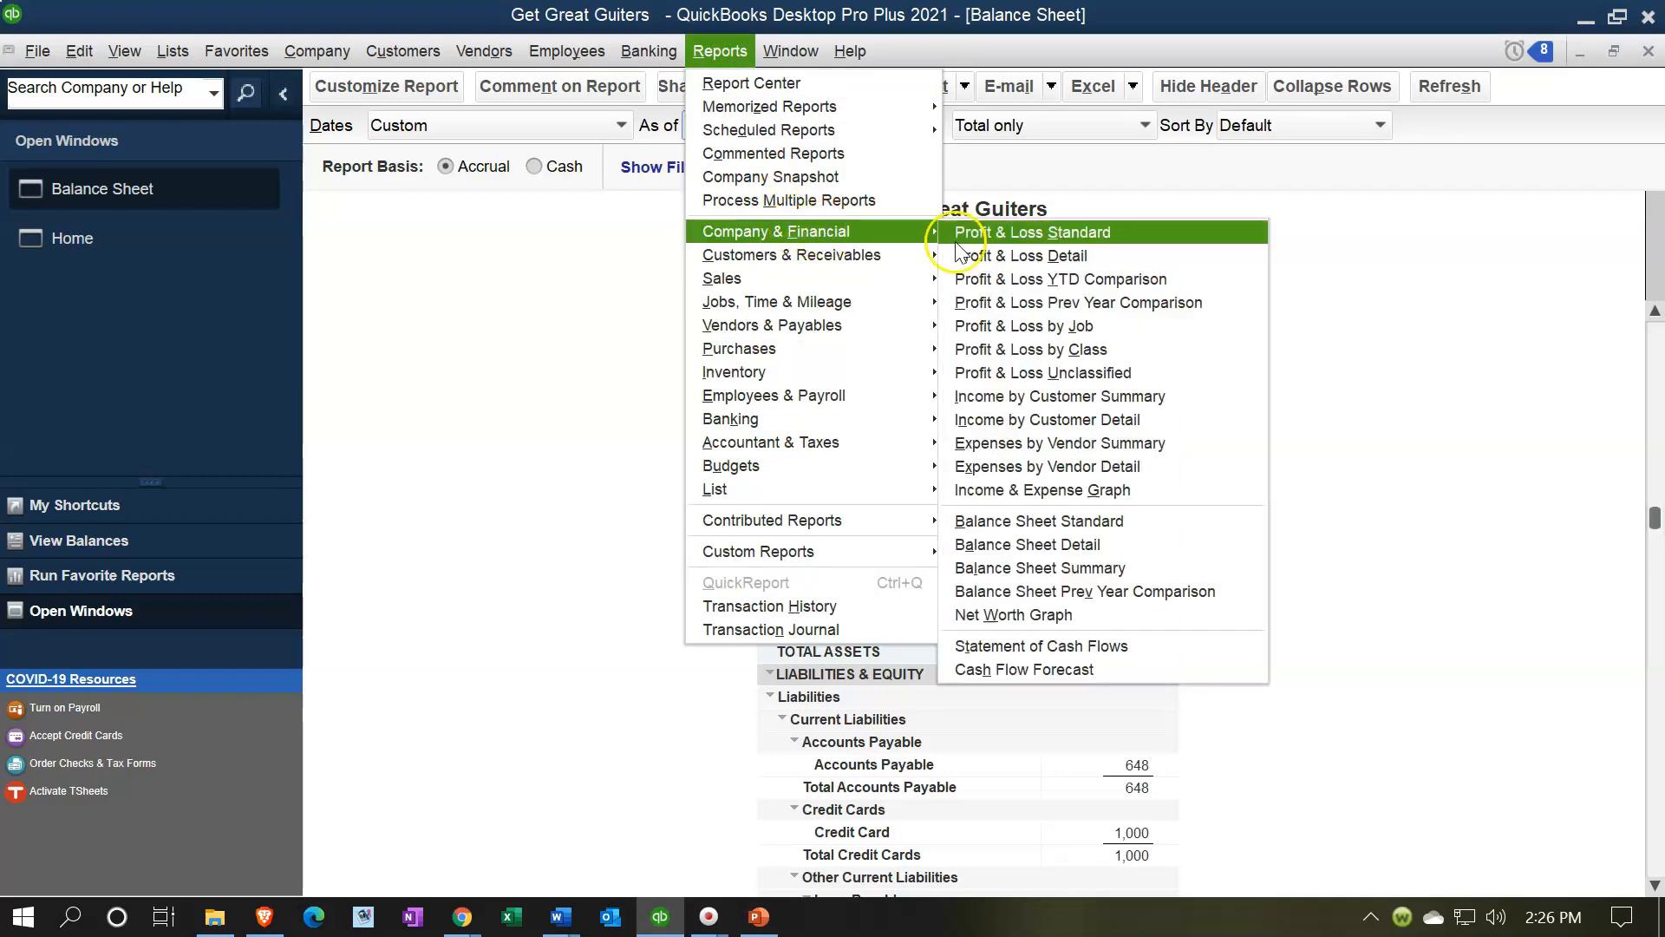
pyautogui.click(1044, 233)
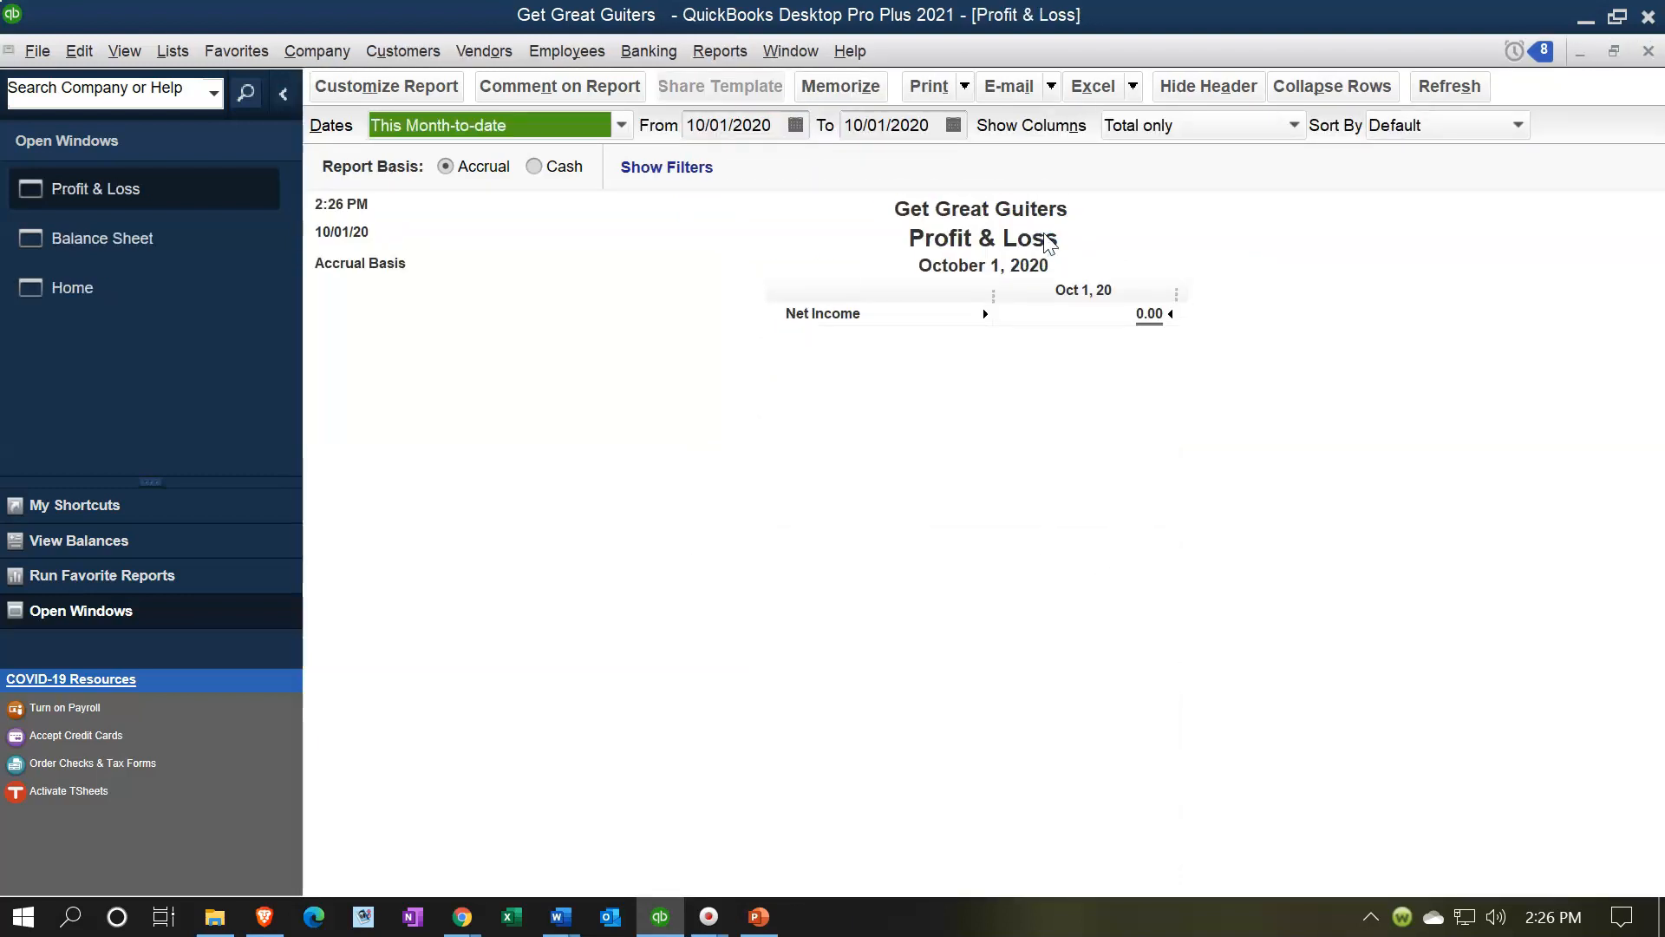
pyautogui.press('Tab')
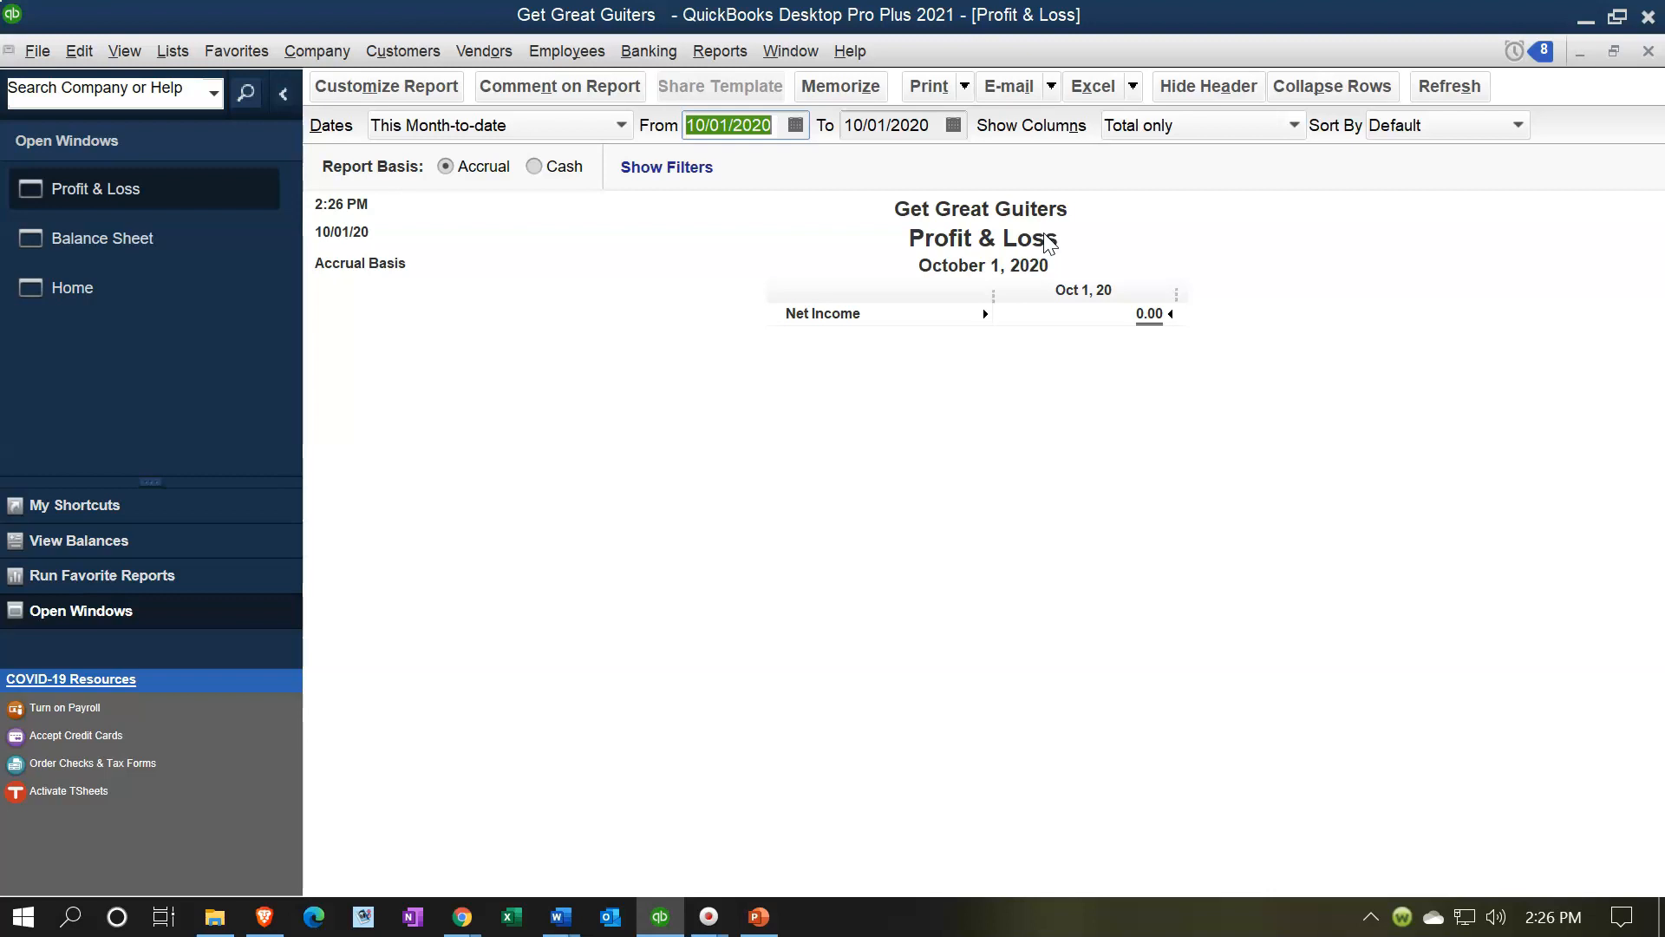
# Bring up the open balance sheet to compare its date setting, and return to the Profit & Loss report
pyautogui.click(1004, 372)
pyautogui.click(863, 371)
pyautogui.click(127, 251)
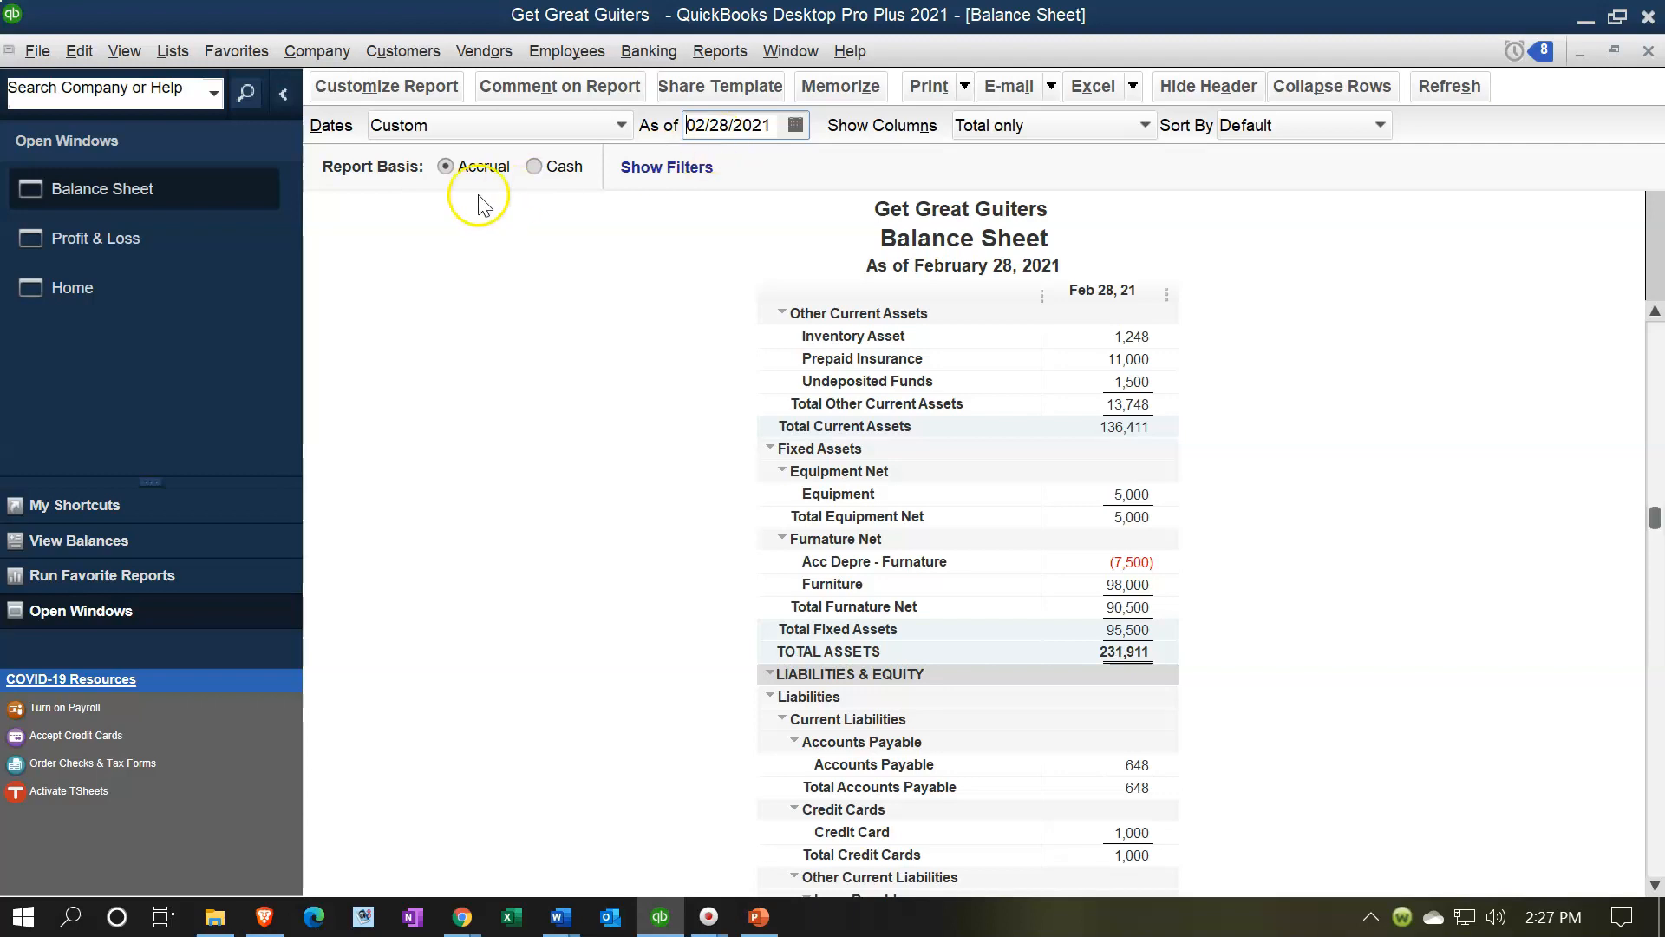
pyautogui.click(144, 237)
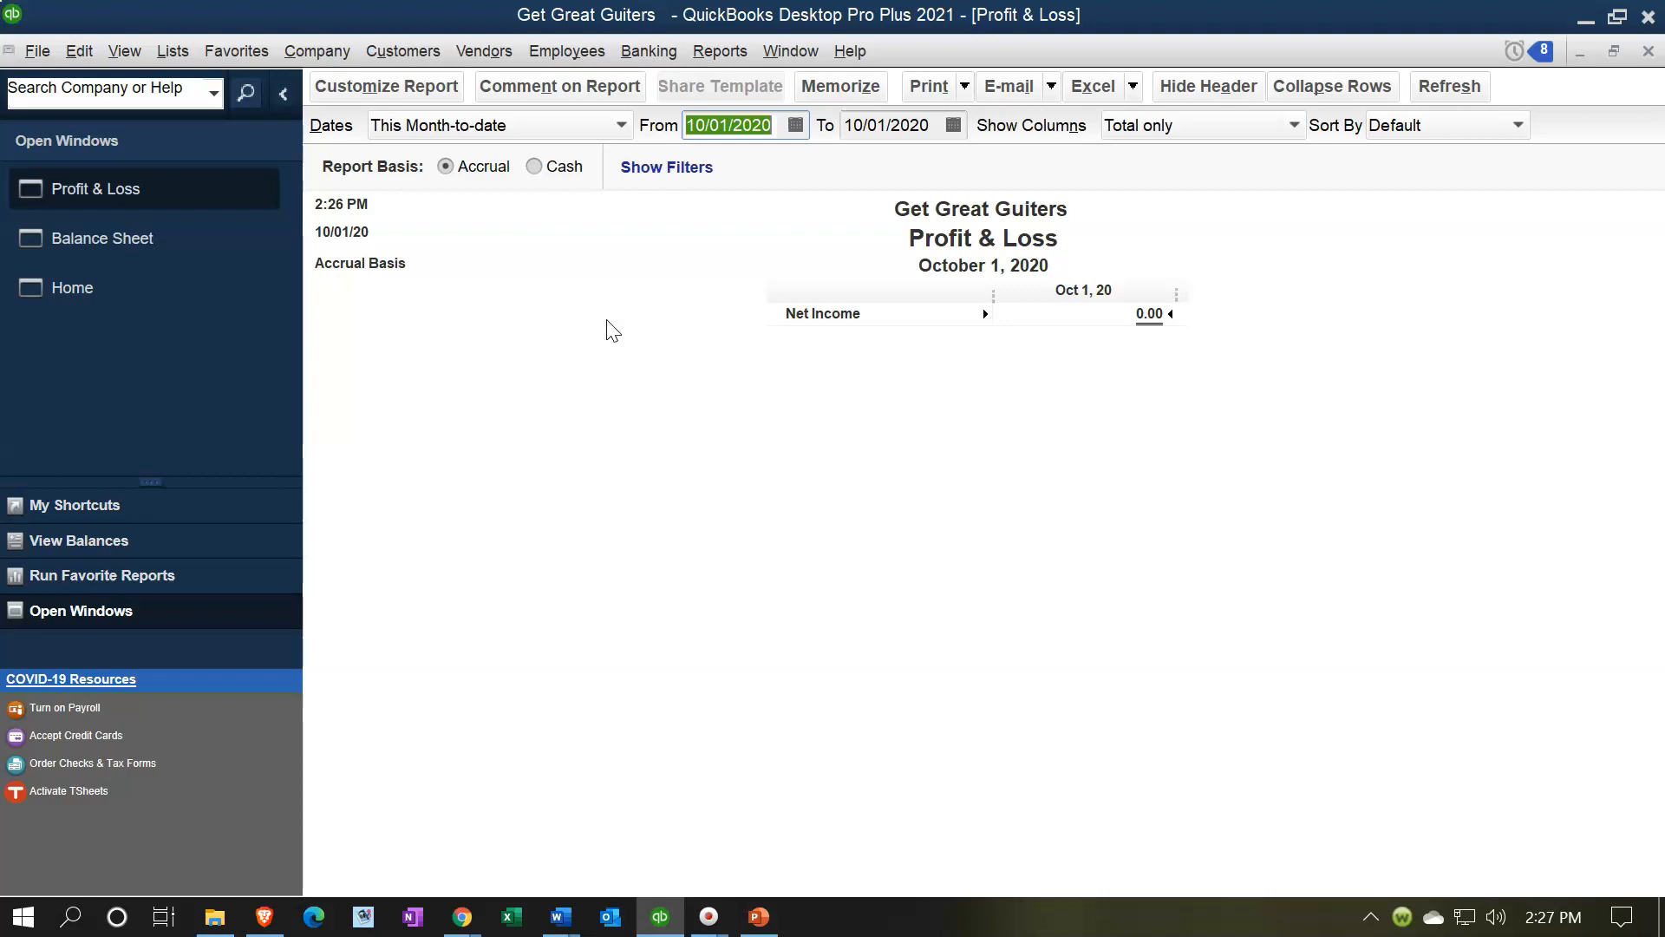
# Set the Profit & Loss report's date range from 01/01/2021 to 02/28/2021
pyautogui.write('01')
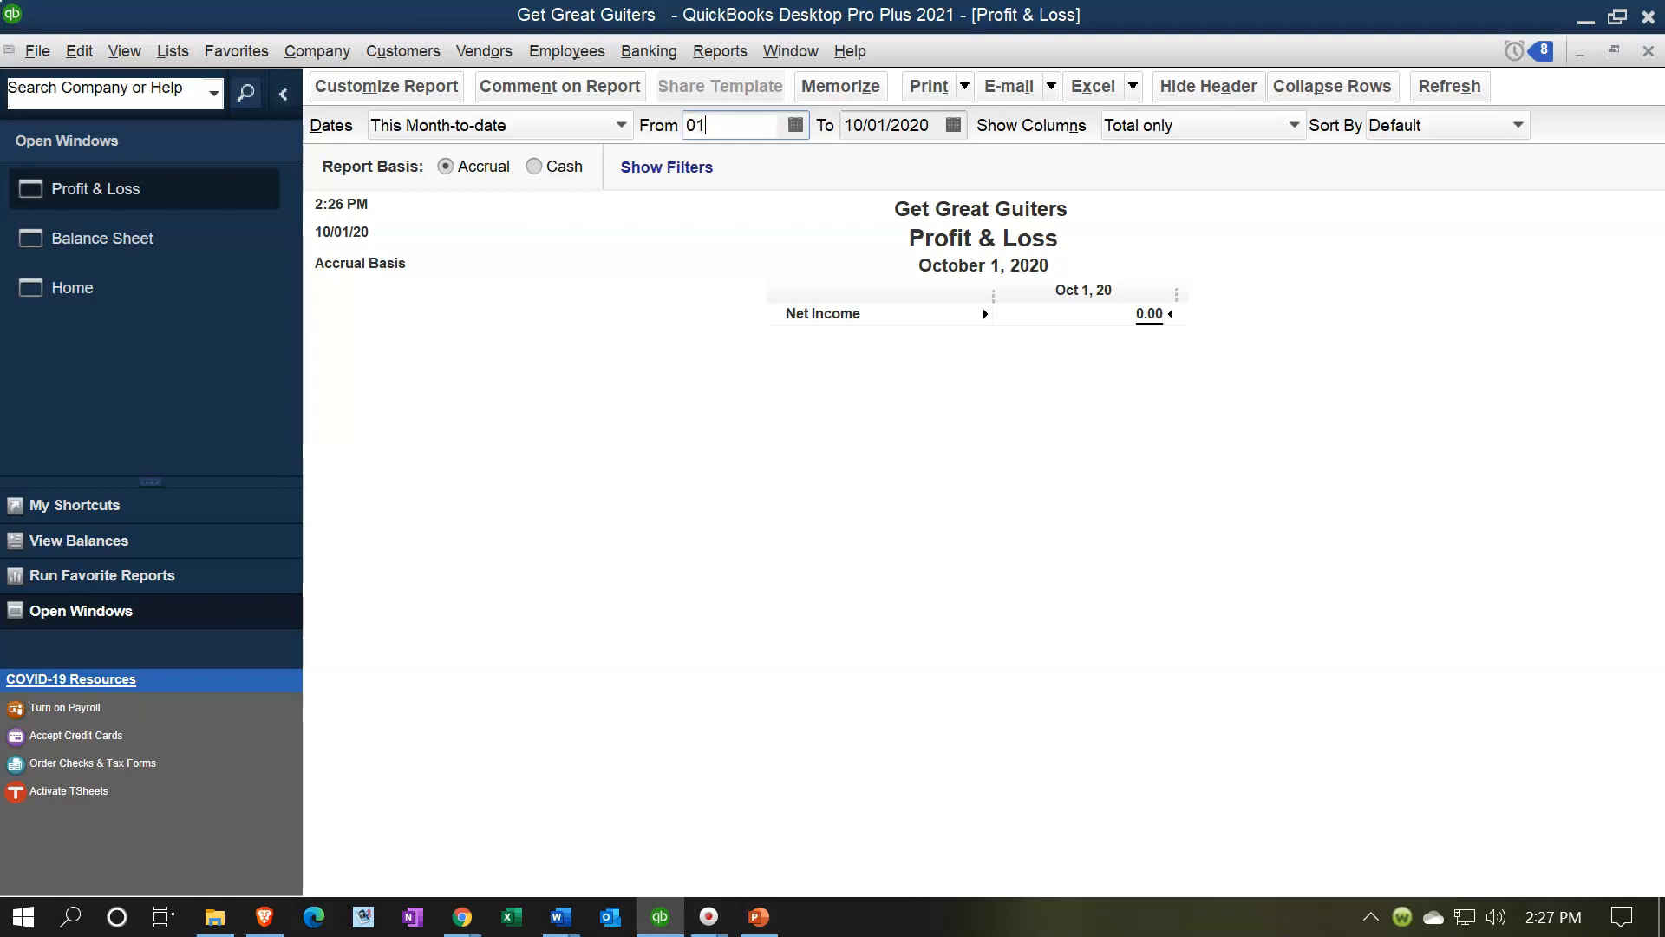
pyautogui.write('/01/2021')
pyautogui.press('Tab')
pyautogui.write('02/28/2021')
pyautogui.press('Tab')
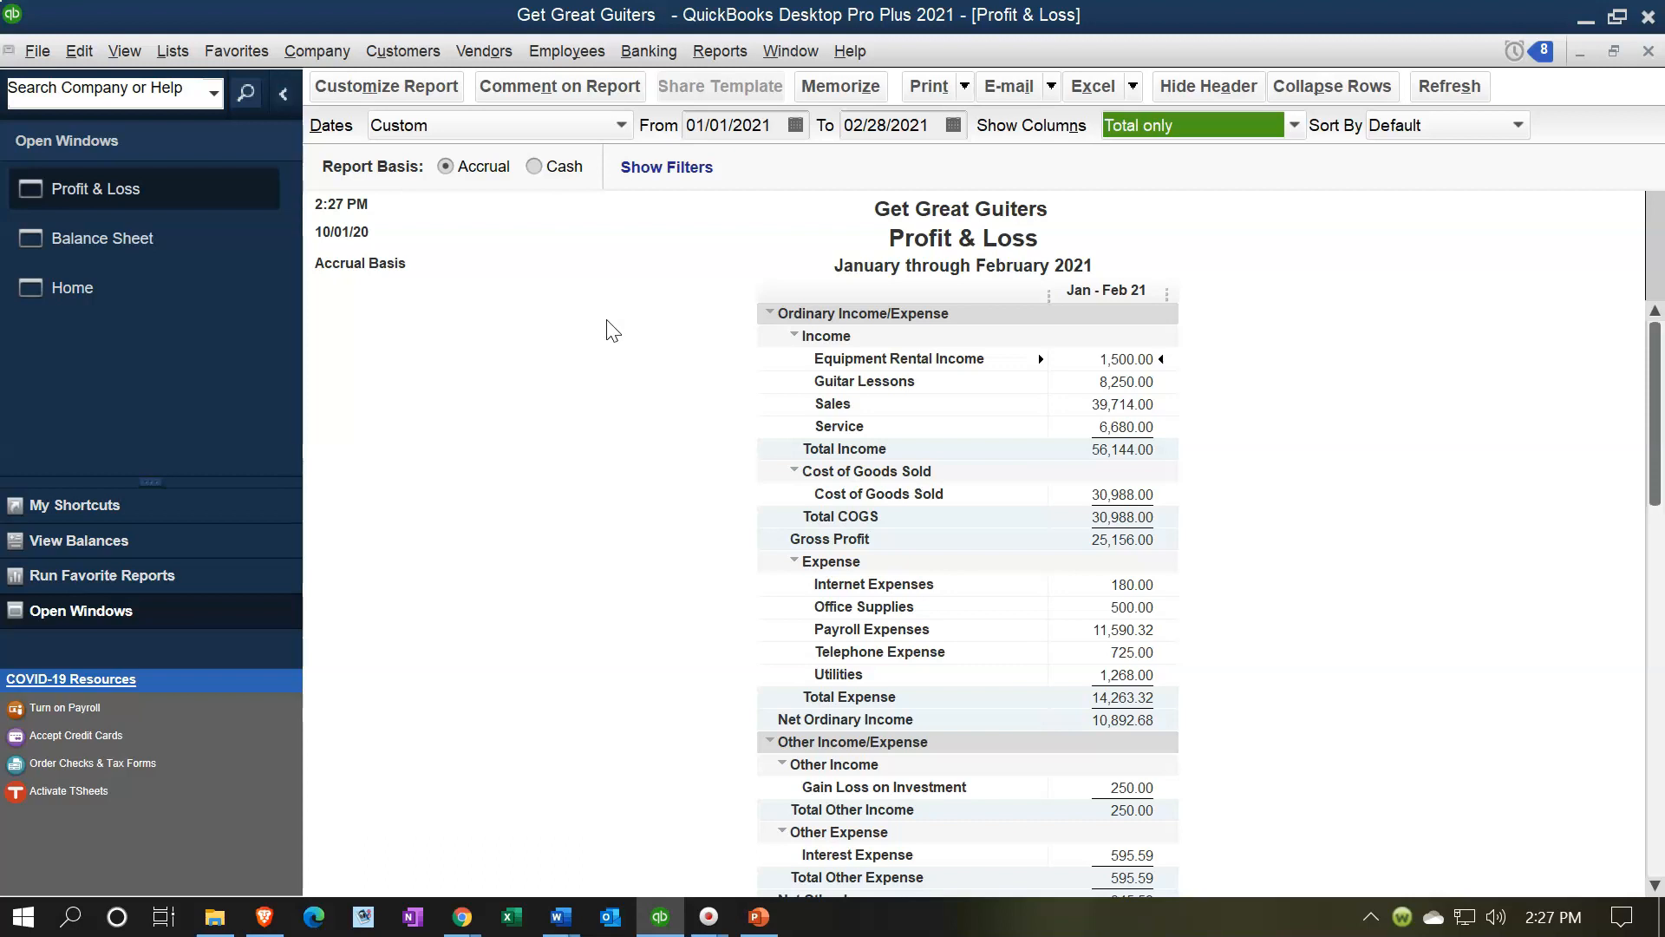
# Customize the Profit & Loss report's header to leave out the date prepared, time prepared and report basis
pyautogui.click(404, 84)
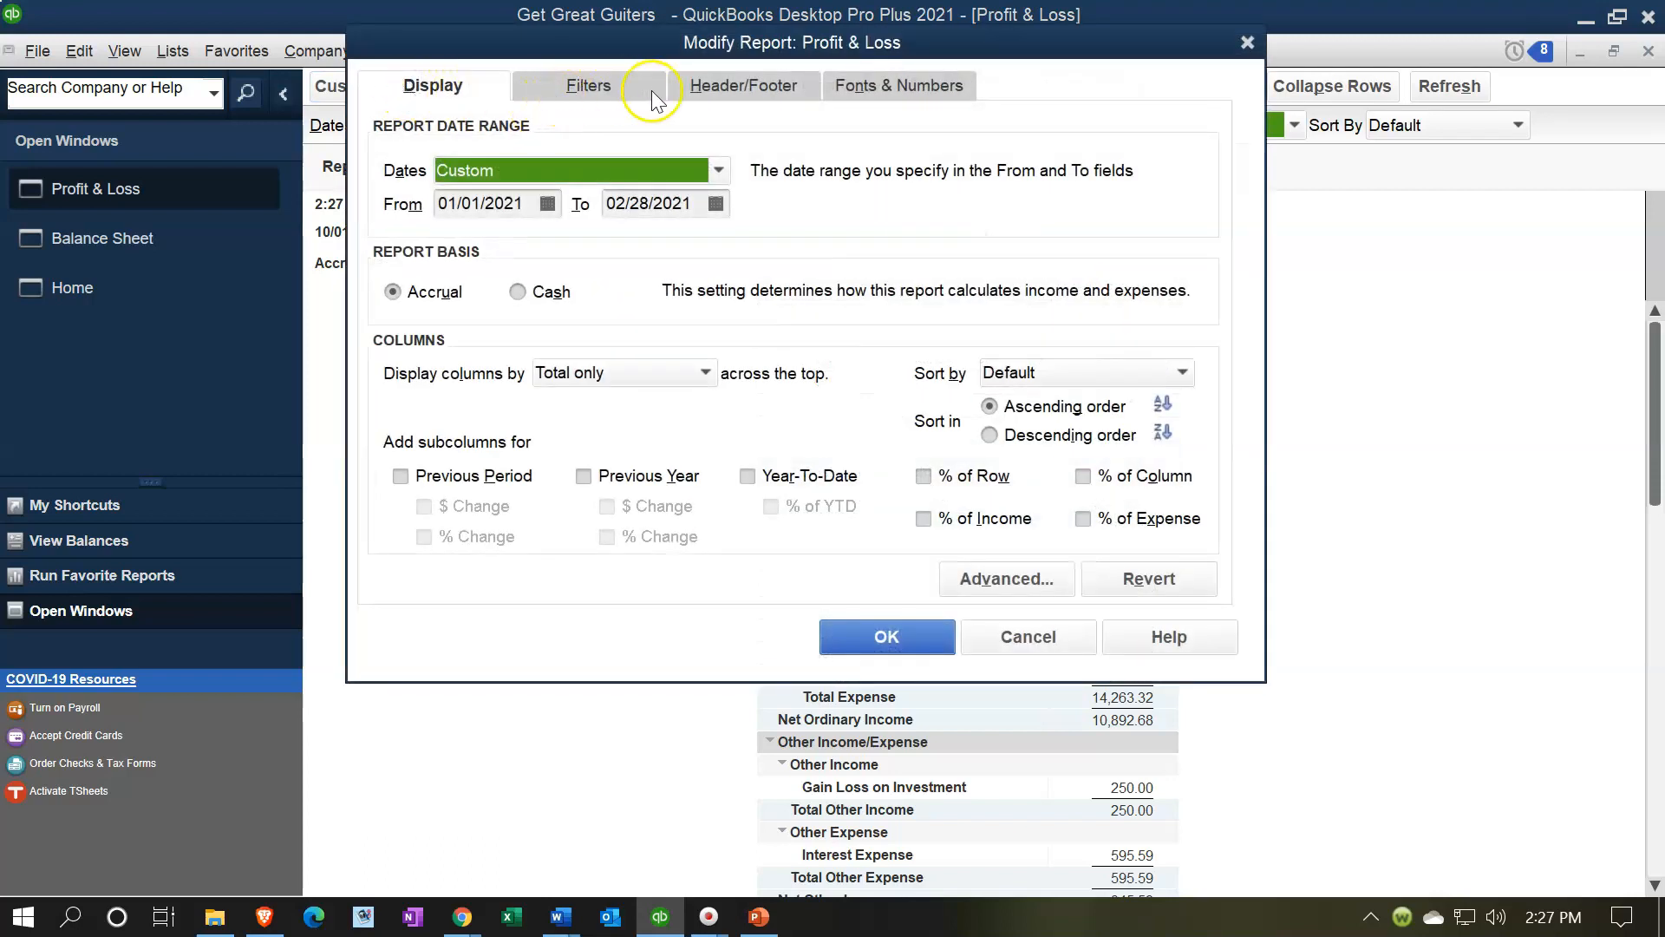
pyautogui.click(706, 86)
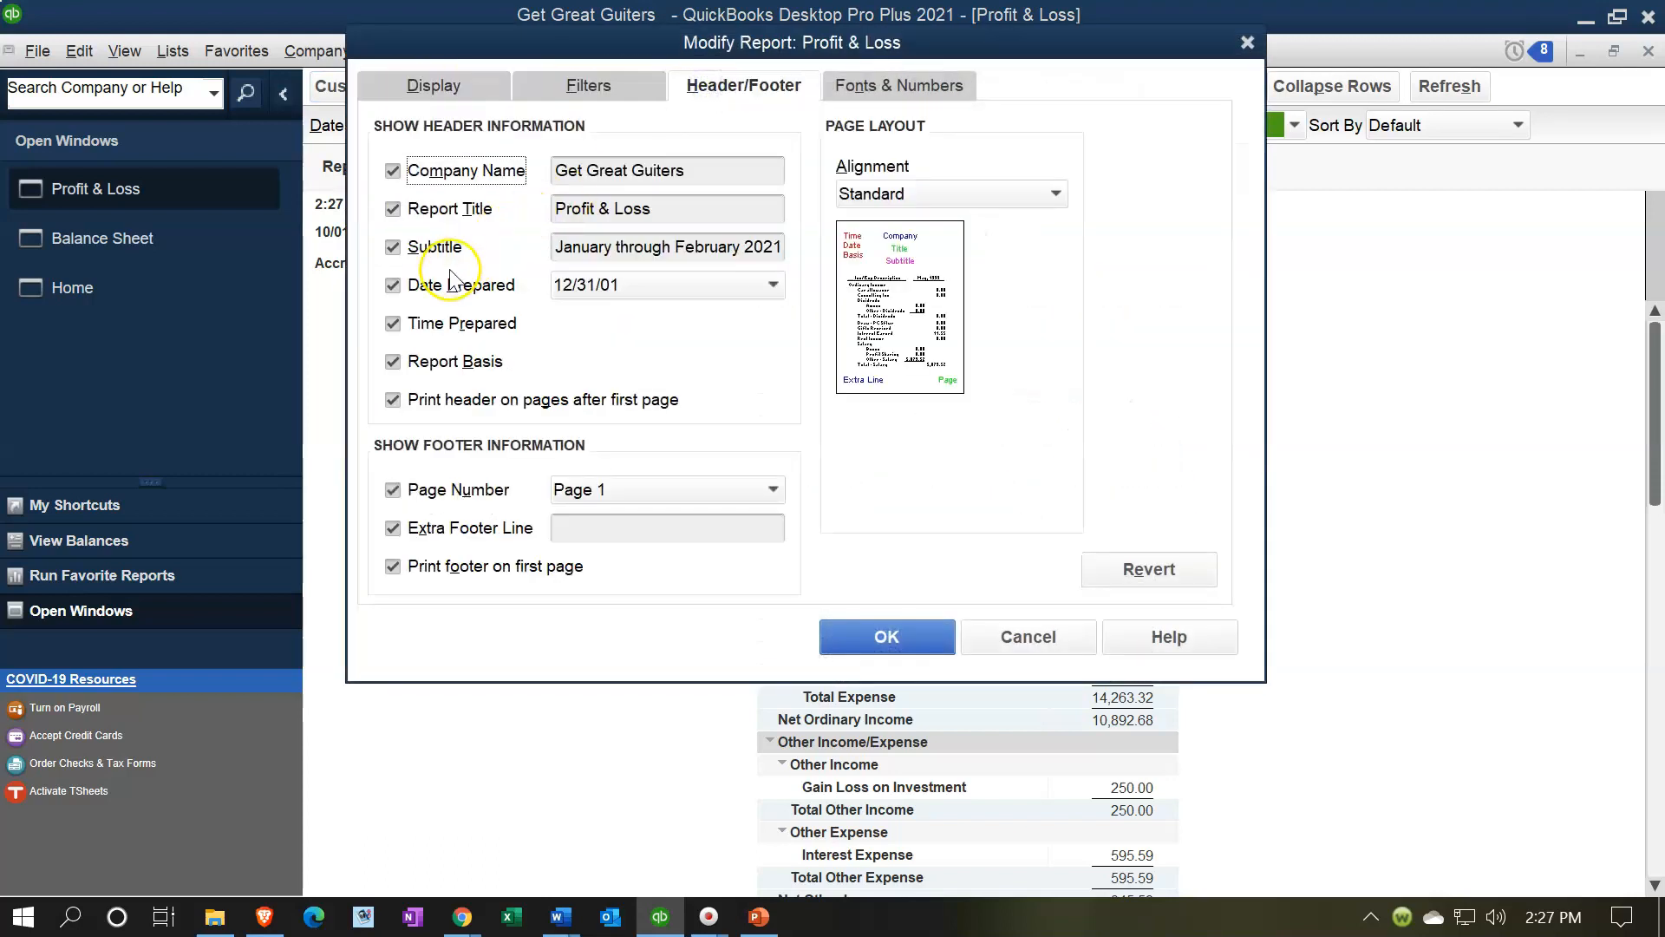
pyautogui.click(395, 285)
pyautogui.click(393, 324)
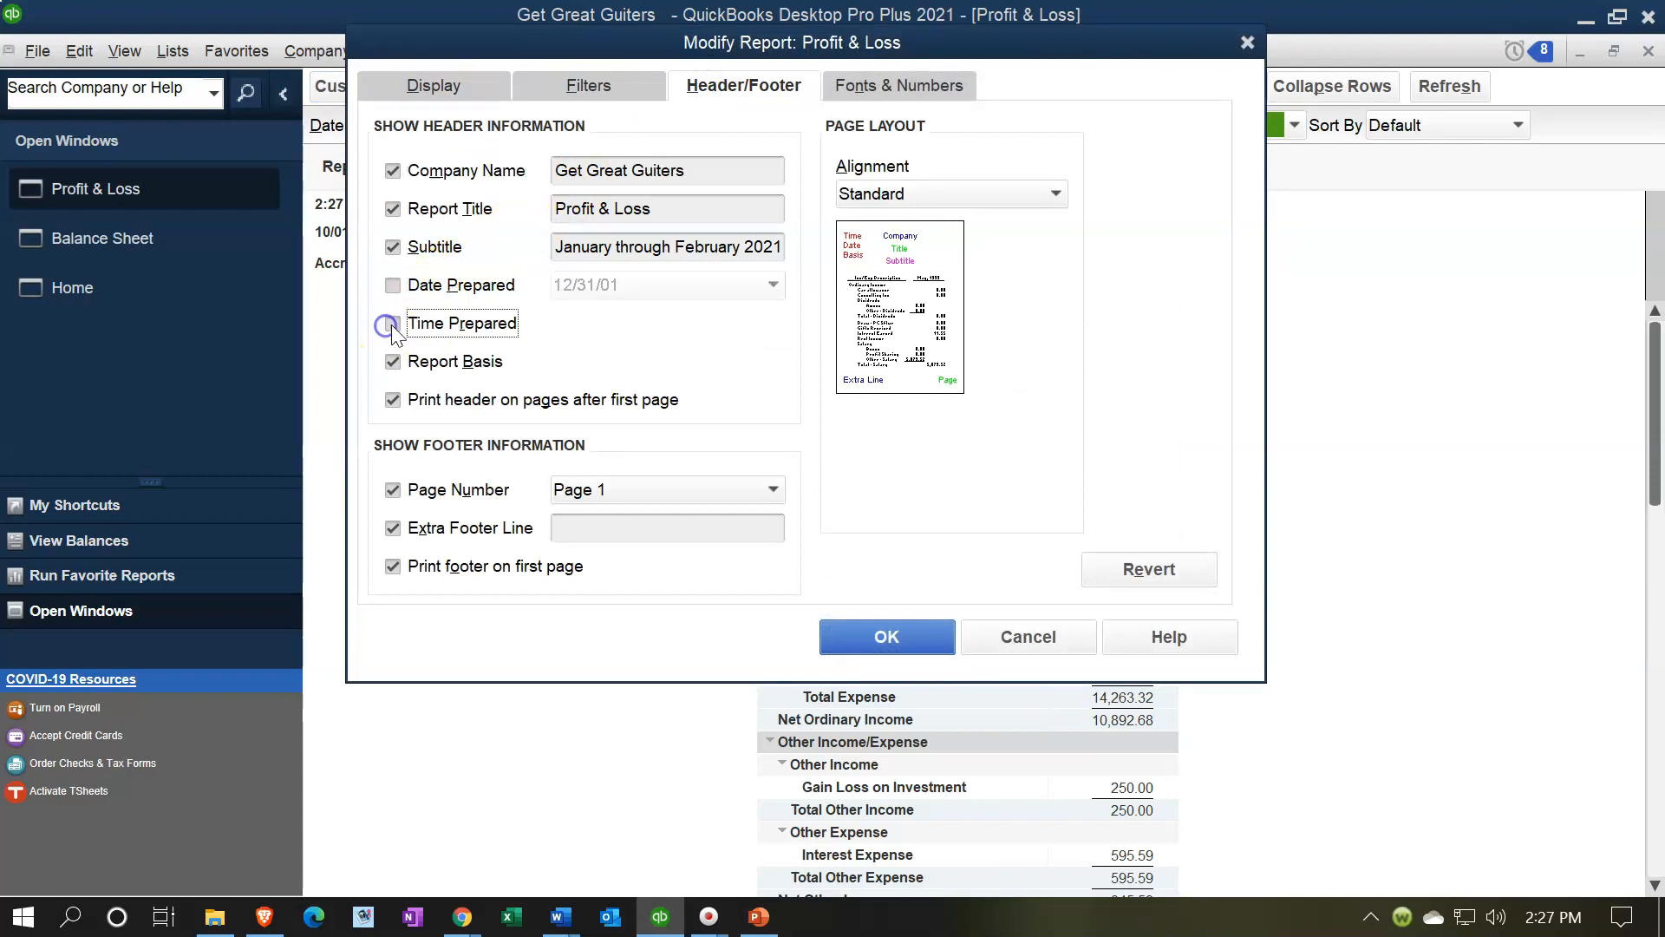
pyautogui.click(389, 363)
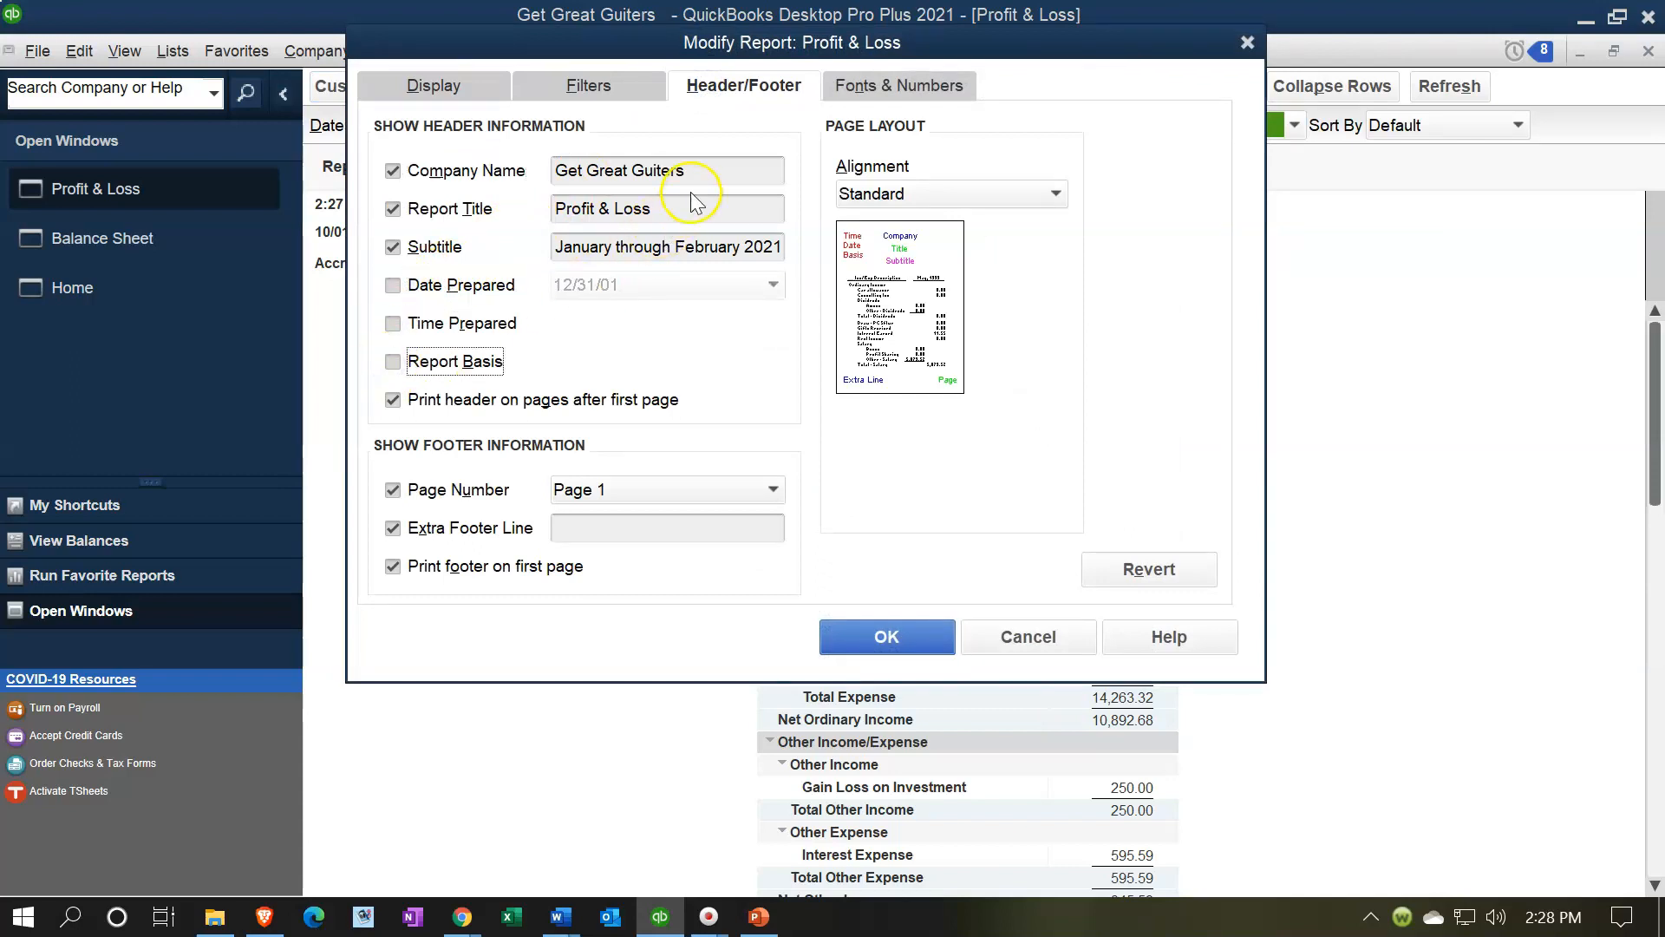
# Change the report title to Income Statement
pyautogui.moveTo(678, 210); pyautogui.dragTo(470, 215)
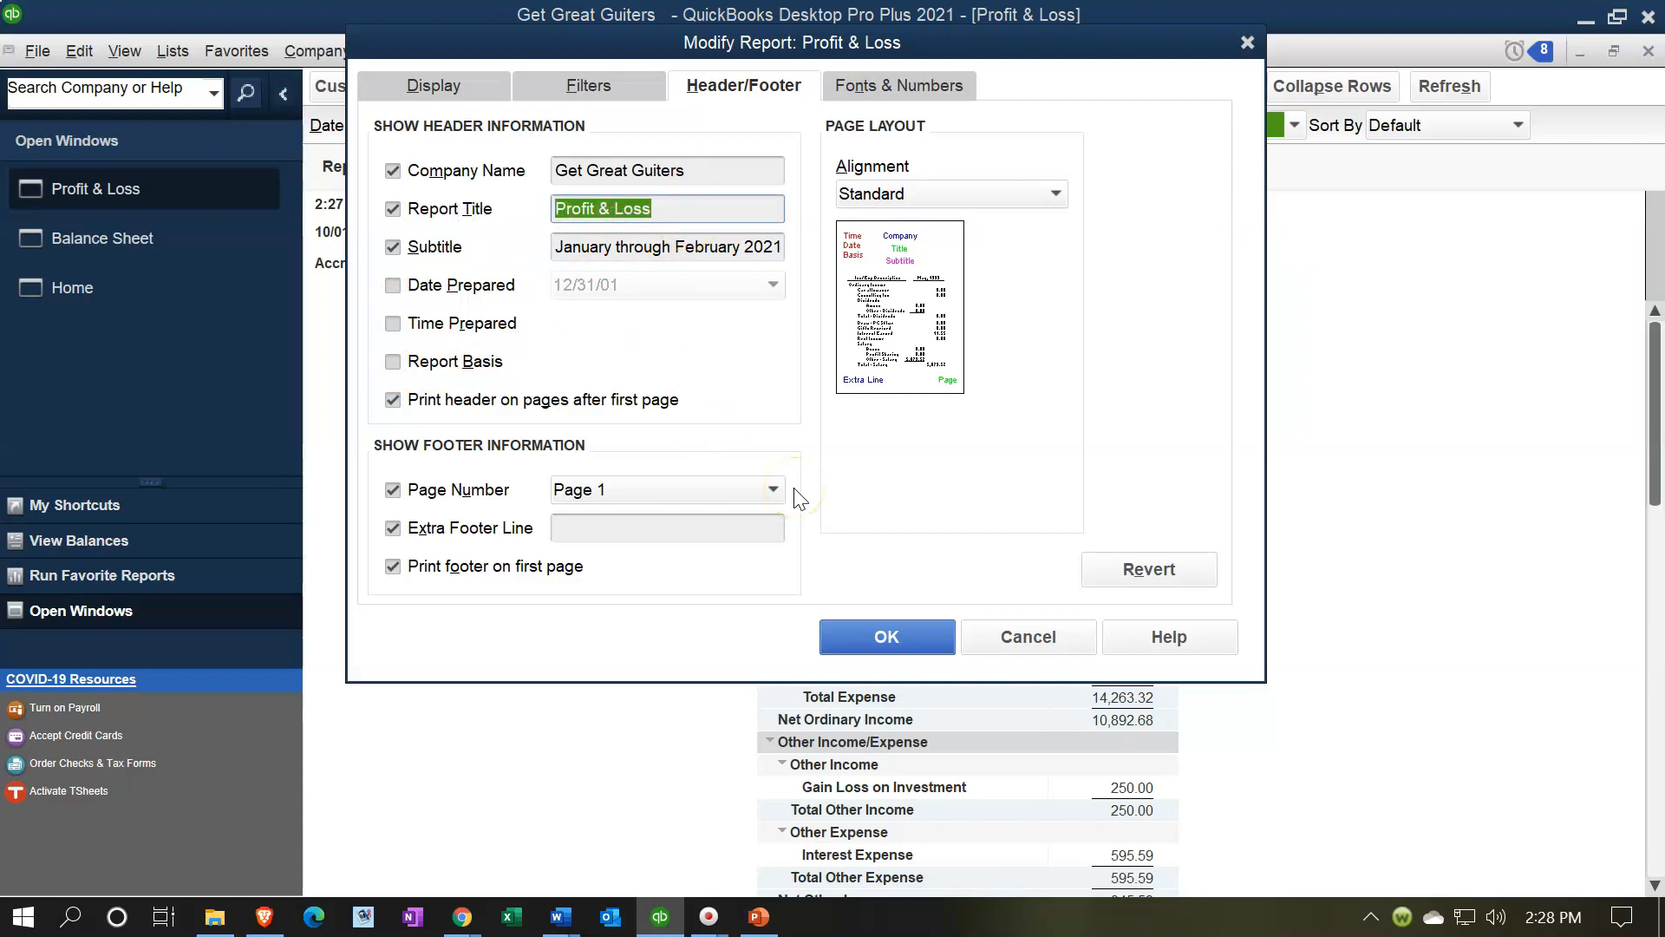
pyautogui.write('I')
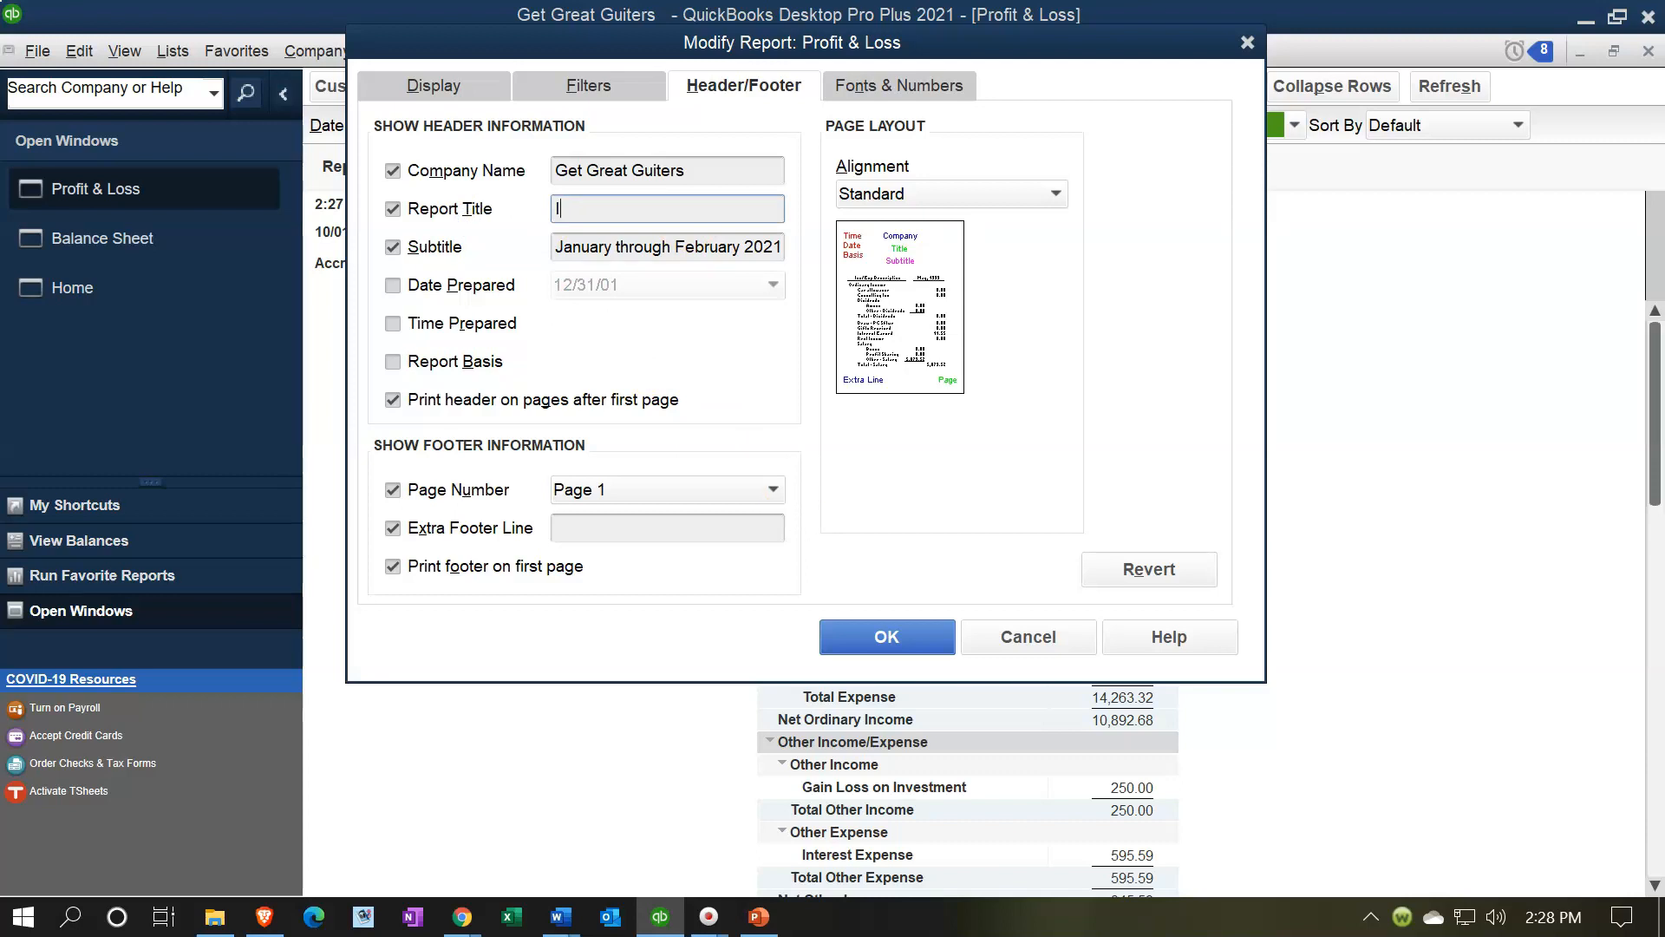
pyautogui.write('ncome Statement')
pyautogui.press('Tab')
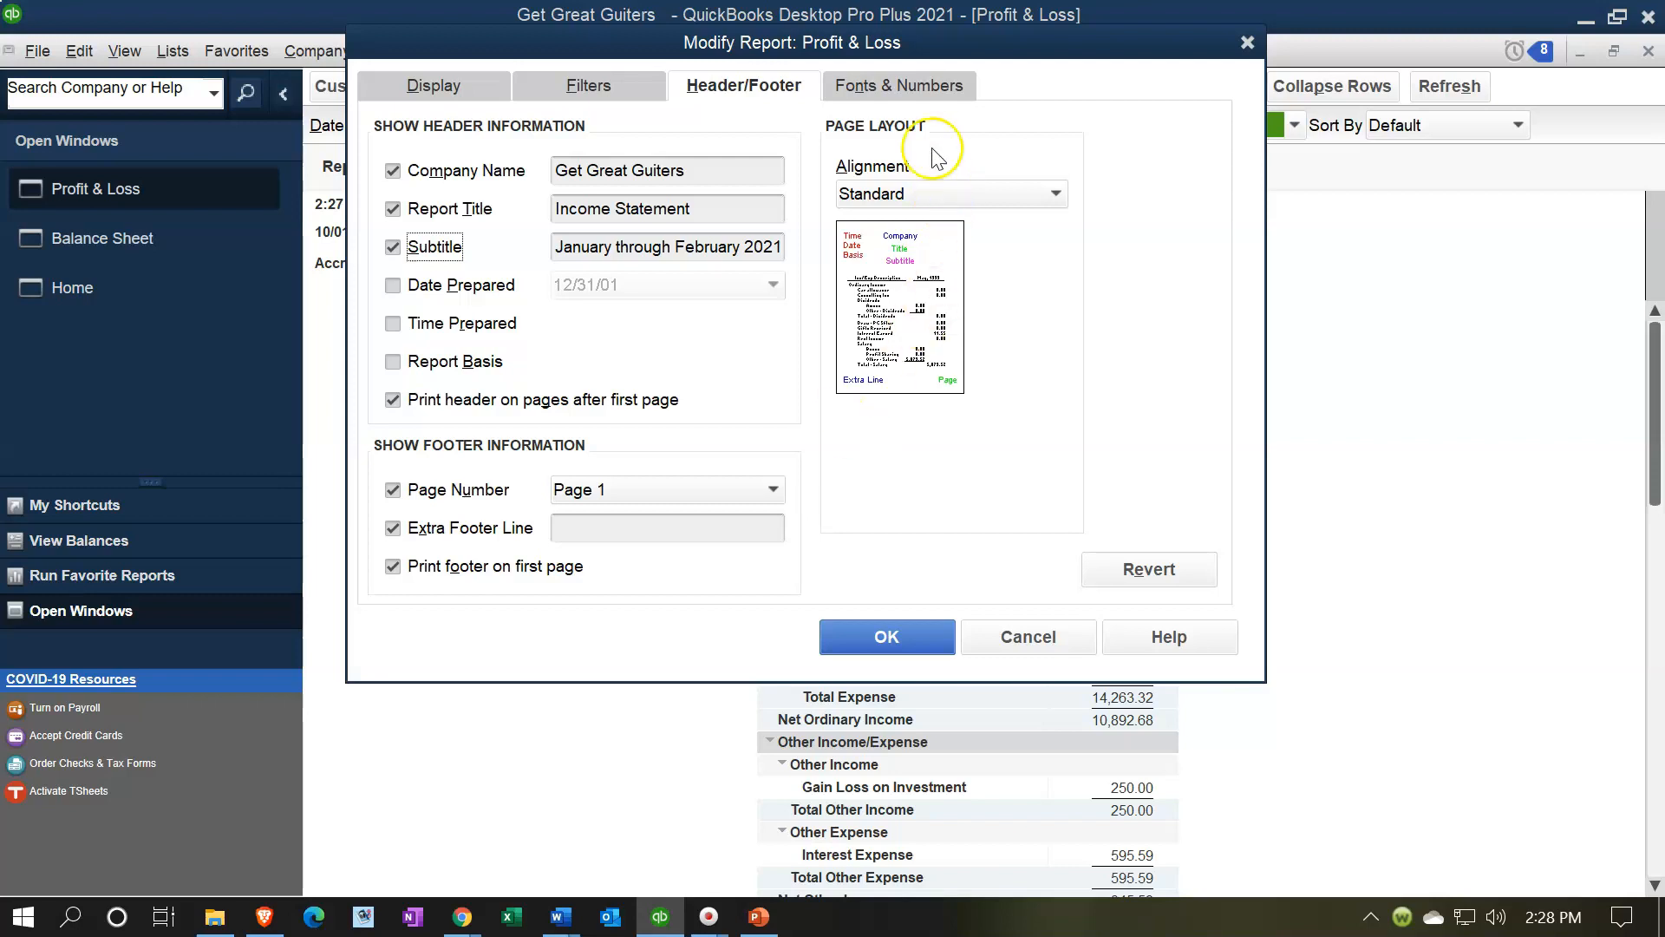
# Show negative numbers in parentheses and bright red, display all numbers without cents, and apply the report changes
pyautogui.click(873, 86)
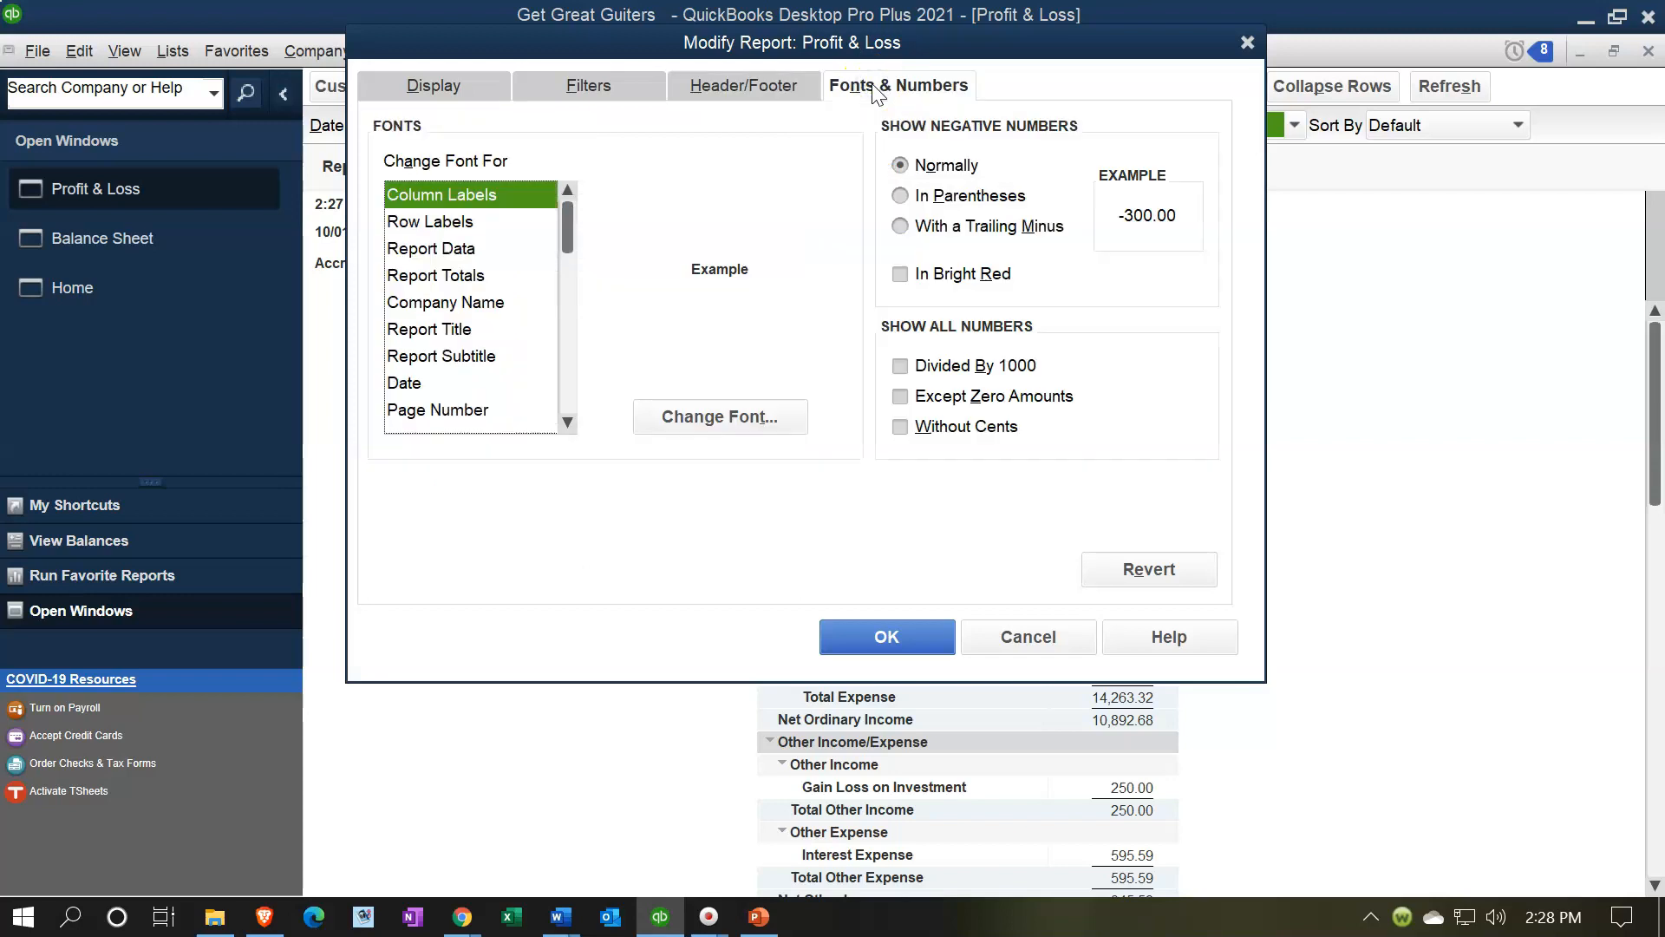
pyautogui.click(901, 196)
pyautogui.click(901, 274)
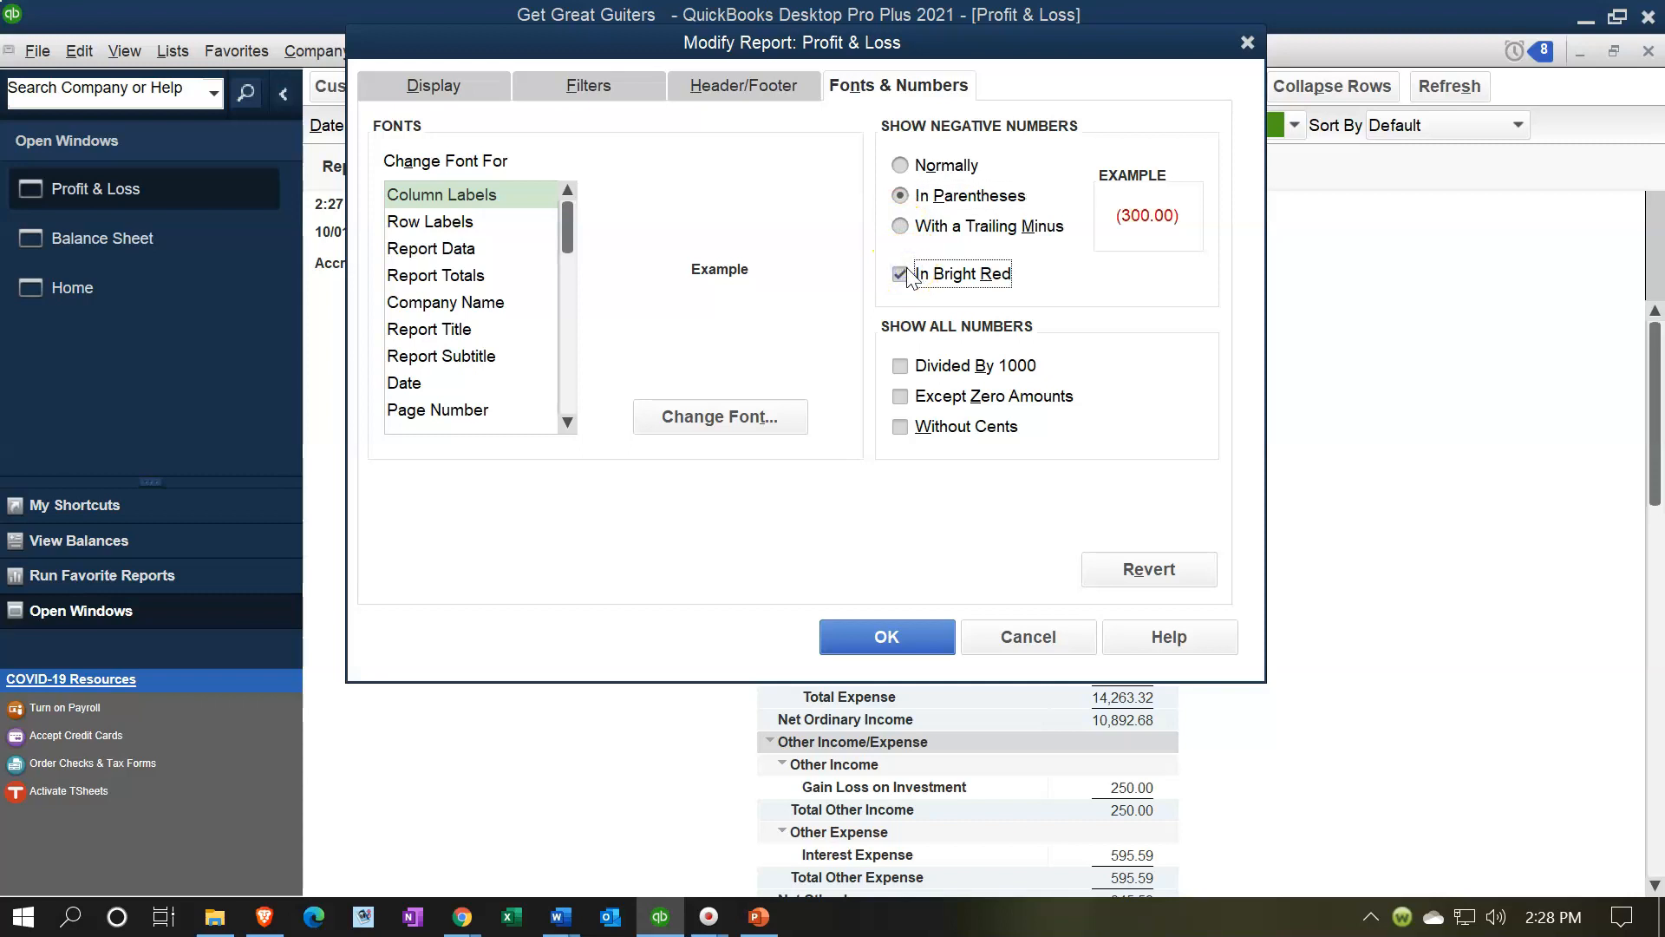
pyautogui.click(901, 427)
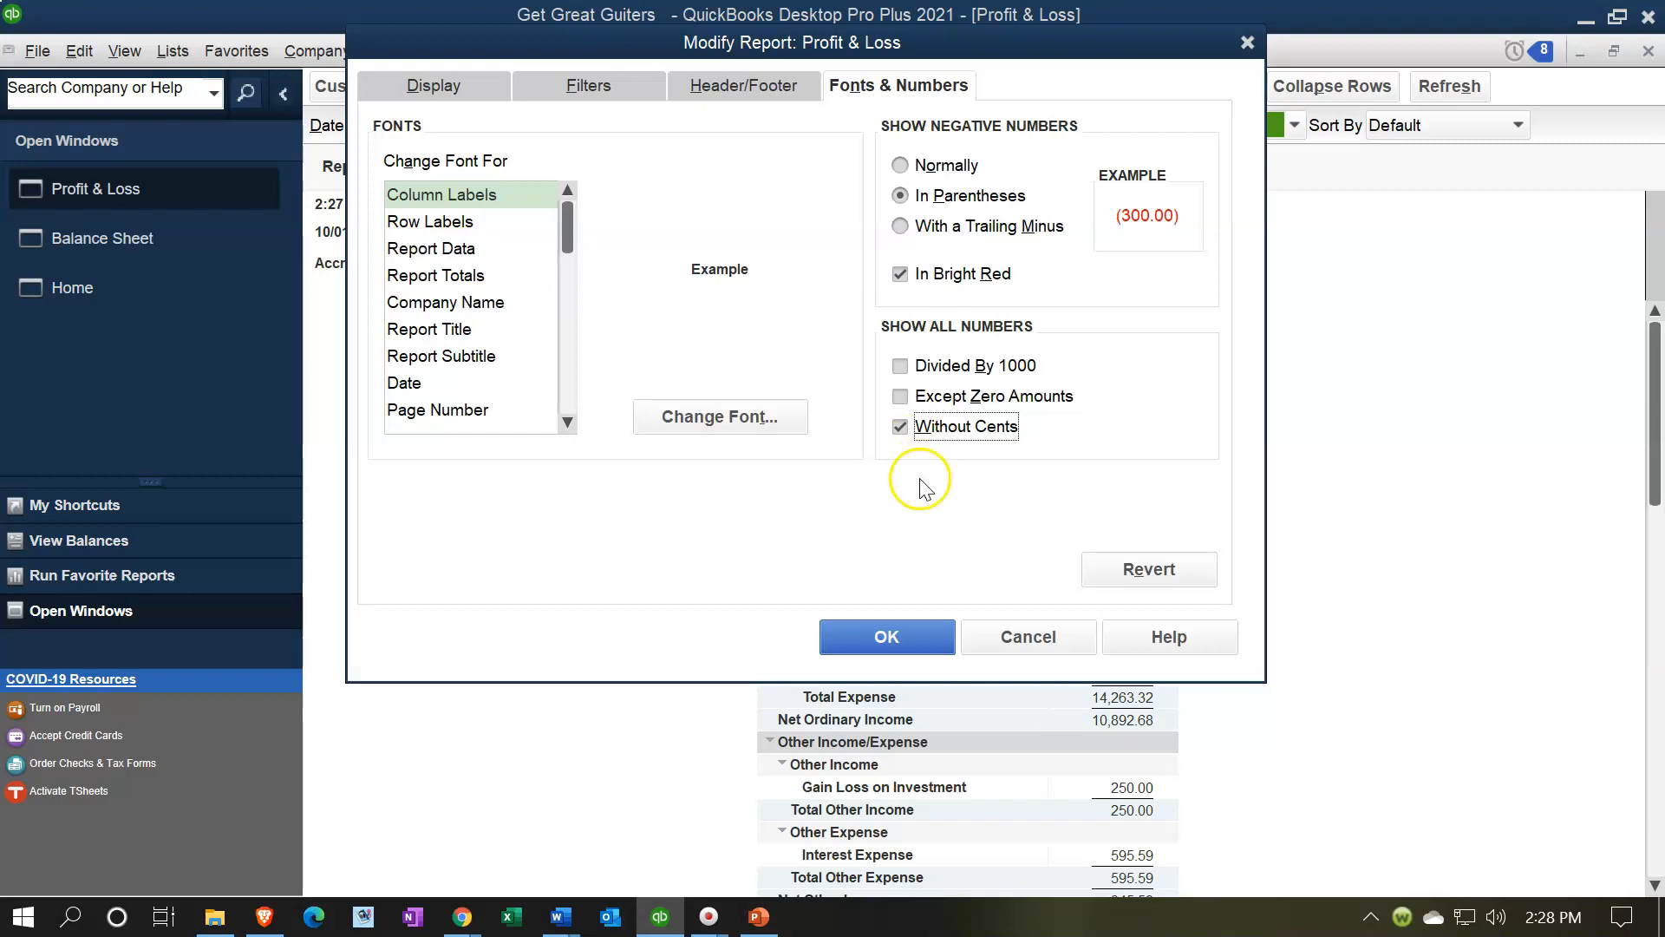
pyautogui.click(898, 622)
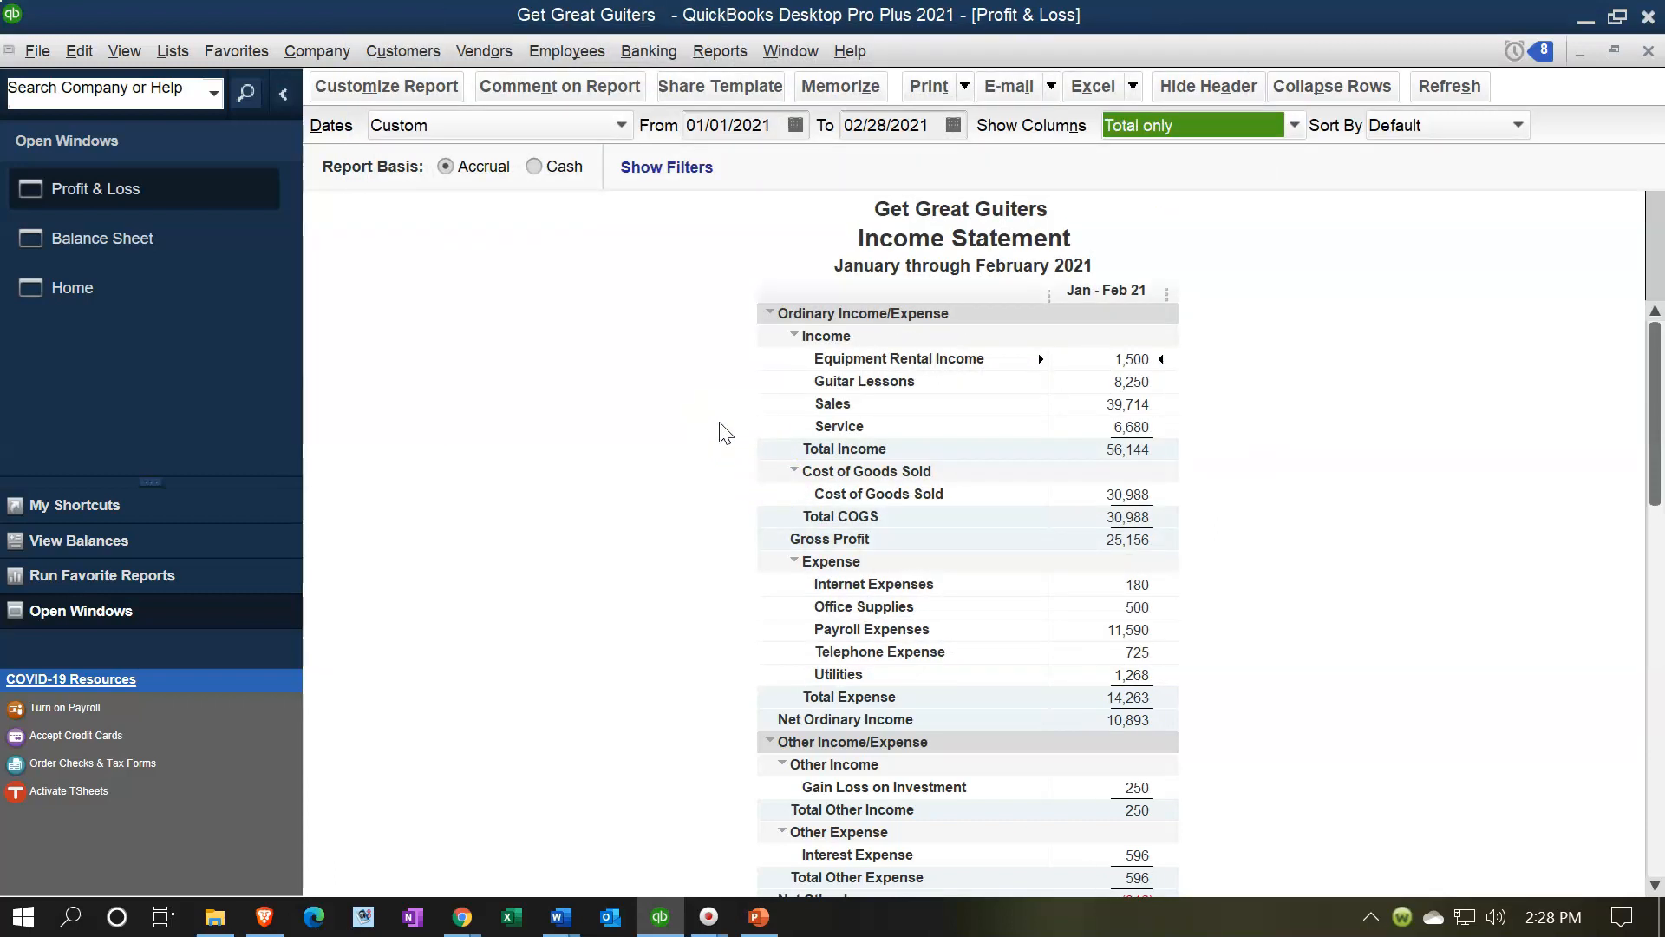
# Look over the income statement down to net income, and open another Profit & Loss Standard report
pyautogui.scroll(-1, 725, 432)
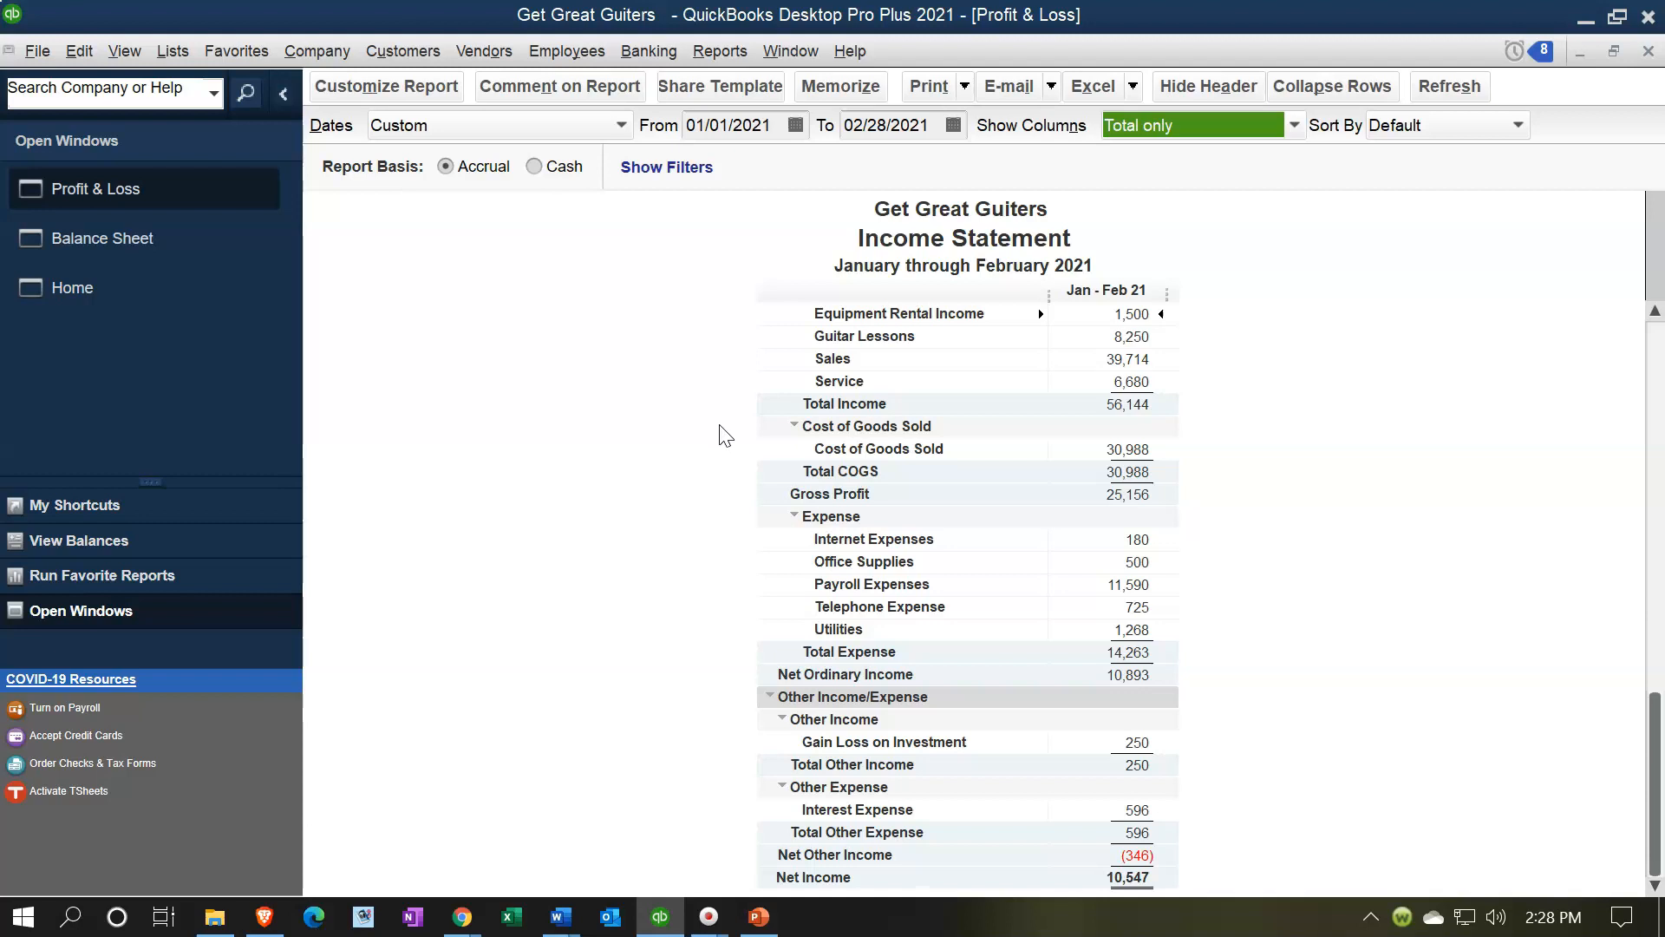
pyautogui.scroll(1, 725, 434)
pyautogui.click(719, 395)
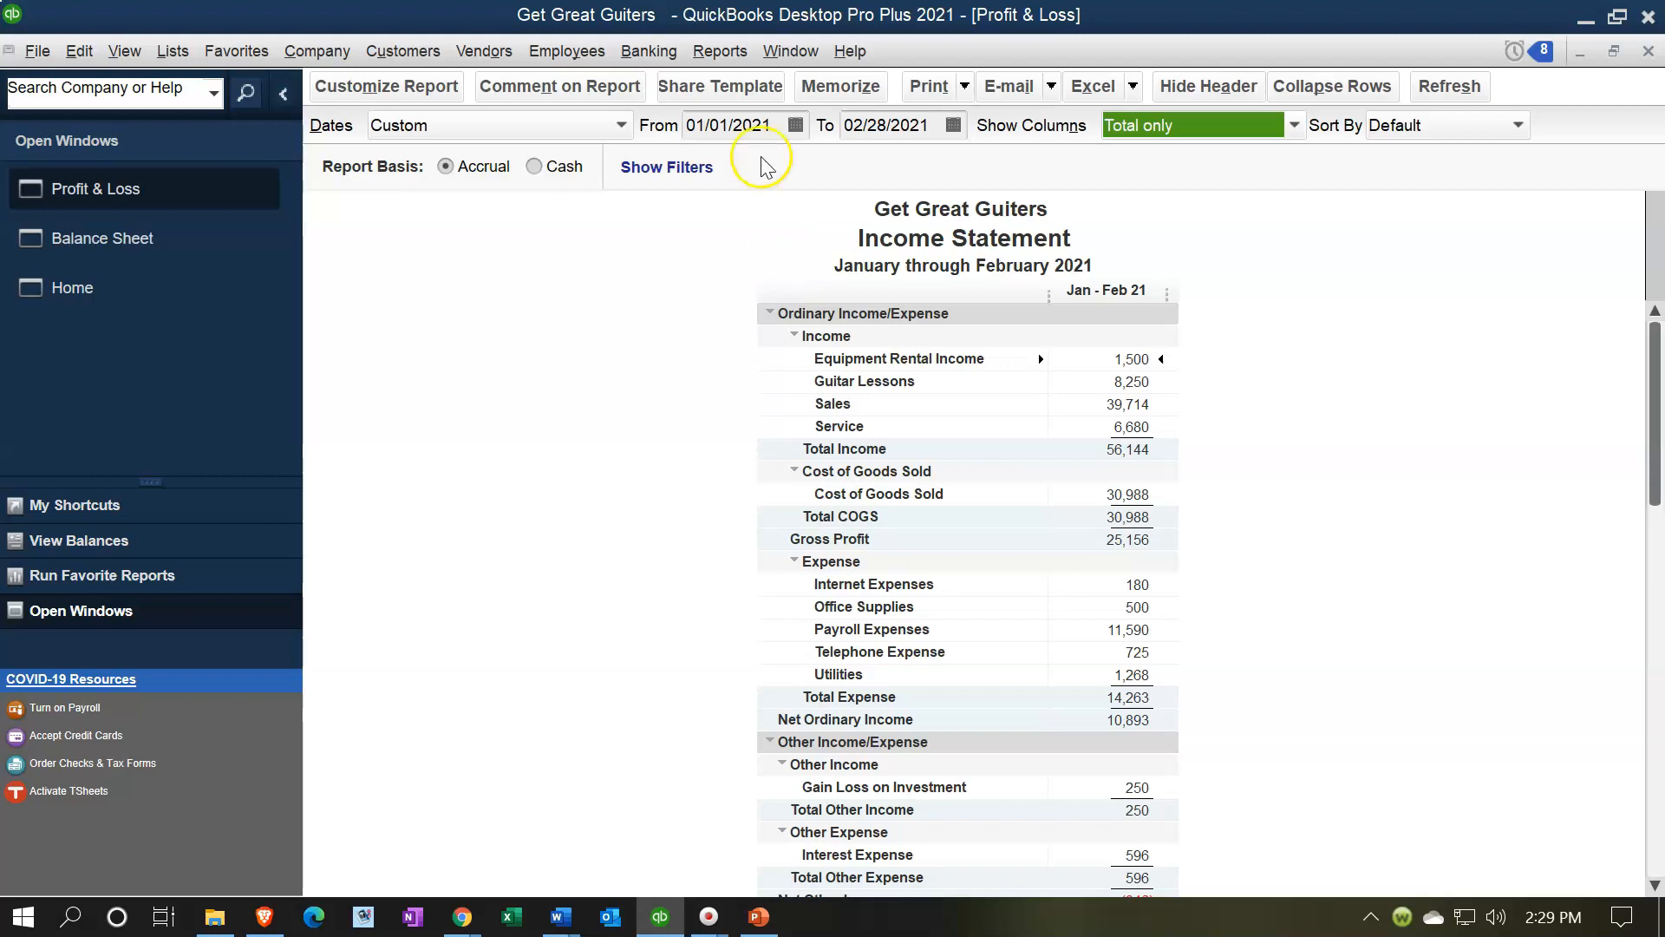
pyautogui.click(739, 53)
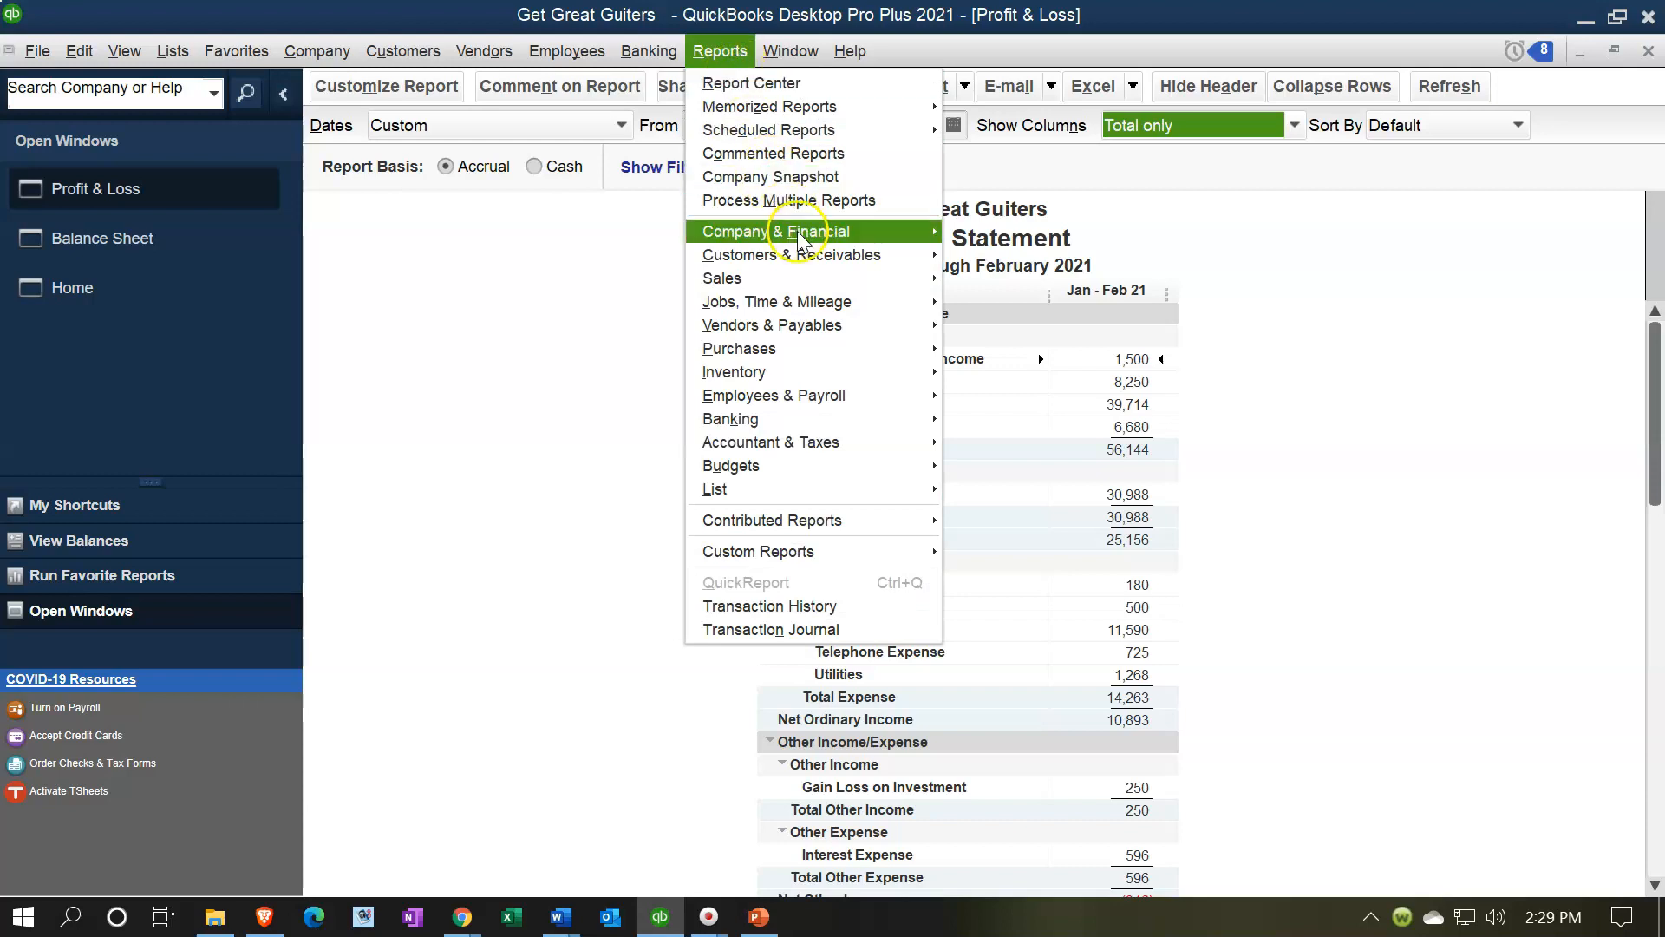
pyautogui.moveTo(798, 230)
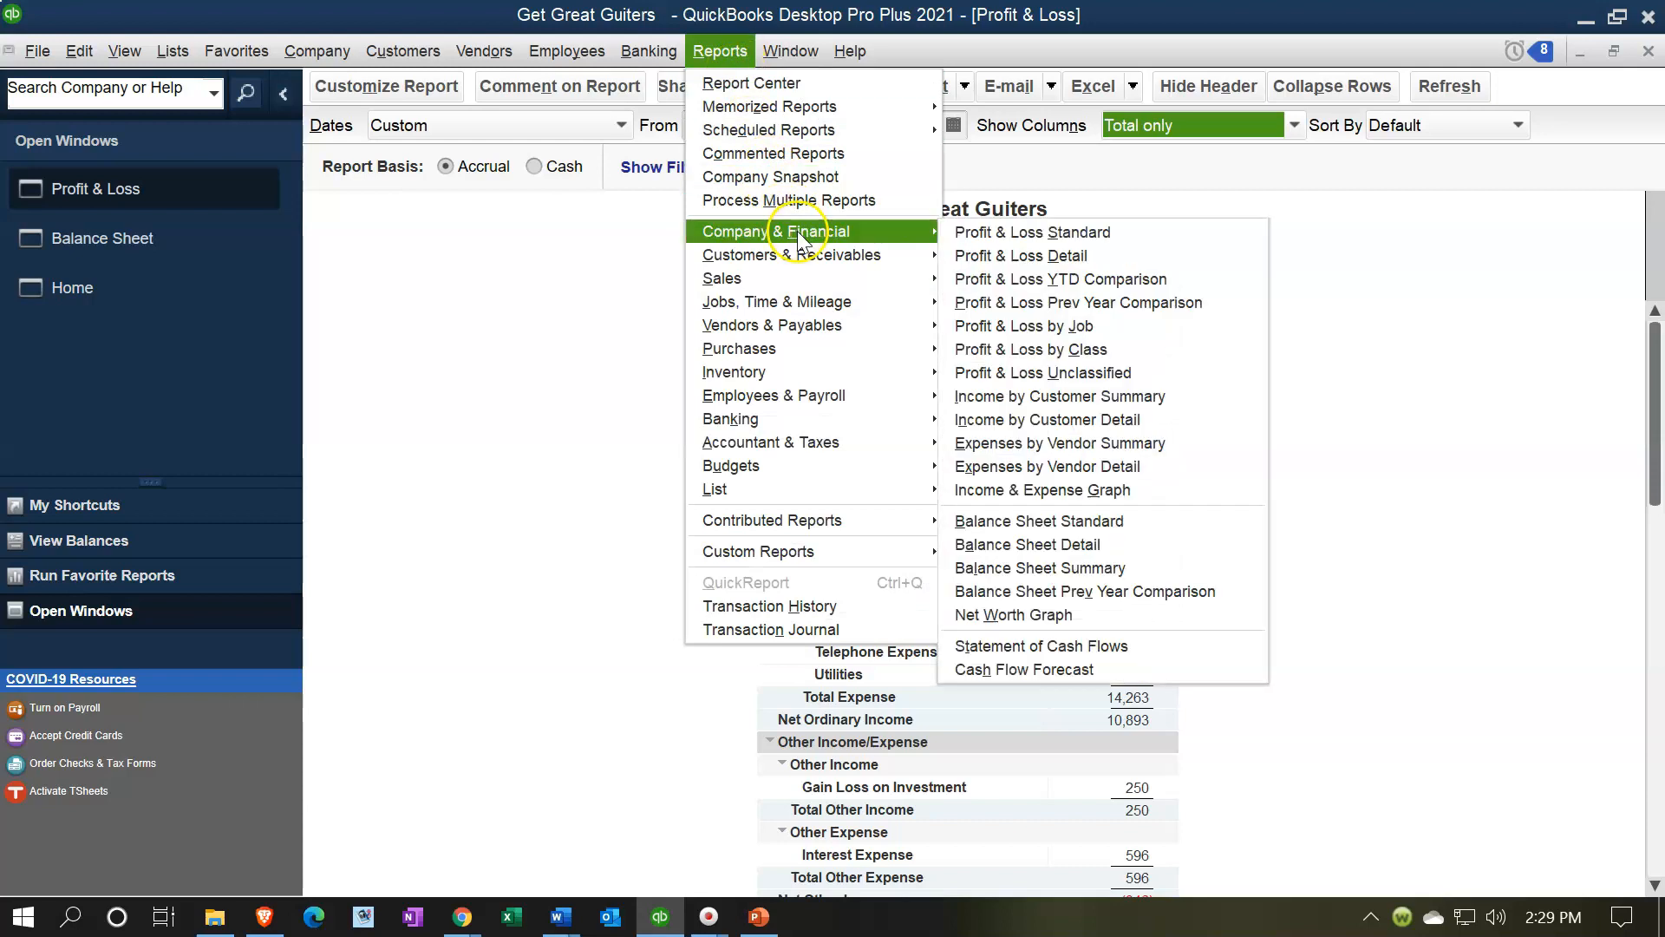
pyautogui.click(977, 233)
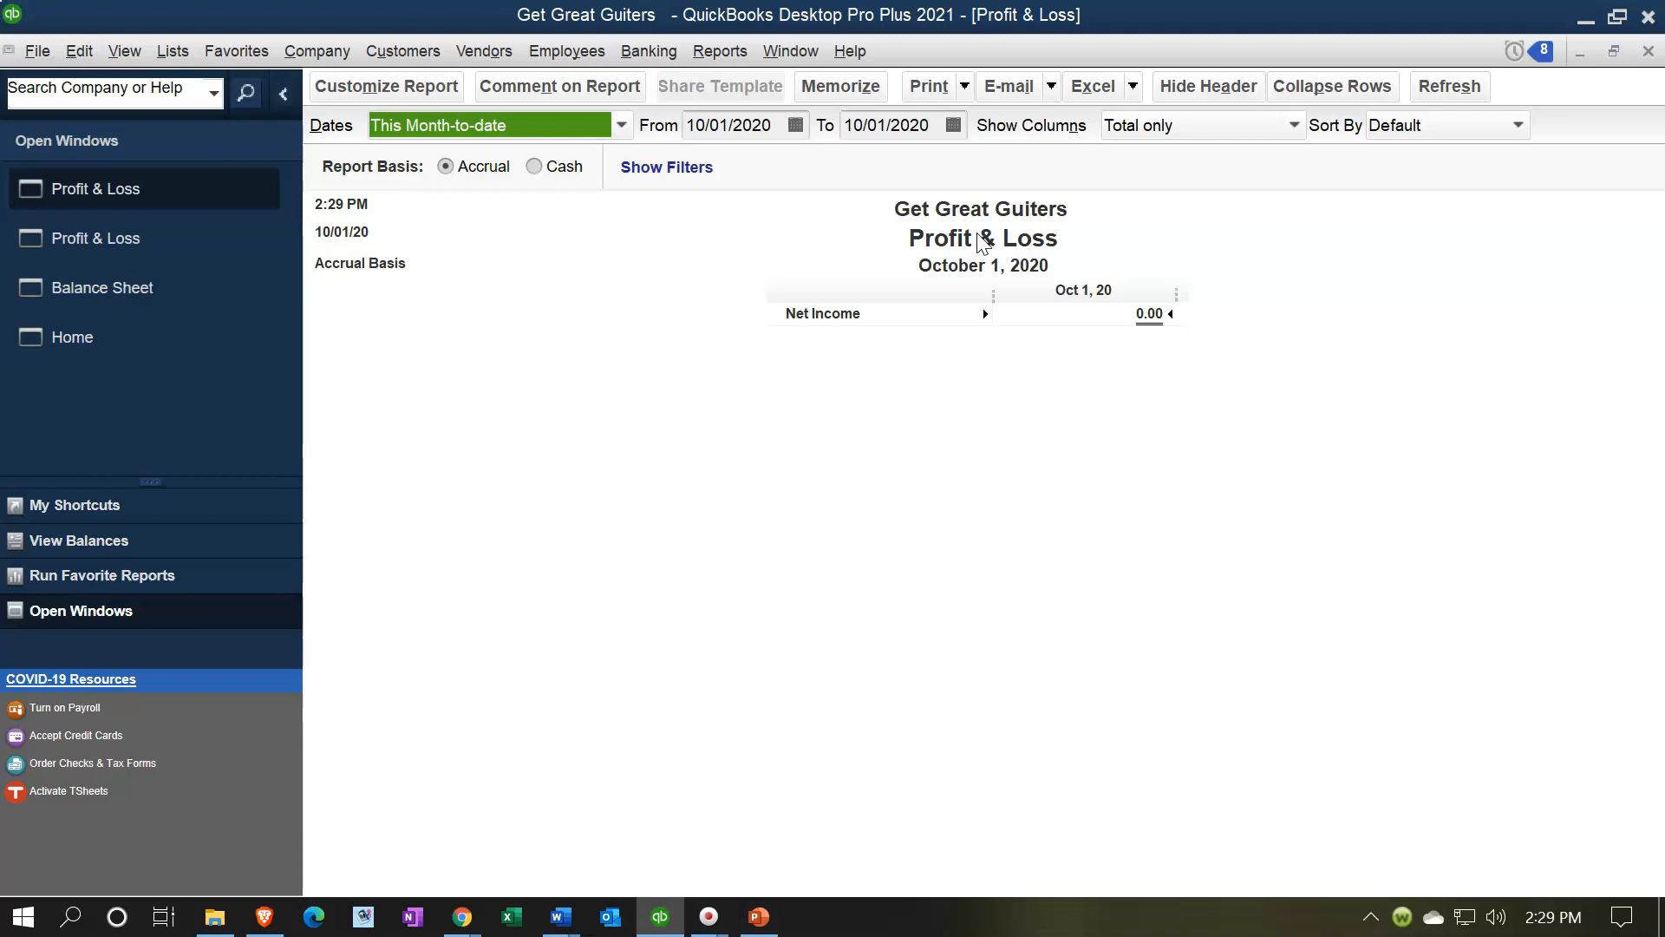
# Customize the new Profit & Loss report with a date range from 02/01/2021 to 02/28/2021
pyautogui.click(416, 95)
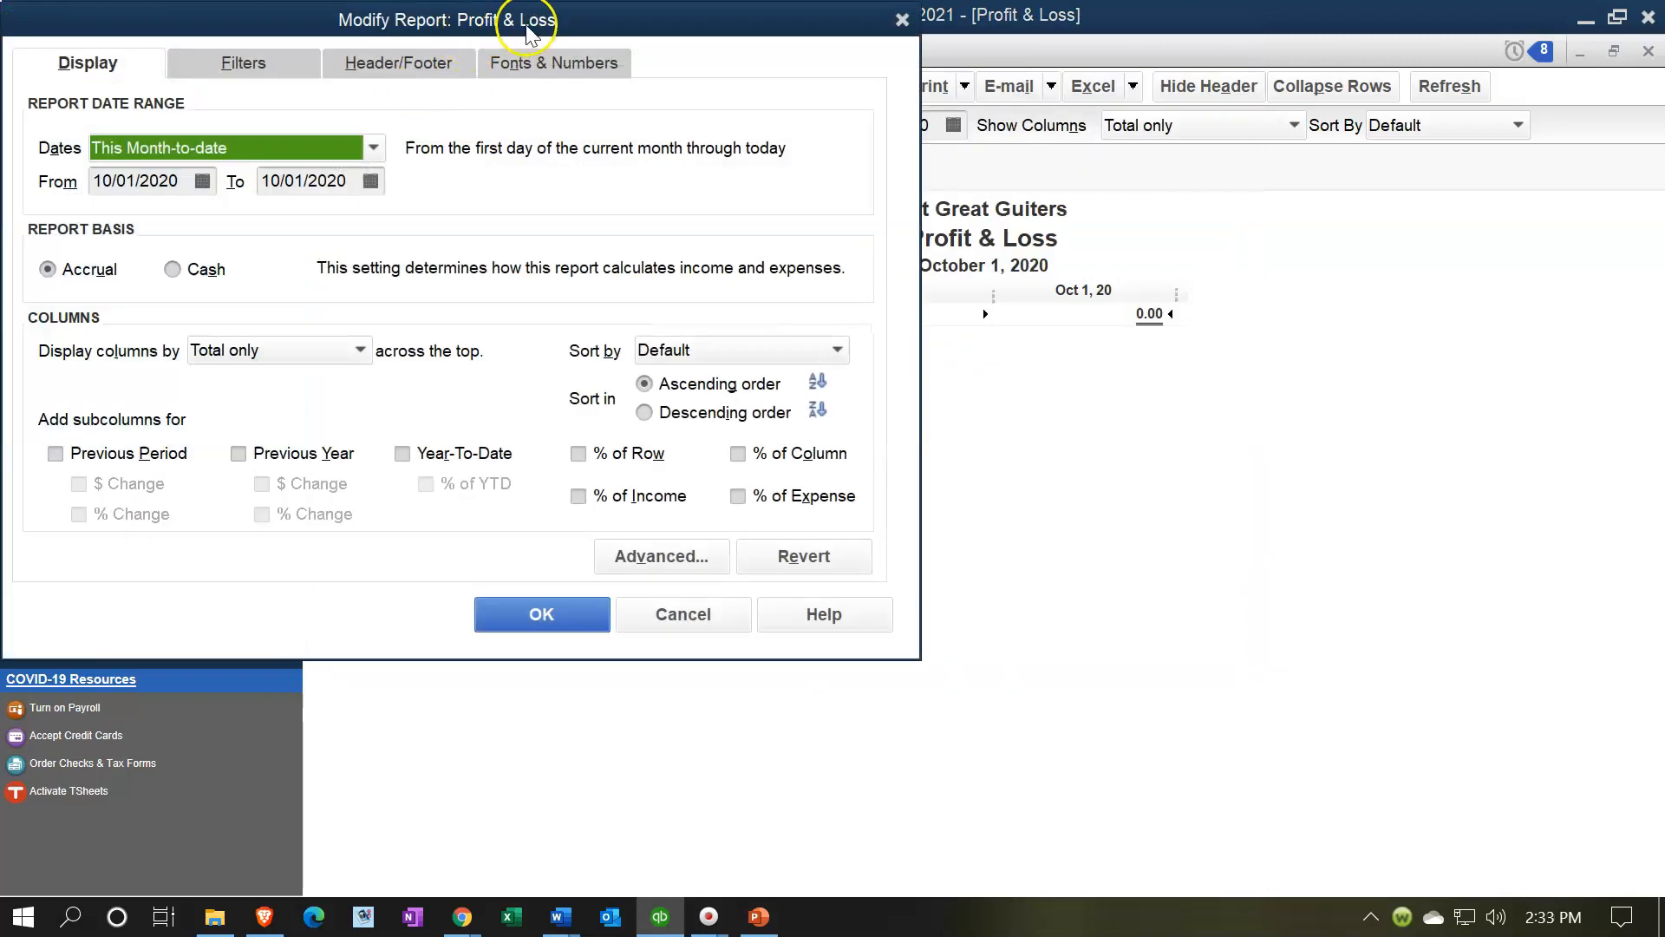
pyautogui.moveTo(532, 17); pyautogui.dragTo(913, 111)
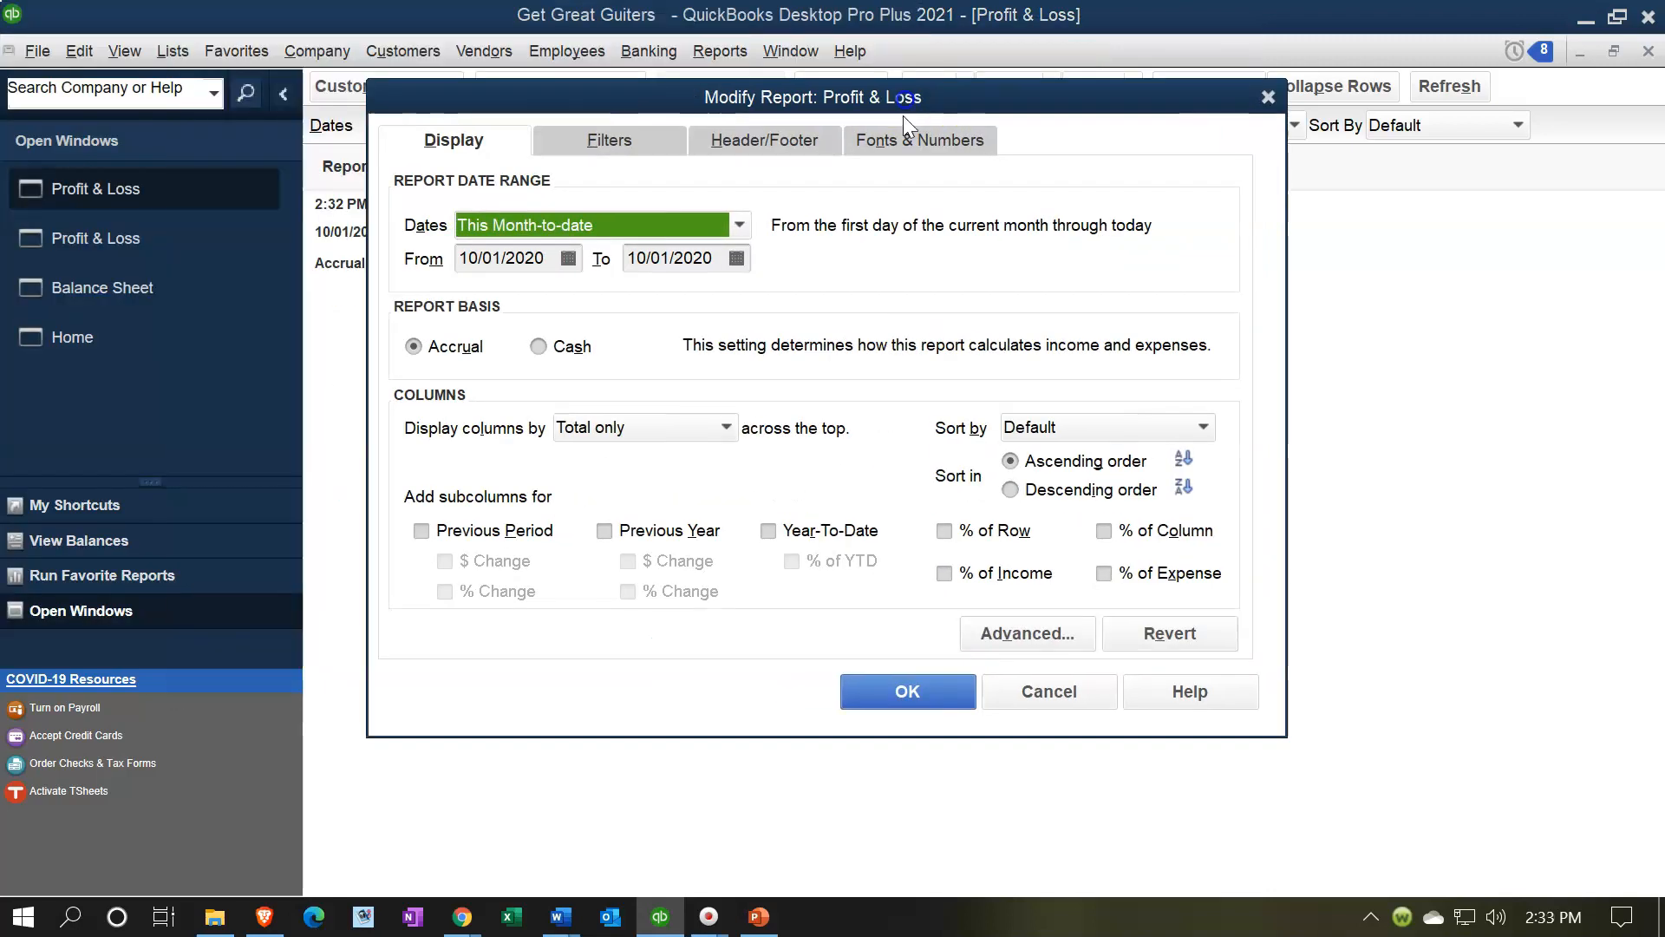
pyautogui.doubleClick(550, 259)
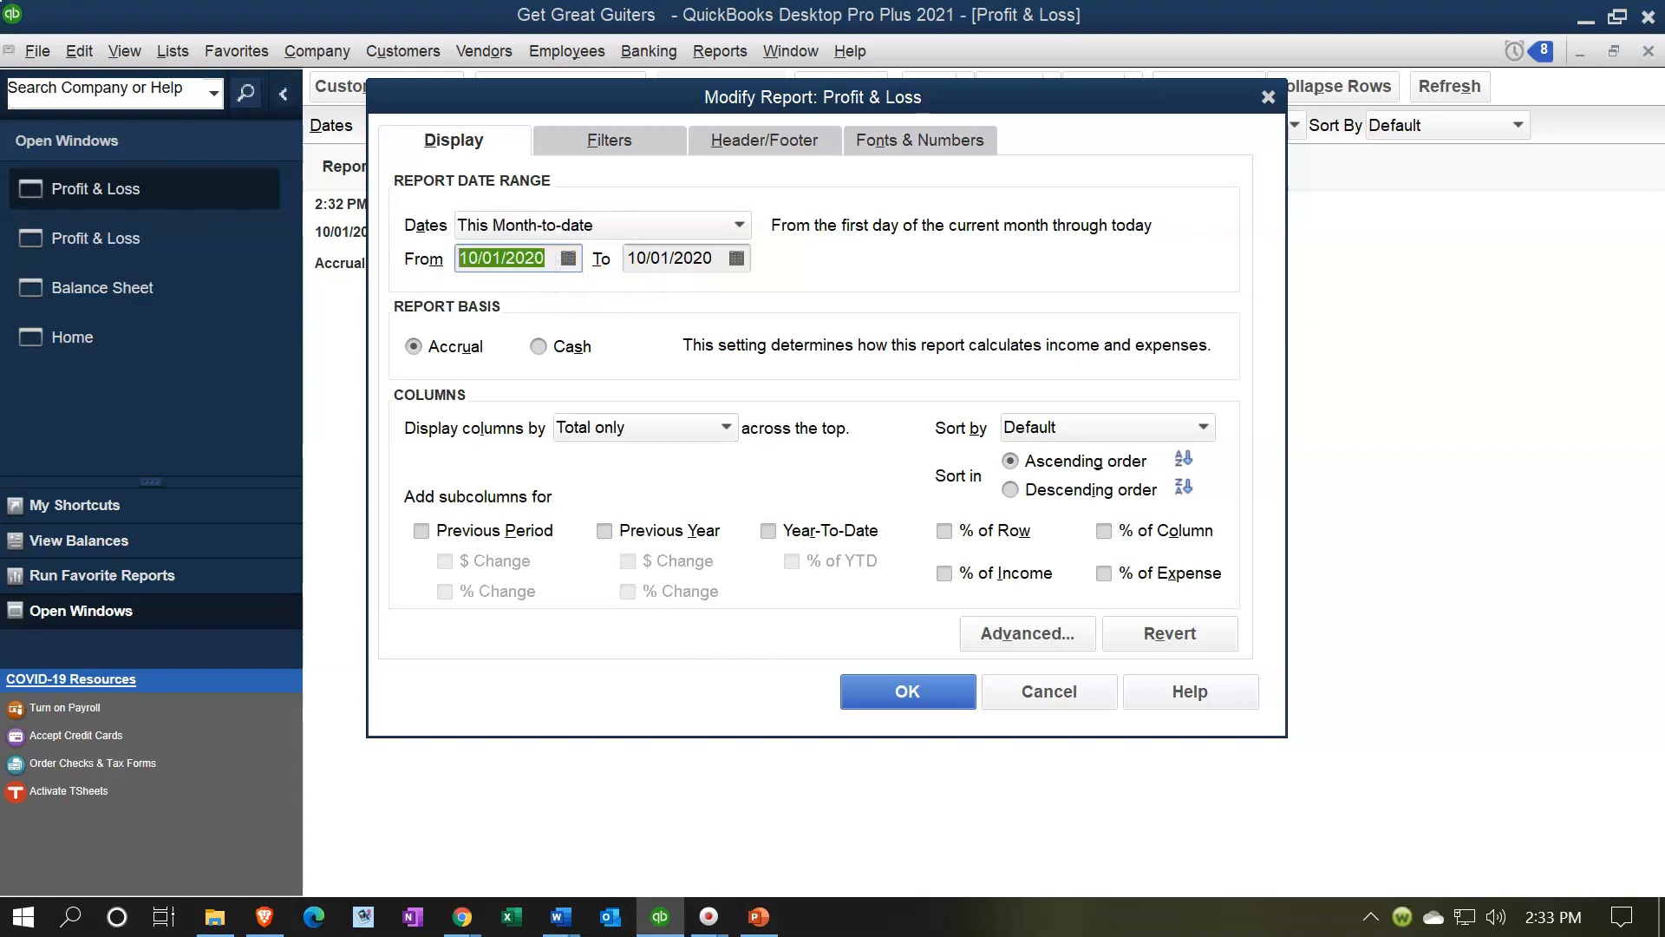
pyautogui.write('02/01/')
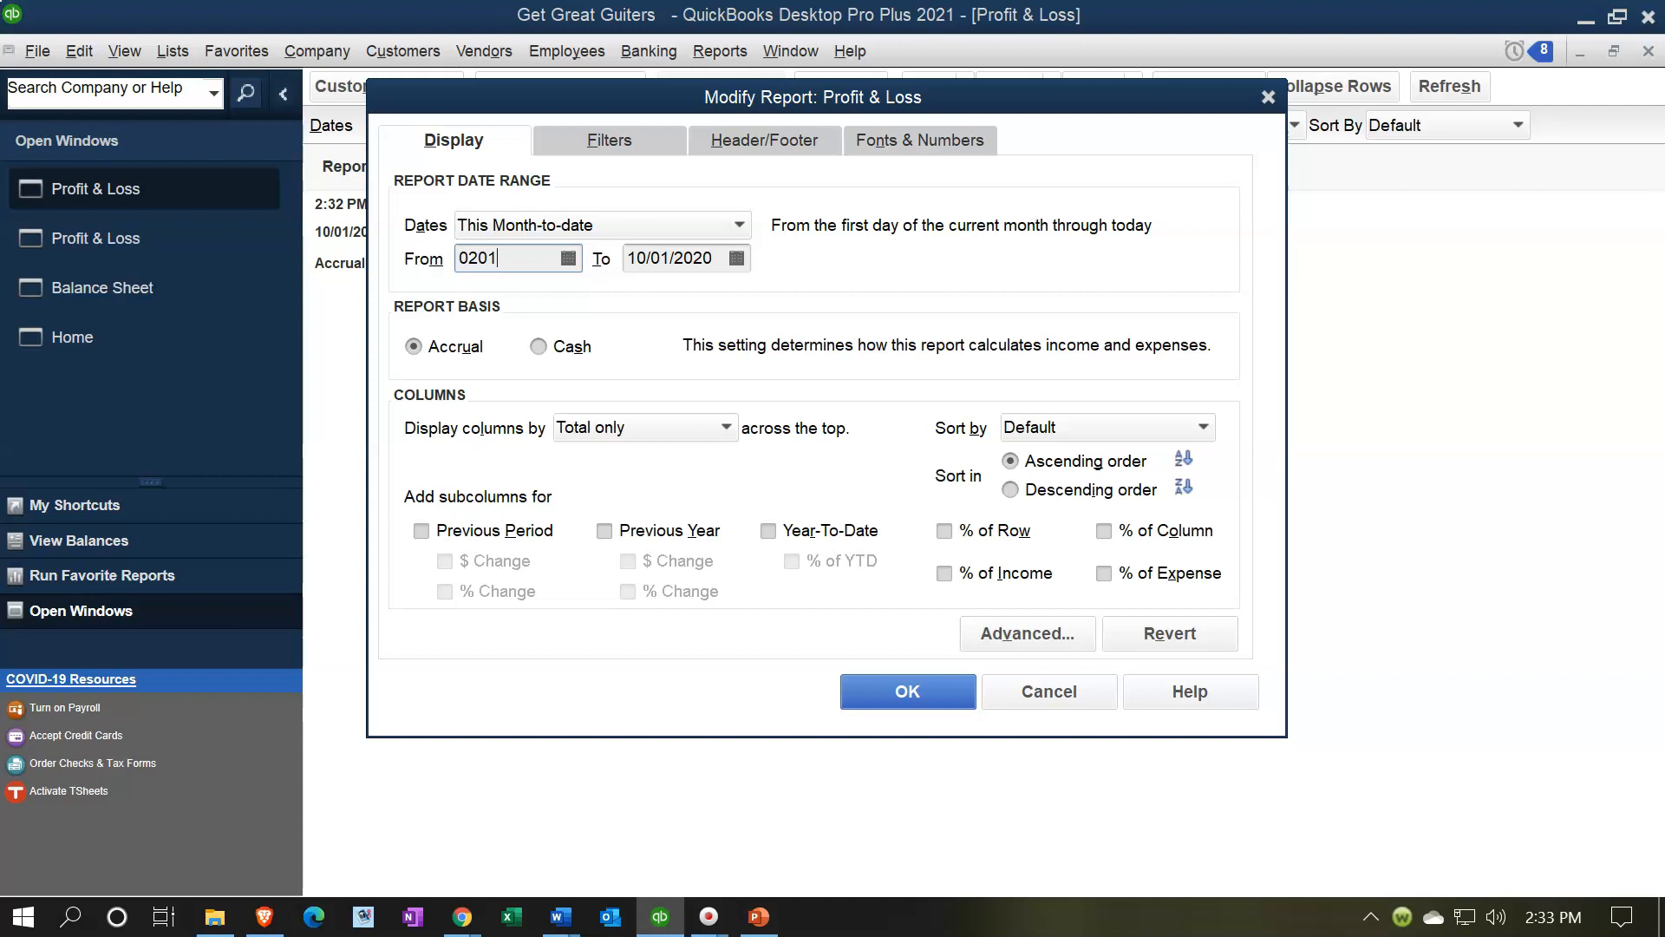
pyautogui.write('2021')
pyautogui.press('Tab')
pyautogui.write('022821')
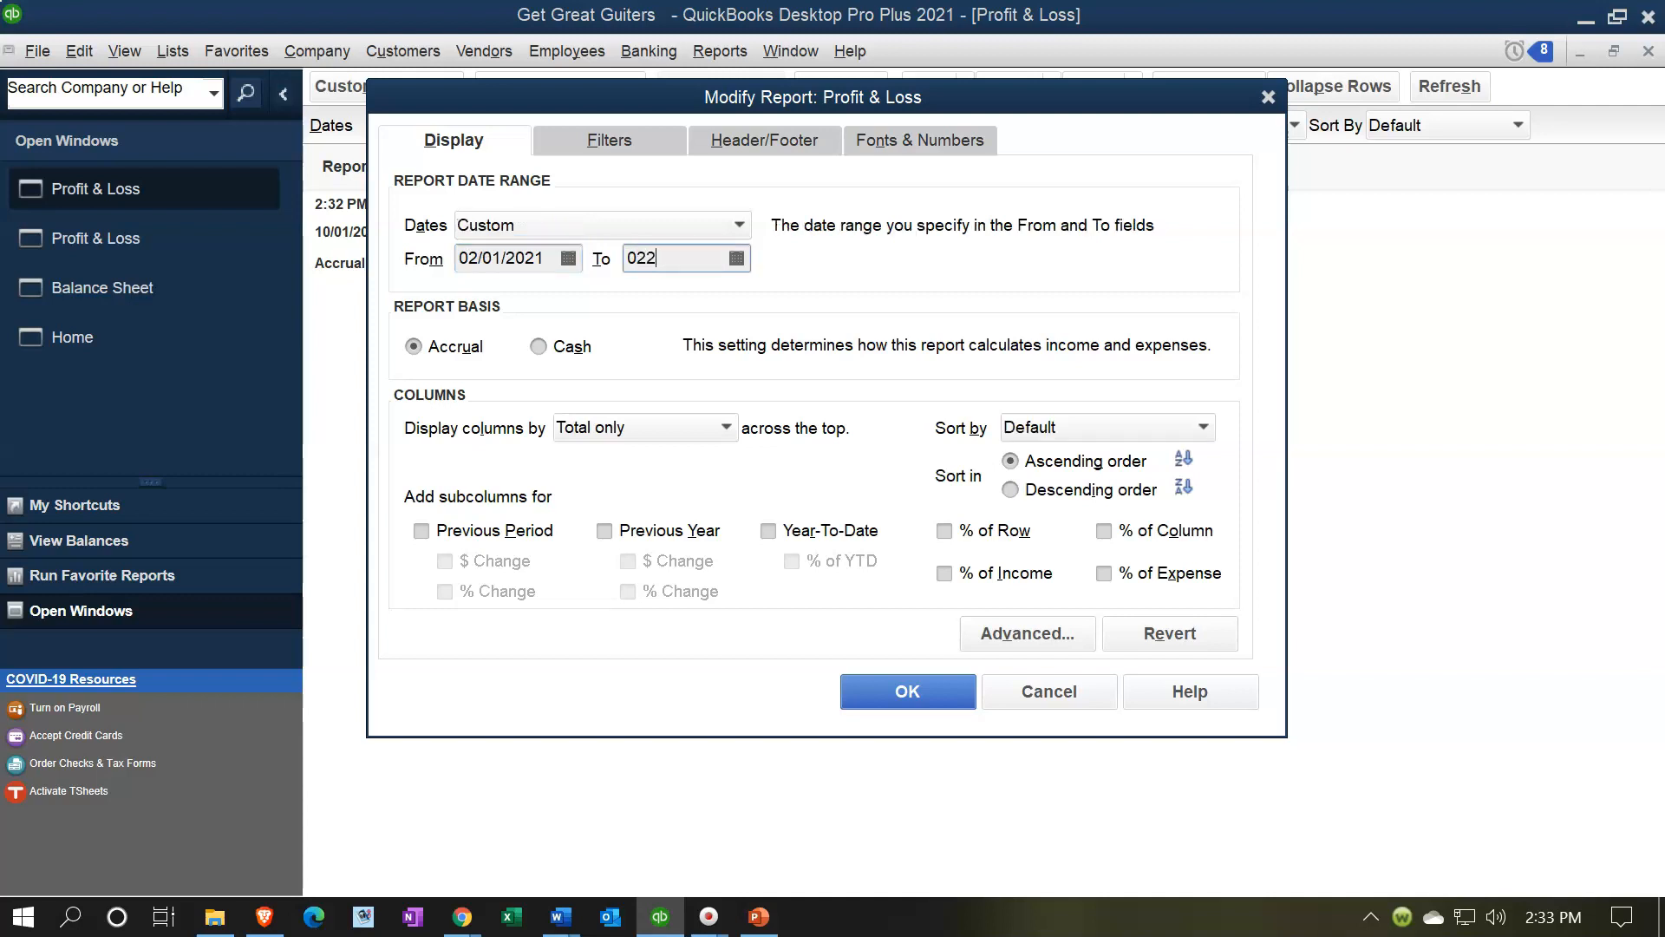
pyautogui.press('Tab')
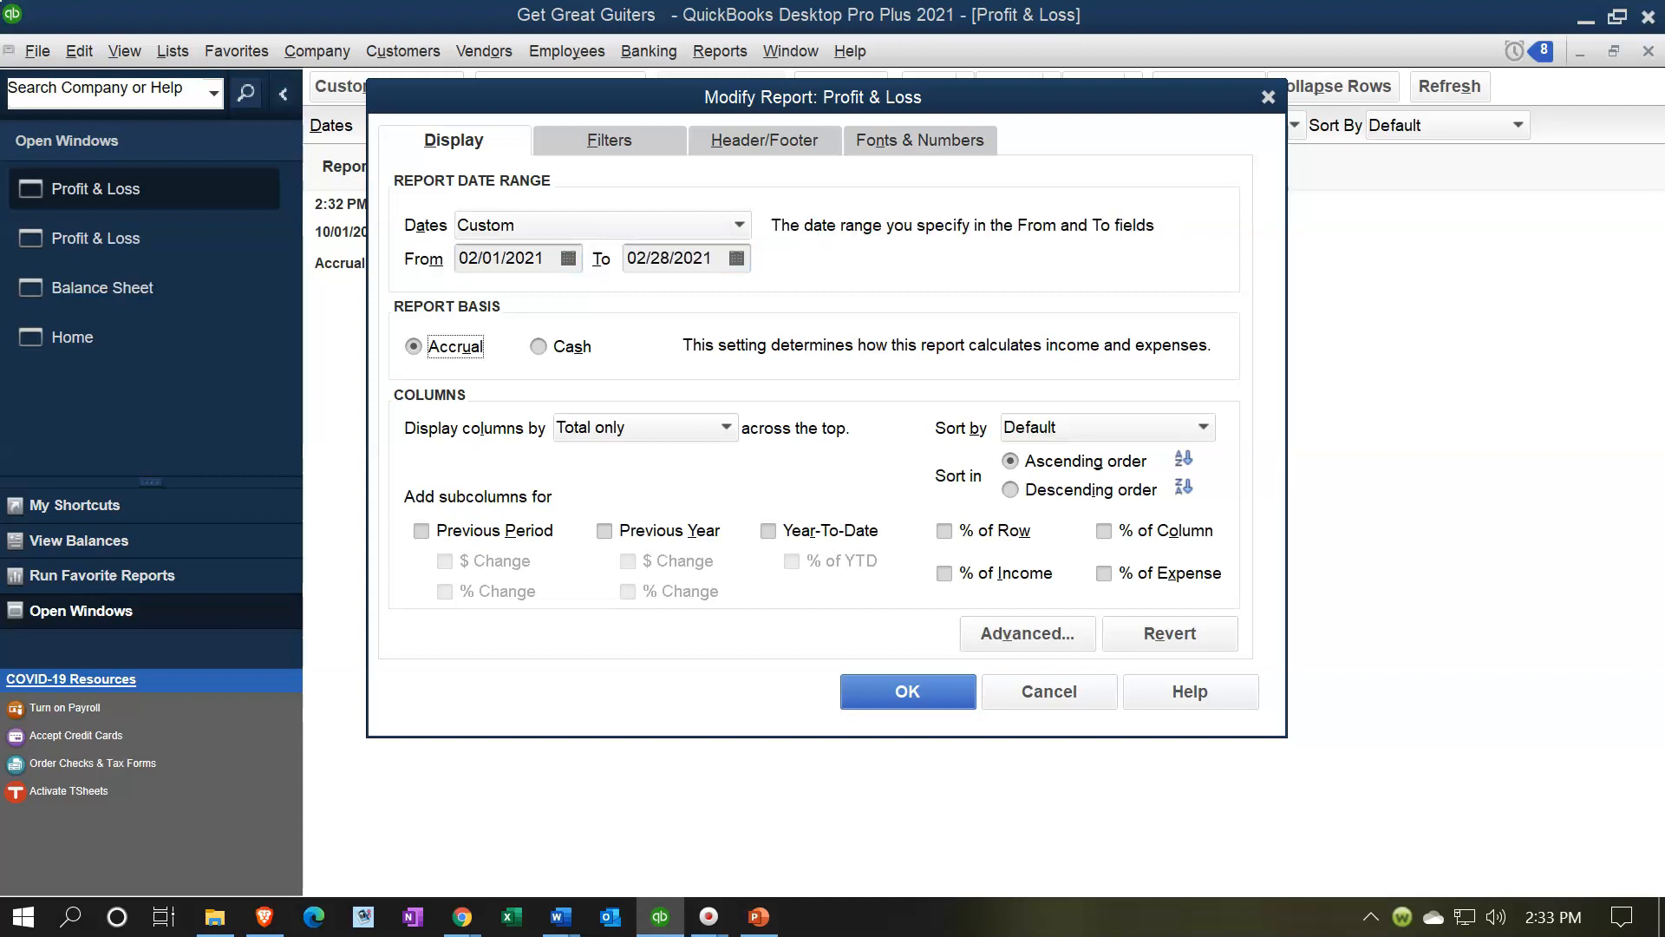
# Display the report's columns by month, add a previous period subcolumn, and apply the changes
pyautogui.click(696, 427)
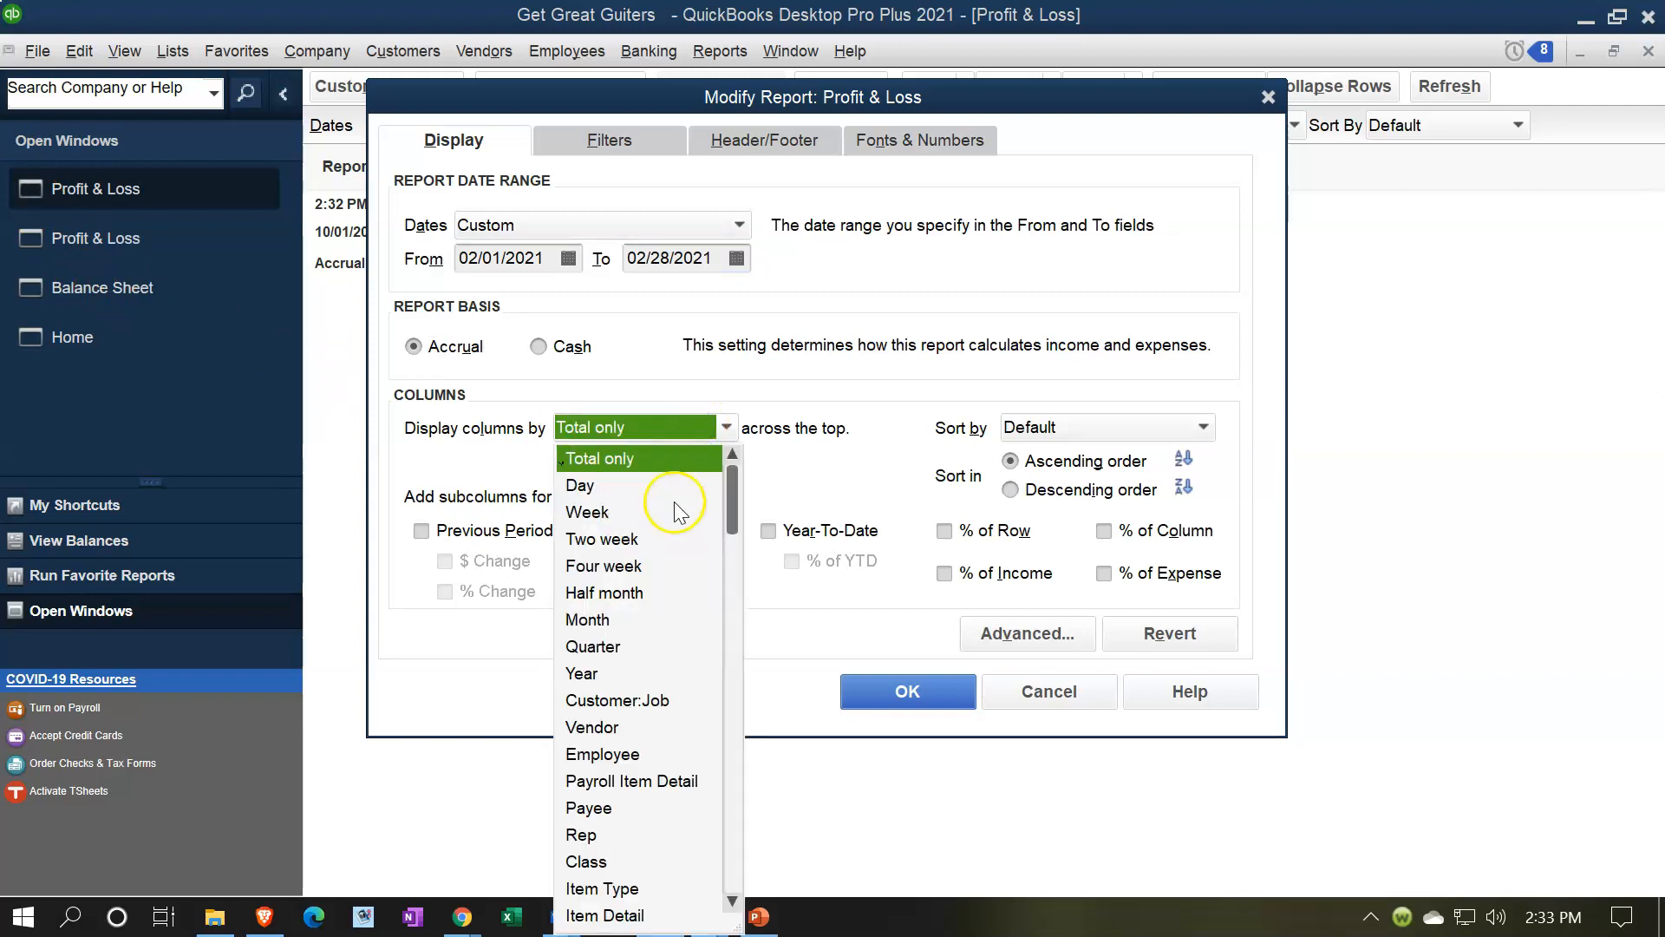
pyautogui.click(614, 621)
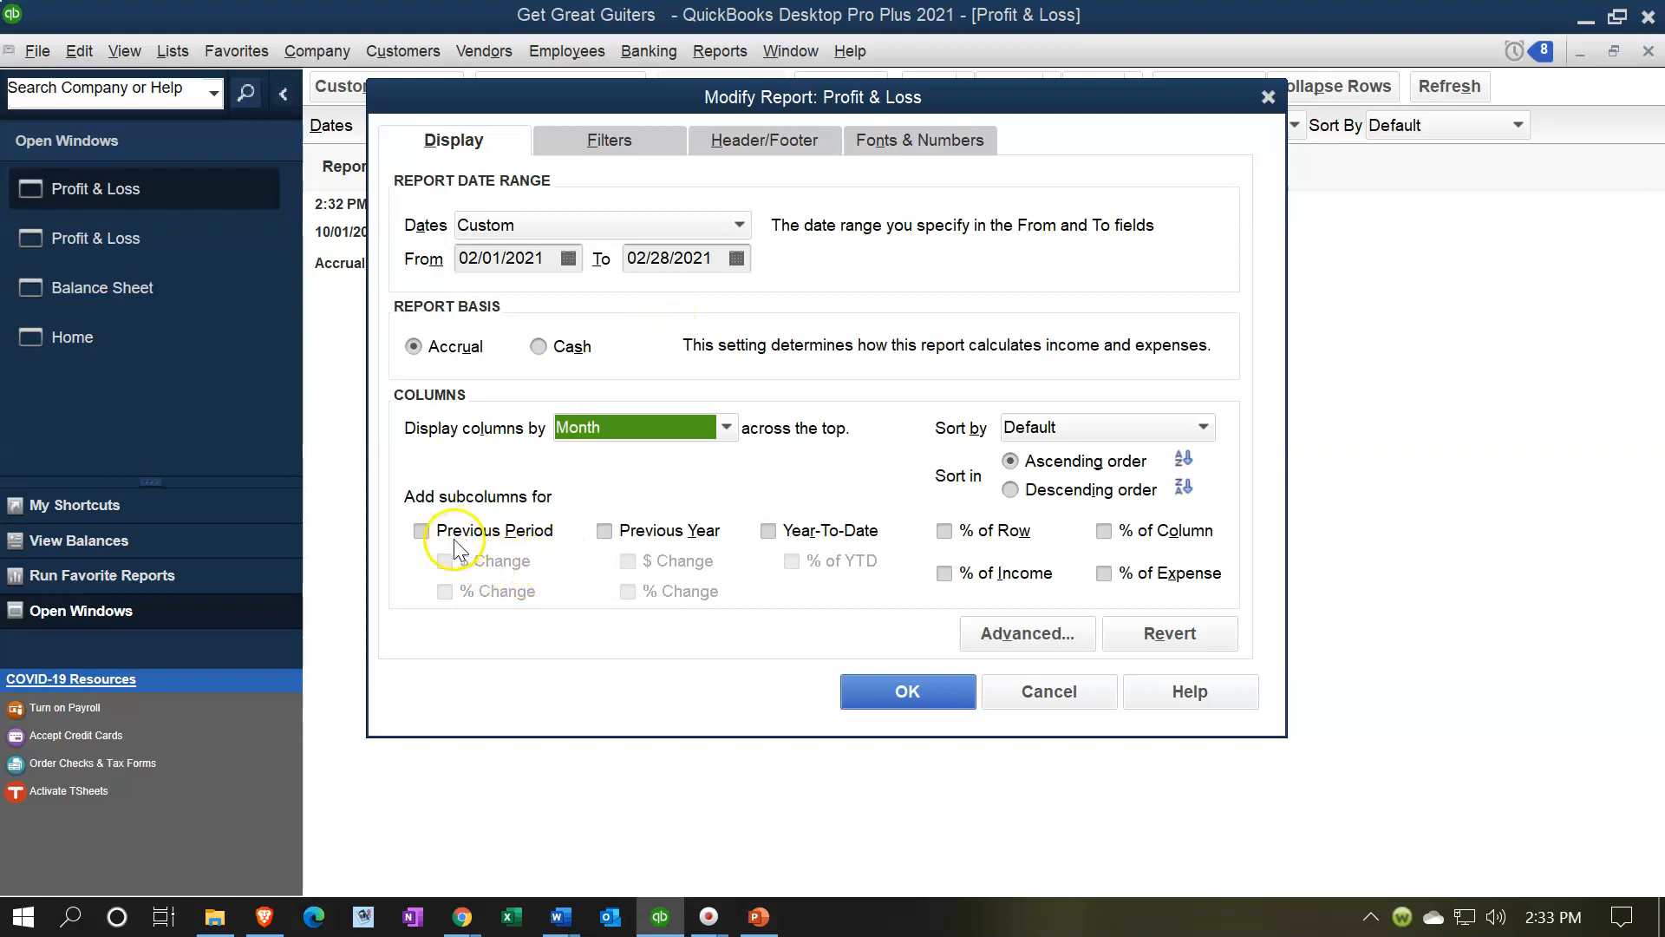
pyautogui.click(422, 532)
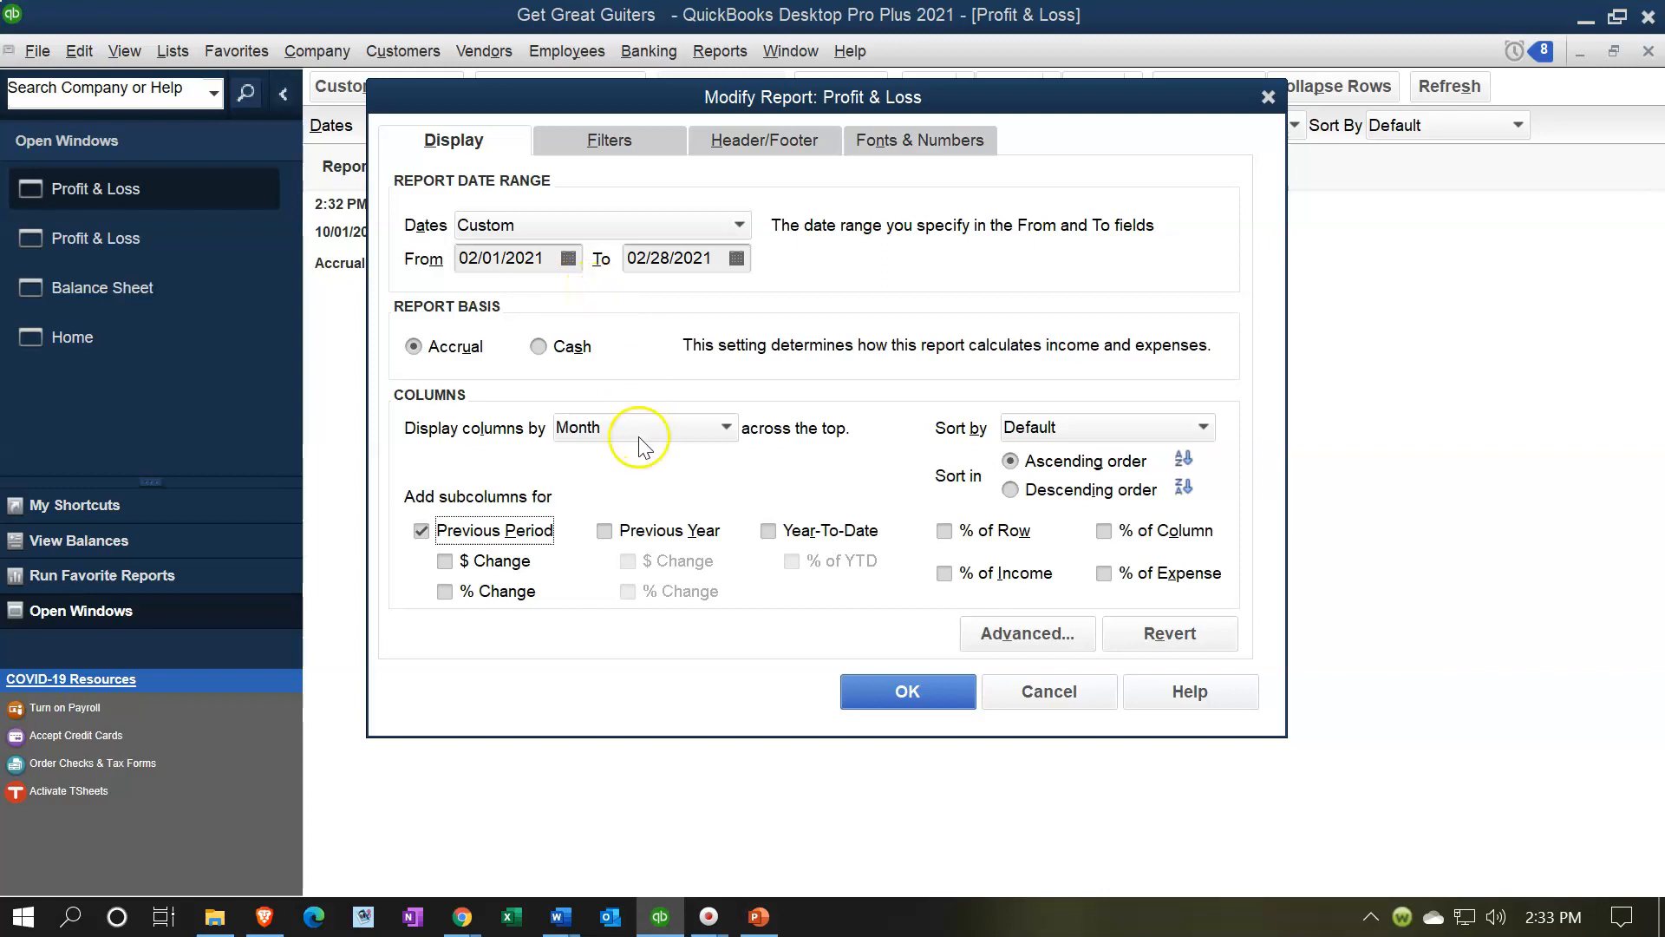
pyautogui.click(857, 694)
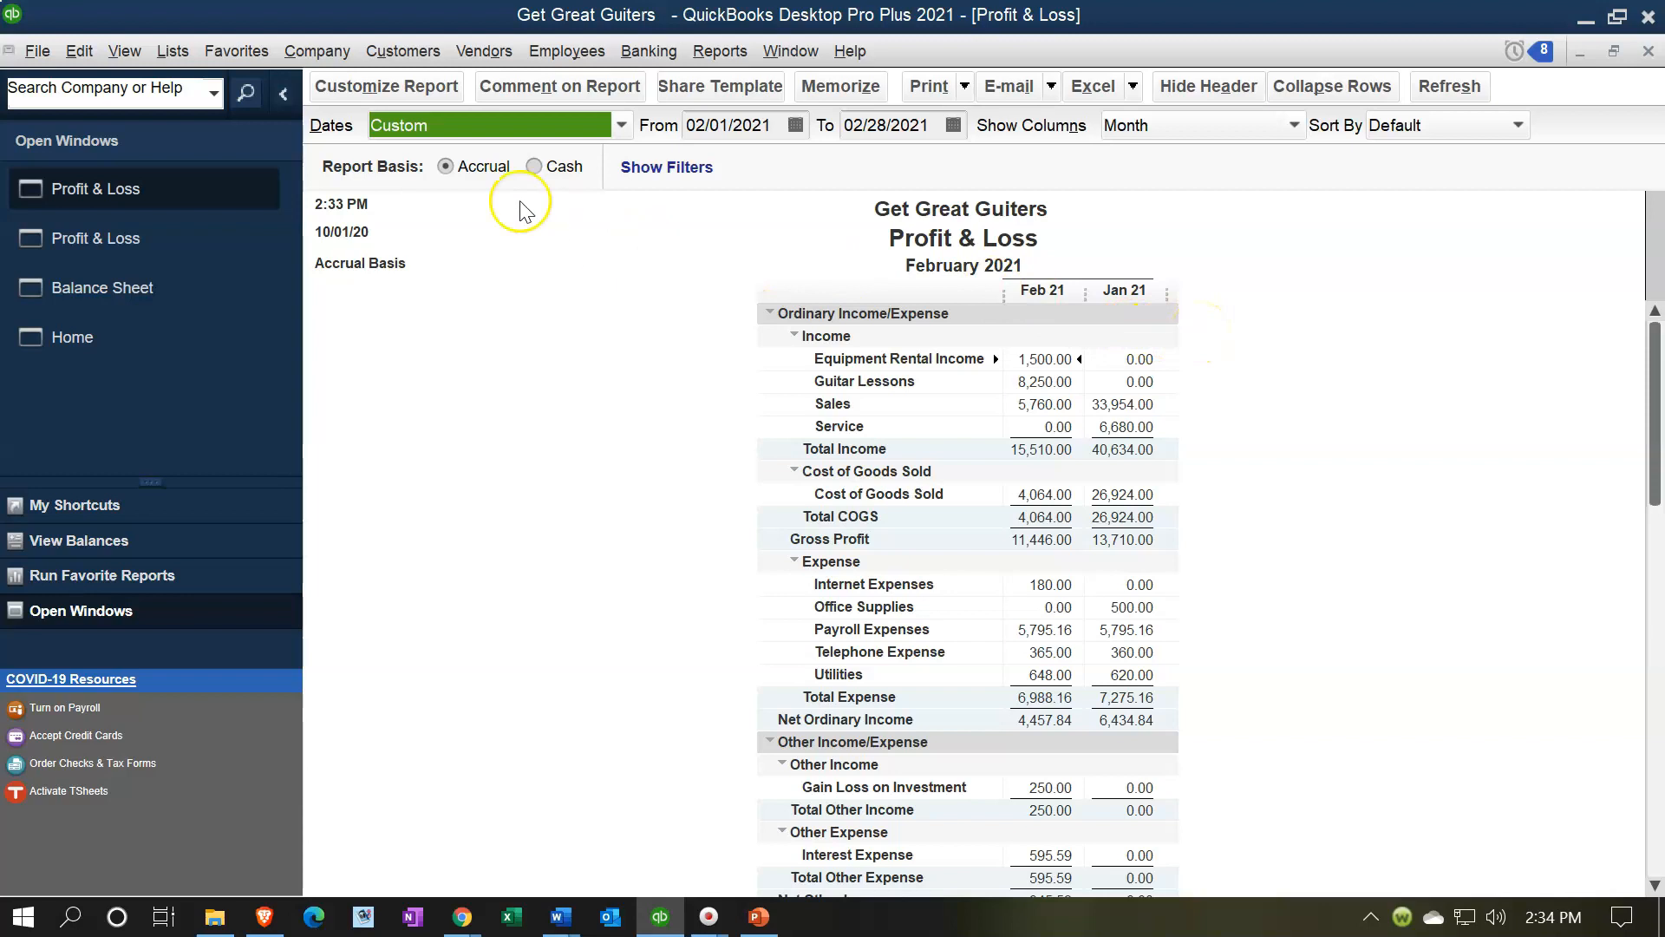
# Add $ Change and % Change subcolumns for the previous period to the Profit & Loss report
pyautogui.click(408, 97)
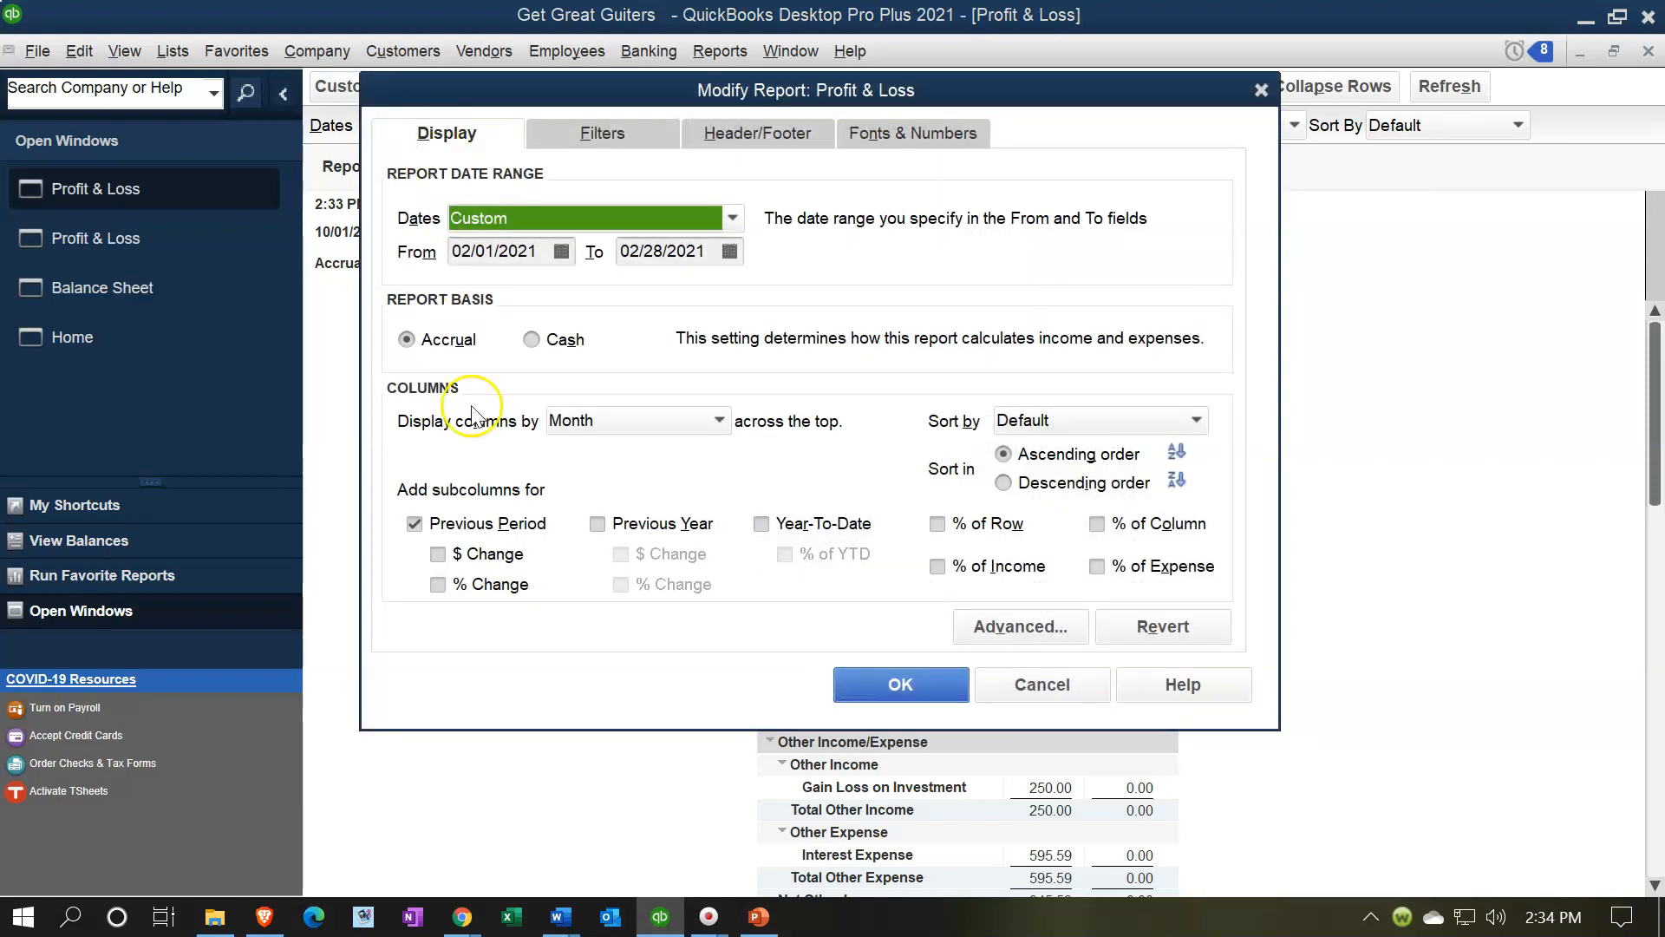
pyautogui.click(438, 554)
pyautogui.click(439, 584)
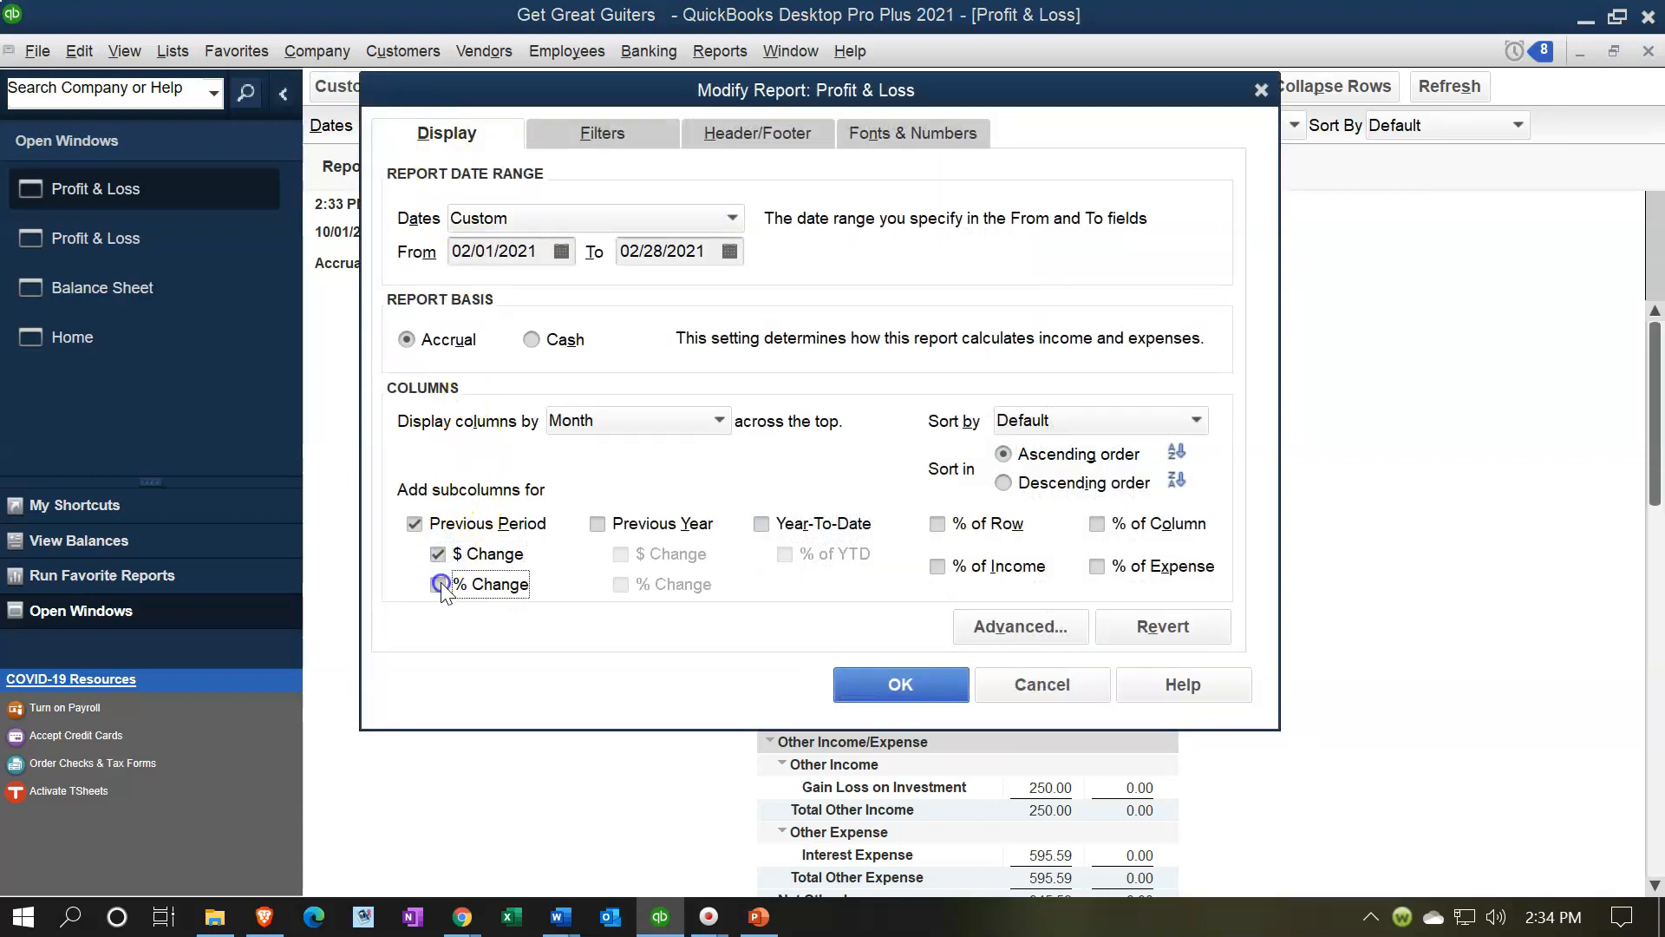
pyautogui.click(862, 666)
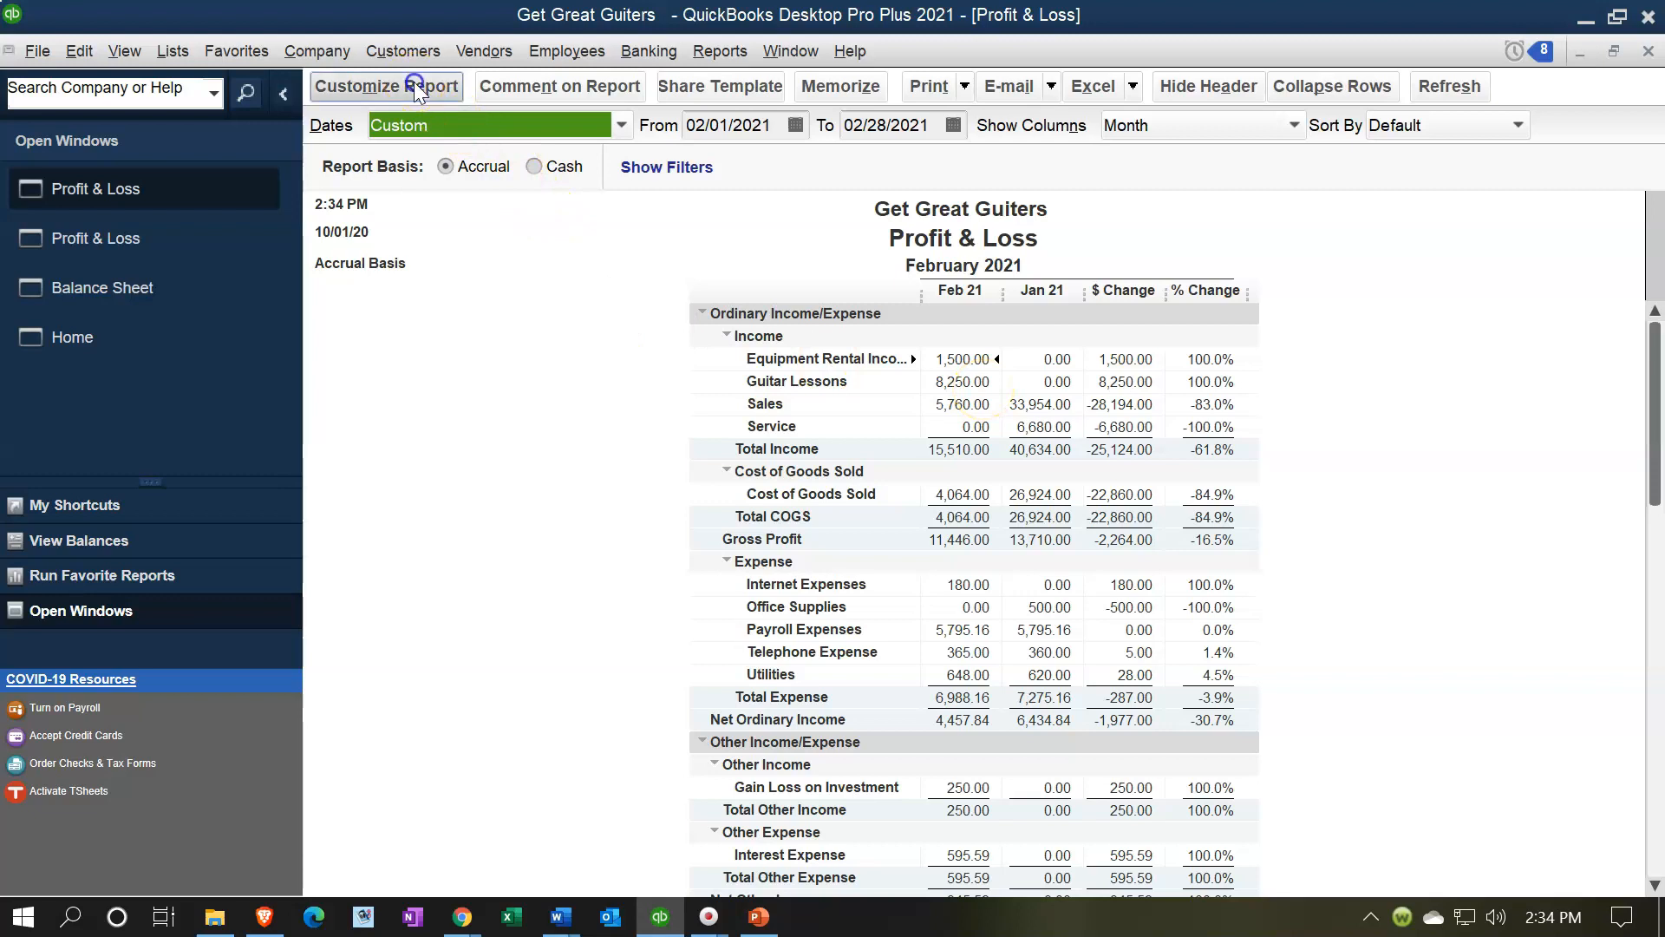
# Customize the report's header with the title Comparative Income Statement
pyautogui.click(446, 87)
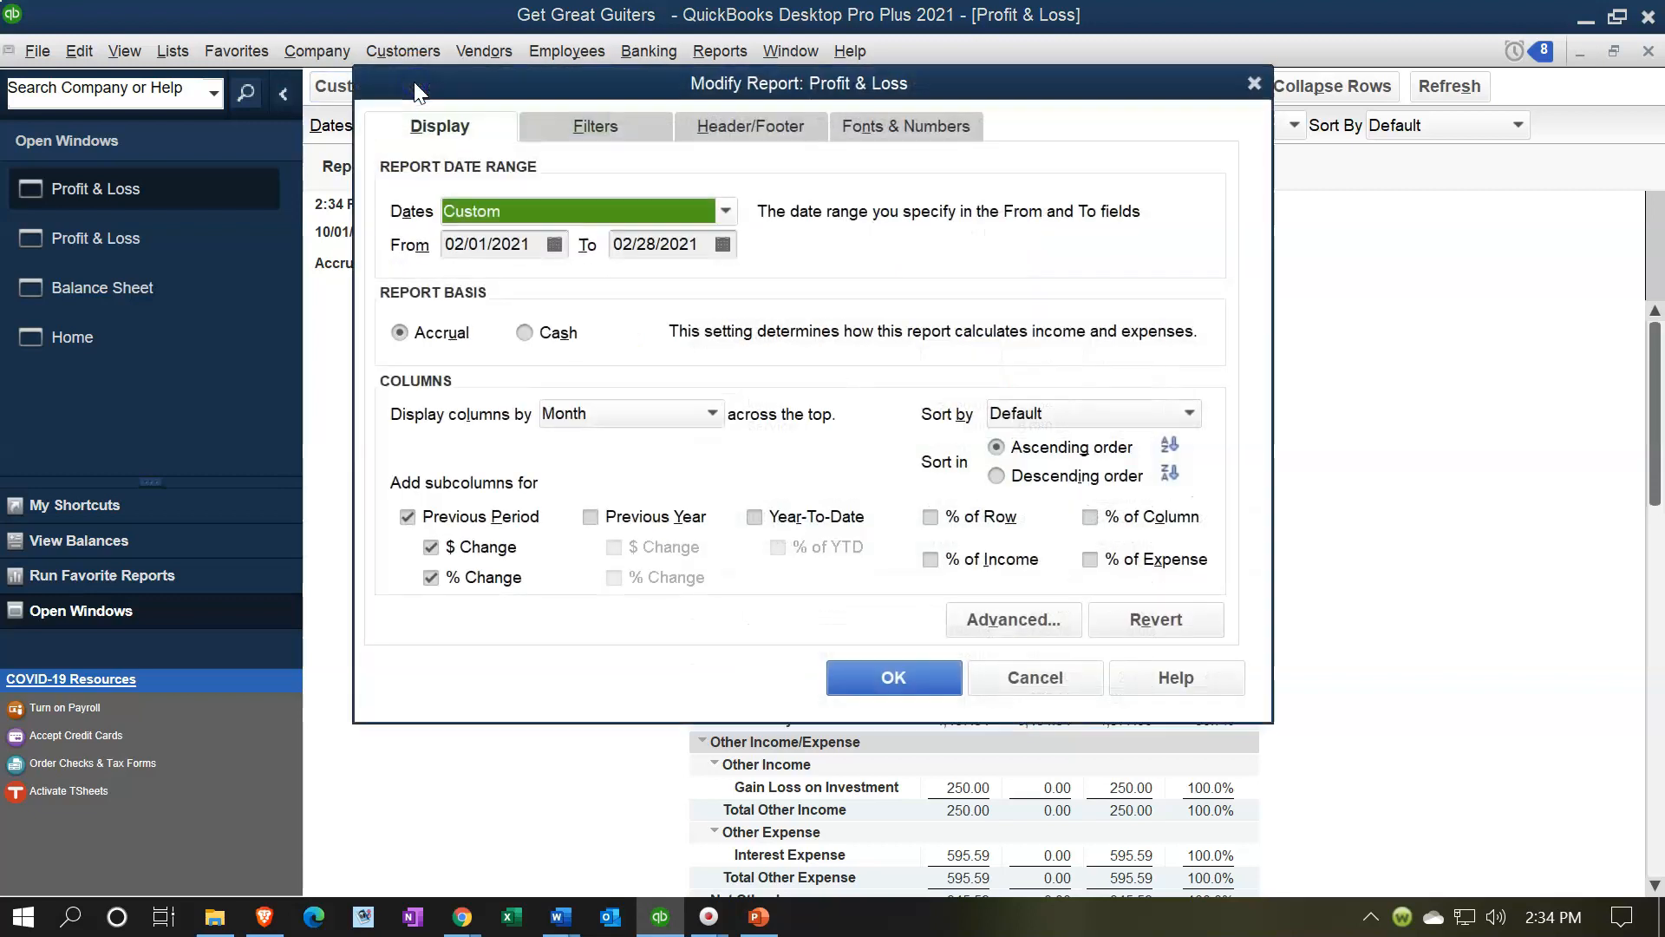
pyautogui.click(744, 126)
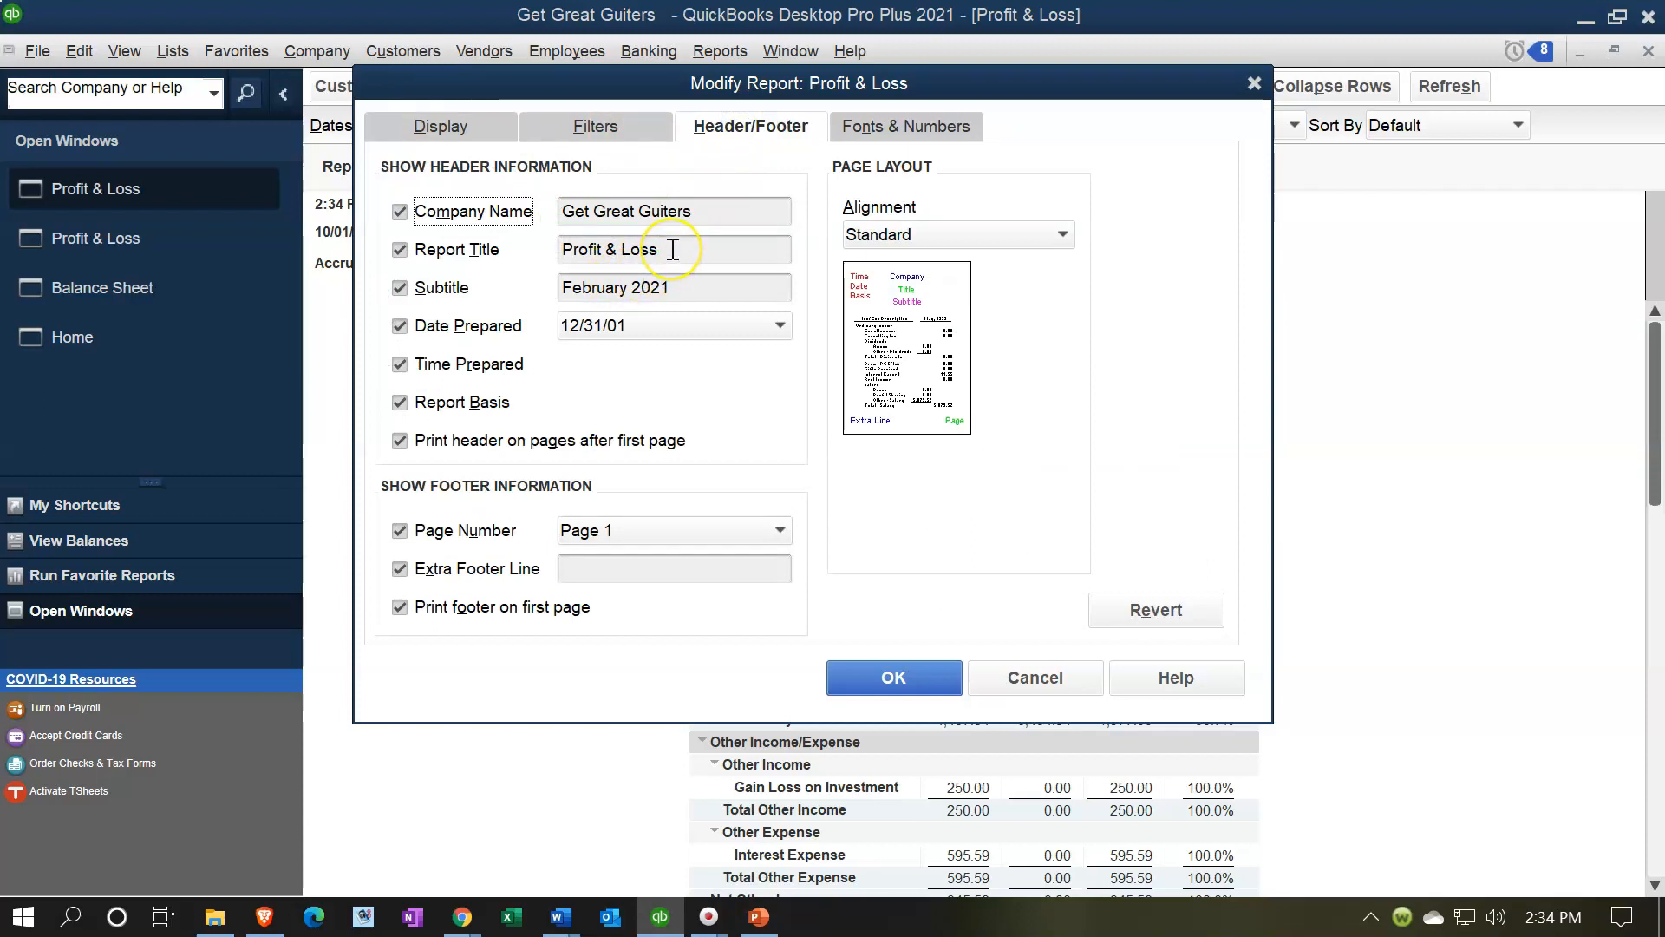
pyautogui.moveTo(673, 250); pyautogui.dragTo(530, 250)
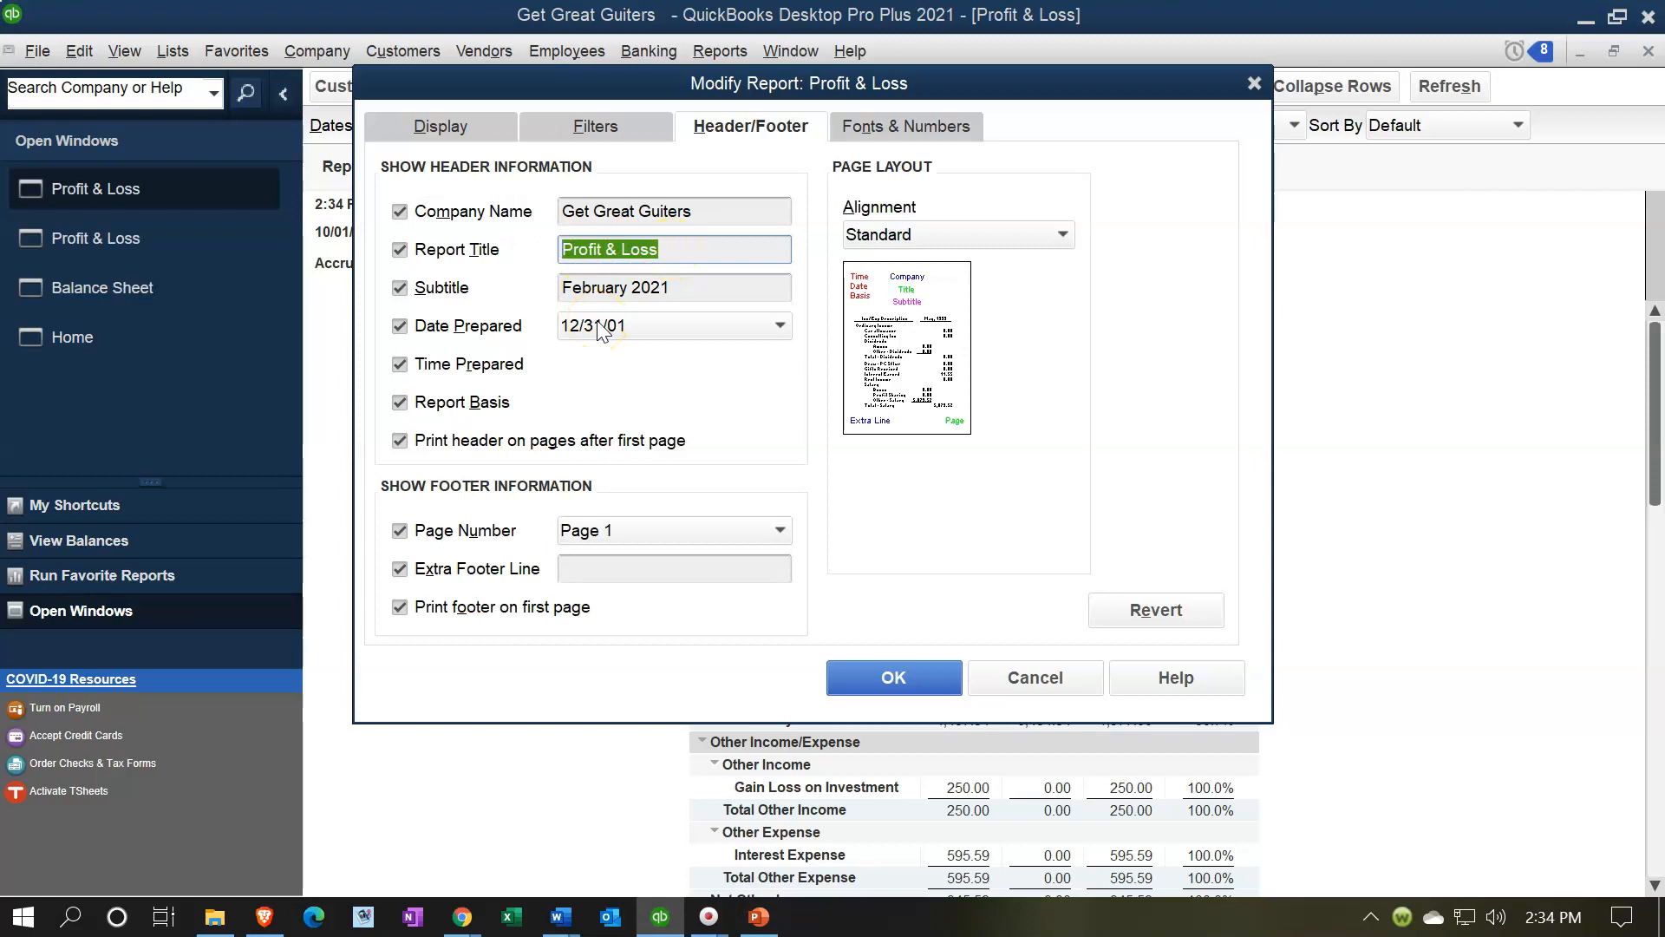
pyautogui.write('Comparative')
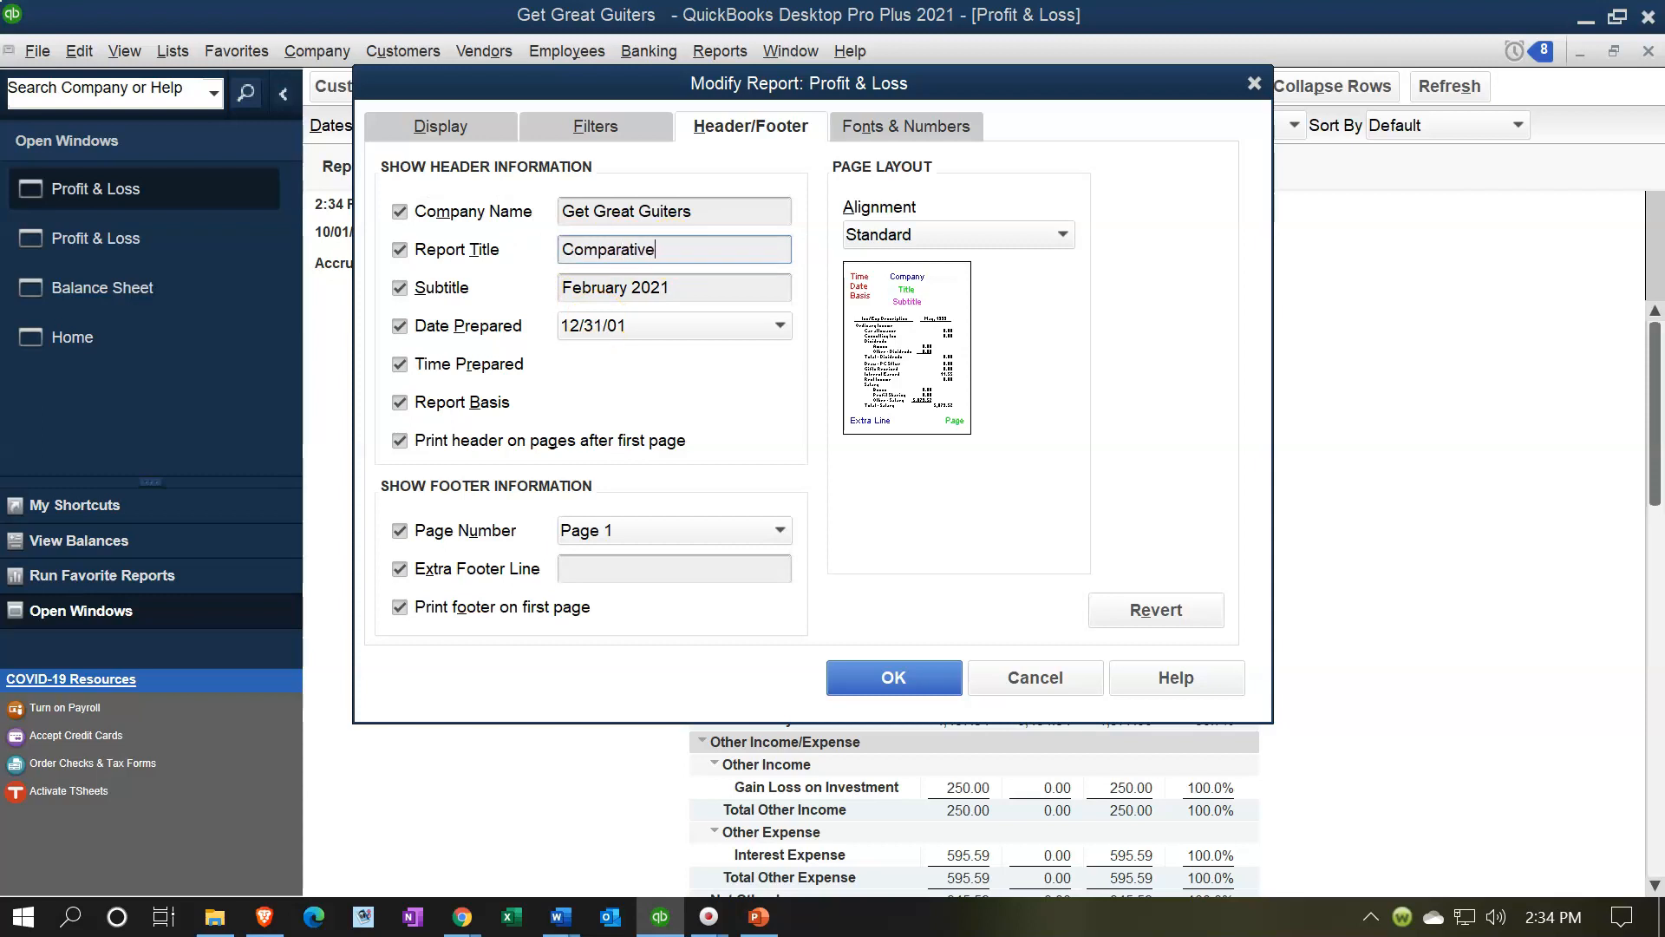
pyautogui.write(' Income Statement')
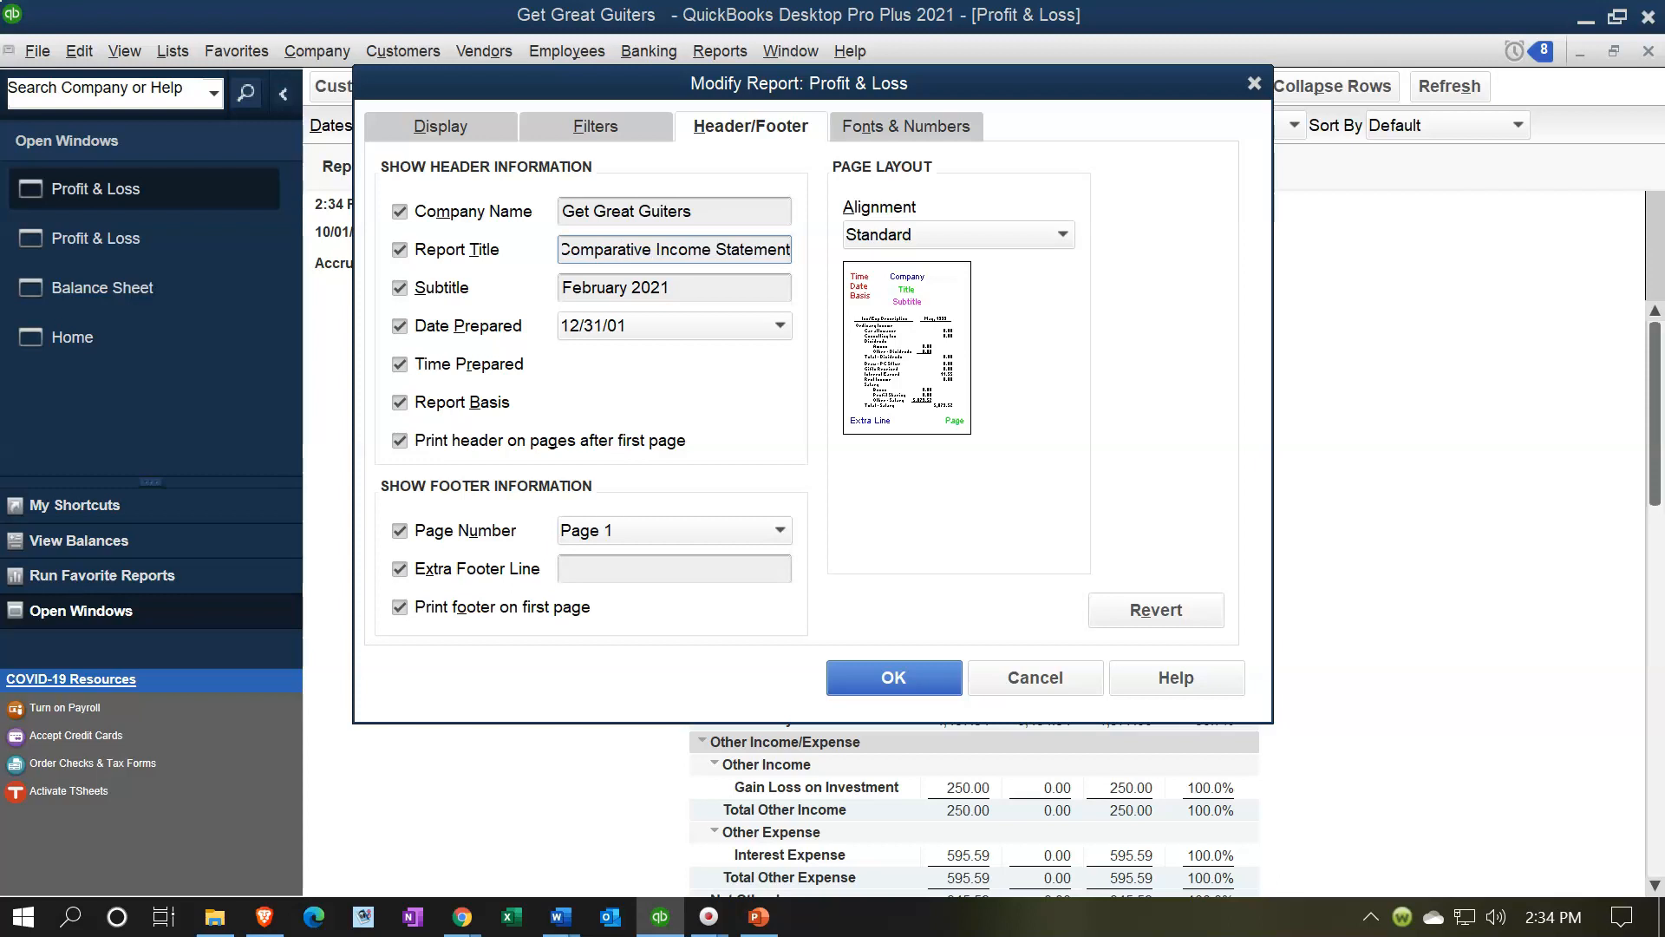
# Remove the date prepared, time prepared and report basis from the Comparative Income Statement's header
pyautogui.click(399, 325)
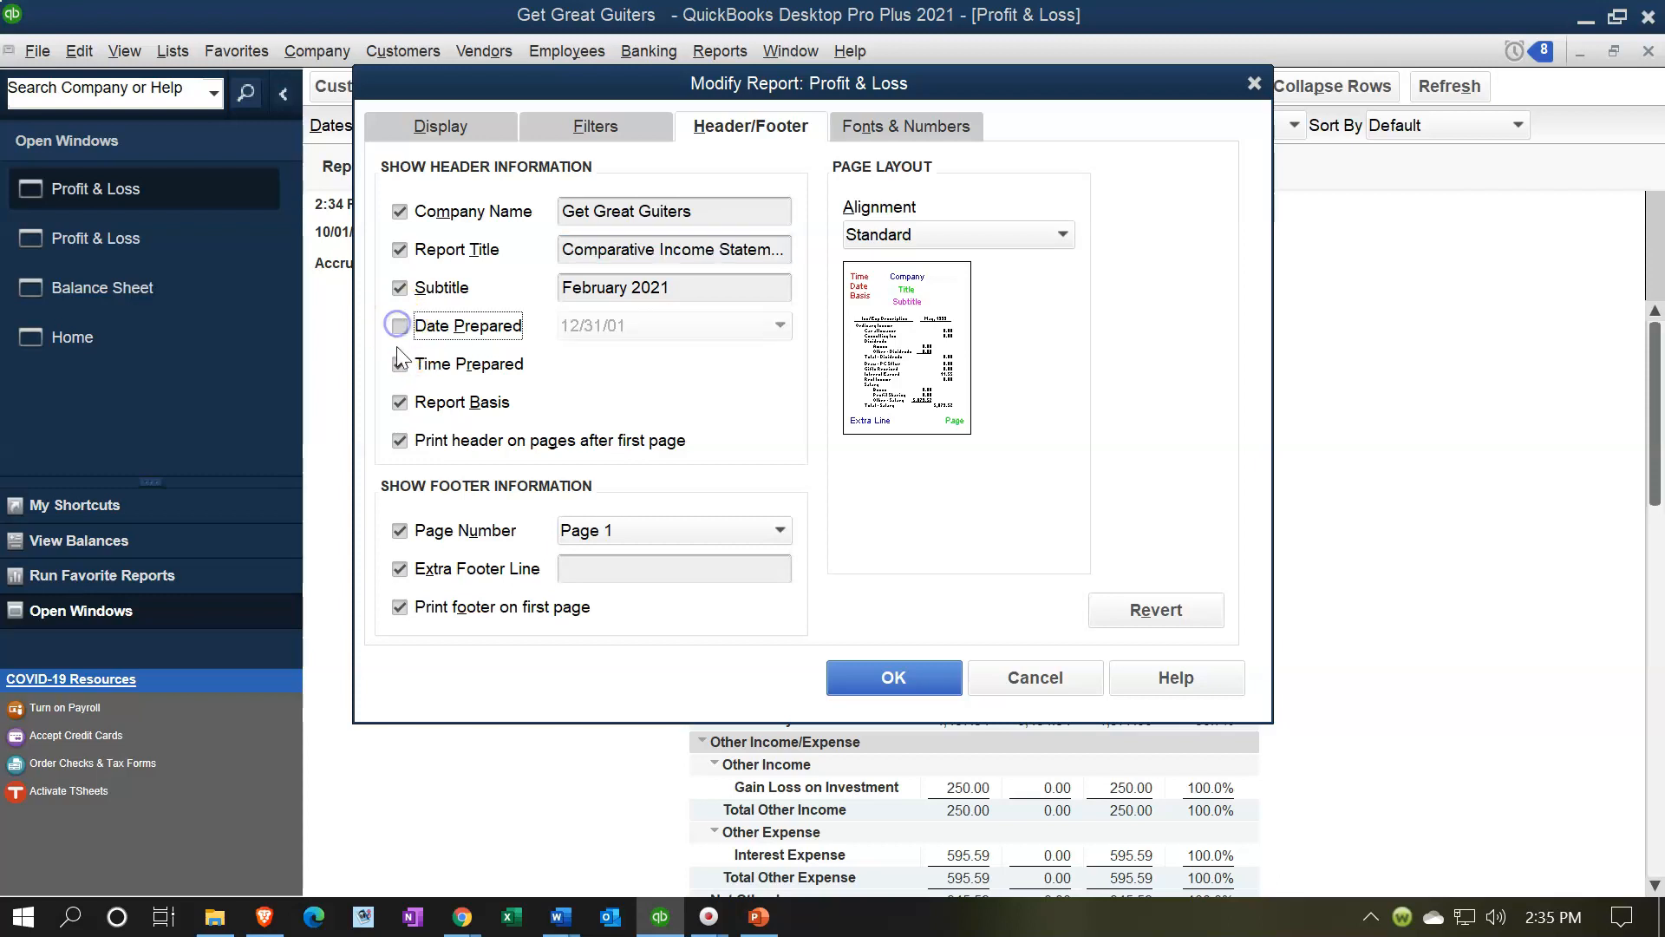
pyautogui.click(397, 365)
pyautogui.click(399, 403)
# Format the income statement's negative numbers in bright red parentheses, show all numbers without cents, and apply the changes
pyautogui.click(905, 135)
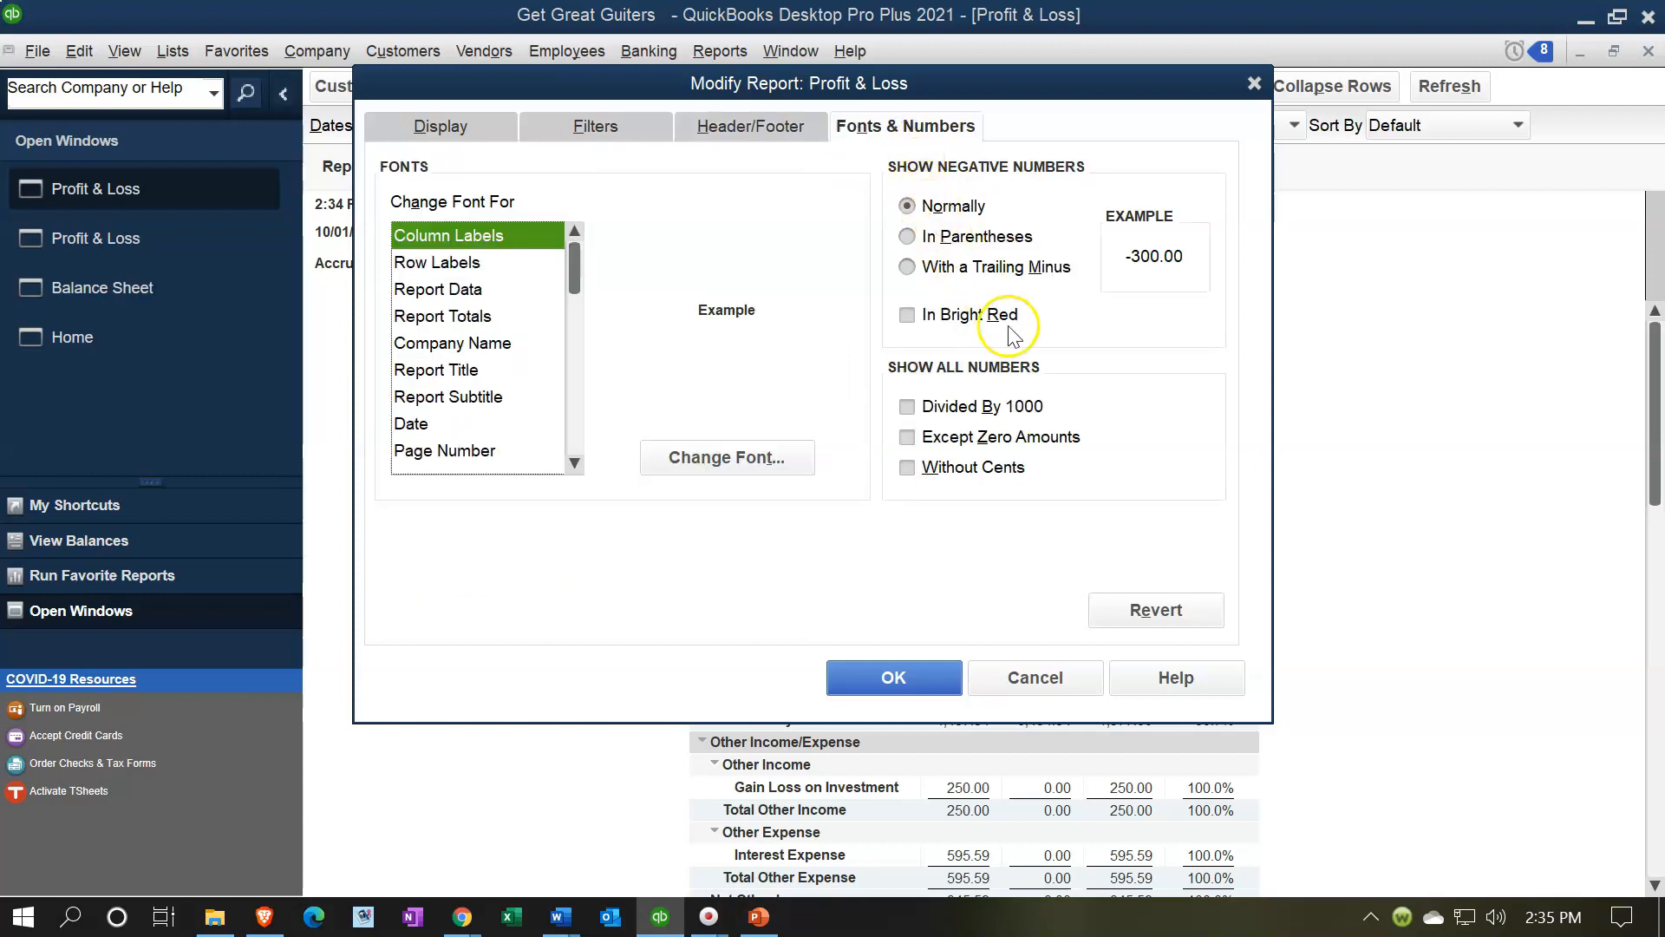
pyautogui.click(907, 316)
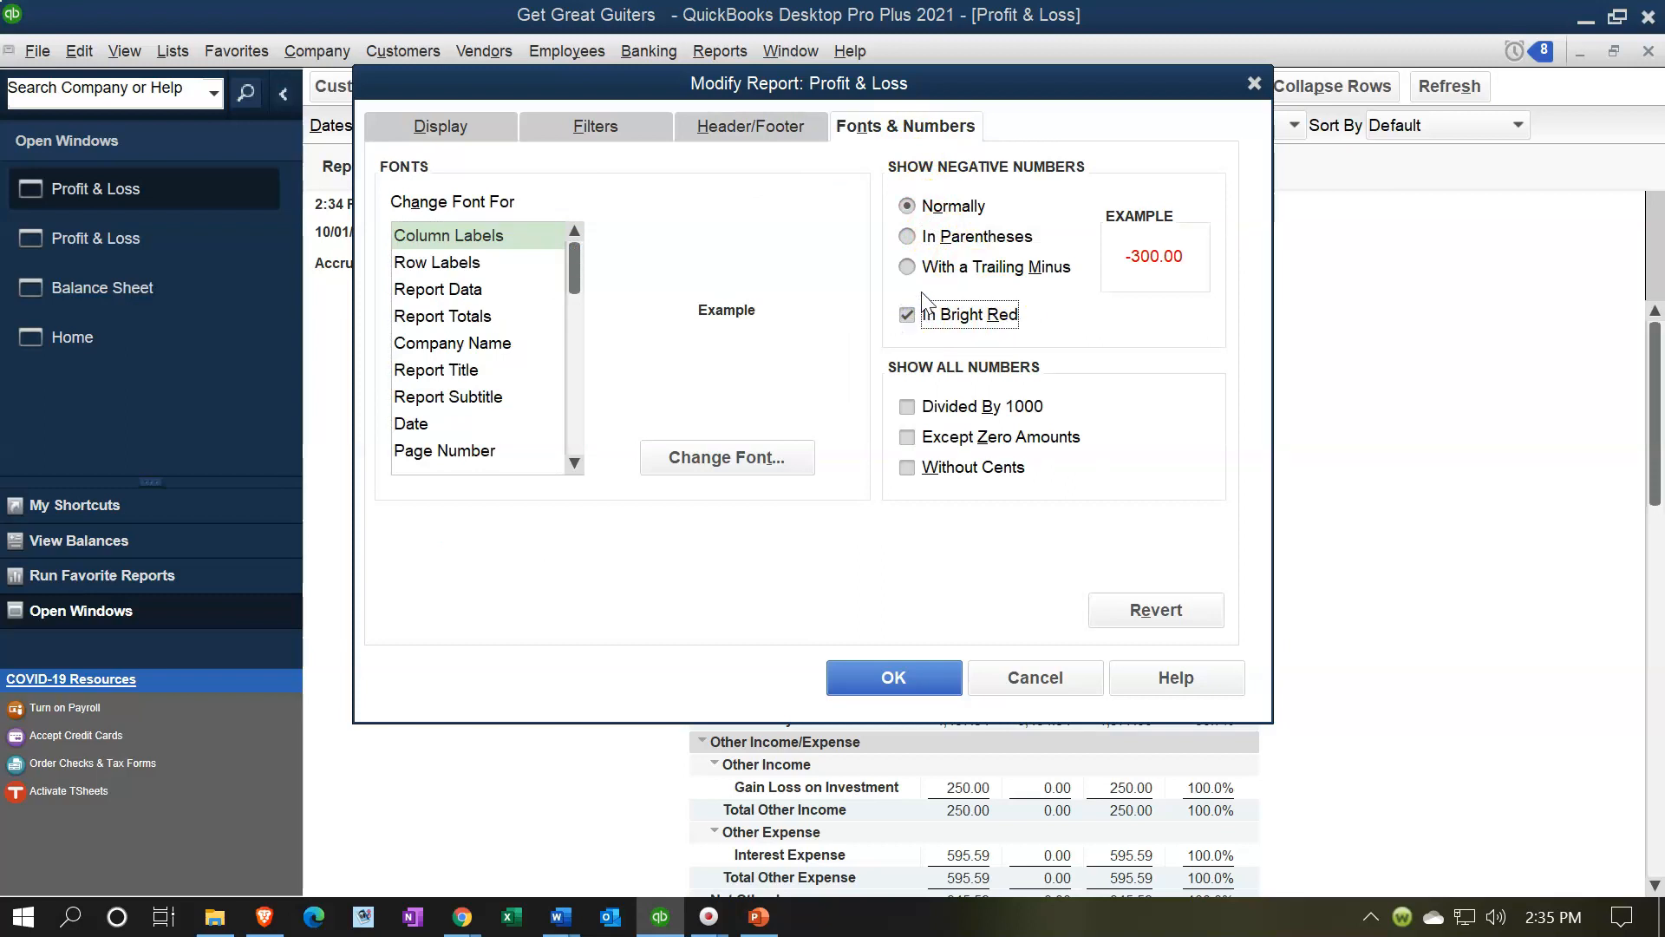
pyautogui.click(908, 238)
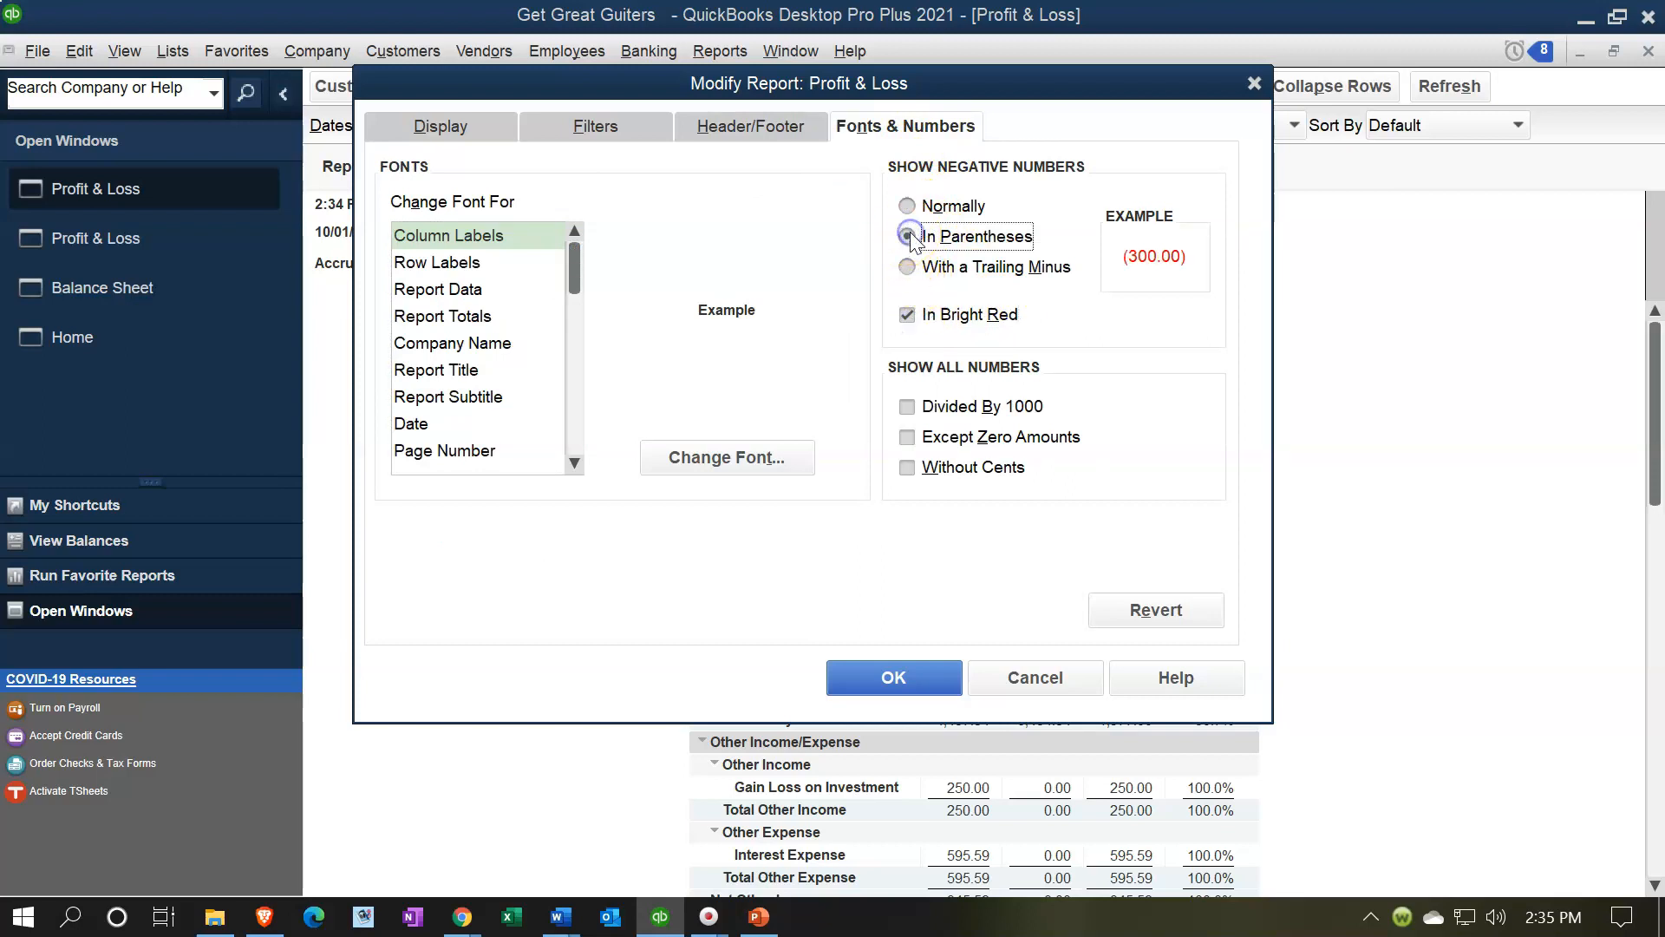
pyautogui.click(911, 471)
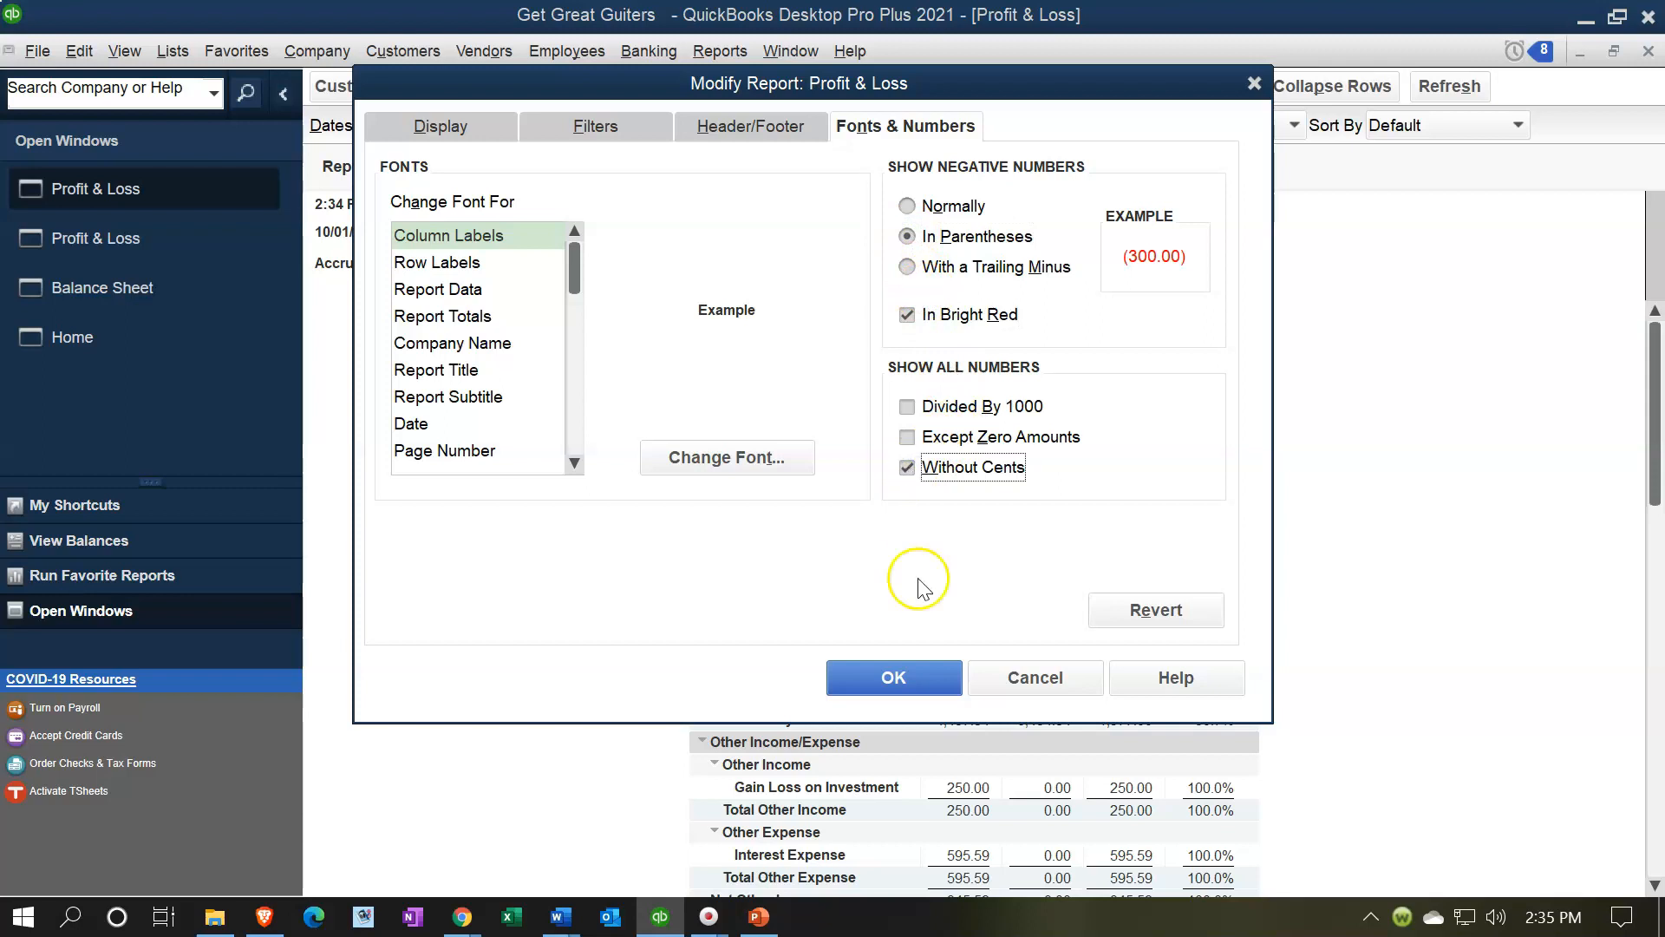
pyautogui.click(918, 676)
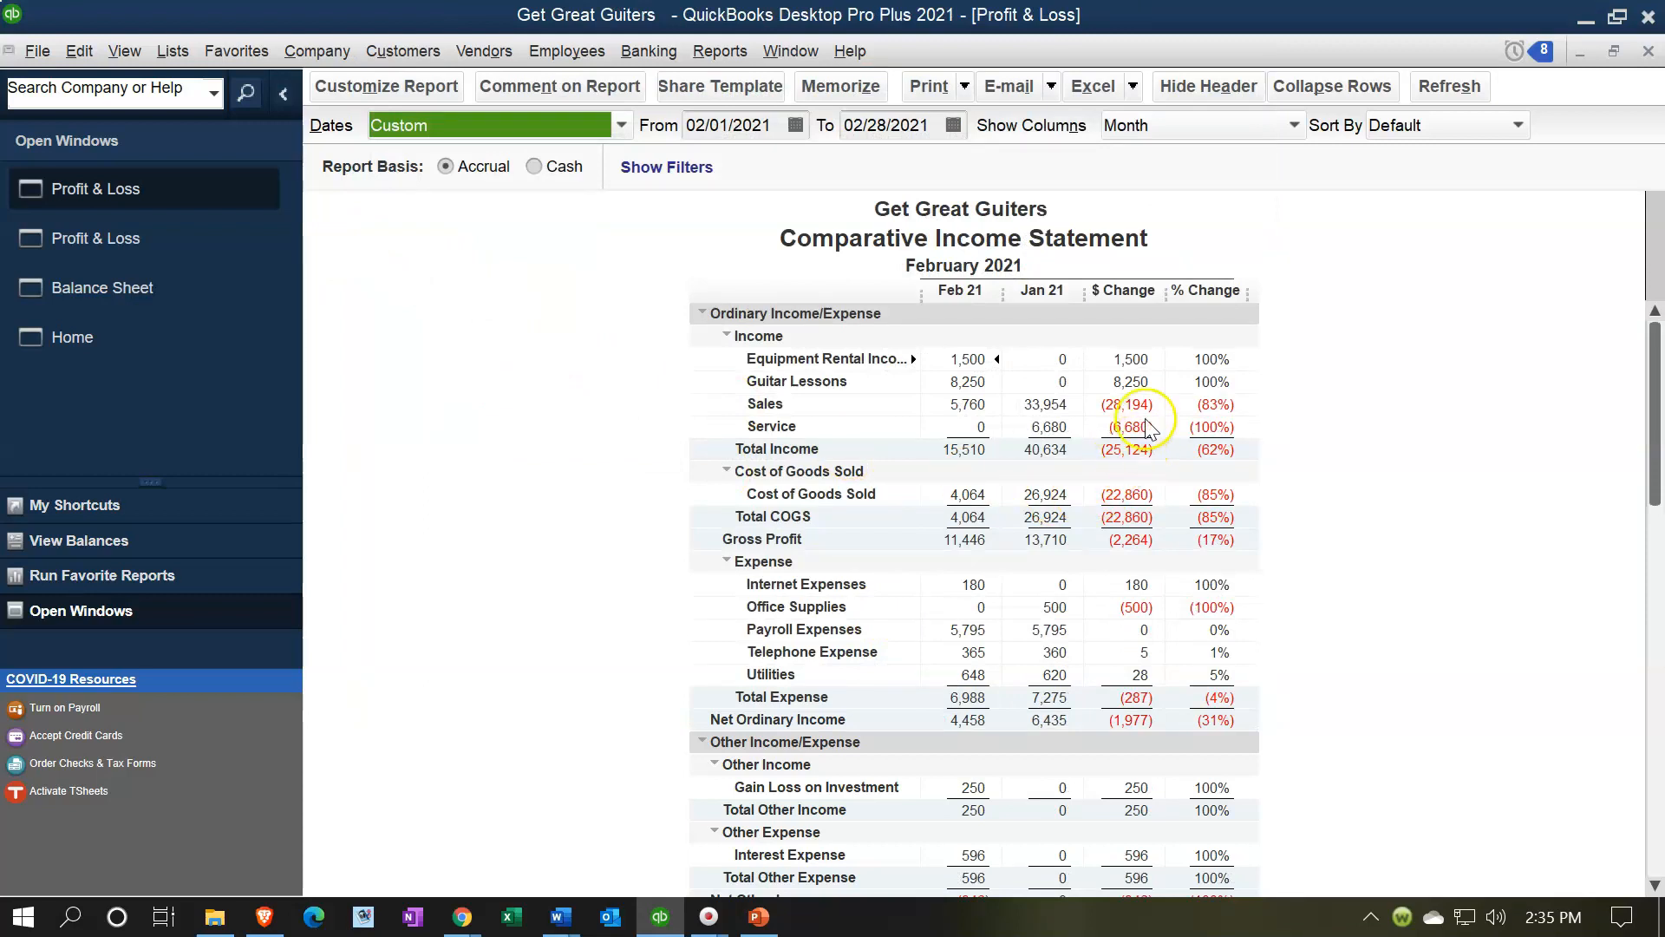
# Look over the Comparative Income Statement and open a new Balance Sheet Standard report
pyautogui.scroll(-1, 1159, 452)
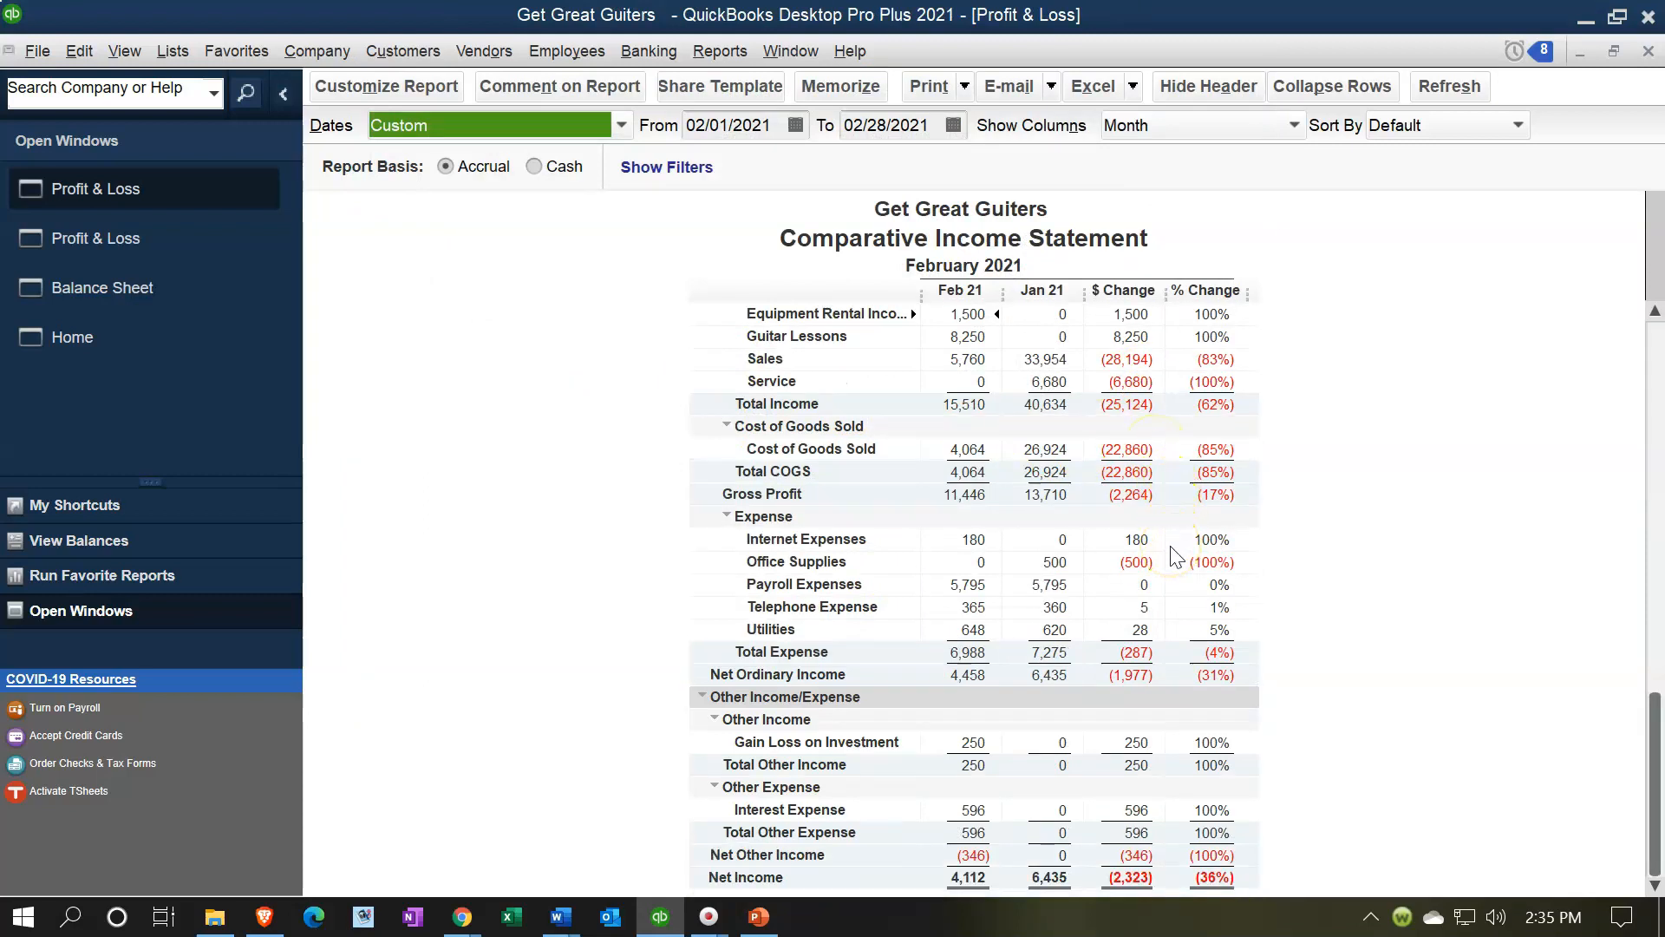
pyautogui.scroll(1, 1138, 594)
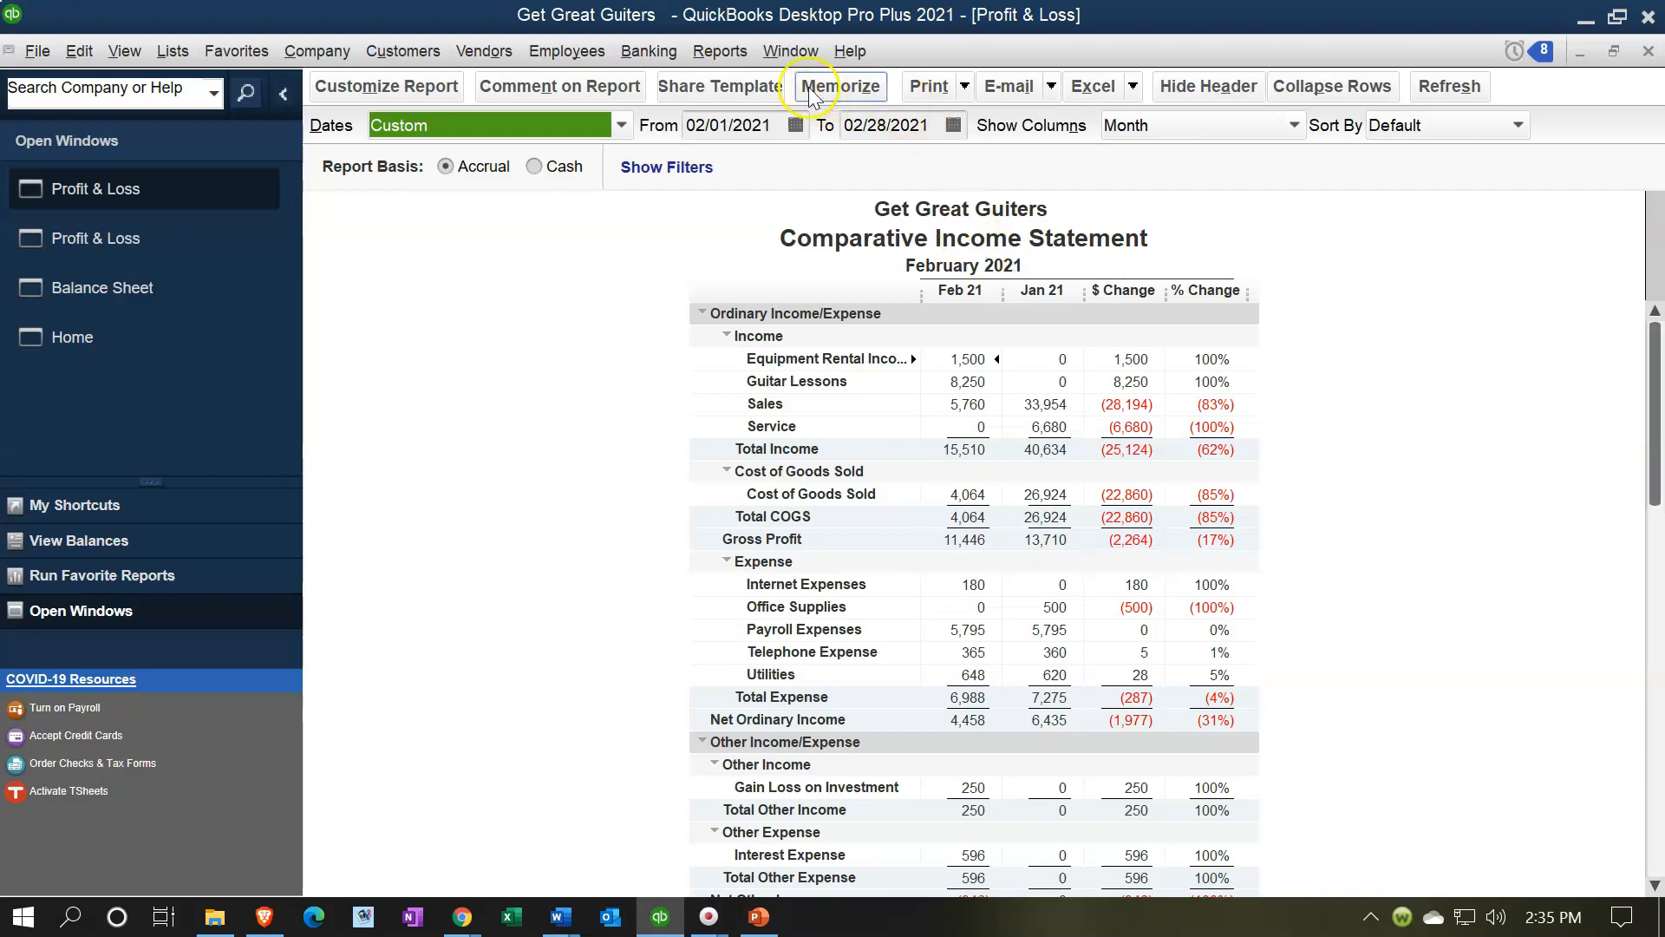
pyautogui.click(721, 53)
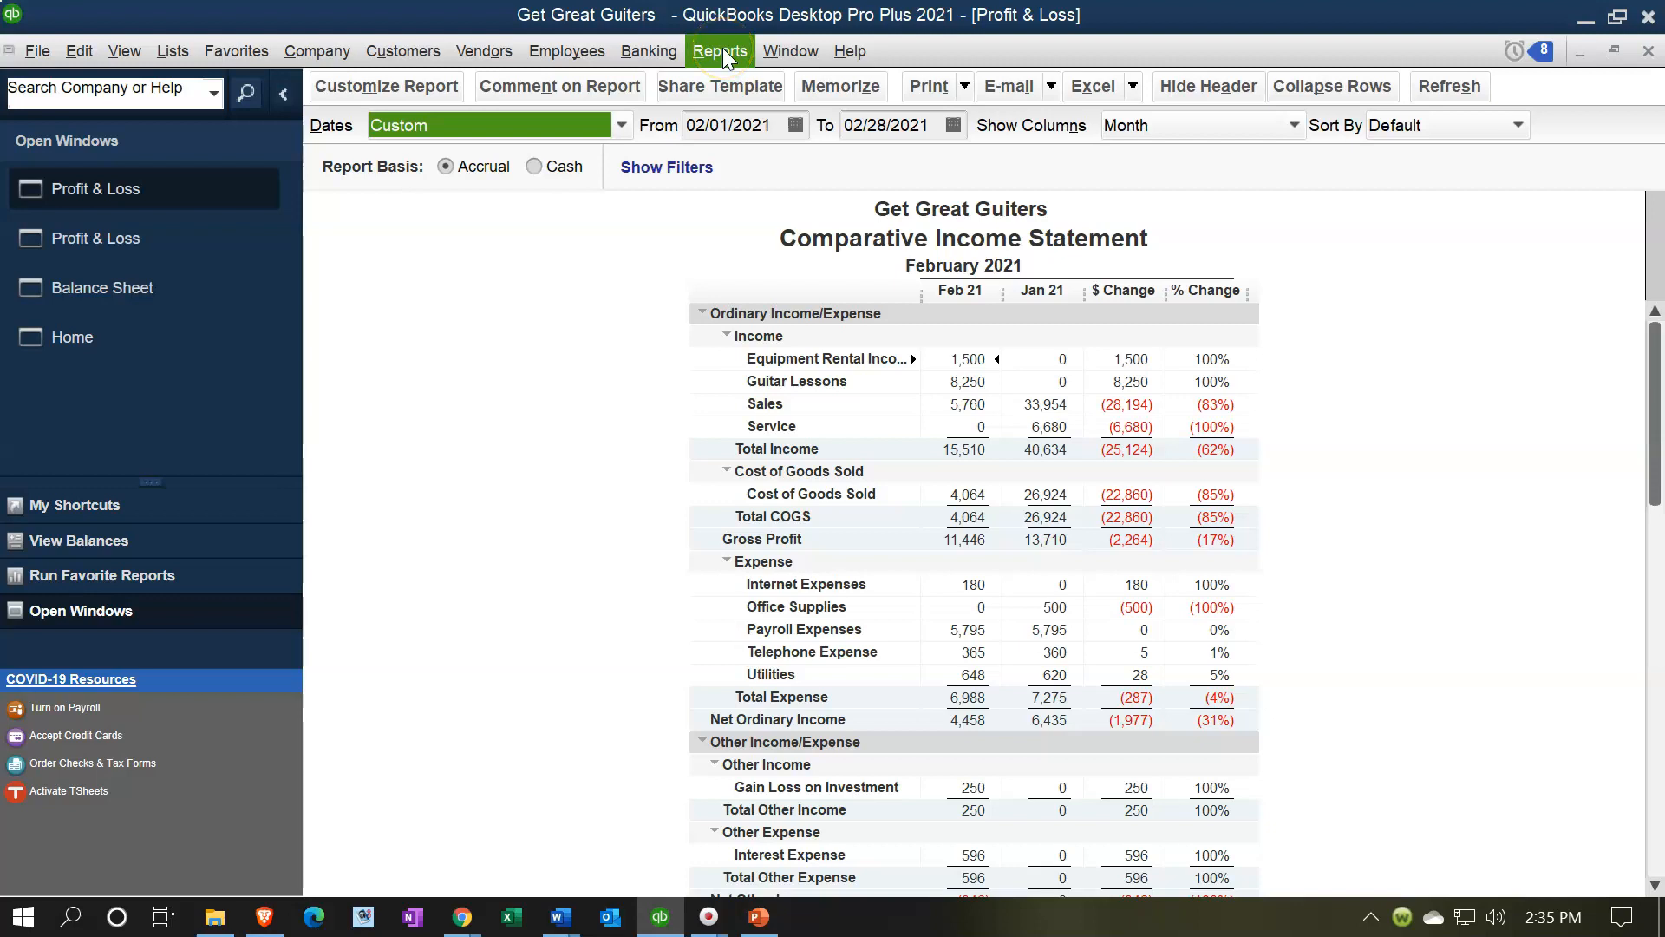
pyautogui.click(722, 51)
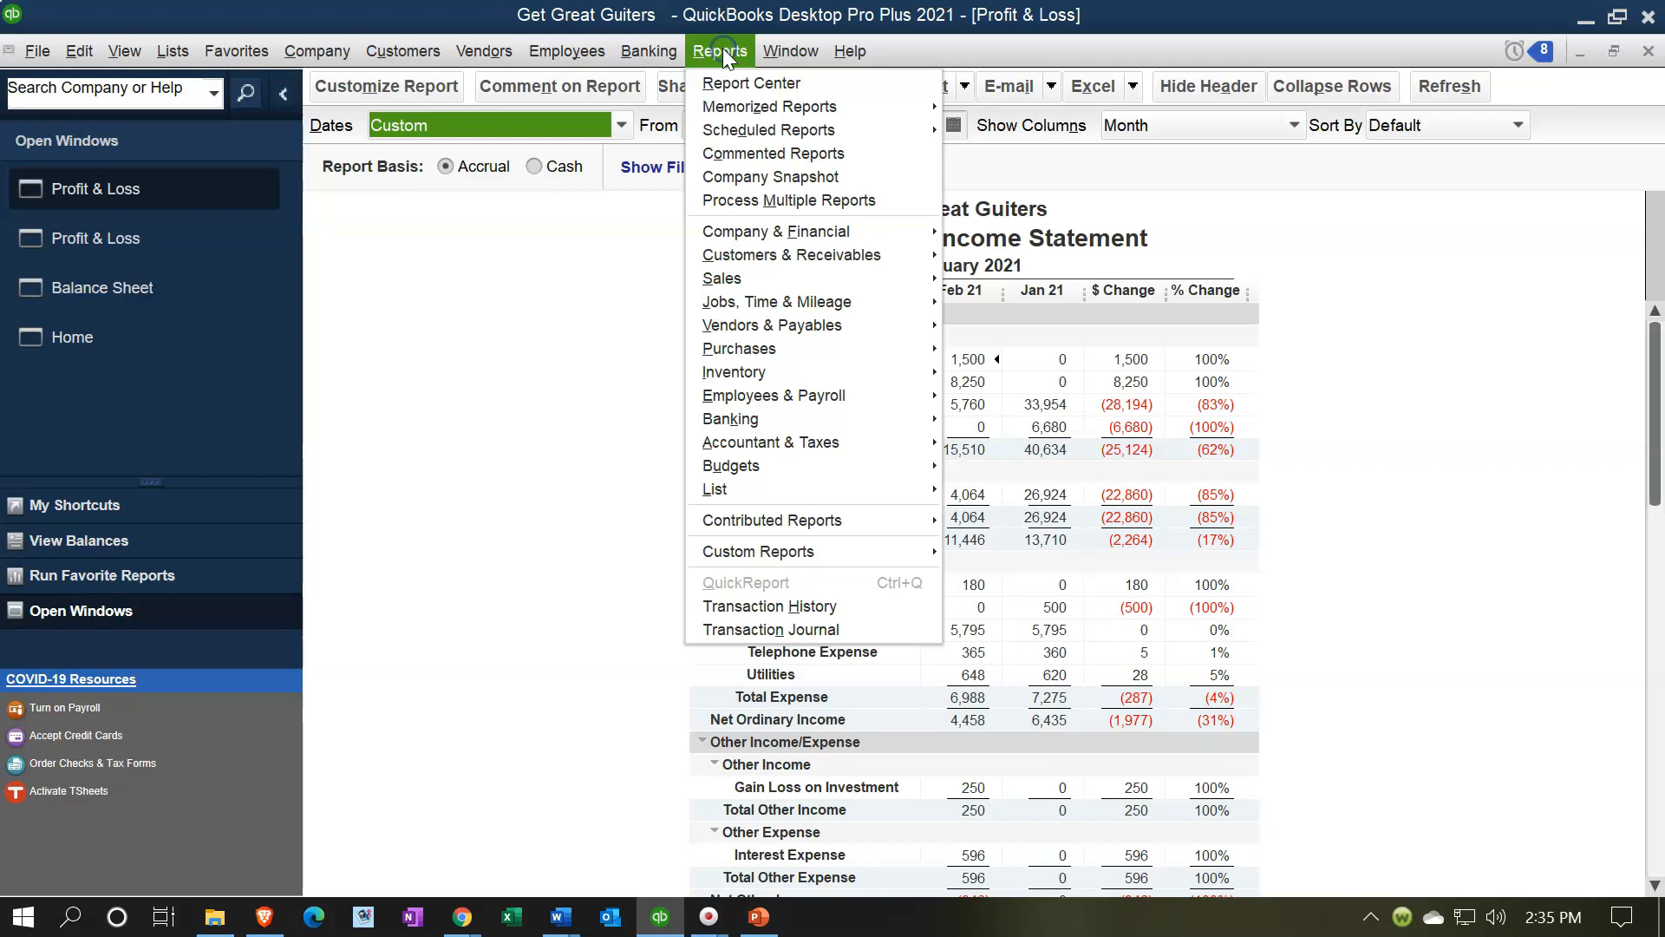
pyautogui.moveTo(898, 232)
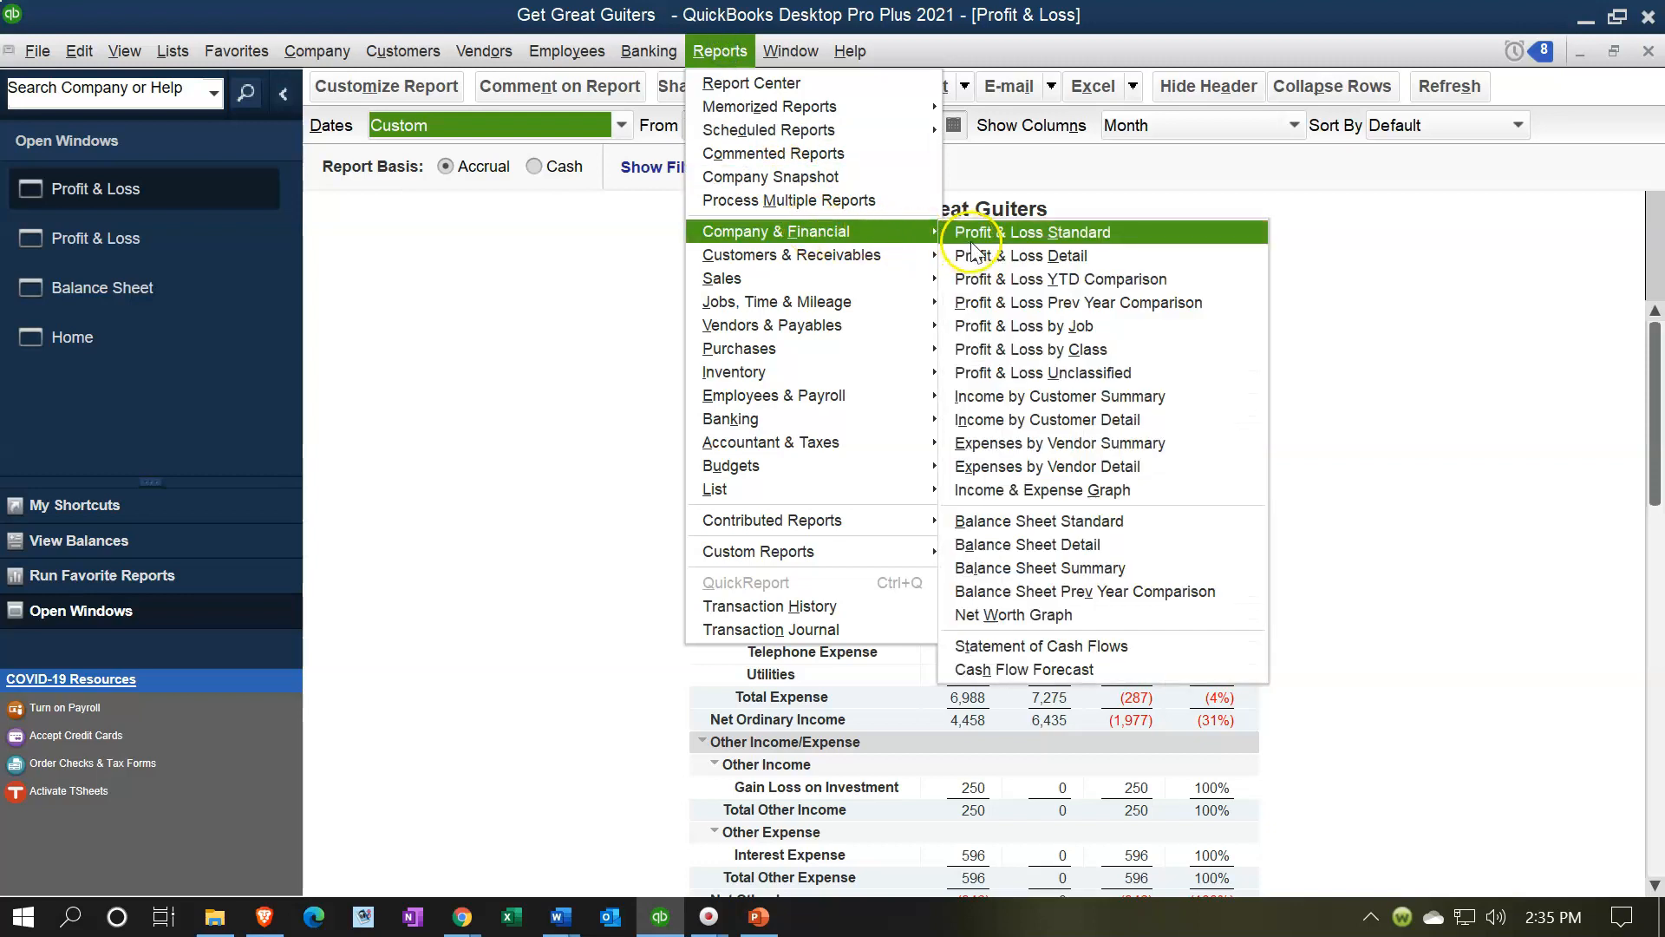
pyautogui.click(1041, 522)
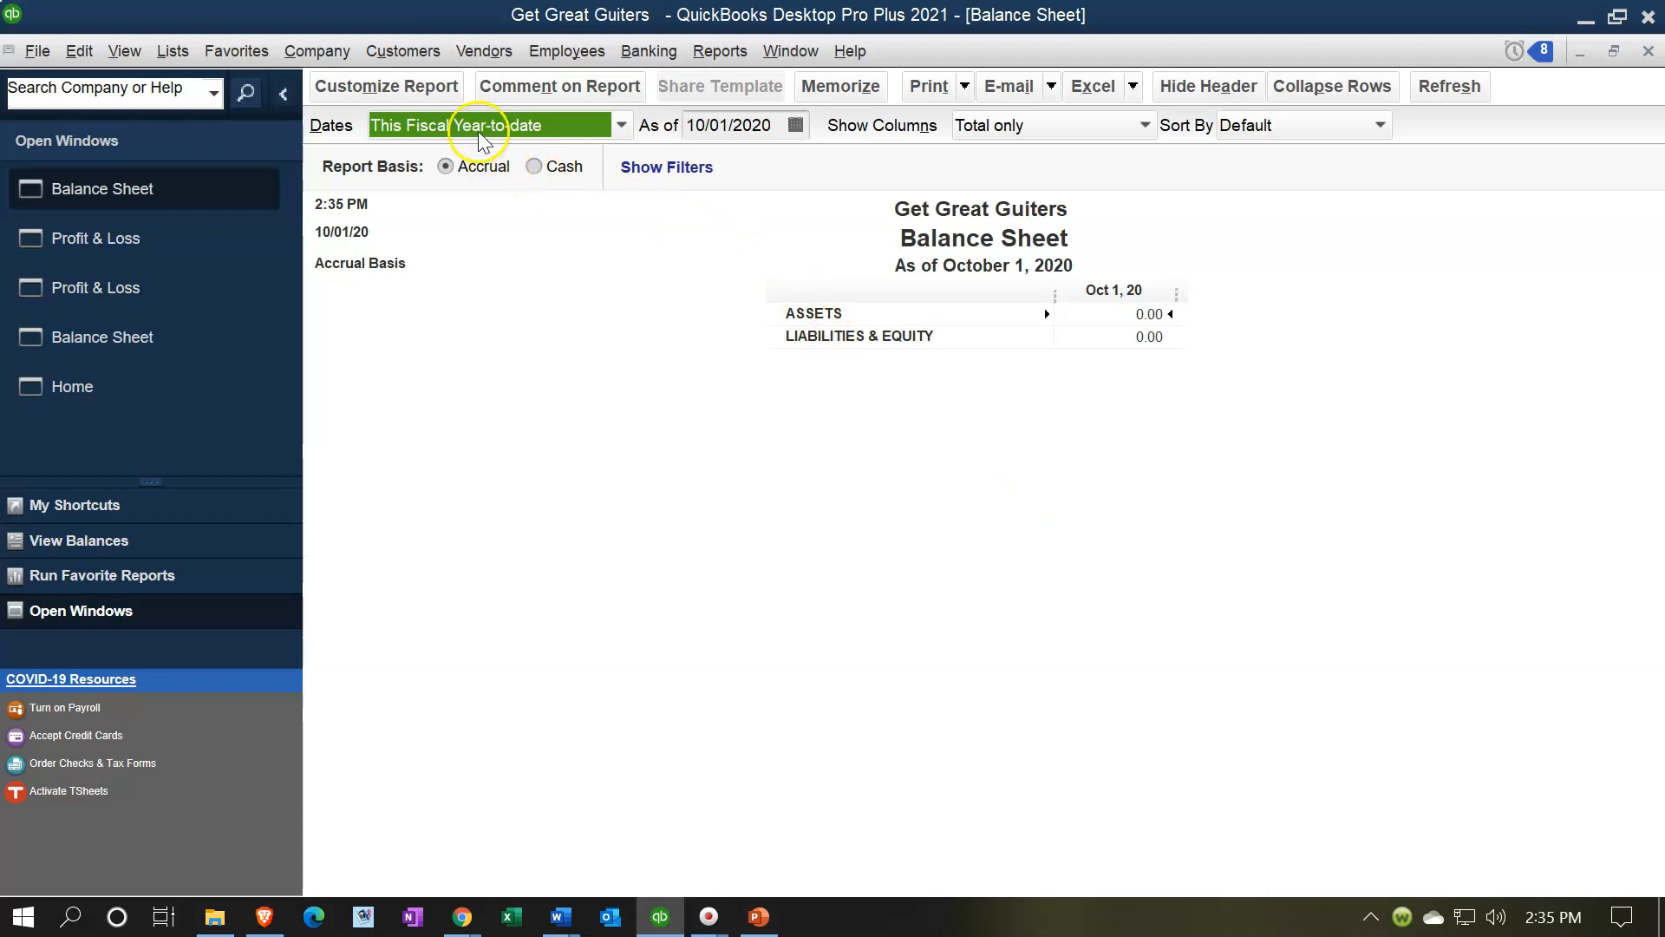
# Customize the new Balance Sheet report with a date range from 02/01/2021 to 02/28/2021
pyautogui.click(427, 90)
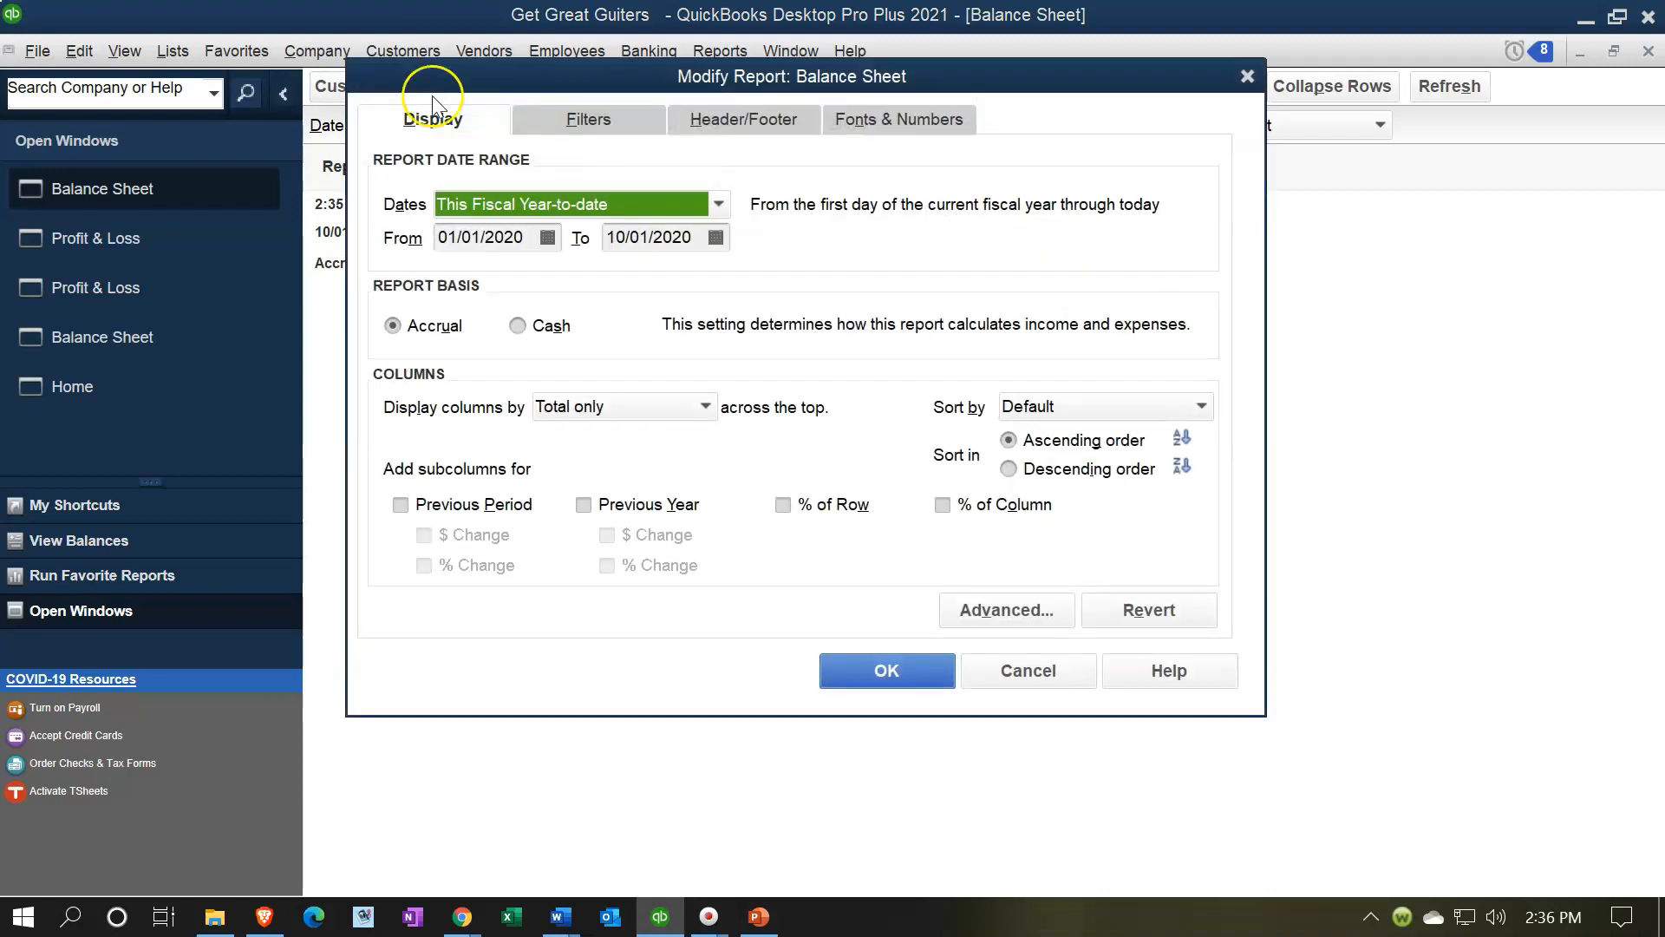
pyautogui.click(531, 236)
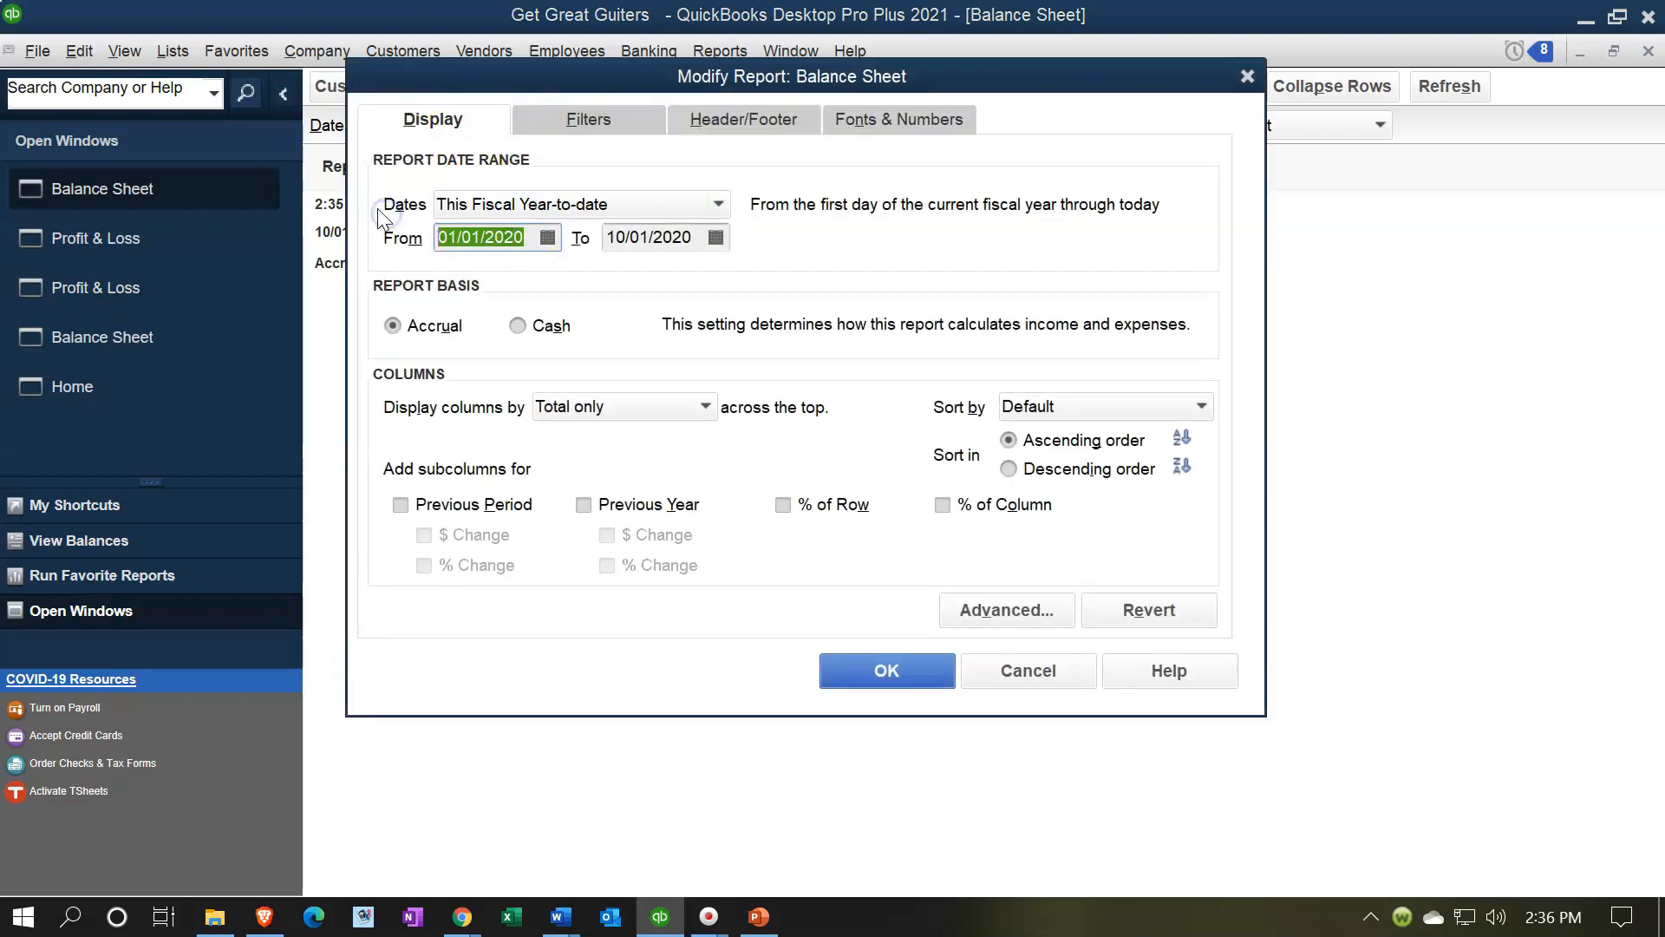
pyautogui.write('02/01/2021')
pyautogui.press('Tab')
pyautogui.write('02/2')
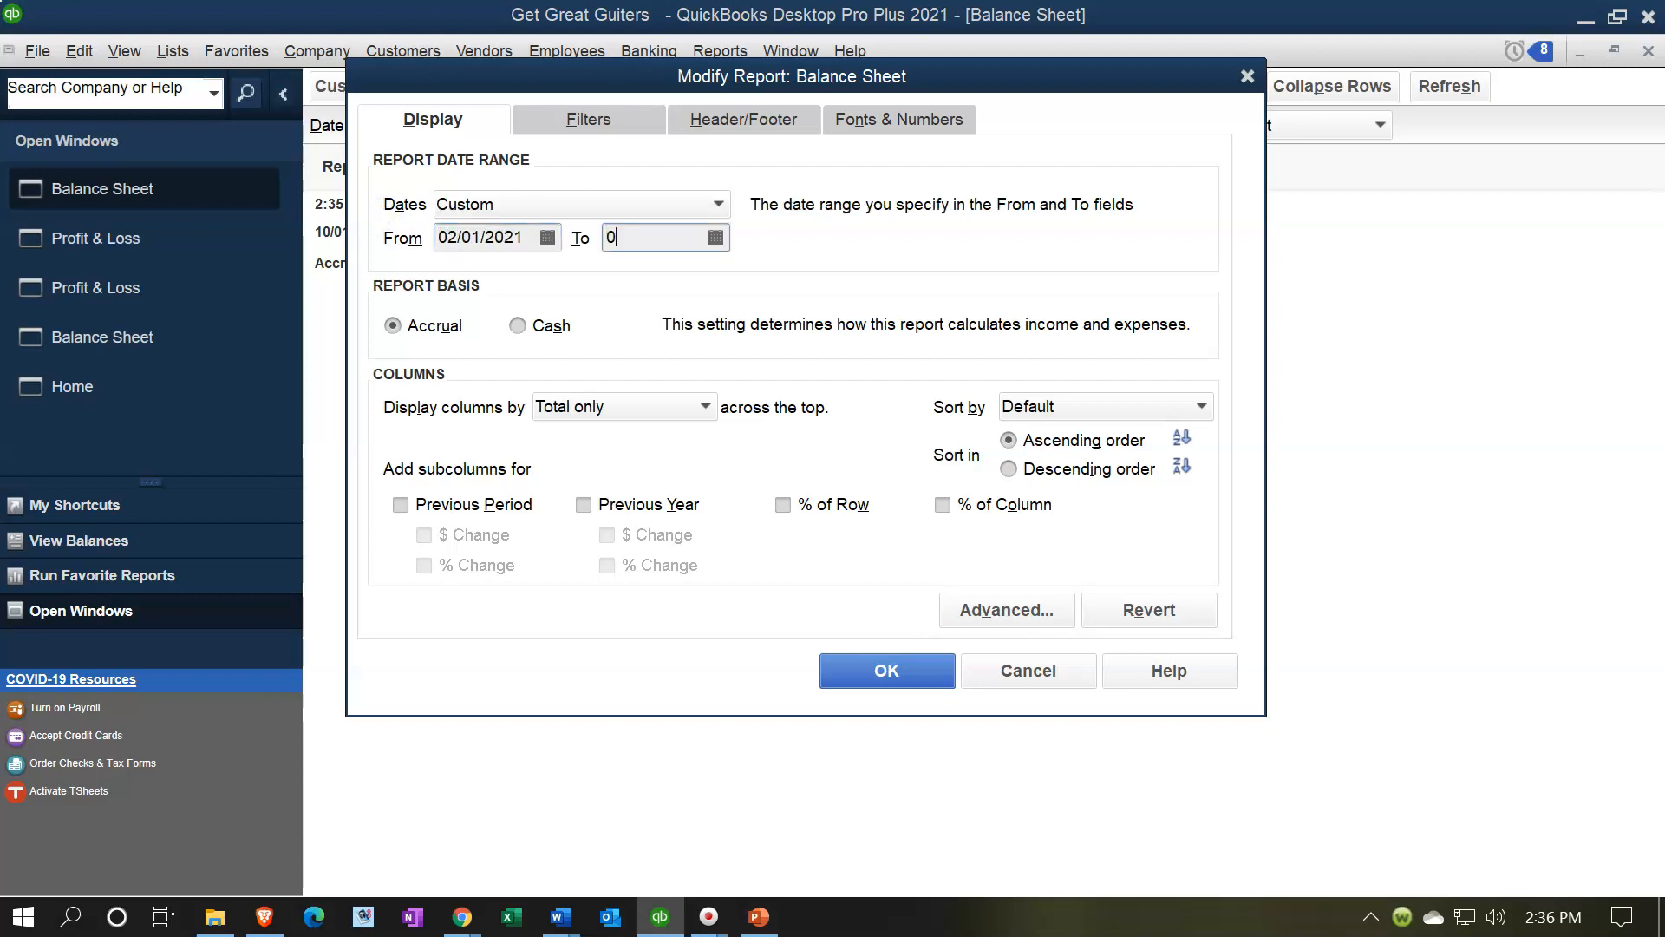
pyautogui.write('8/2021')
pyautogui.press('Tab')
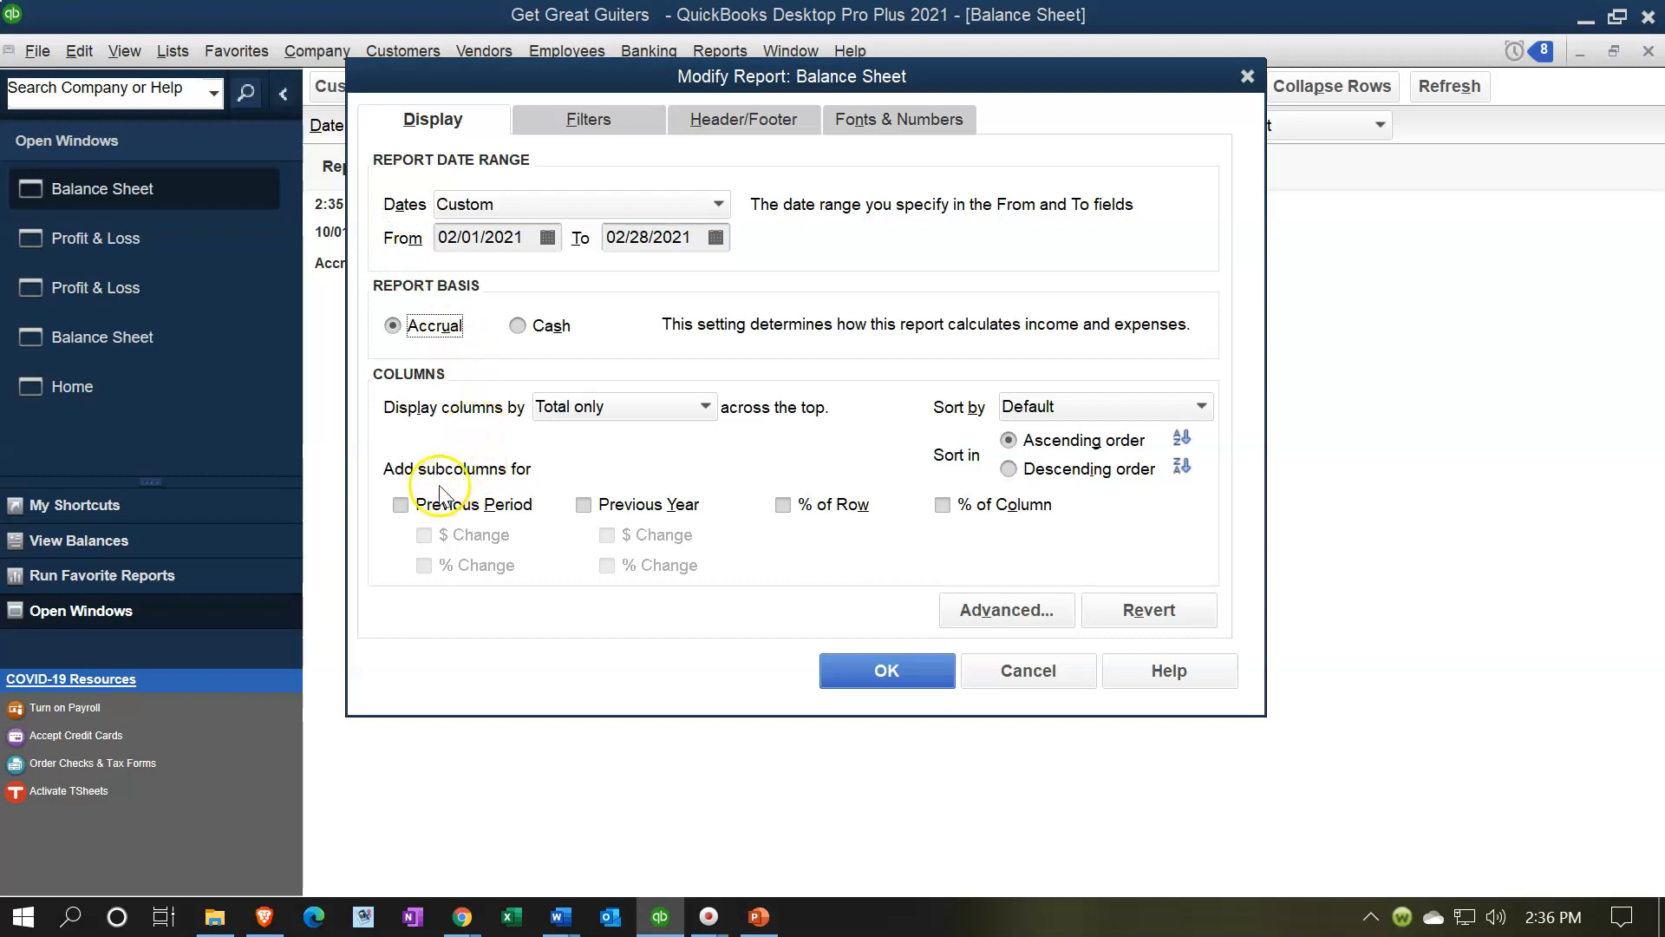
# Add previous period subcolumns with $ Change and % Change, display the columns by month, and apply the changes to the balance sheet
pyautogui.click(401, 504)
pyautogui.click(422, 535)
pyautogui.click(424, 566)
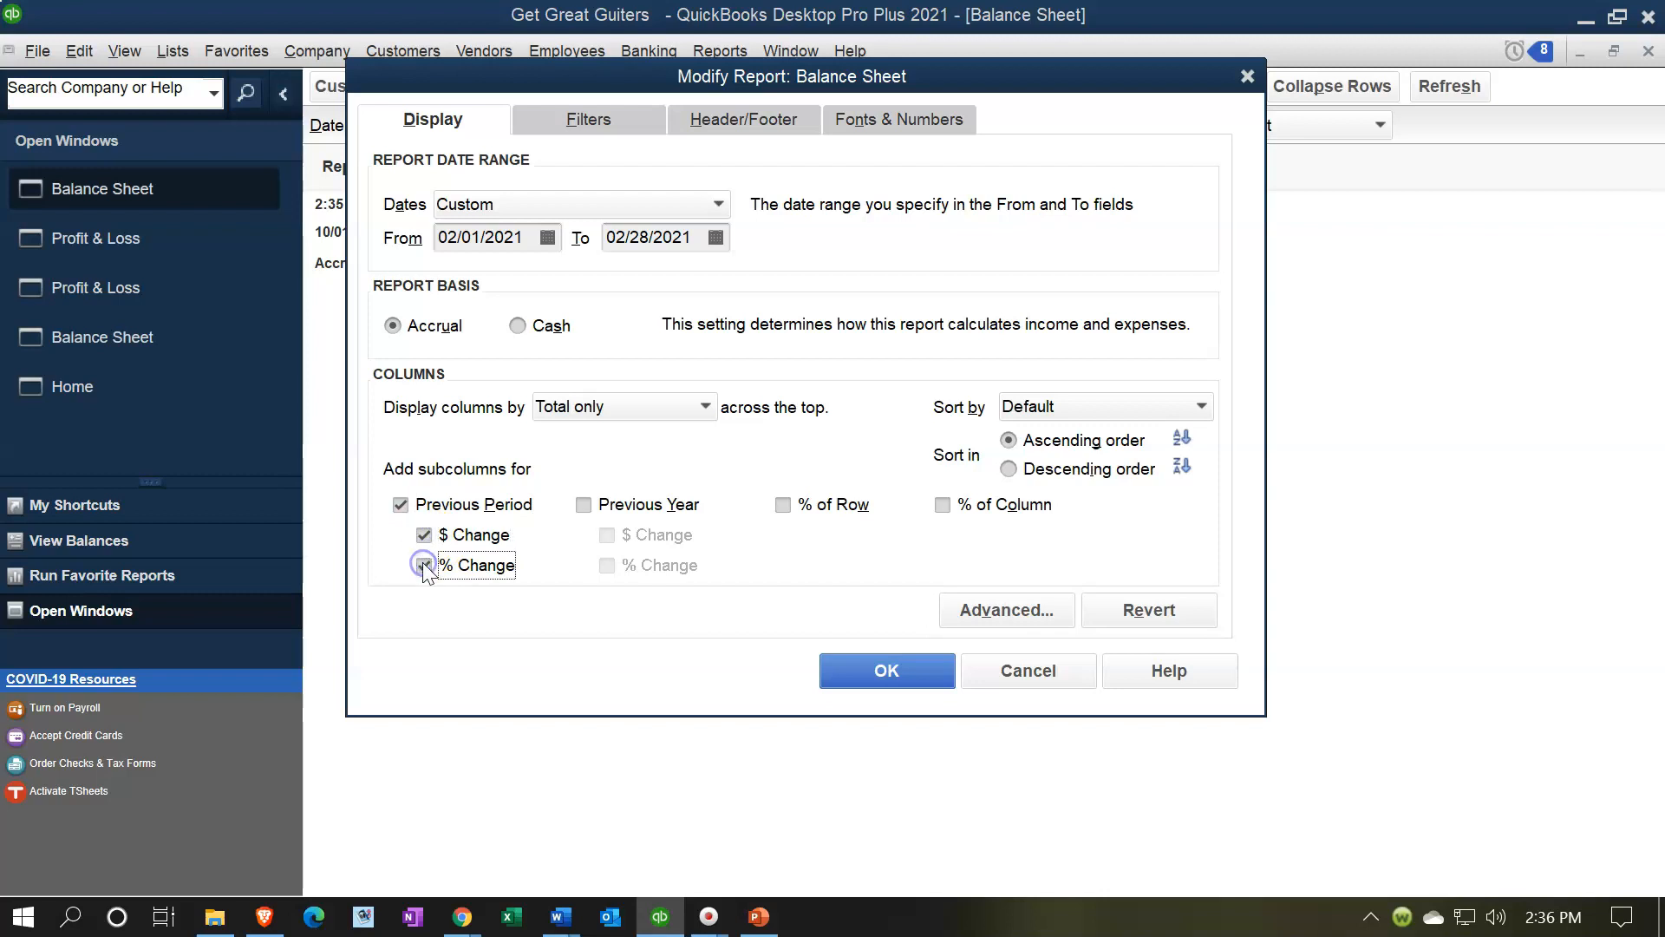
pyautogui.click(706, 407)
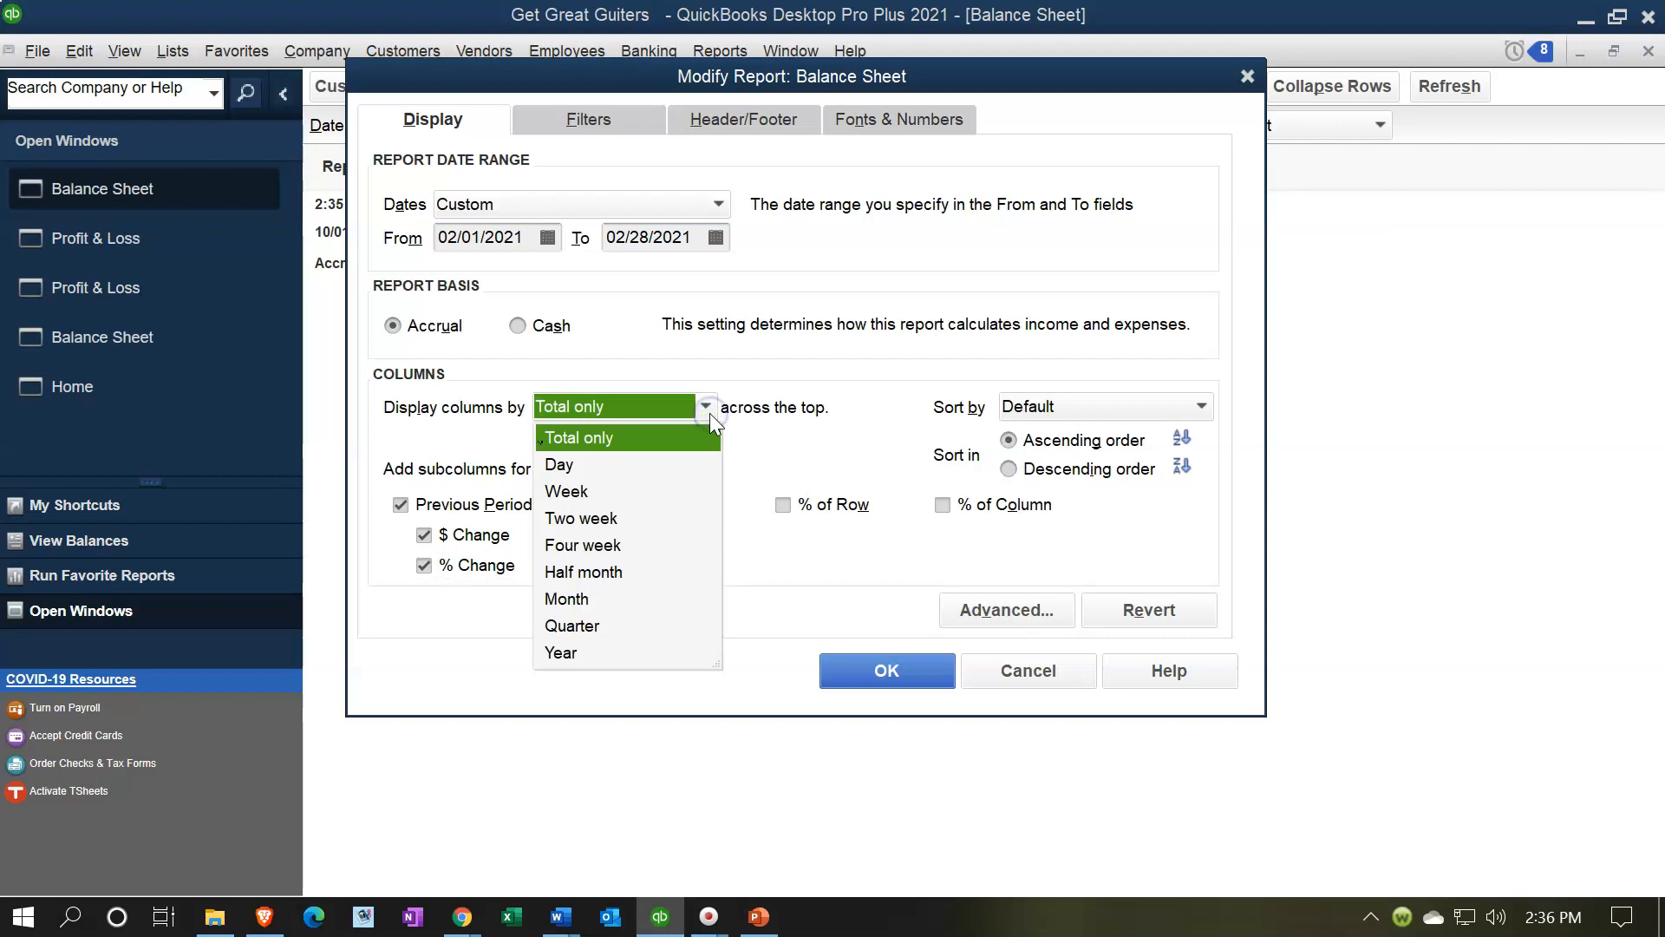
pyautogui.click(586, 600)
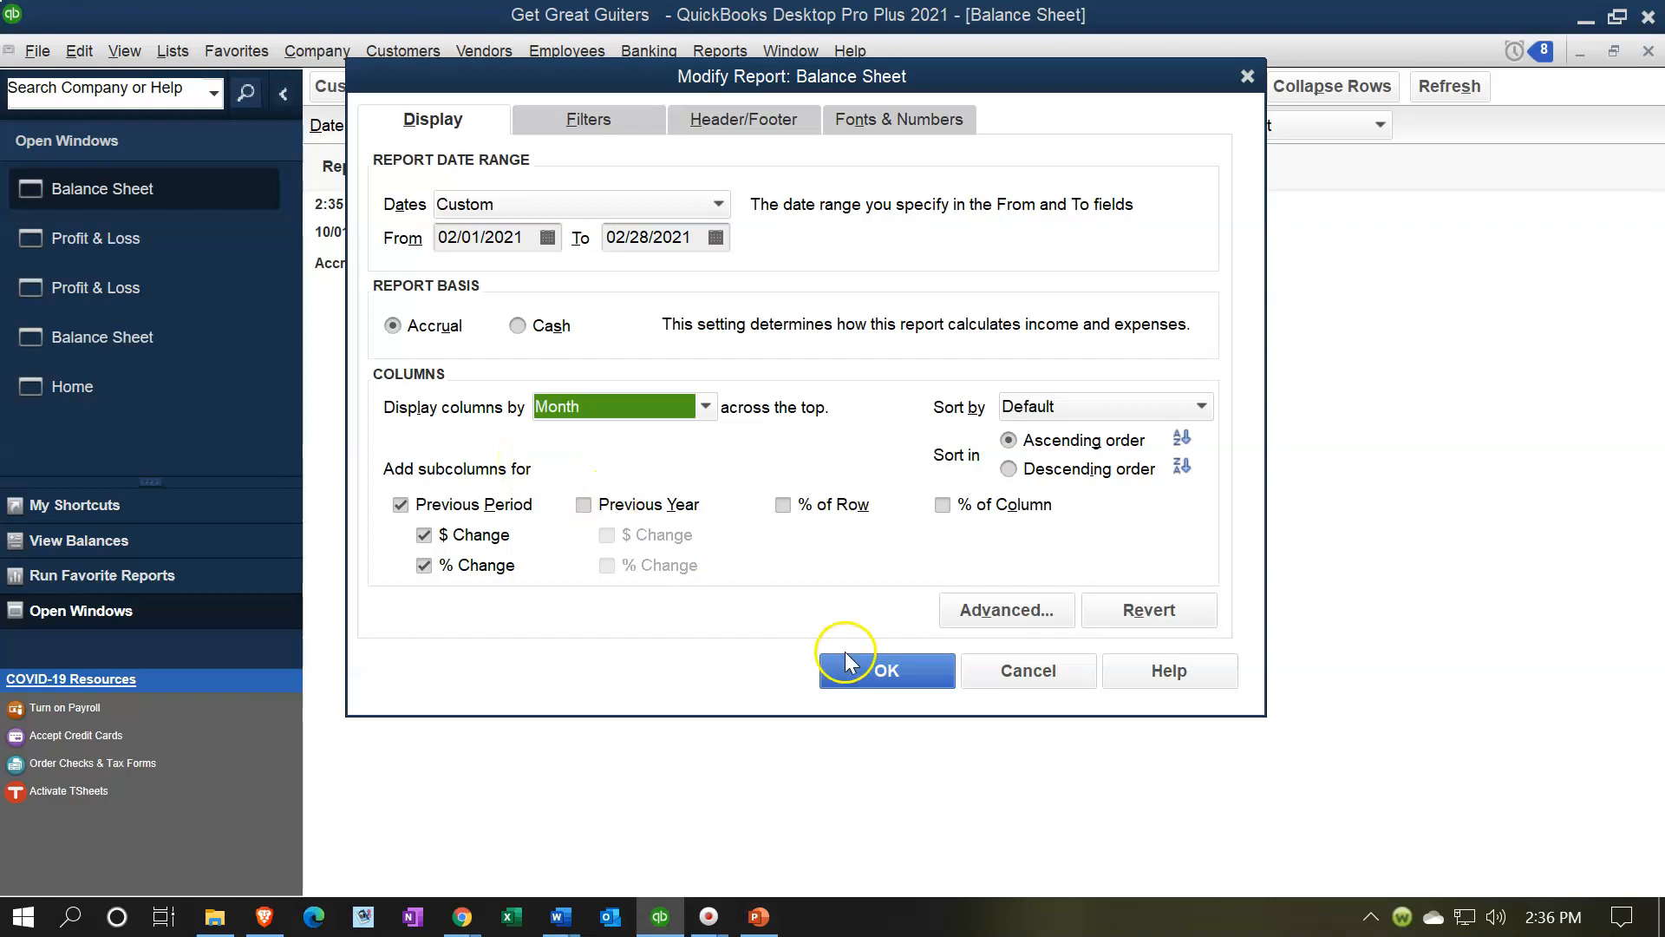
pyautogui.click(884, 672)
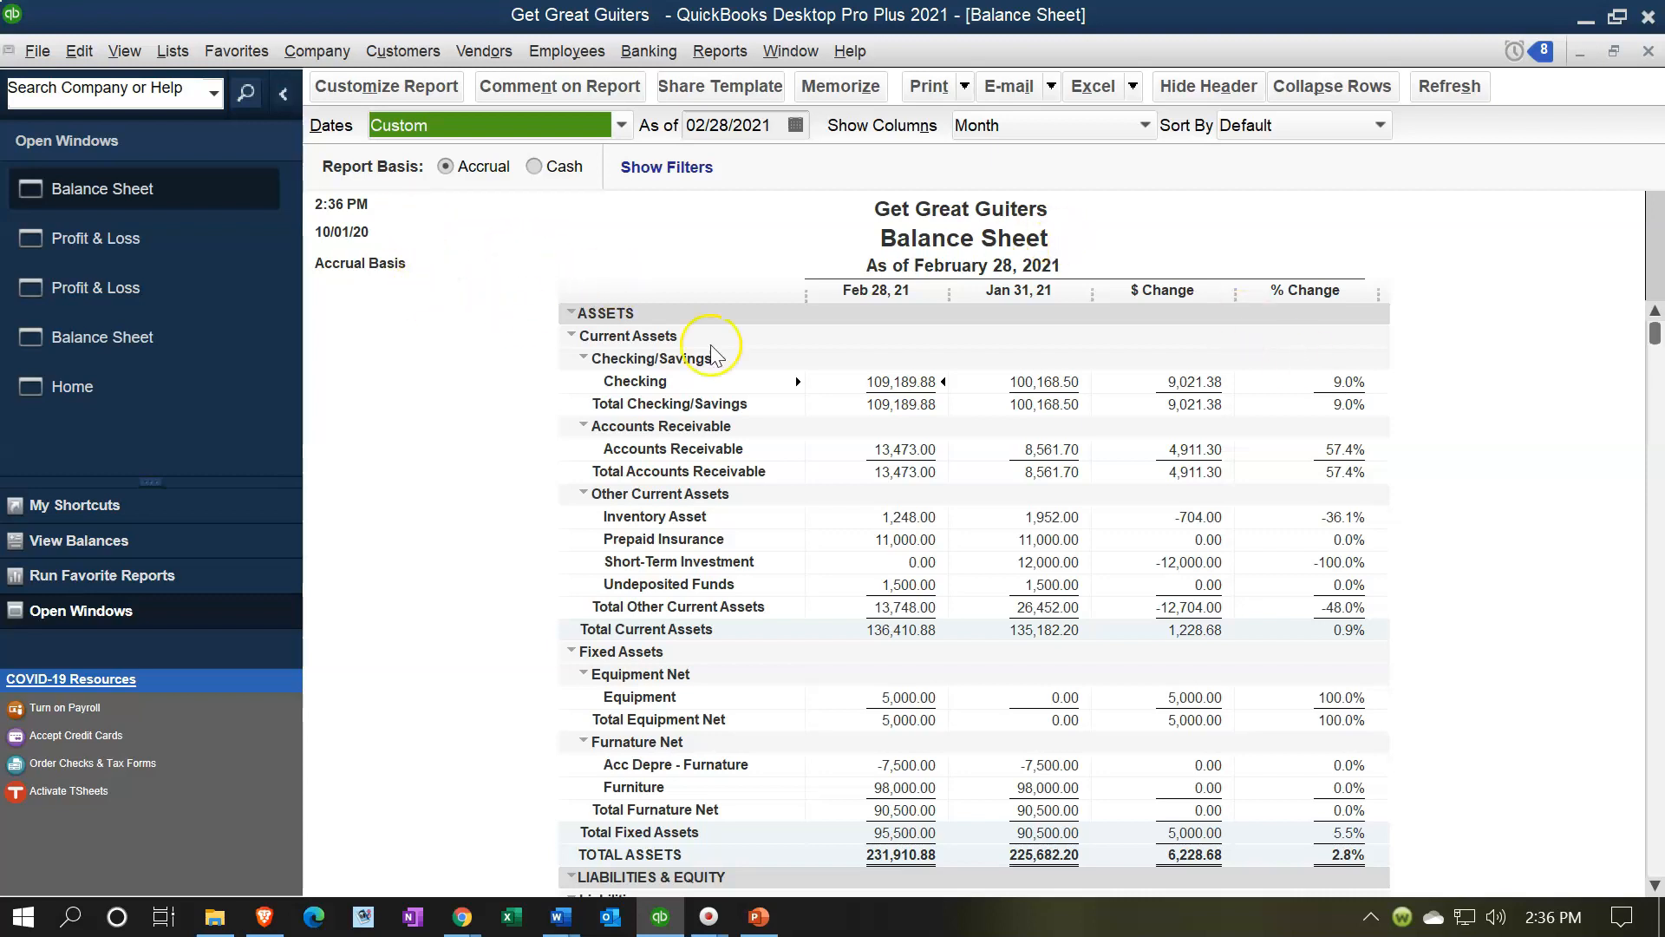
# Change the balance sheet's report title to Comparative Balance Sheet
pyautogui.click(418, 91)
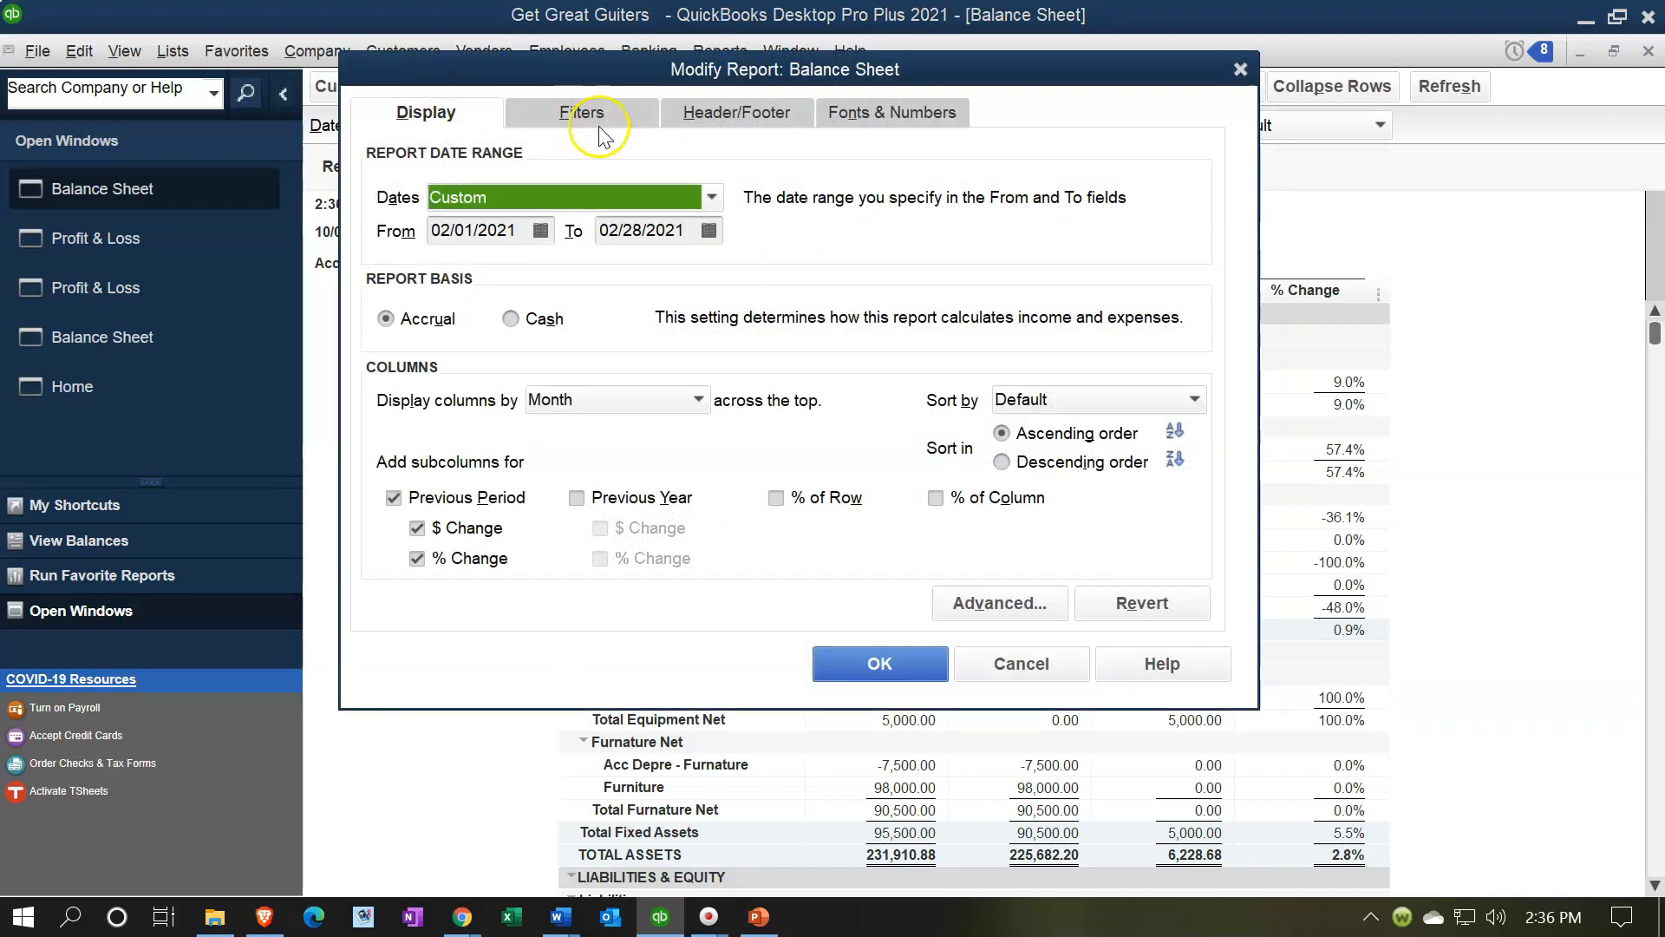
pyautogui.click(728, 113)
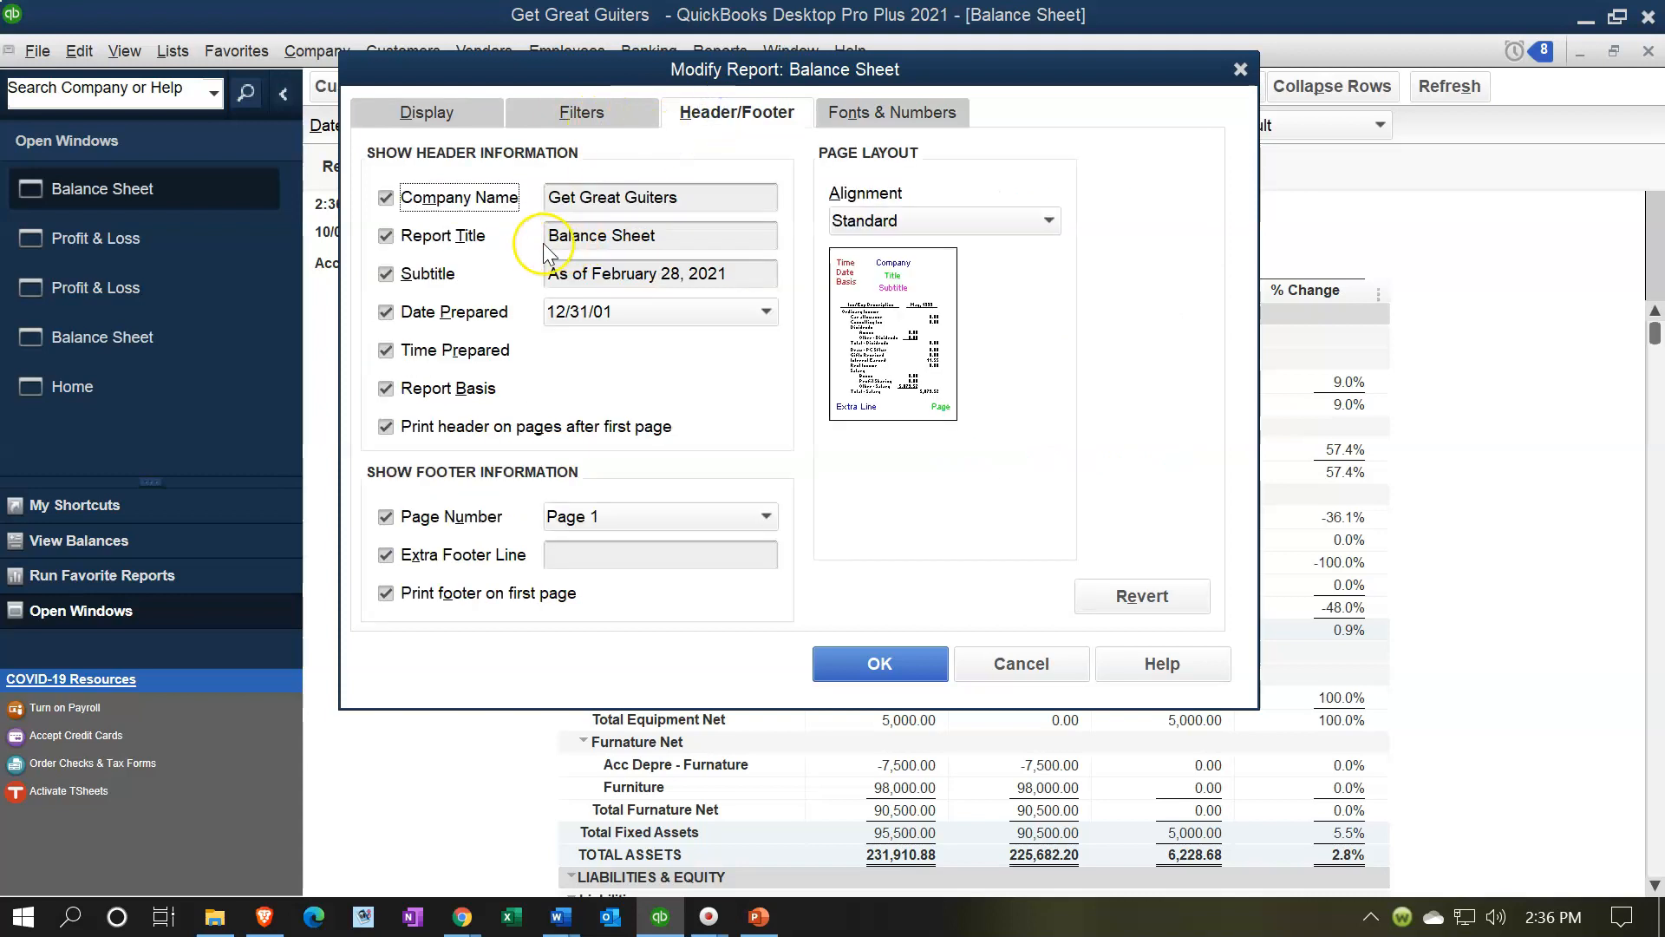
pyautogui.click(551, 243)
pyautogui.write('Compa')
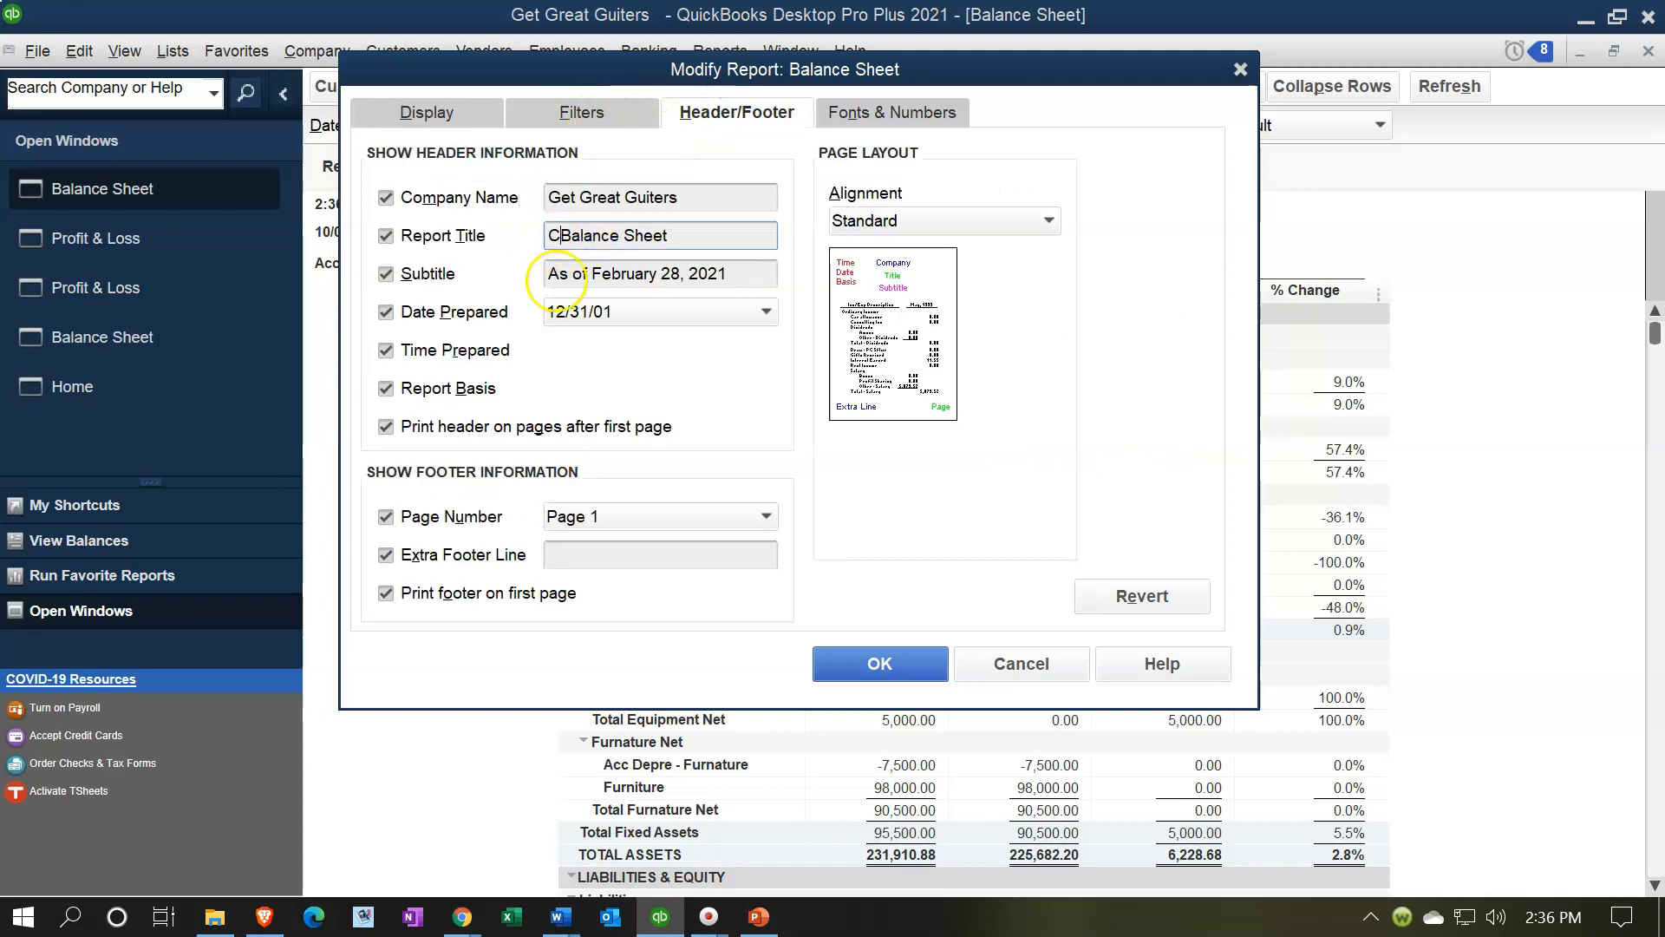
pyautogui.write('rative')
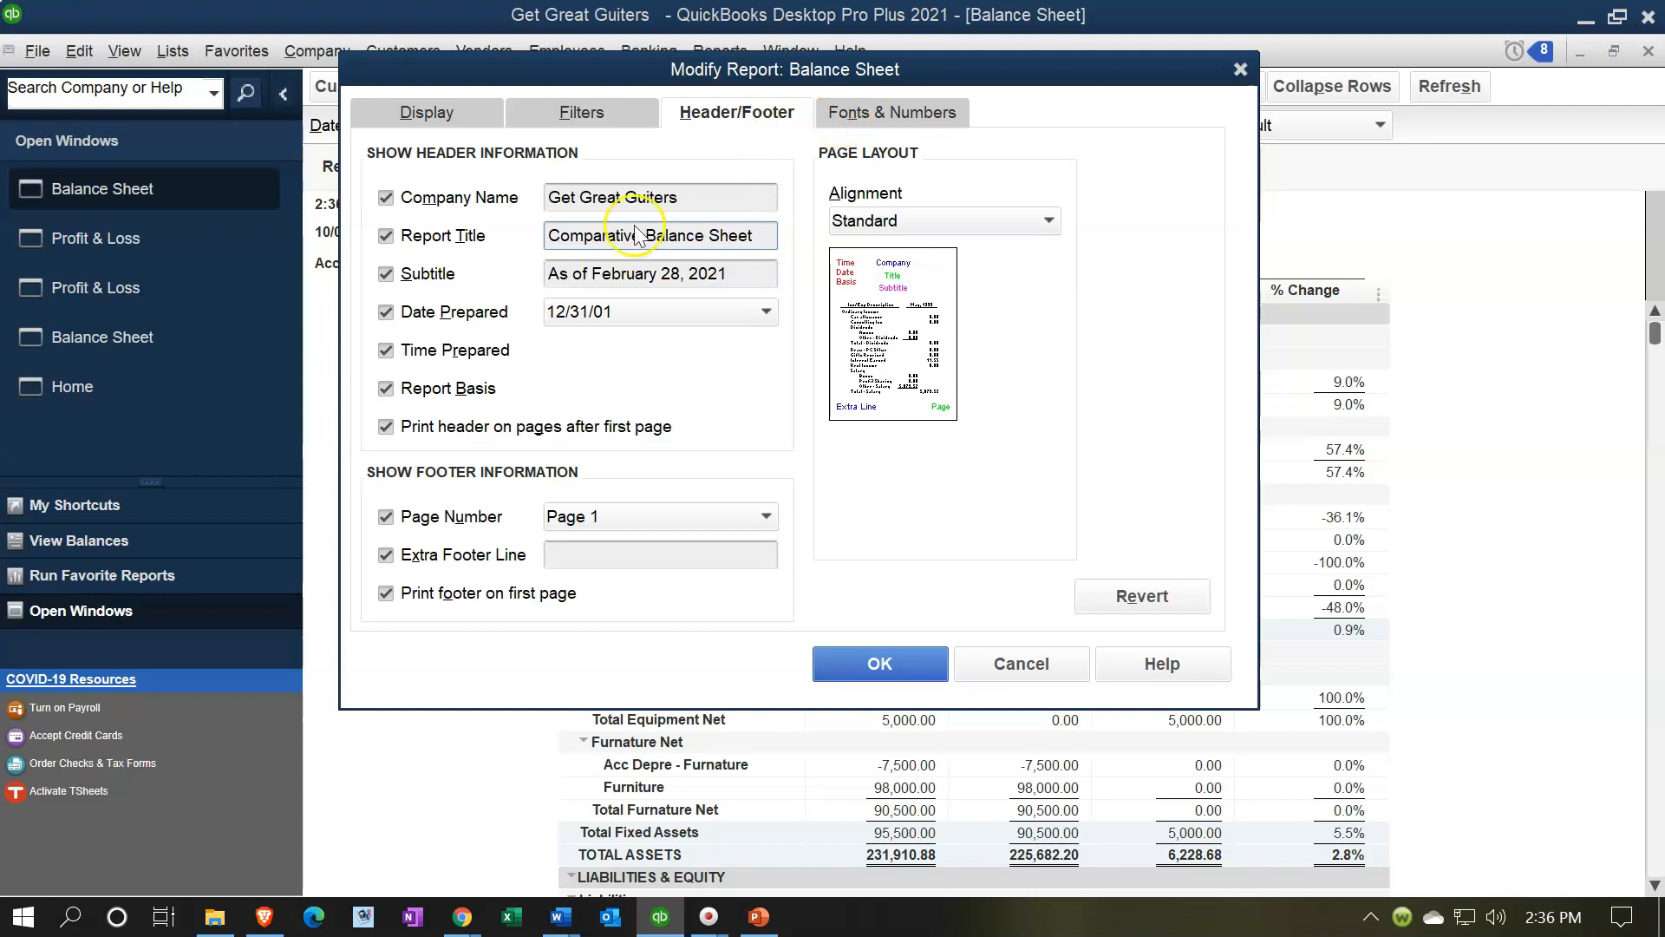
# Remove the date prepared, time prepared and report basis from the Comparative Balance Sheet's header
pyautogui.click(388, 314)
pyautogui.click(387, 350)
pyautogui.click(390, 388)
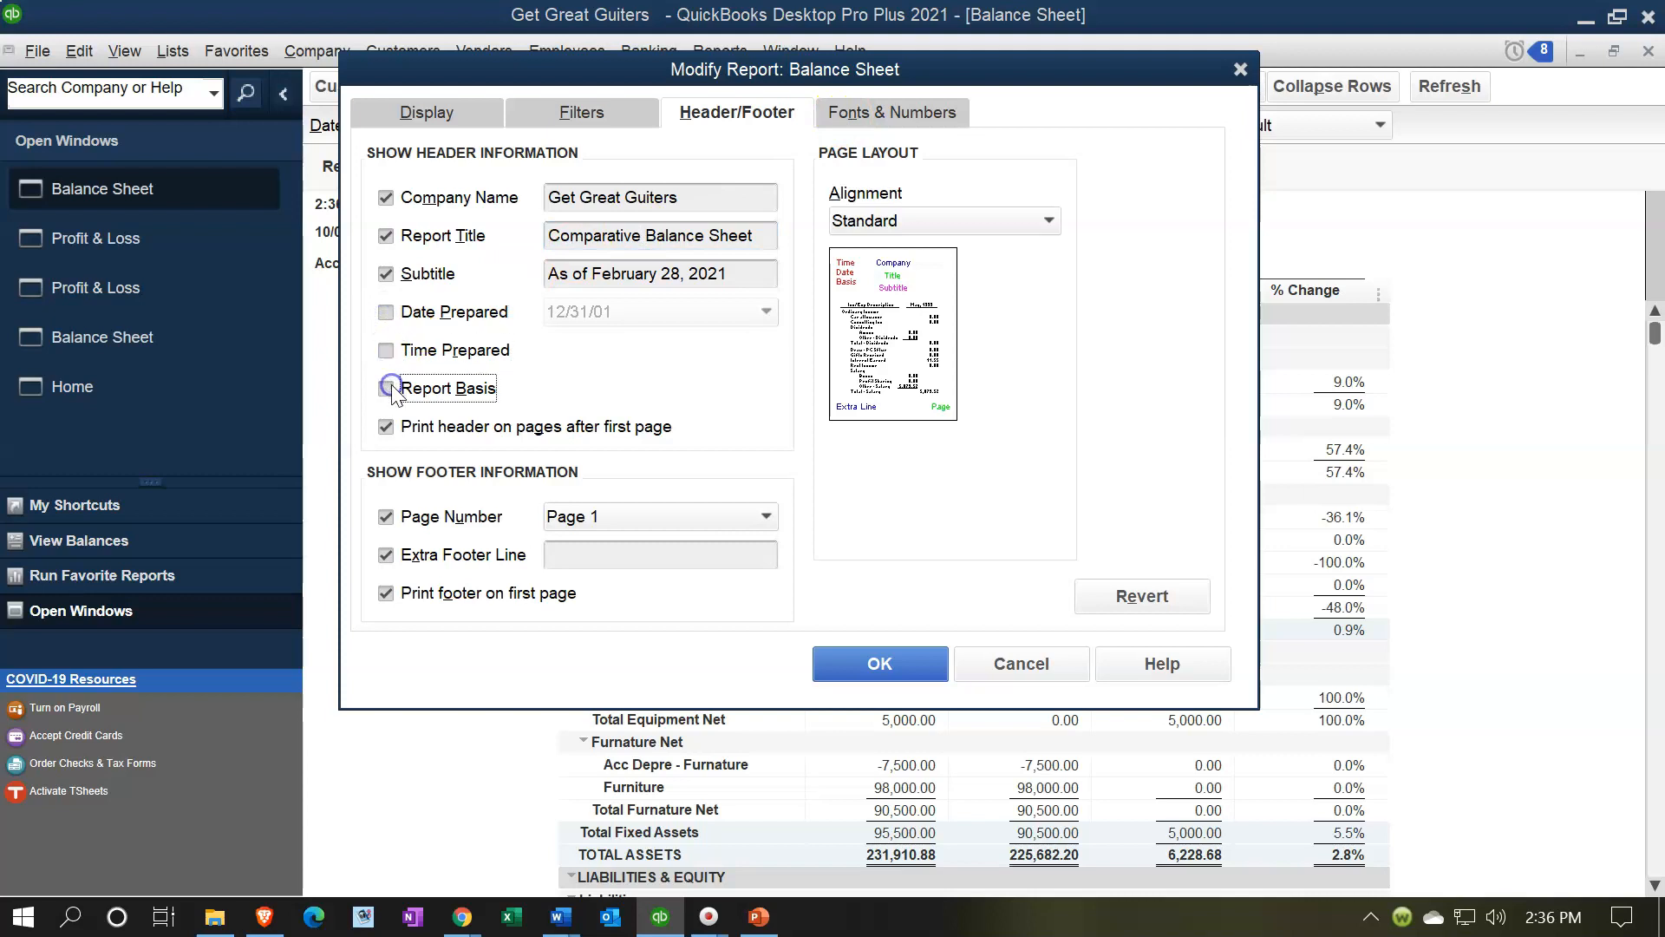
# Format the balance sheet's negative numbers in bright red parentheses, show all numbers without cents, and apply the changes
pyautogui.click(871, 120)
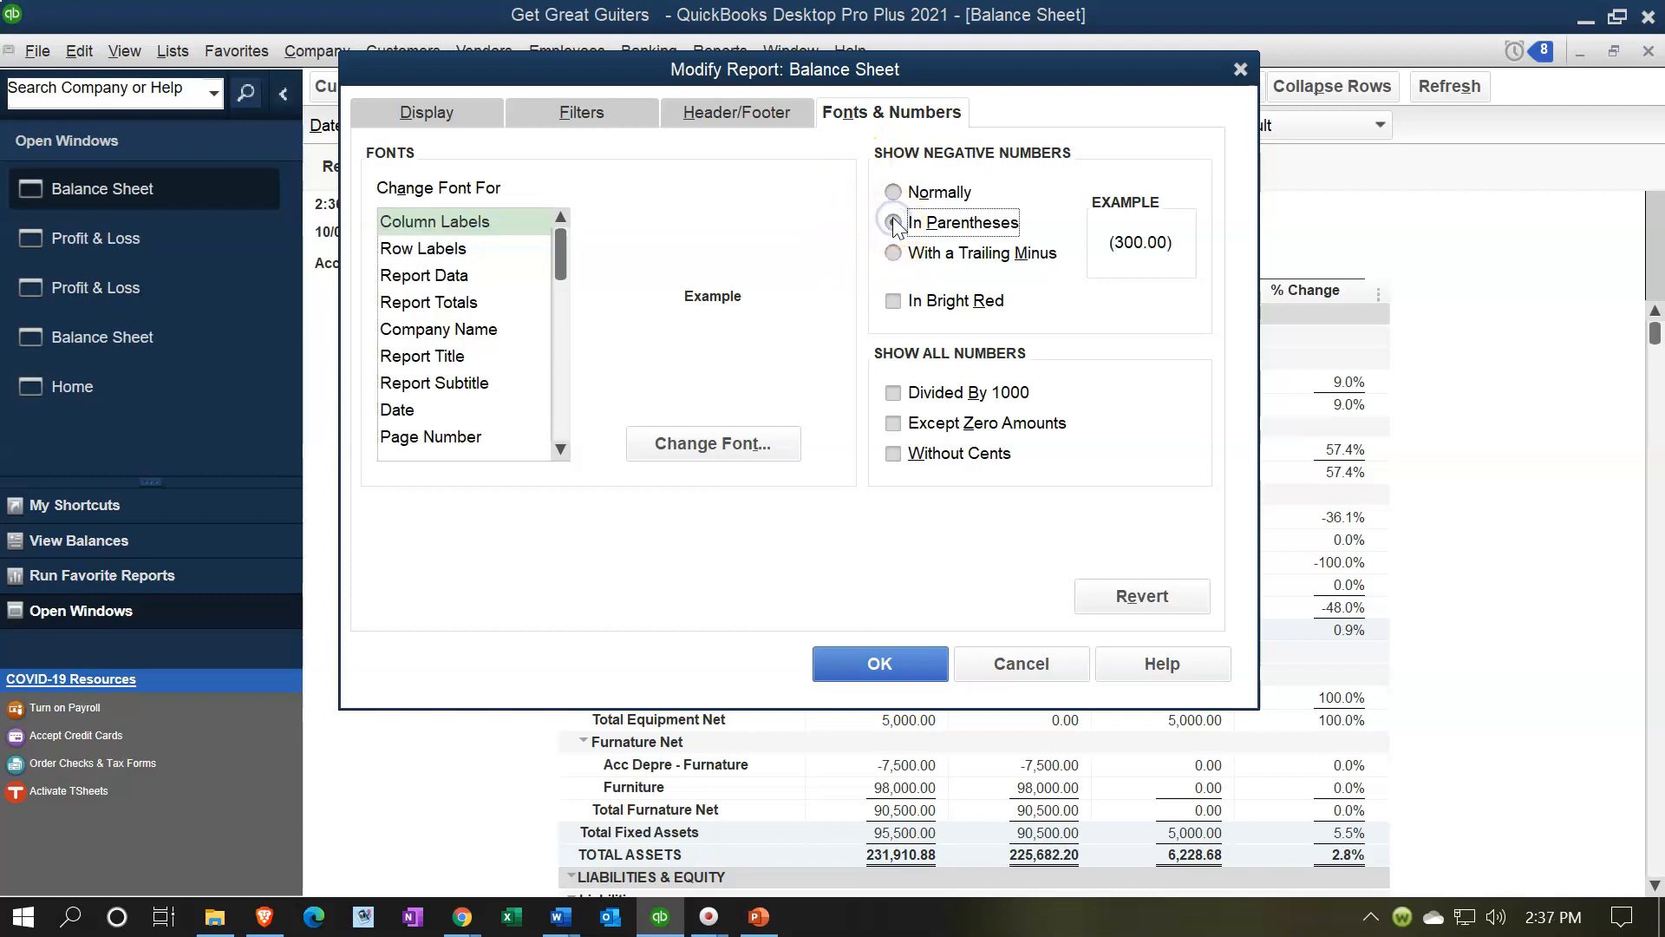
pyautogui.click(893, 300)
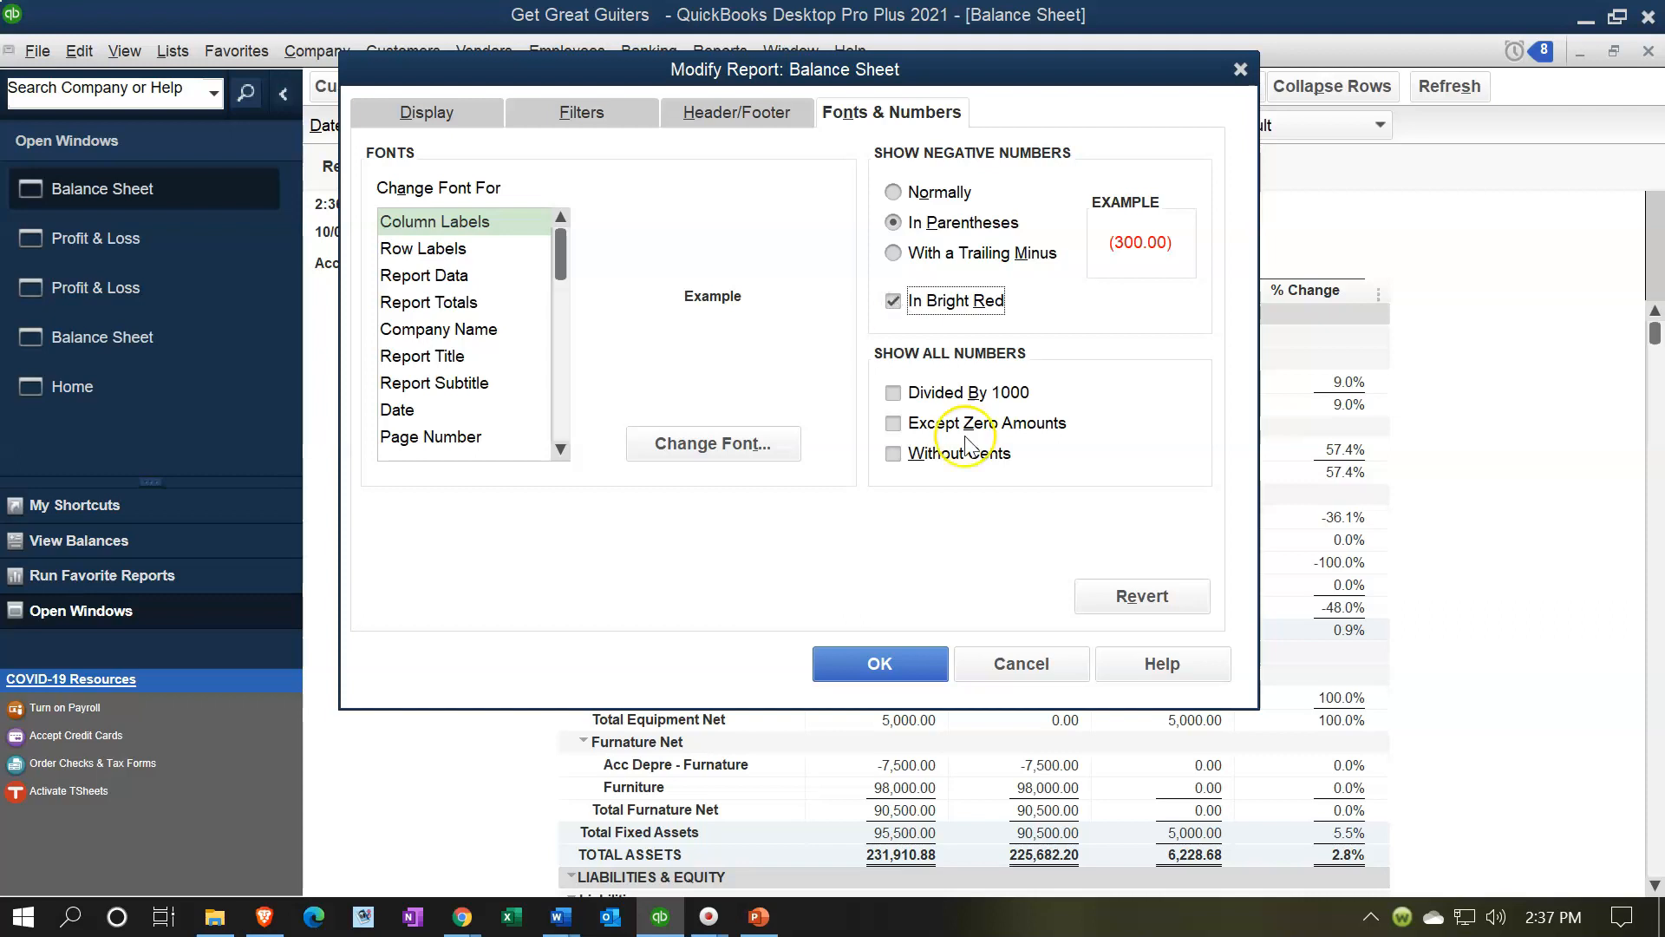
pyautogui.click(894, 454)
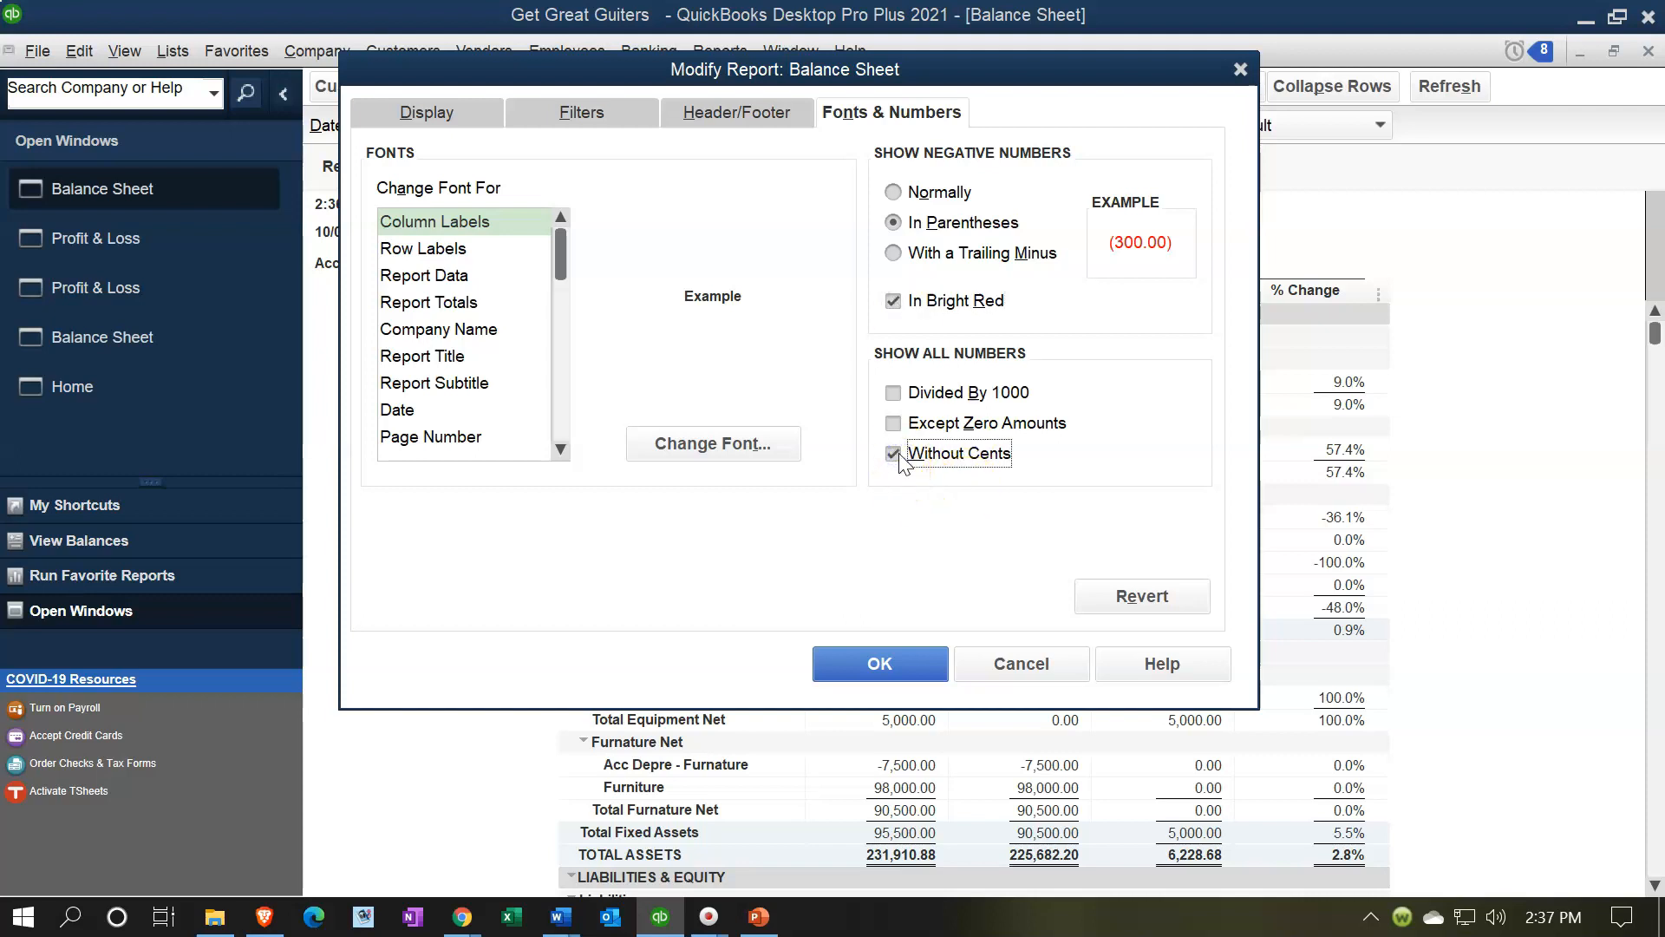
pyautogui.click(903, 651)
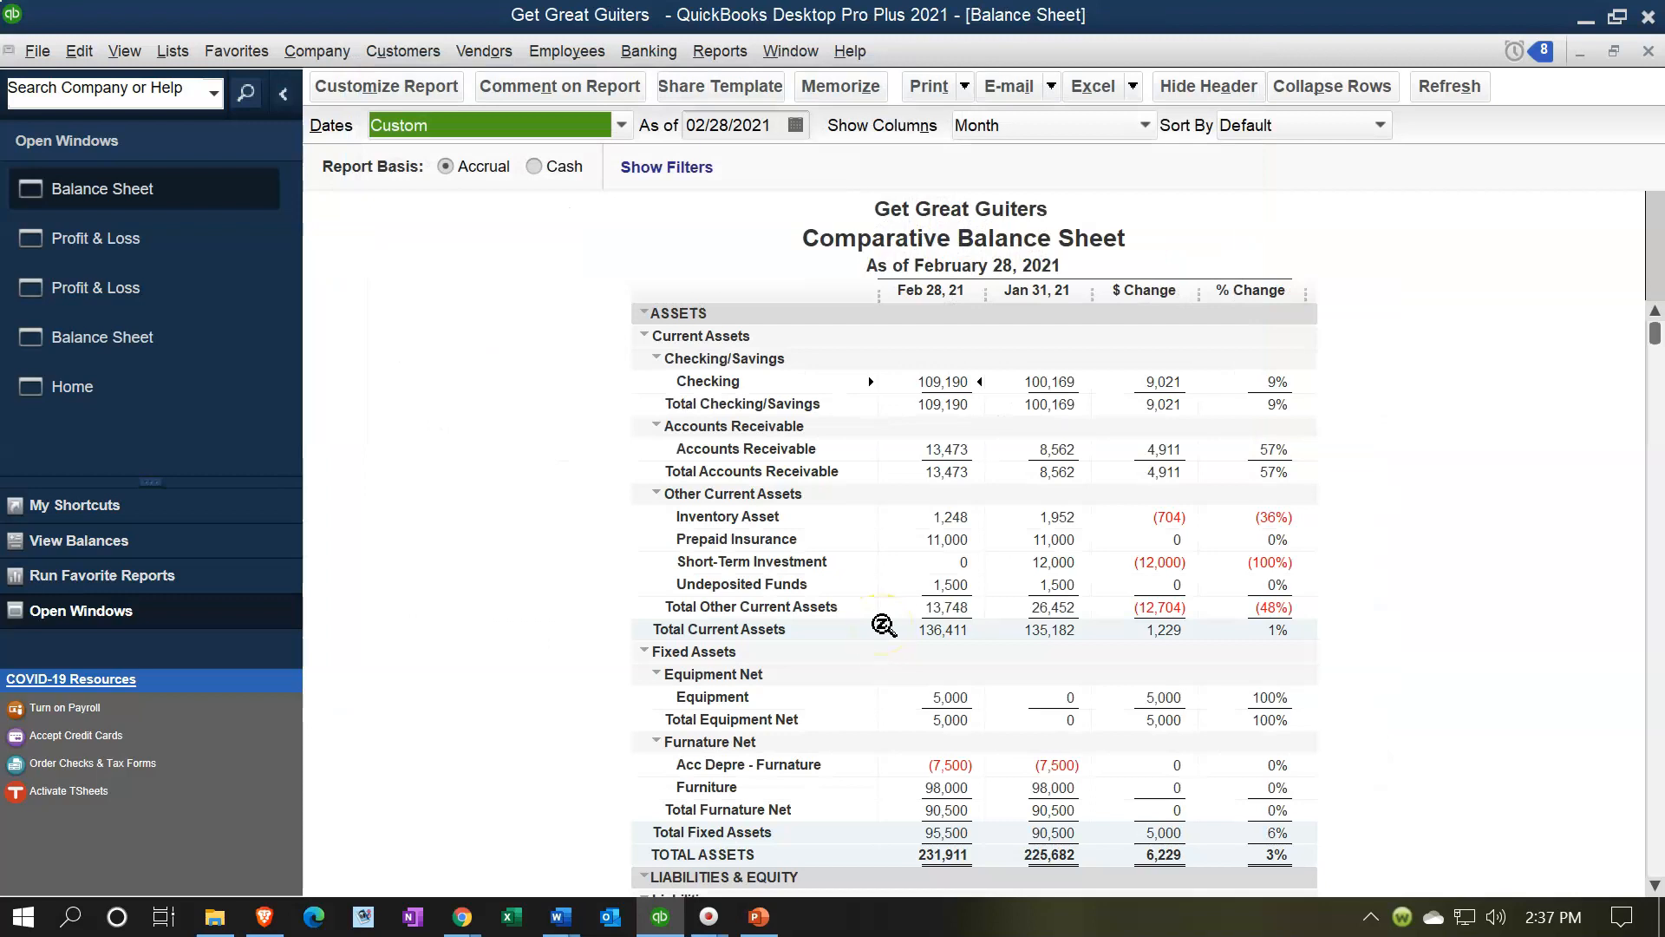
# Look over the Comparative Balance Sheet and open the Trial Balance report, moving to its start date
pyautogui.scroll(-8, 884, 624)
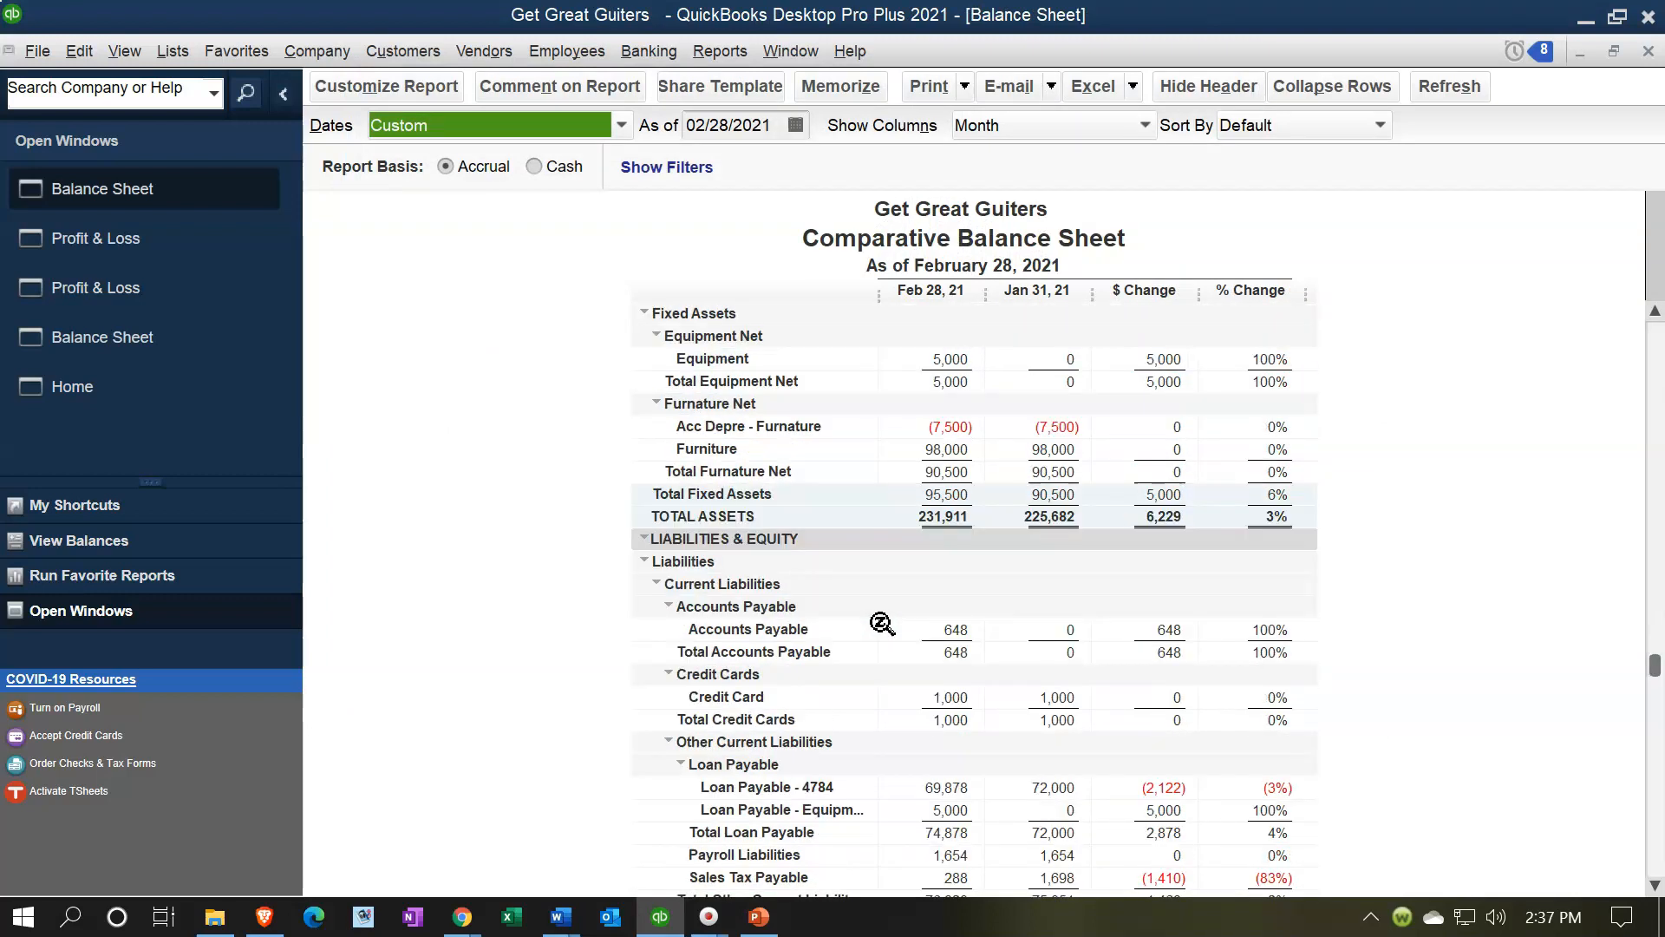
pyautogui.scroll(8, 884, 625)
pyautogui.click(1045, 390)
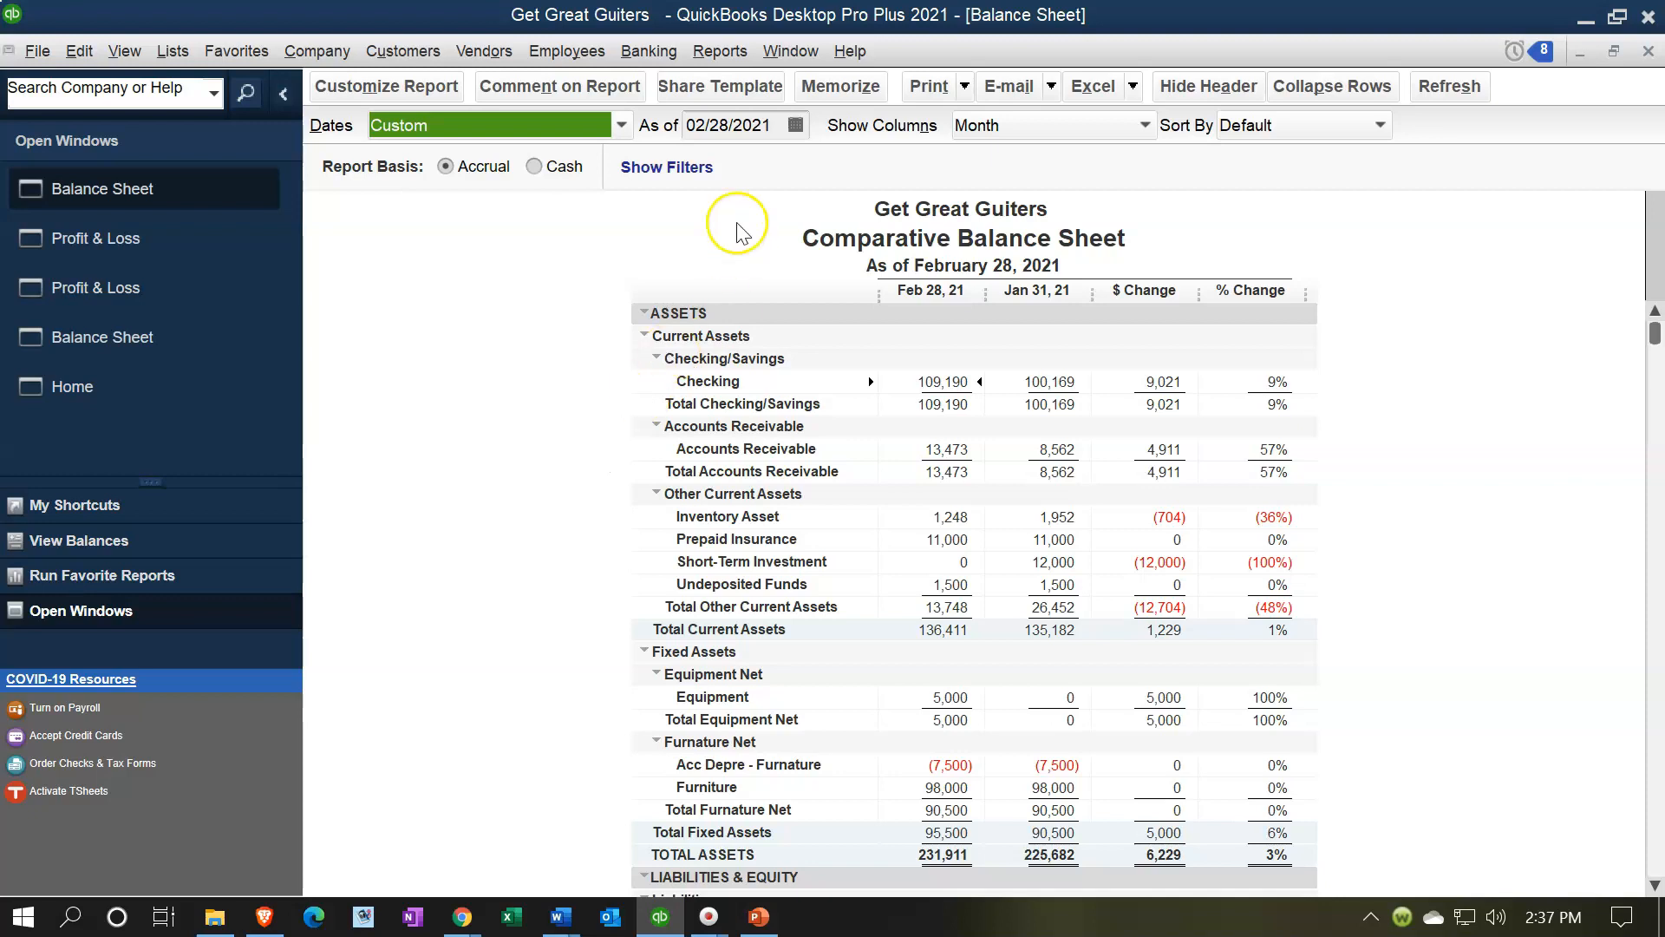
pyautogui.click(739, 48)
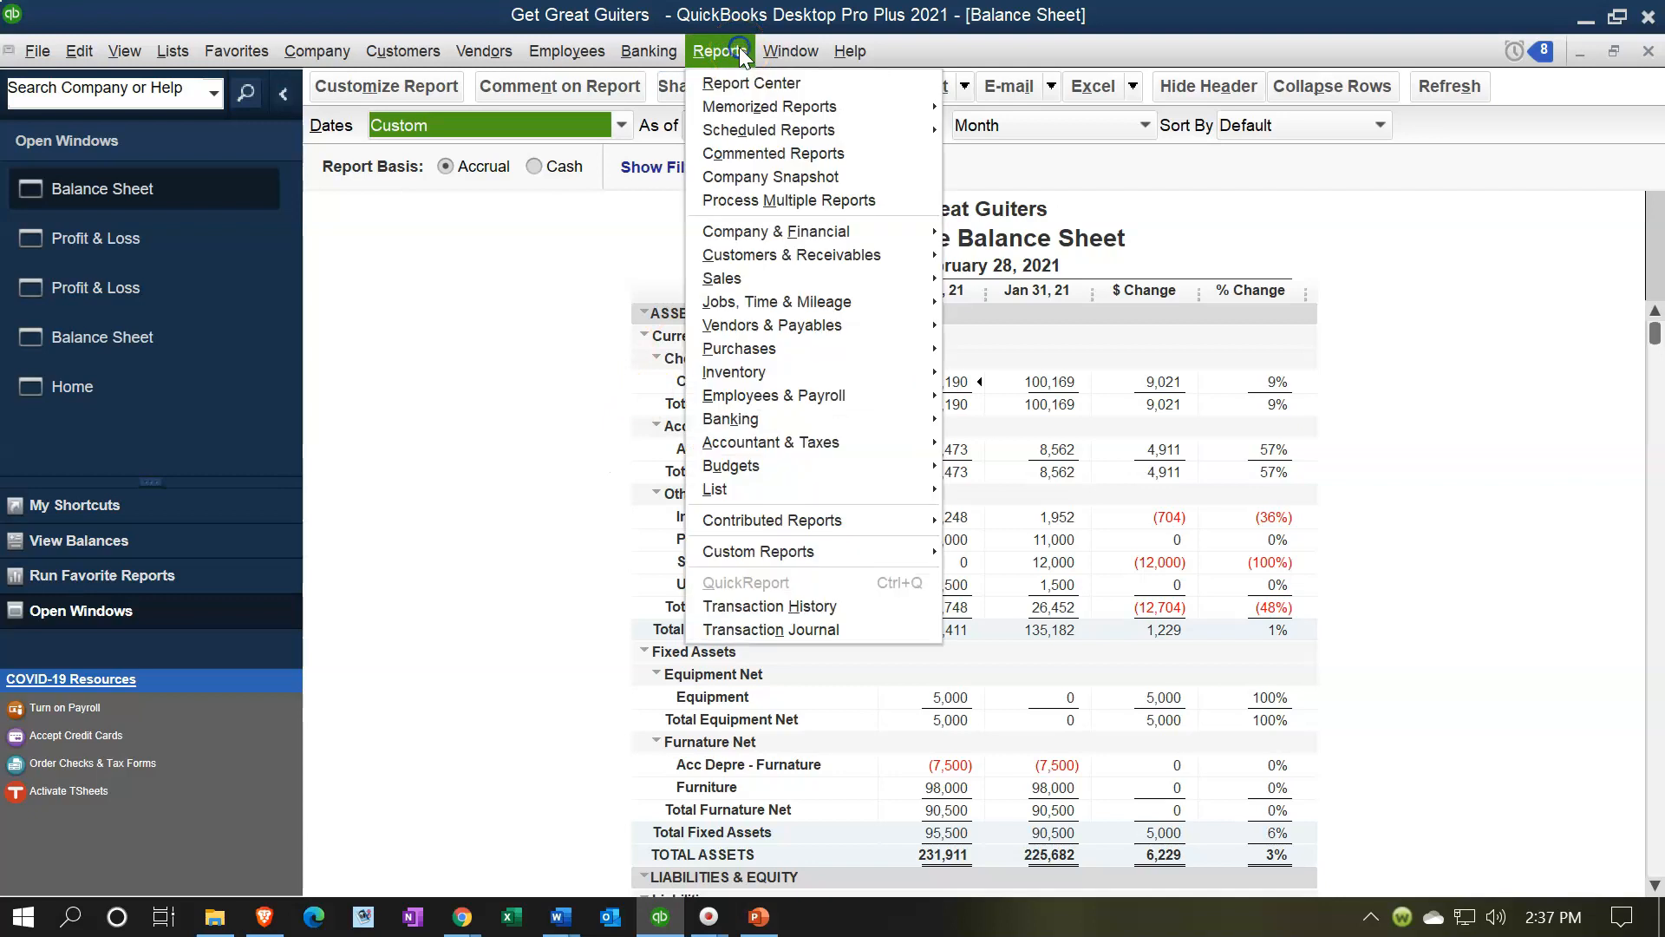
pyautogui.moveTo(859, 445)
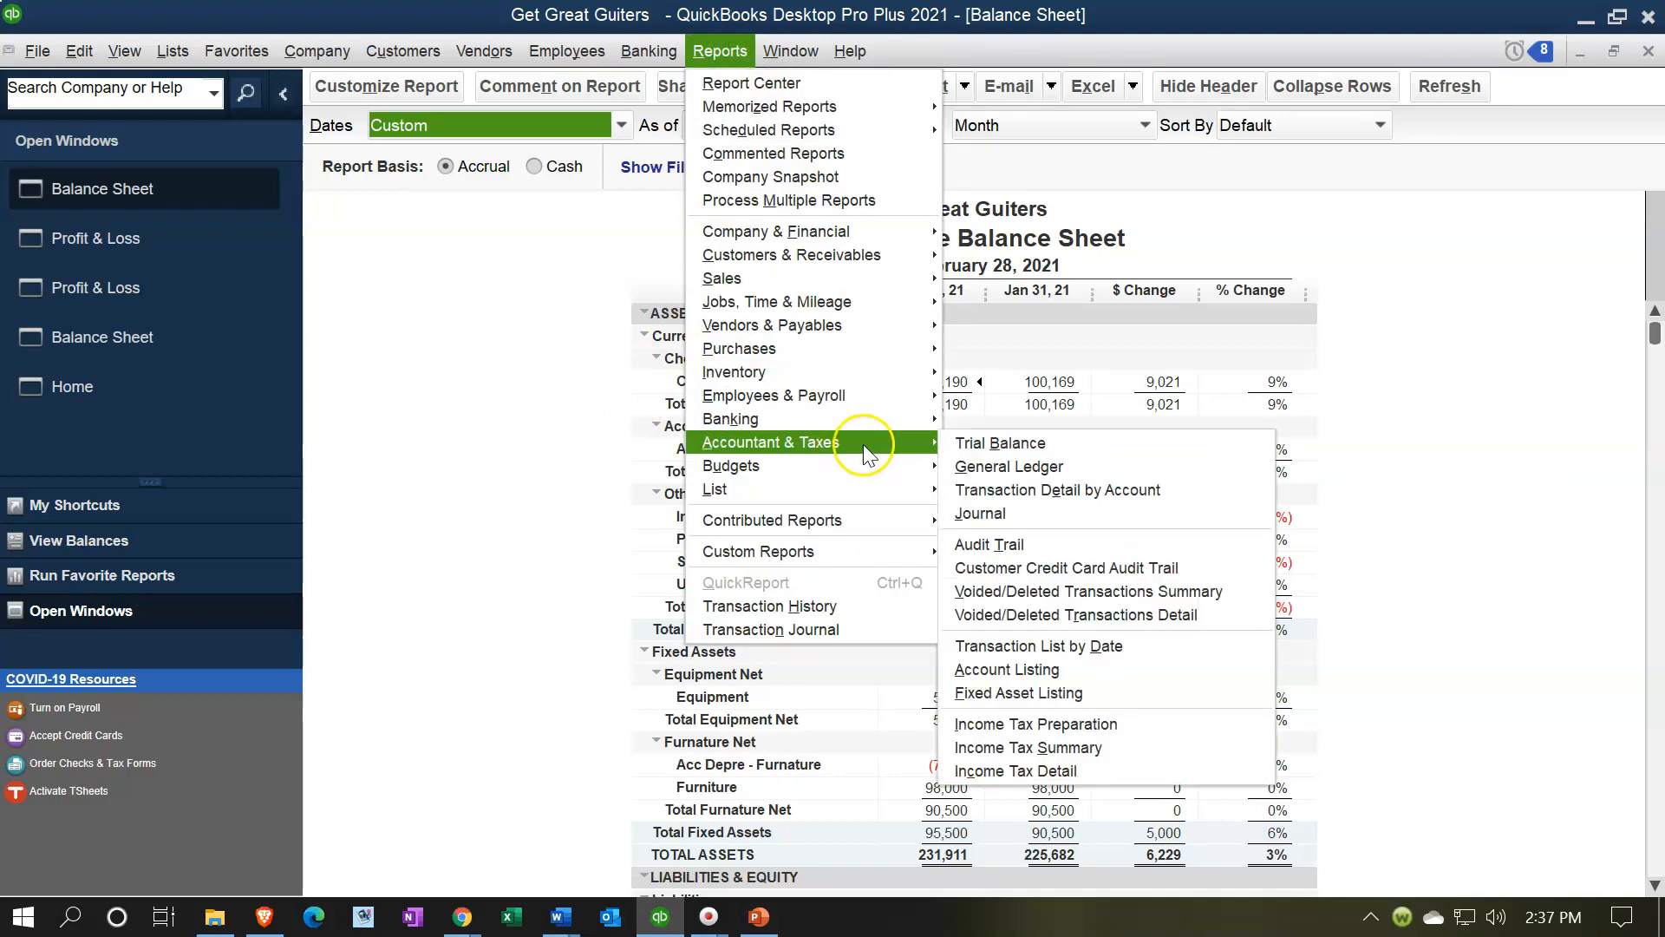
pyautogui.click(968, 440)
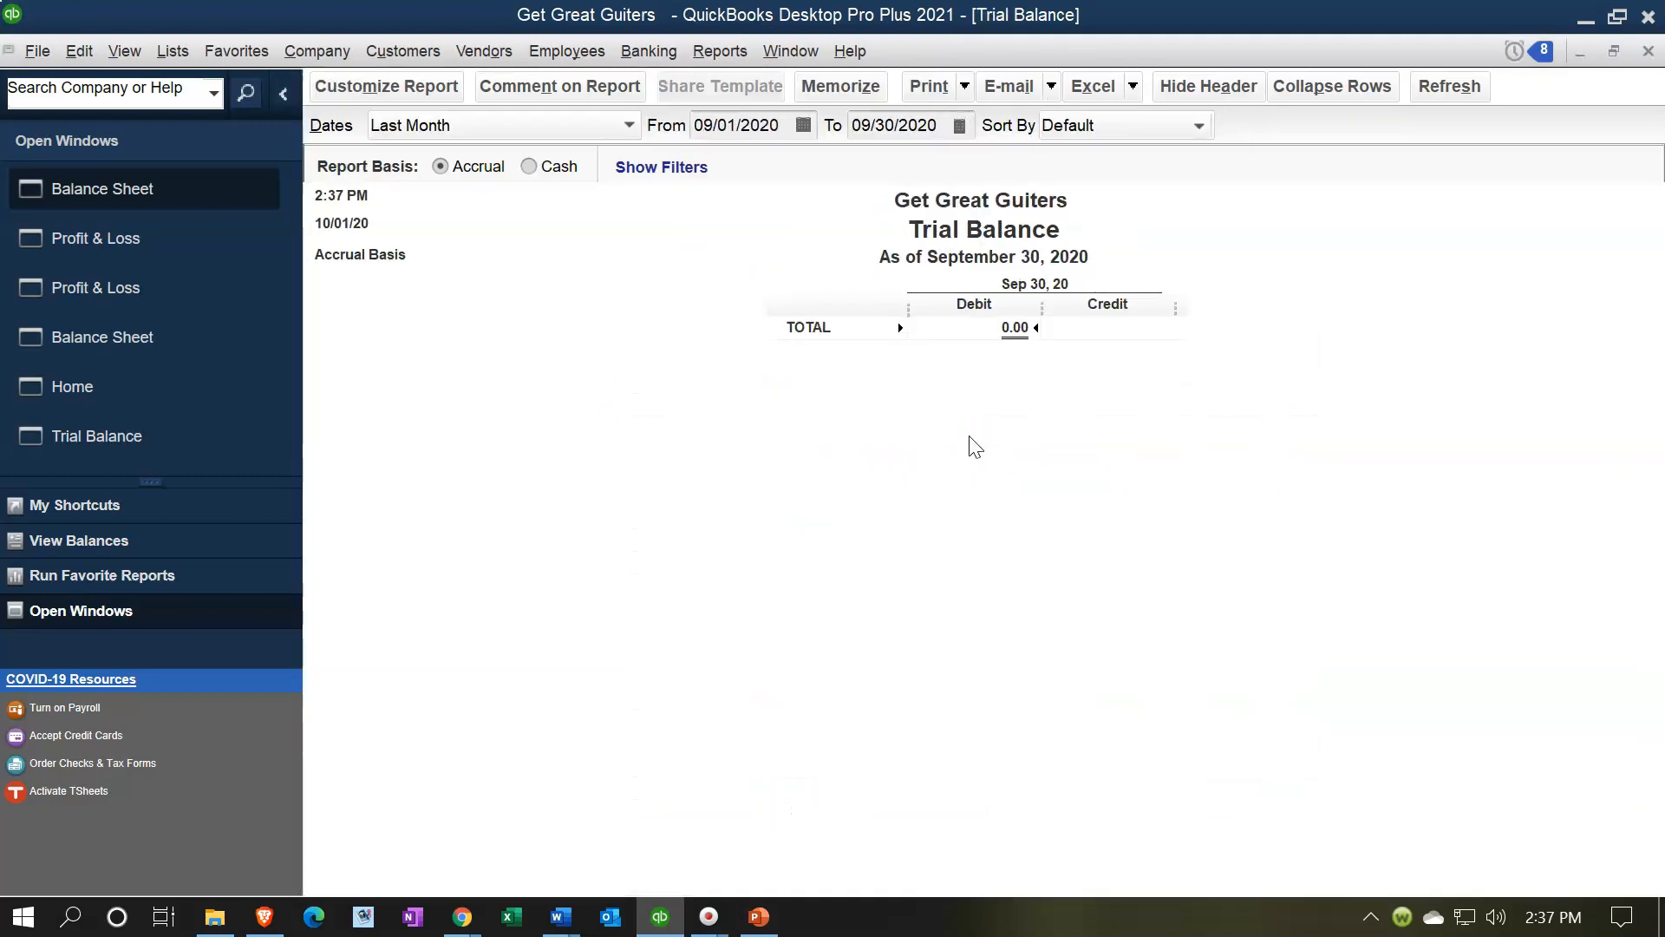
pyautogui.press('Tab')
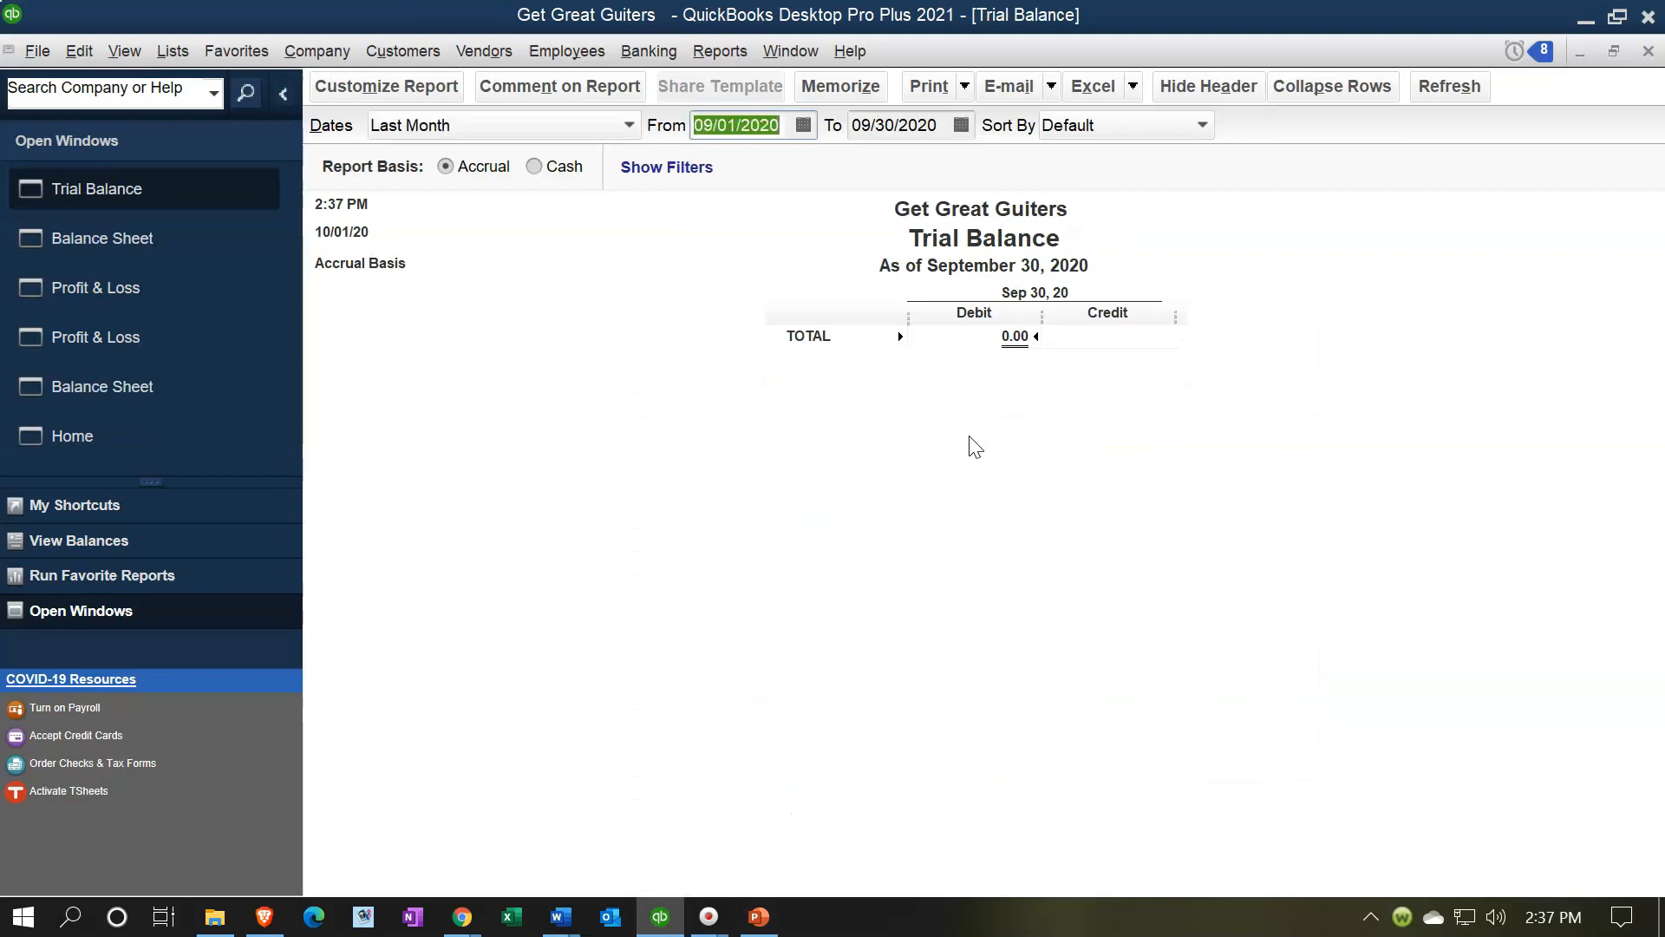
# Set the Trial Balance report's date range from 01/01/2021 to 02/28/2021
pyautogui.write('0101')
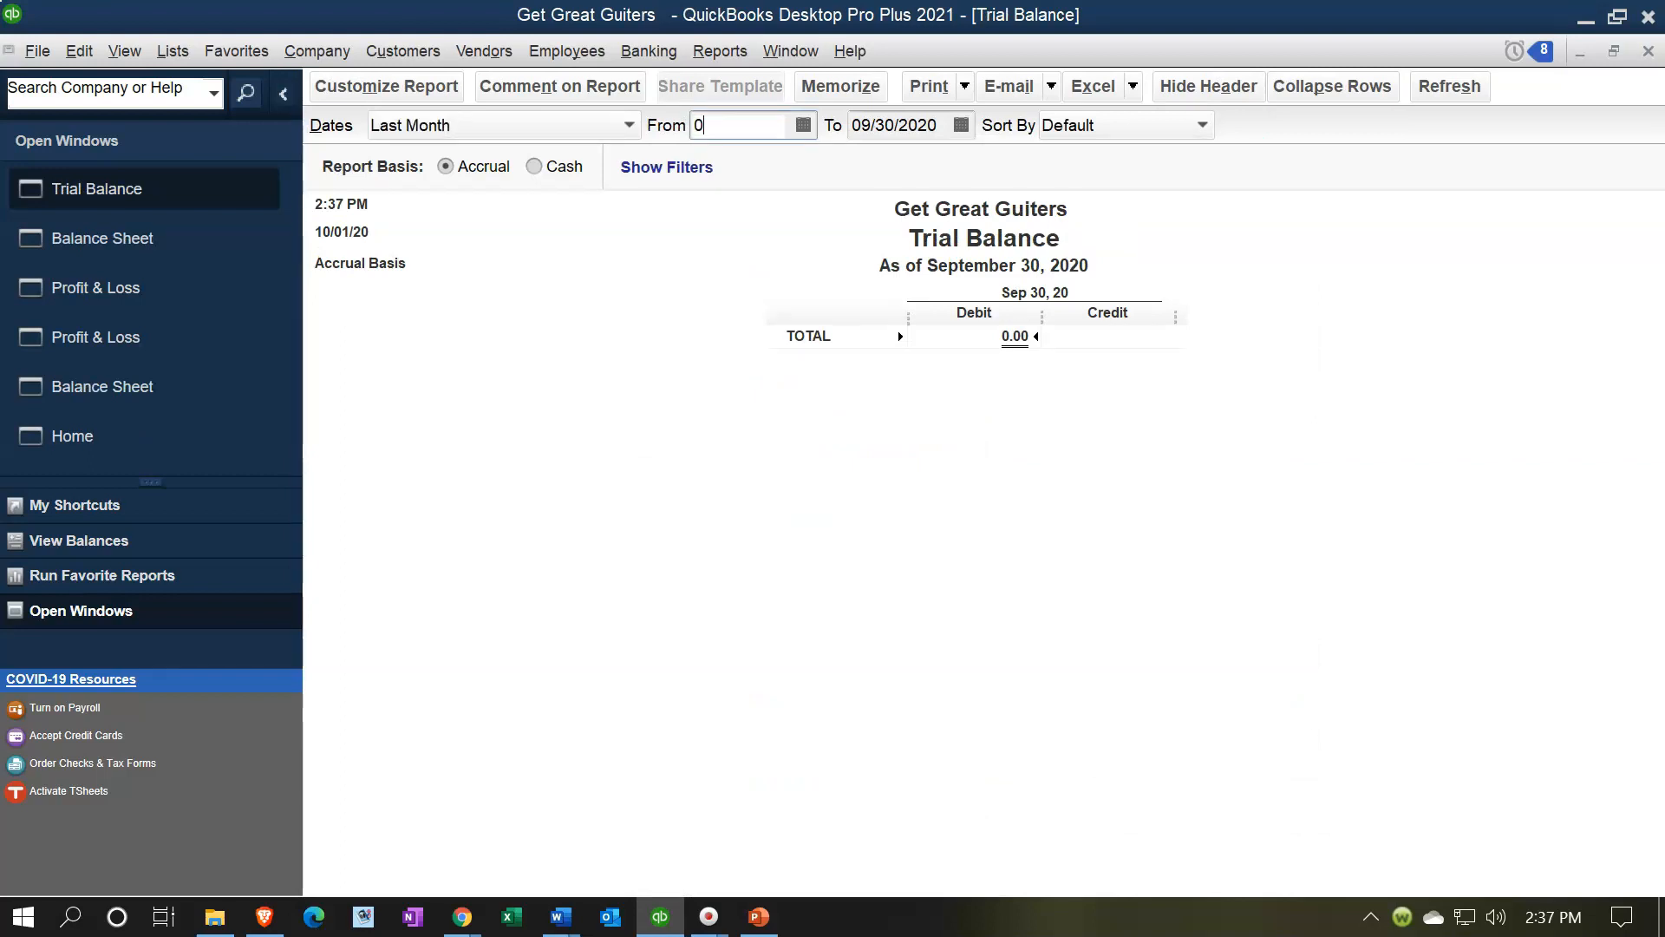
pyautogui.press('BackSpace')
pyautogui.press('BackSpace')
pyautogui.press('BackSpace')
pyautogui.press('BackSpace')
pyautogui.write('010121')
pyautogui.press('Tab')
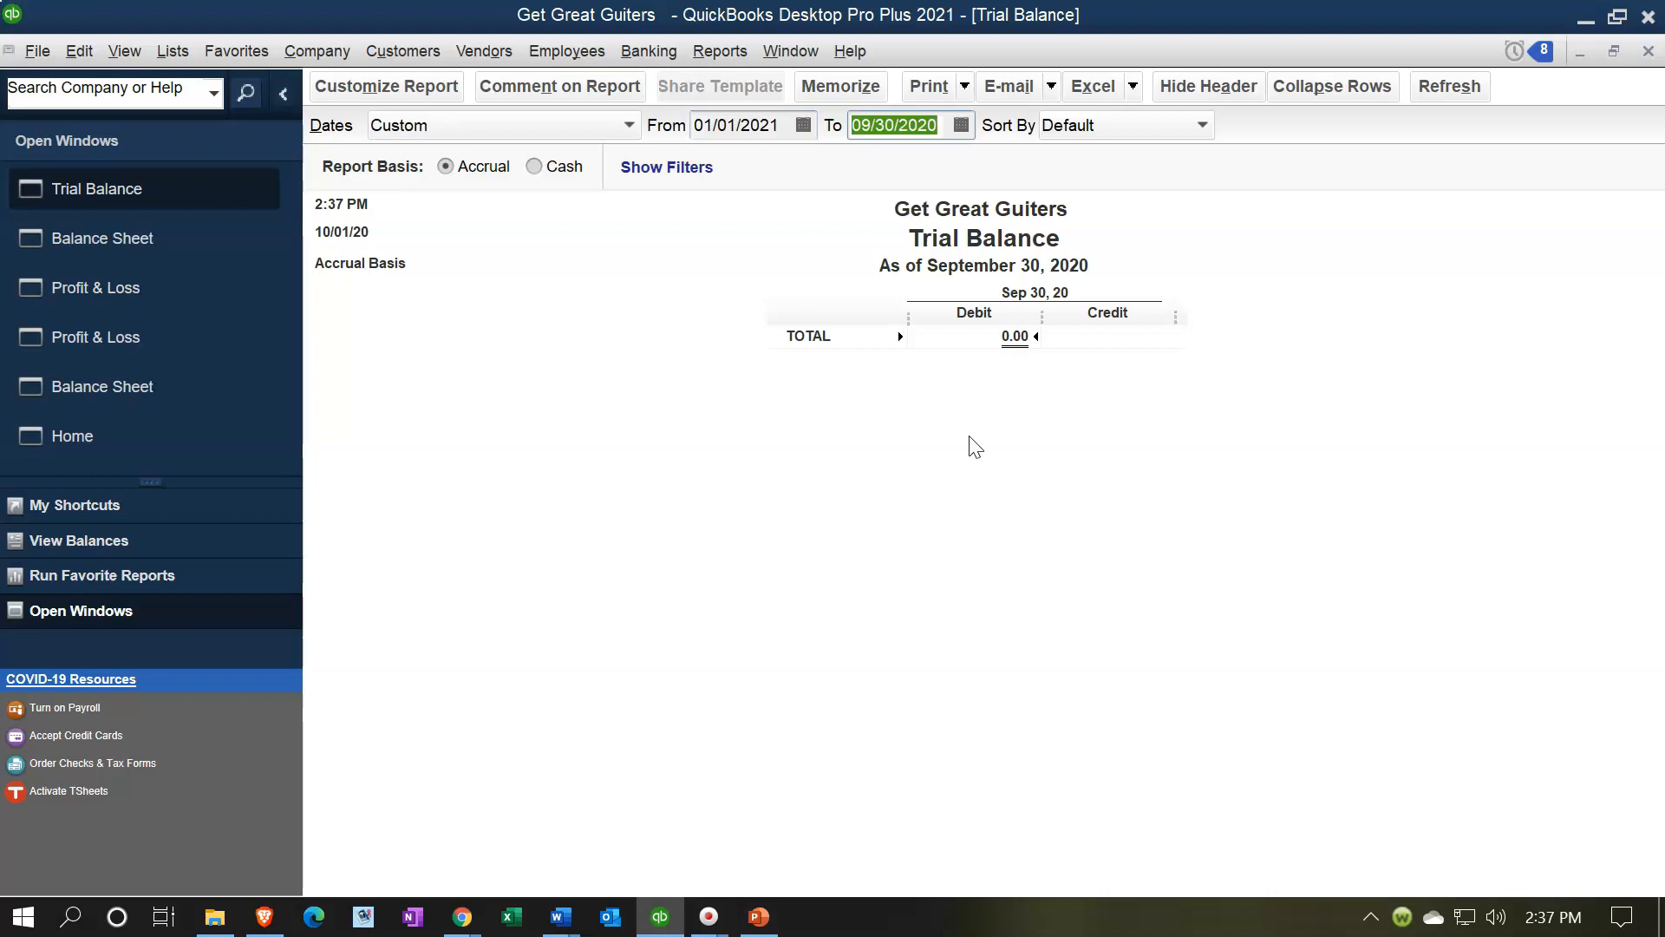
pyautogui.write('022821')
pyautogui.press('Tab')
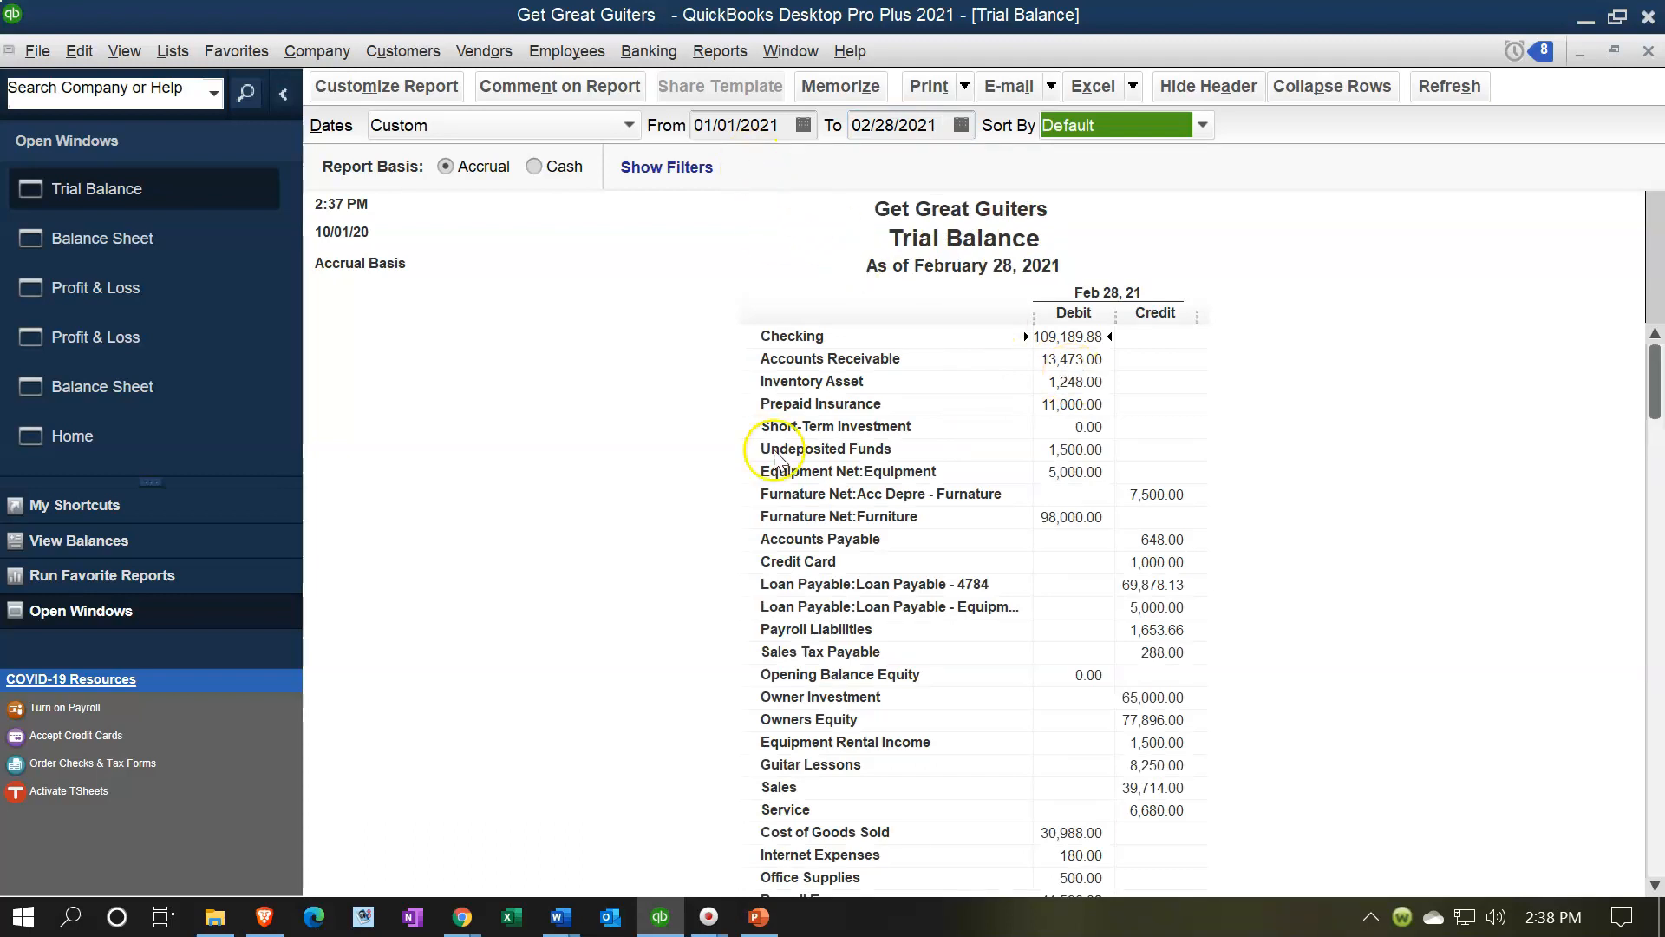
# Remove the date prepared, time prepared and report basis from the Trial Balance's header
pyautogui.scroll(-2, 761, 585)
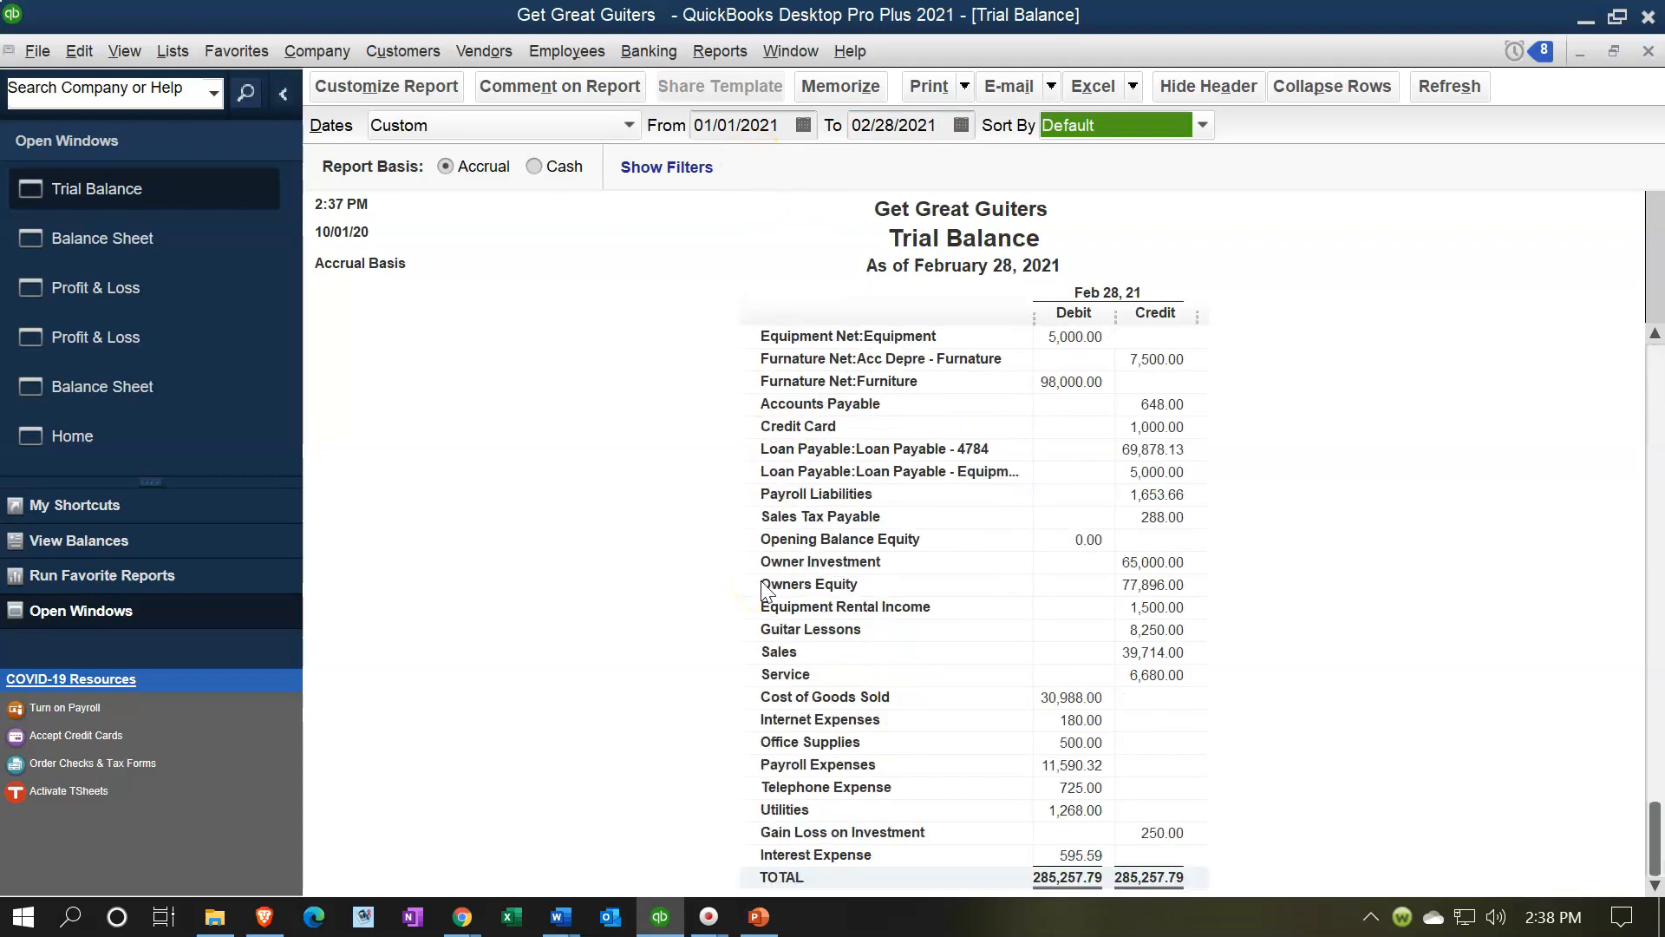
pyautogui.click(1008, 729)
pyautogui.scroll(2, 1010, 731)
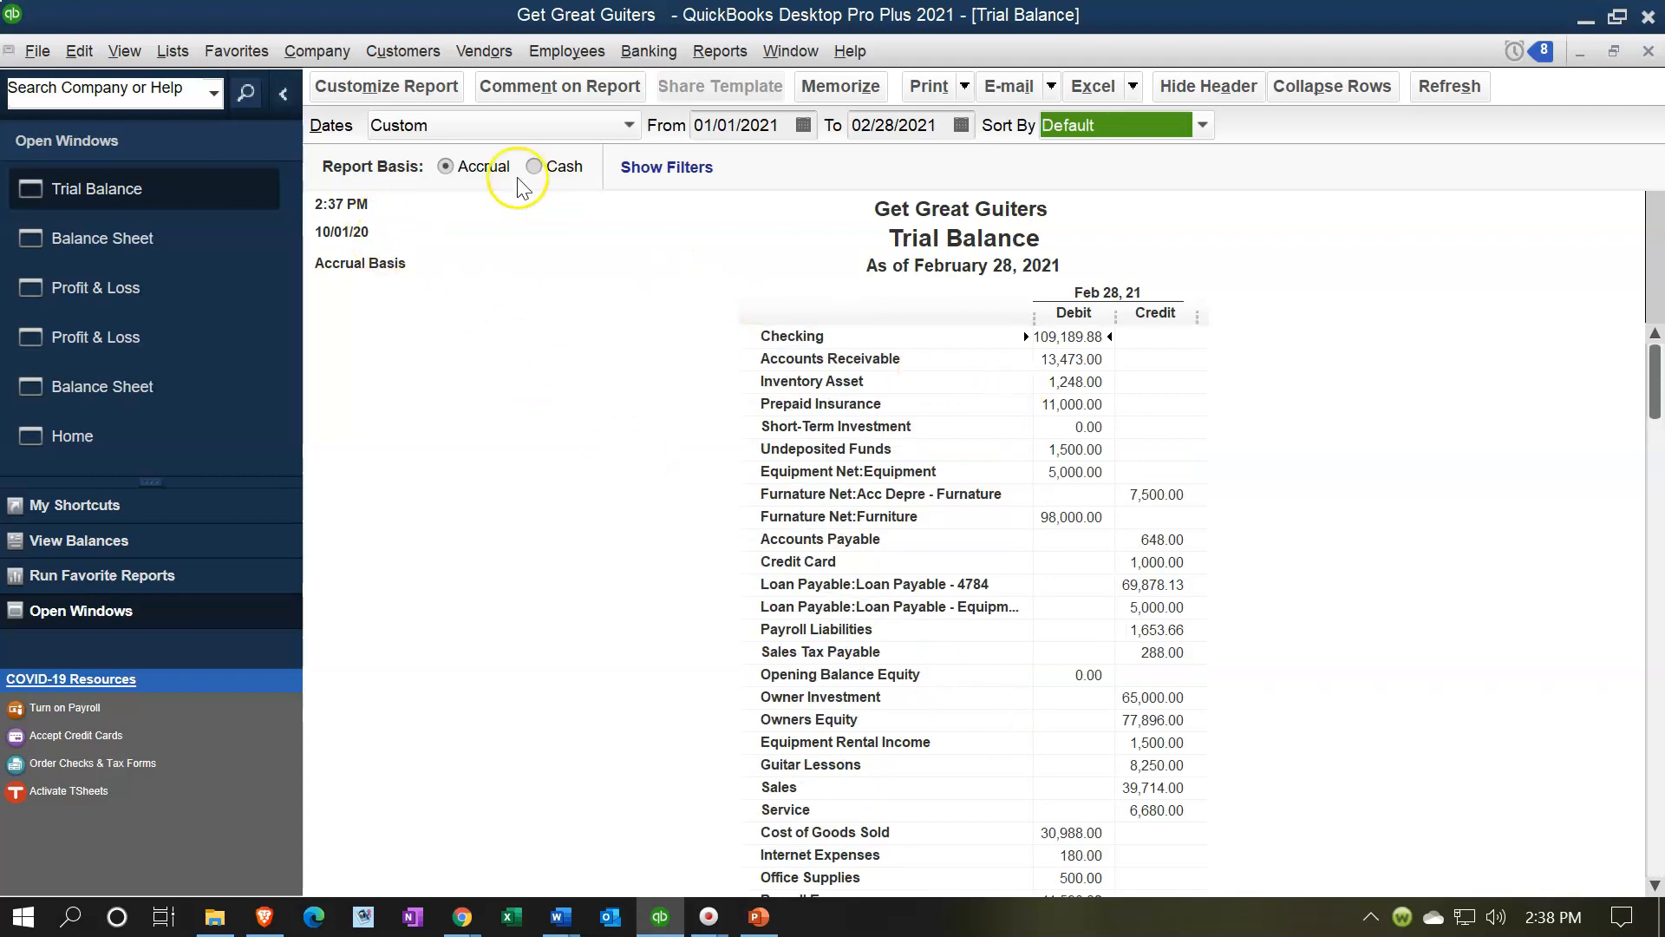
pyautogui.click(417, 84)
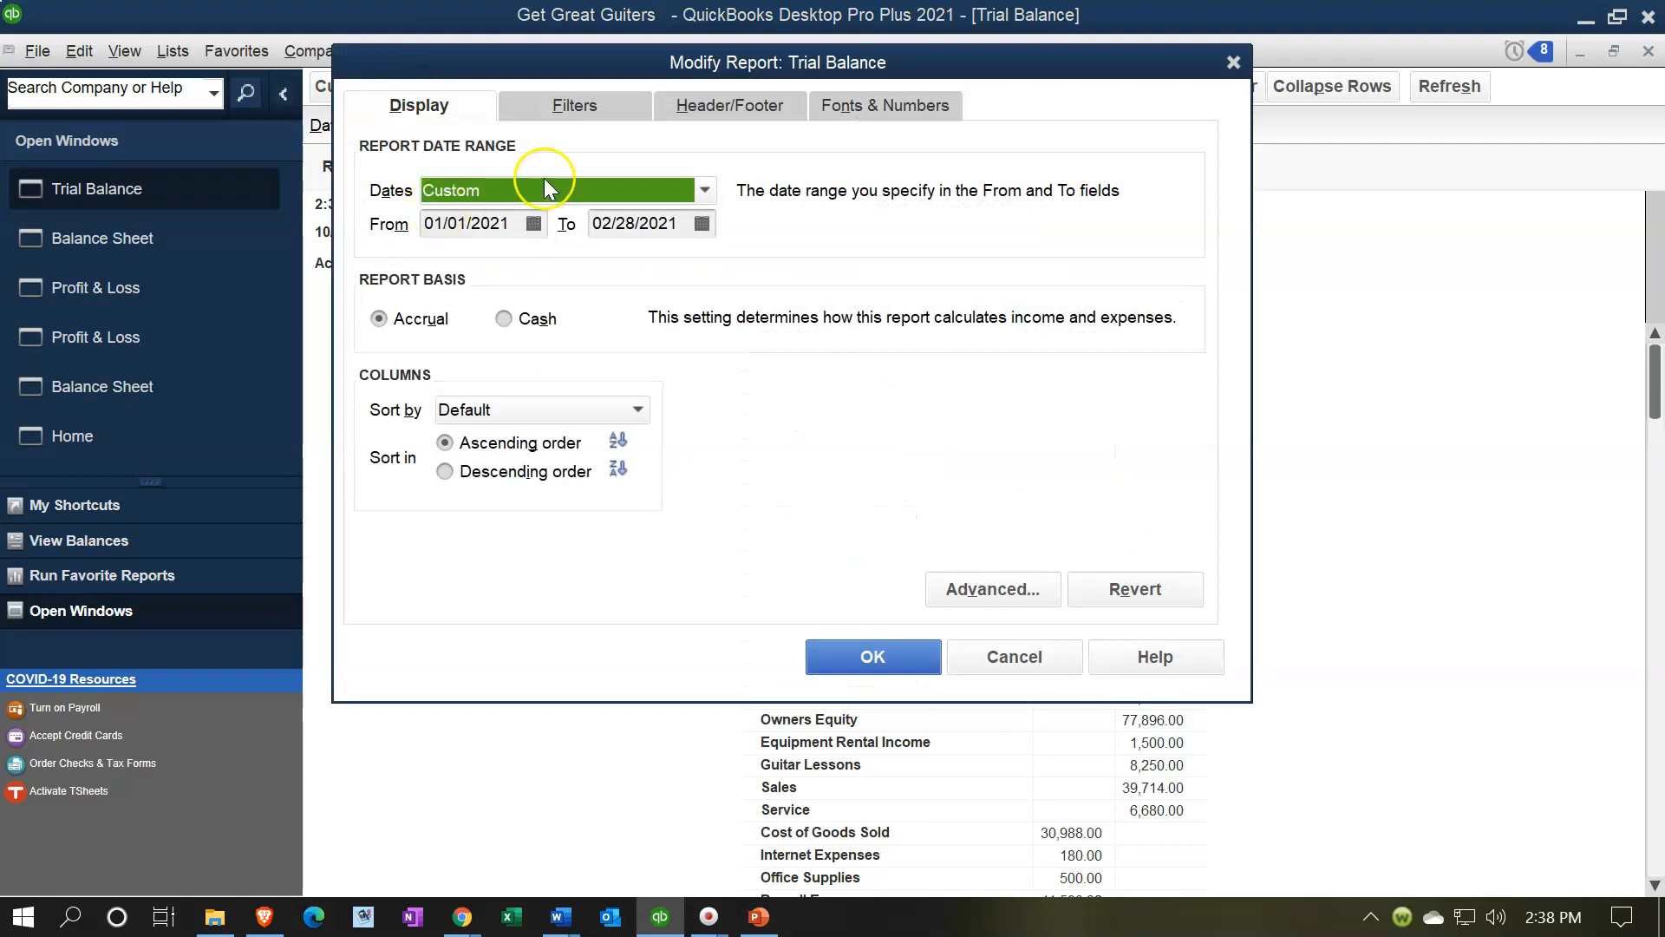
pyautogui.click(708, 108)
pyautogui.click(381, 306)
pyautogui.click(380, 345)
pyautogui.click(379, 381)
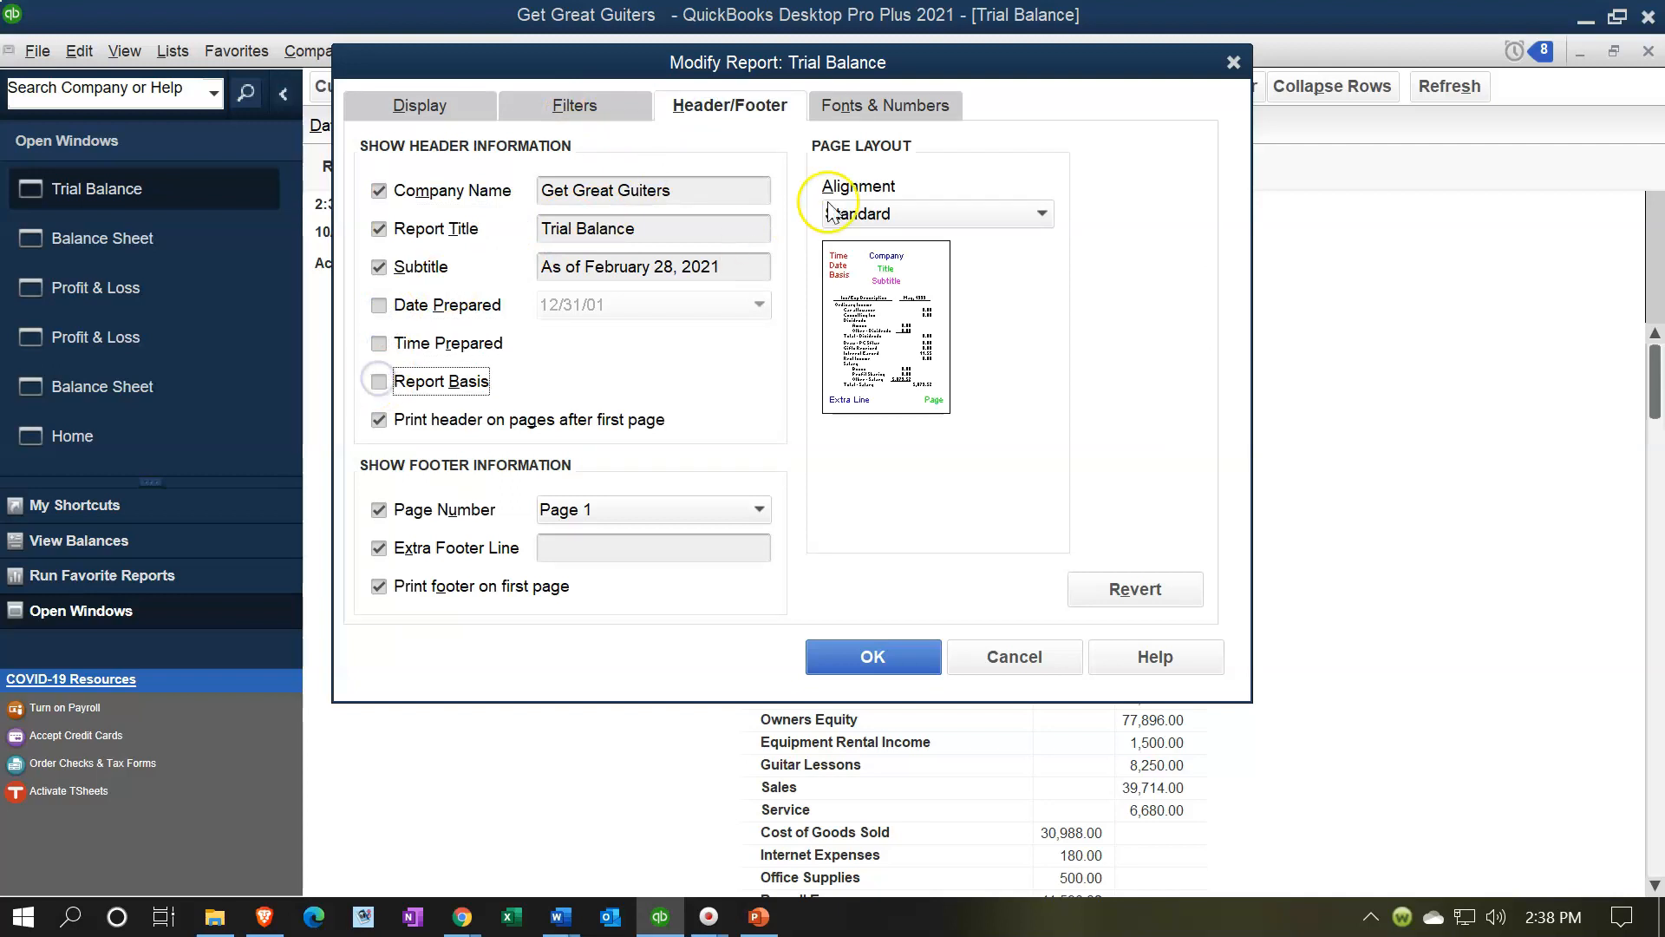
# Format the Trial Balance's negative numbers in bright red parentheses, show all numbers without cents, and apply the changes
pyautogui.click(871, 108)
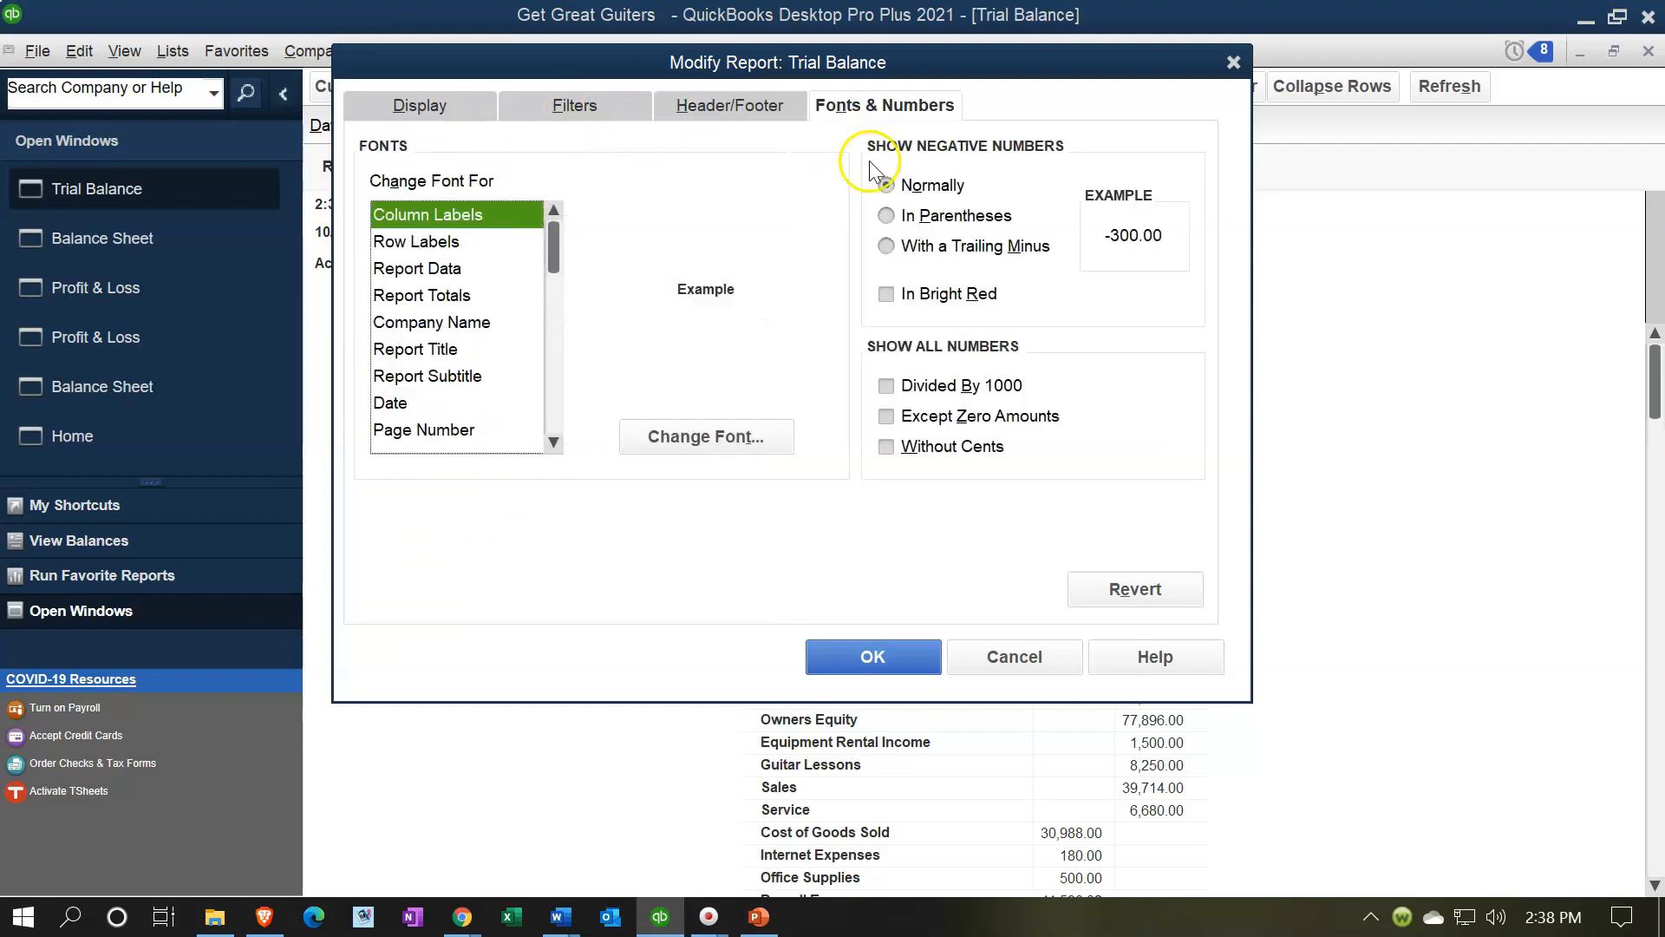
pyautogui.click(885, 215)
pyautogui.click(886, 293)
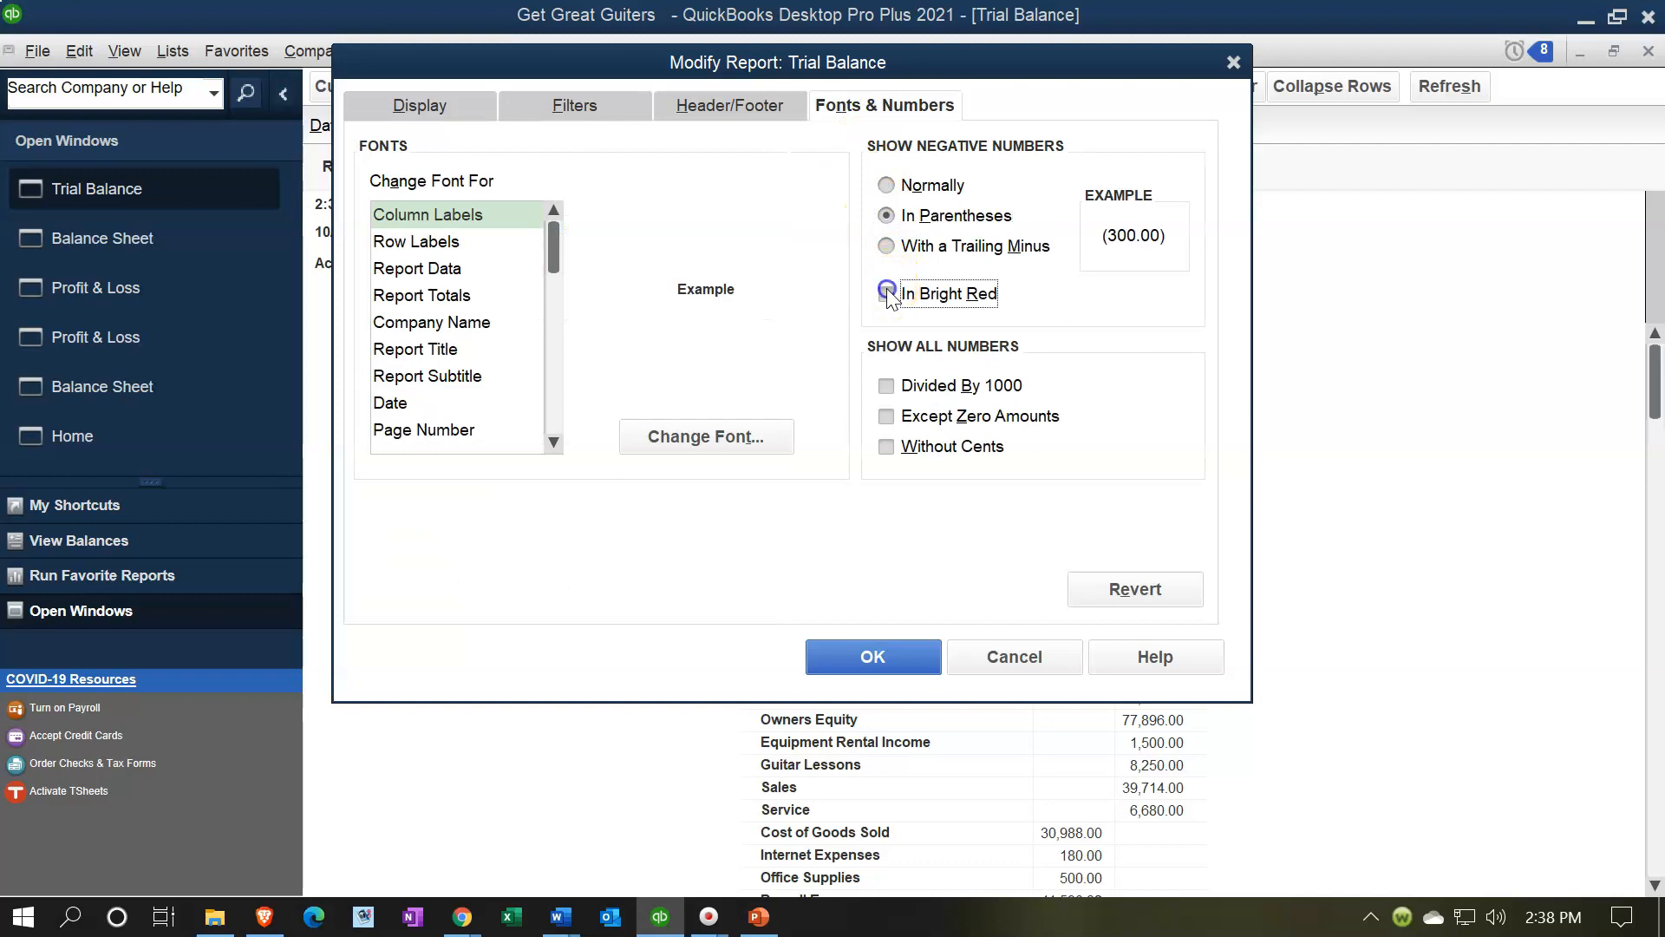
pyautogui.click(886, 445)
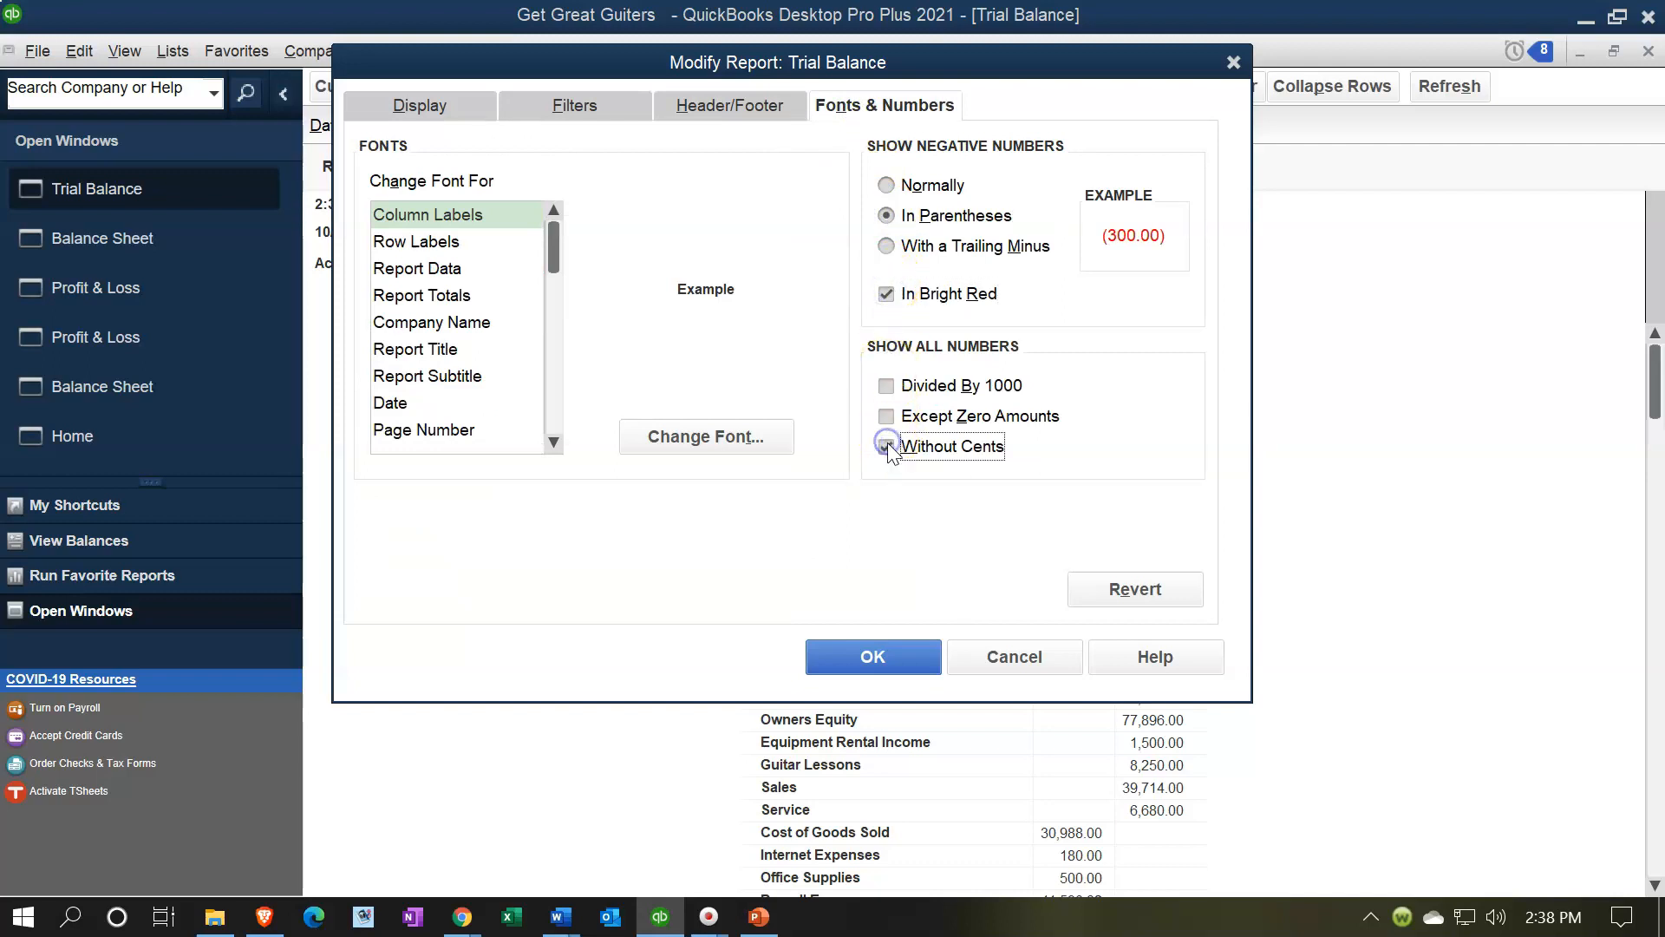
pyautogui.click(875, 657)
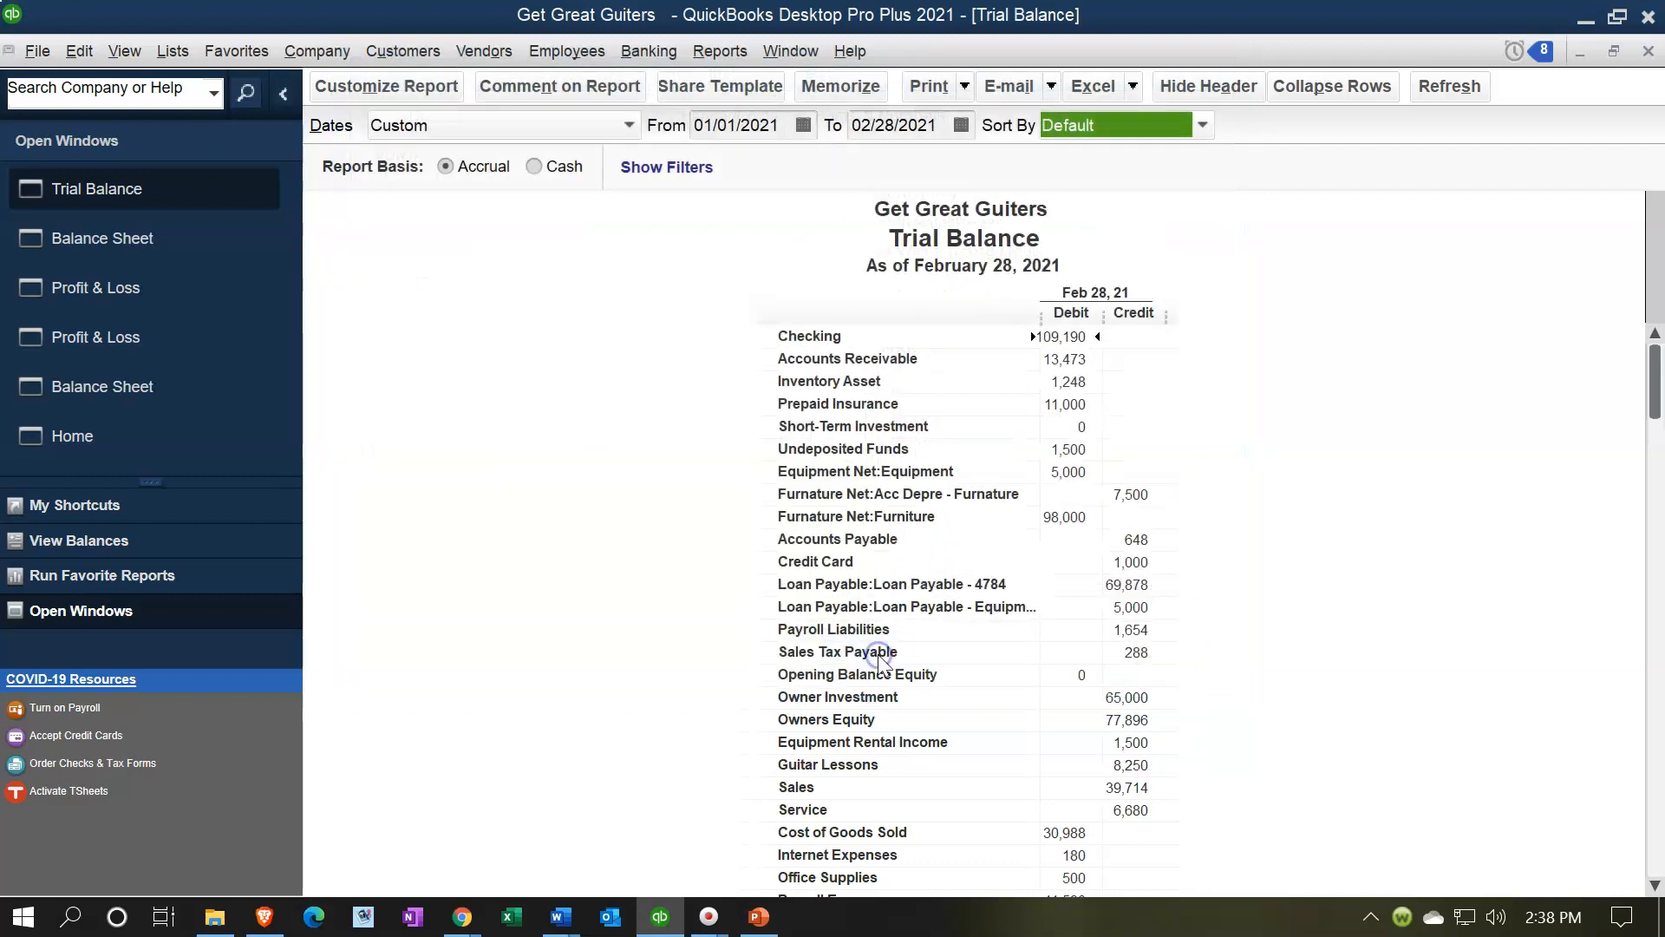
# Open the Transaction List by Date report from the accountant and tax reports
pyautogui.scroll(-2, 679, 615)
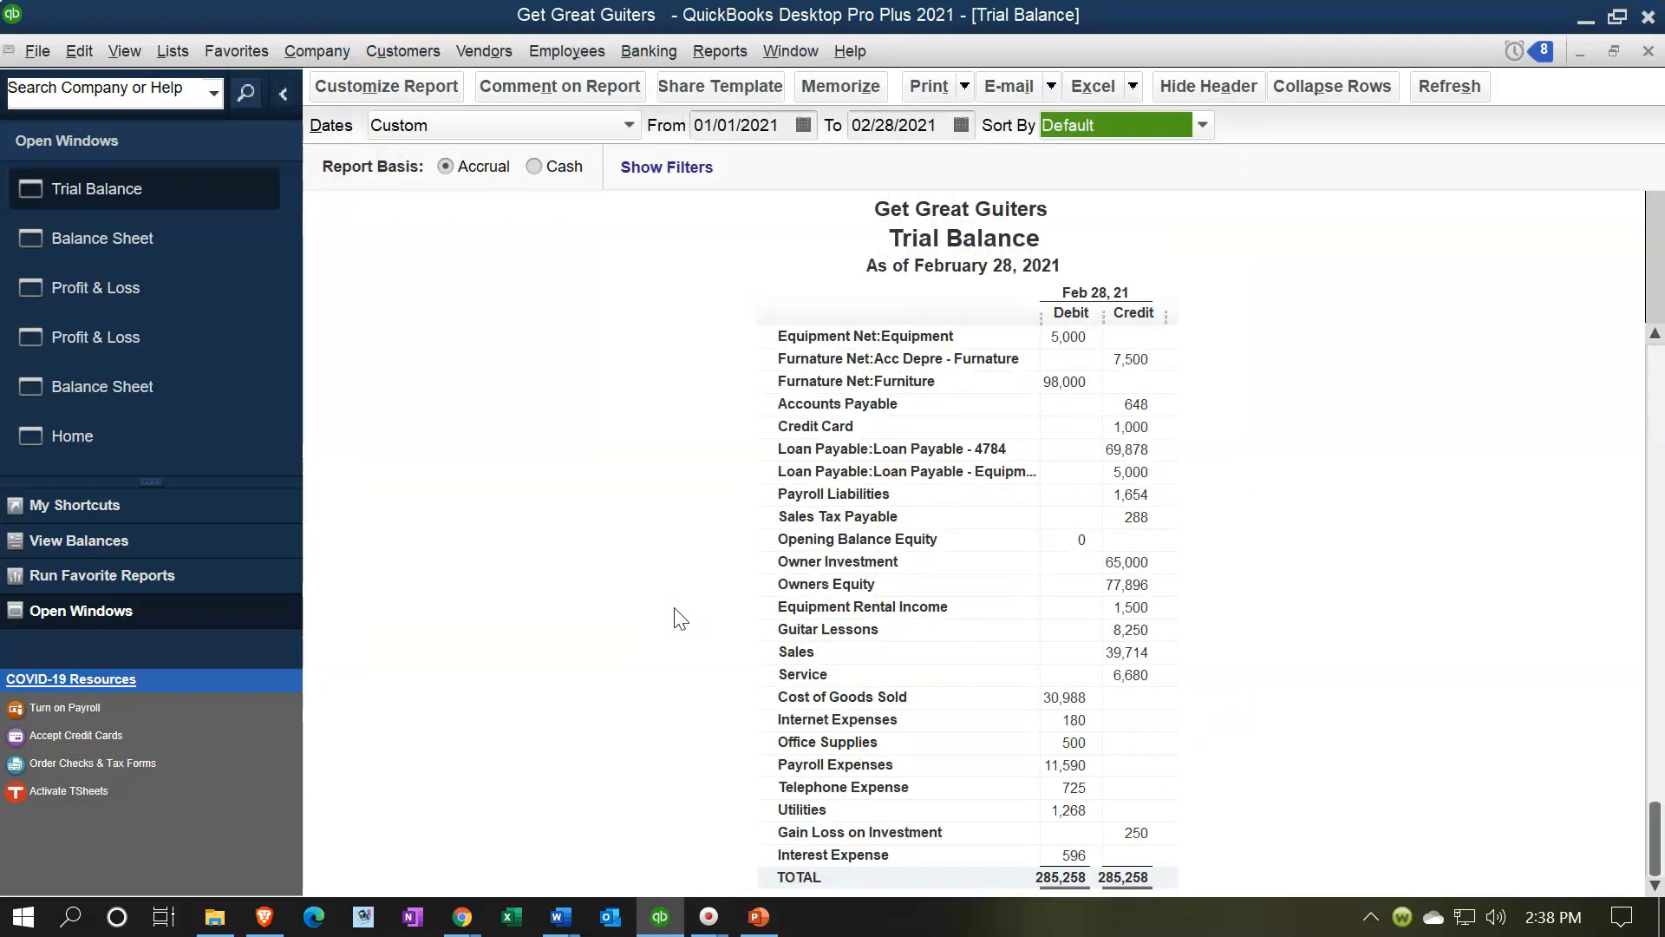
pyautogui.scroll(2, 680, 617)
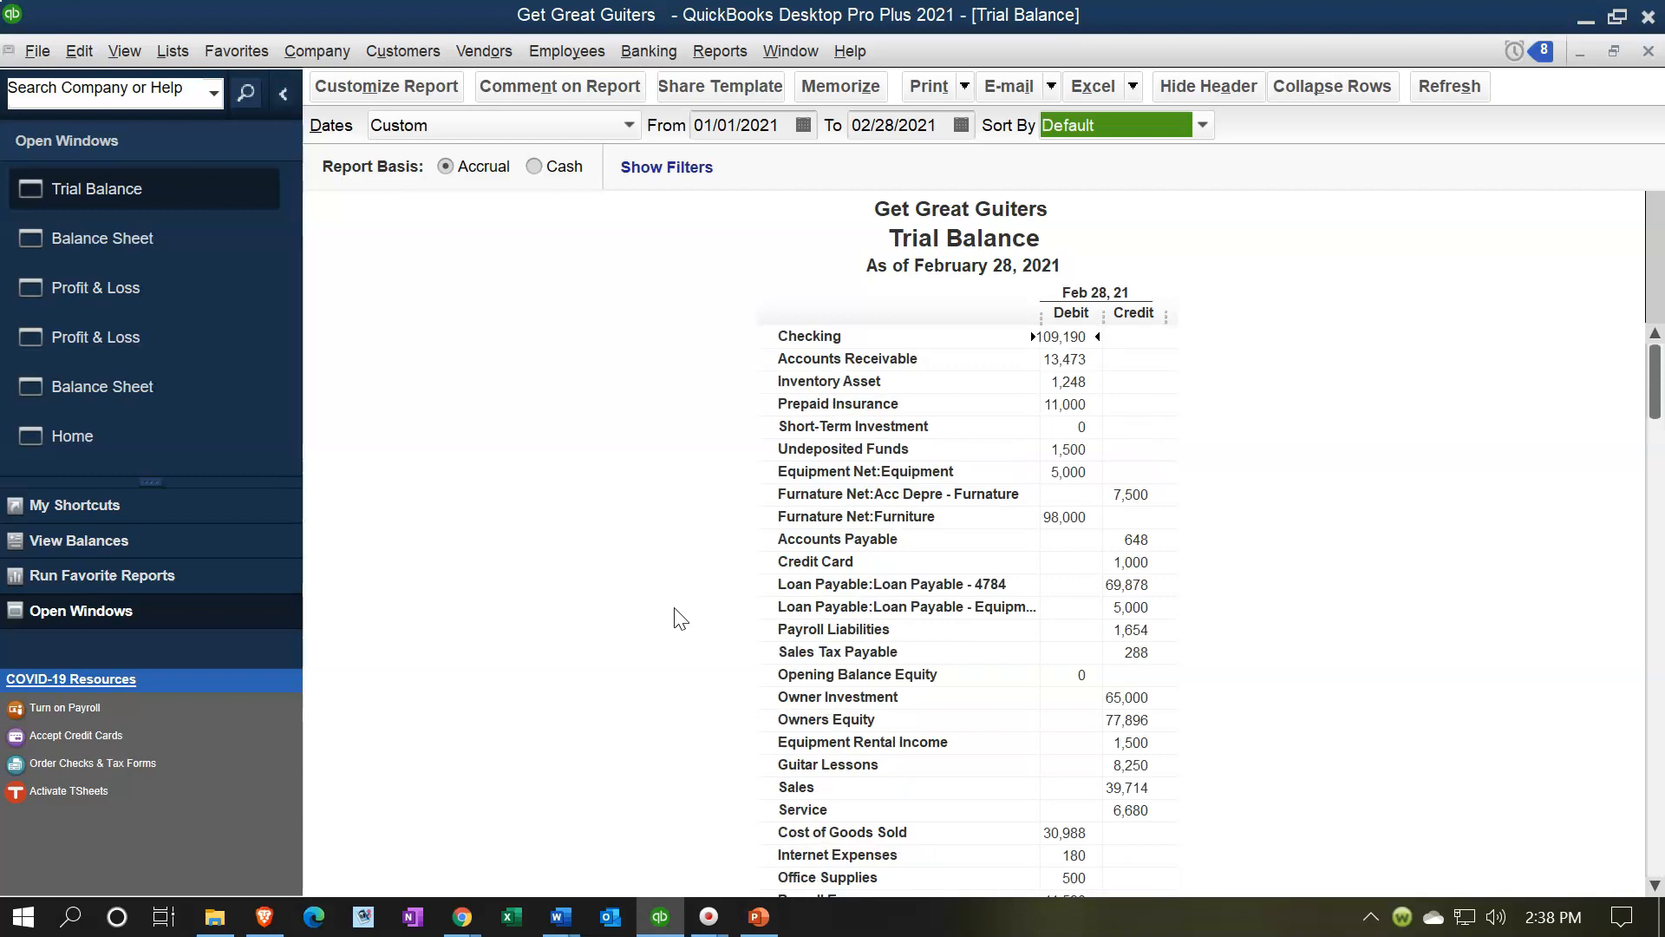
pyautogui.scroll(-2, 680, 619)
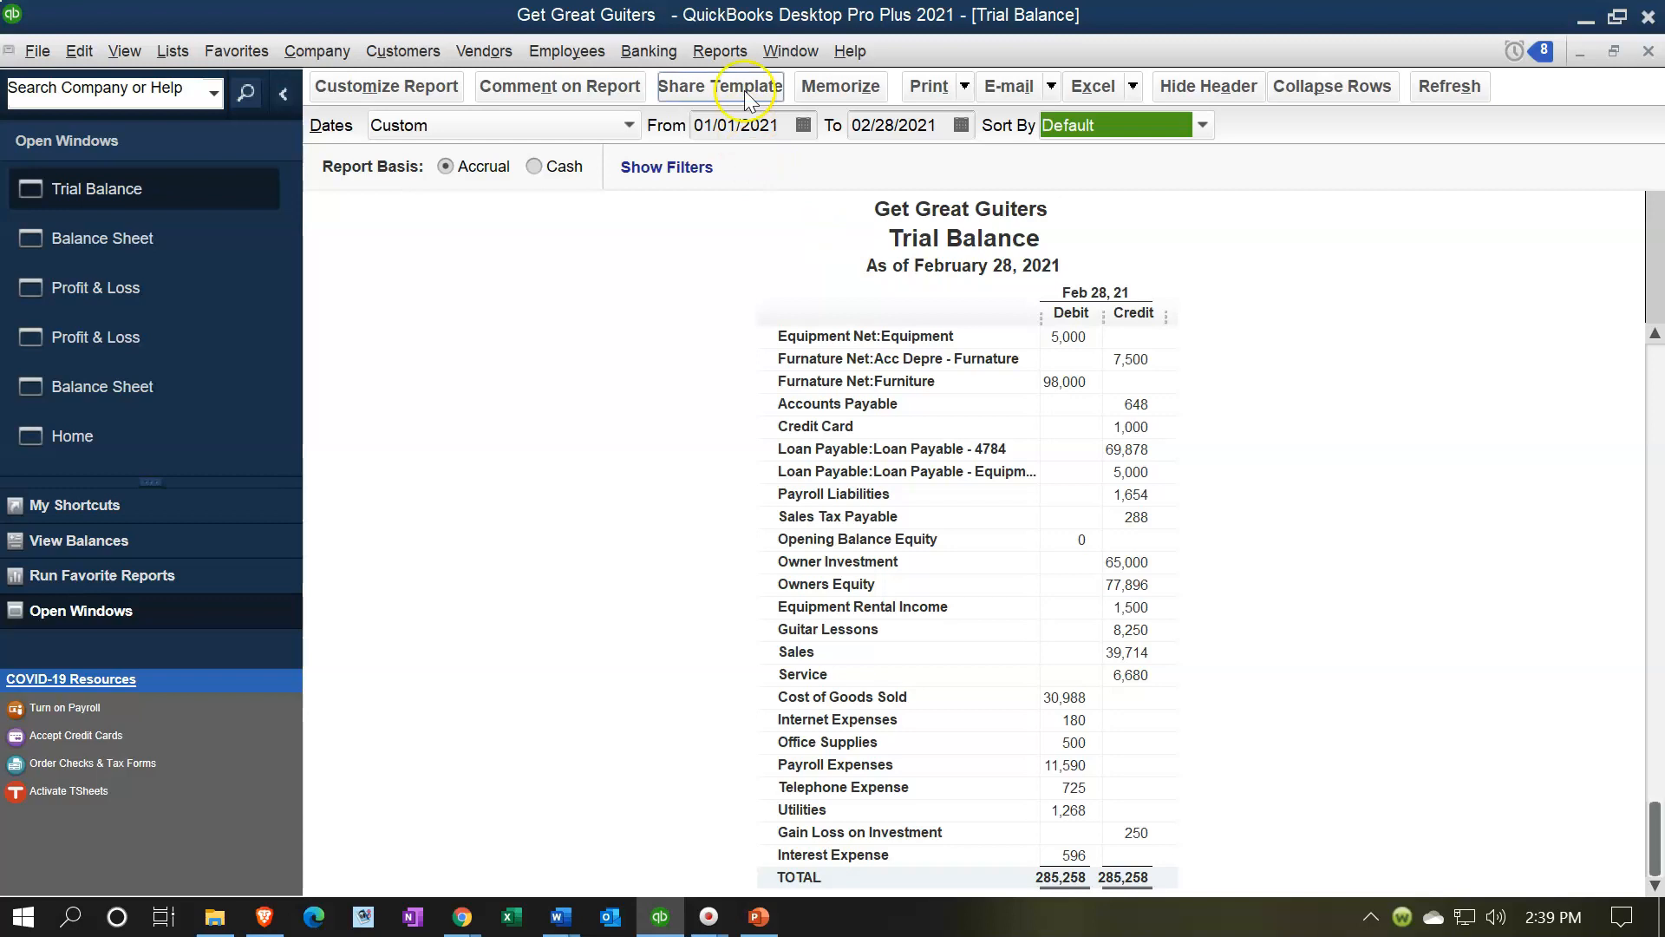
pyautogui.click(718, 54)
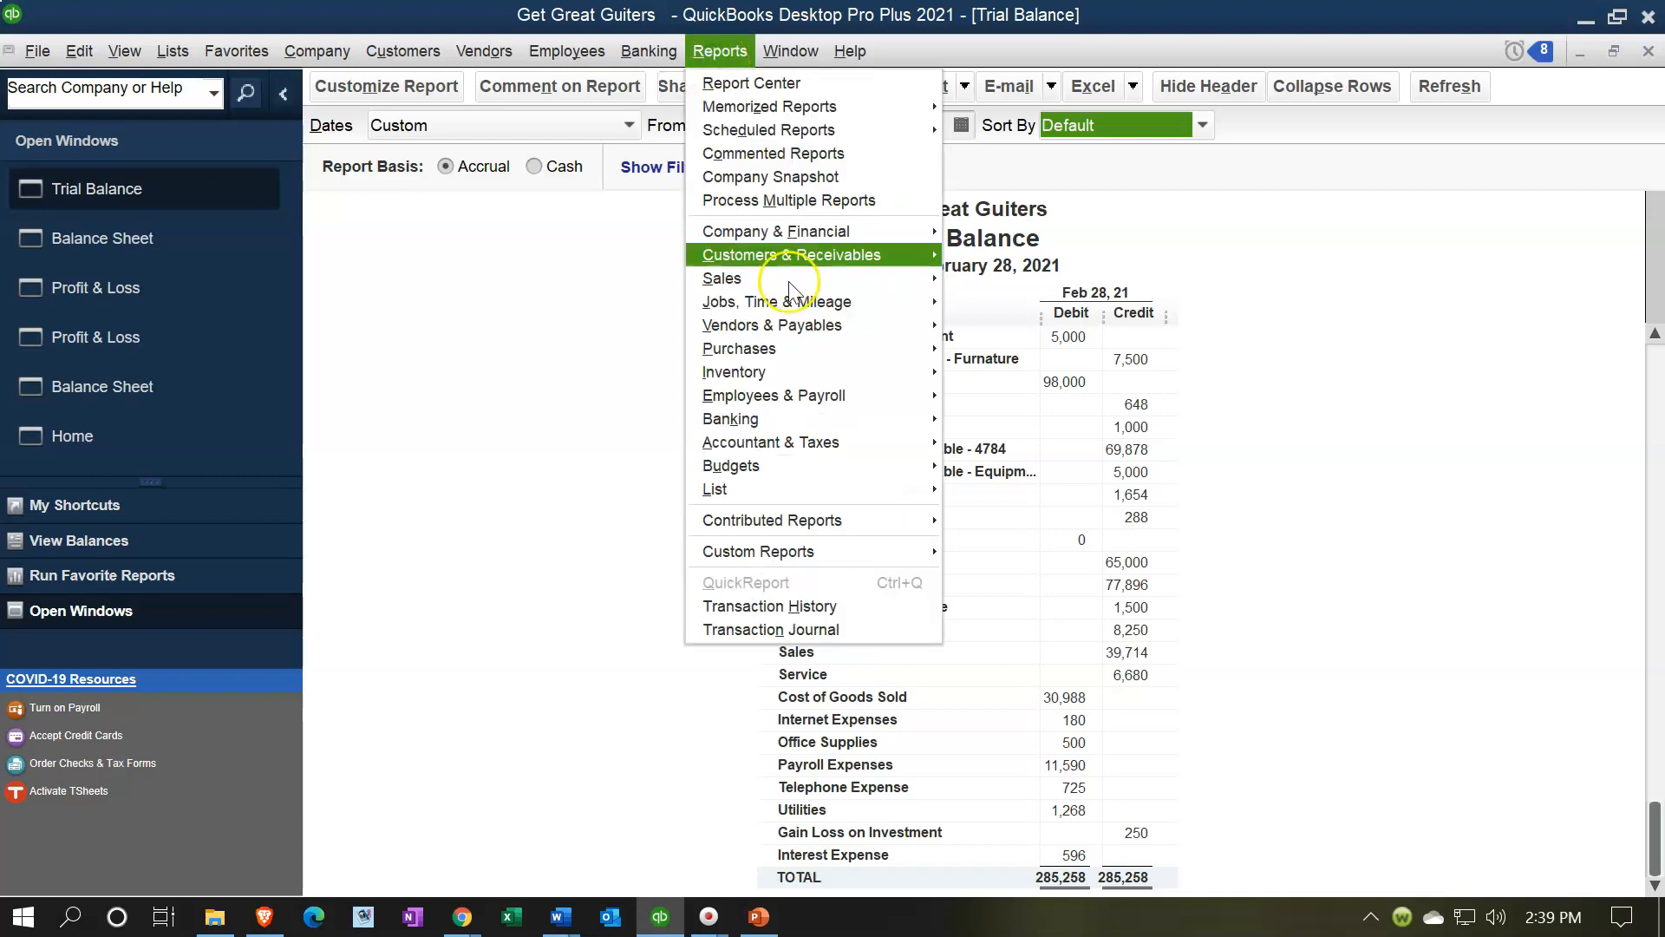
pyautogui.moveTo(876, 447)
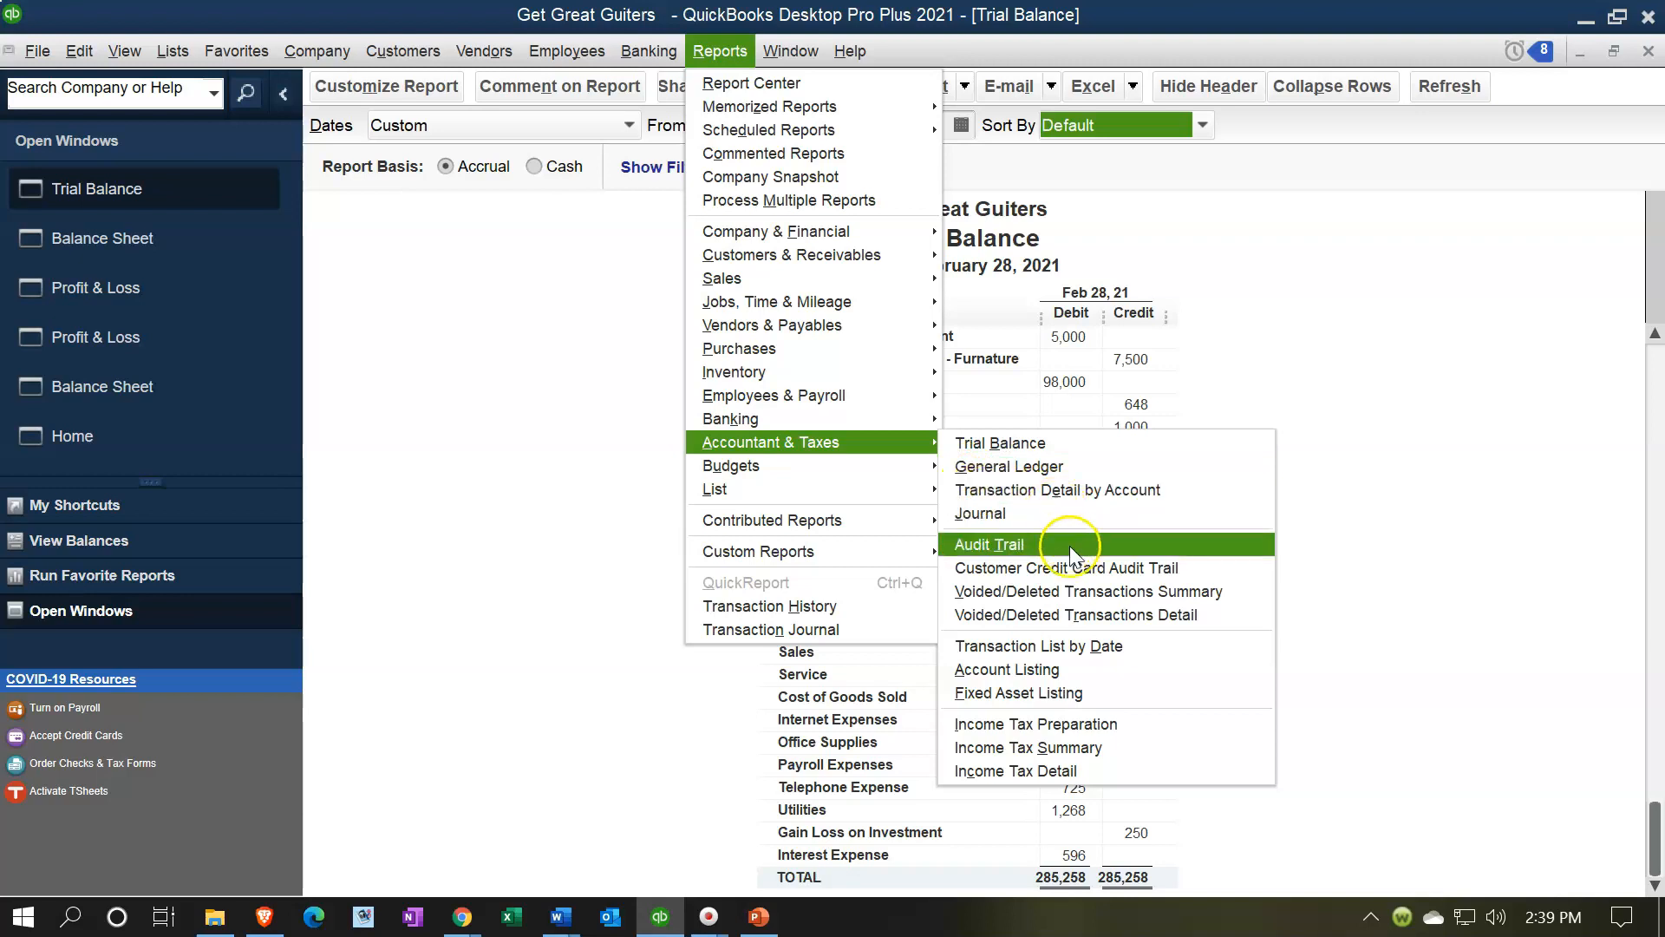
pyautogui.click(1111, 648)
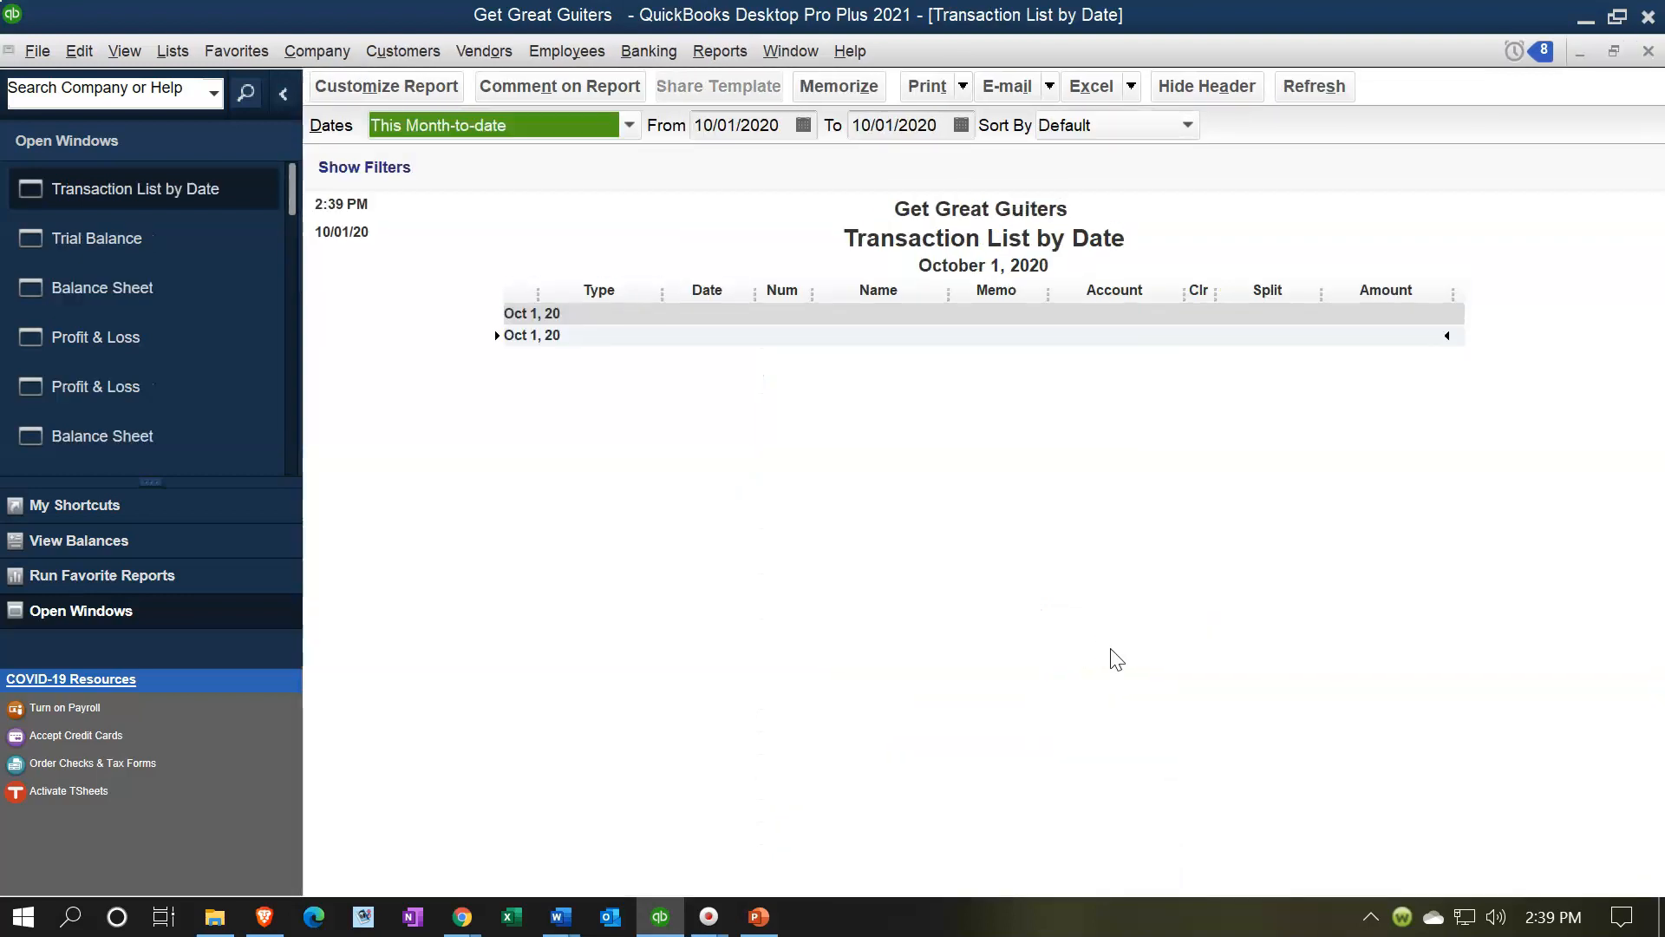
# Set the Transaction List by Date report's date range from 02/01/2021 to 02/28/2021
pyautogui.press('Tab')
pyautogui.write('02')
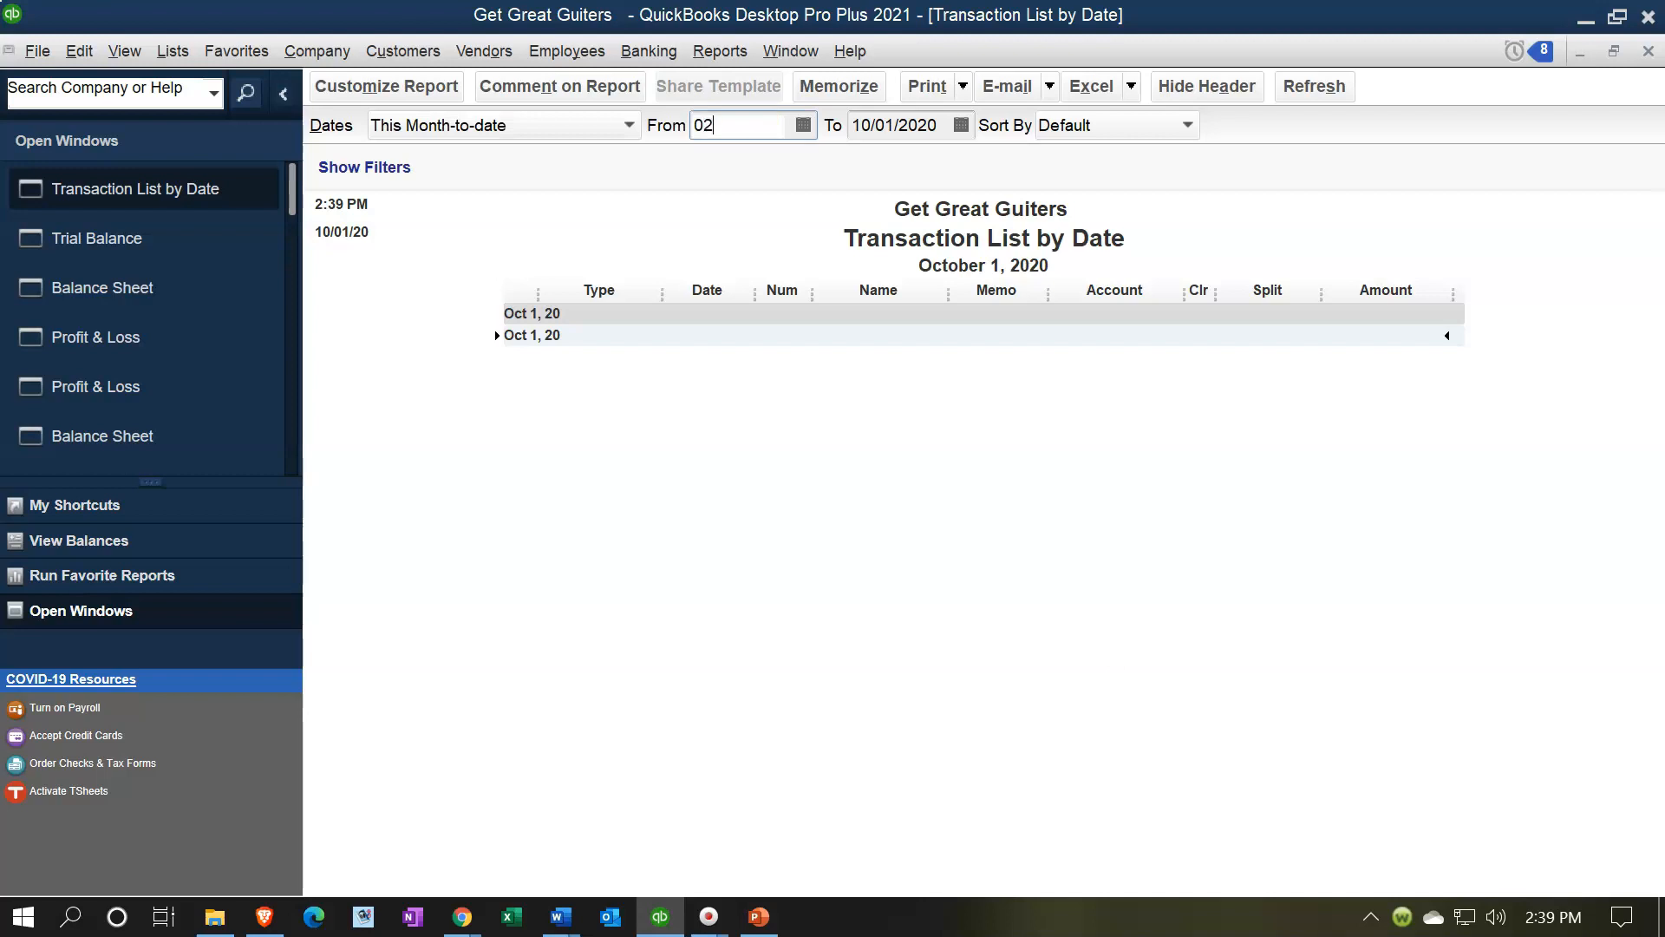
pyautogui.write('/01/2021')
pyautogui.press('Tab')
pyautogui.write('022821')
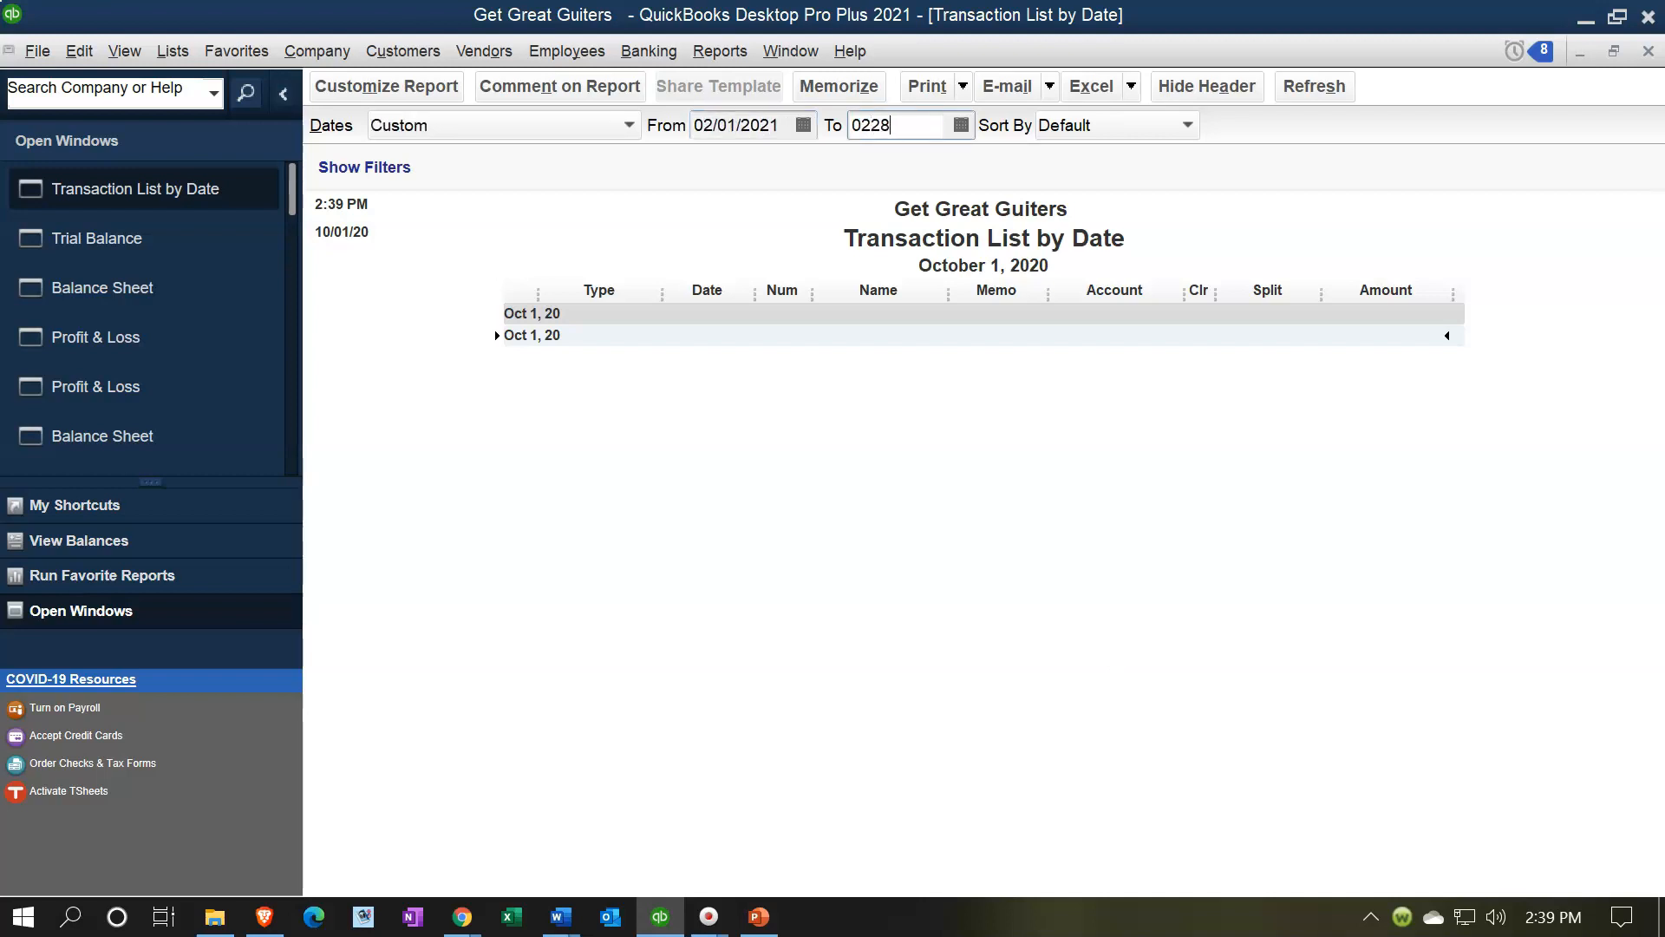
pyautogui.press('Tab')
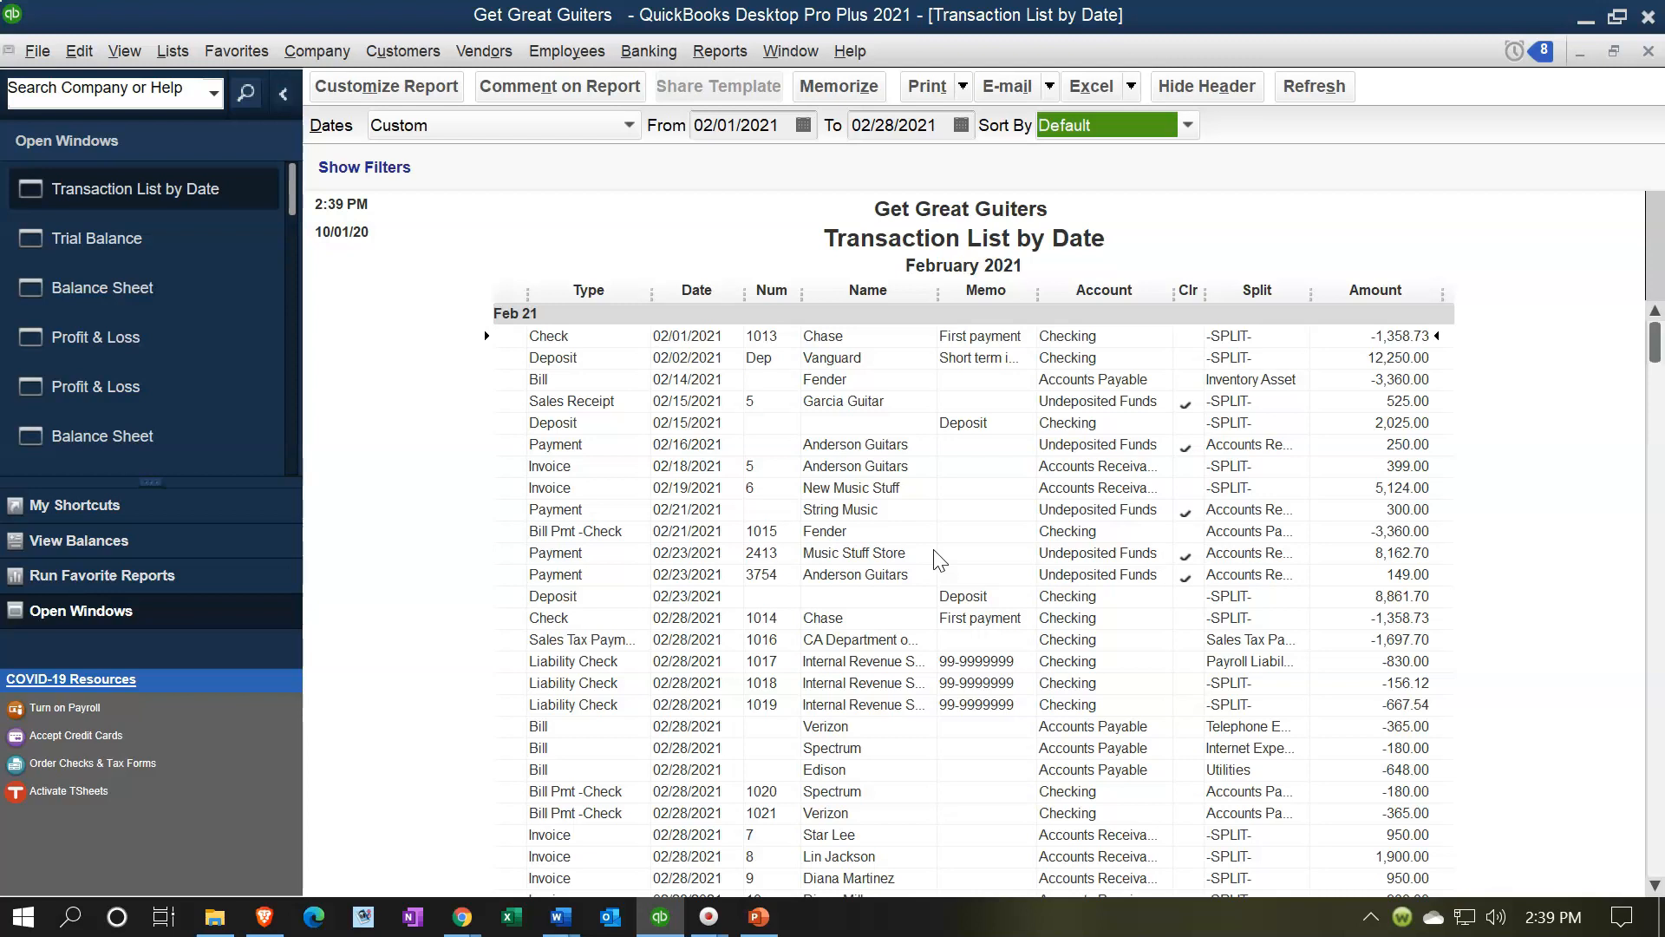
# Review the February transactions in the Transaction List by Date, including their types, dates, names, accounts and amounts
pyautogui.click(1396, 346)
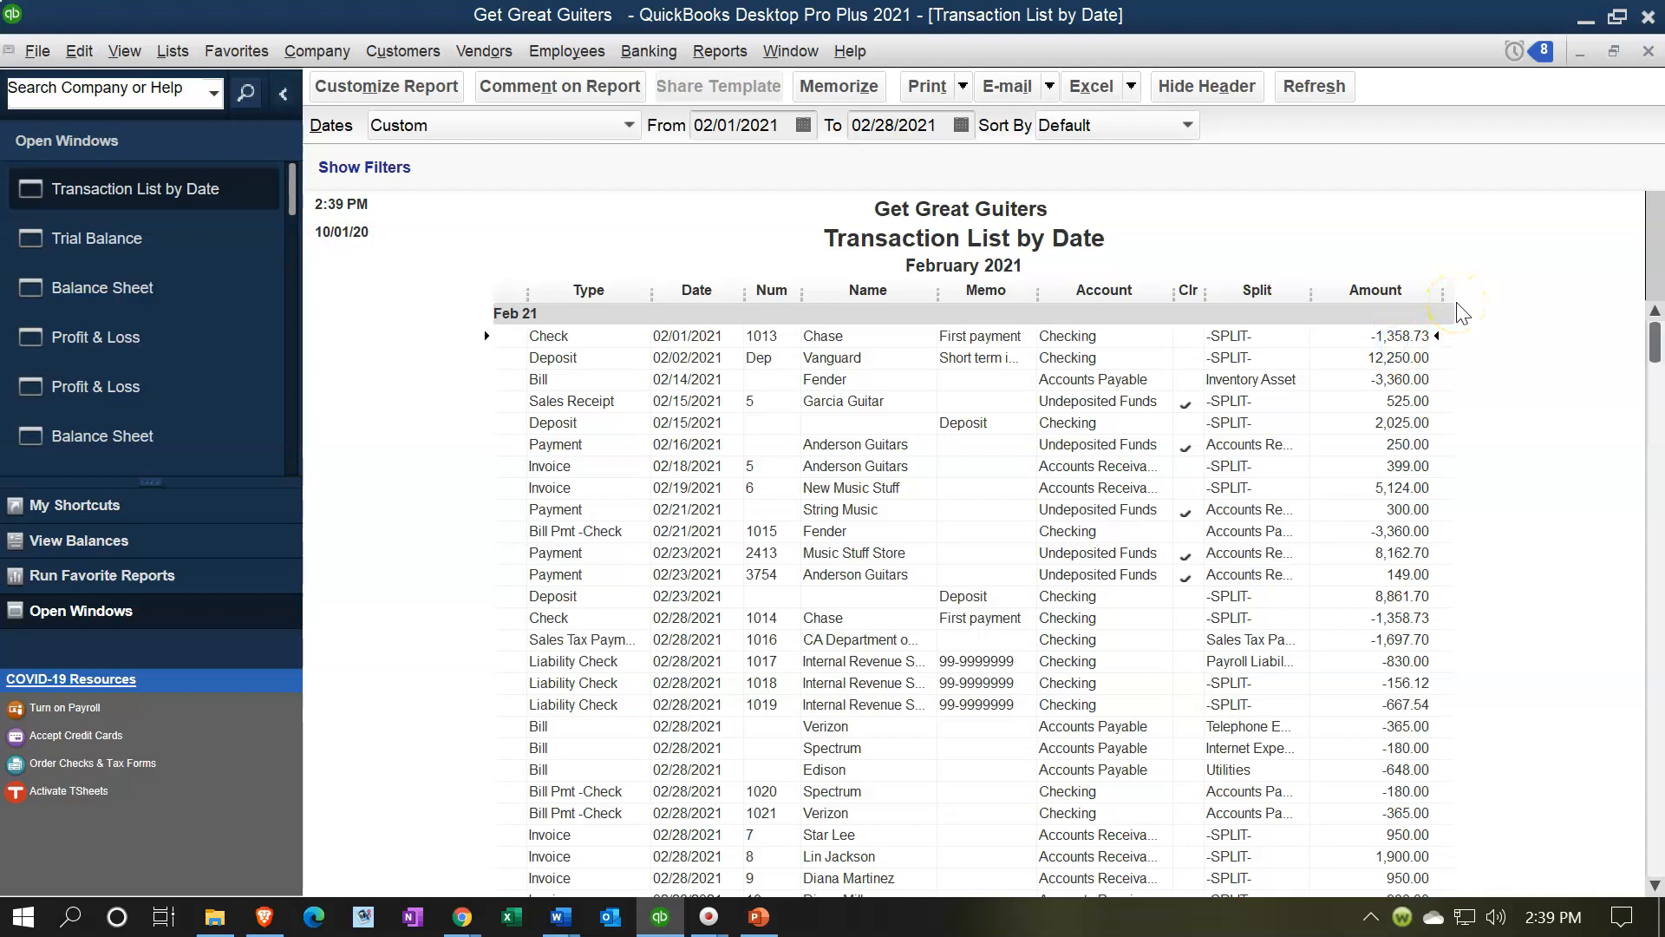
pyautogui.press('Down')
pyautogui.press('Down')
pyautogui.press('Down')
pyautogui.press('Down')
pyautogui.press('Down')
pyautogui.press('Down')
pyautogui.click(1487, 429)
pyautogui.scroll(-1, 1481, 532)
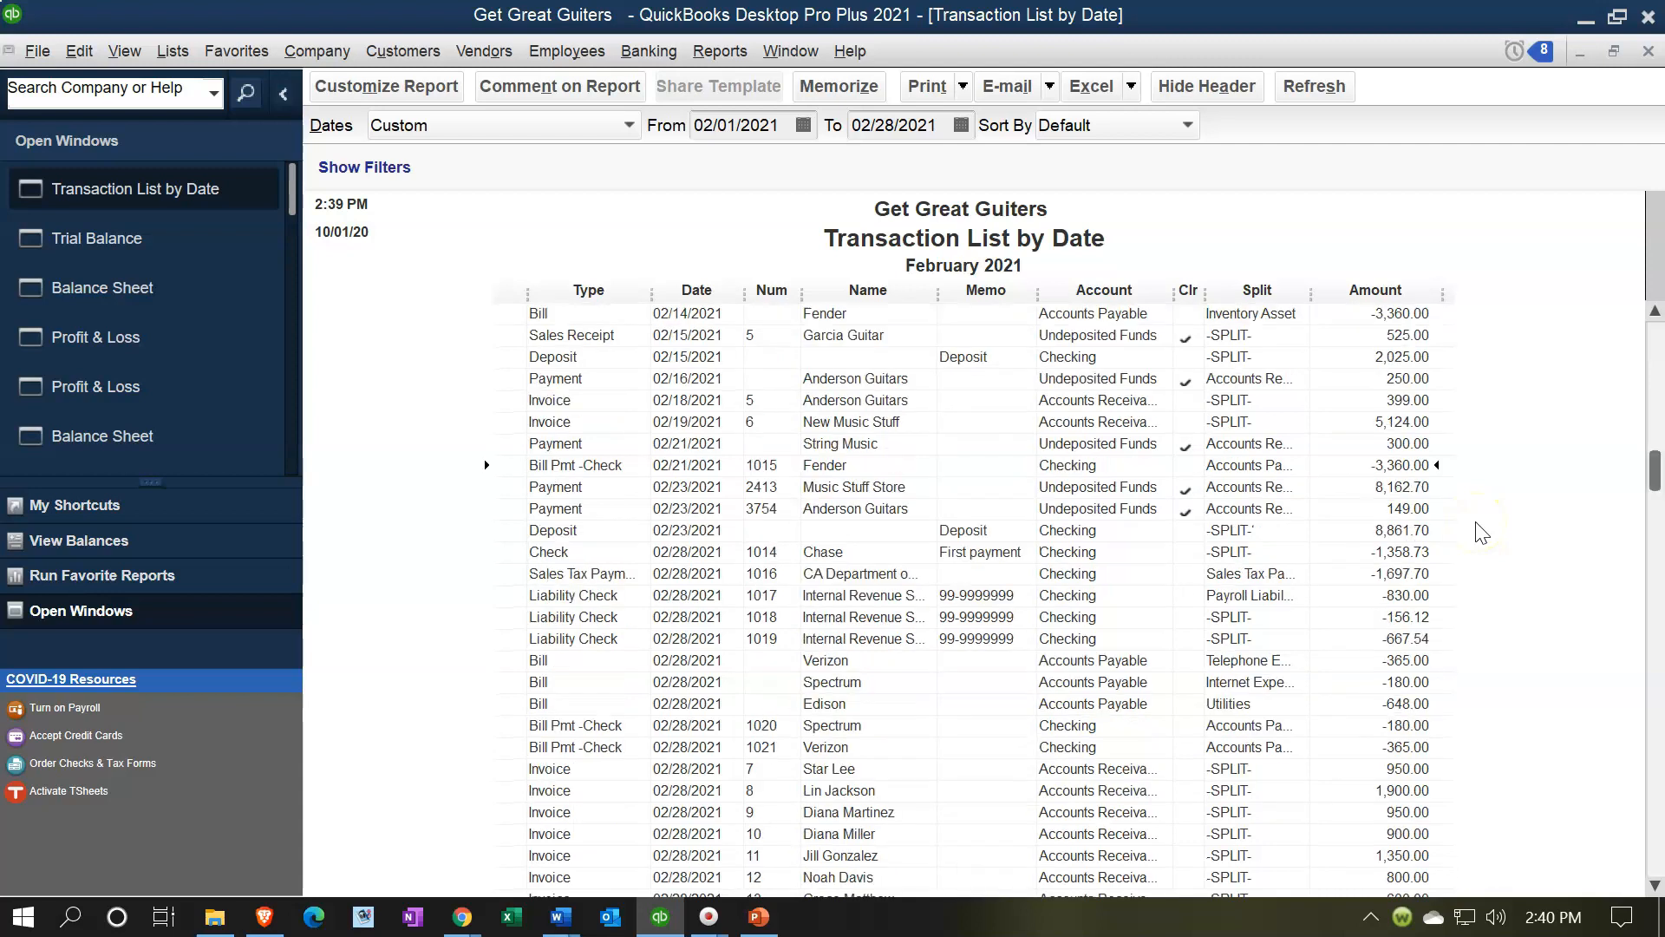
pyautogui.scroll(-1, 1482, 531)
pyautogui.scroll(-1, 1482, 532)
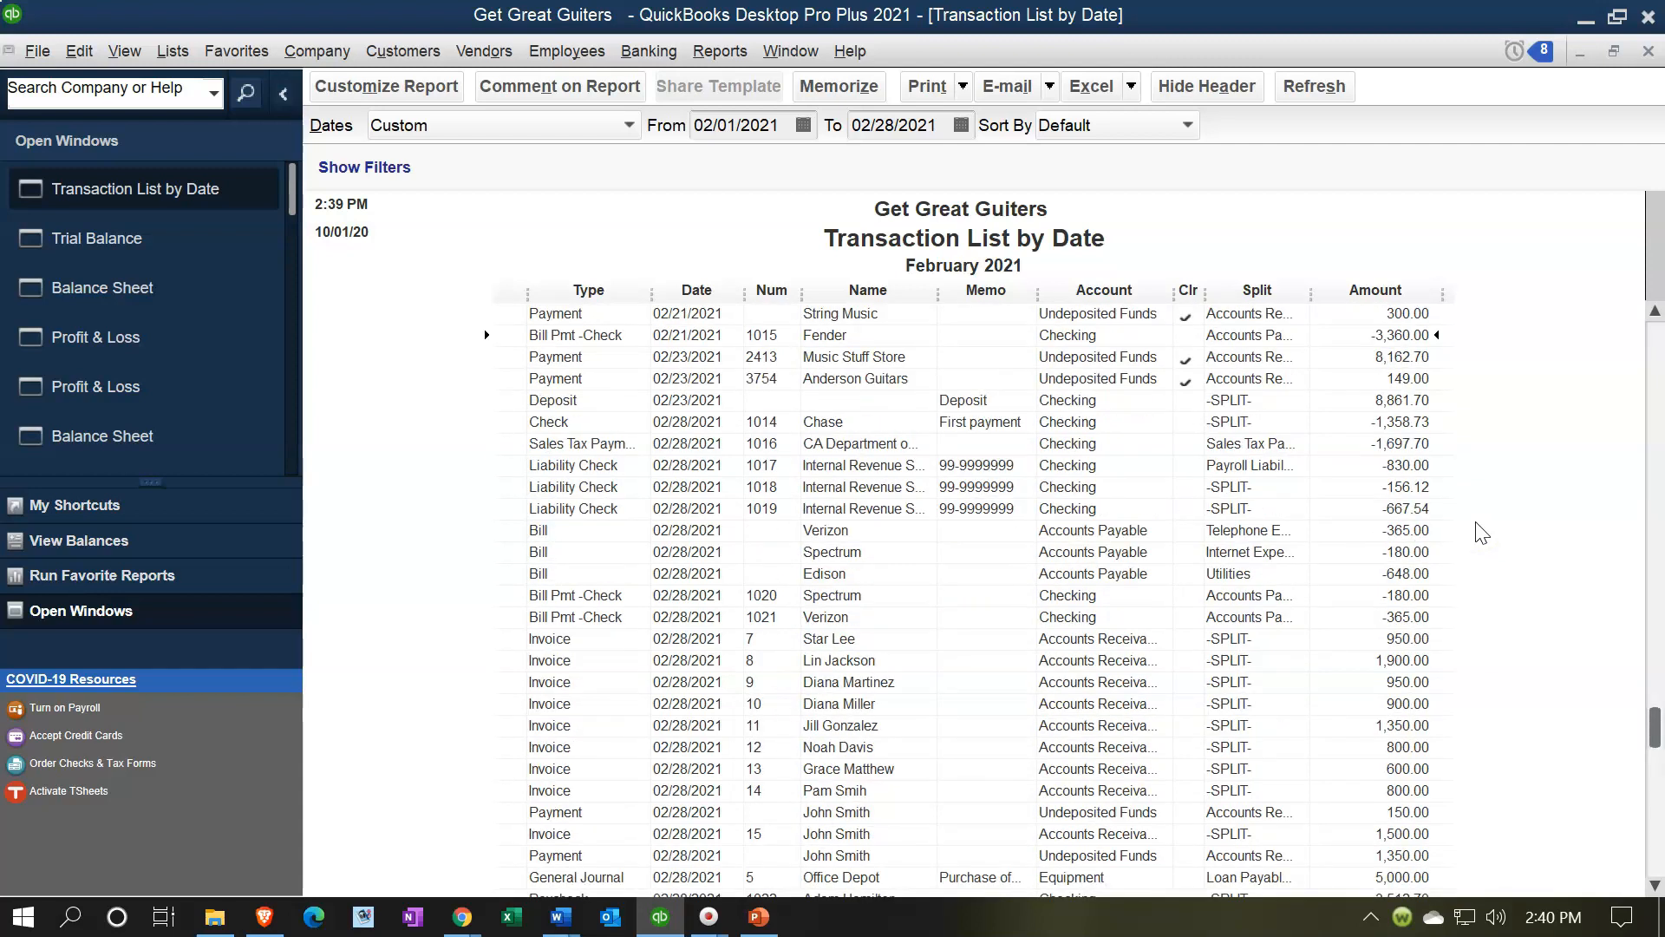
pyautogui.scroll(-1, 1481, 532)
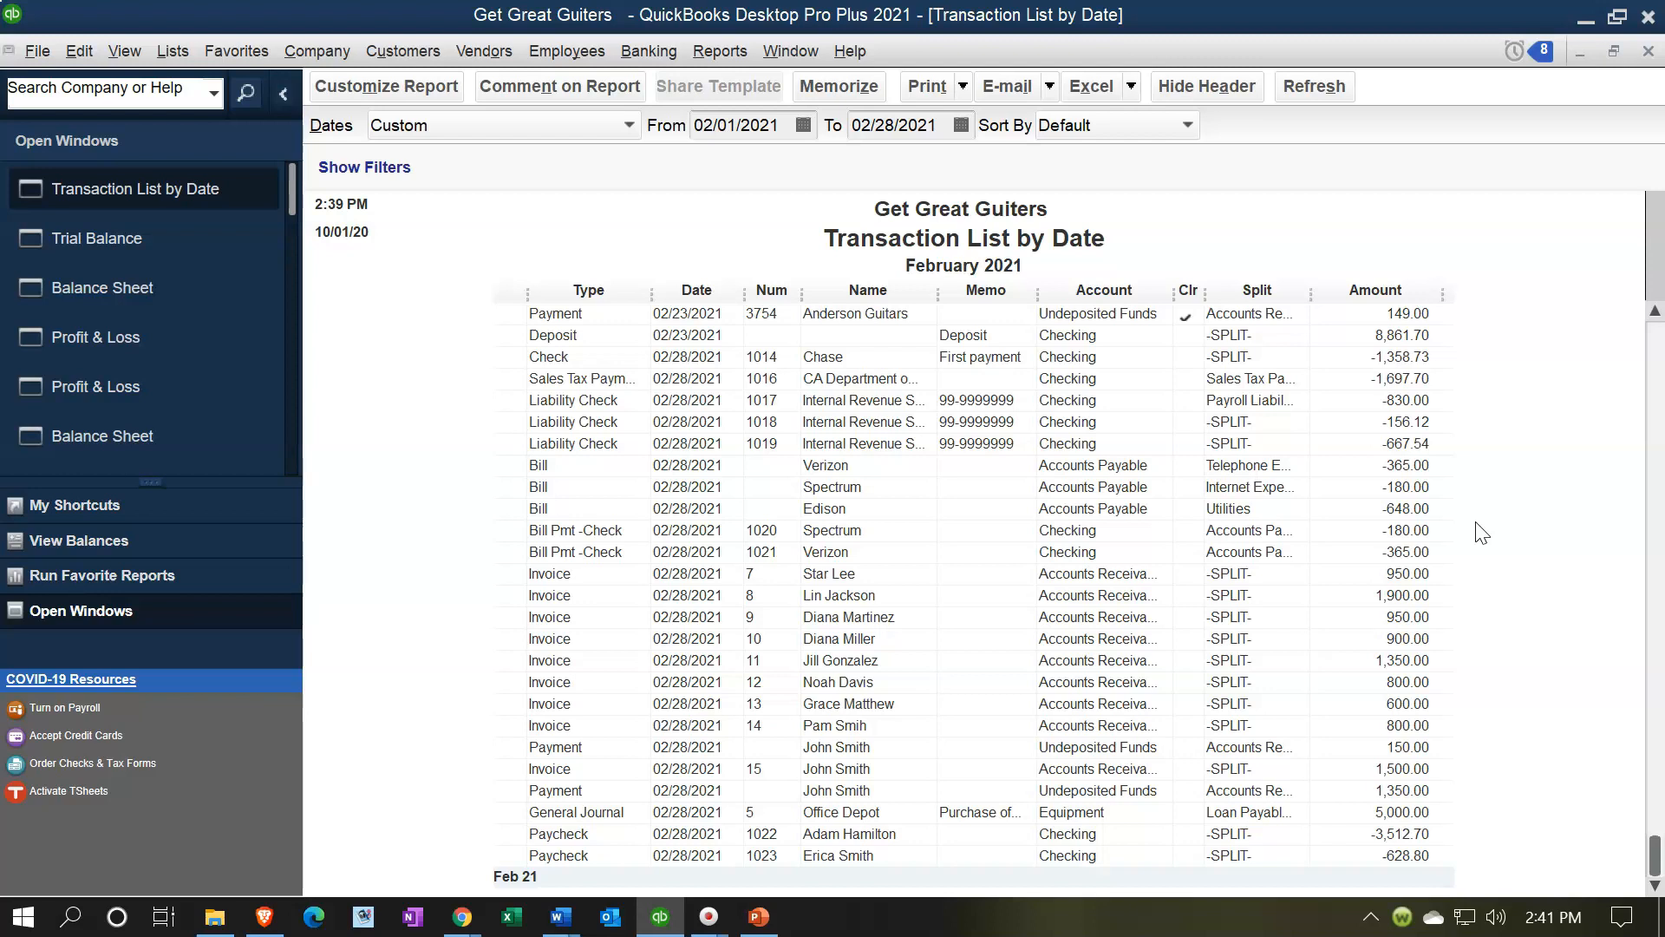
pyautogui.scroll(4, 1481, 532)
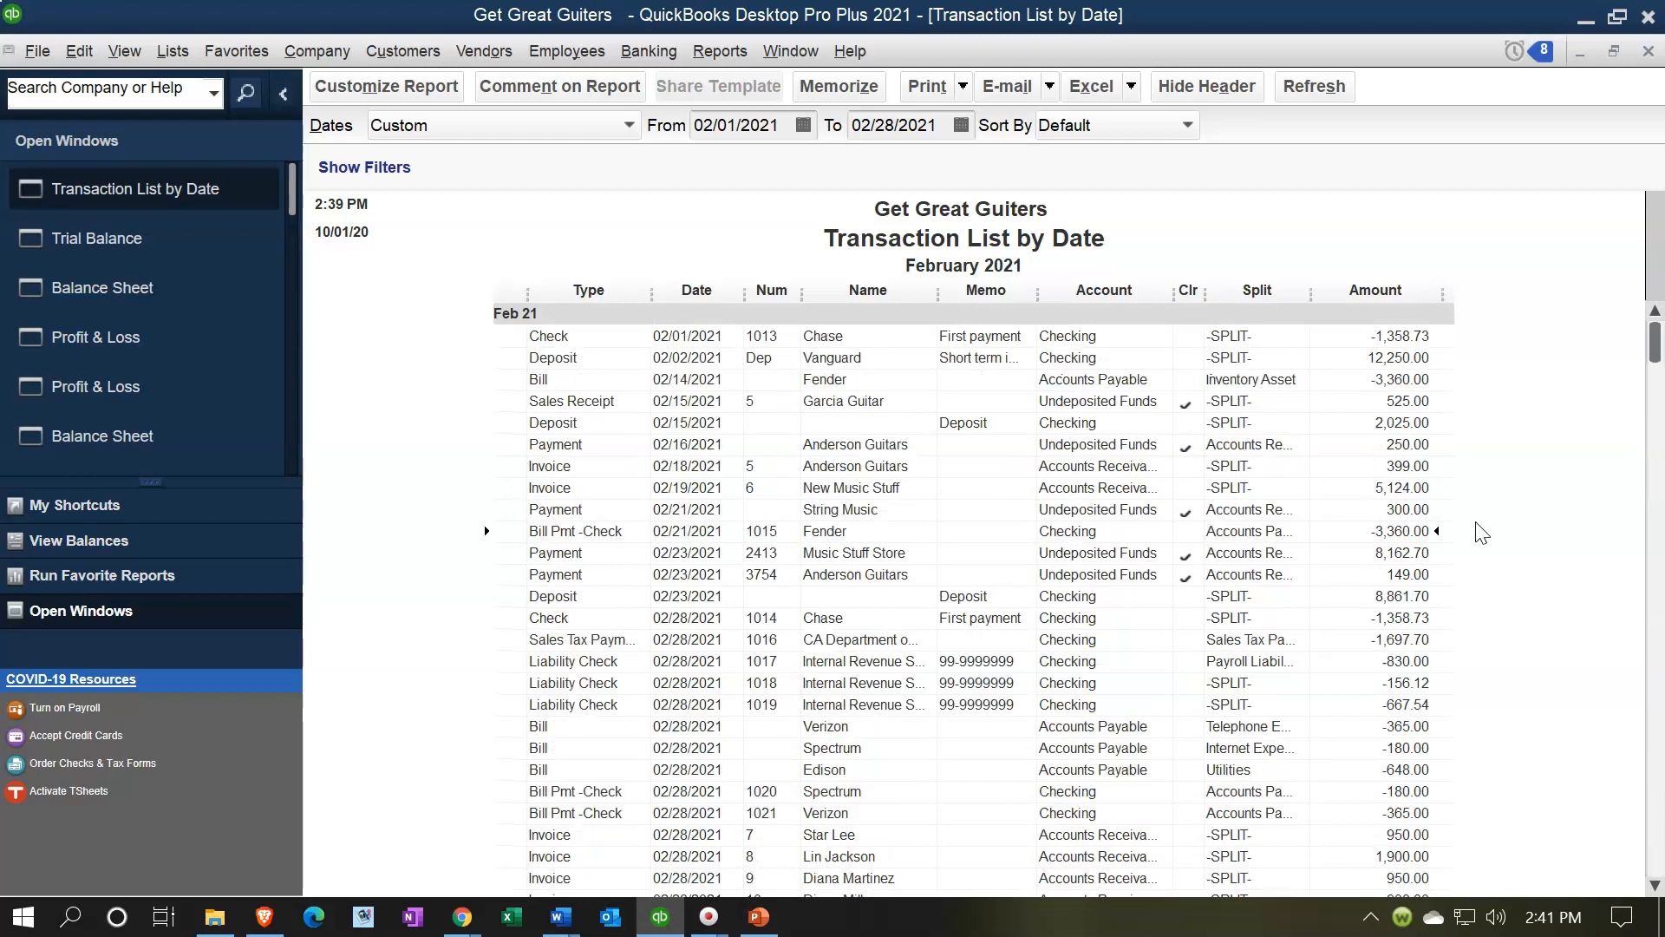
# Remove the date prepared and time prepared from the Transaction List by Date's header
pyautogui.click(408, 91)
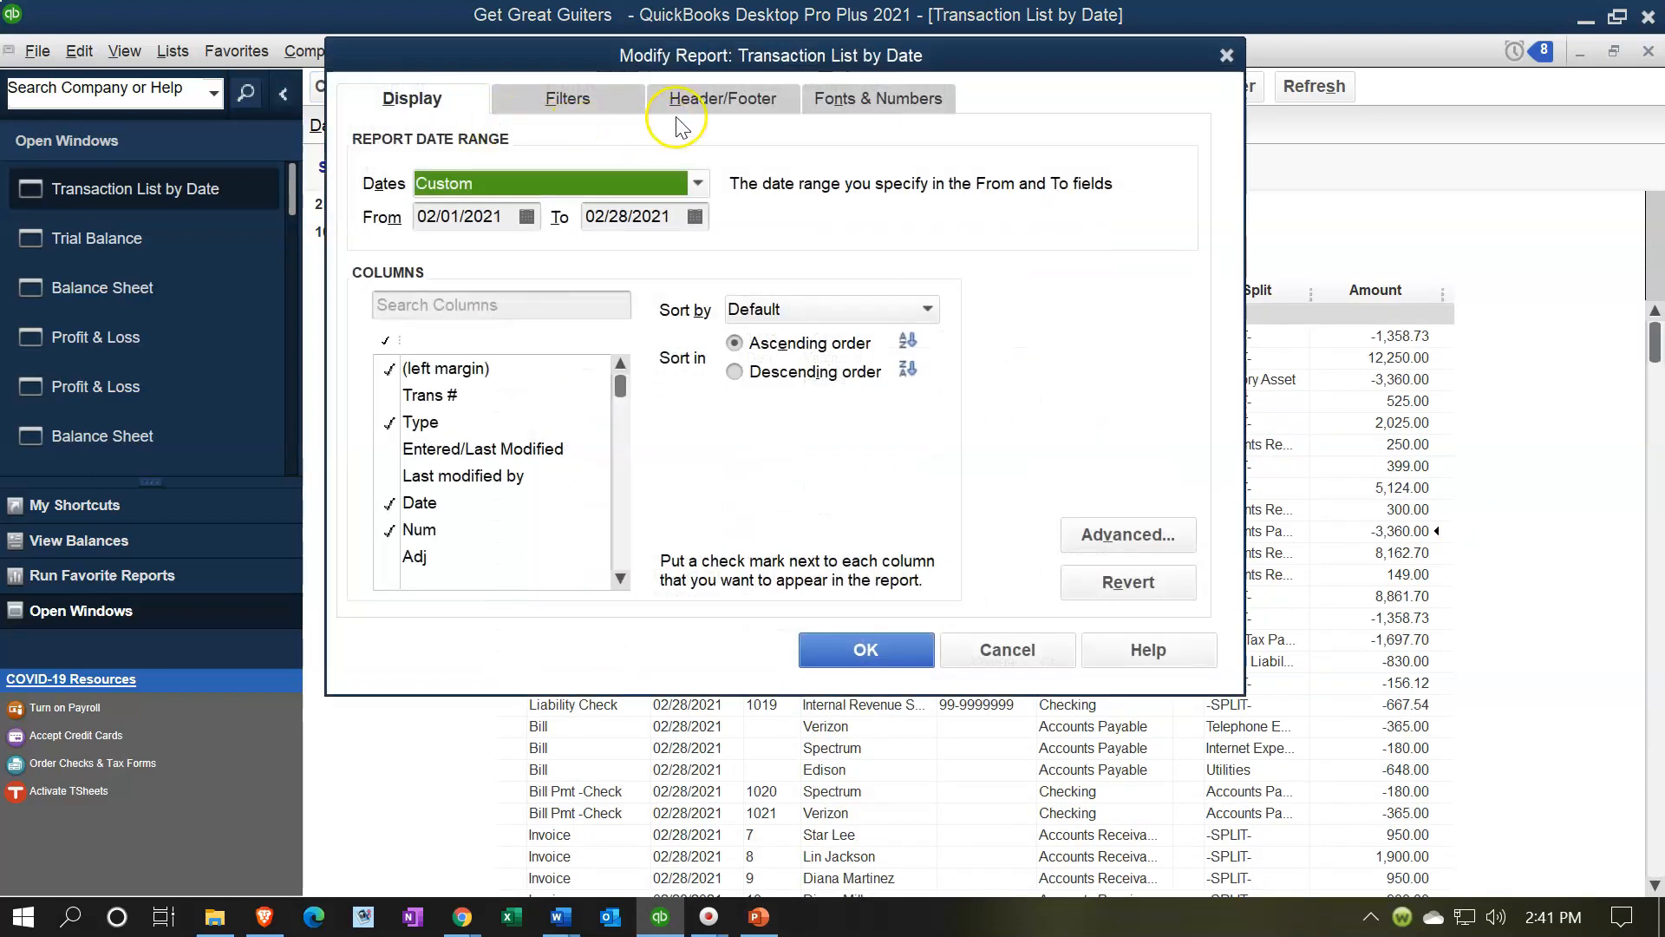
pyautogui.click(705, 104)
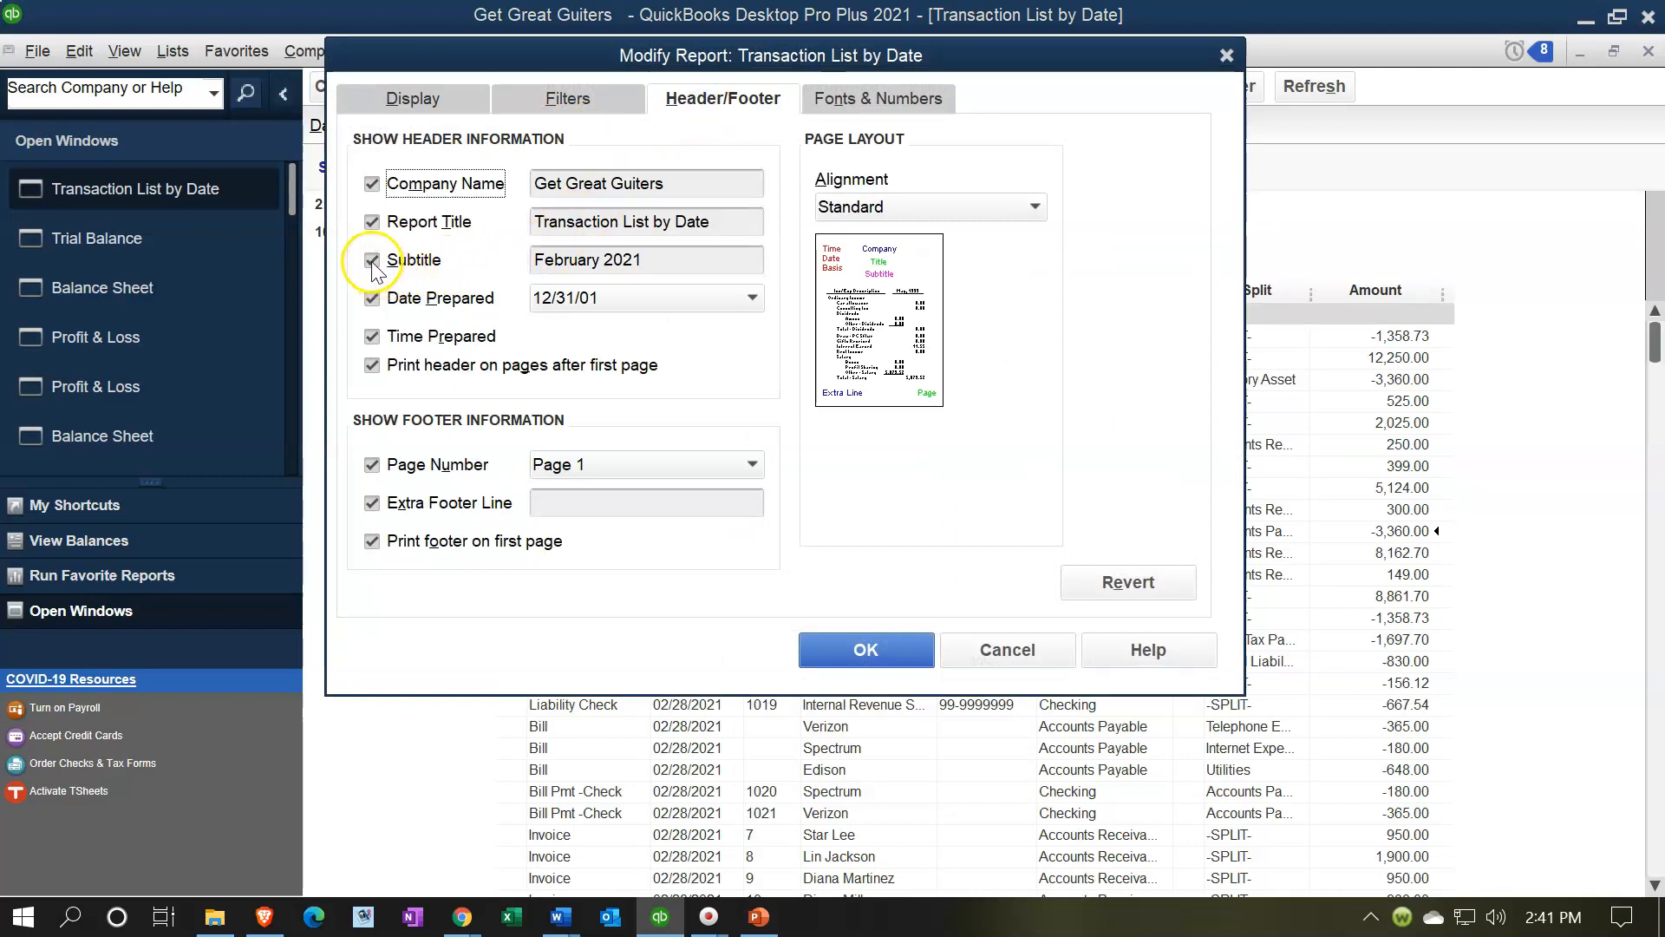
pyautogui.click(372, 298)
pyautogui.click(372, 336)
# Show the transaction list's numbers without cents, format its negative numbers in bright red parentheses, and apply the changes
pyautogui.click(846, 97)
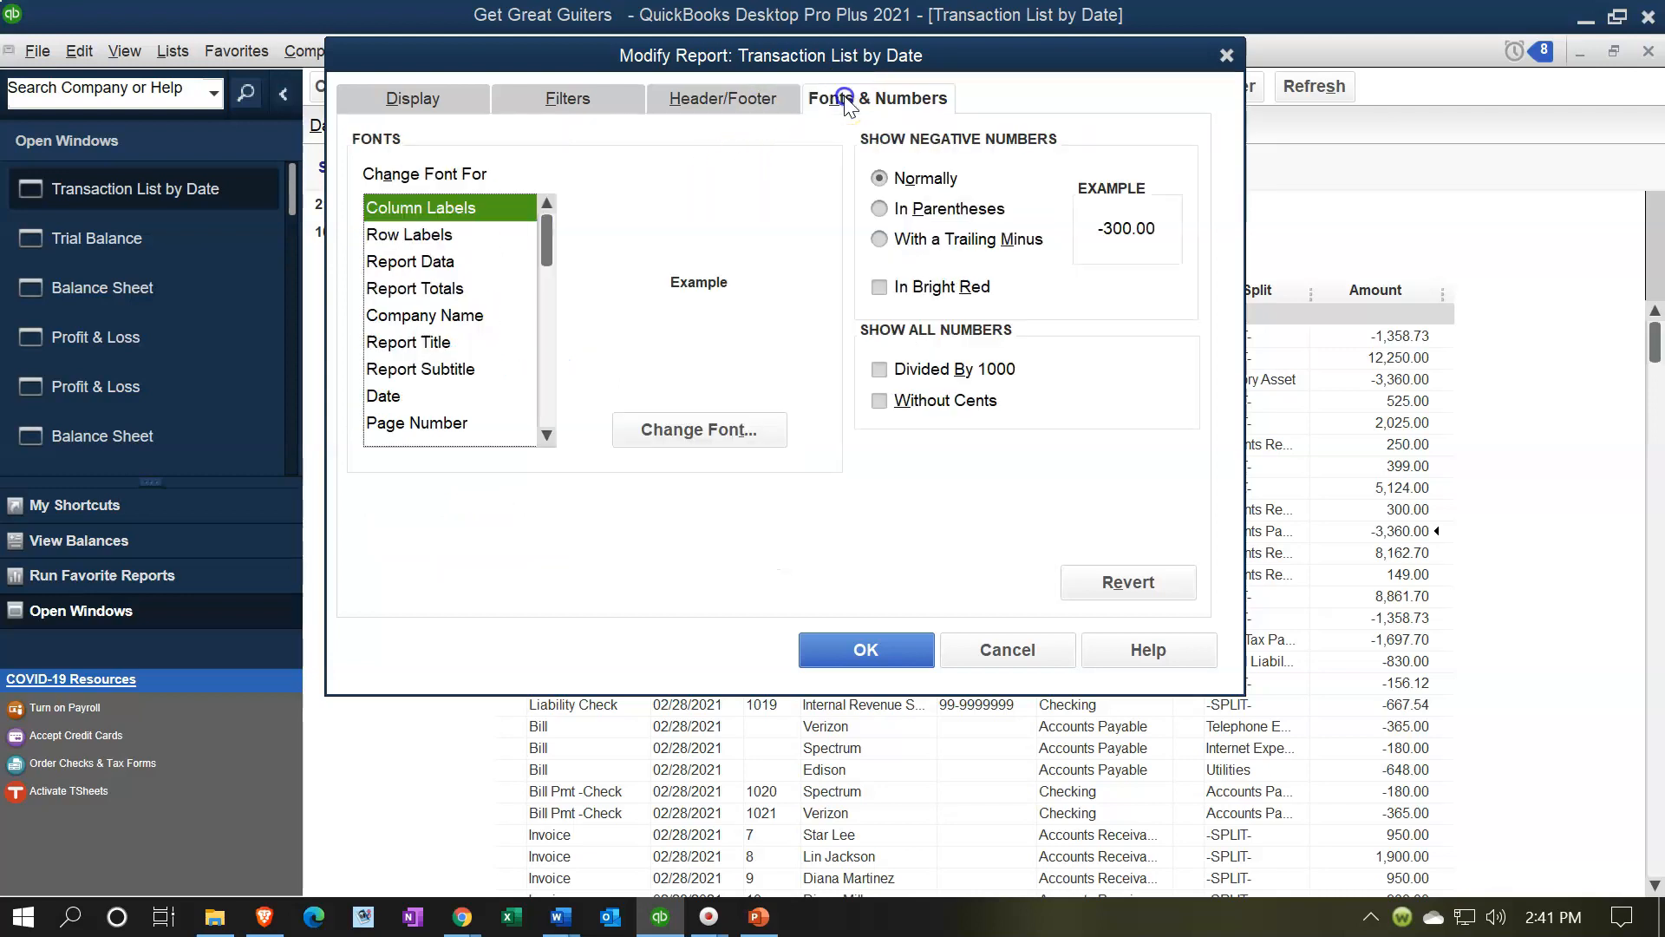
pyautogui.click(879, 400)
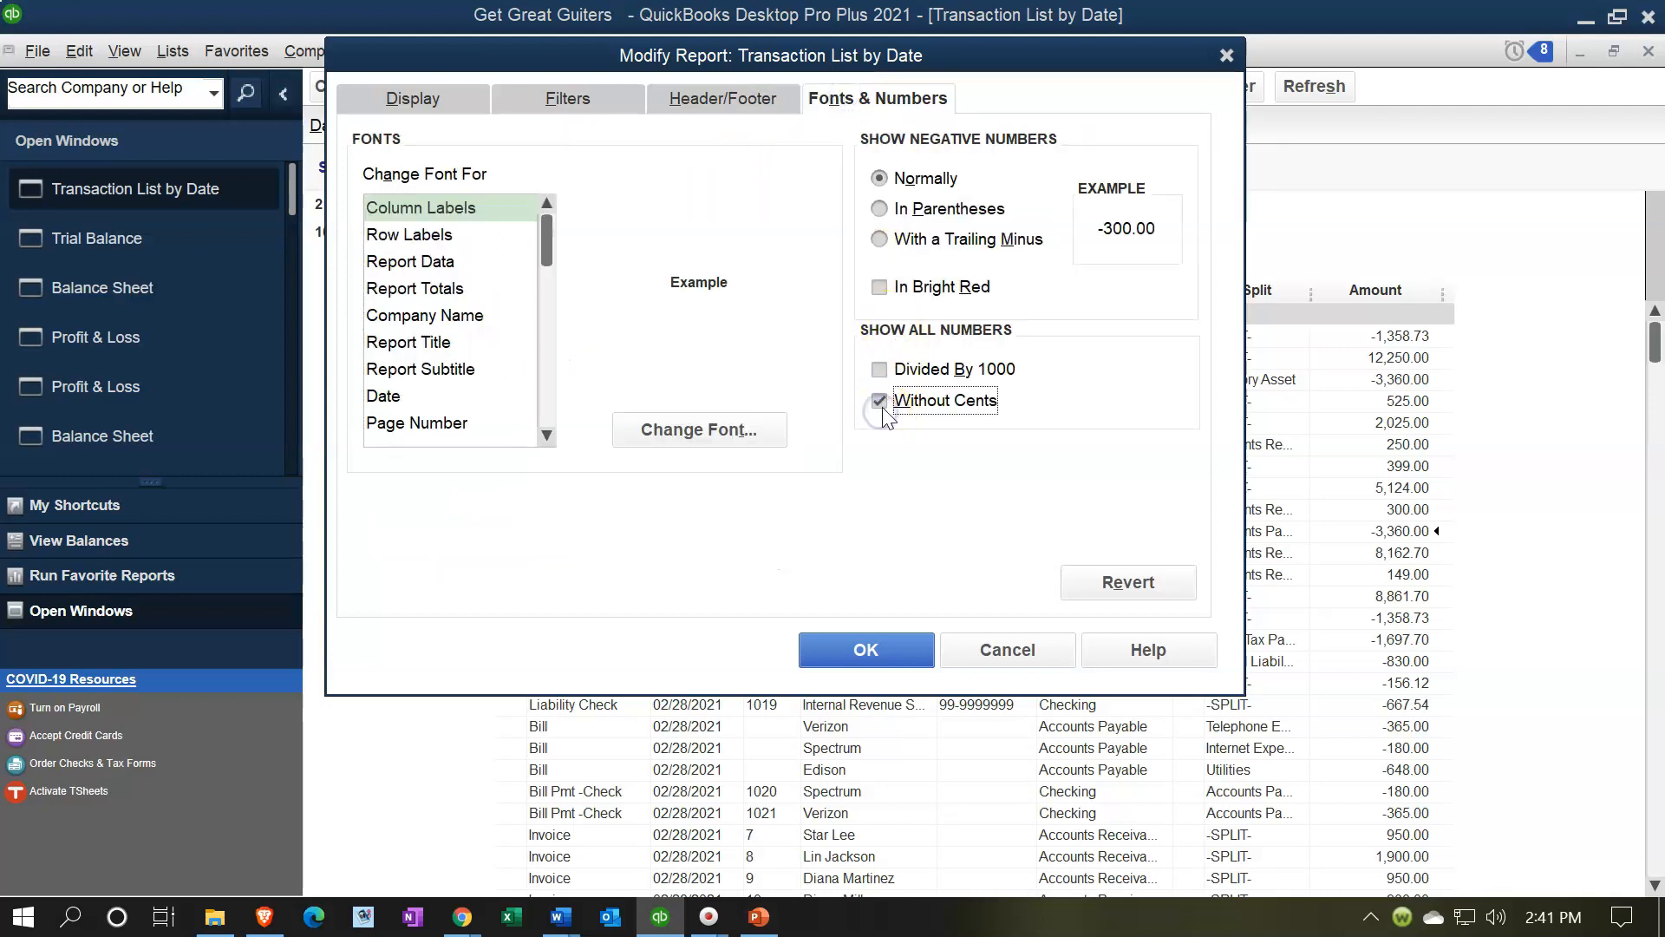
pyautogui.click(879, 209)
pyautogui.click(882, 288)
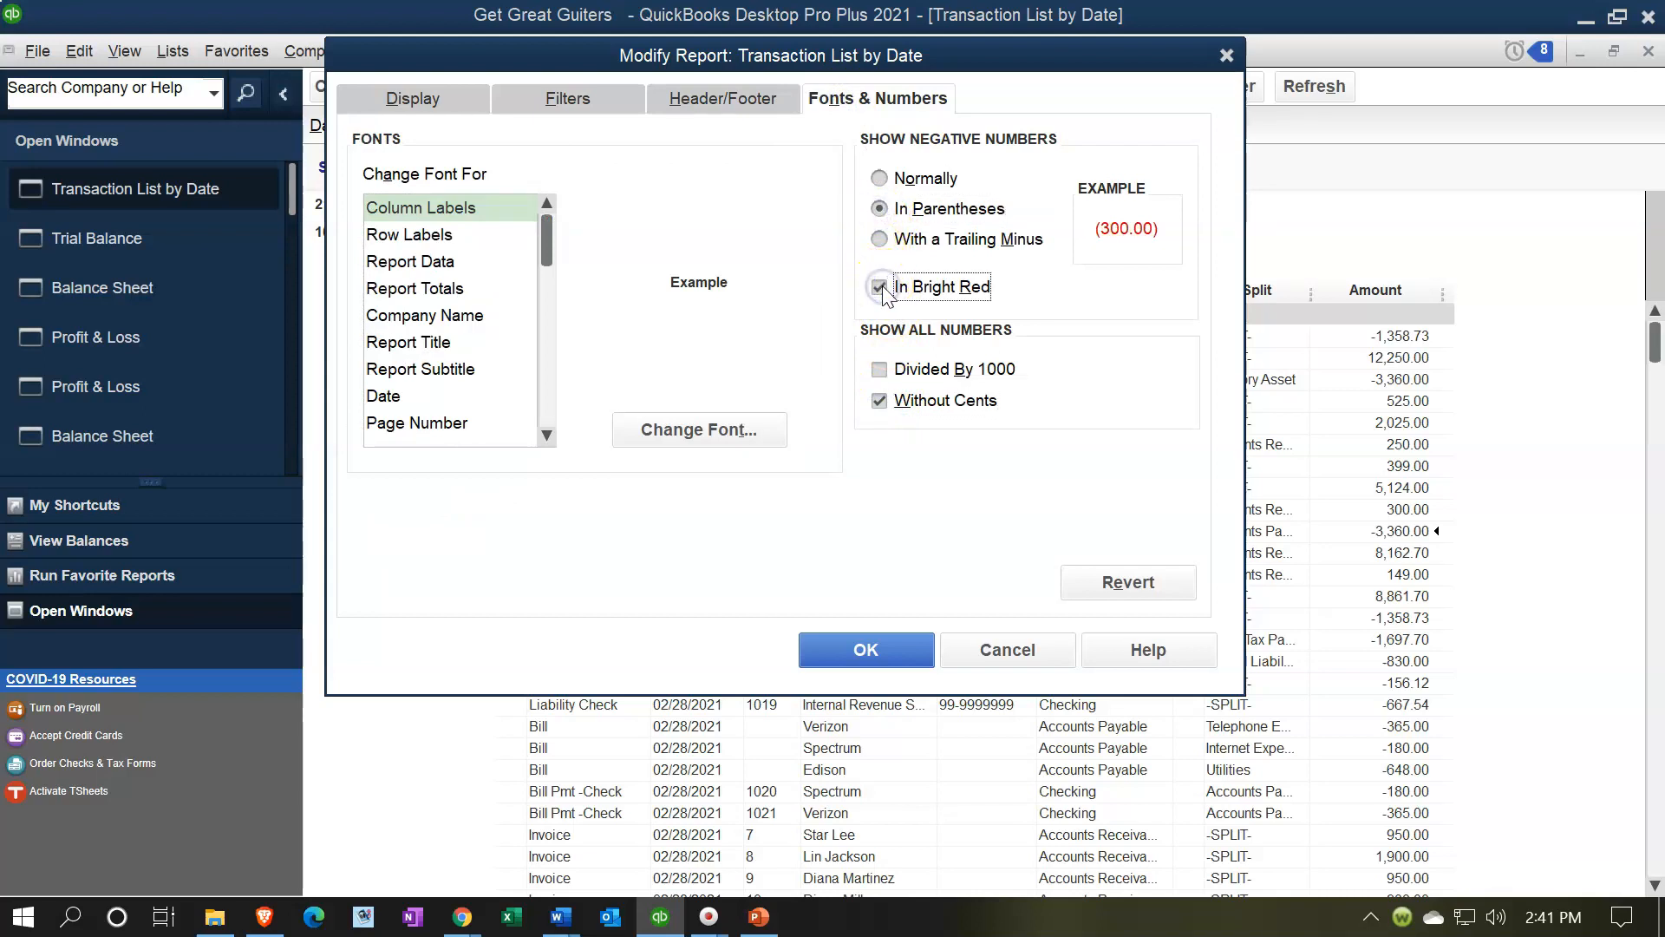
pyautogui.click(846, 652)
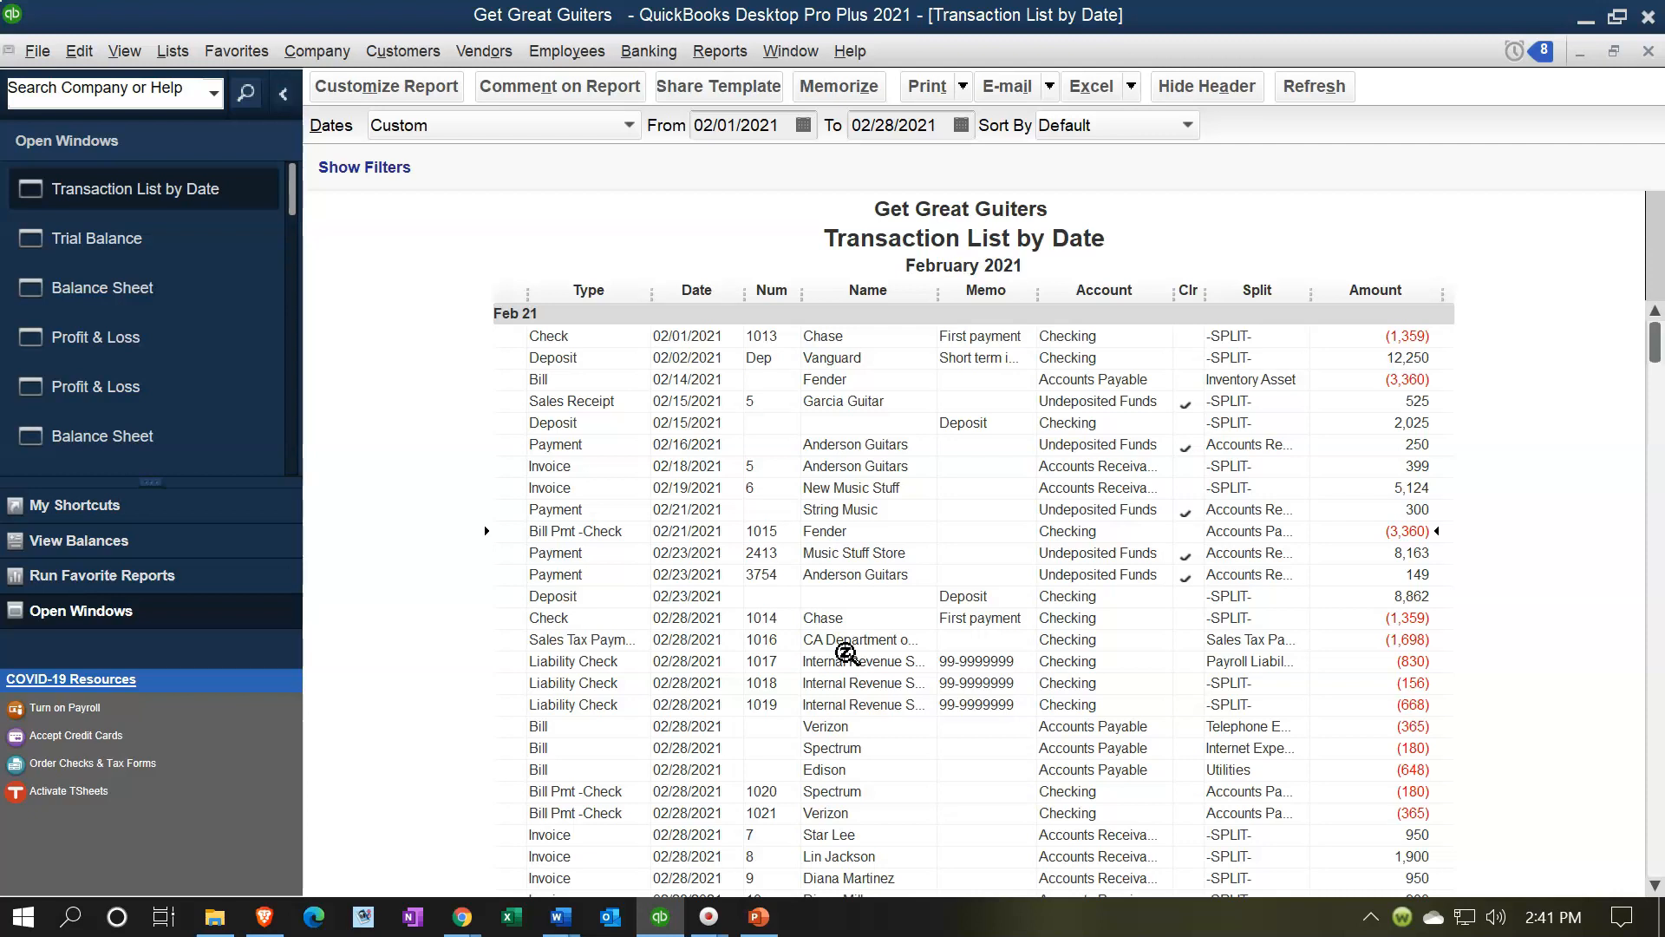
pyautogui.click(1049, 90)
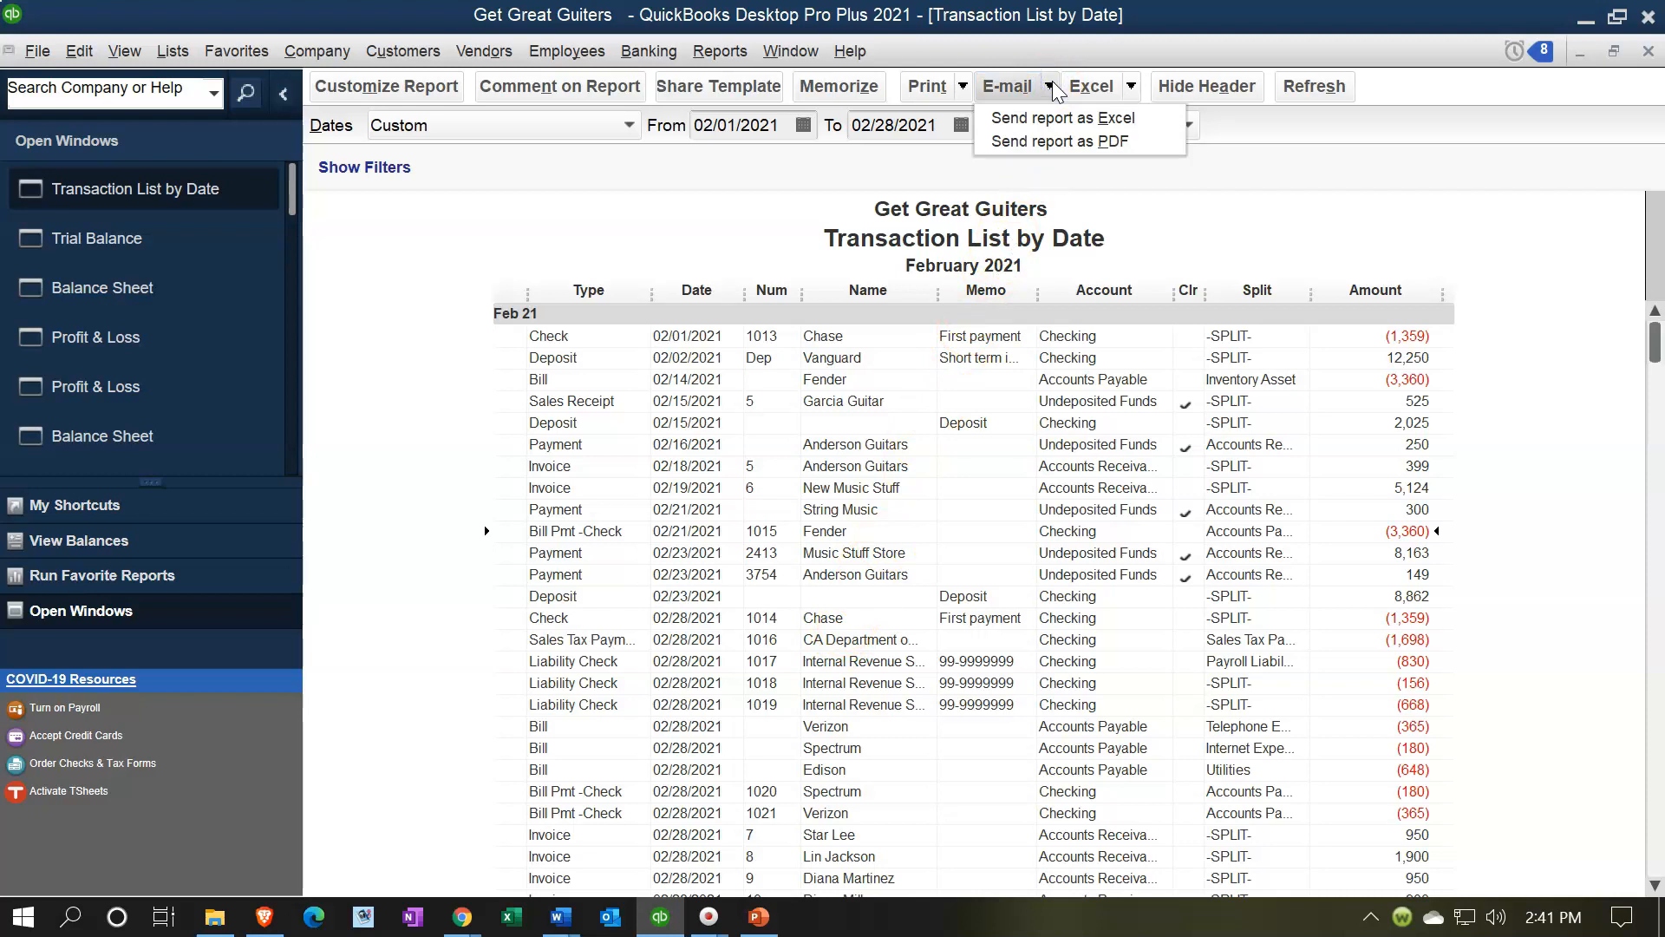
pyautogui.click(1052, 83)
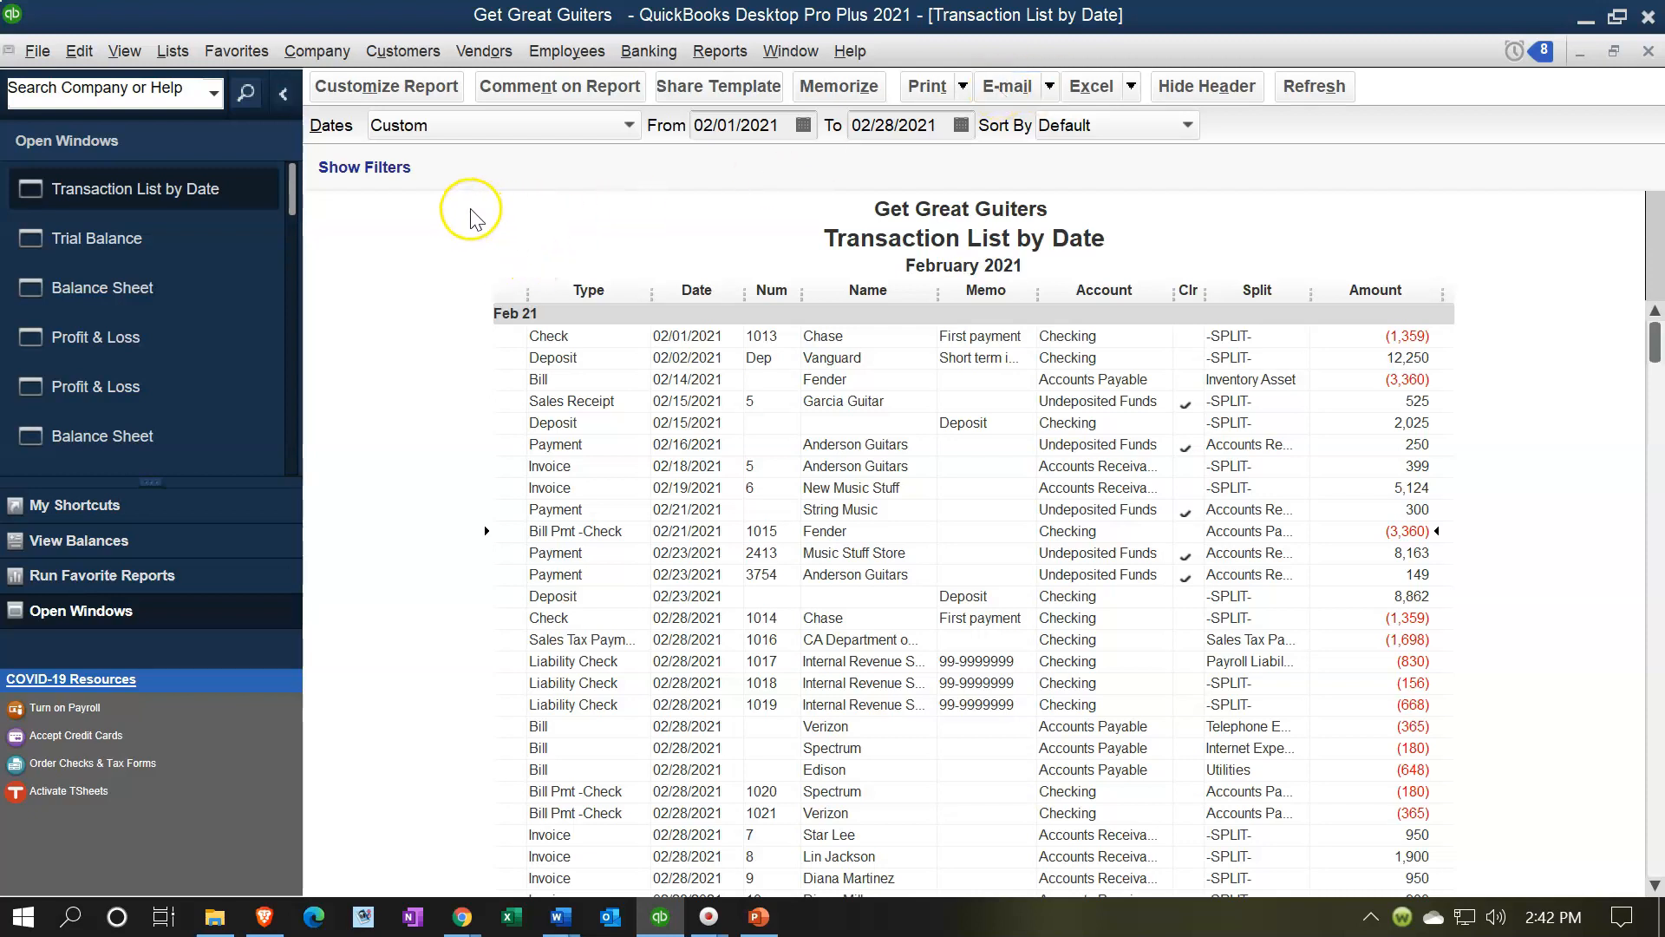
# Memorize the Transaction List by Date report in the Accountant memorized report group, keeping its suggested name
pyautogui.click(829, 87)
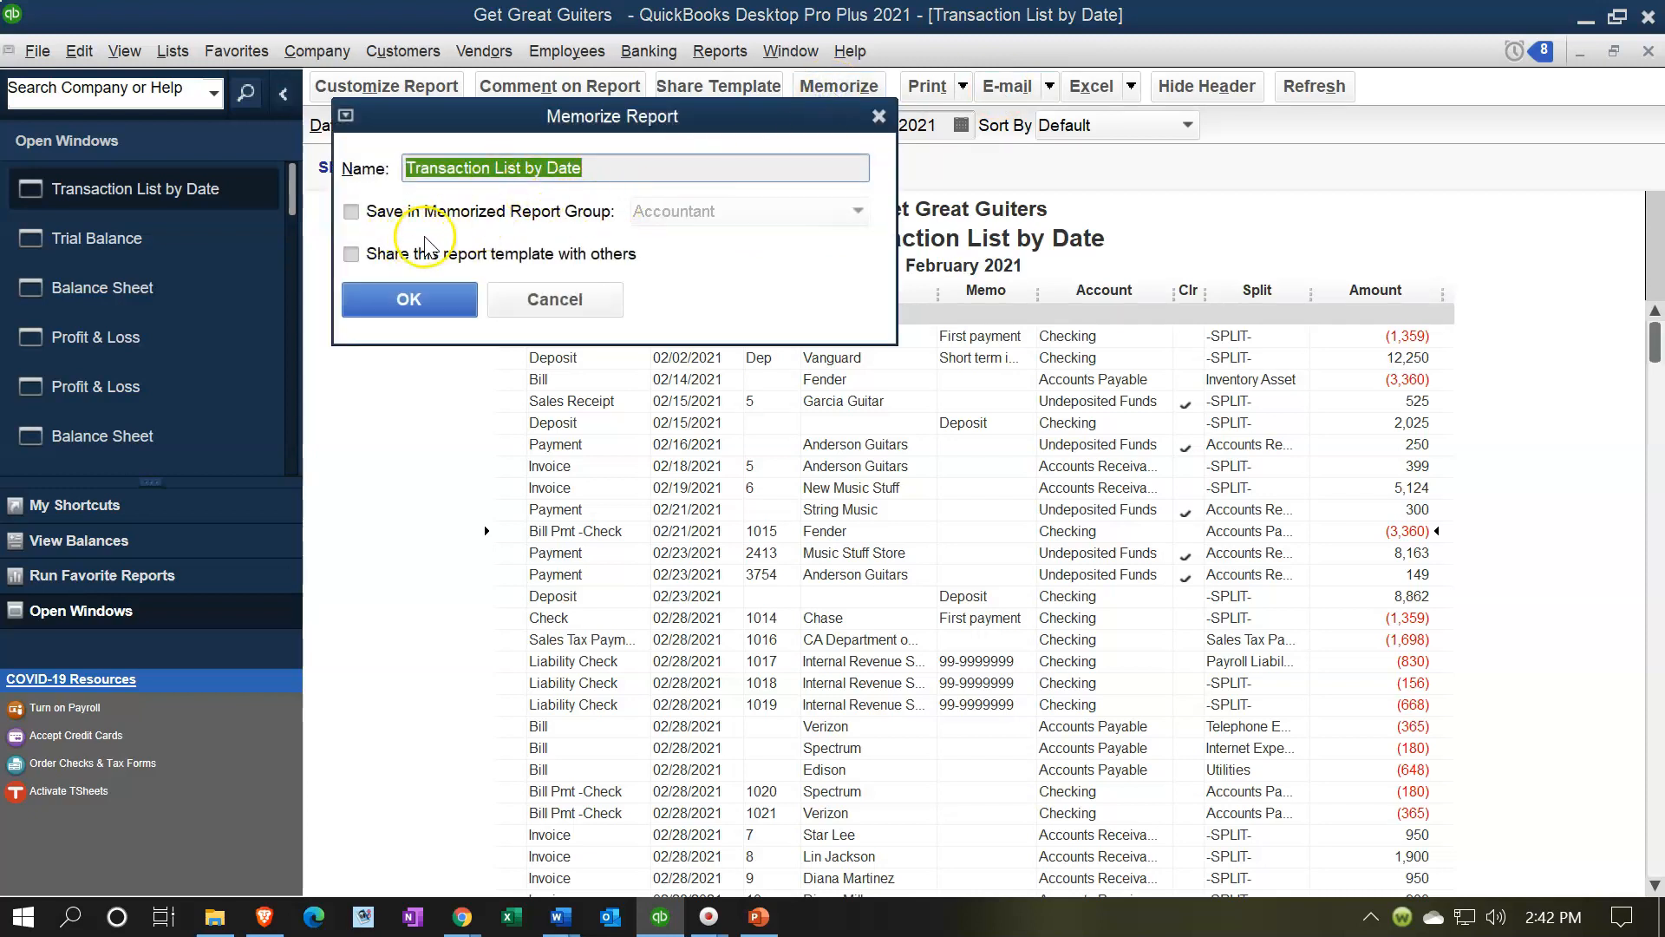
pyautogui.click(595, 235)
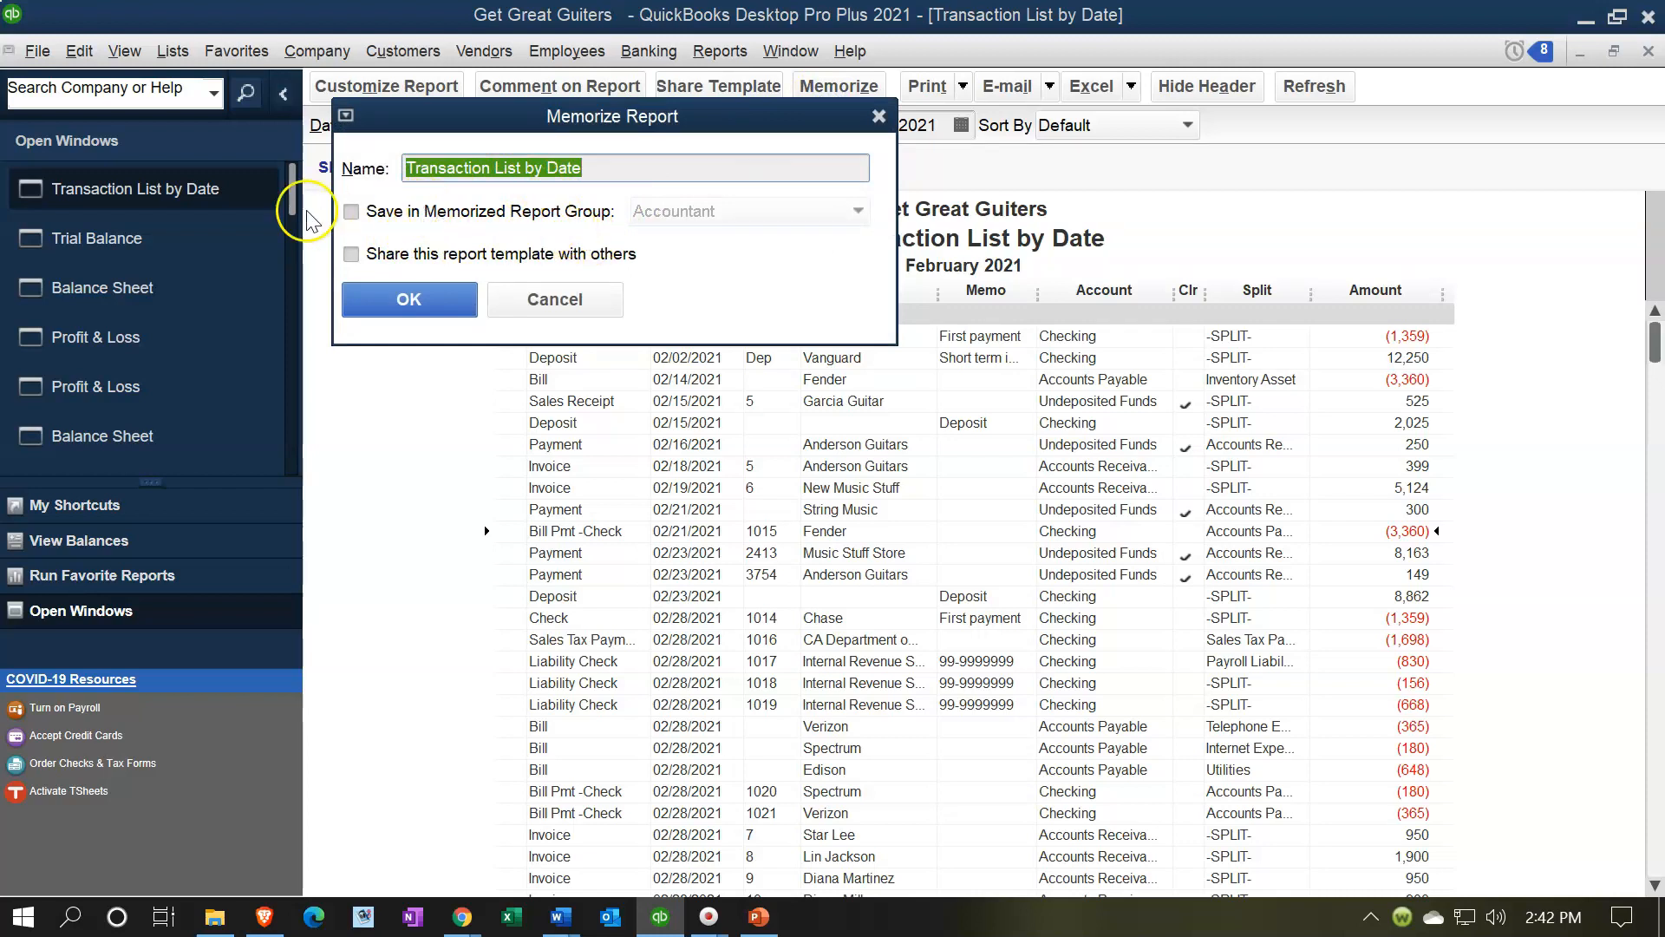
pyautogui.click(351, 212)
pyautogui.click(761, 214)
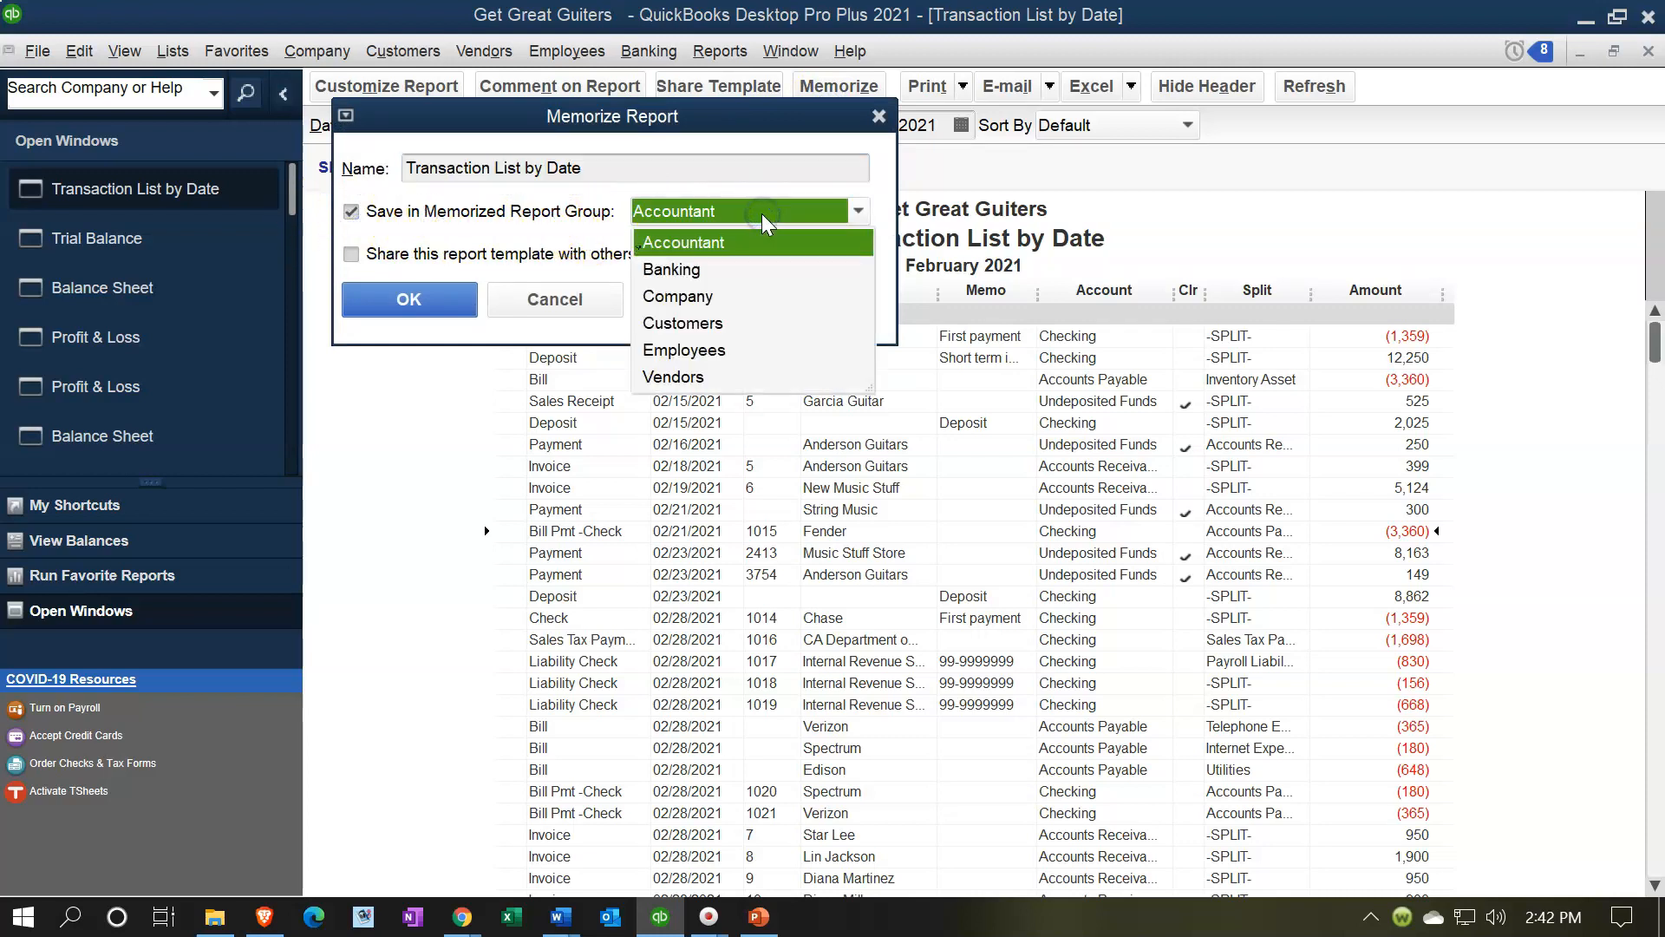
pyautogui.click(725, 242)
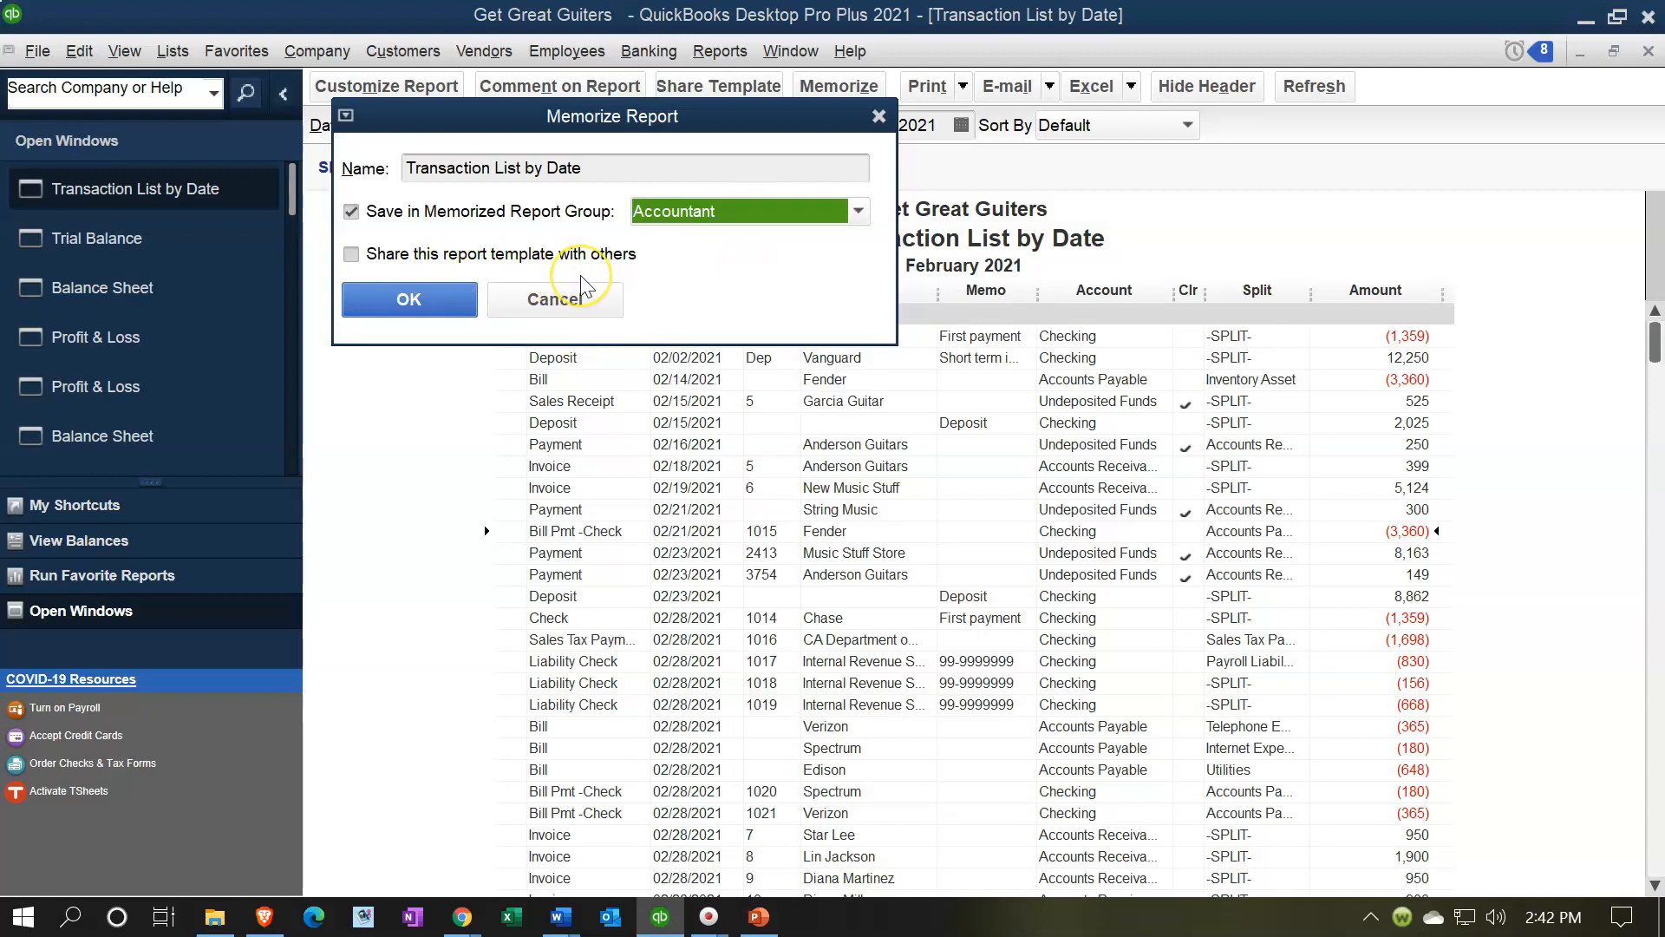
pyautogui.click(425, 300)
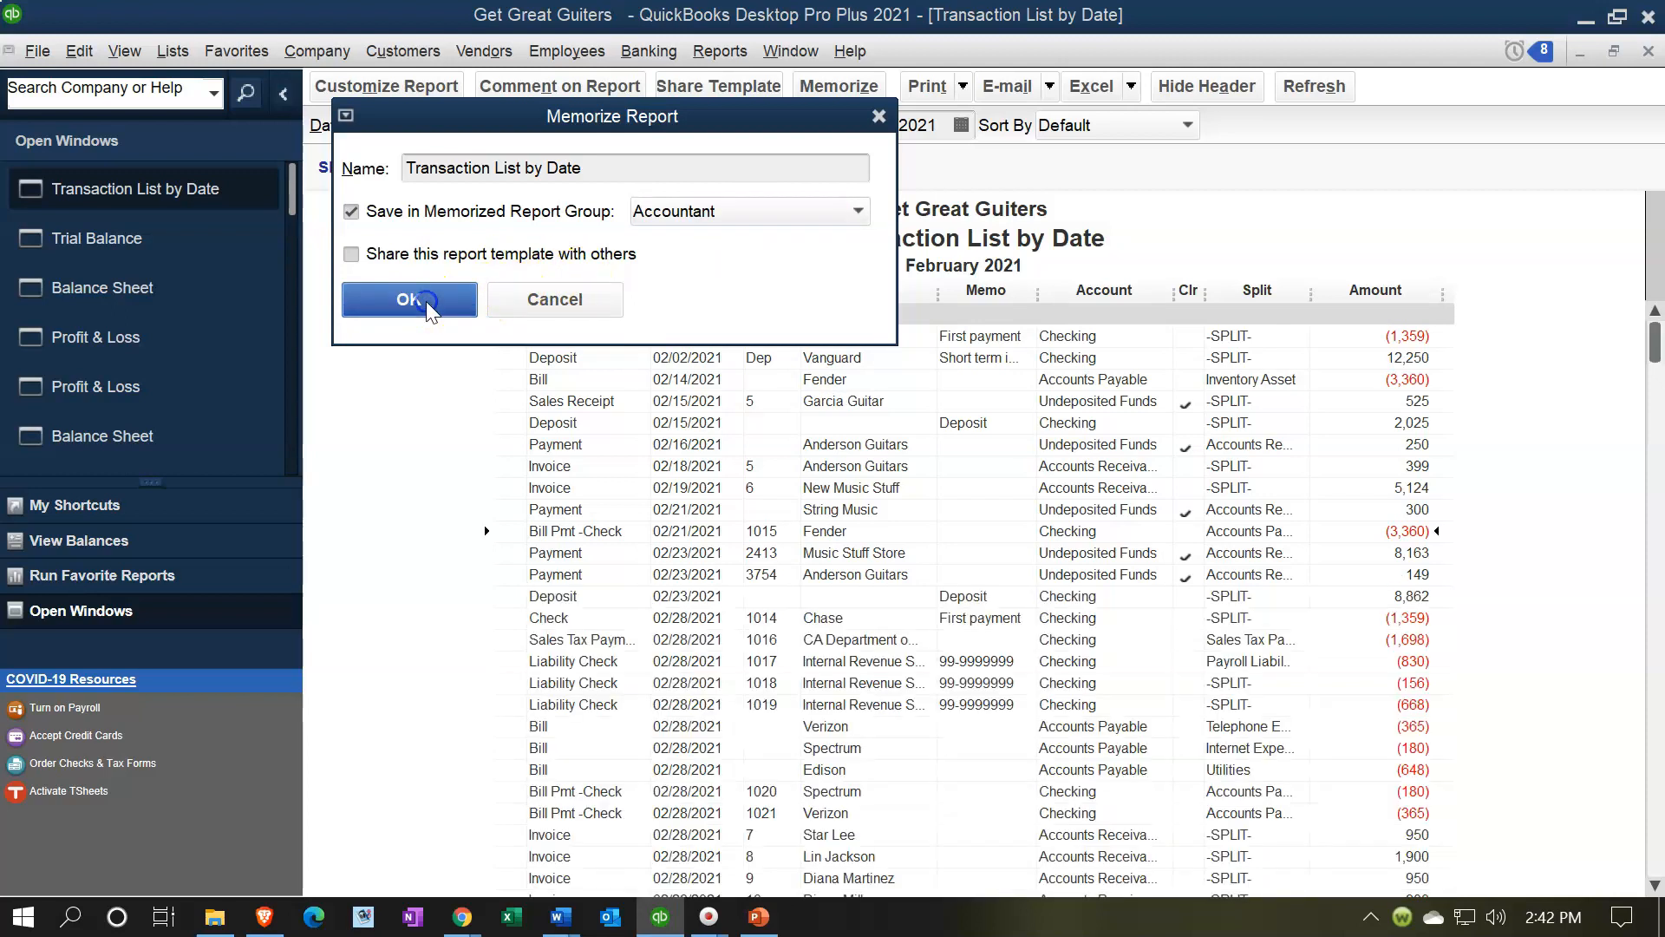
# Switch to the Trial Balance and memorize it in the Accountant report group, keeping its suggested name
pyautogui.click(118, 240)
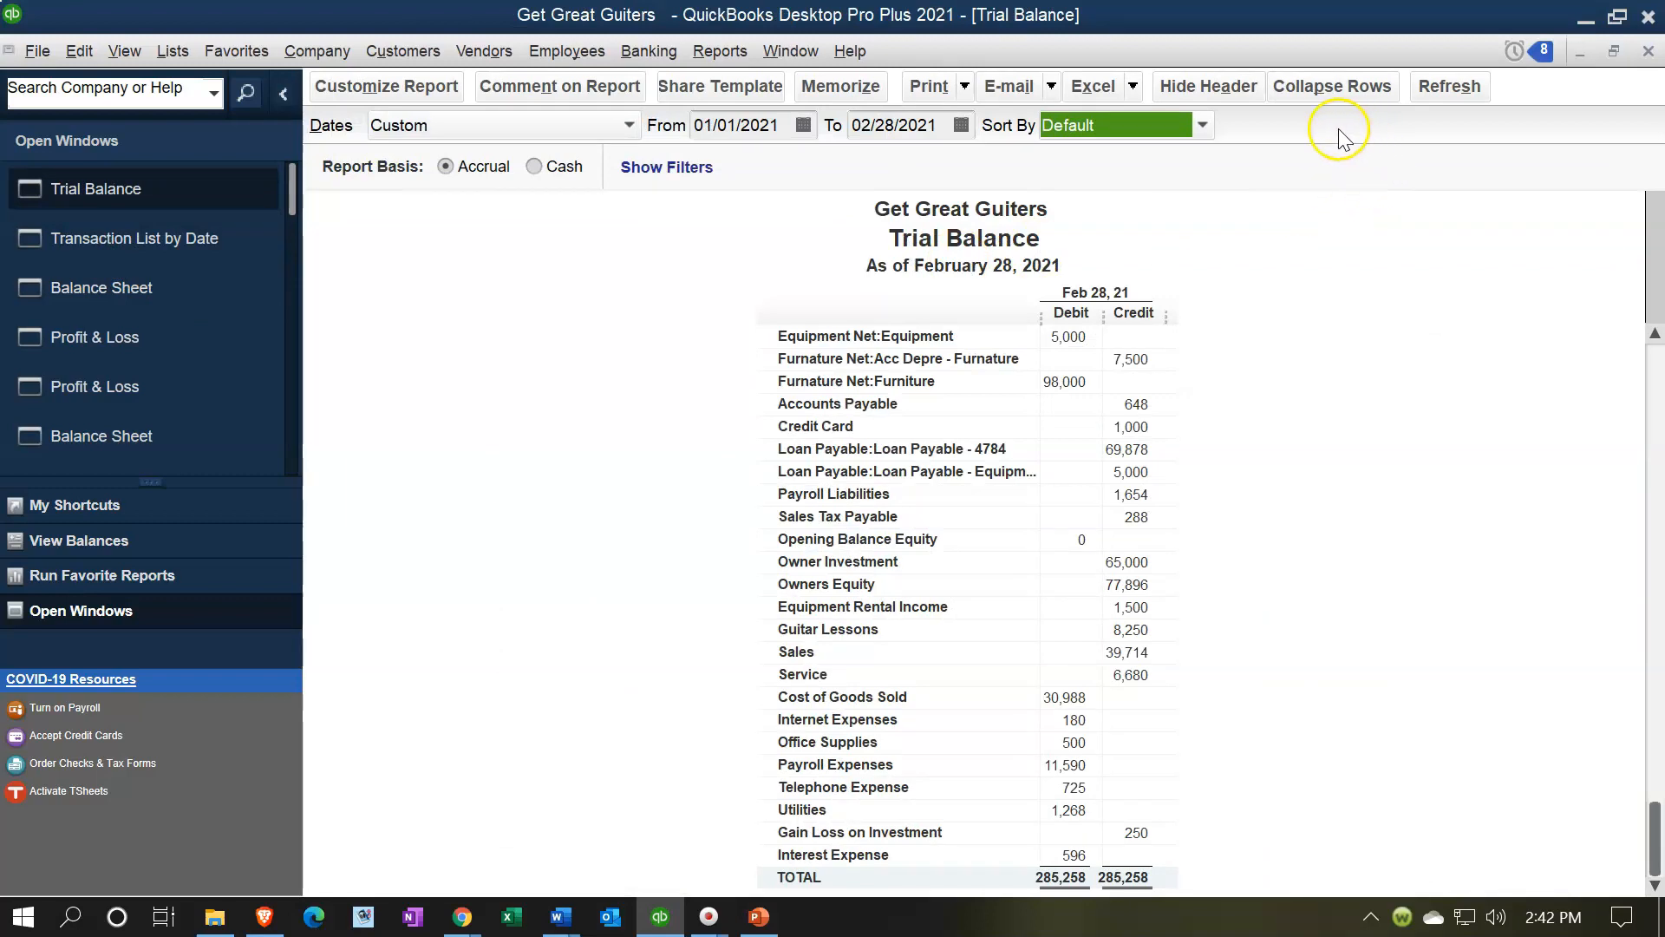
pyautogui.click(838, 87)
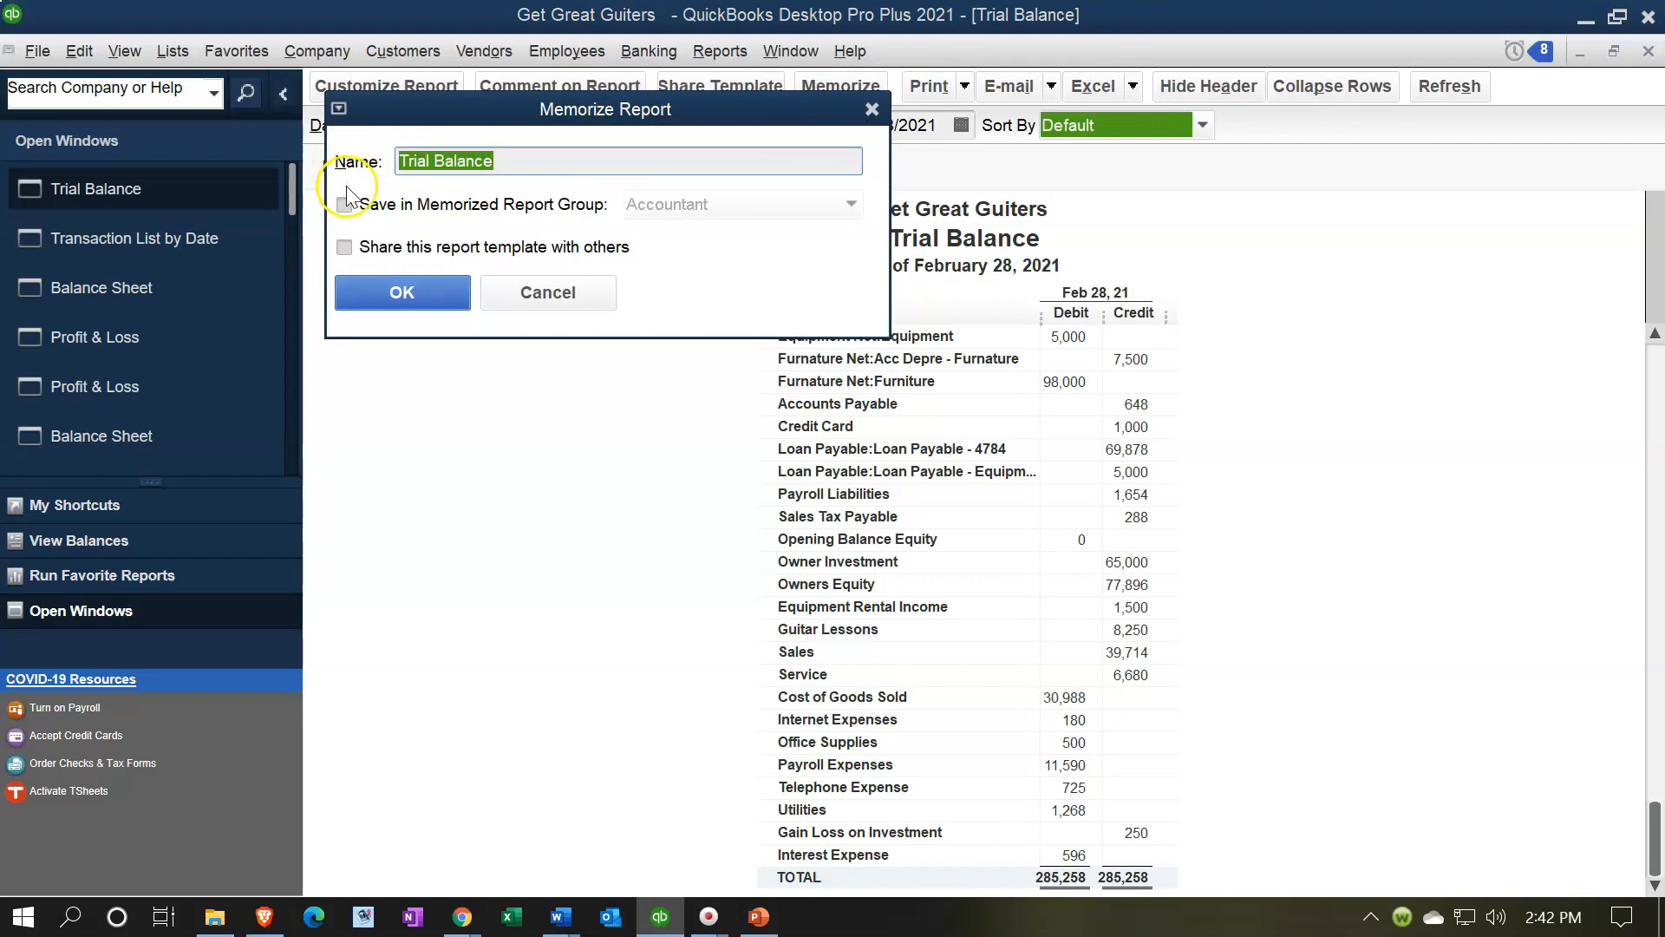
pyautogui.click(347, 198)
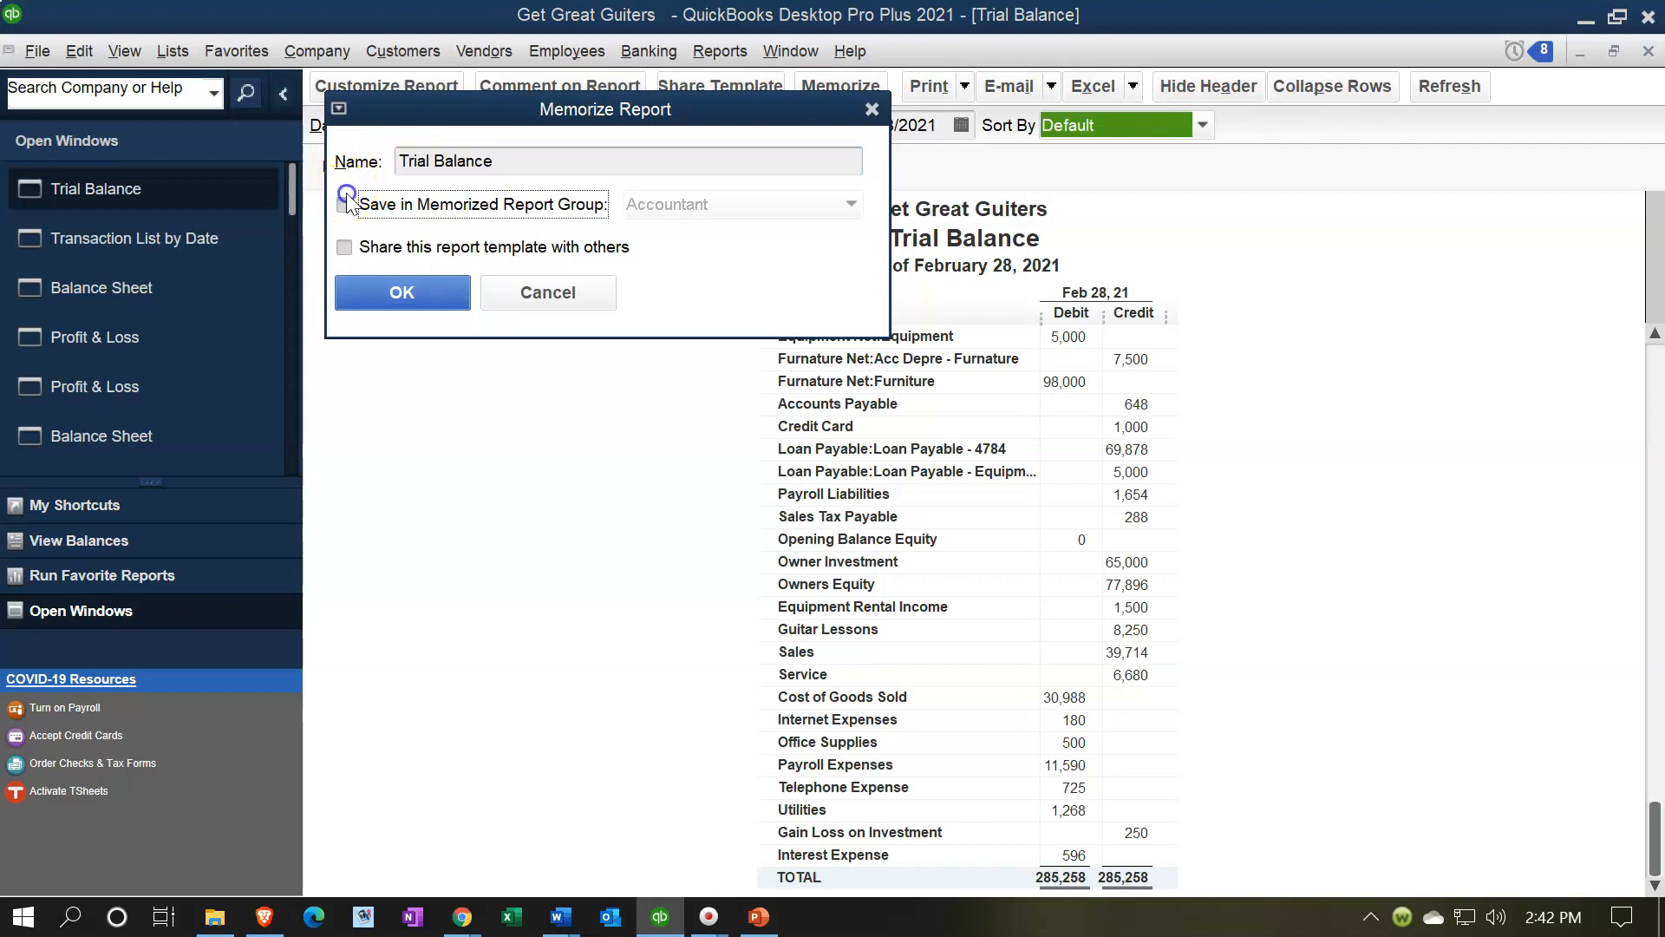
pyautogui.click(421, 294)
# Switch to the Comparative Balance Sheet and memorize it in the Accountant report group
pyautogui.click(145, 289)
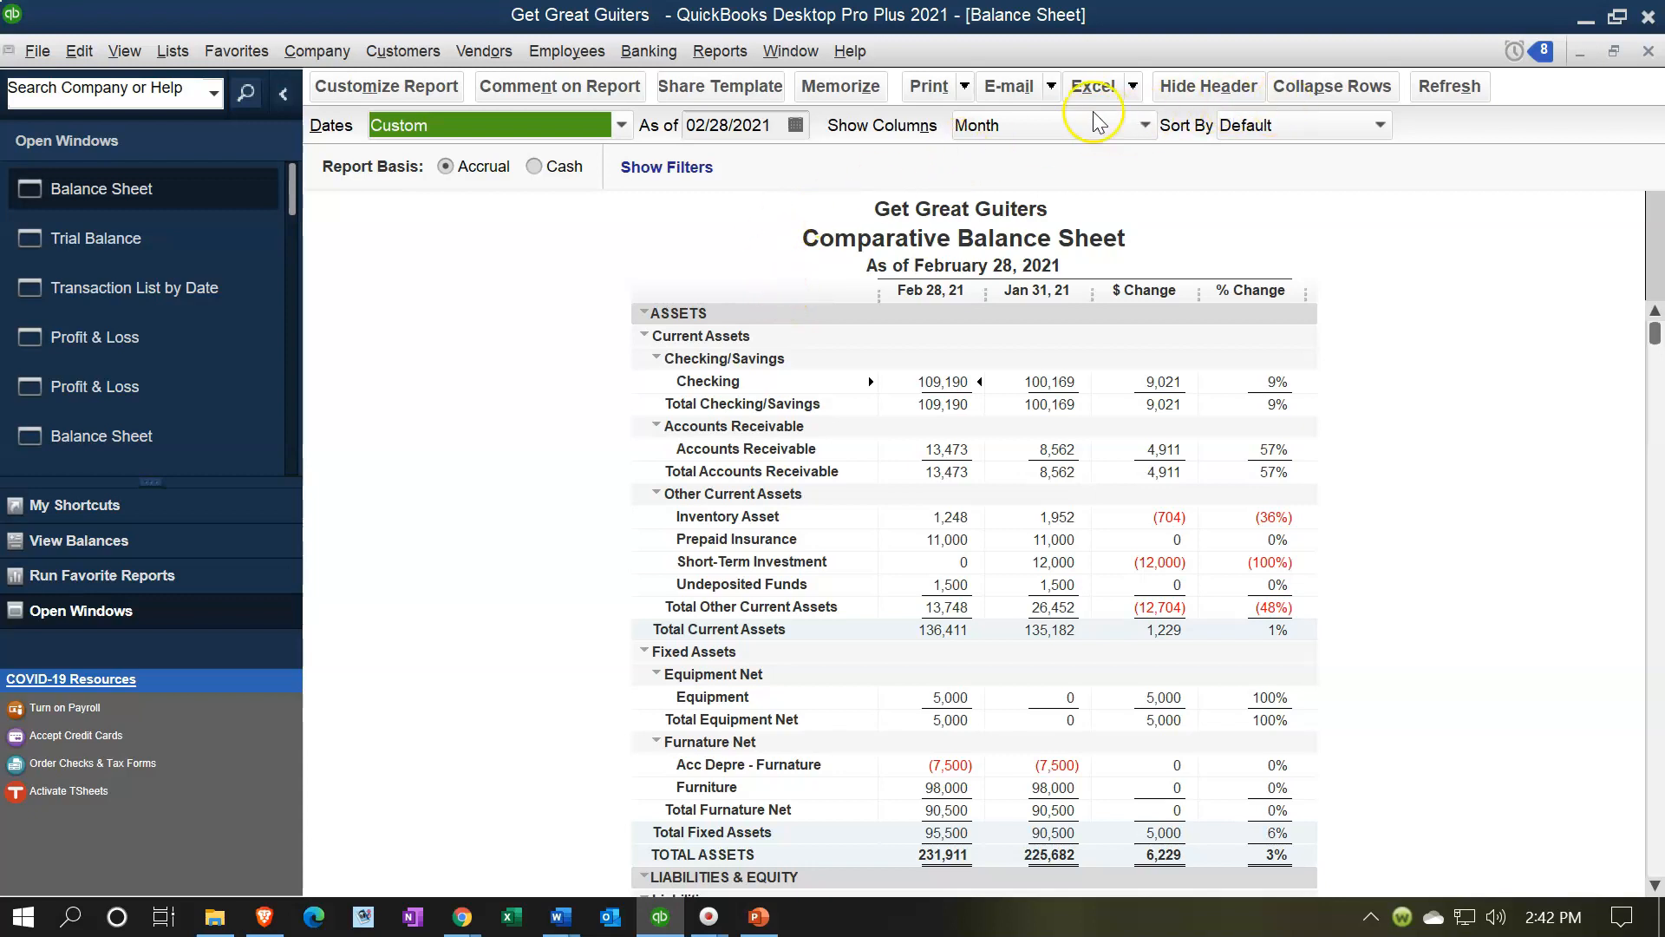
pyautogui.click(826, 93)
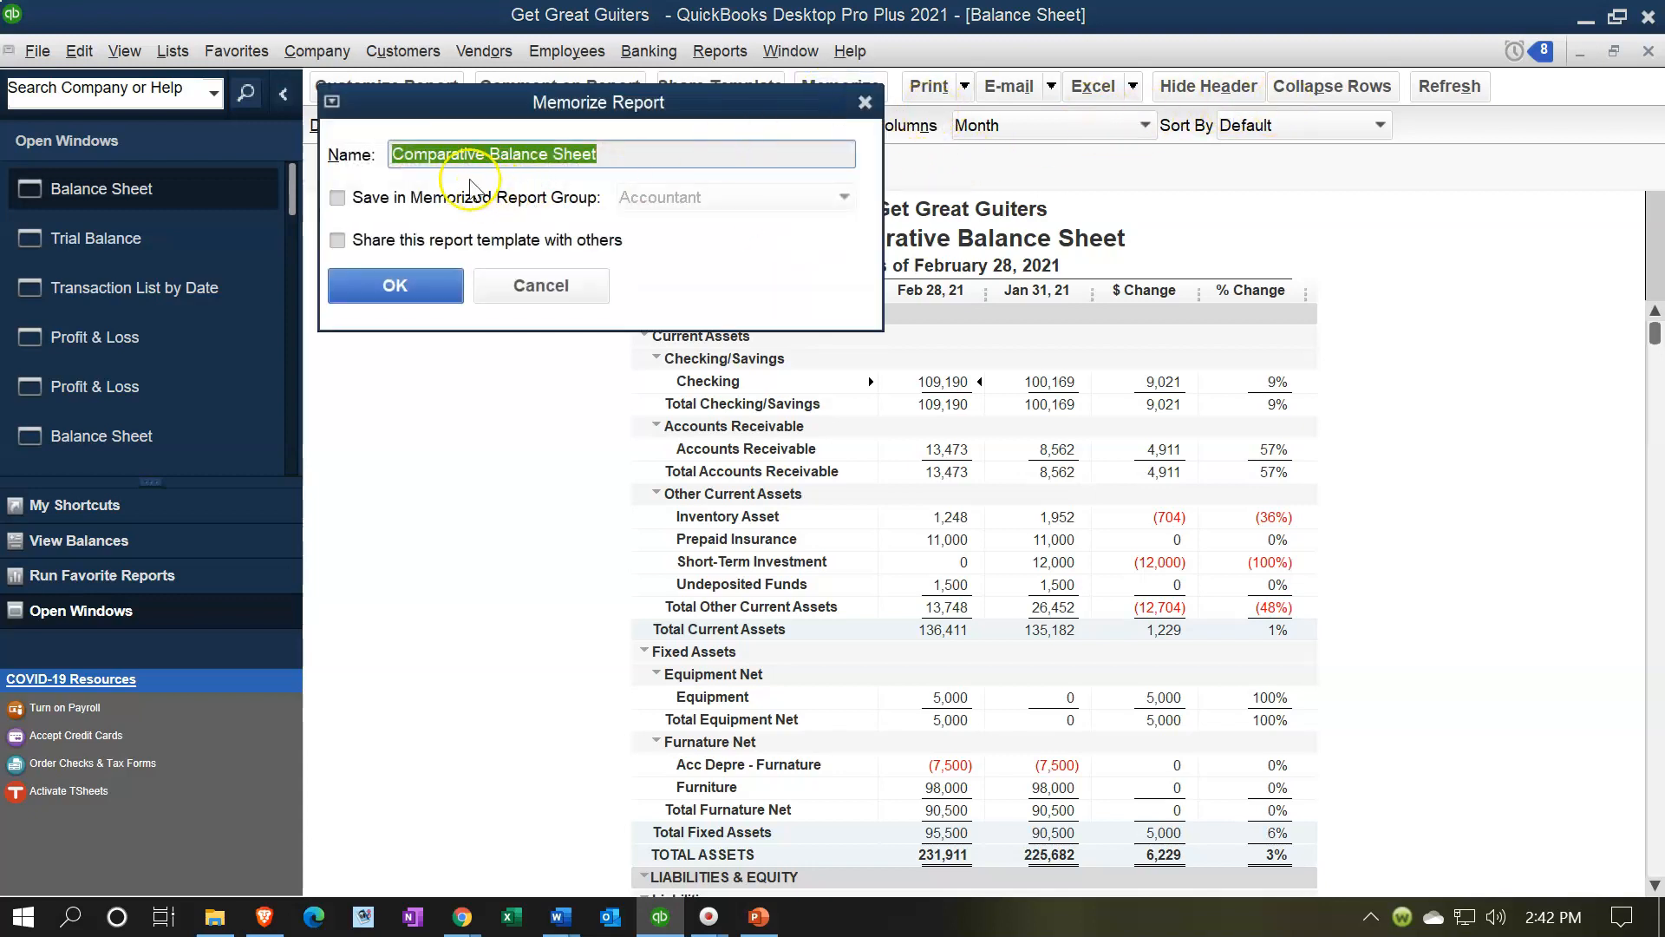
pyautogui.click(337, 197)
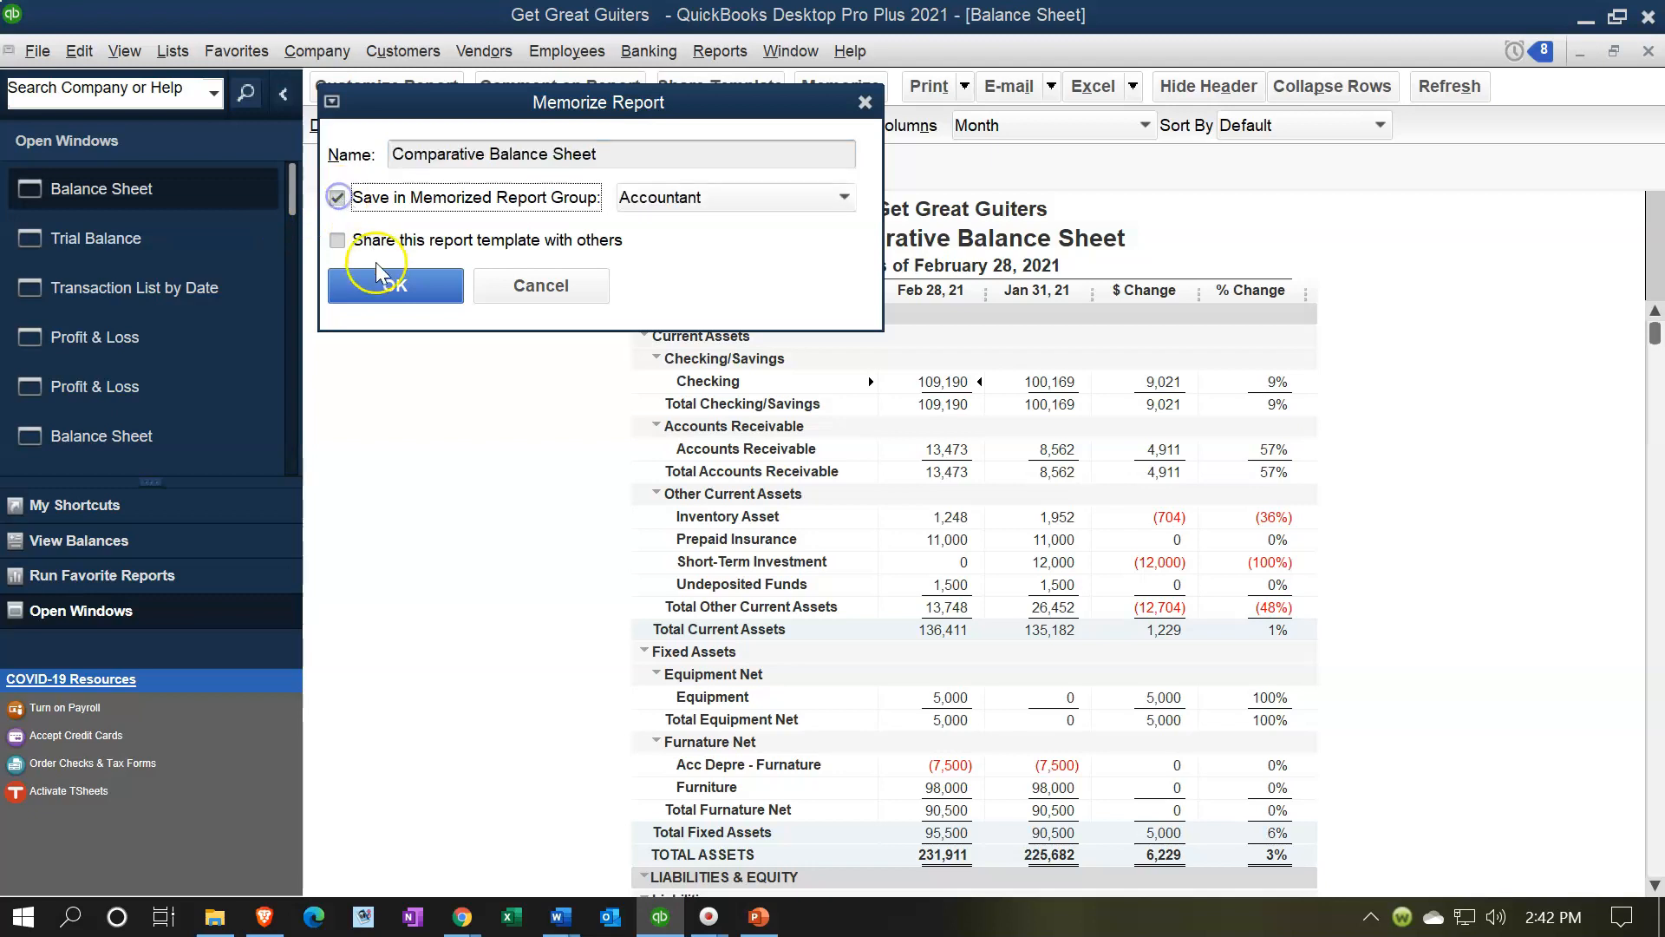
pyautogui.click(392, 288)
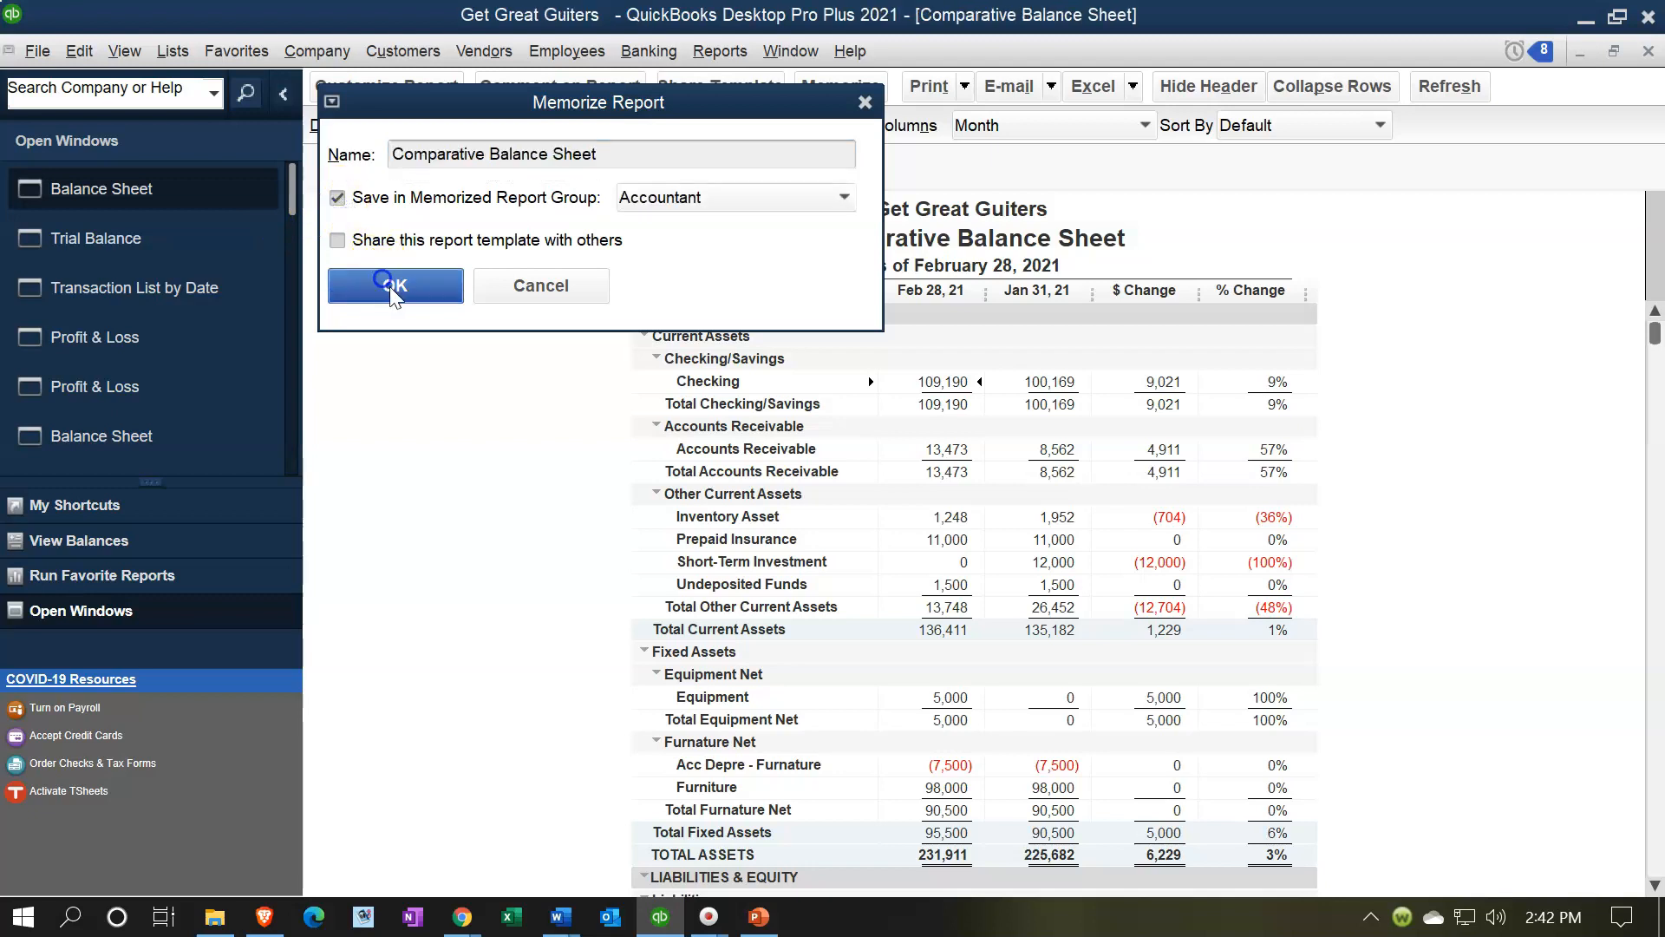
# Switch to the Comparative Income Statement and memorize it, keeping its suggested name
pyautogui.click(142, 334)
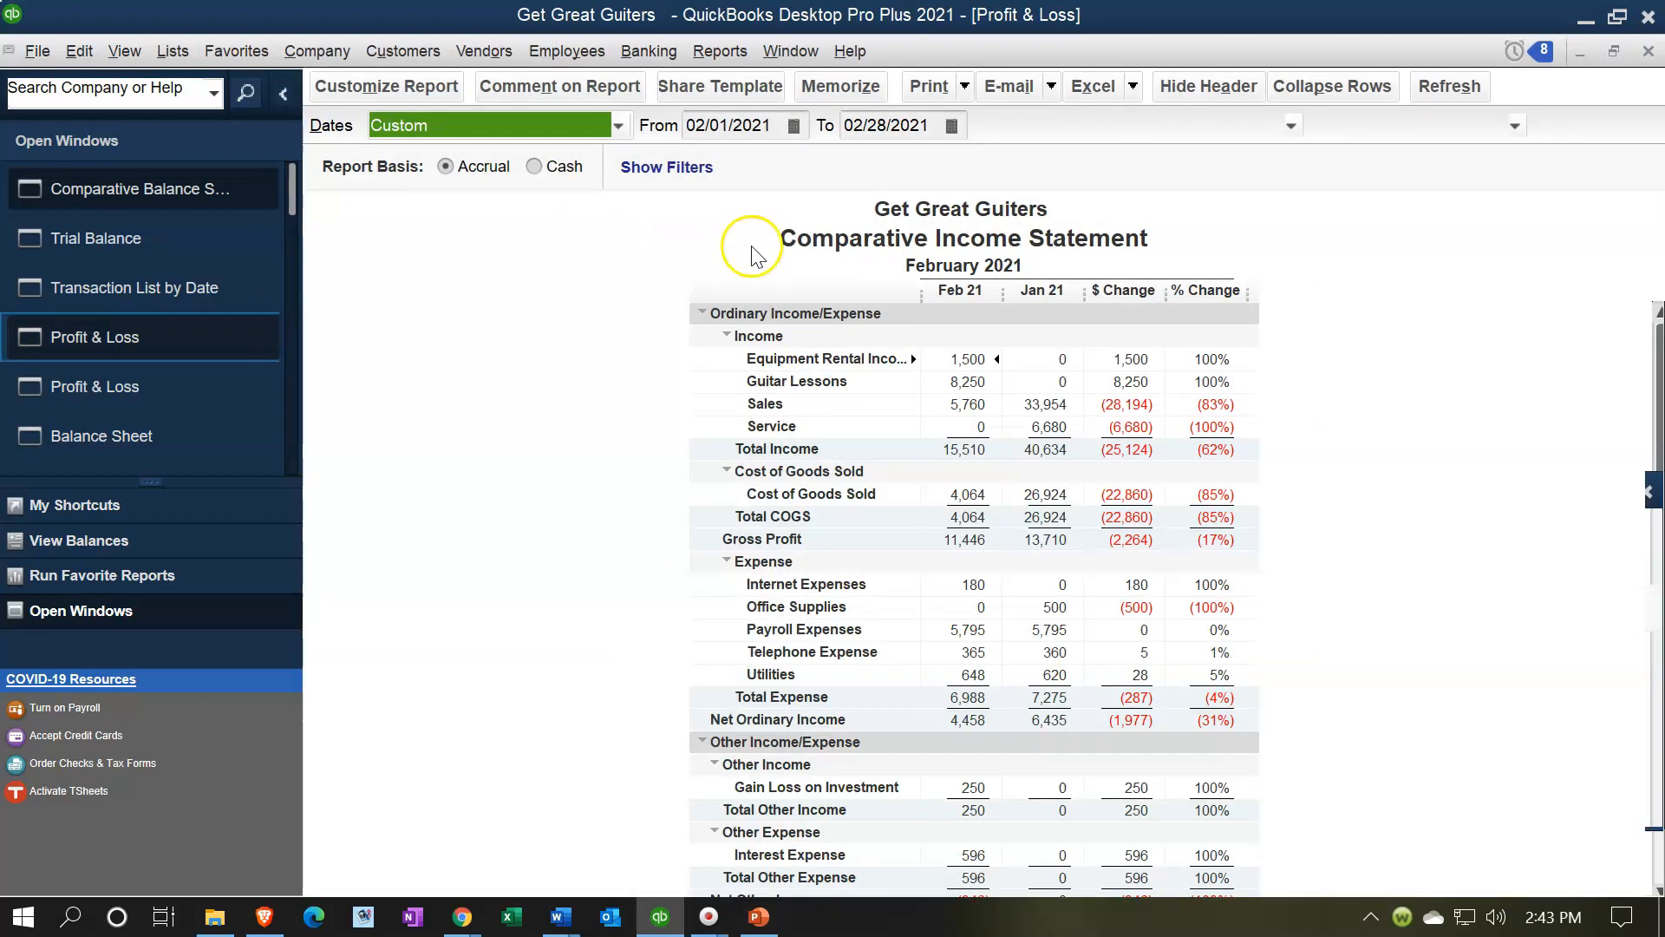
pyautogui.click(430, 90)
pyautogui.click(1217, 50)
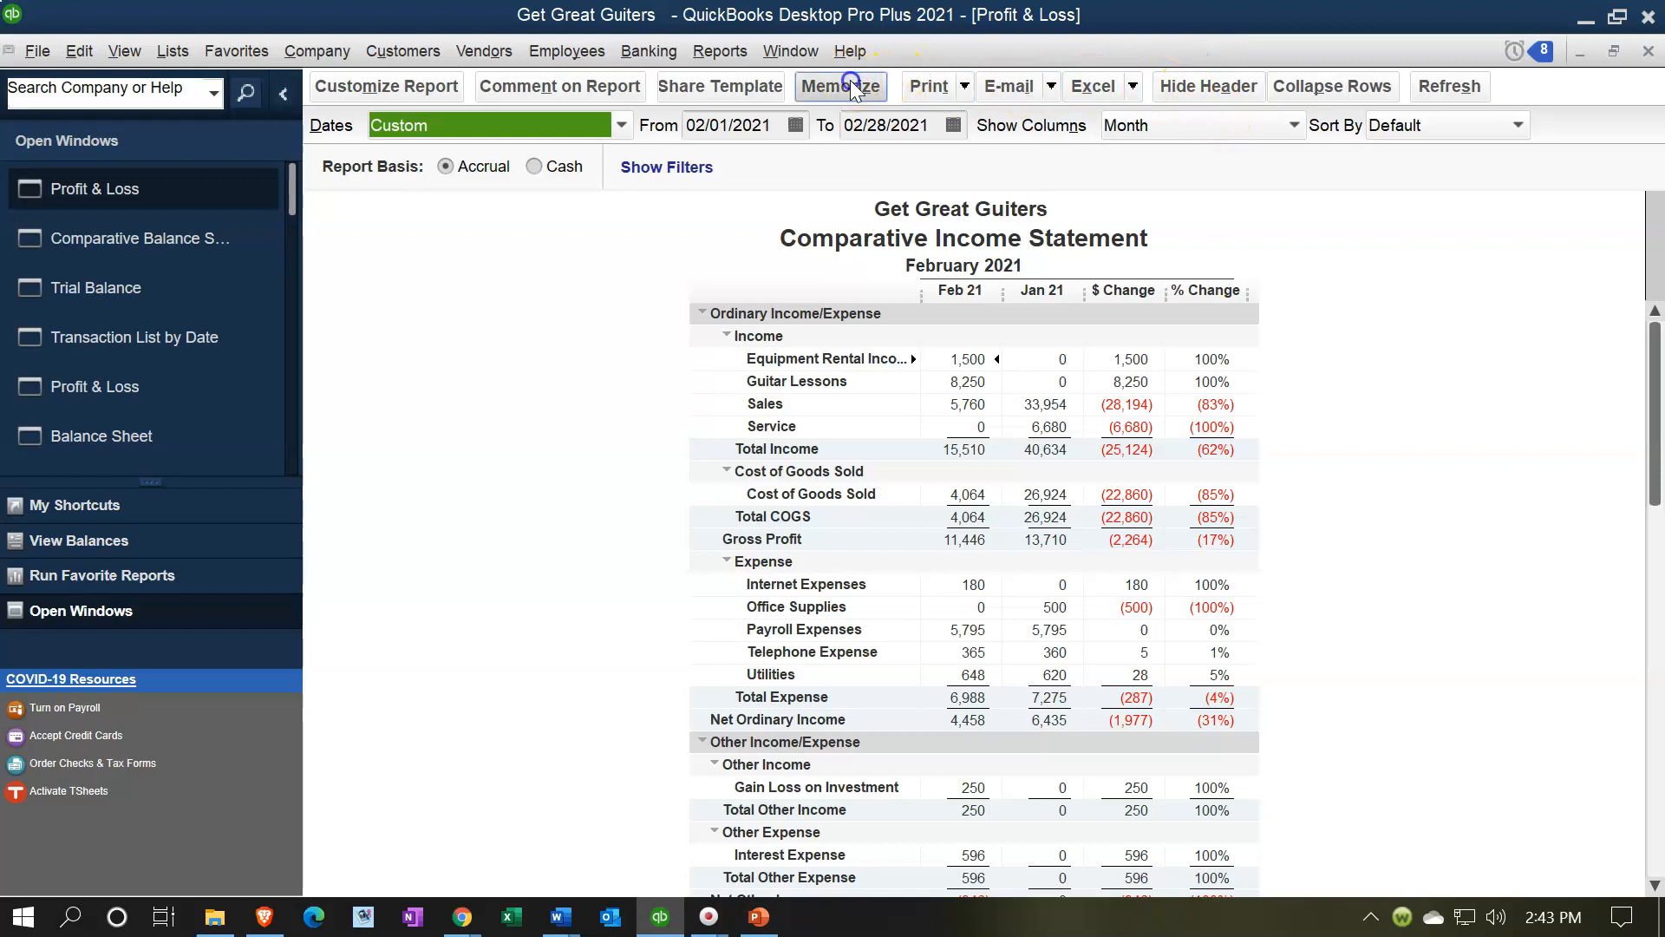
pyautogui.click(852, 87)
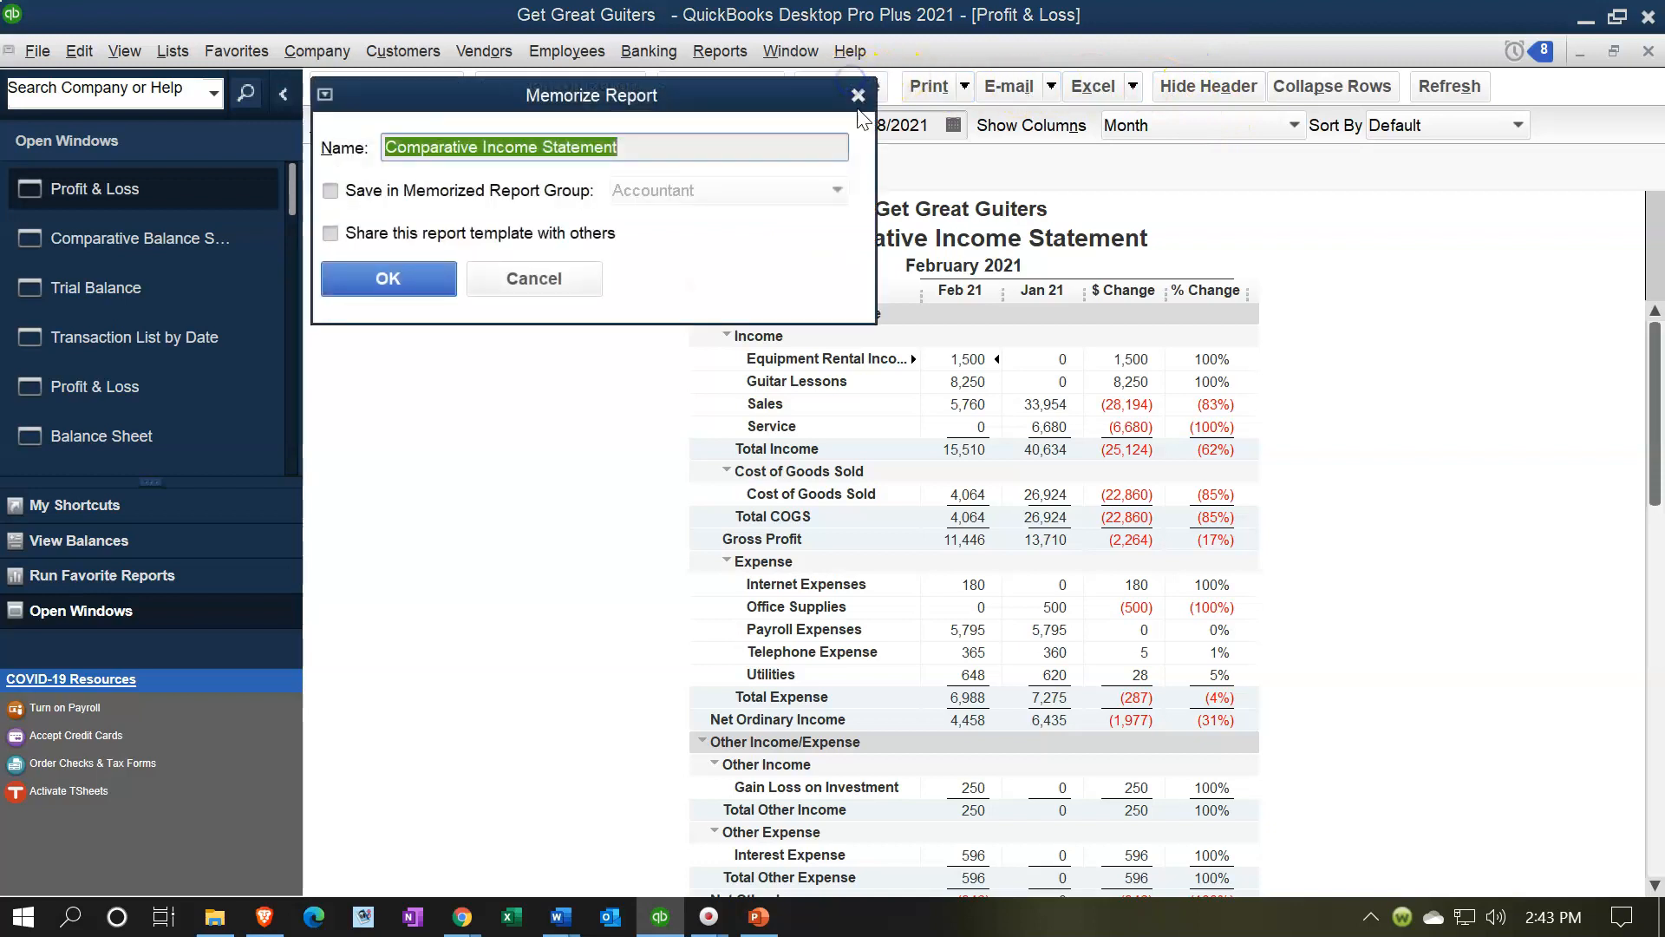
pyautogui.click(424, 277)
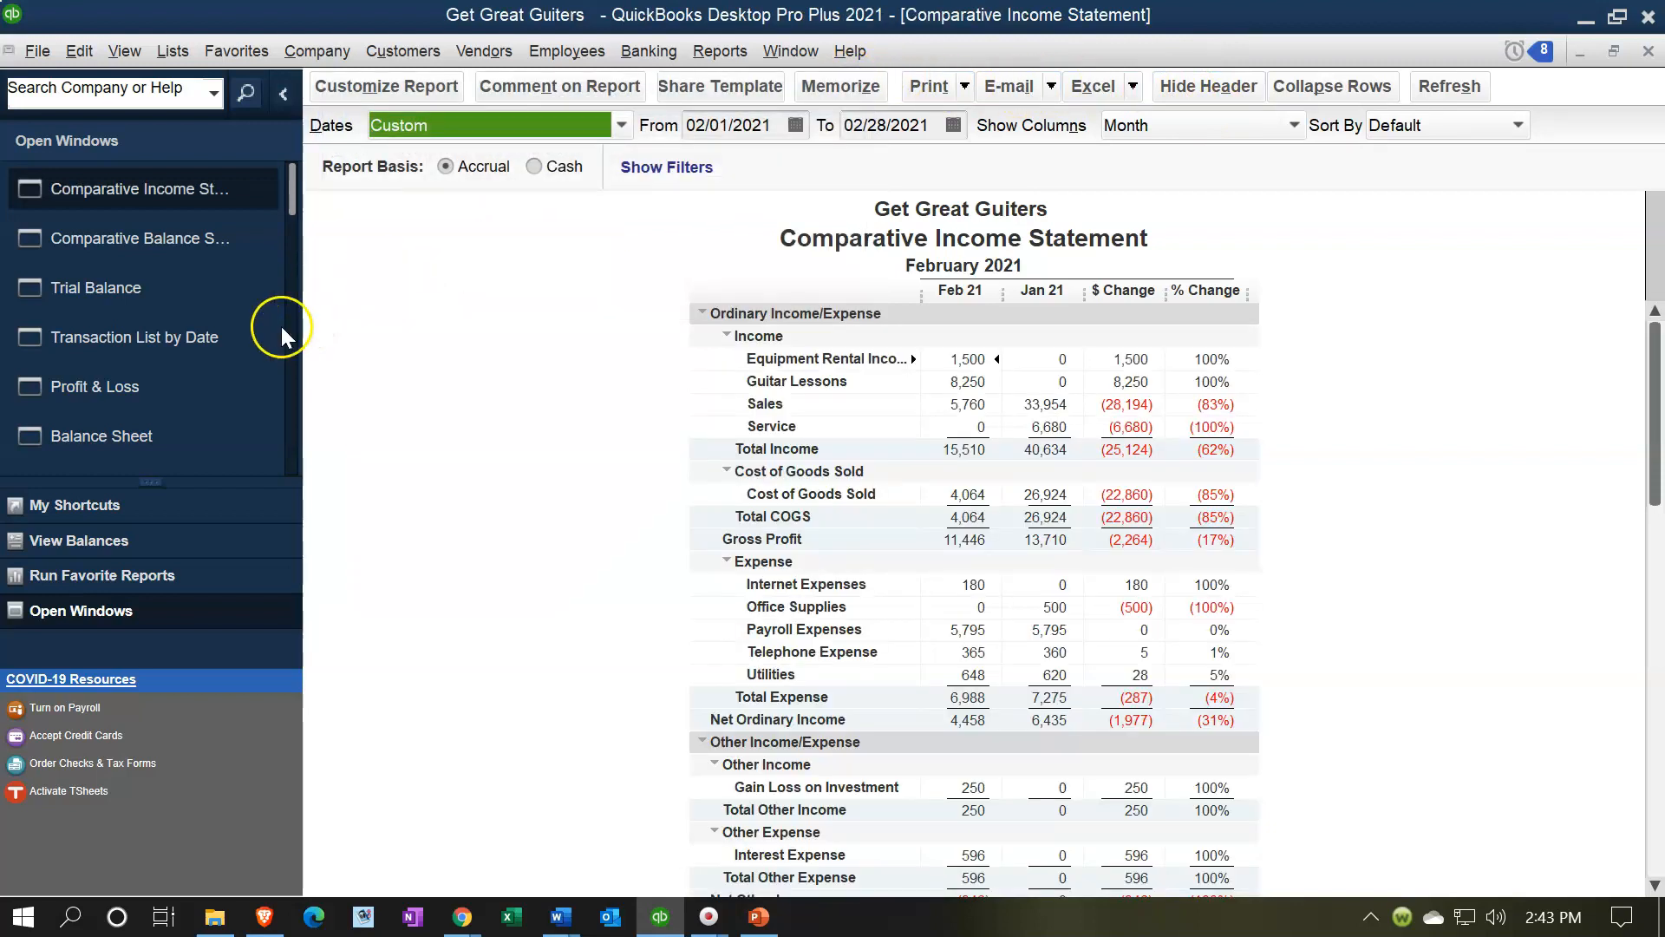
# Memorize the total-only balance sheet as Balance Sheet 1 in the Accountant report group
pyautogui.click(144, 431)
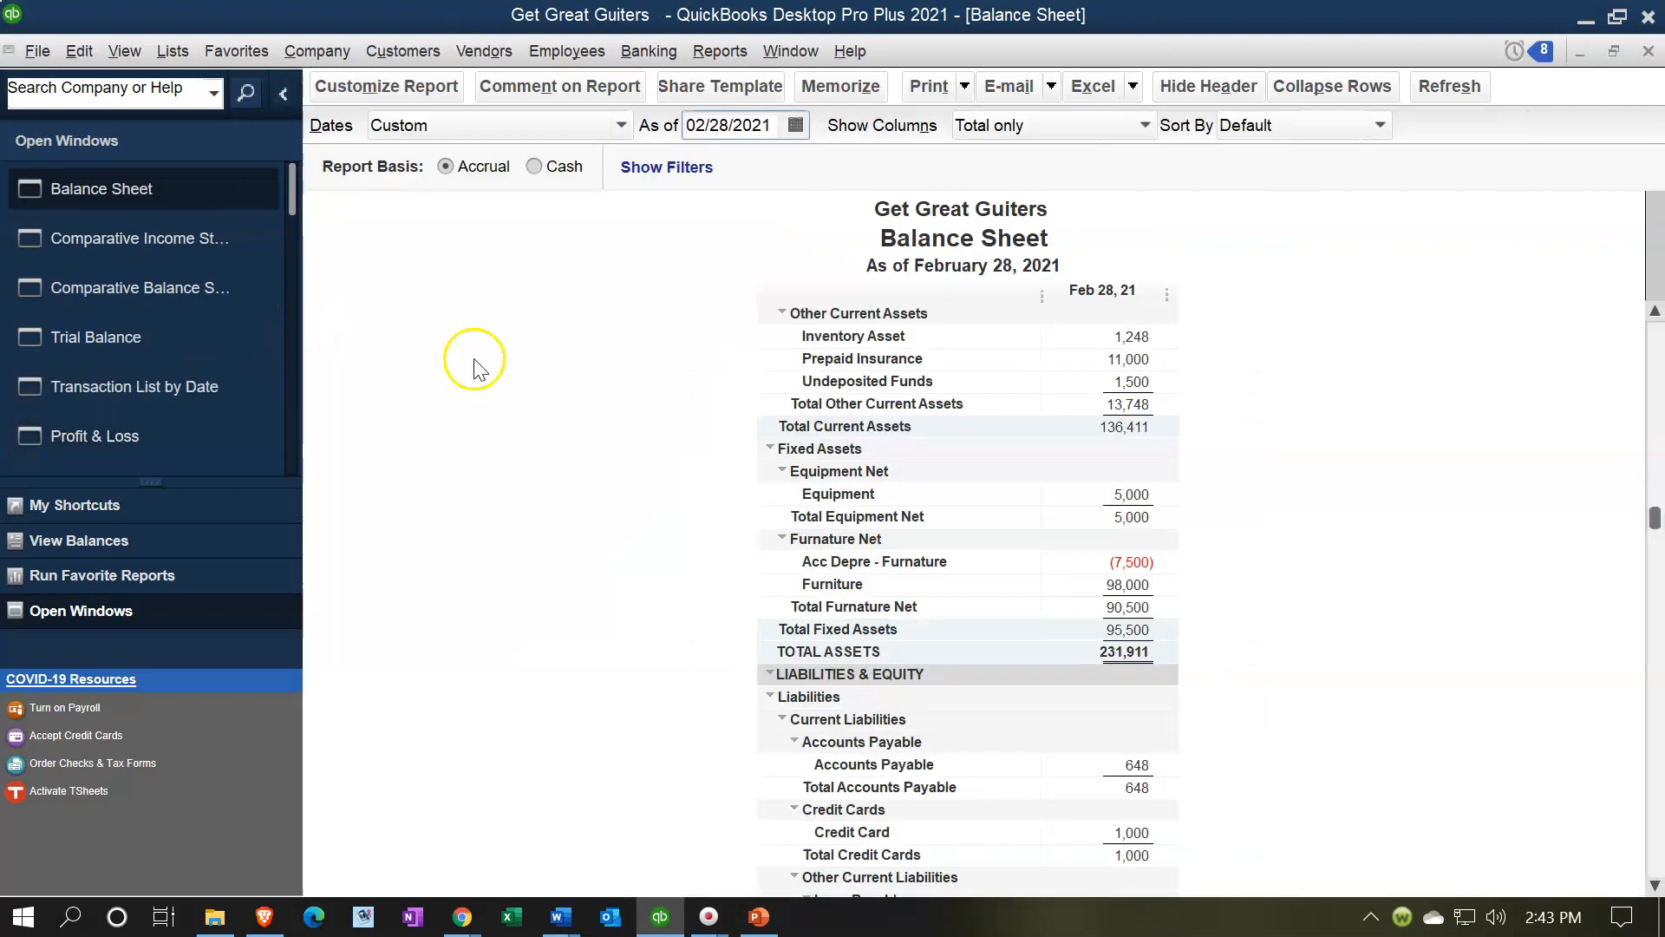
pyautogui.click(846, 96)
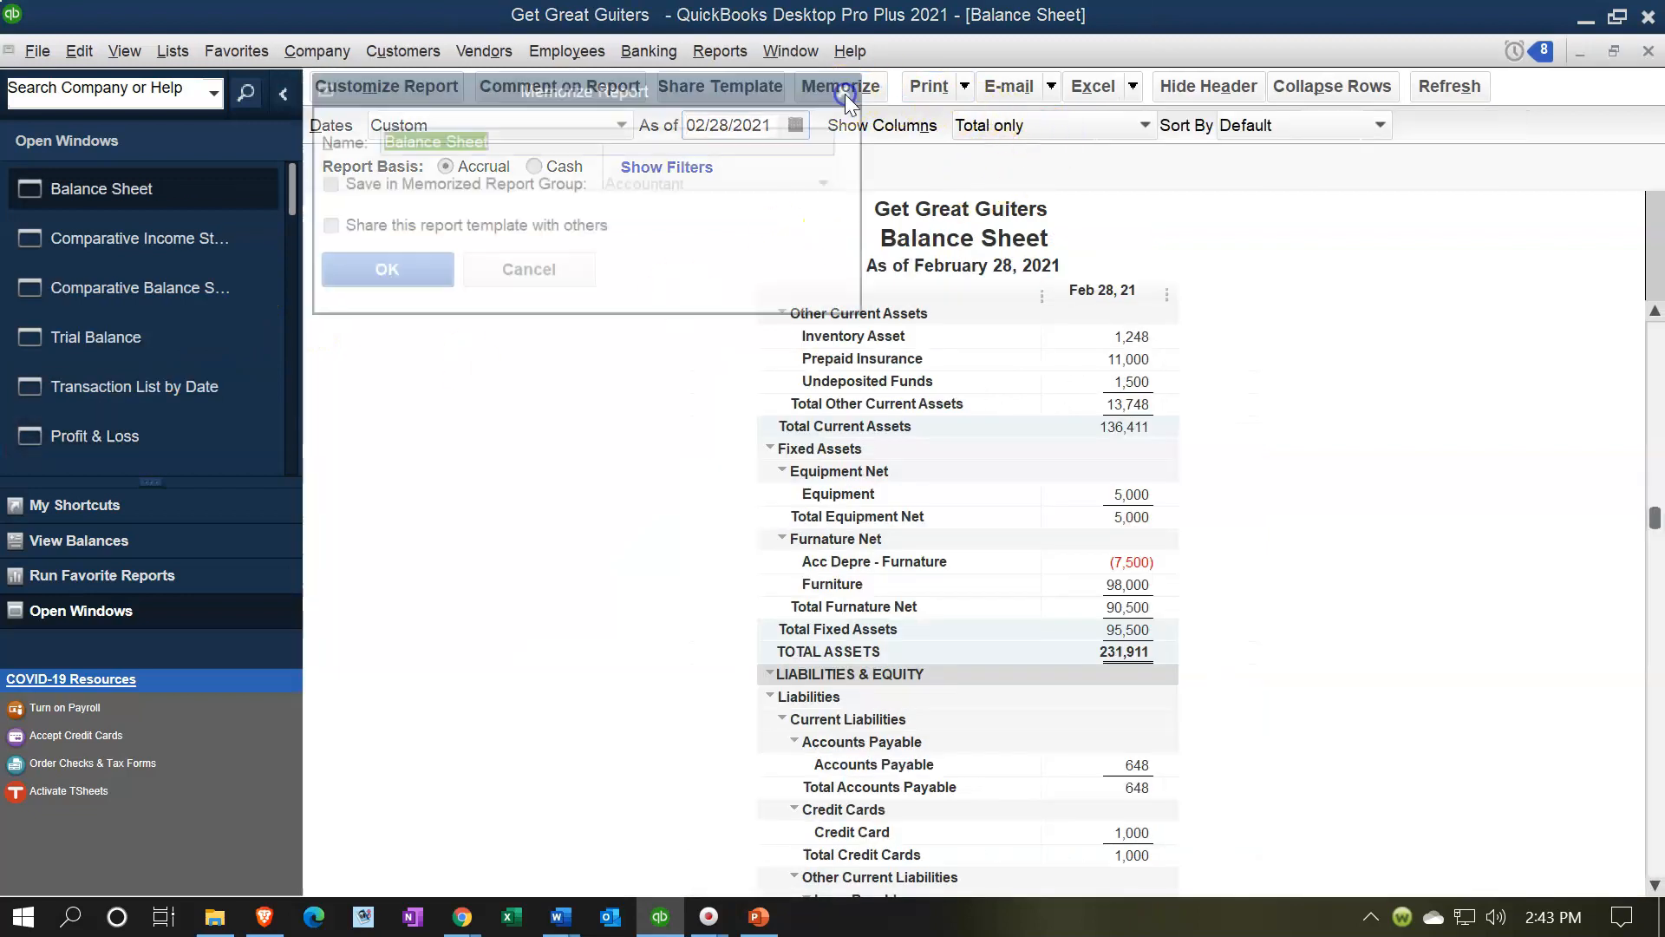
pyautogui.click(355, 185)
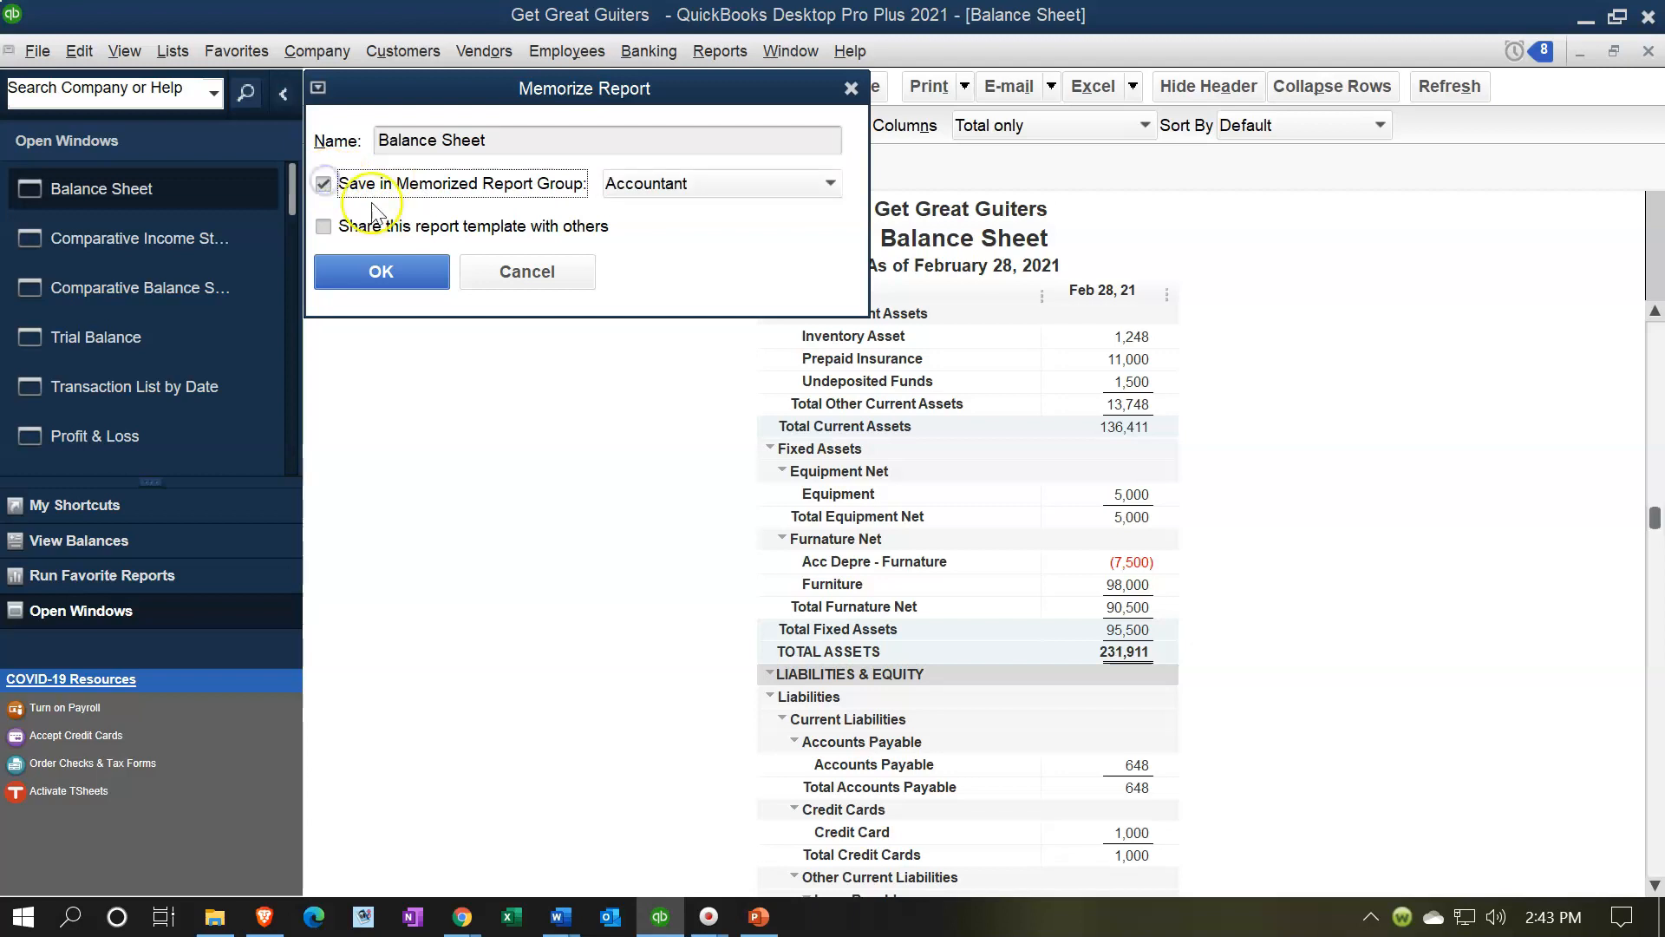
pyautogui.click(543, 141)
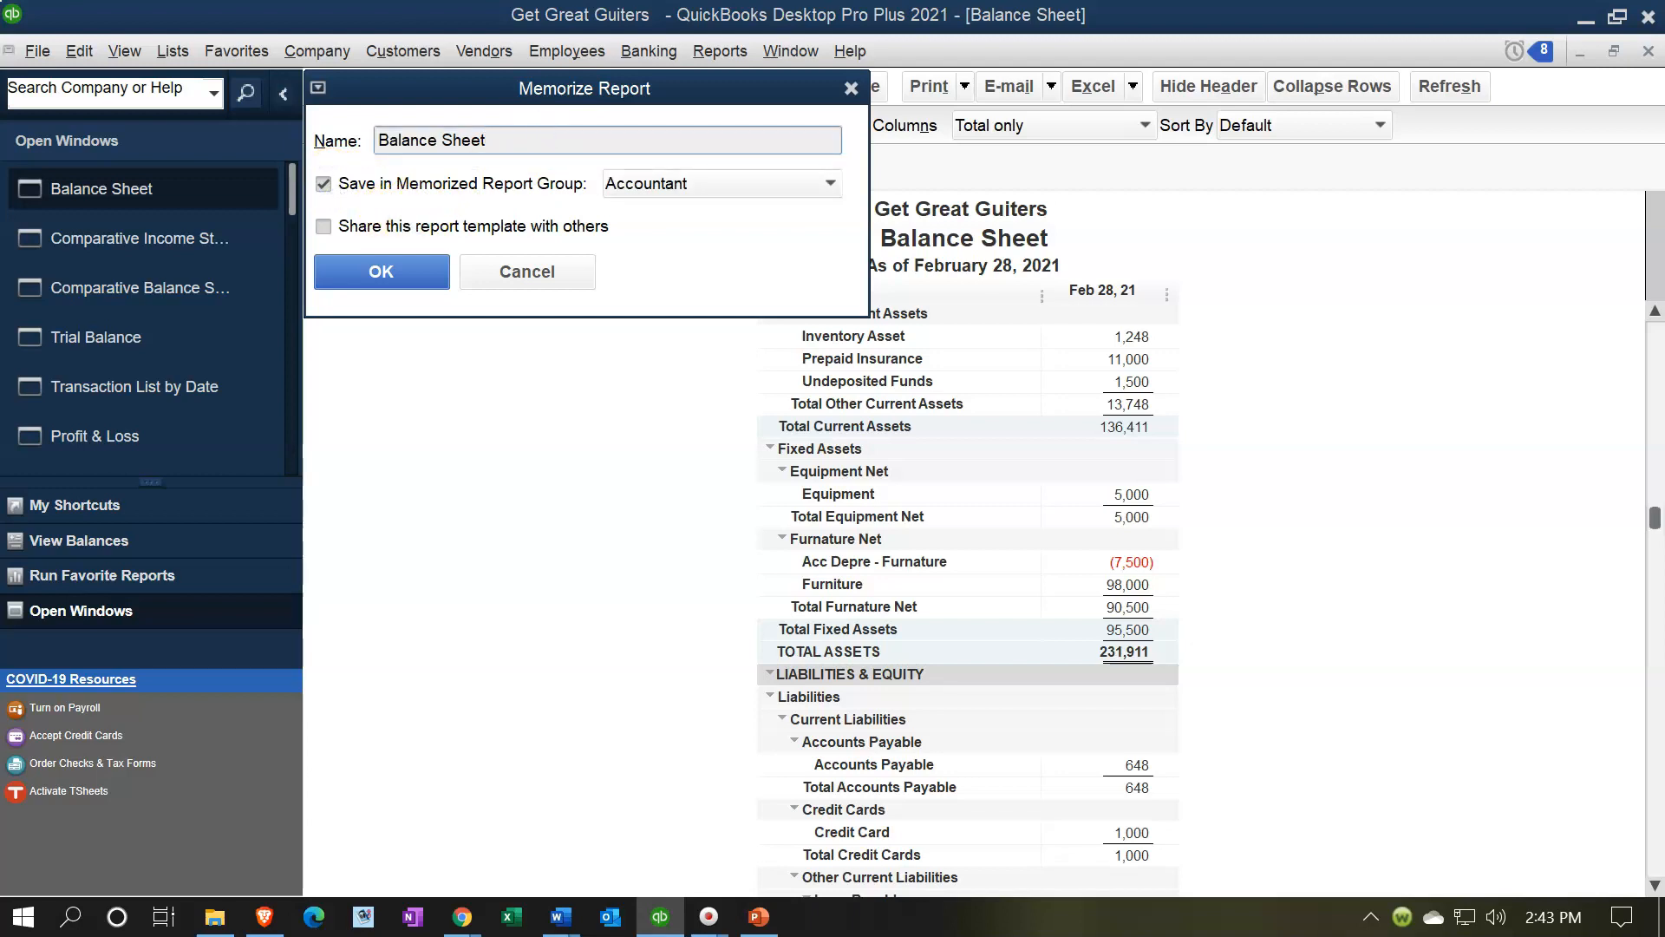
pyautogui.write('1')
pyautogui.click(423, 278)
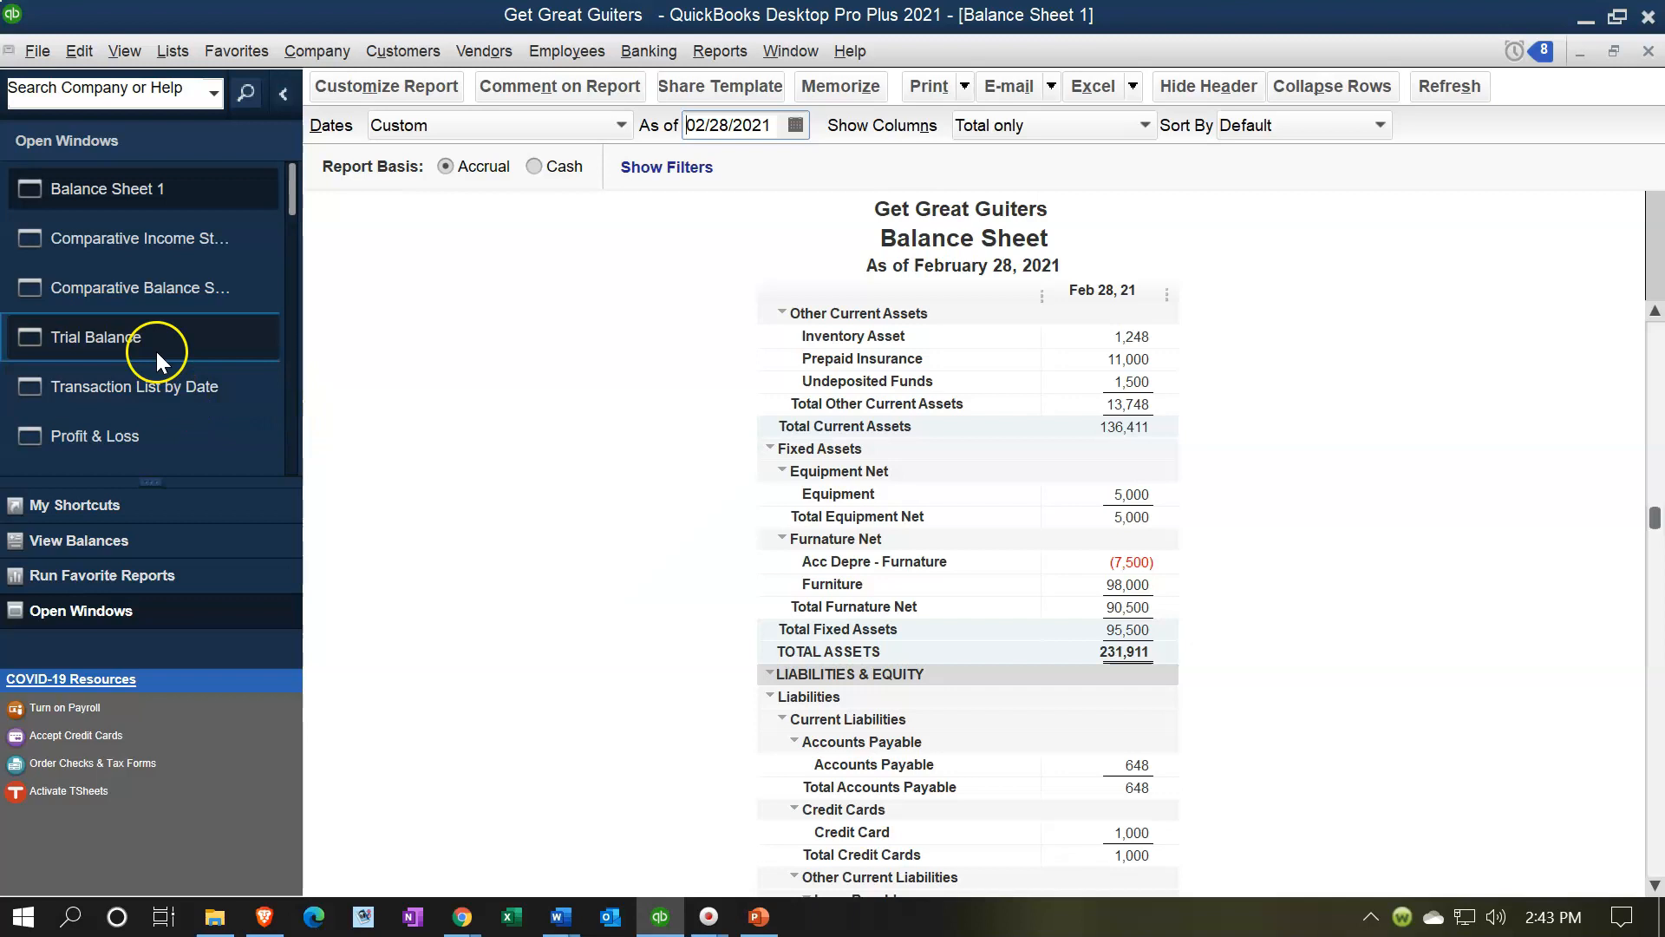
# Memorize the January through February income statement as Income Statement 1 in the Accountant report group
pyautogui.click(120, 419)
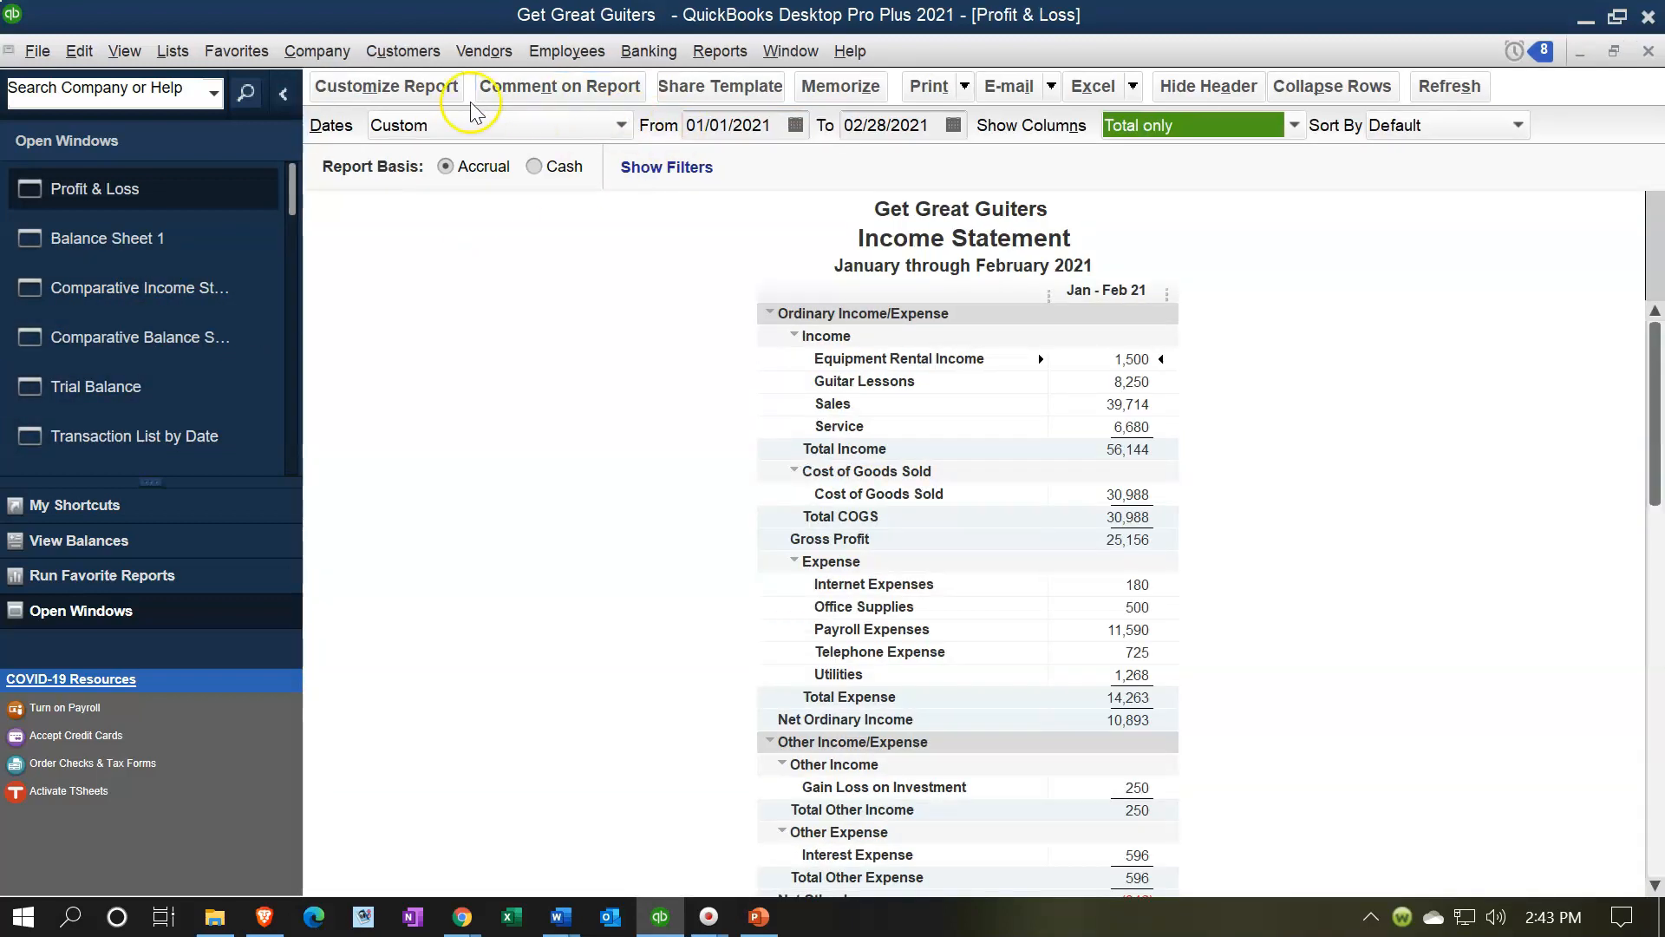
pyautogui.click(840, 88)
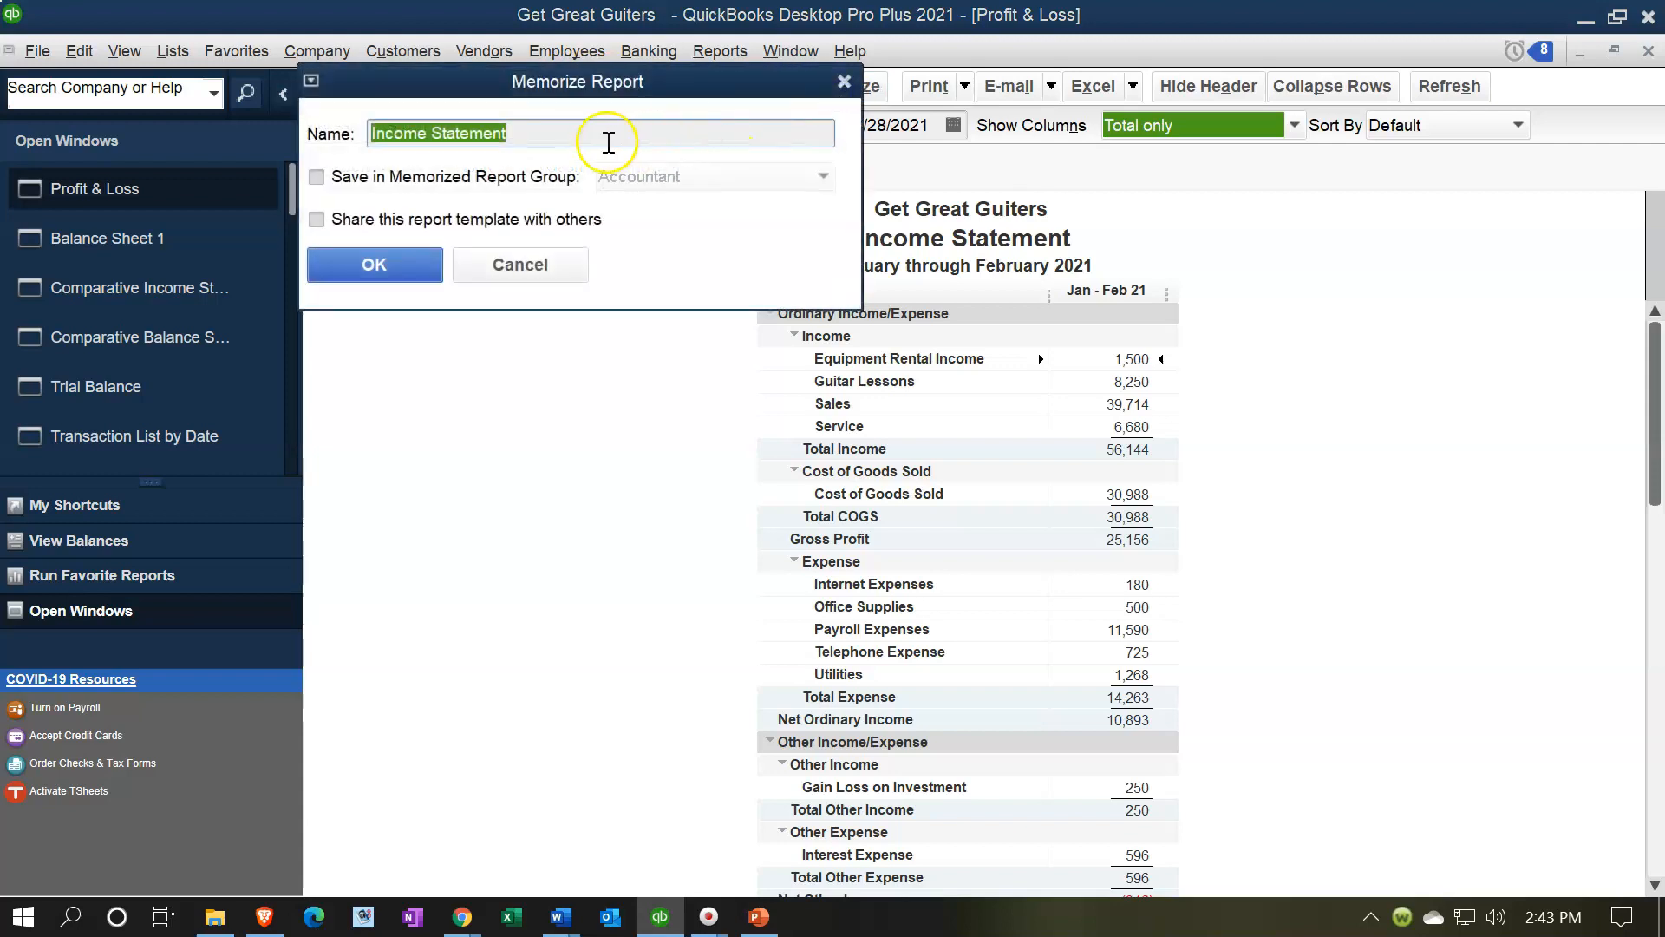
pyautogui.click(317, 176)
pyautogui.click(539, 137)
pyautogui.write('1')
pyautogui.click(416, 263)
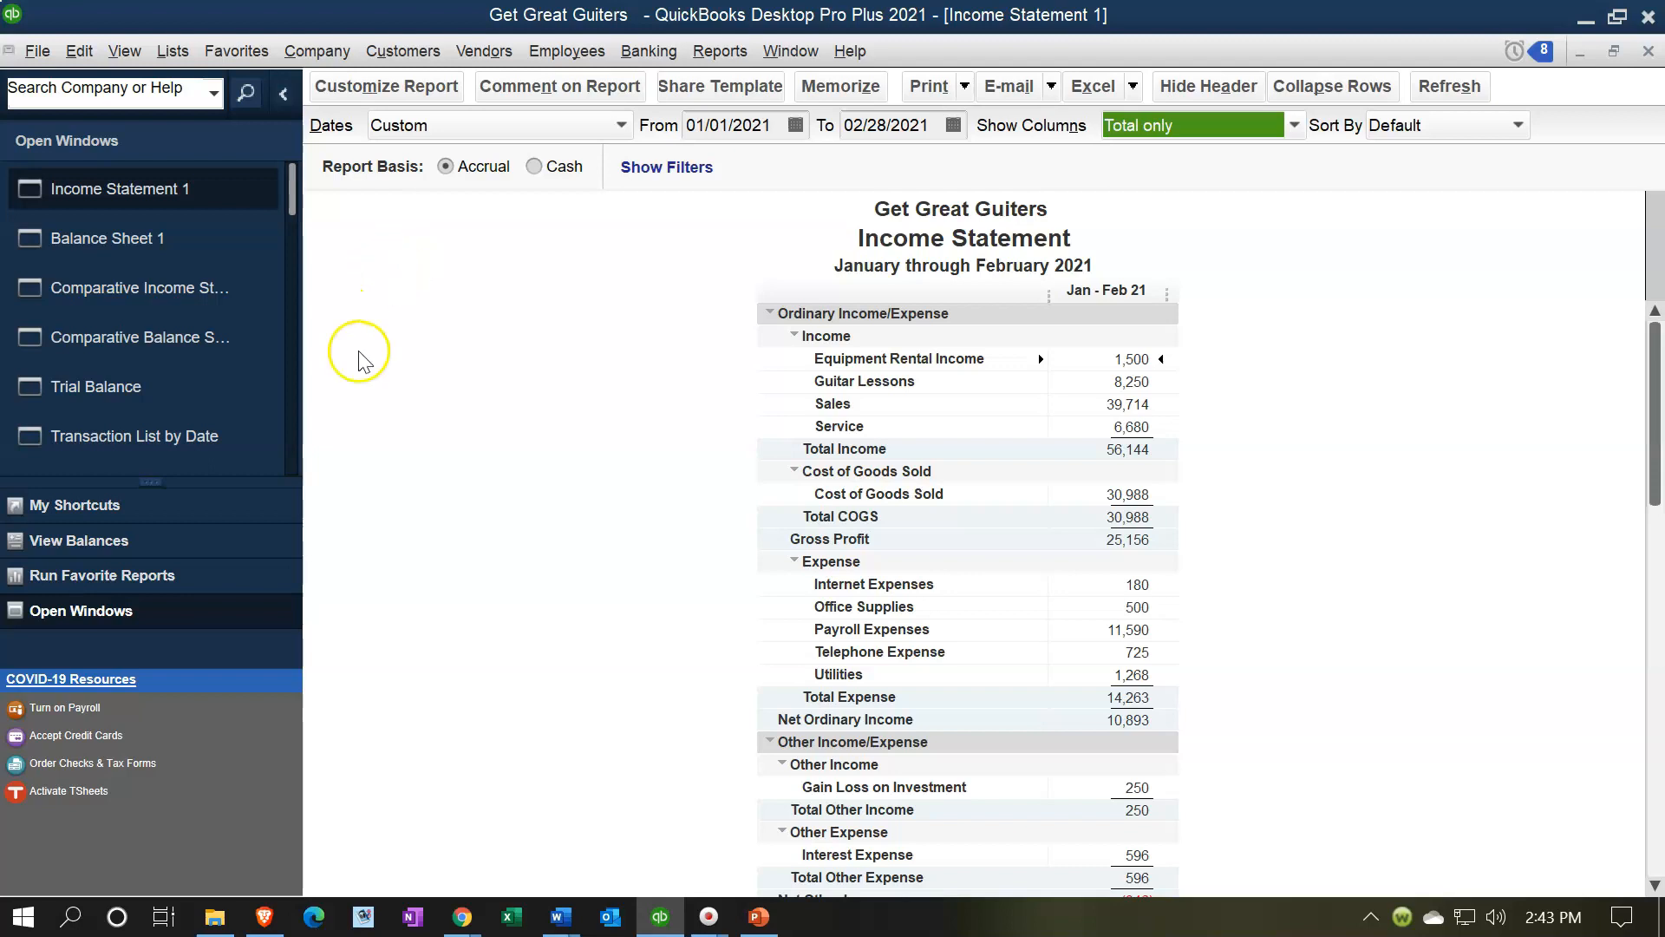
# Print the Balance Sheet 1 report in portrait orientation to the CutePDF Writer printer
pyautogui.click(163, 237)
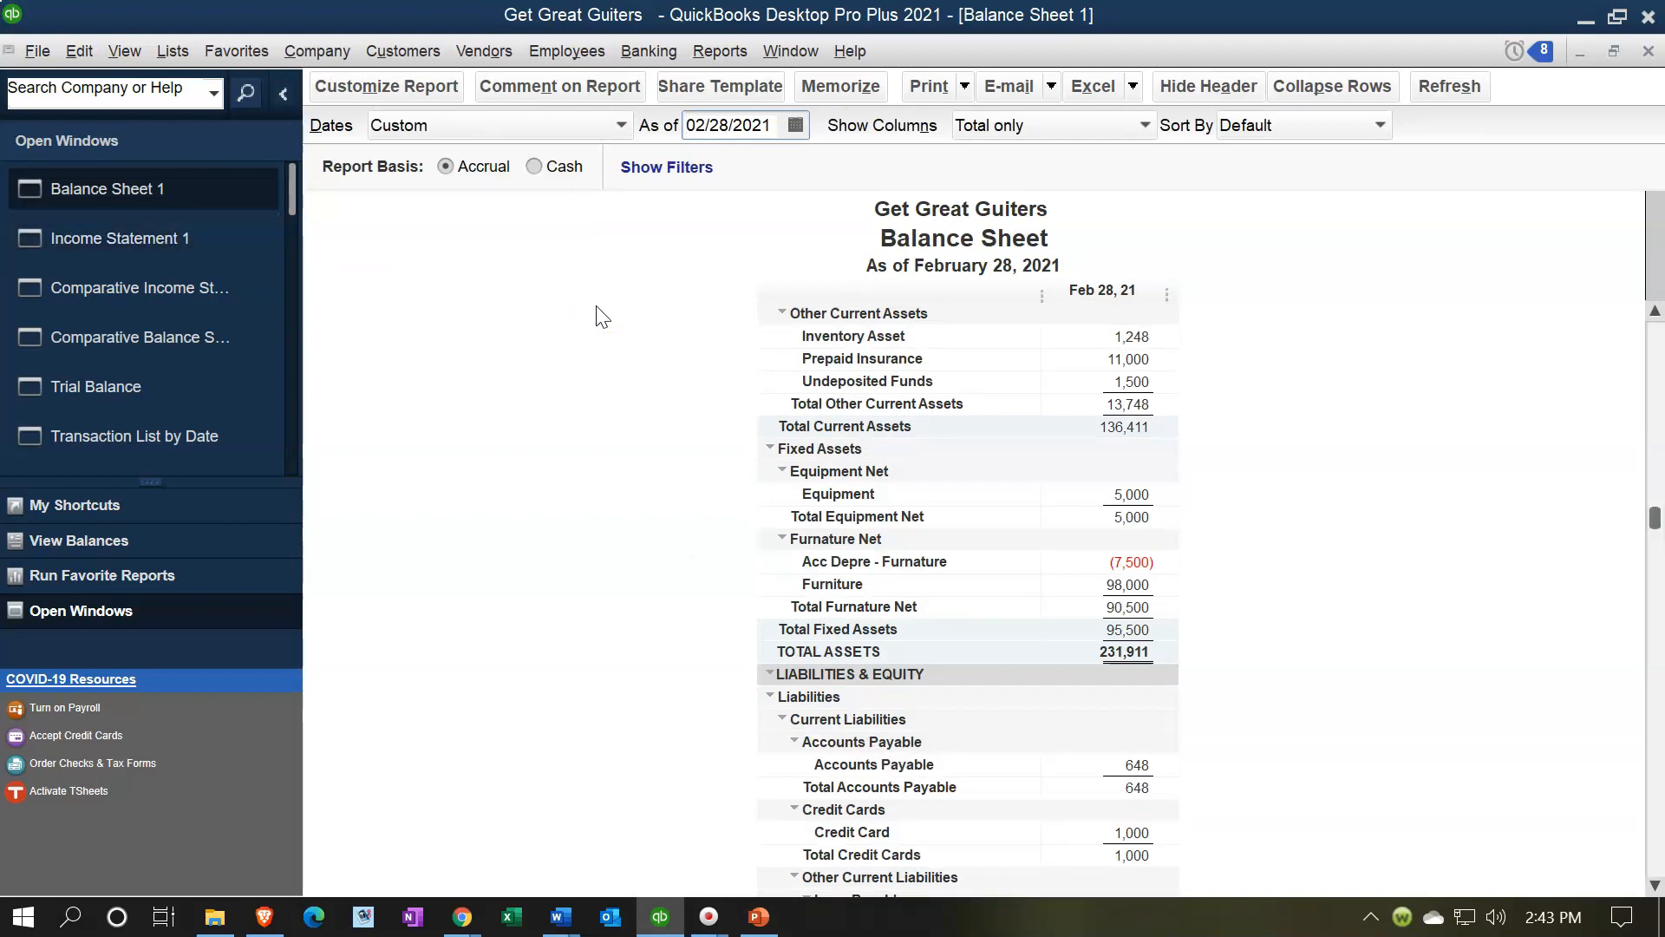
pyautogui.click(964, 81)
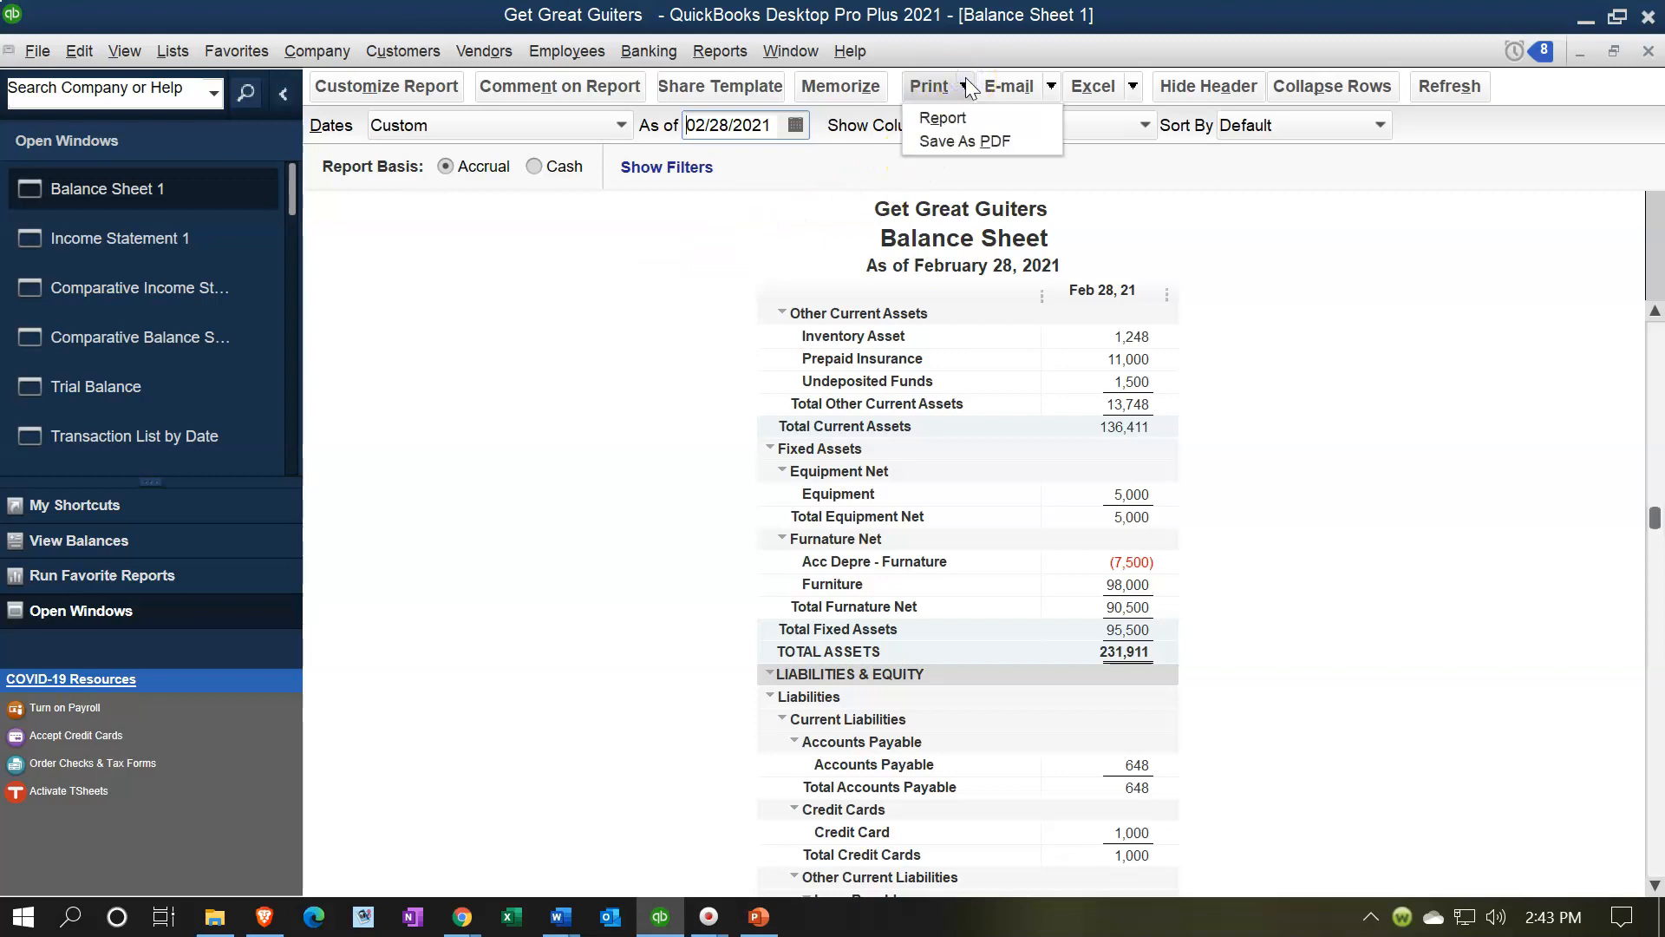
pyautogui.click(965, 143)
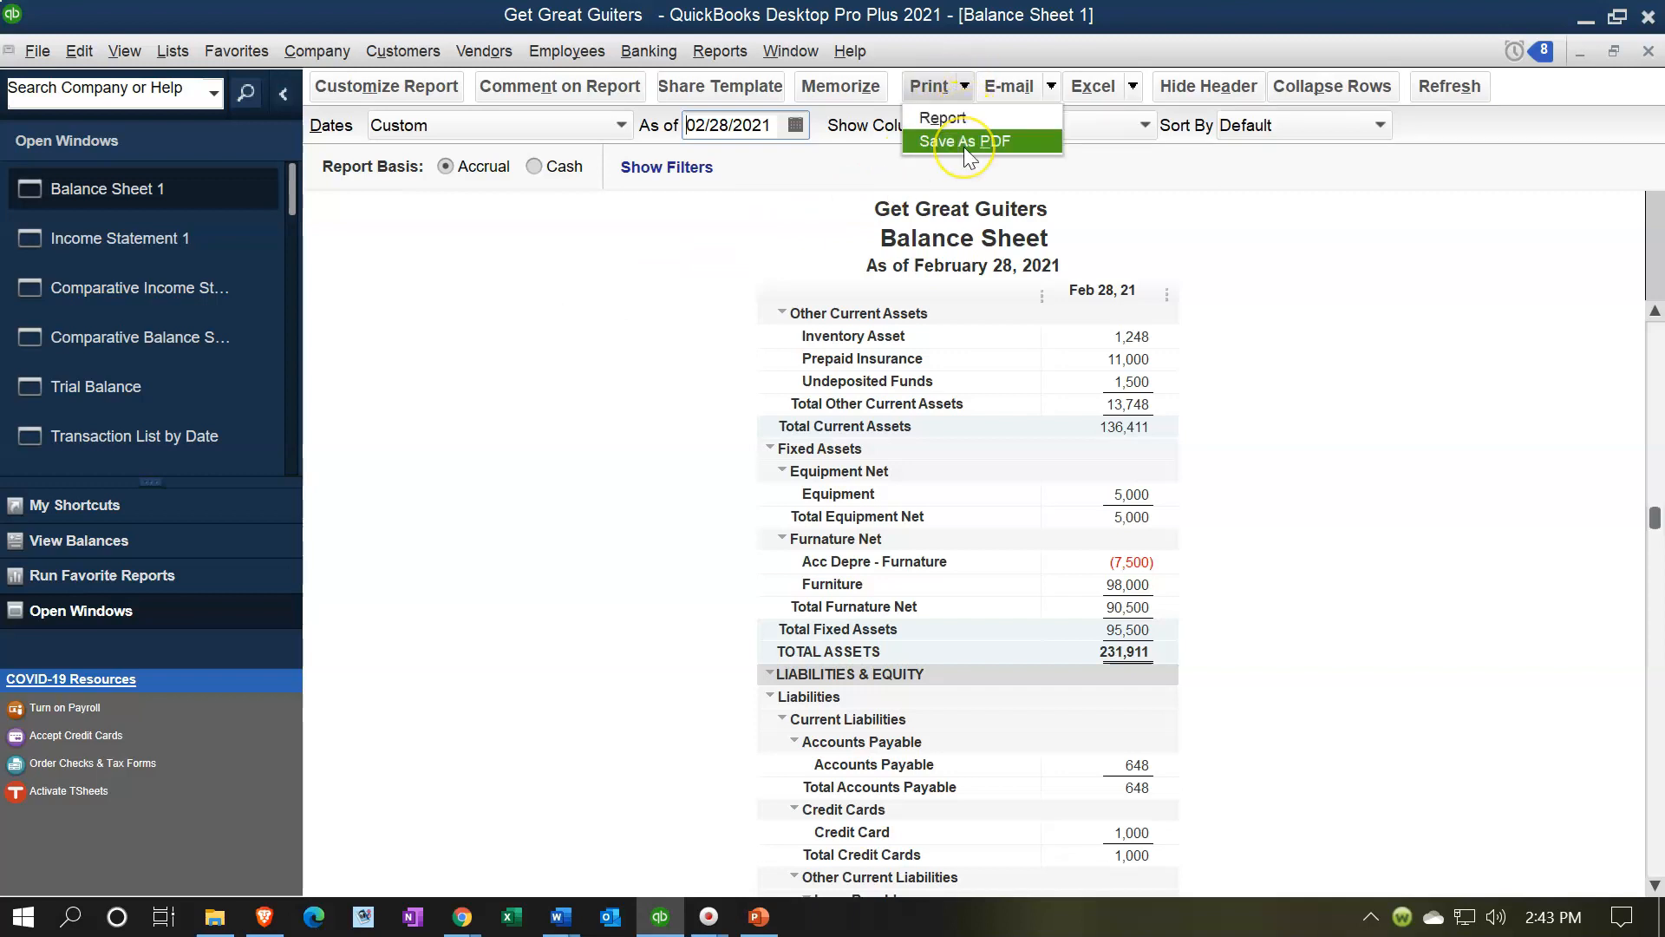
pyautogui.click(955, 130)
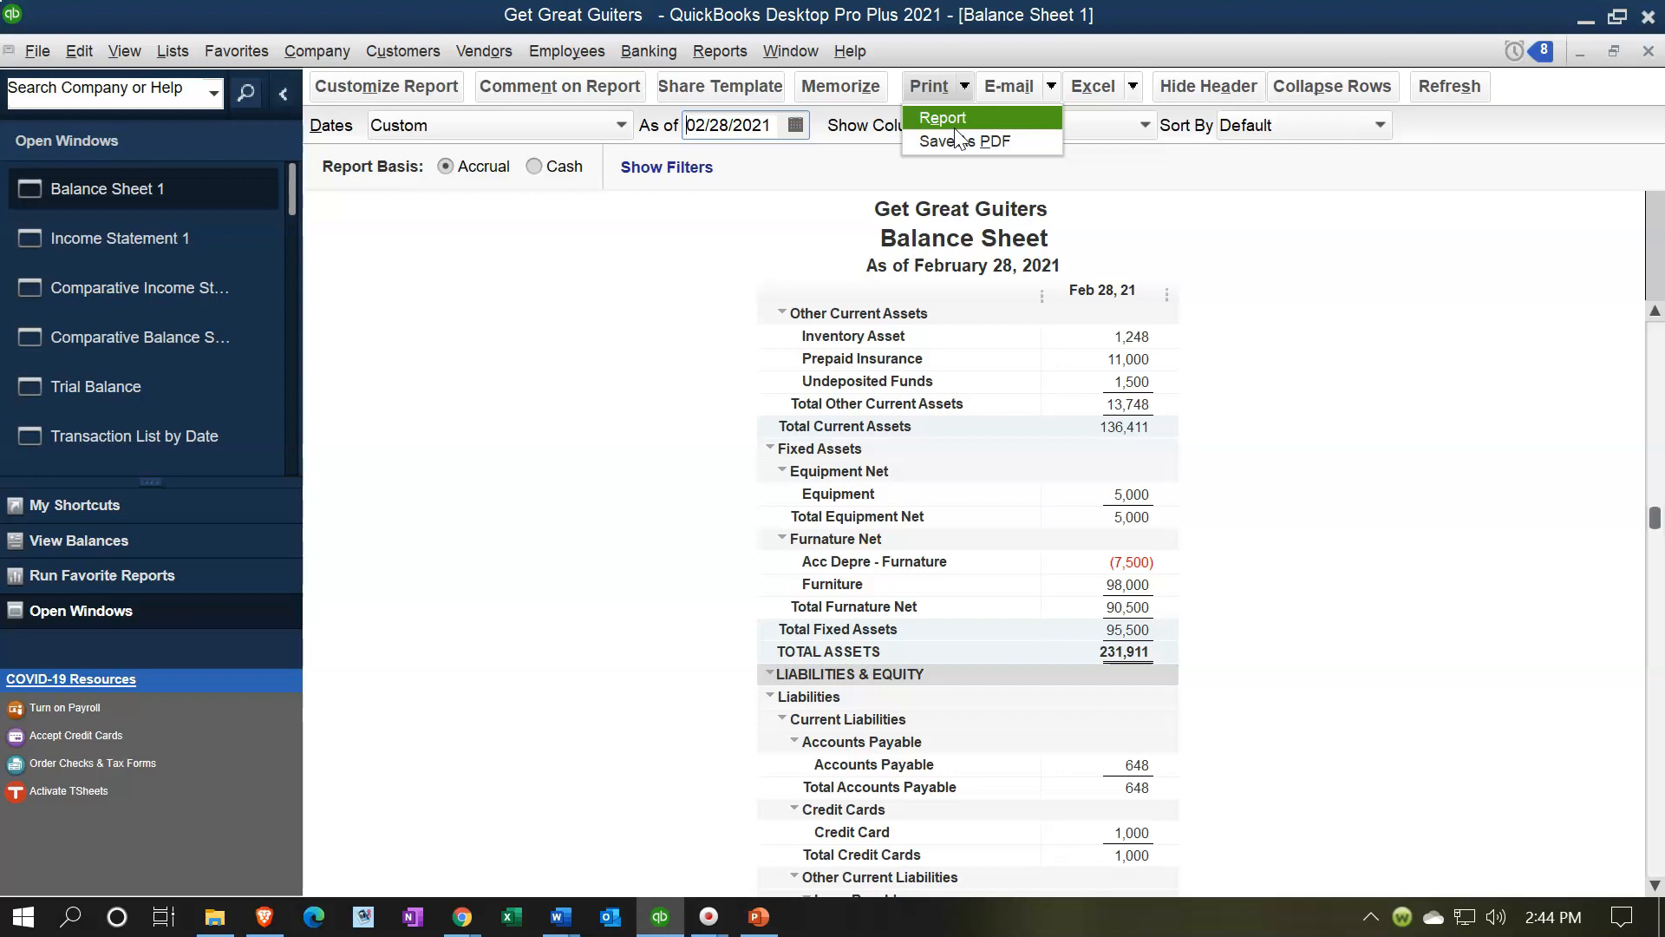
pyautogui.click(949, 118)
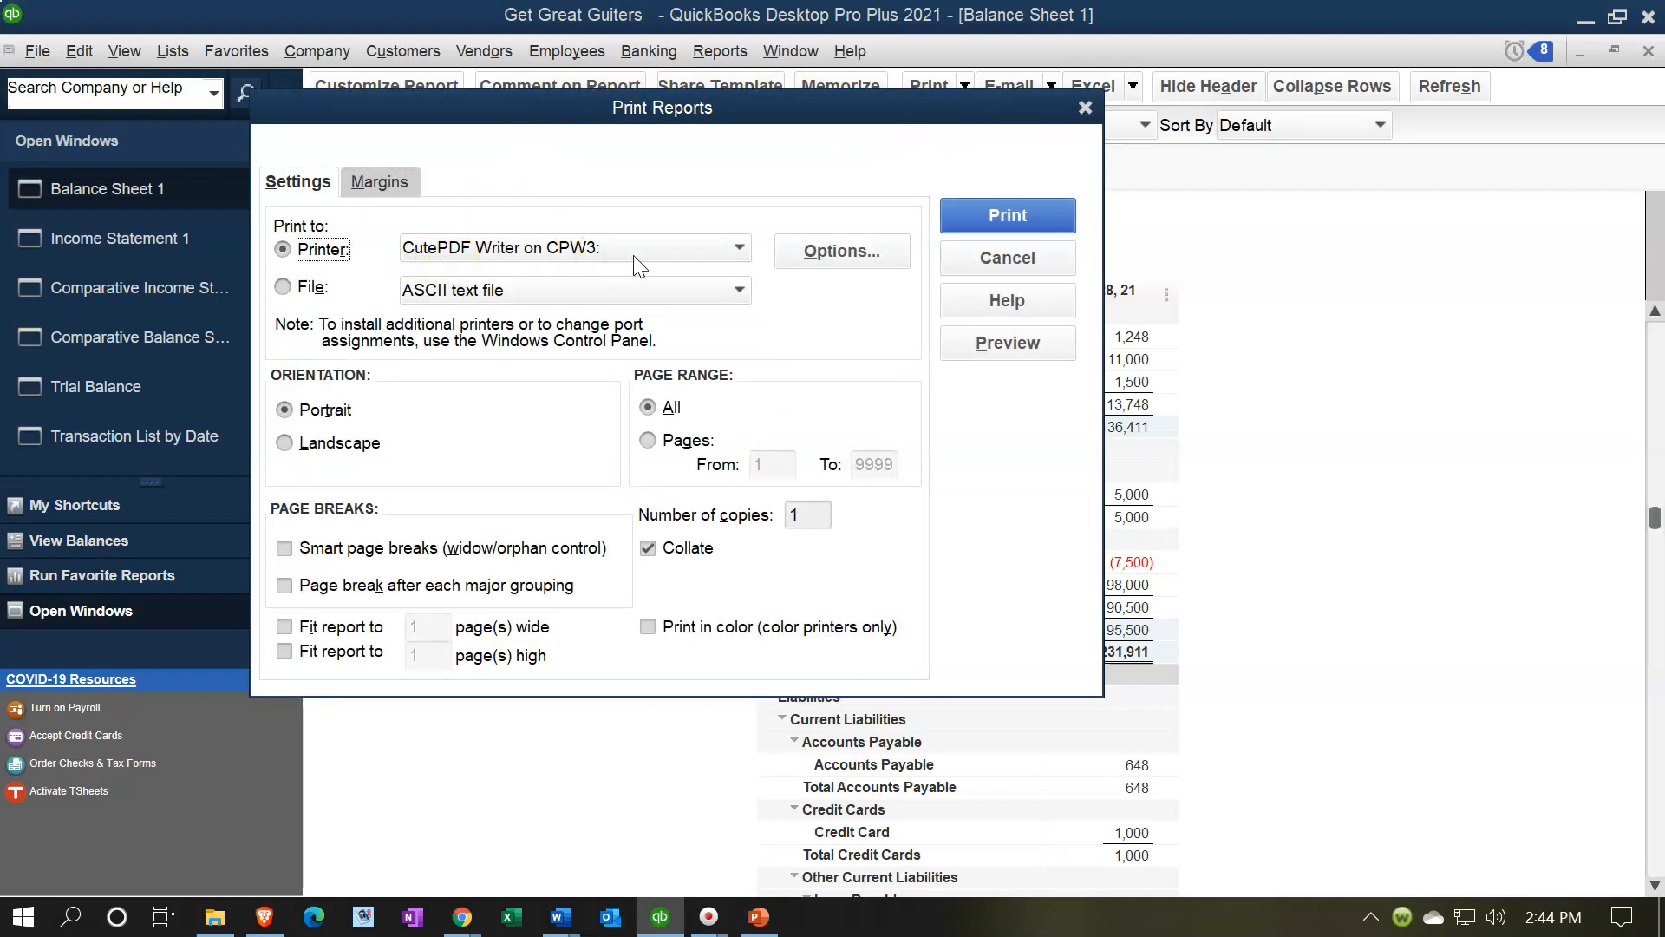
pyautogui.click(975, 217)
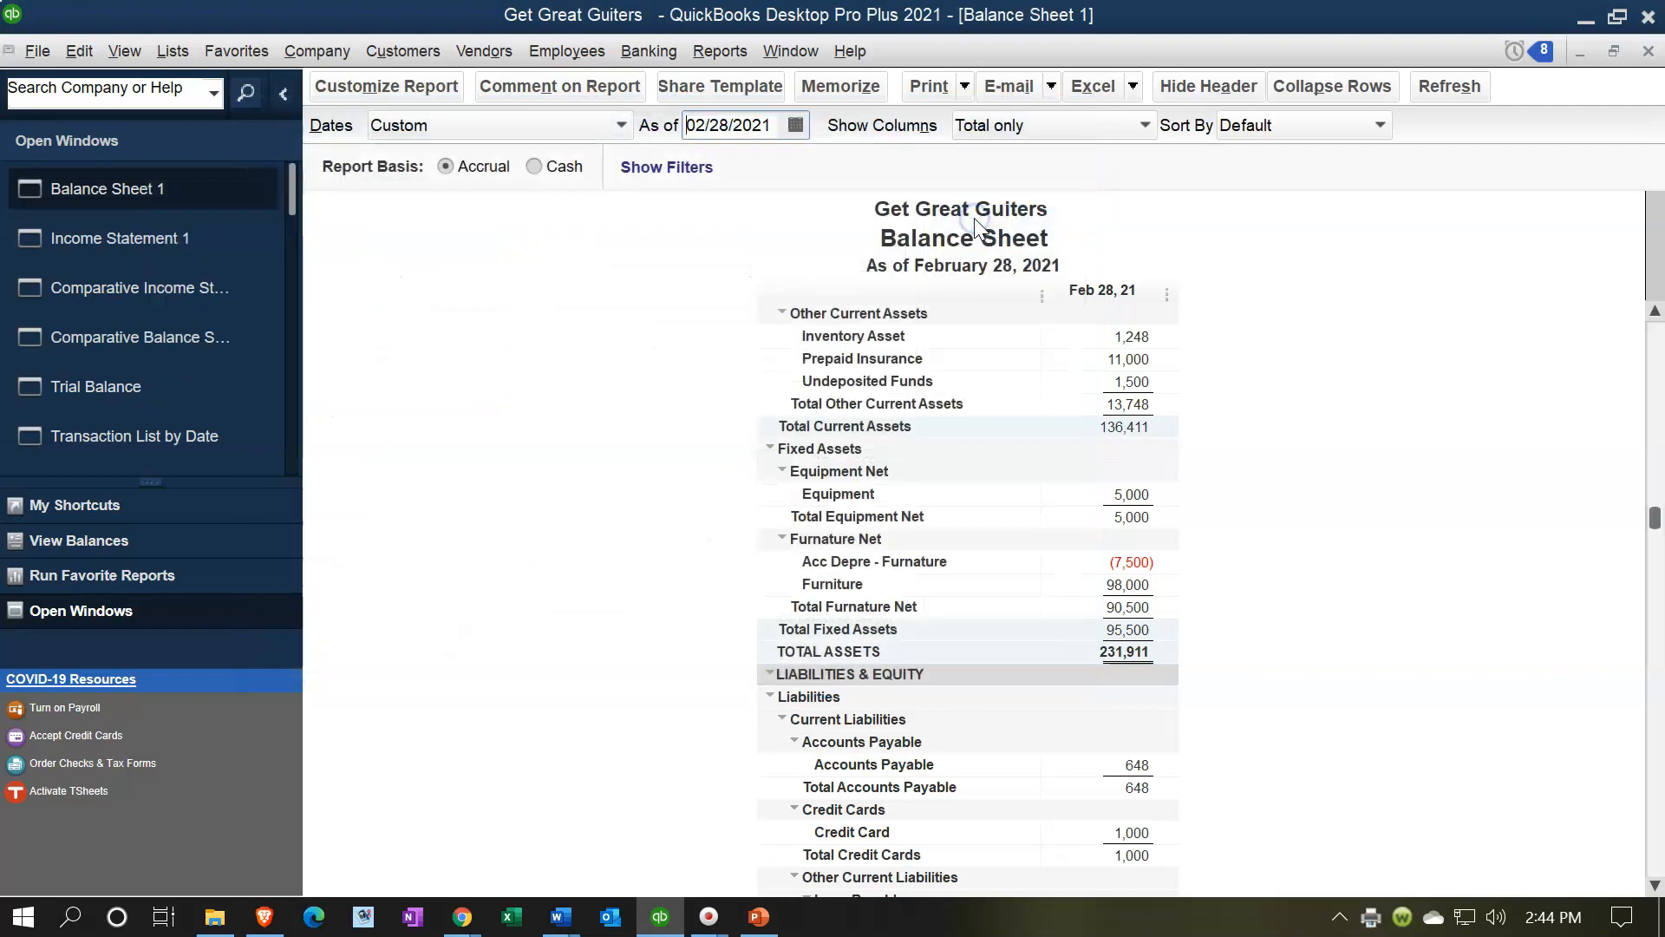
# Choose the Section 8 Month Two Data Inpu folder in GGG QuickBooks Data as the balance sheet PDF's save location
pyautogui.click(515, 529)
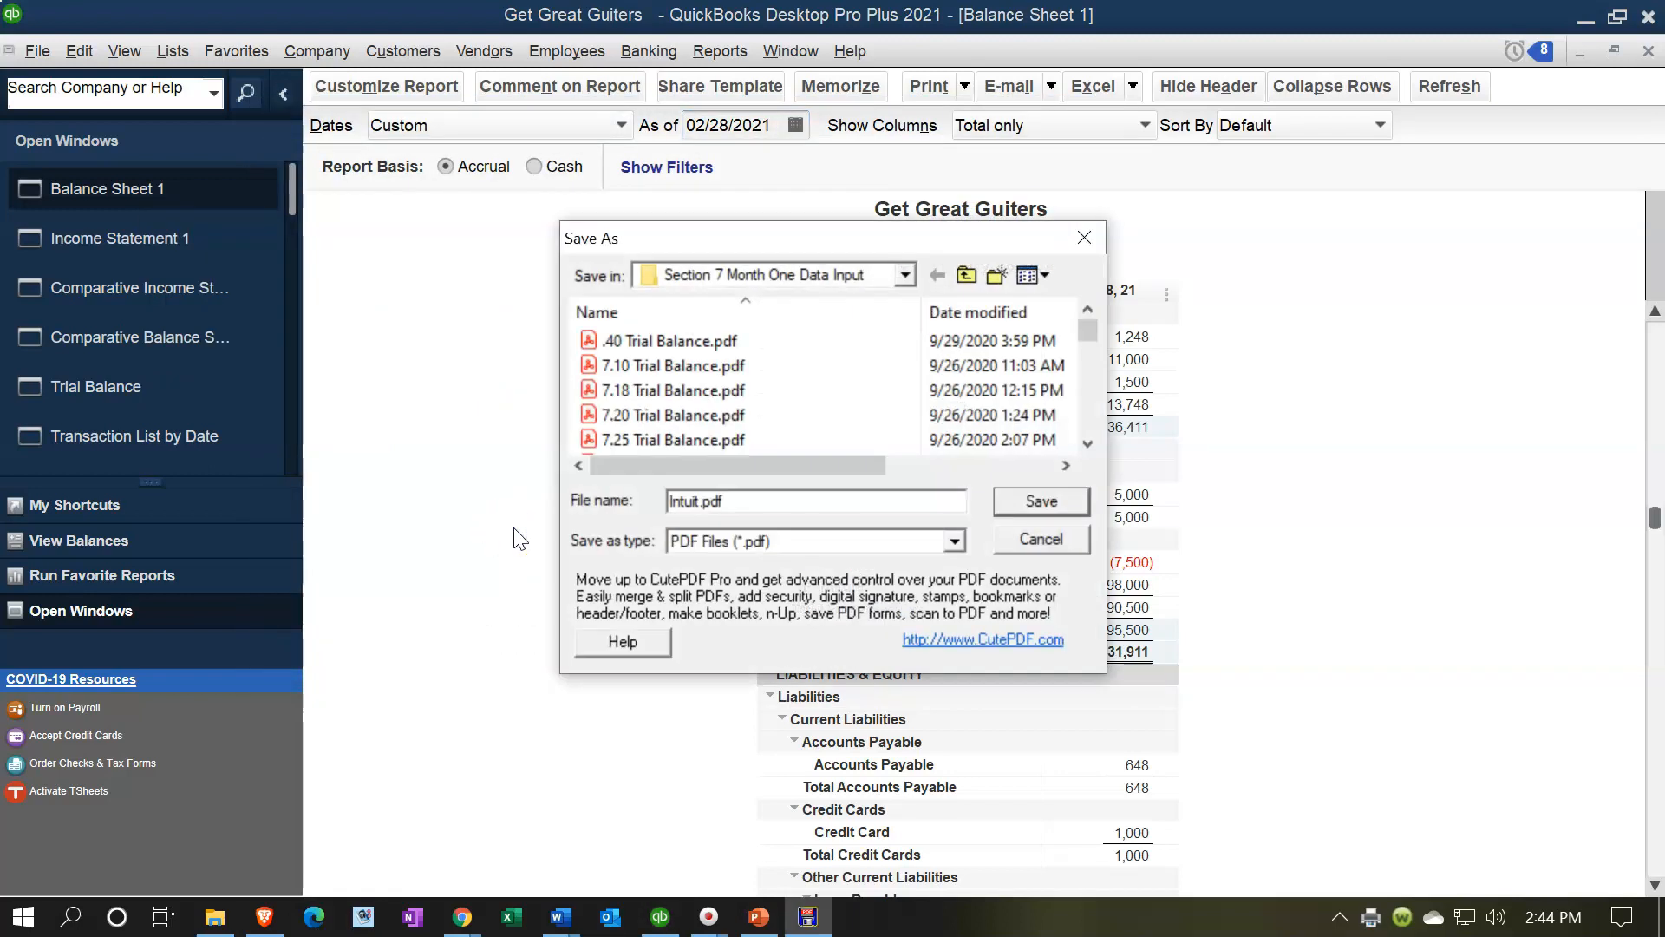
pyautogui.moveTo(911, 251); pyautogui.dragTo(926, 308)
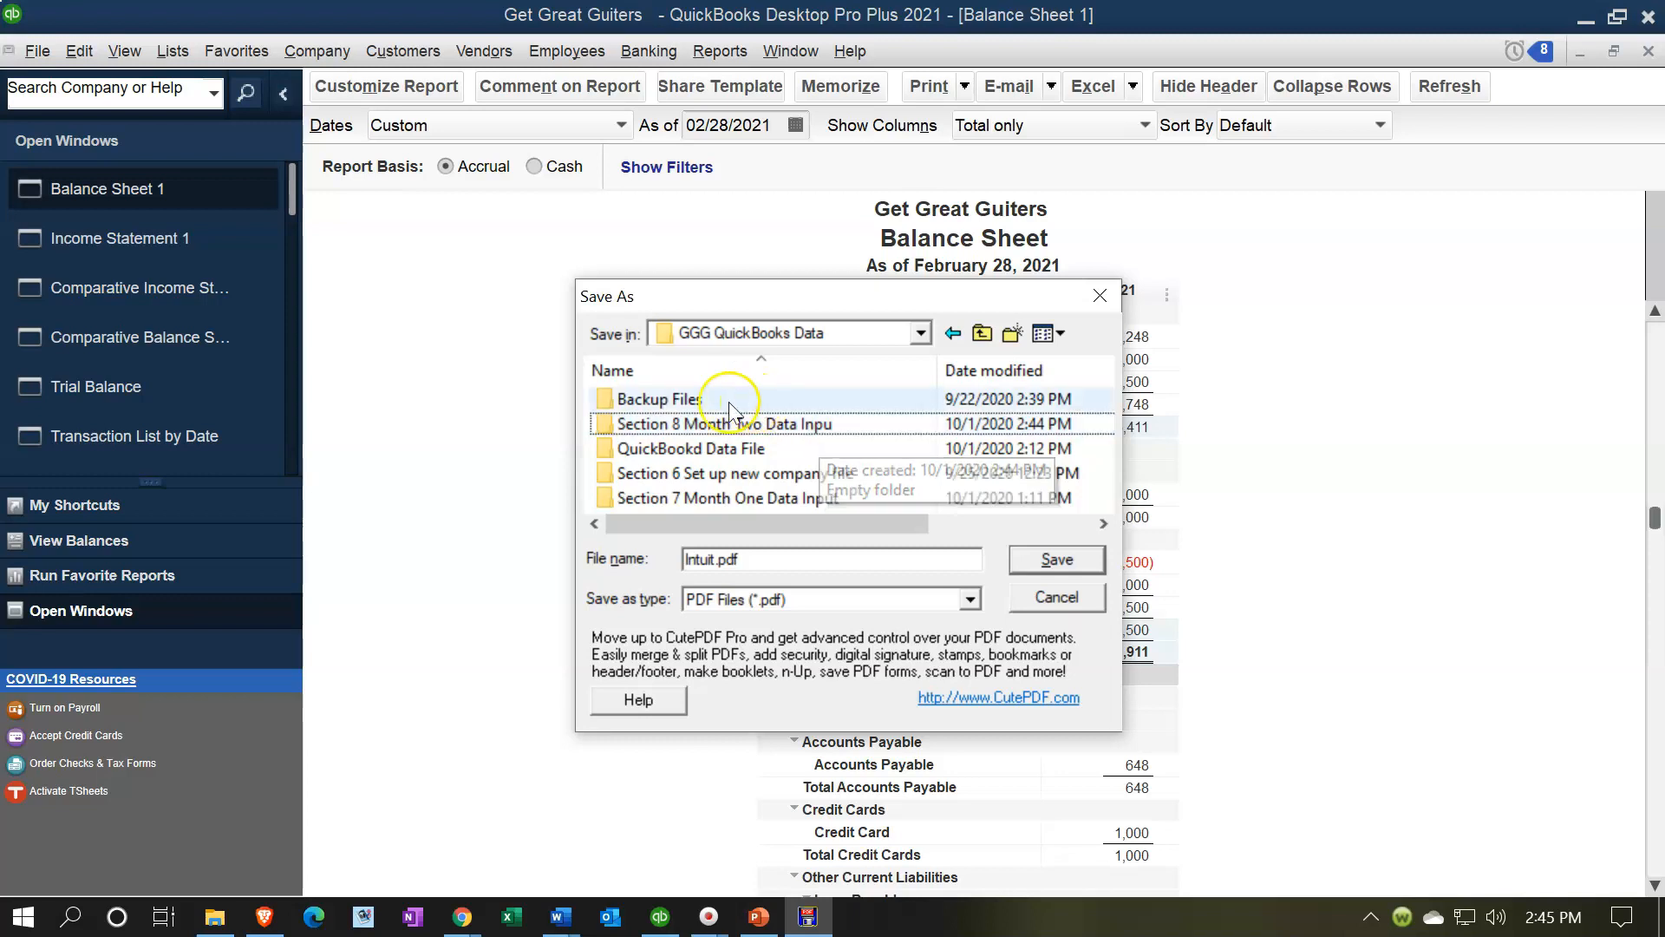
pyautogui.doubleClick(607, 425)
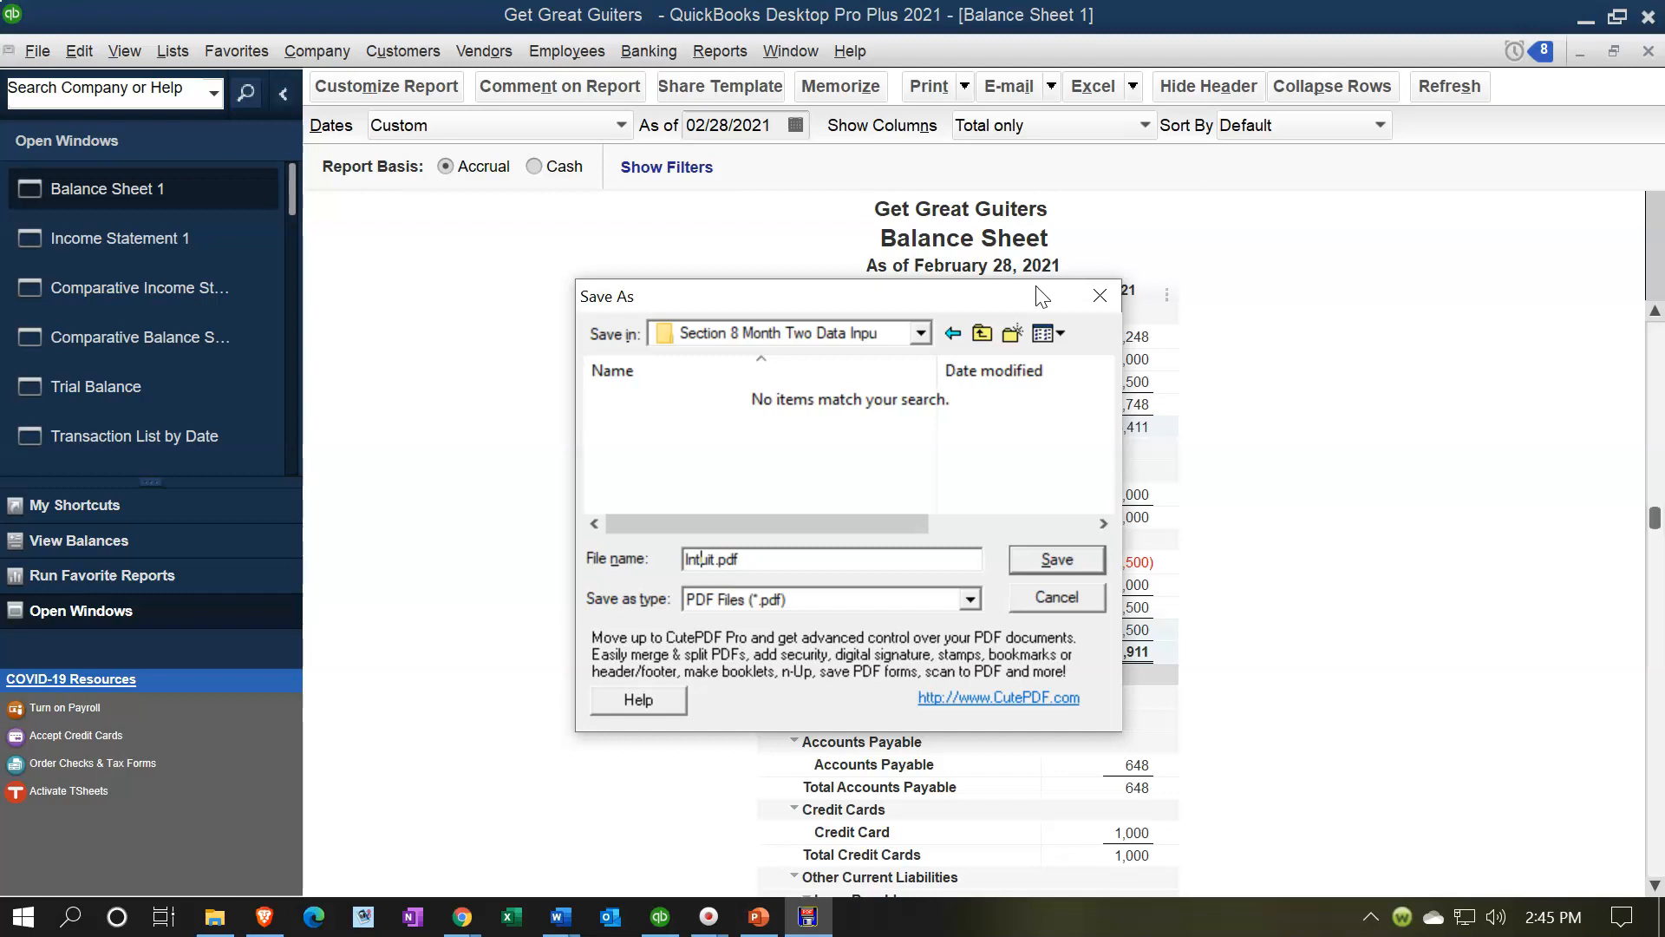
# Name the PDF file Balance Sheet 02.28.21 and save it in the chosen folder
pyautogui.press('Right')
pyautogui.press('Right')
pyautogui.press('Right')
pyautogui.press('BackSpace')
pyautogui.press('BackSpace')
pyautogui.press('BackSpace')
pyautogui.press('BackSpace')
pyautogui.press('BackSpace')
pyautogui.press('BackSpace')
pyautogui.write('Balance Sheet 02.28.21')
pyautogui.click(1024, 572)
pyautogui.click(587, 477)
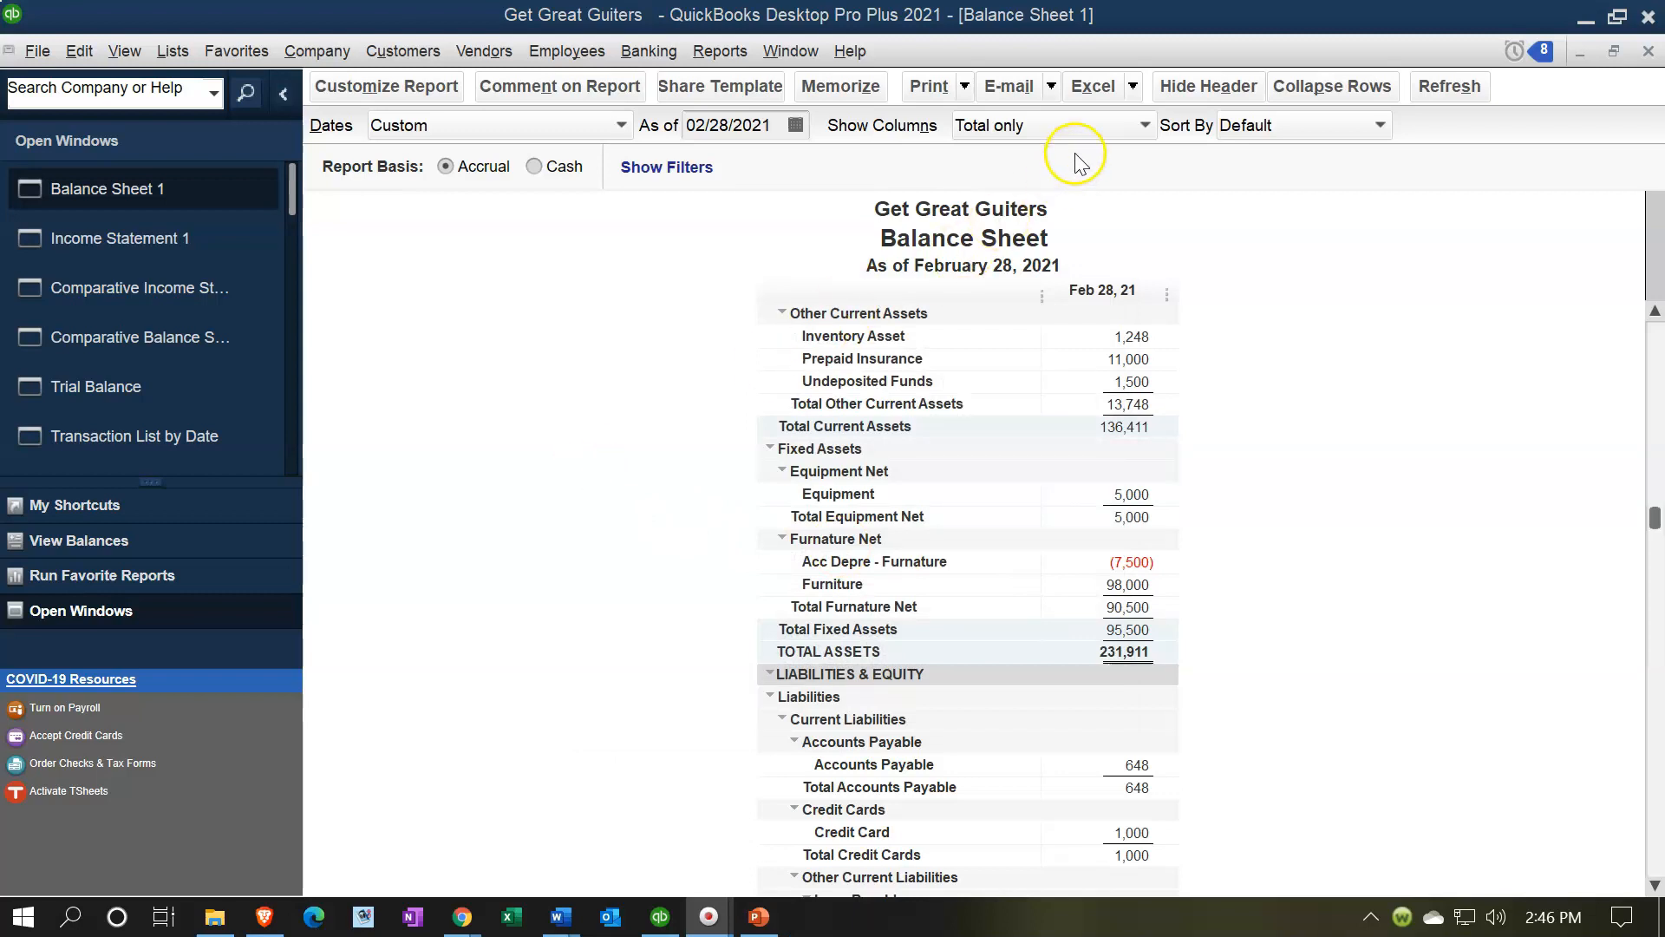
# Export the Balance Sheet 1 report to a new worksheet in a new Excel workbook
pyautogui.click(1130, 94)
pyautogui.click(1128, 94)
pyautogui.click(1119, 121)
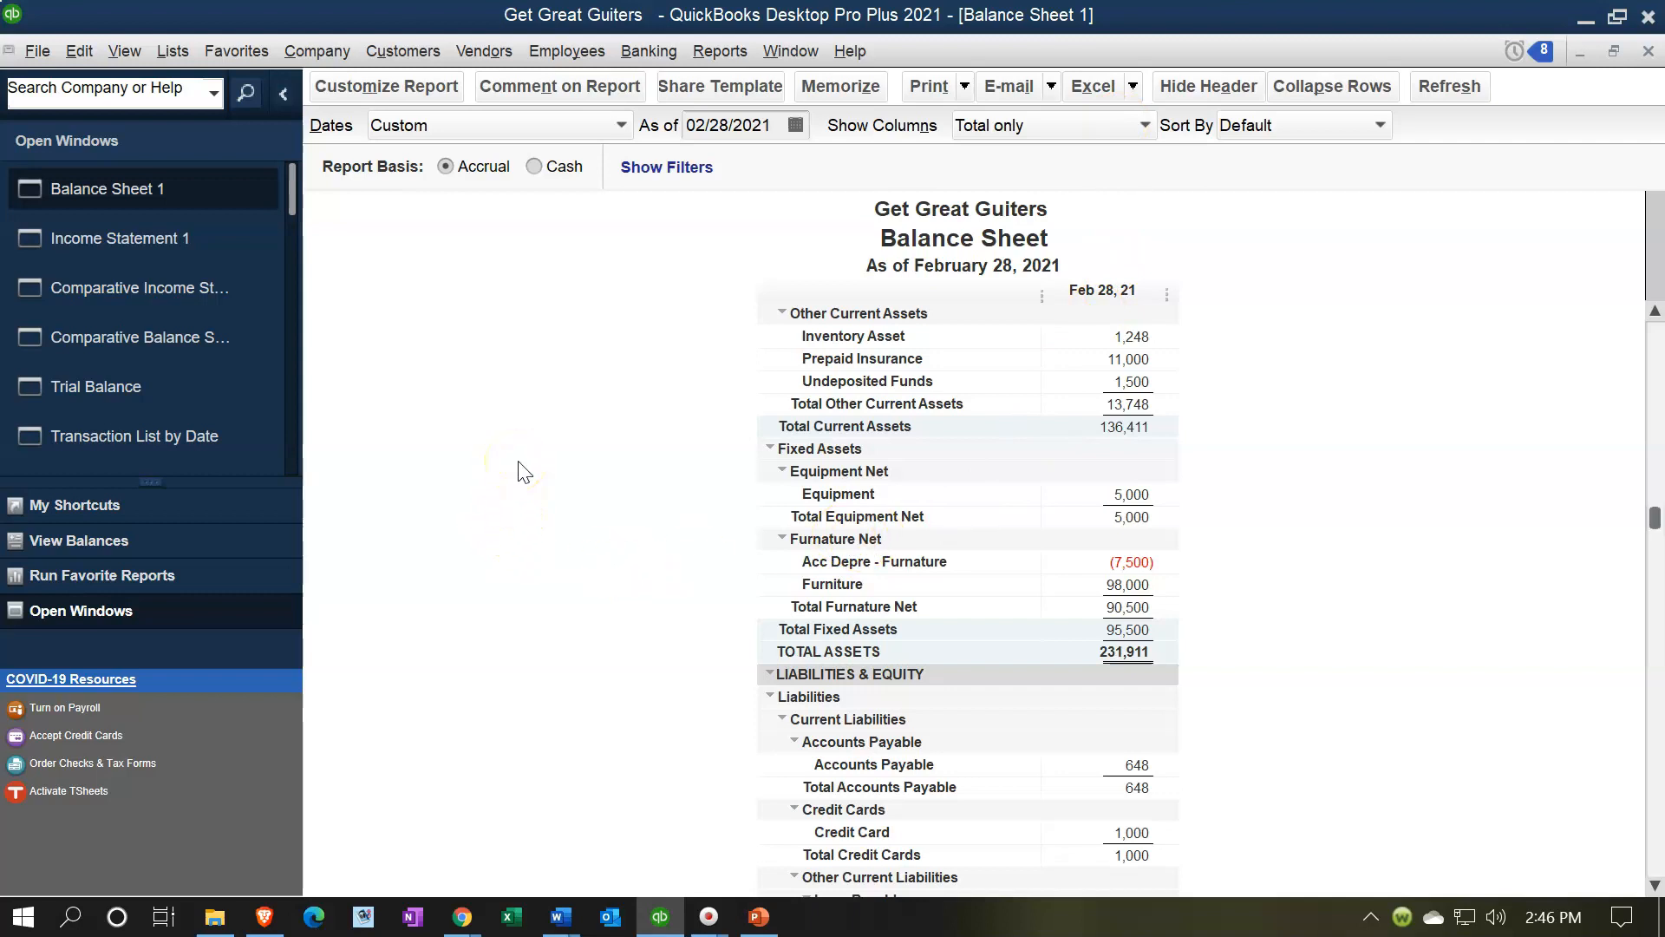
pyautogui.hotkey('alt', 'l')
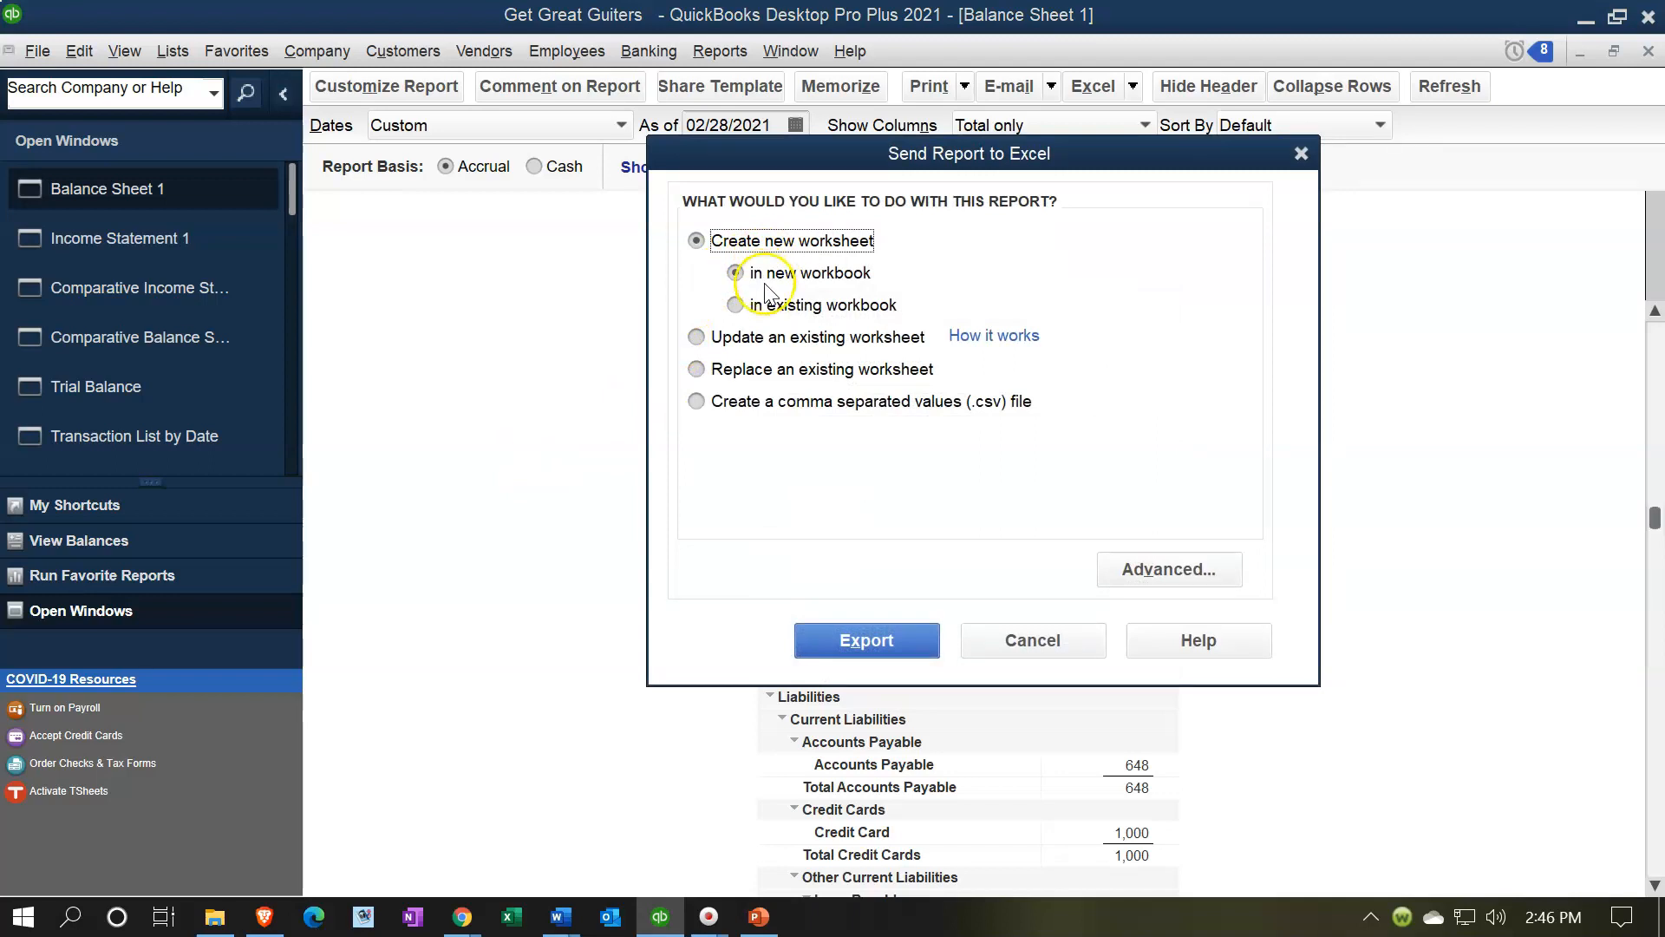
pyautogui.click(885, 638)
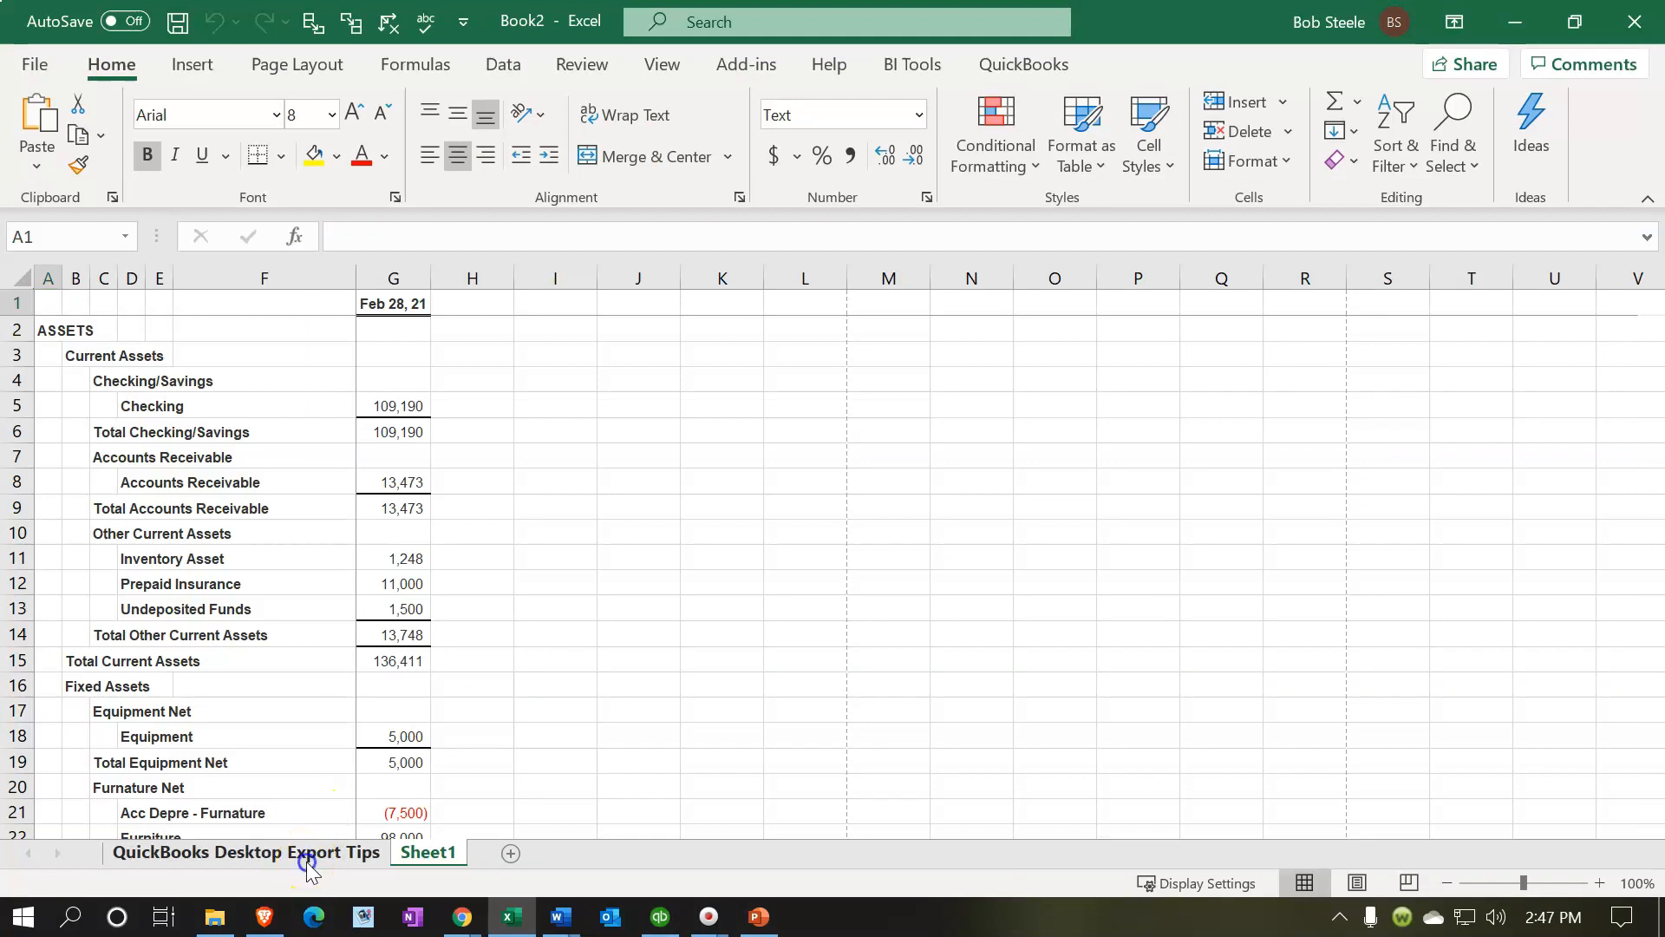
# Delete the QuickBooks Desktop Export Tips sheet from the exported workbook
pyautogui.click(308, 859)
pyautogui.rightClick(313, 859)
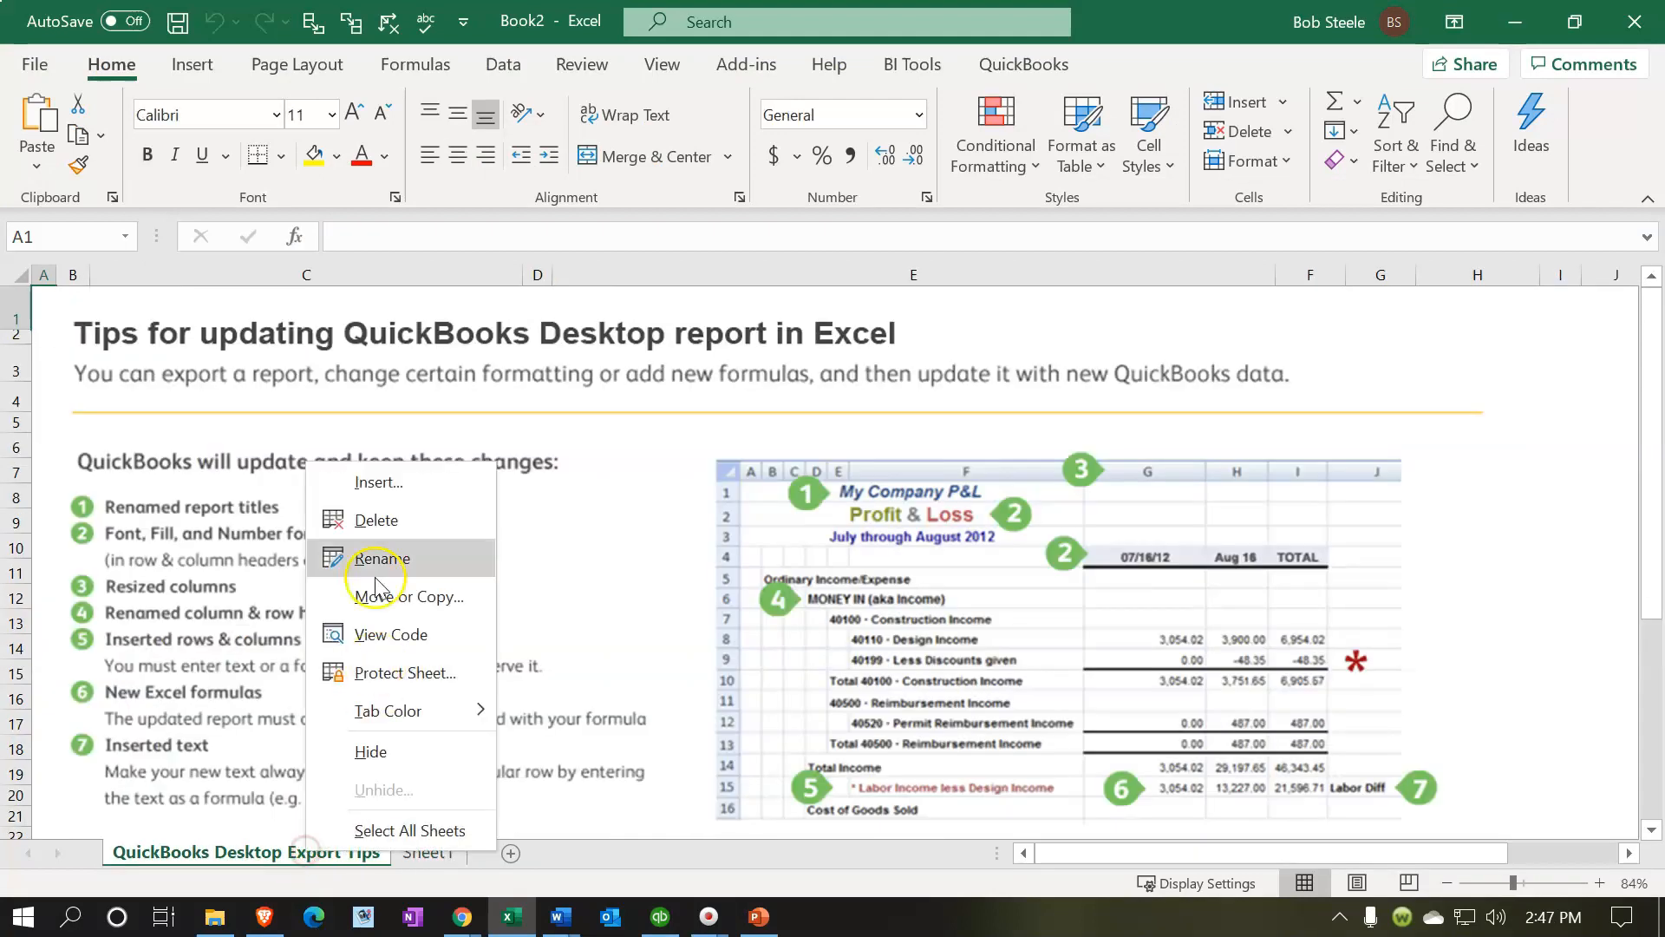
pyautogui.click(376, 521)
pyautogui.click(792, 531)
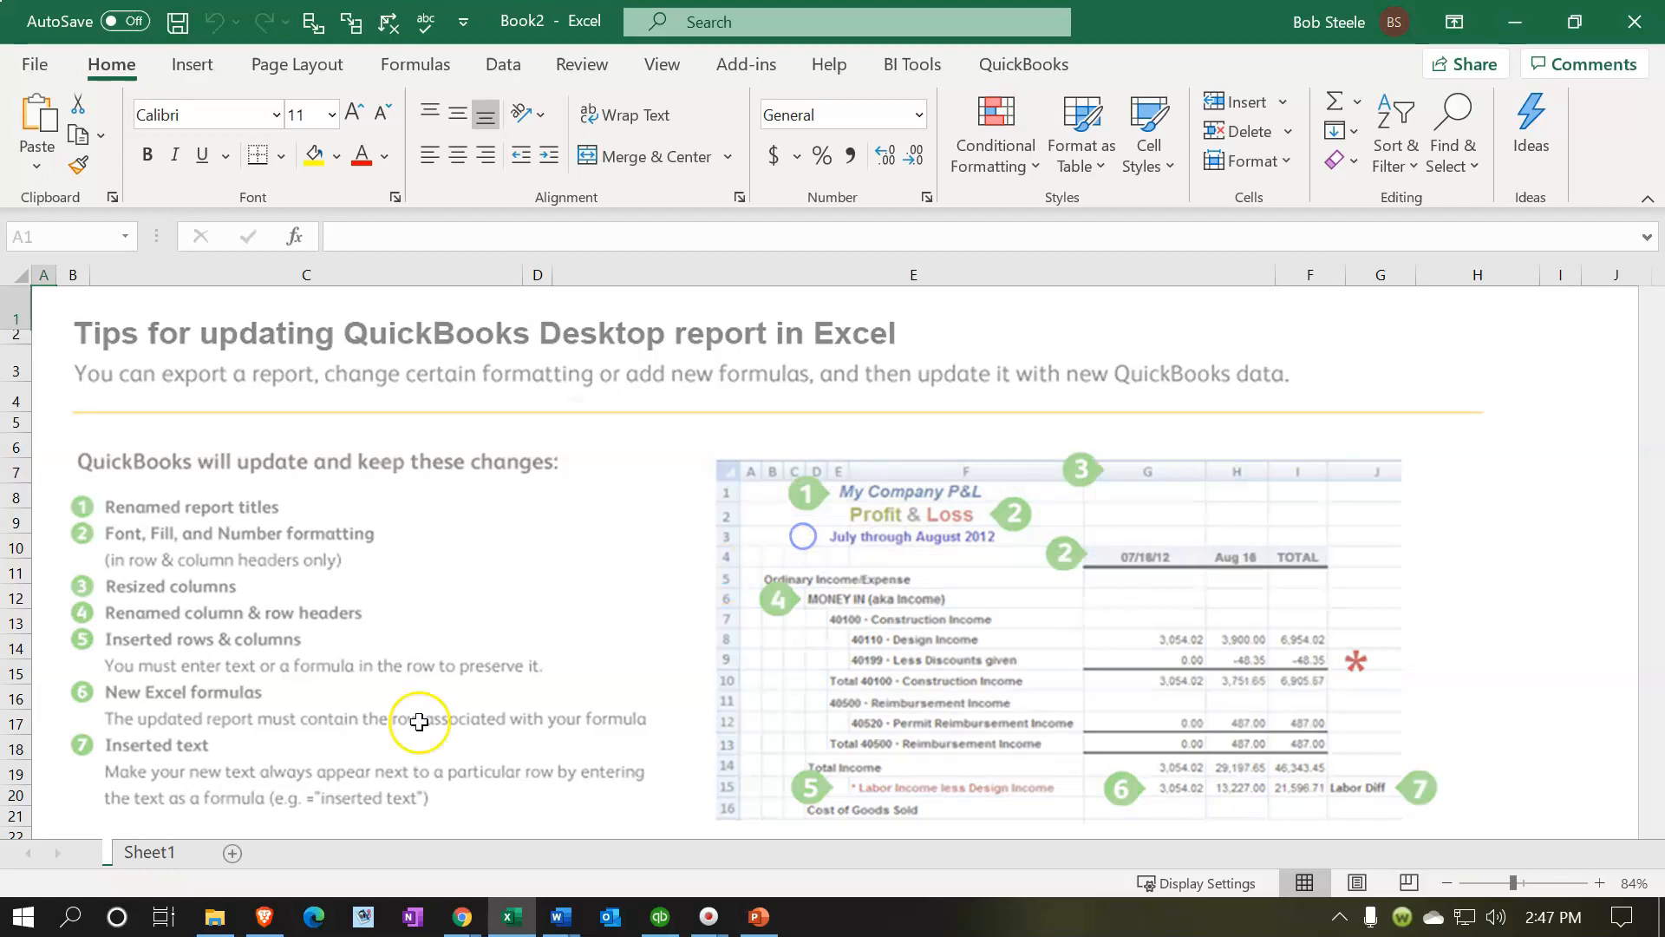
# Rename the balance sheet's worksheet from Sheet1 to BS
pyautogui.doubleClick(141, 853)
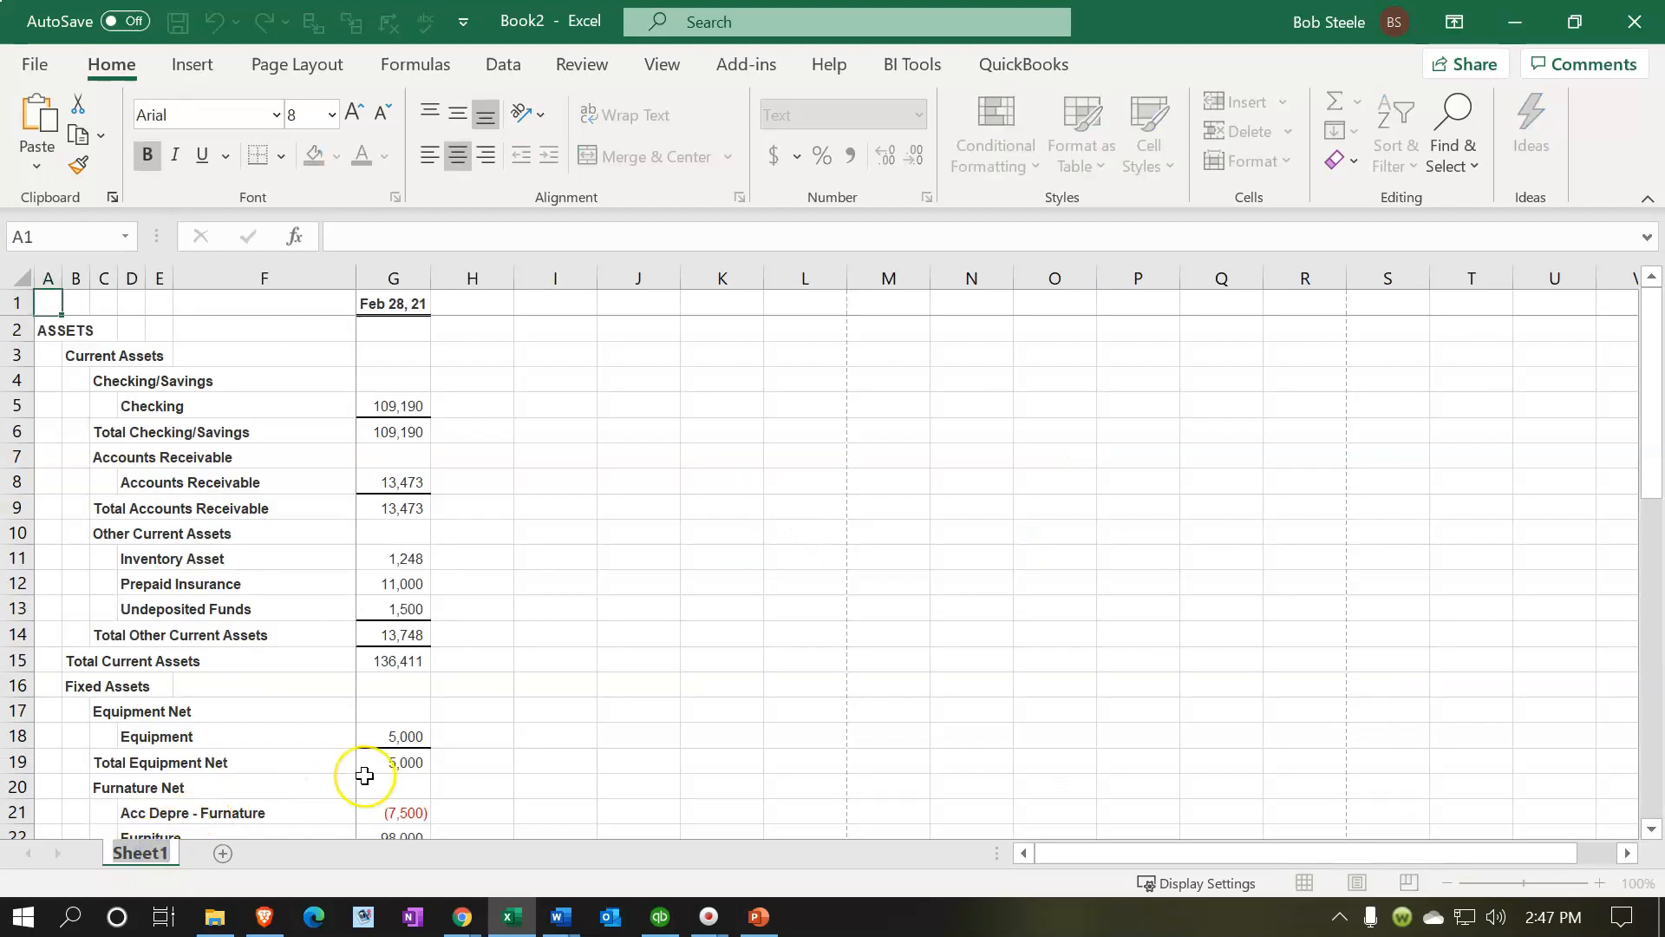
pyautogui.write('BS')
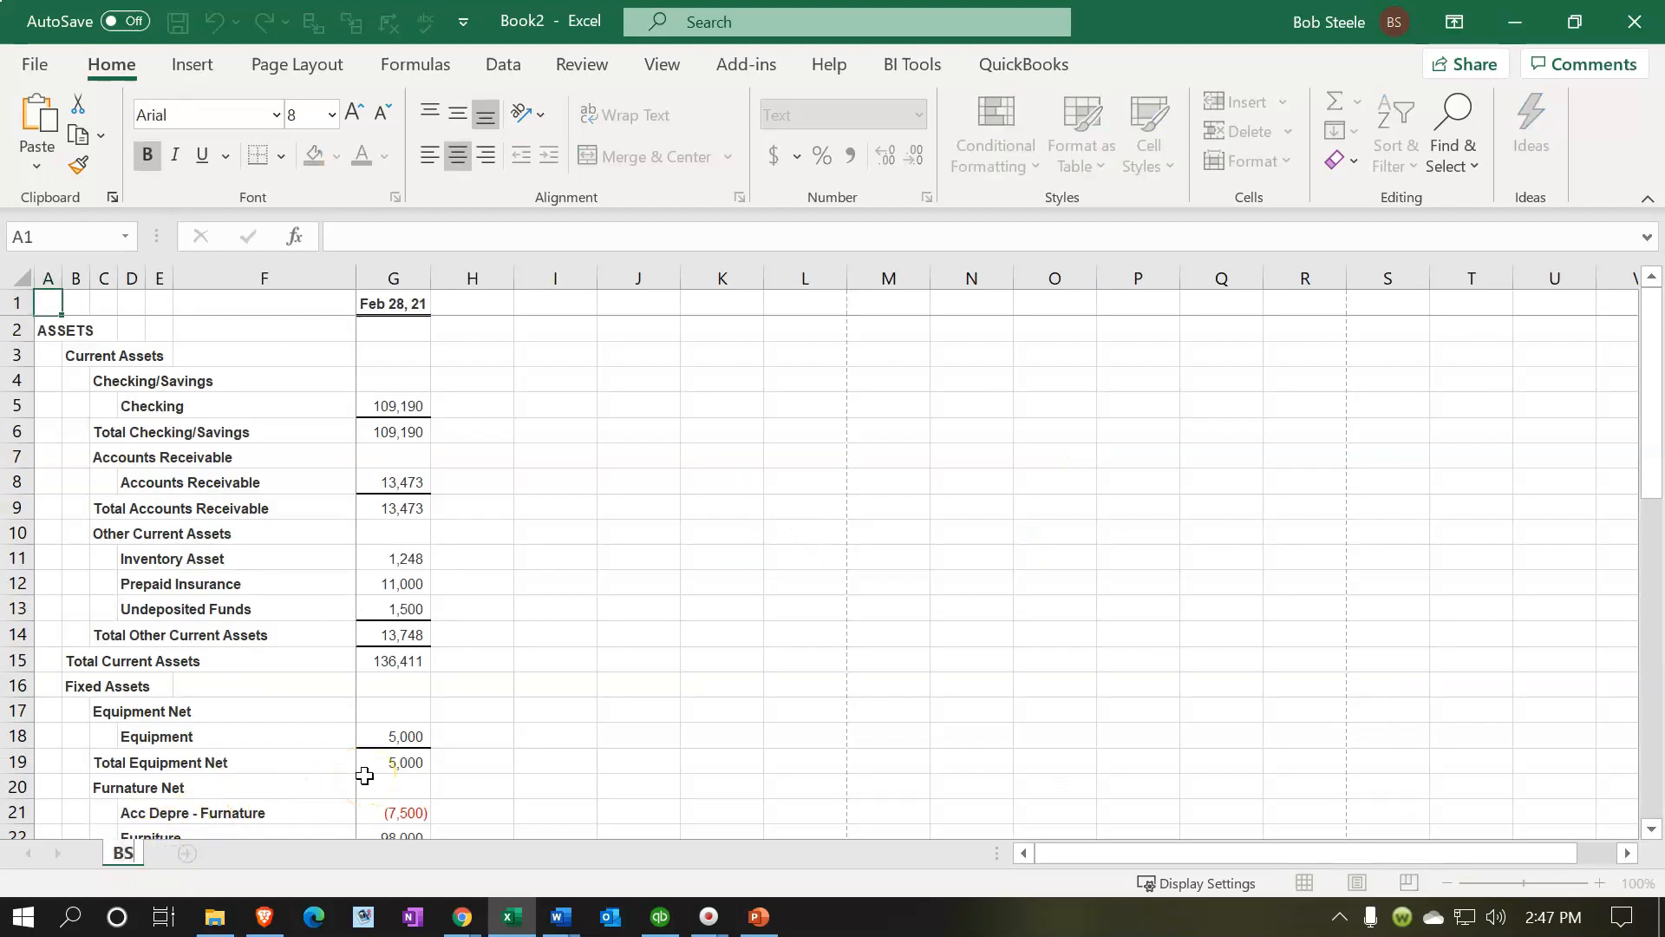
pyautogui.click(535, 611)
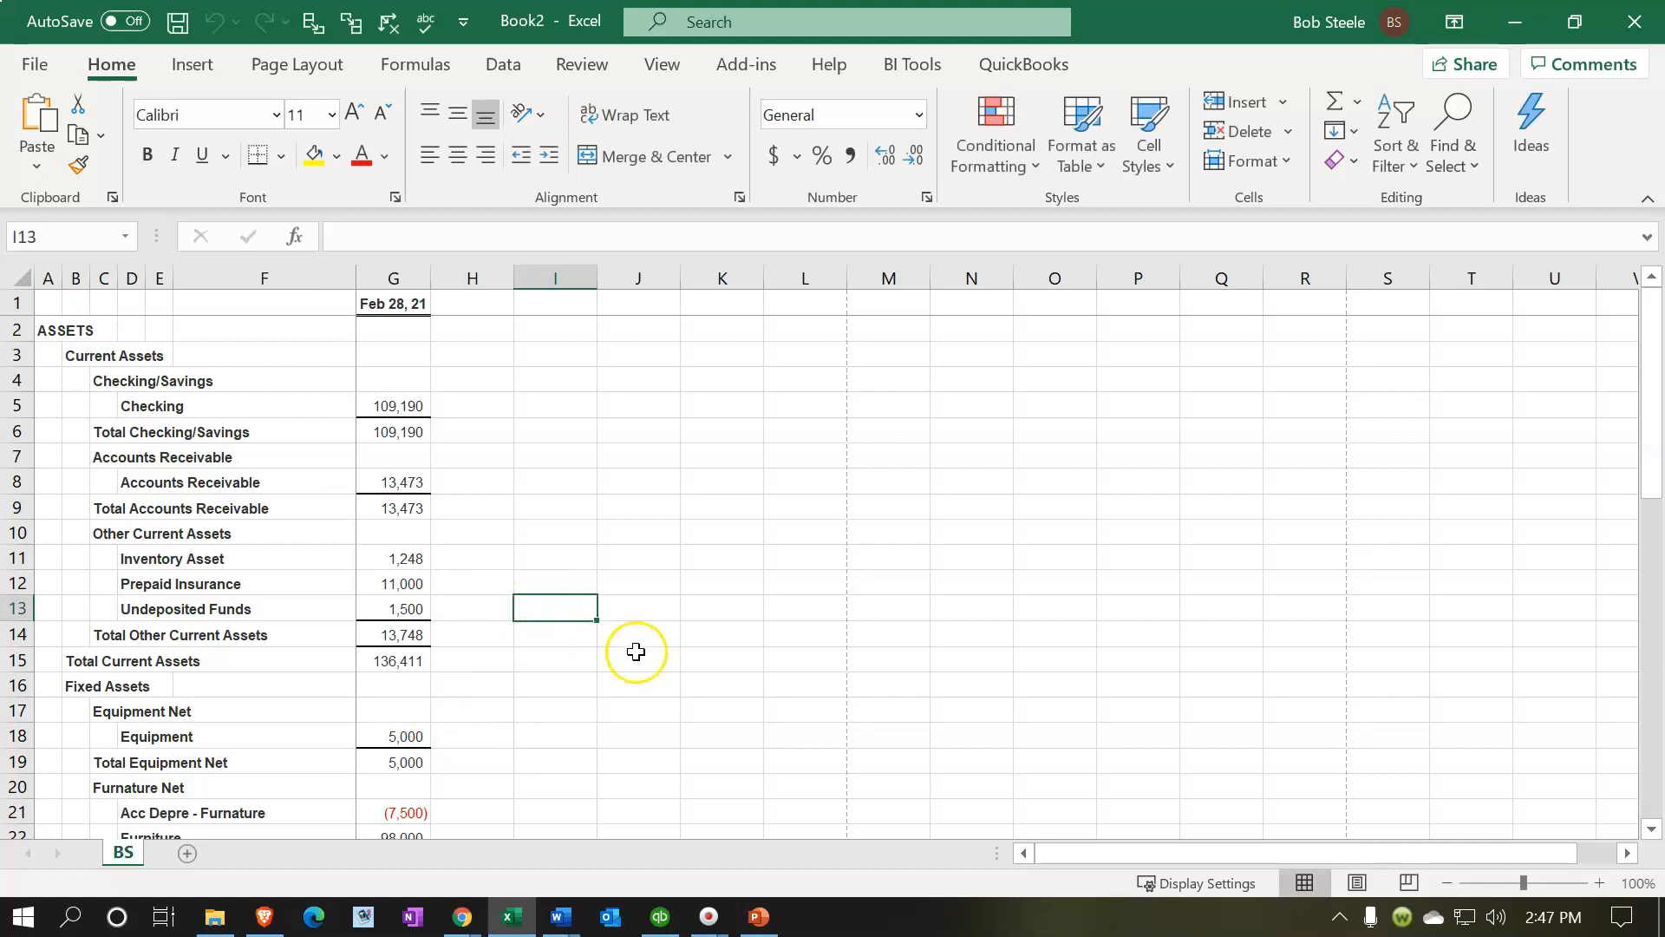
# Show the BS sheet in Page Layout view with its panes unfrozen, remove the window split and return to Normal view
pyautogui.click(1353, 884)
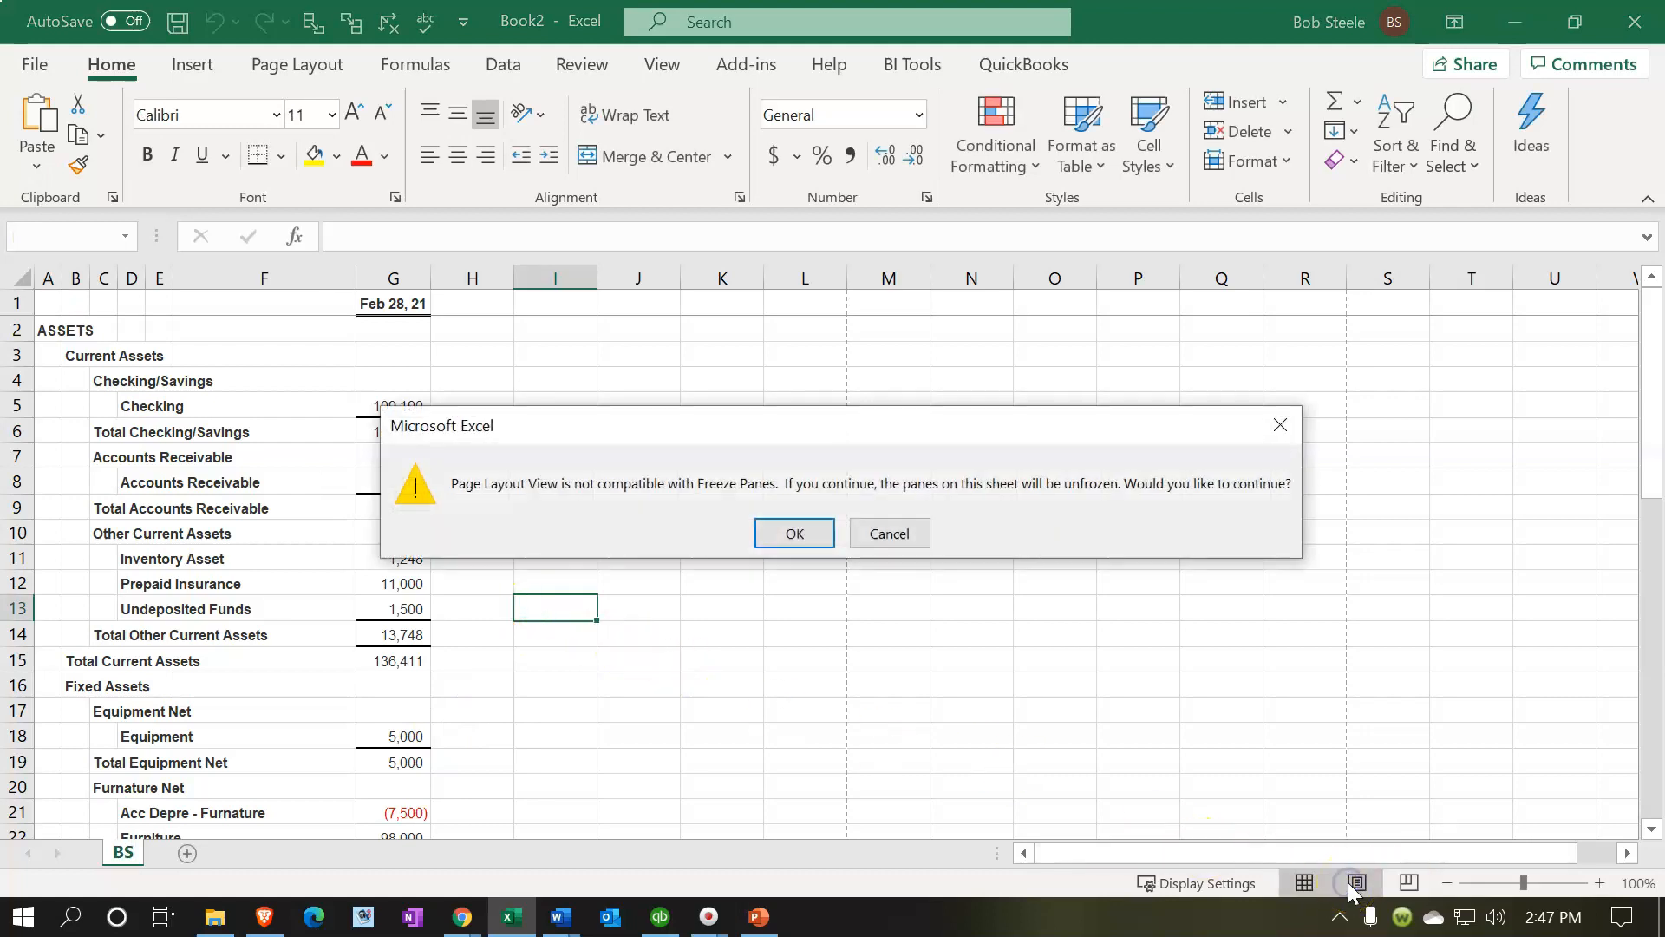
pyautogui.click(811, 532)
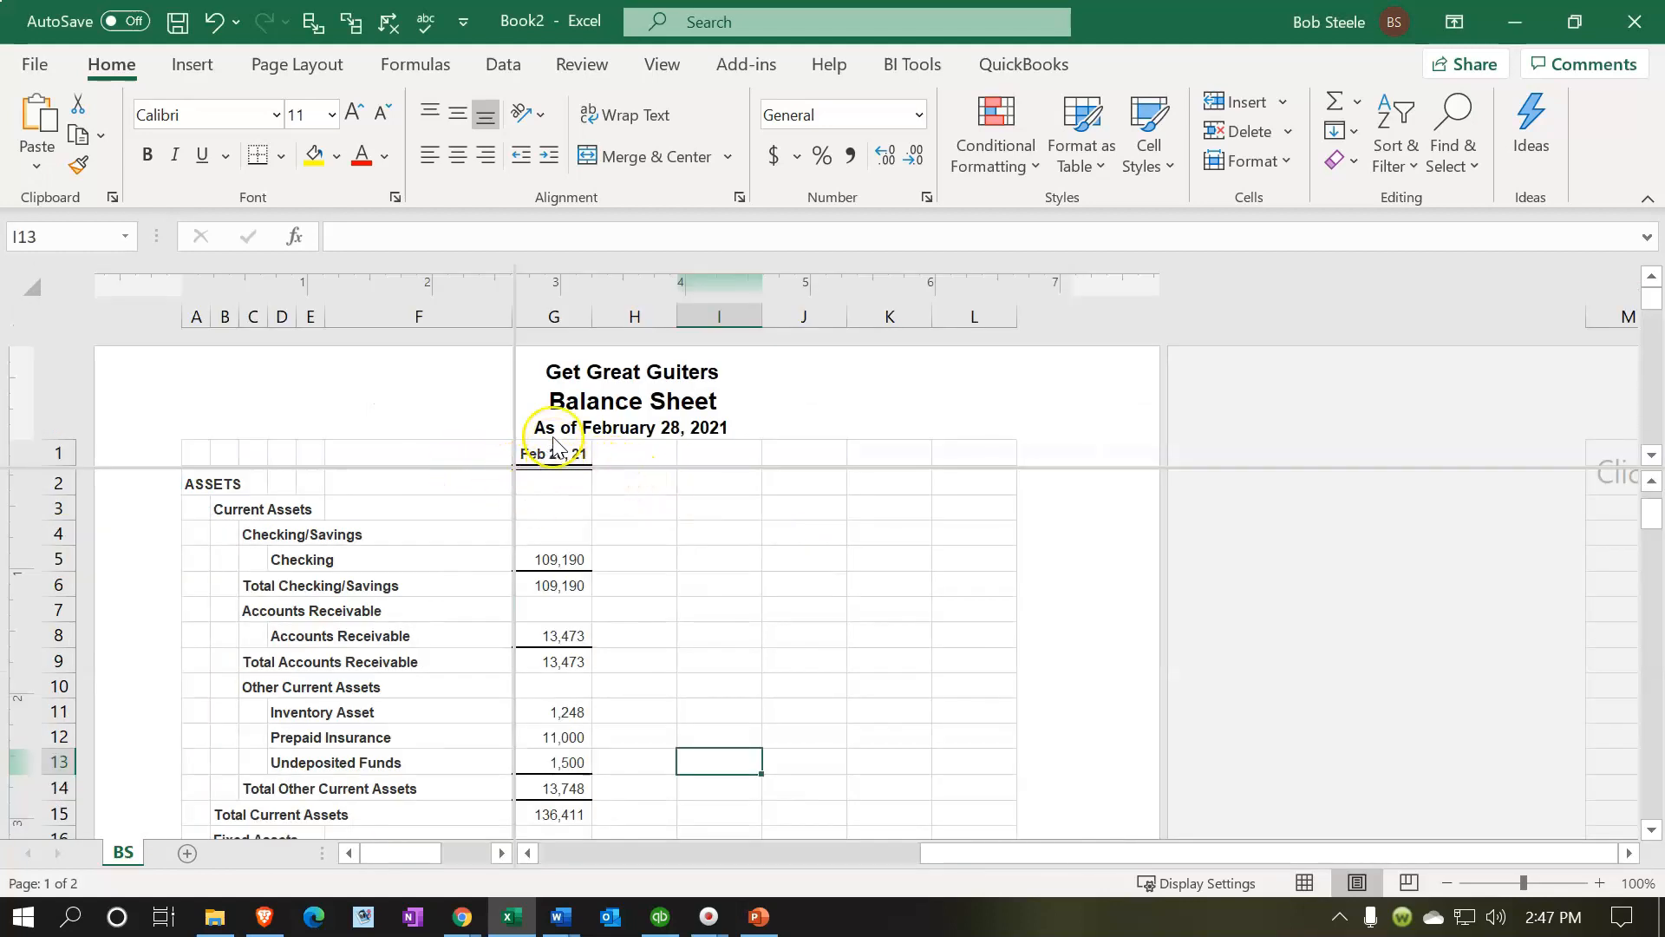
pyautogui.click(661, 65)
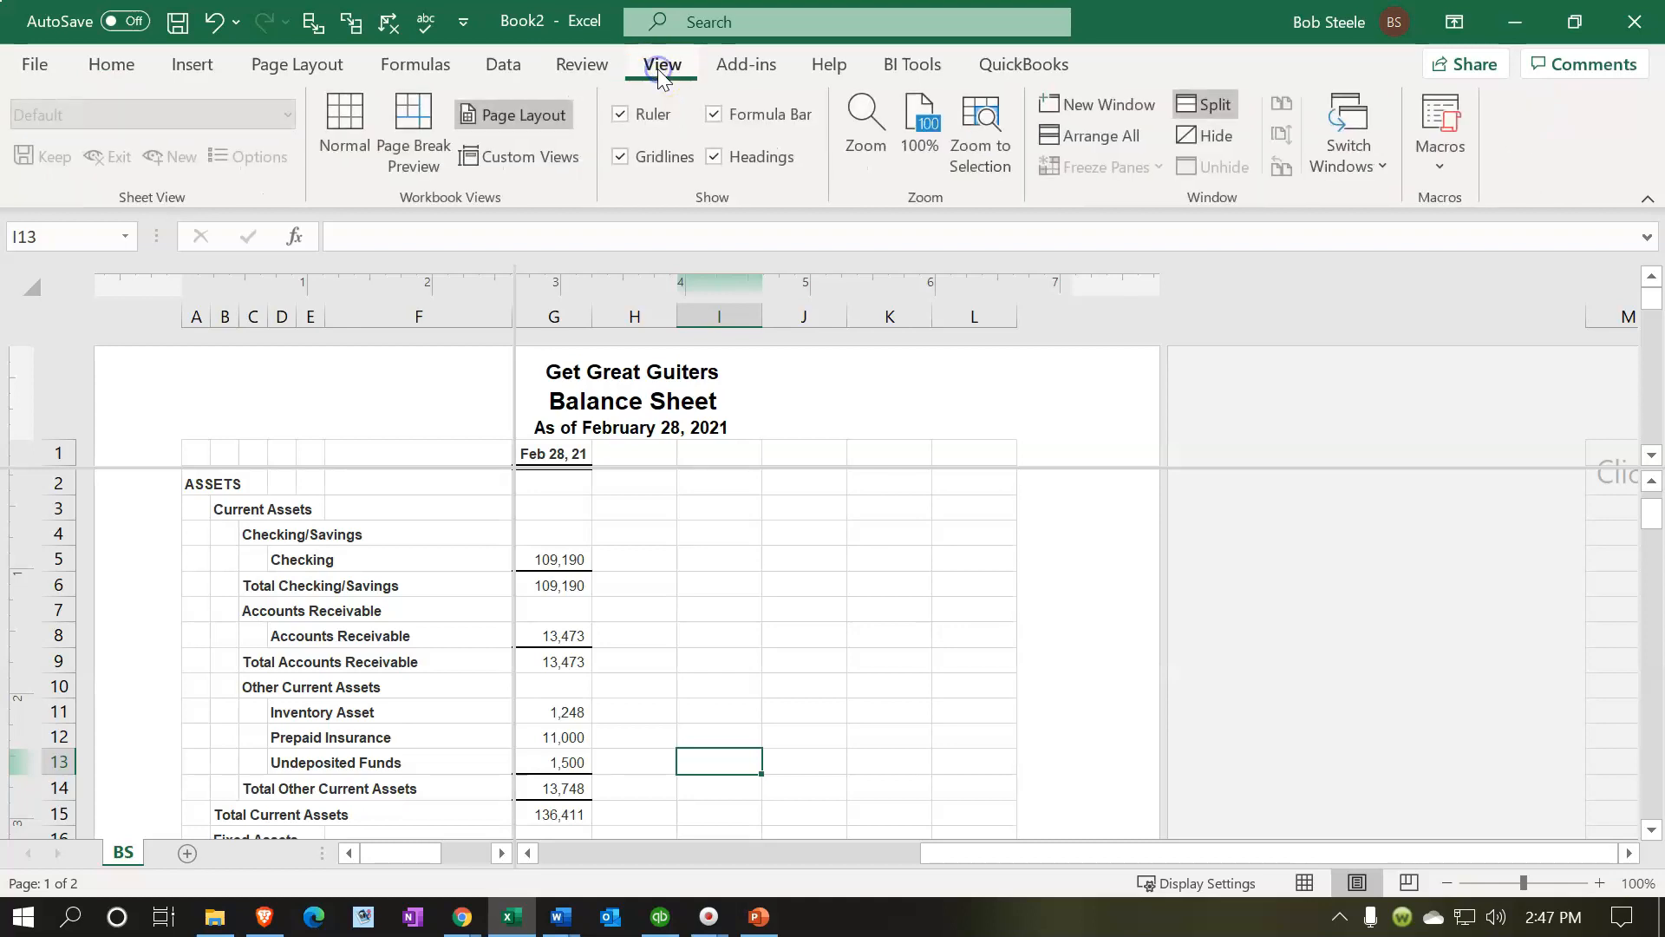
pyautogui.click(1189, 103)
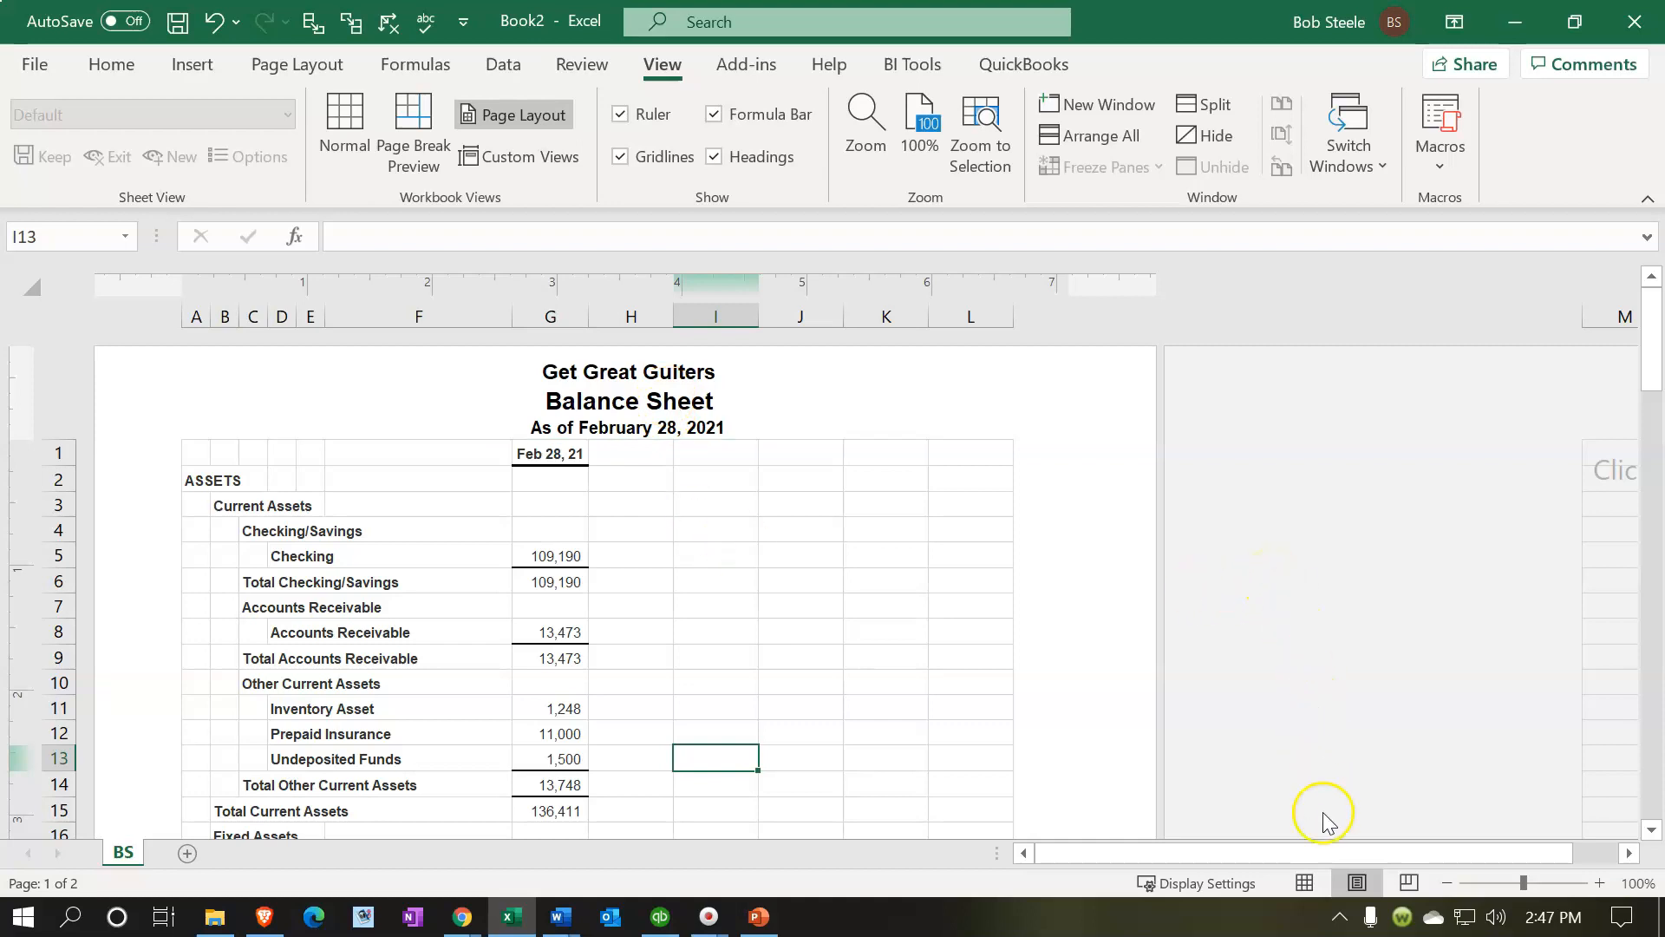
pyautogui.click(1313, 885)
pyautogui.click(689, 611)
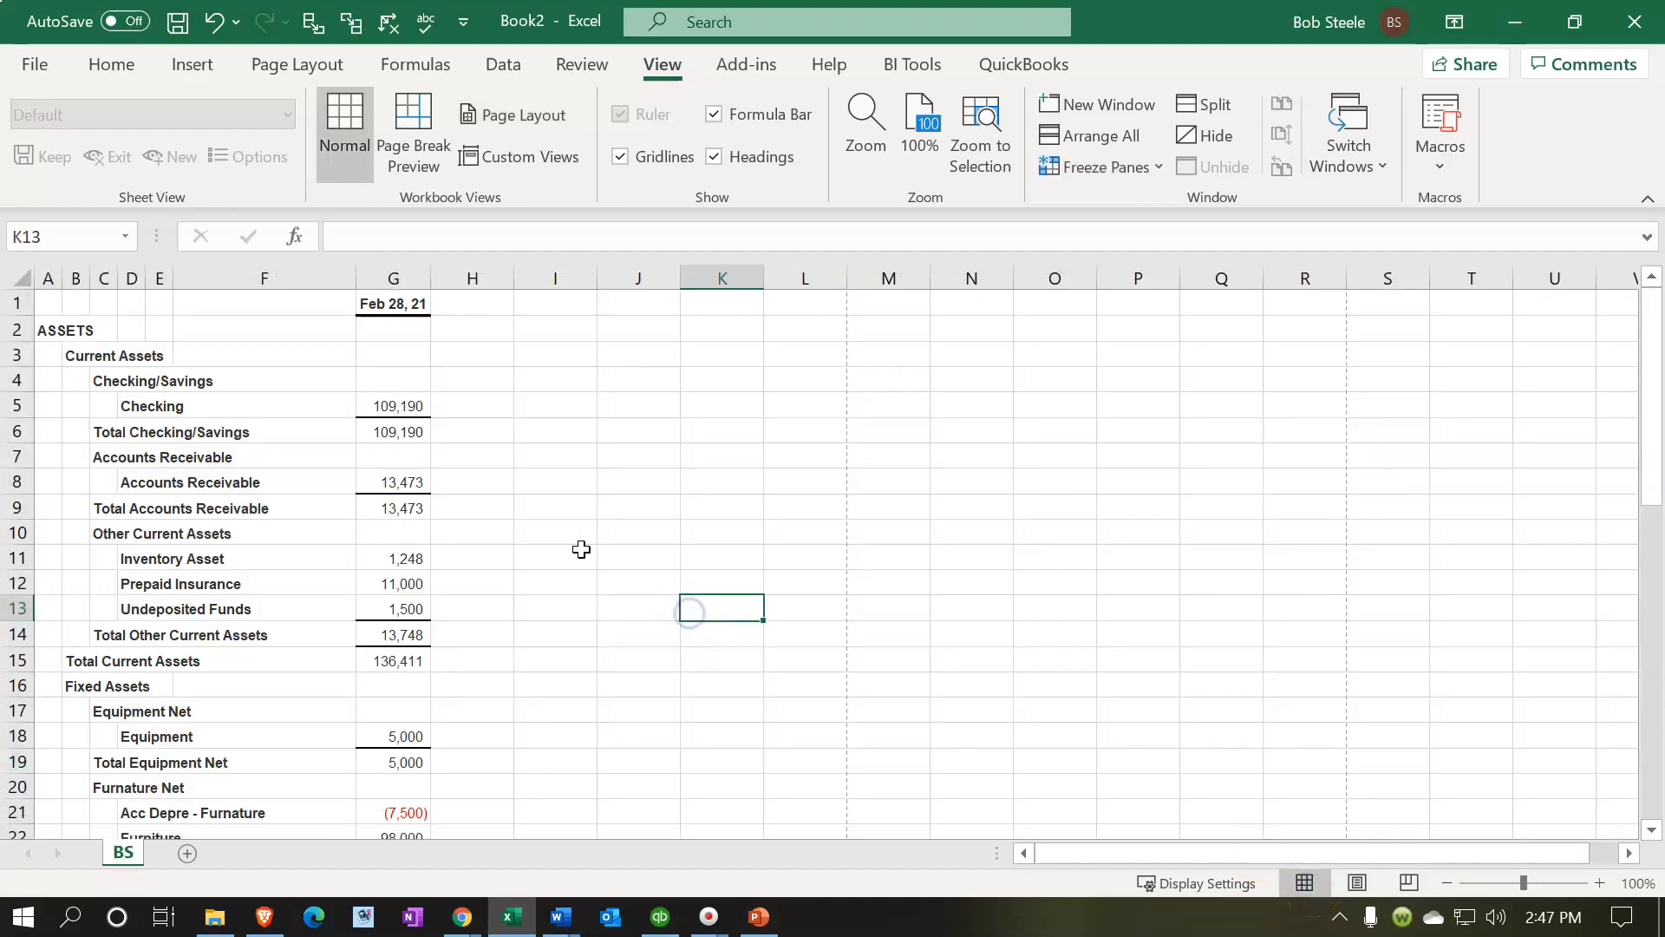
# Choose the Section 8 Month Two Data Inpu folder in GGG QuickBooks Data as the workbook's save location
pyautogui.click(35, 69)
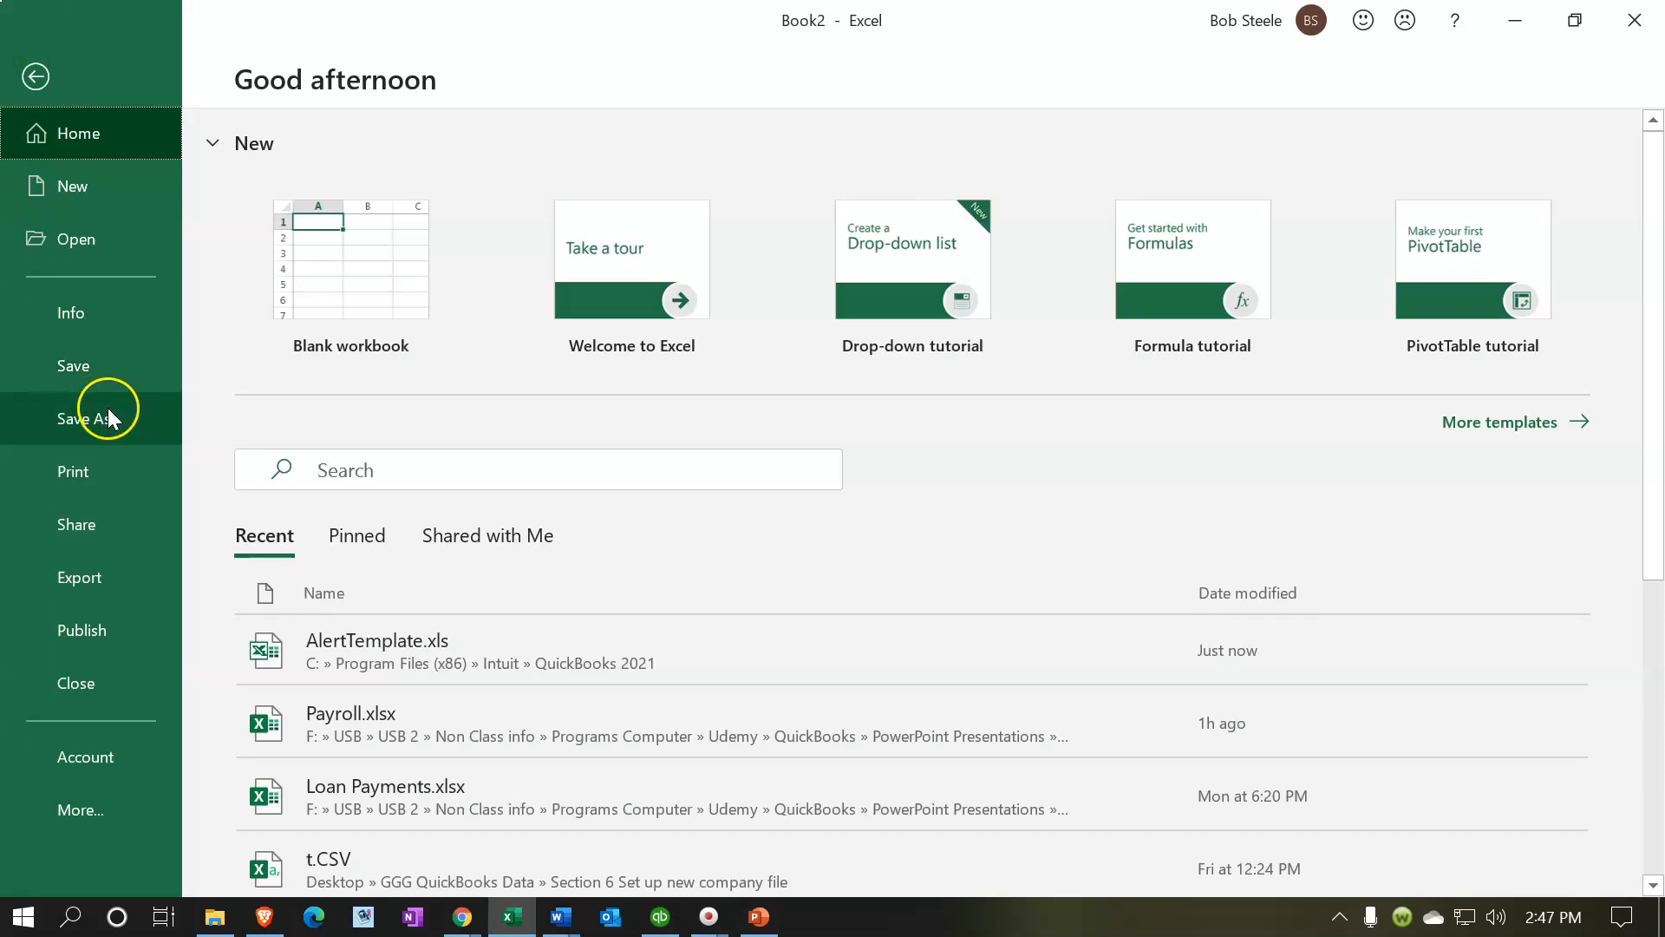
pyautogui.click(108, 407)
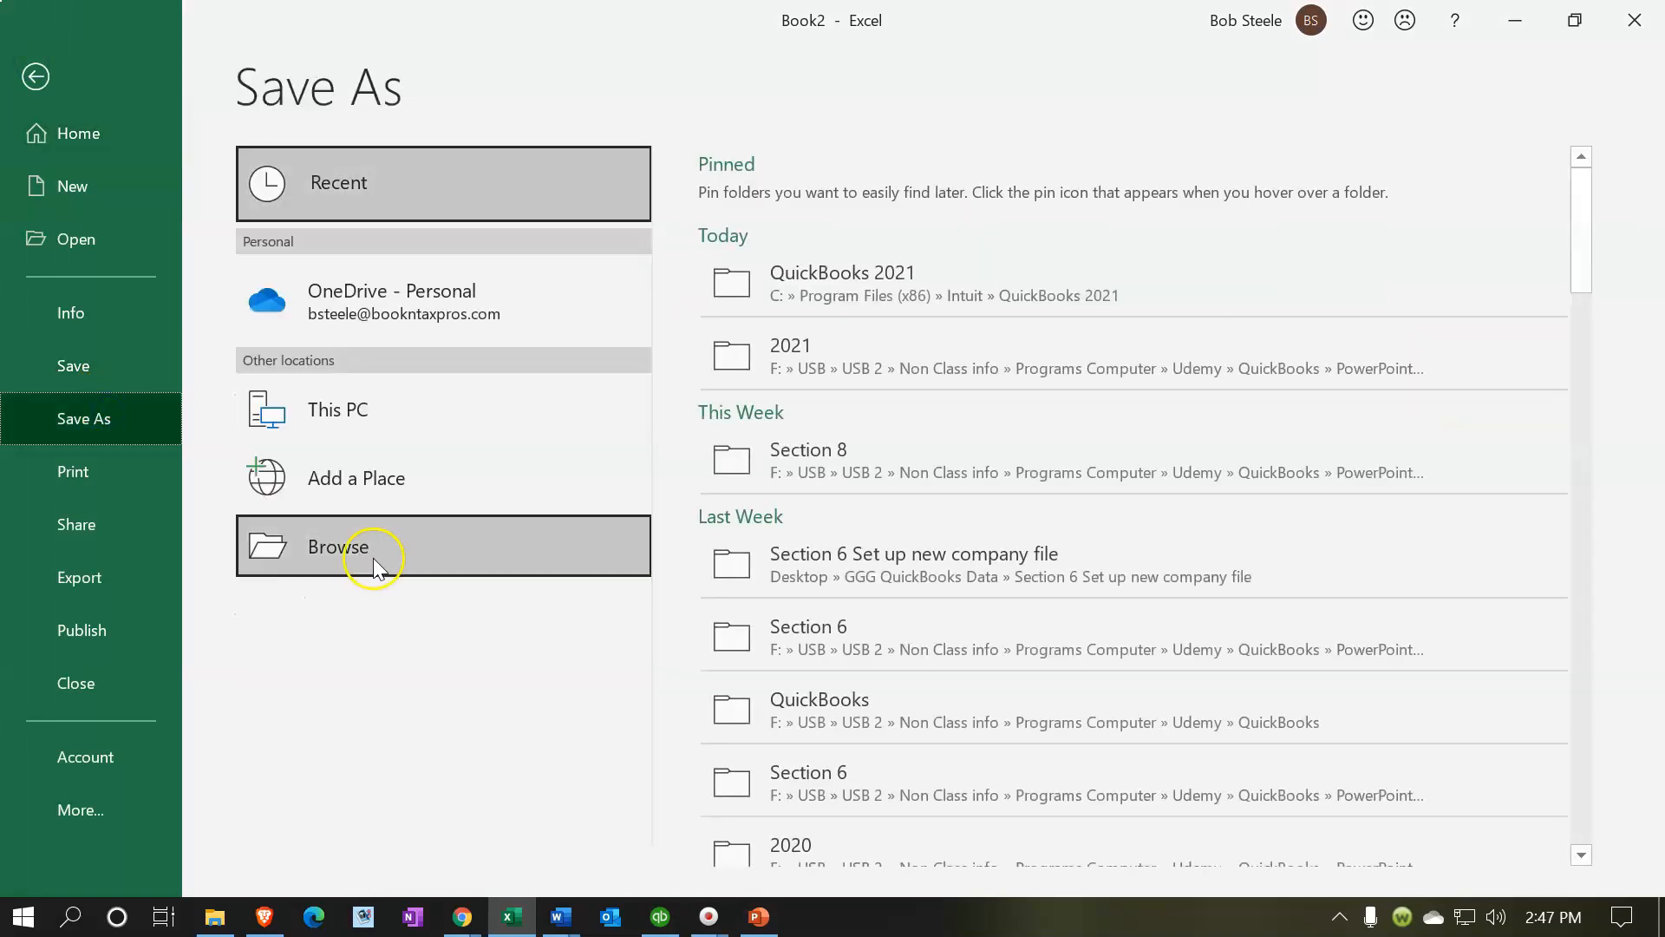
pyautogui.click(378, 557)
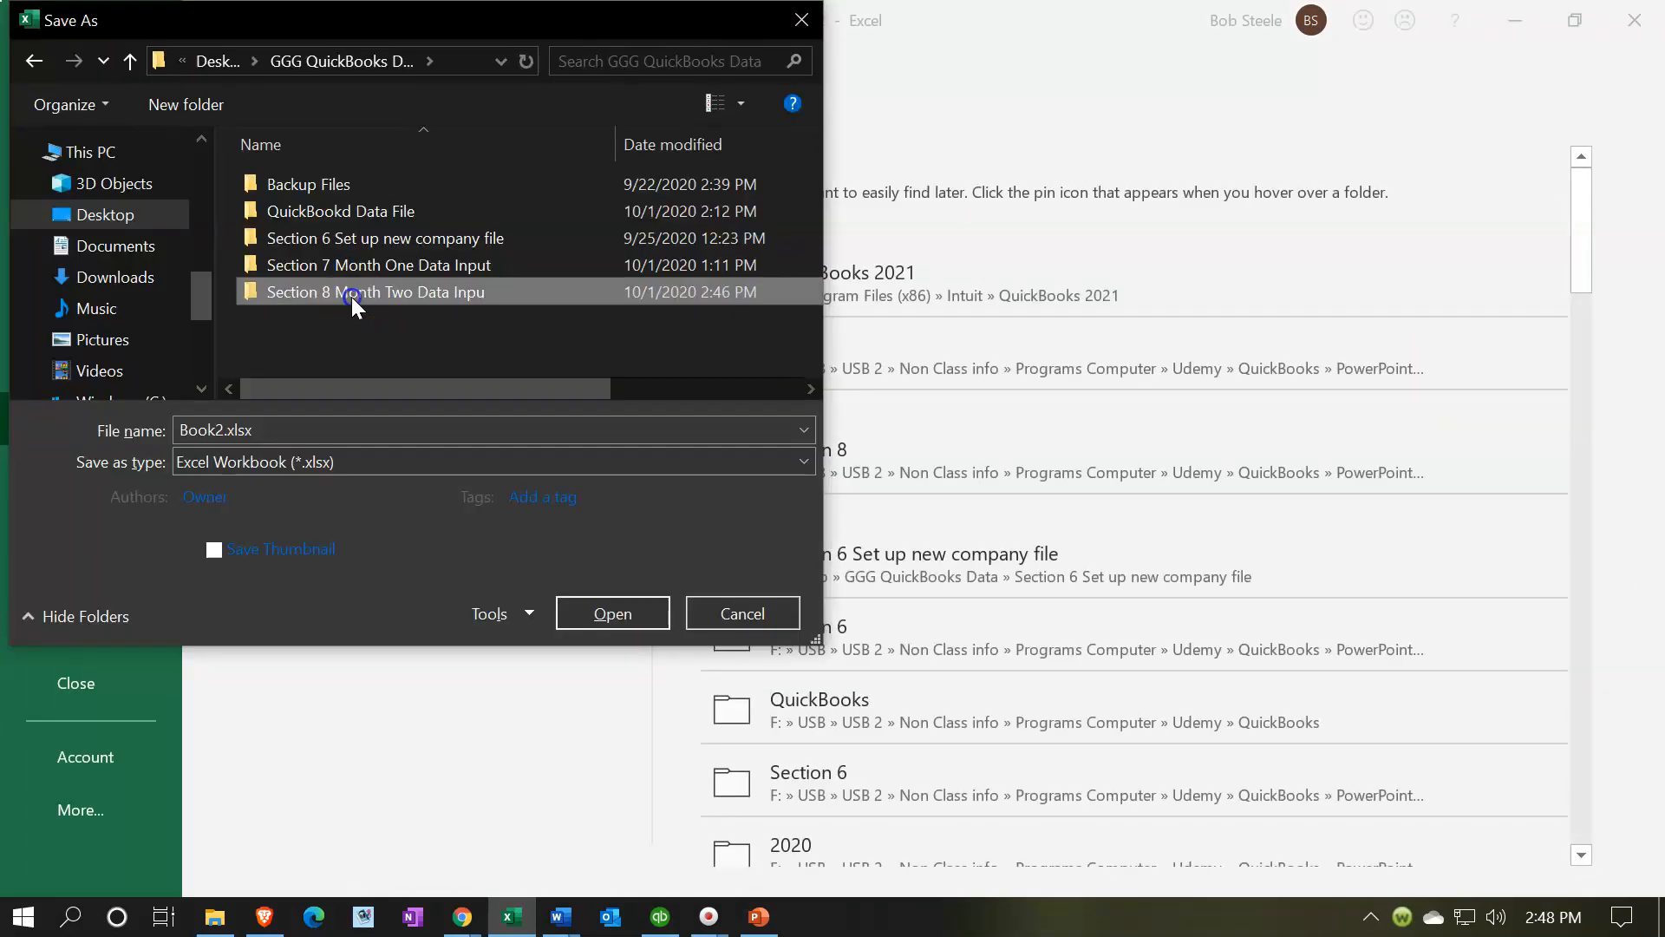
pyautogui.doubleClick(351, 297)
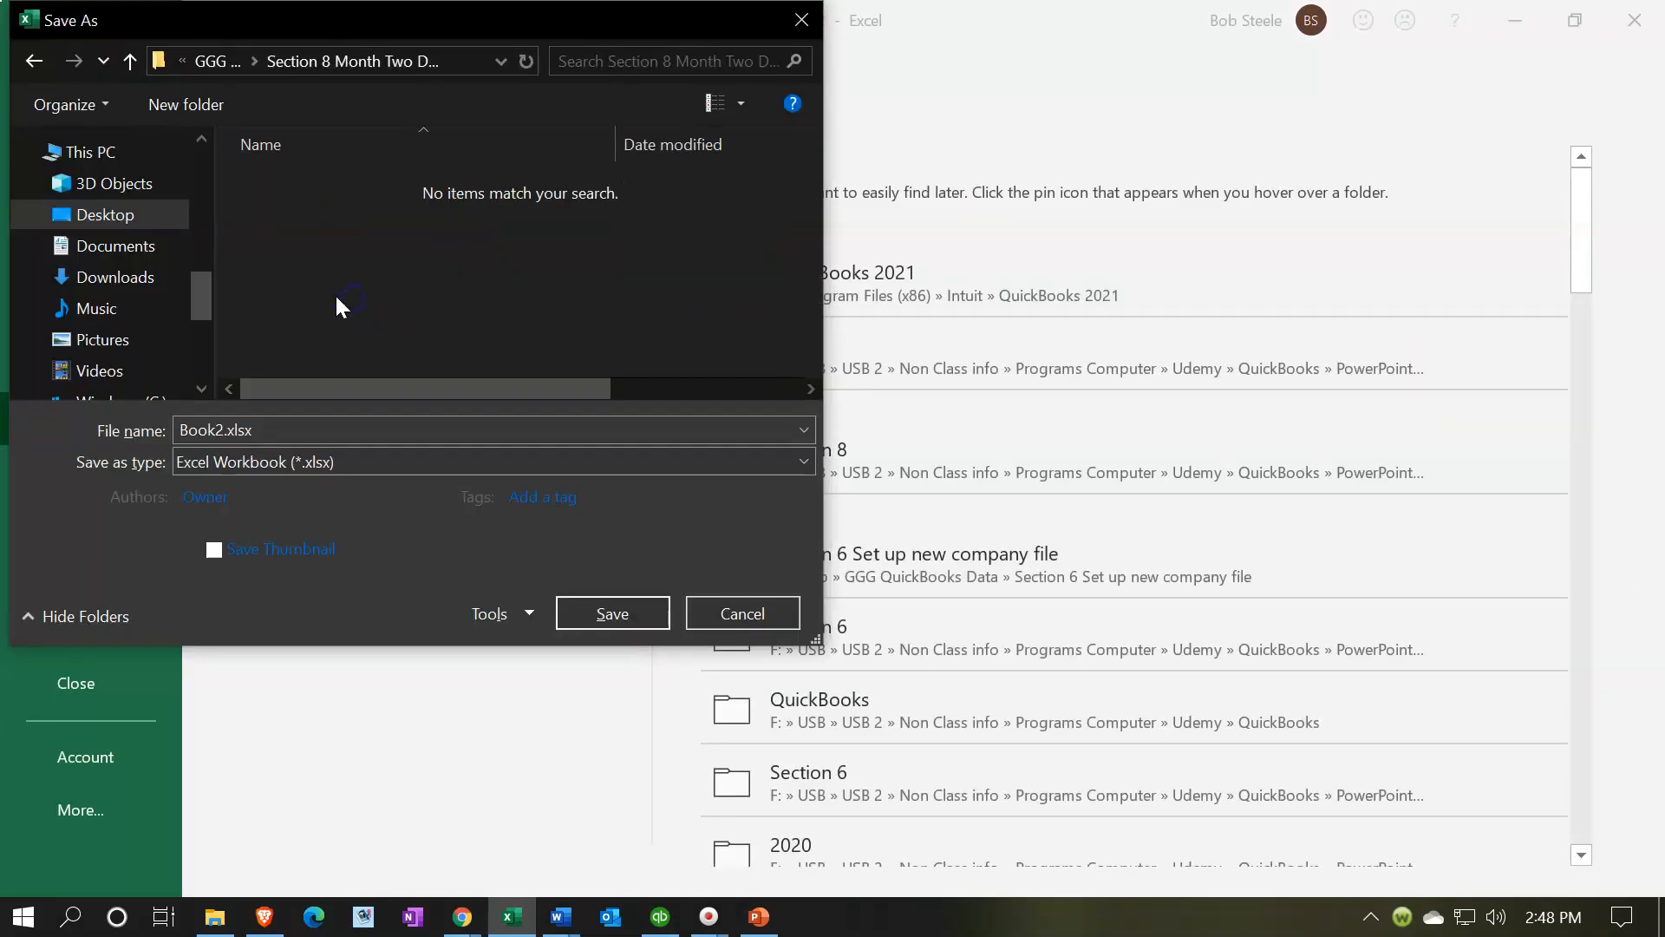
# Save the workbook as Financial Statements 02.28.21.xlsx in macro-free format and close it
pyautogui.doubleClick(226, 430)
pyautogui.press('BackSpace')
pyautogui.press('BackSpace')
pyautogui.press('BackSpace')
pyautogui.press('BackSpace')
pyautogui.press('BackSpace')
pyautogui.write('Financial Statements 02.28.')
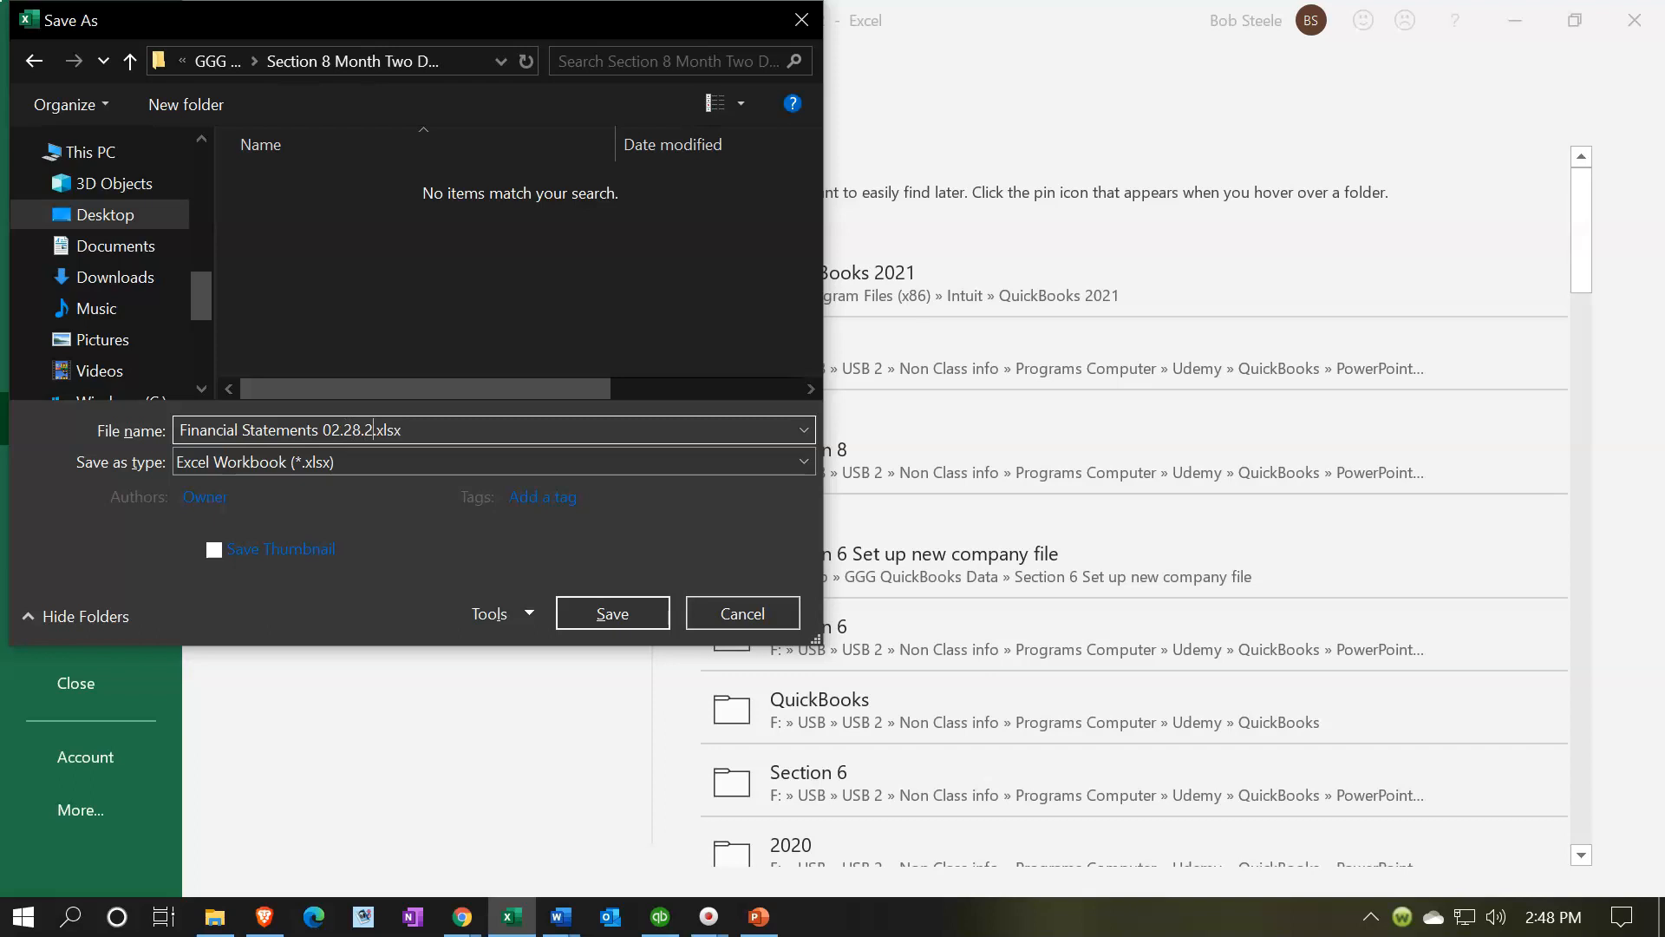
pyautogui.click(598, 610)
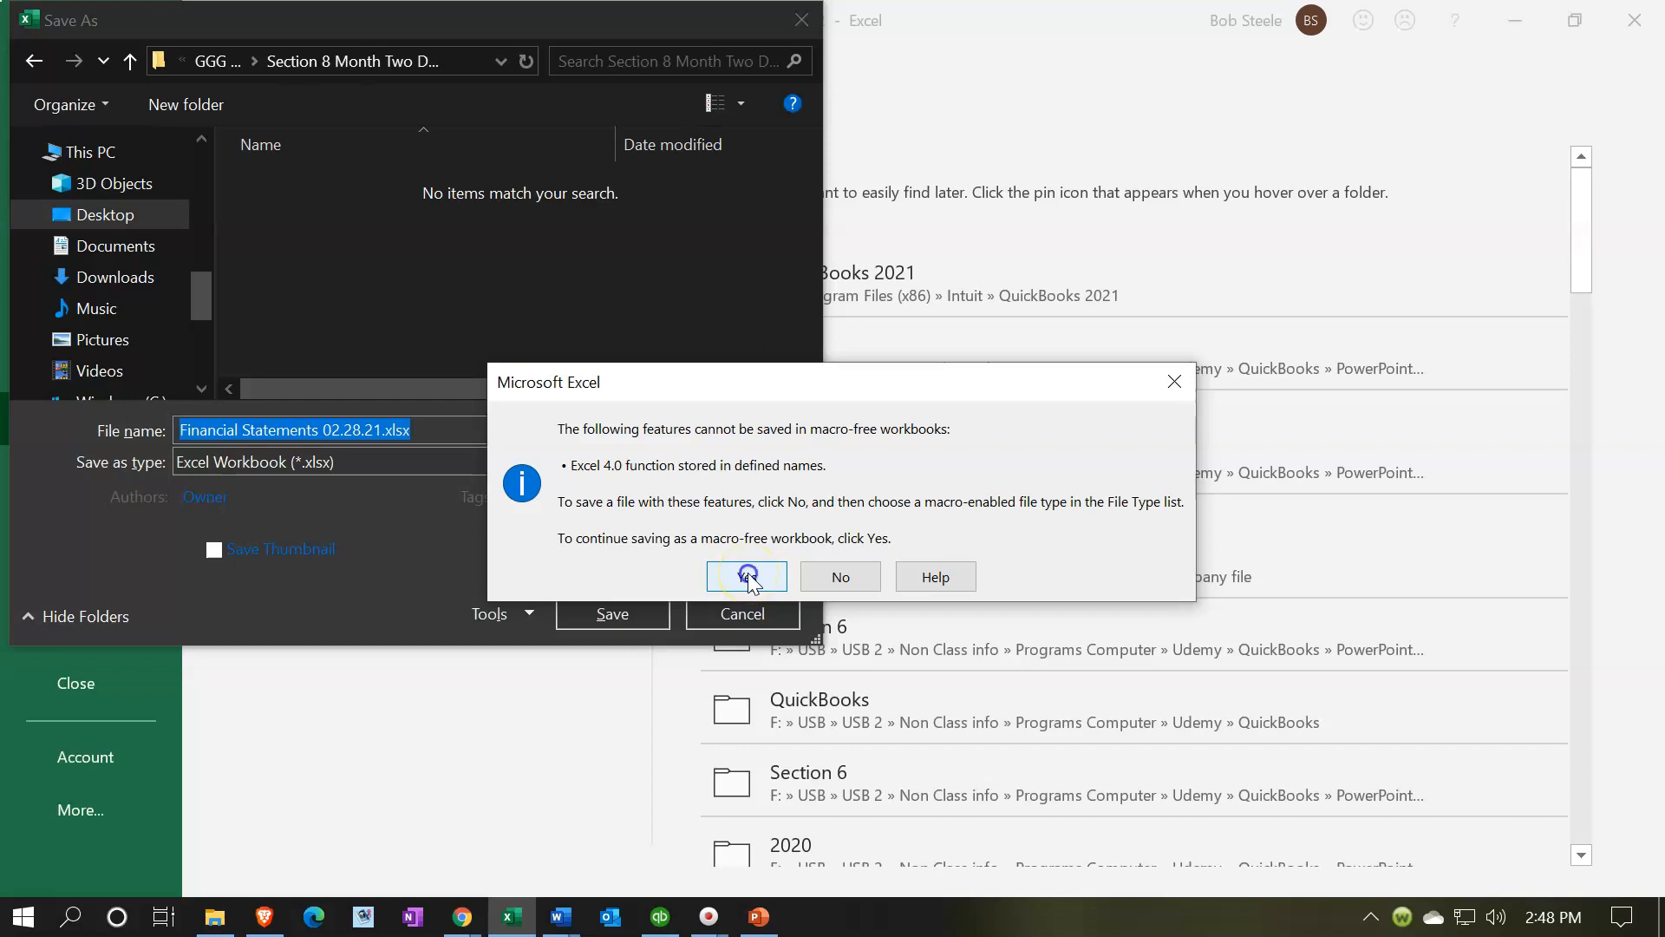
pyautogui.click(747, 576)
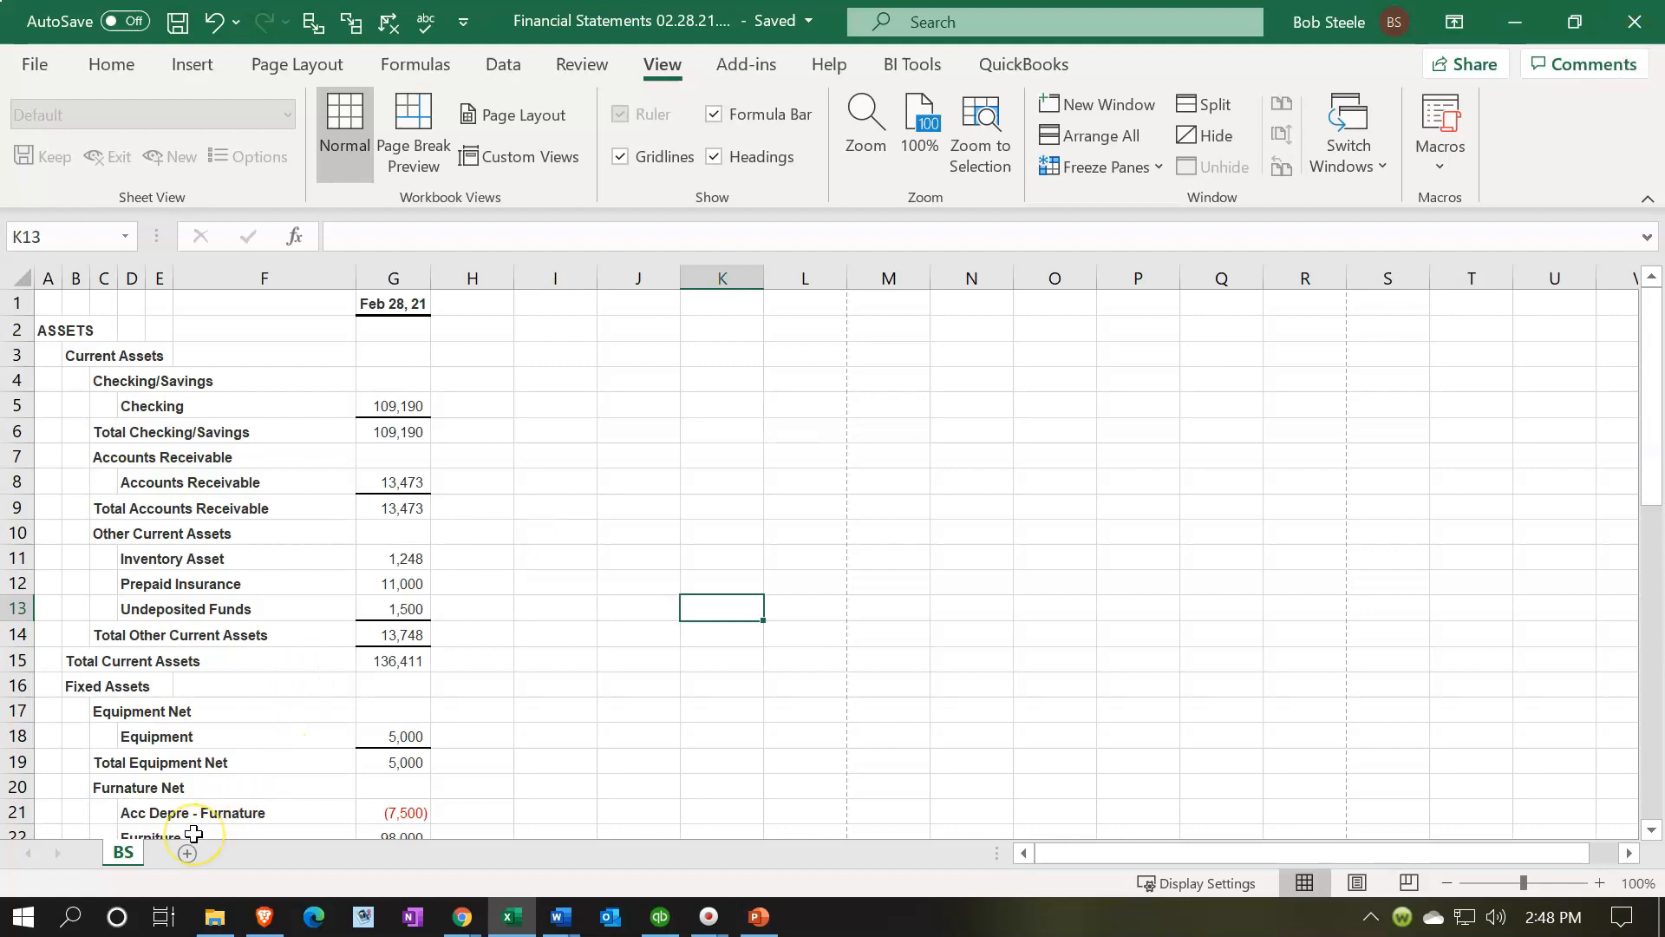
pyautogui.click(874, 503)
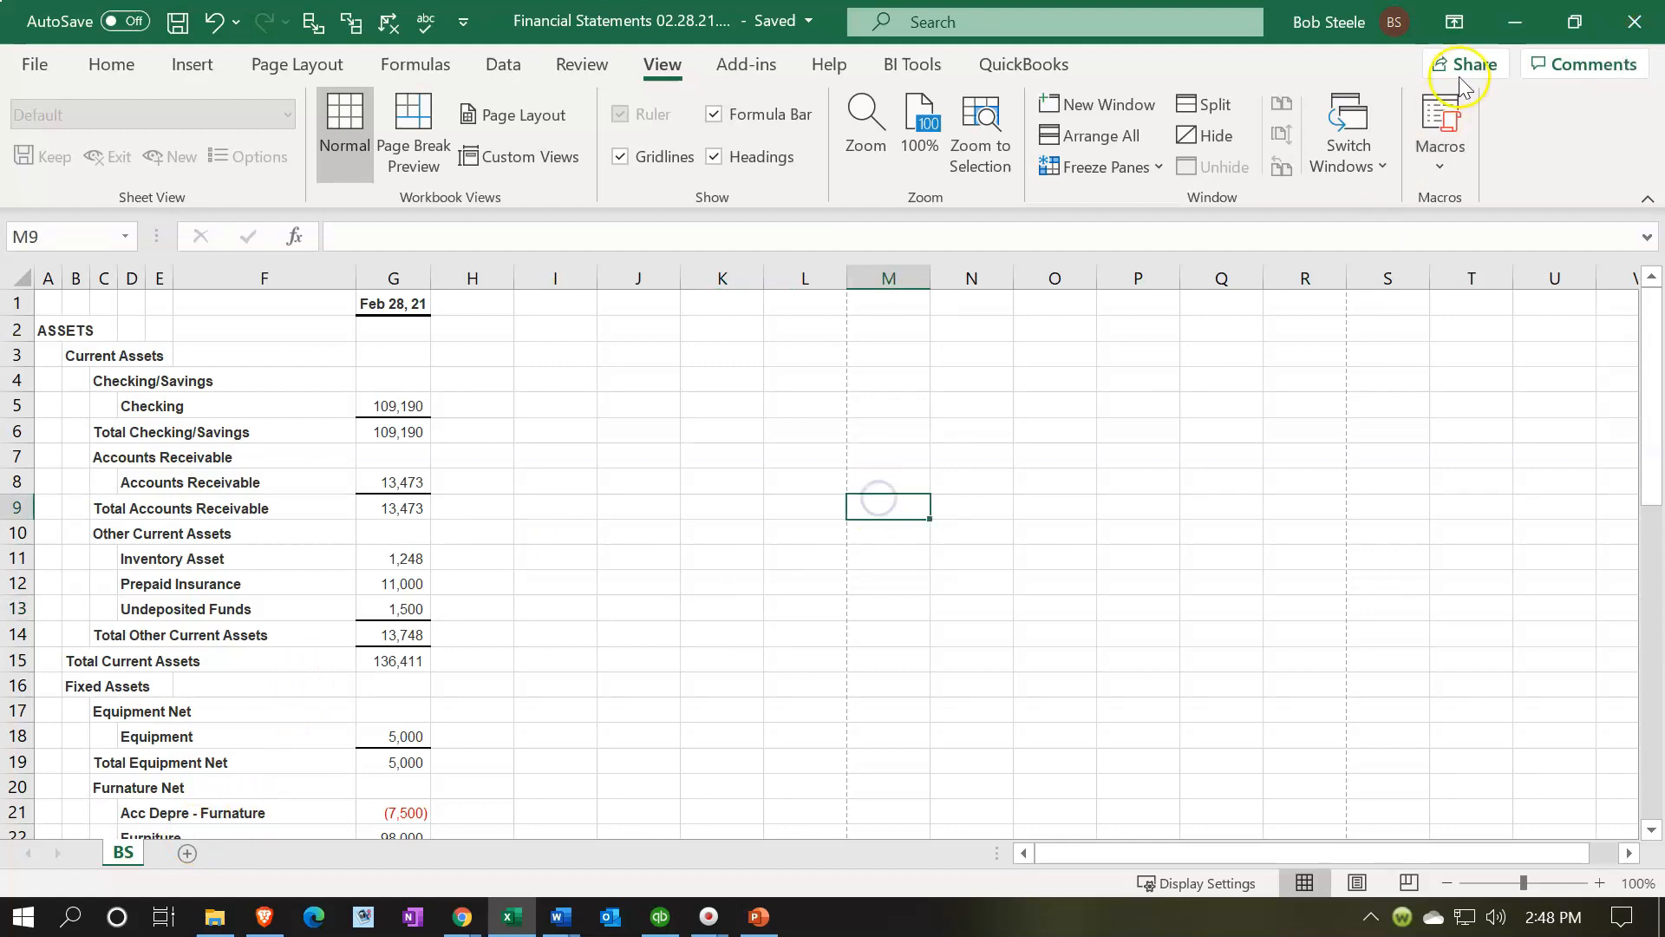
pyautogui.click(1635, 22)
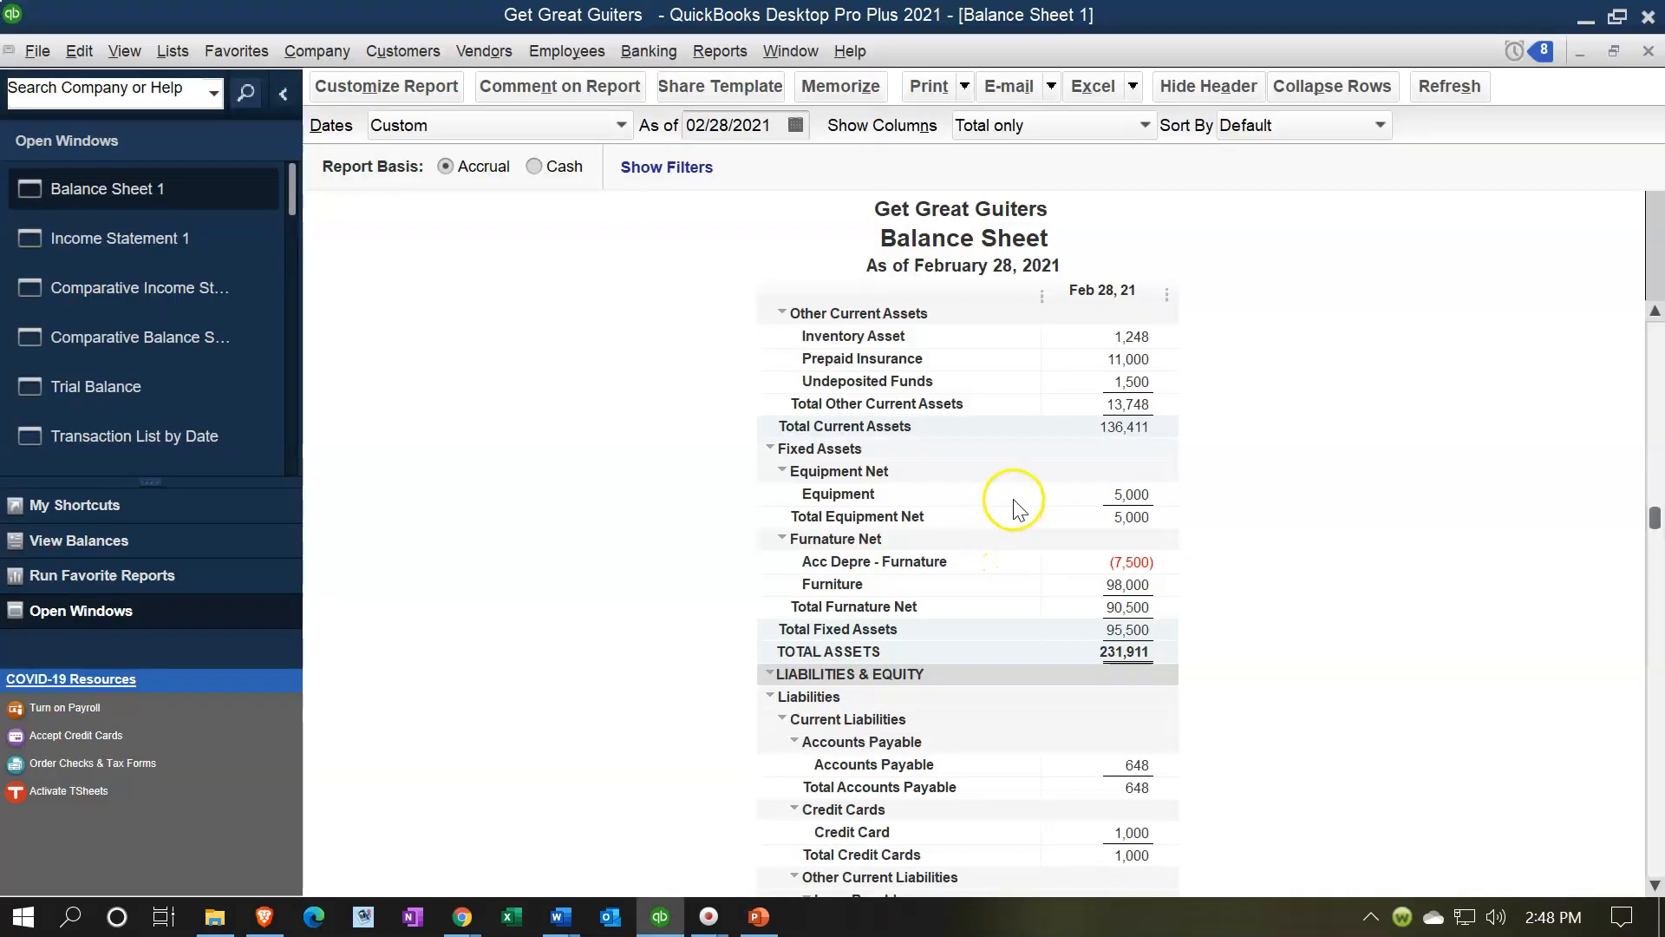
# Print the Income Statement 1 report in portrait orientation to the CutePDF Writer printer
pyautogui.click(162, 240)
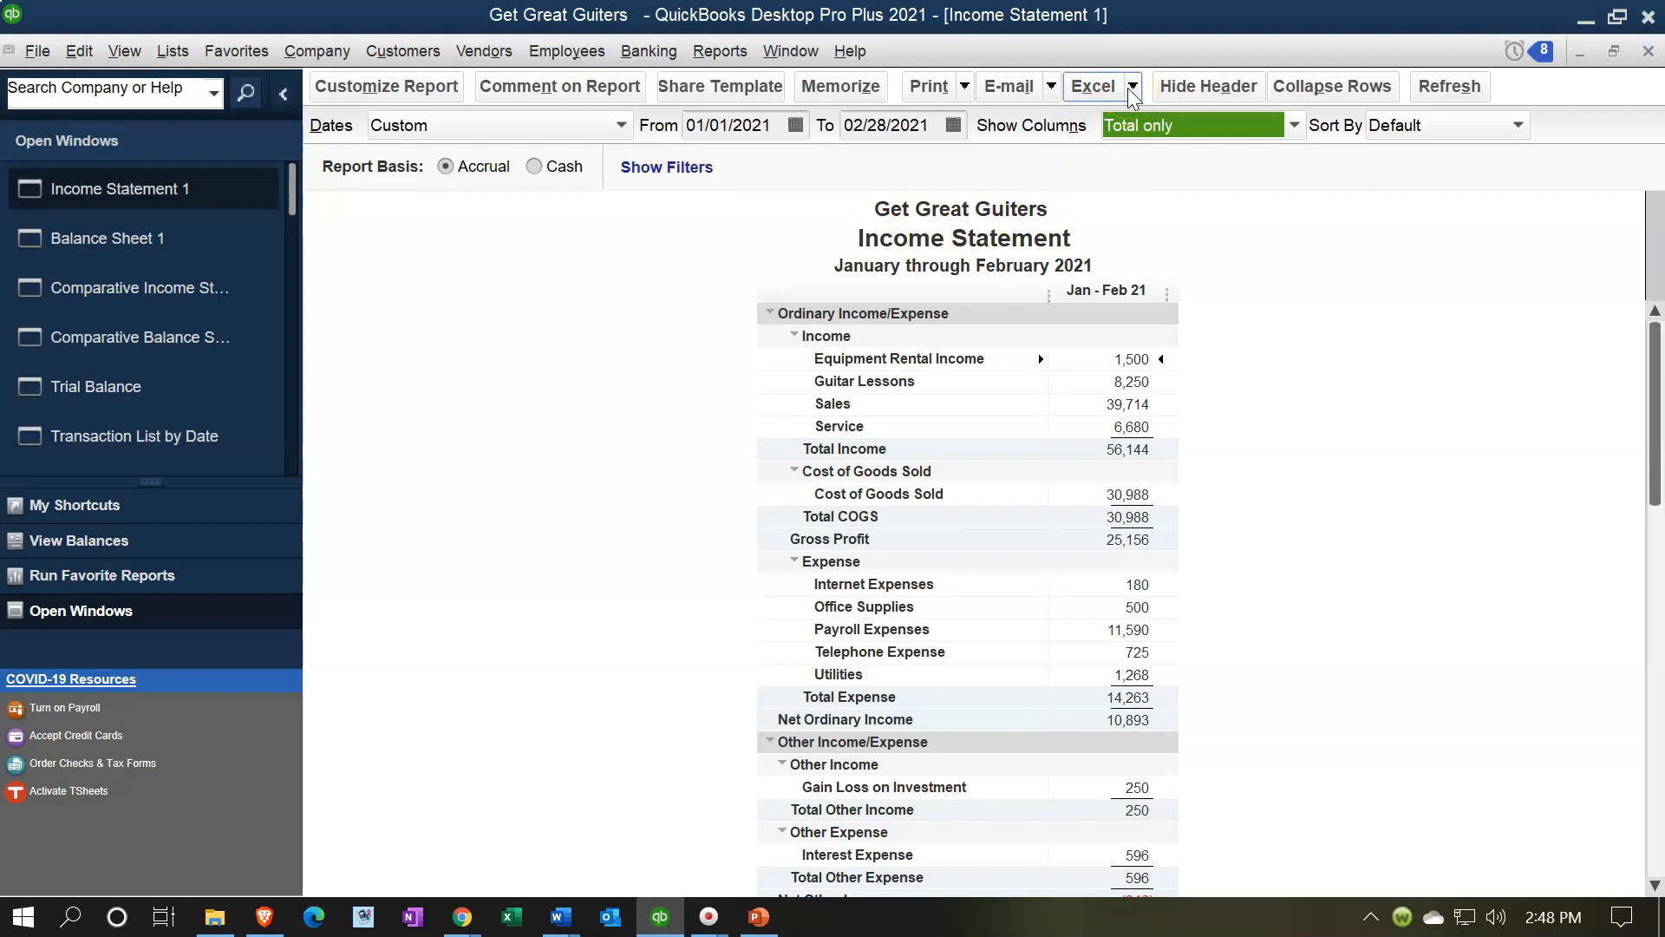
pyautogui.click(959, 86)
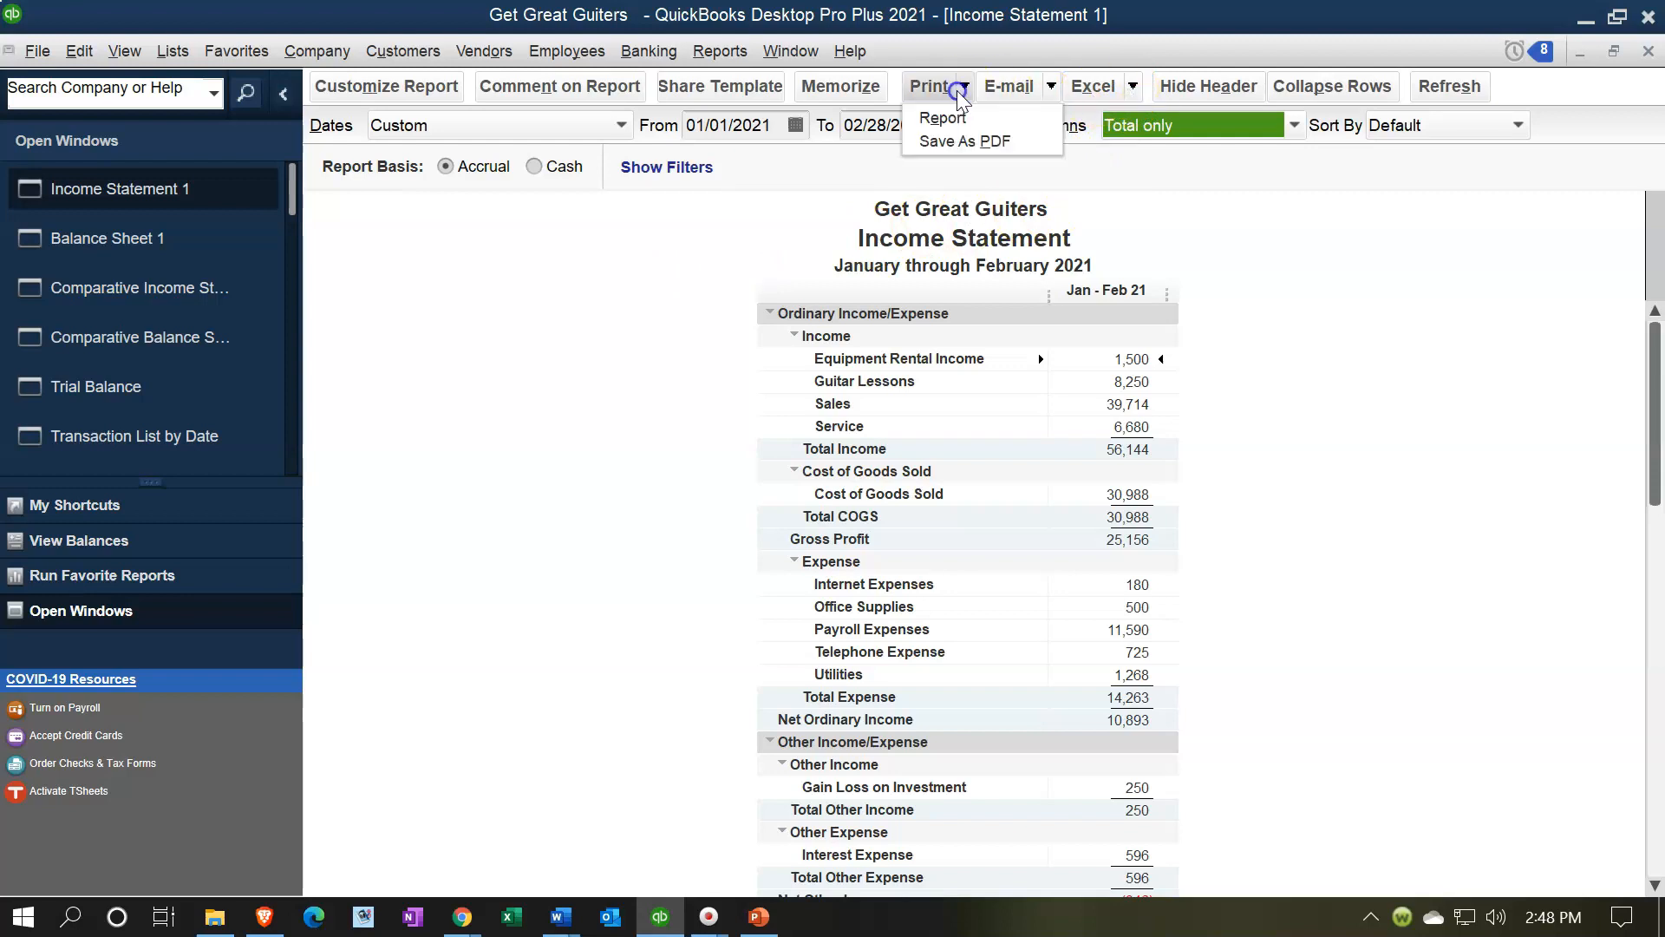
pyautogui.click(943, 118)
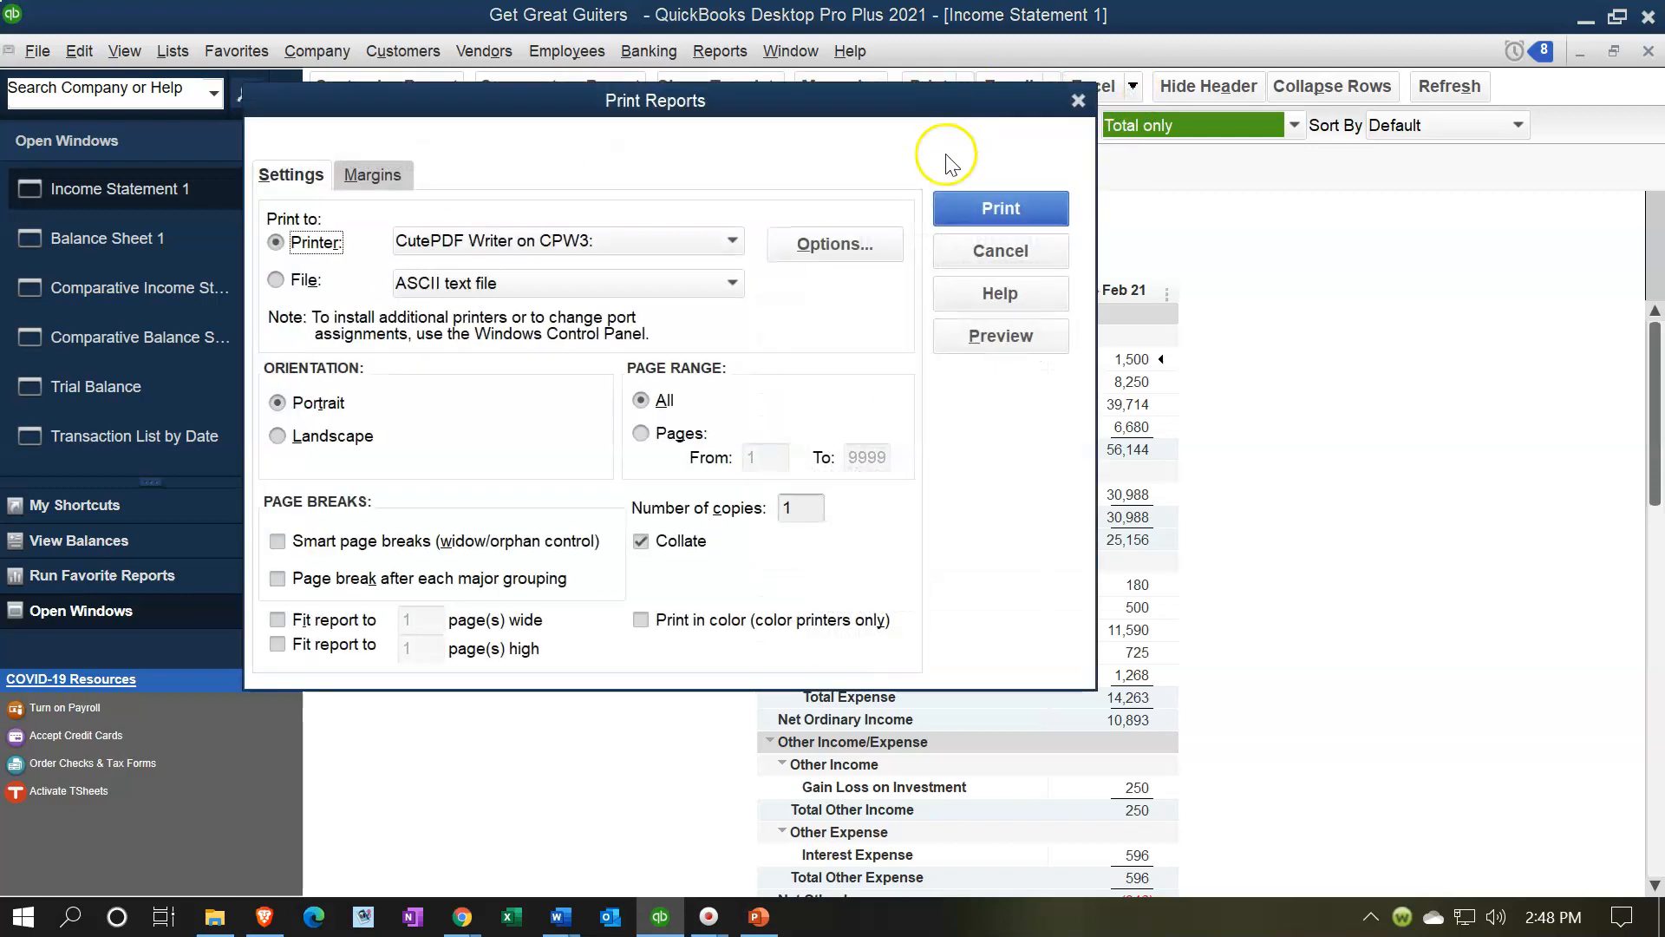
pyautogui.click(956, 209)
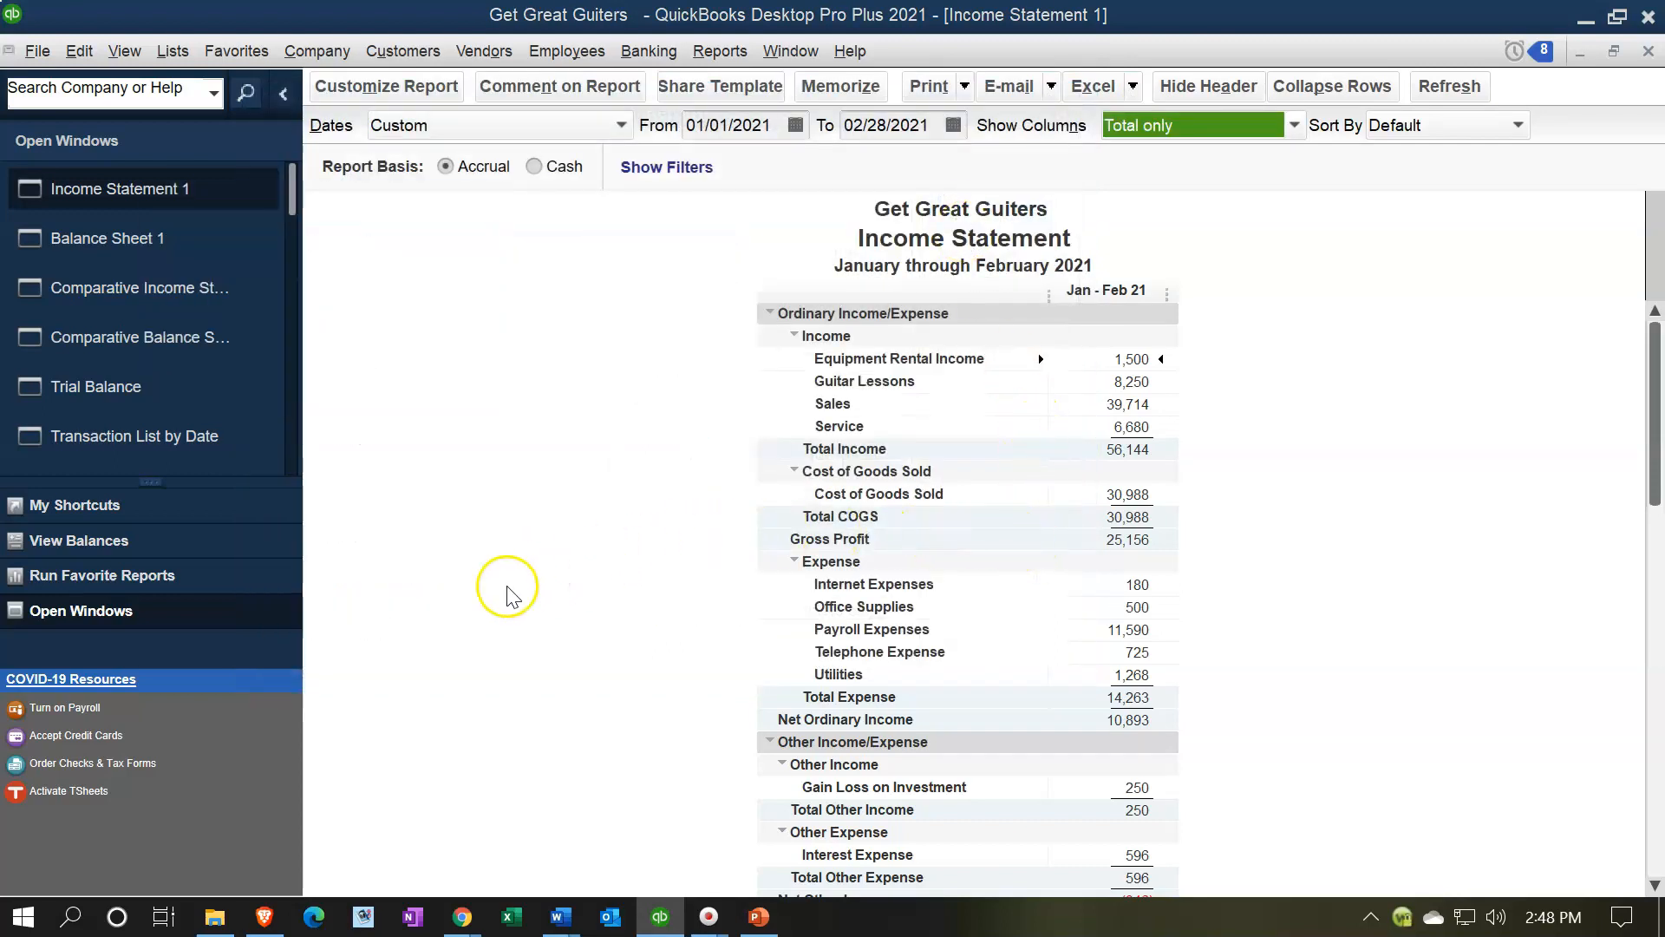
# Save the income statement PDF as Income Stmt 02.28.21 in the Section 8 Month Two Data Inpu folder
pyautogui.moveTo(766, 248); pyautogui.dragTo(786, 389)
pyautogui.click(701, 640)
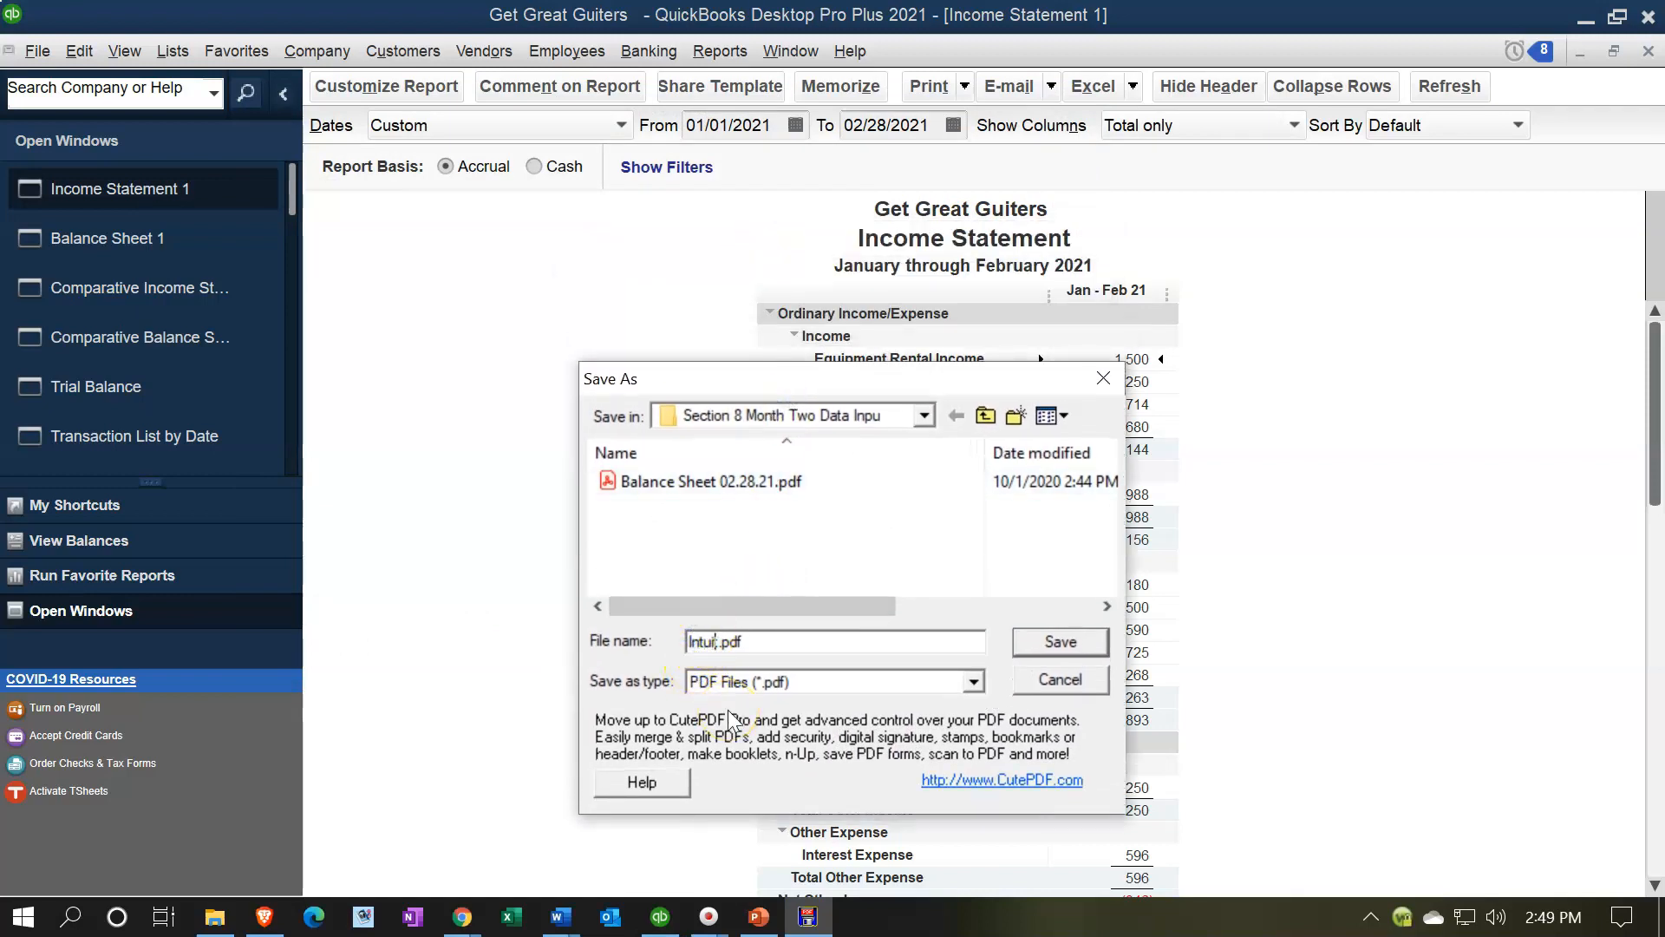
pyautogui.write('Income Stmt 02.21 21')
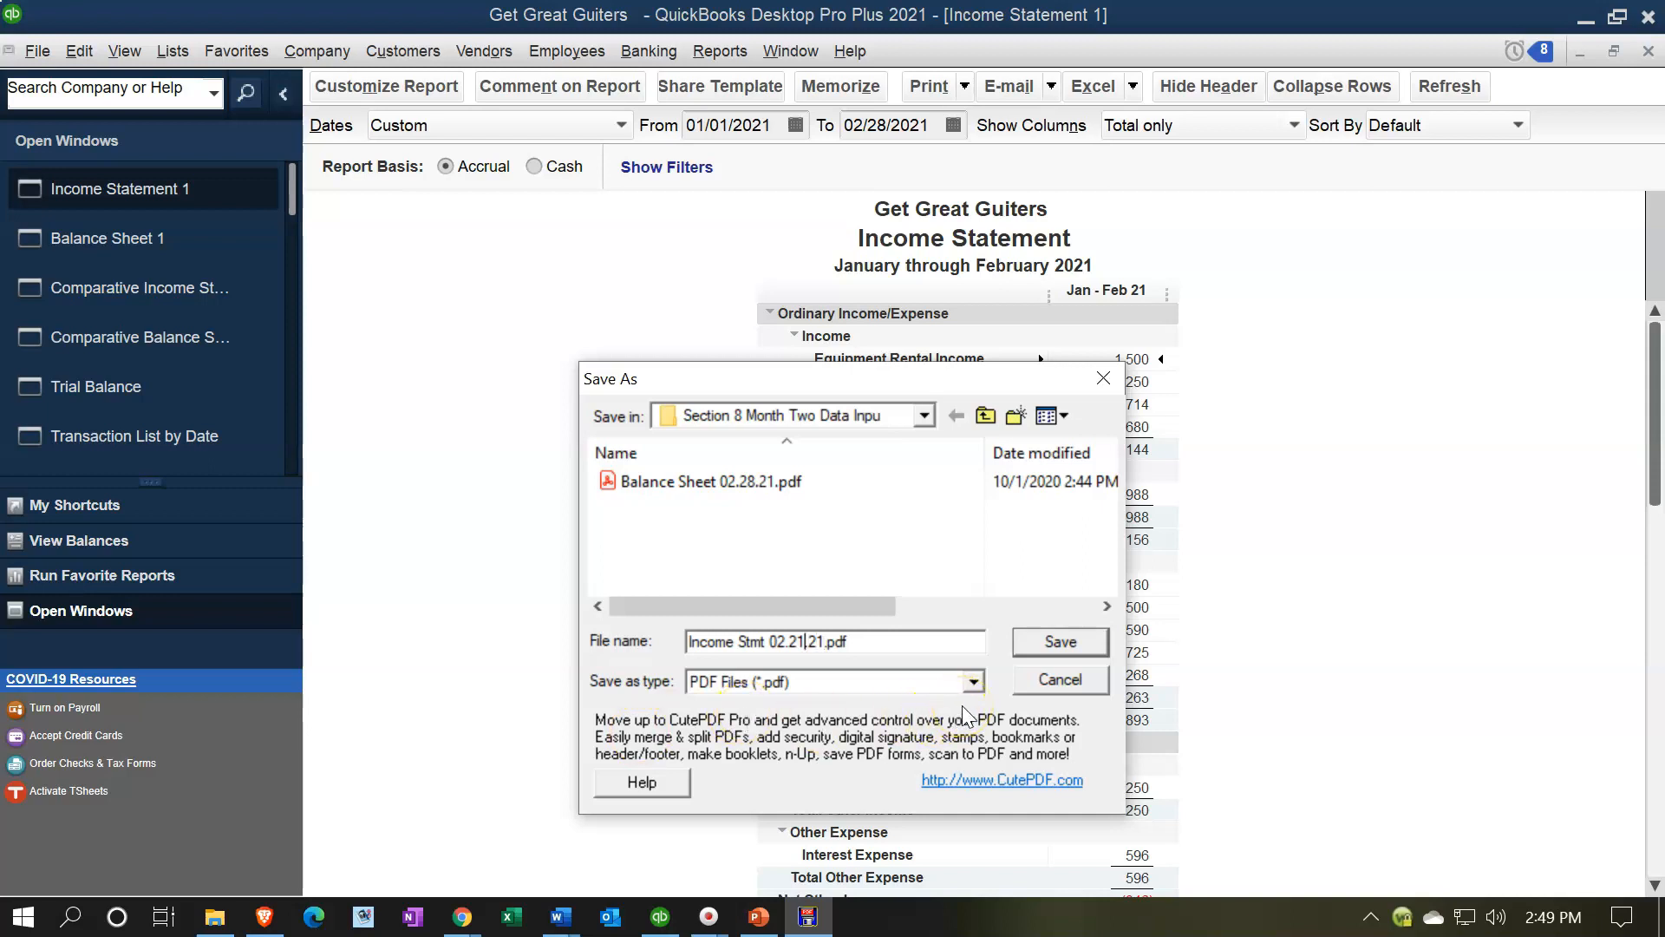
pyautogui.write('8')
pyautogui.click(1072, 641)
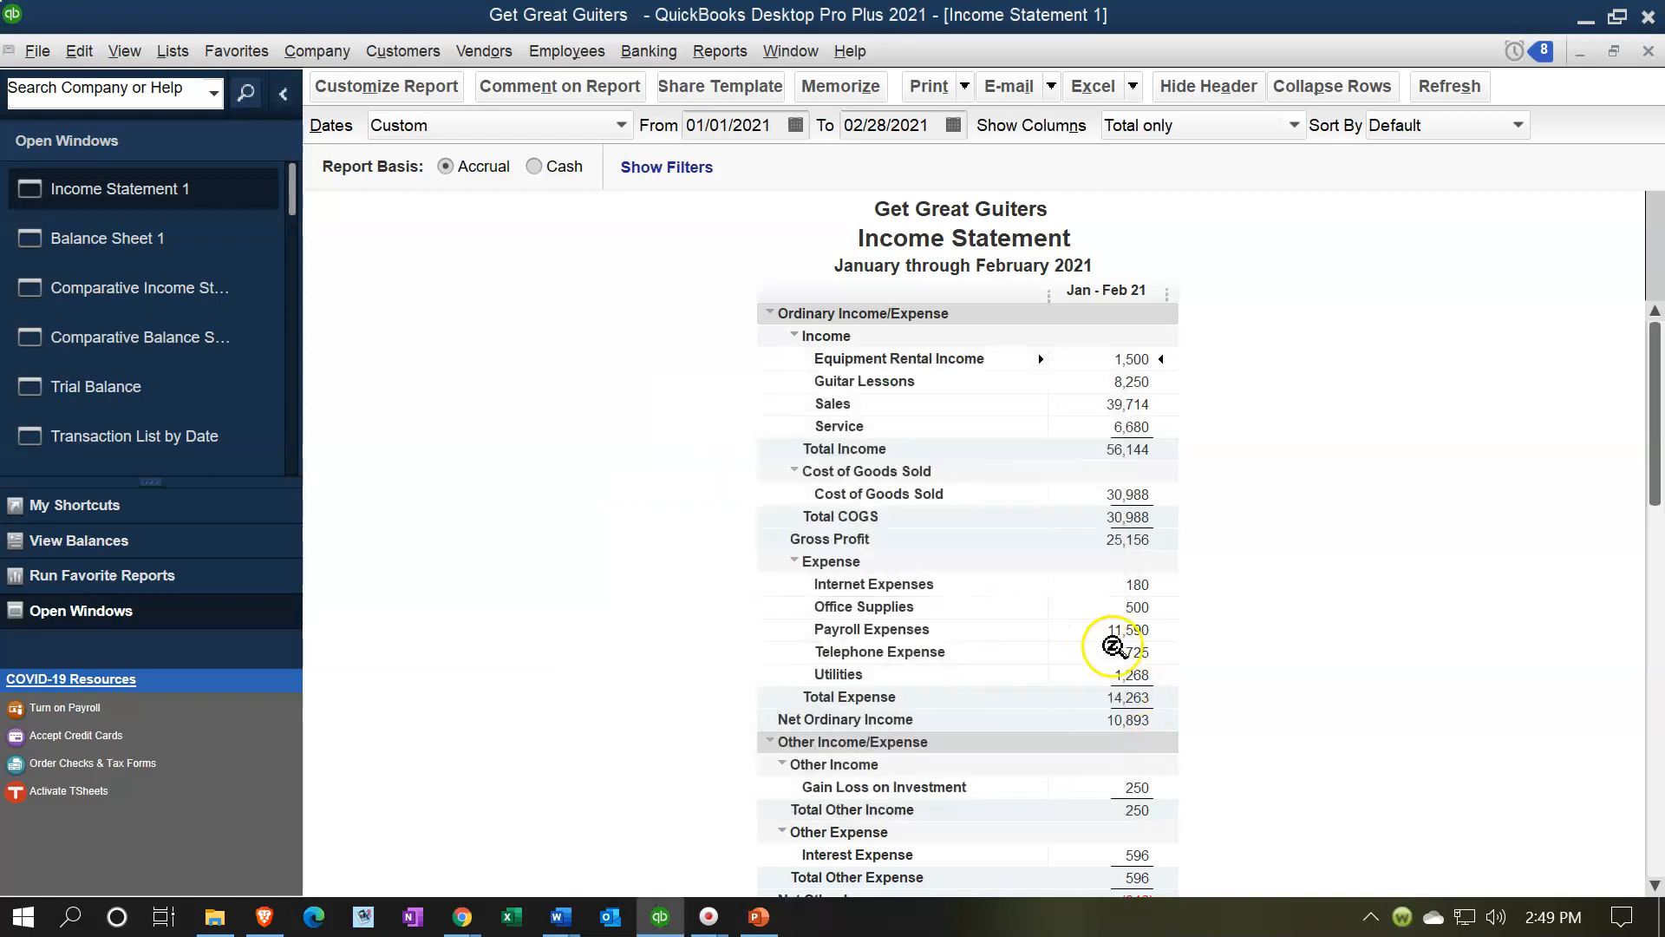
# Set the income statement's Excel export to create a new worksheet in an existing workbook
pyautogui.click(1132, 87)
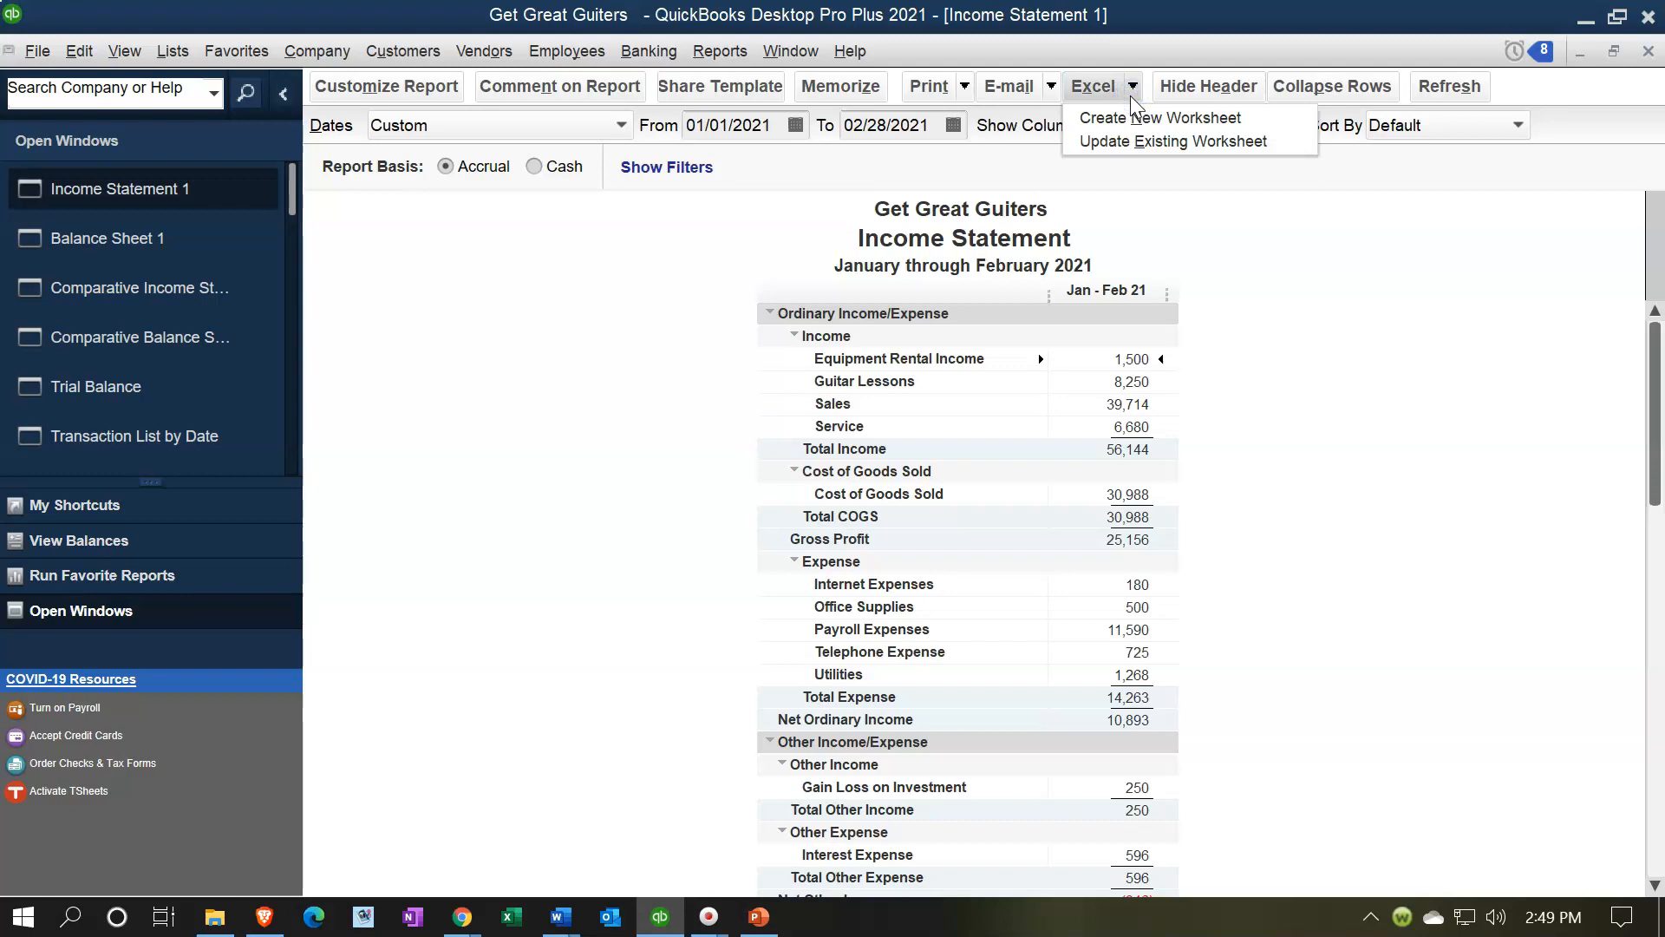
pyautogui.click(1138, 125)
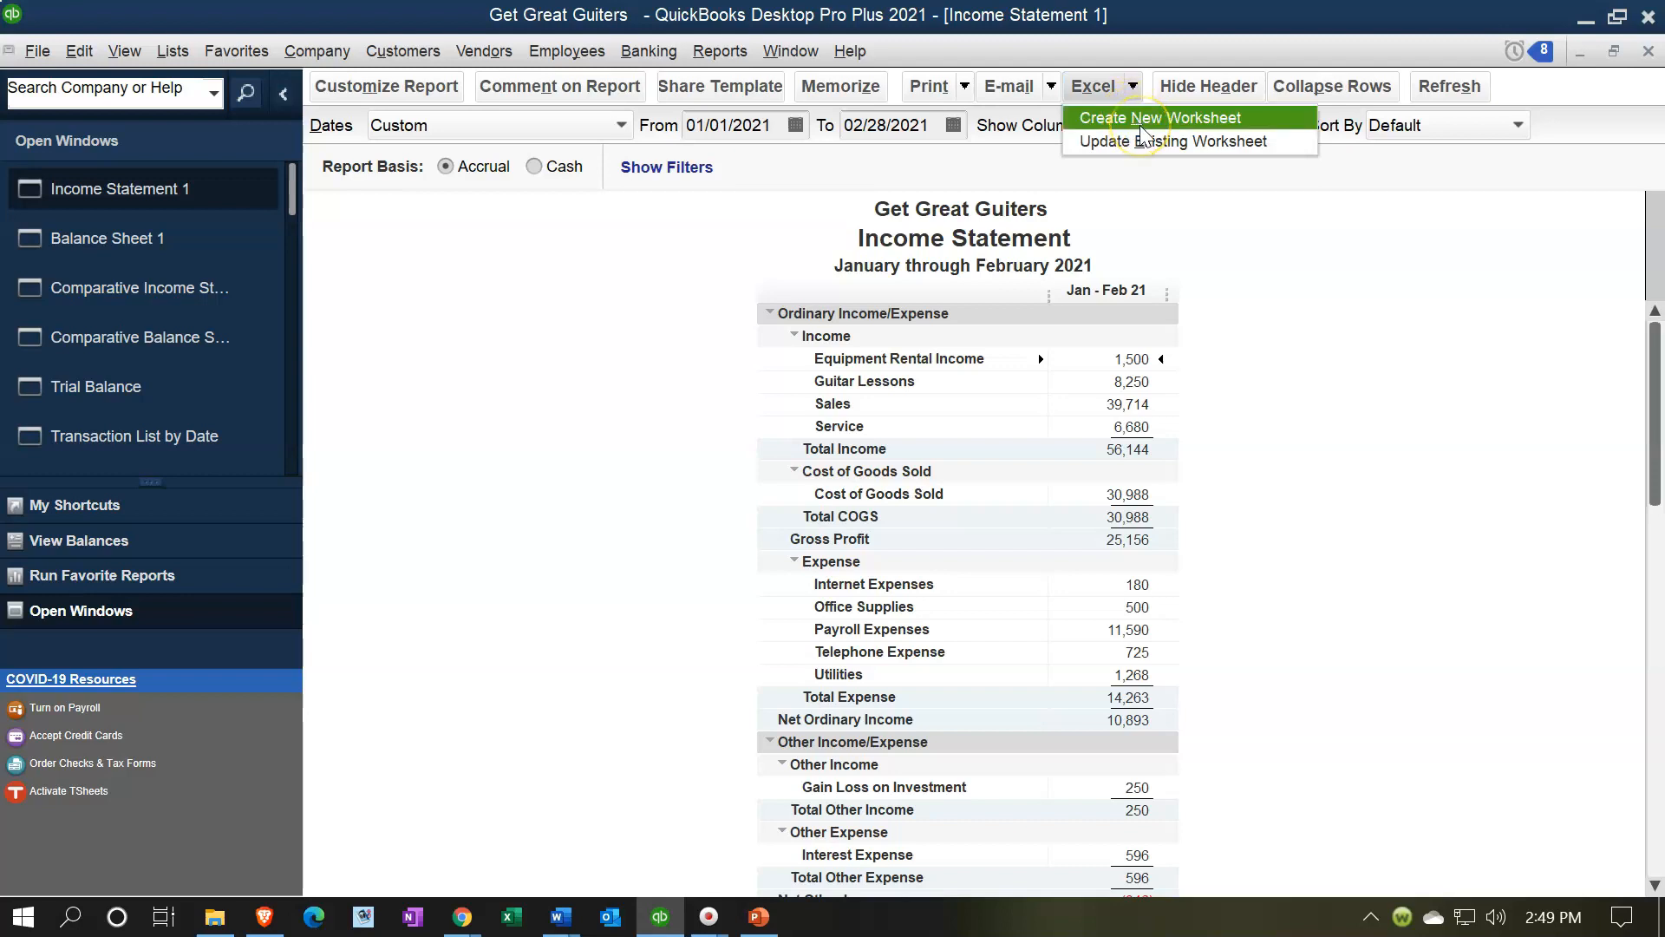
pyautogui.click(1180, 122)
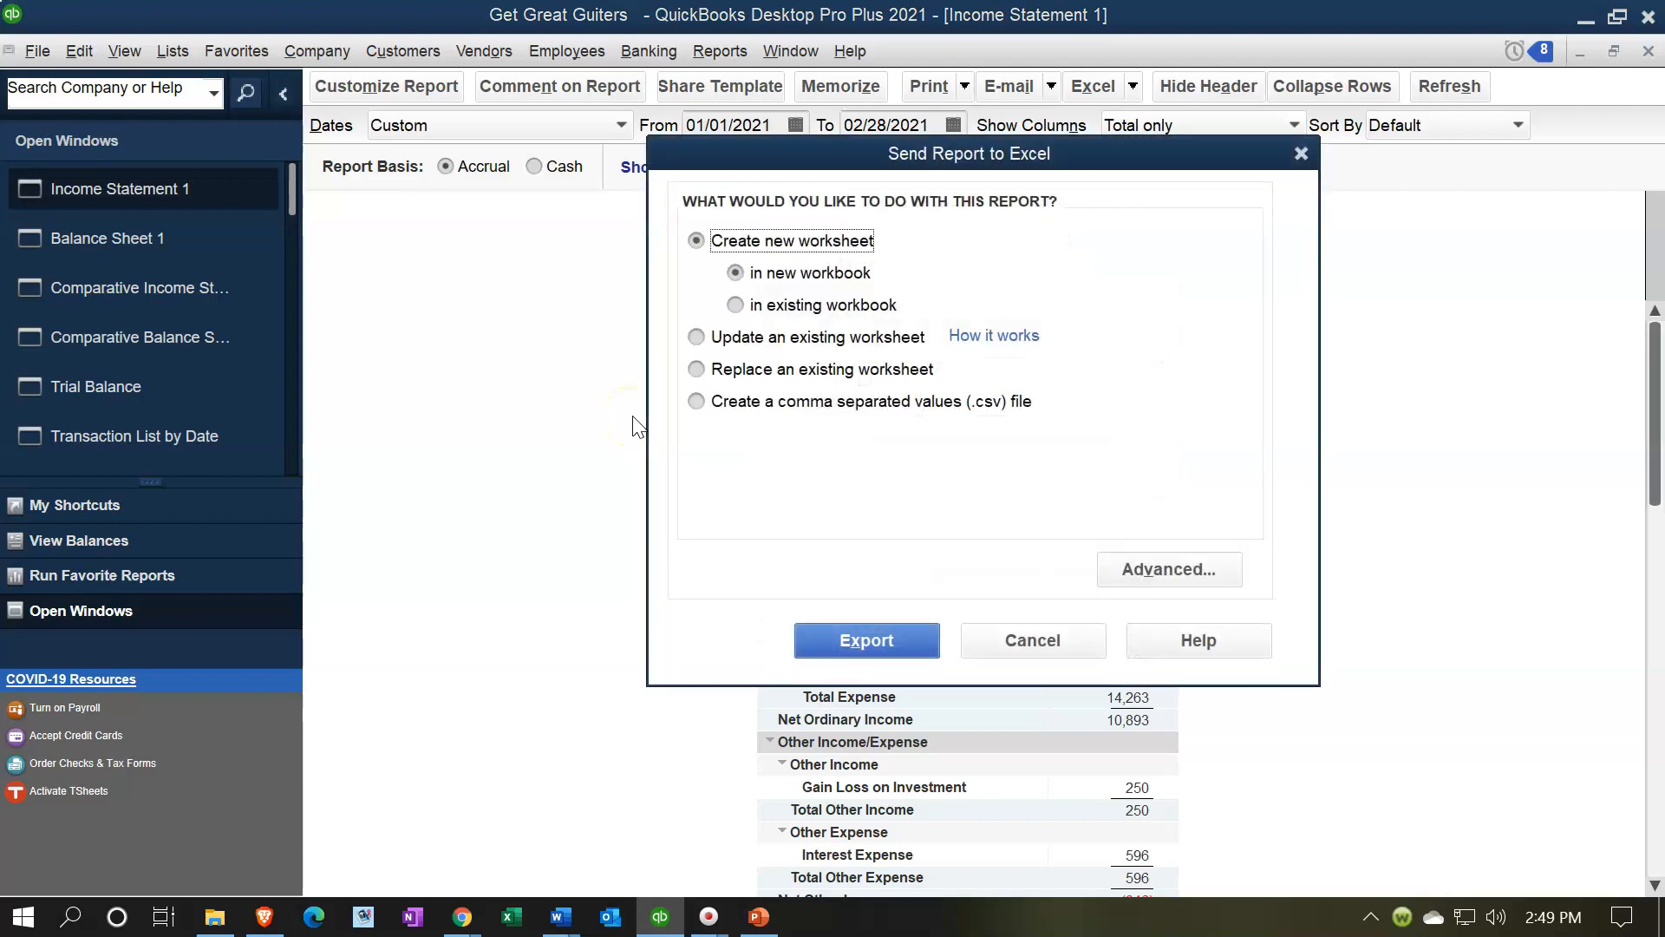
pyautogui.click(734, 304)
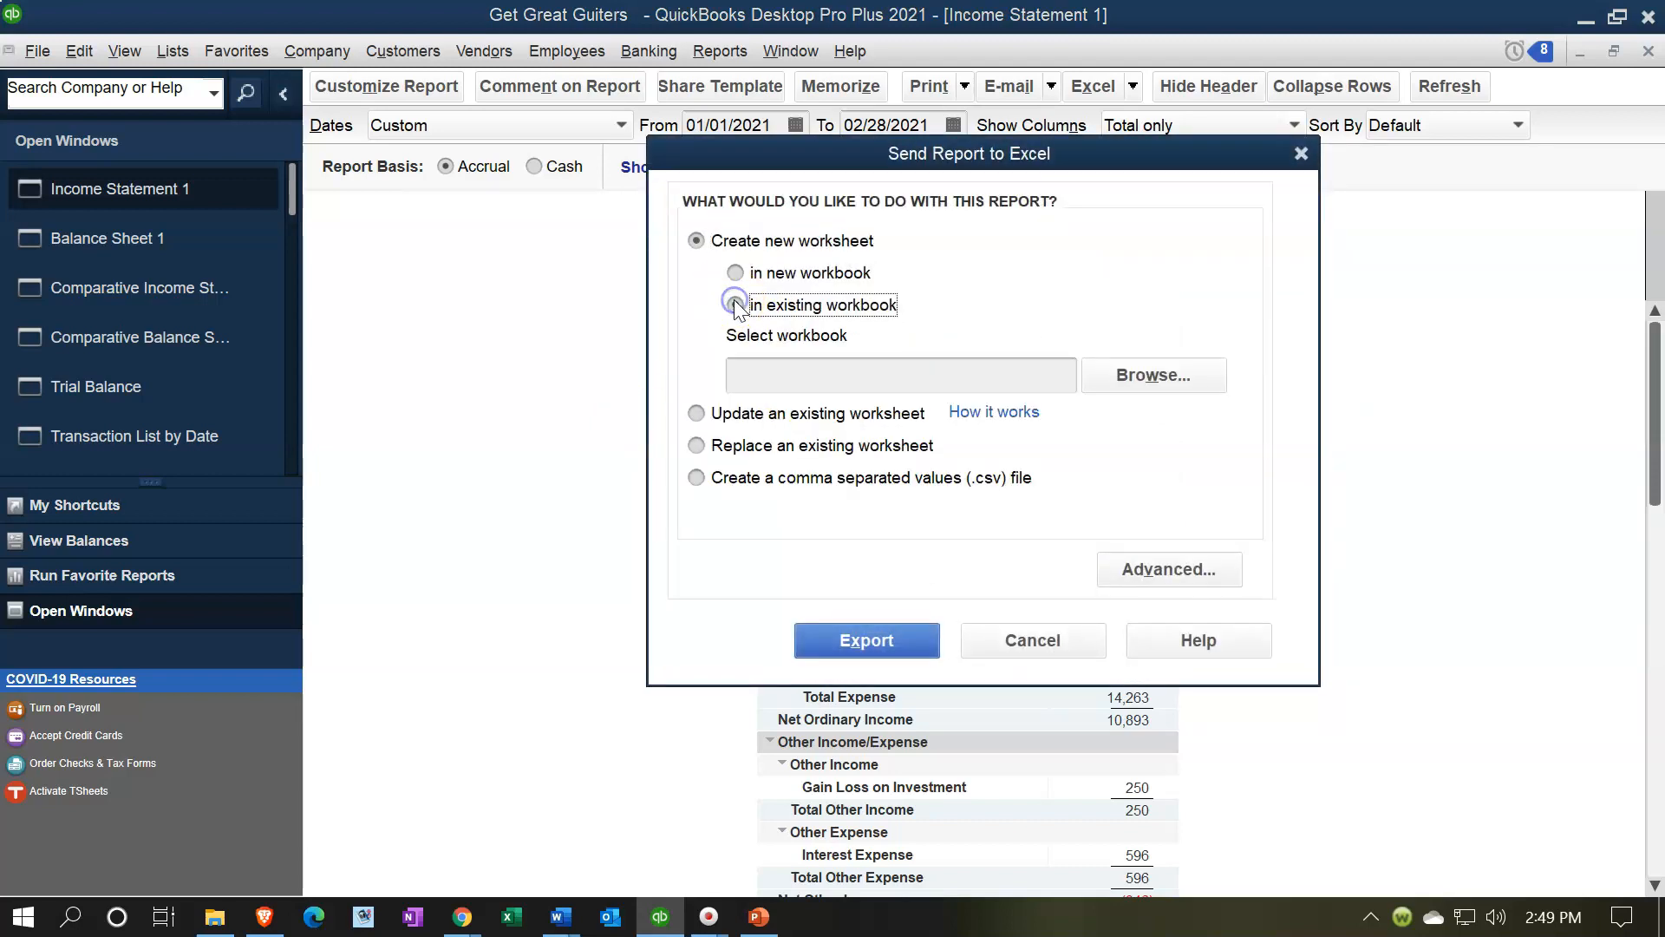
# Choose Financial Statements 02.28.21.xlsx in the Desktop's GGG QuickBooks Data, Section 8 Month Two Data Inpu folder and export the income statement to it
pyautogui.click(1132, 379)
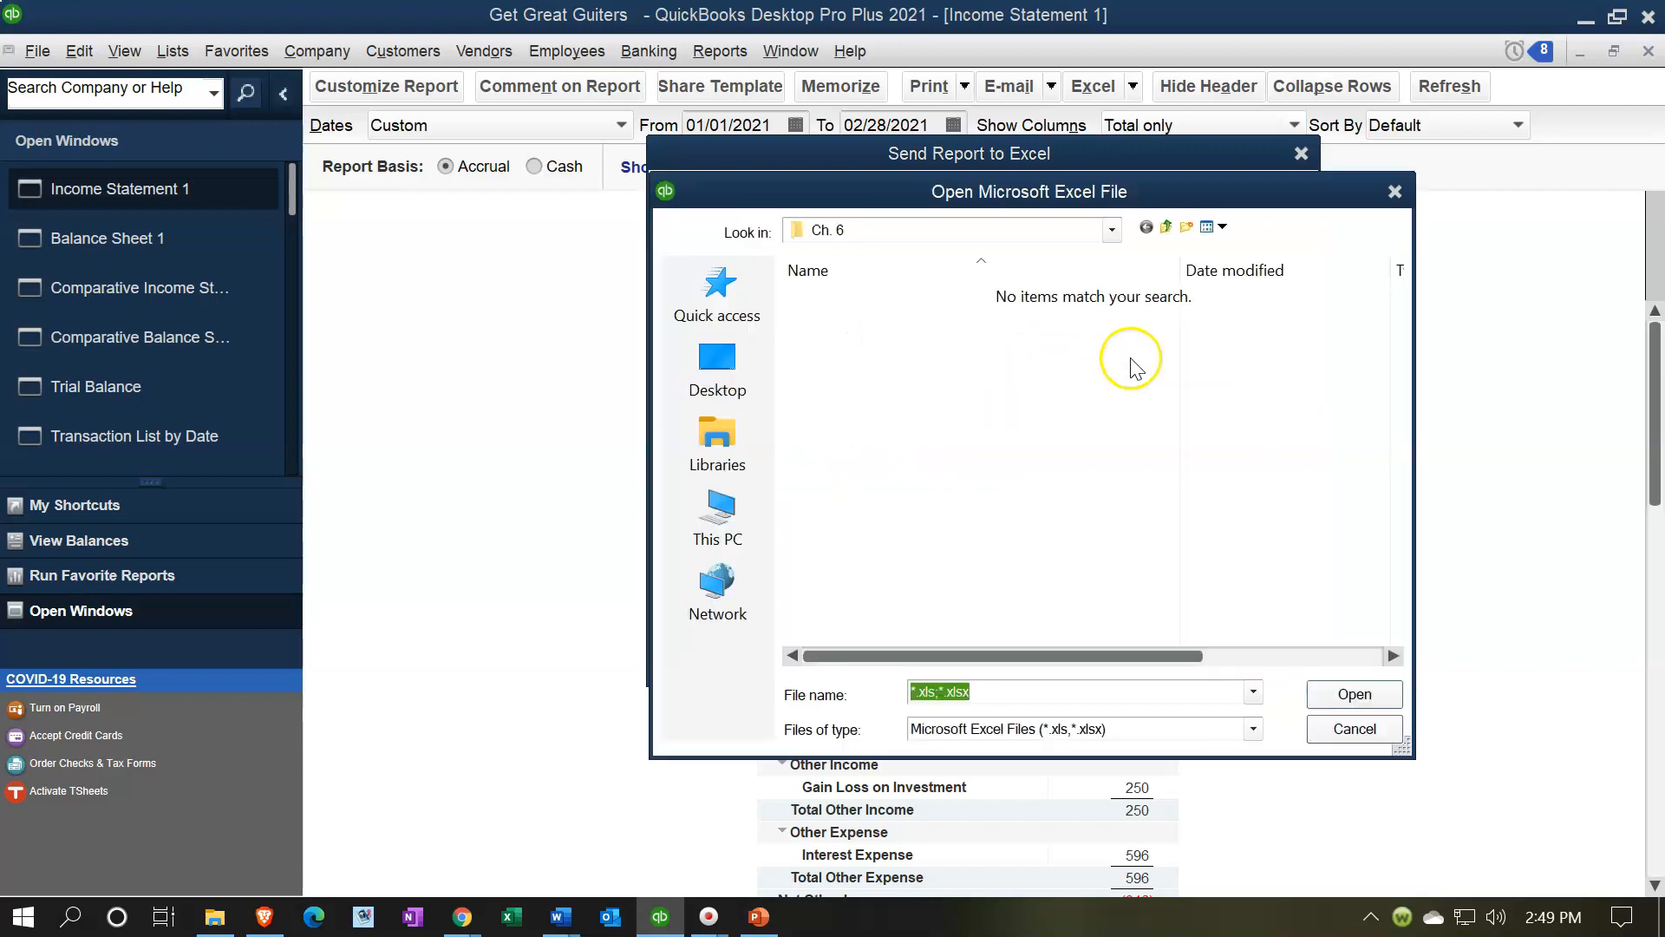
pyautogui.click(1111, 230)
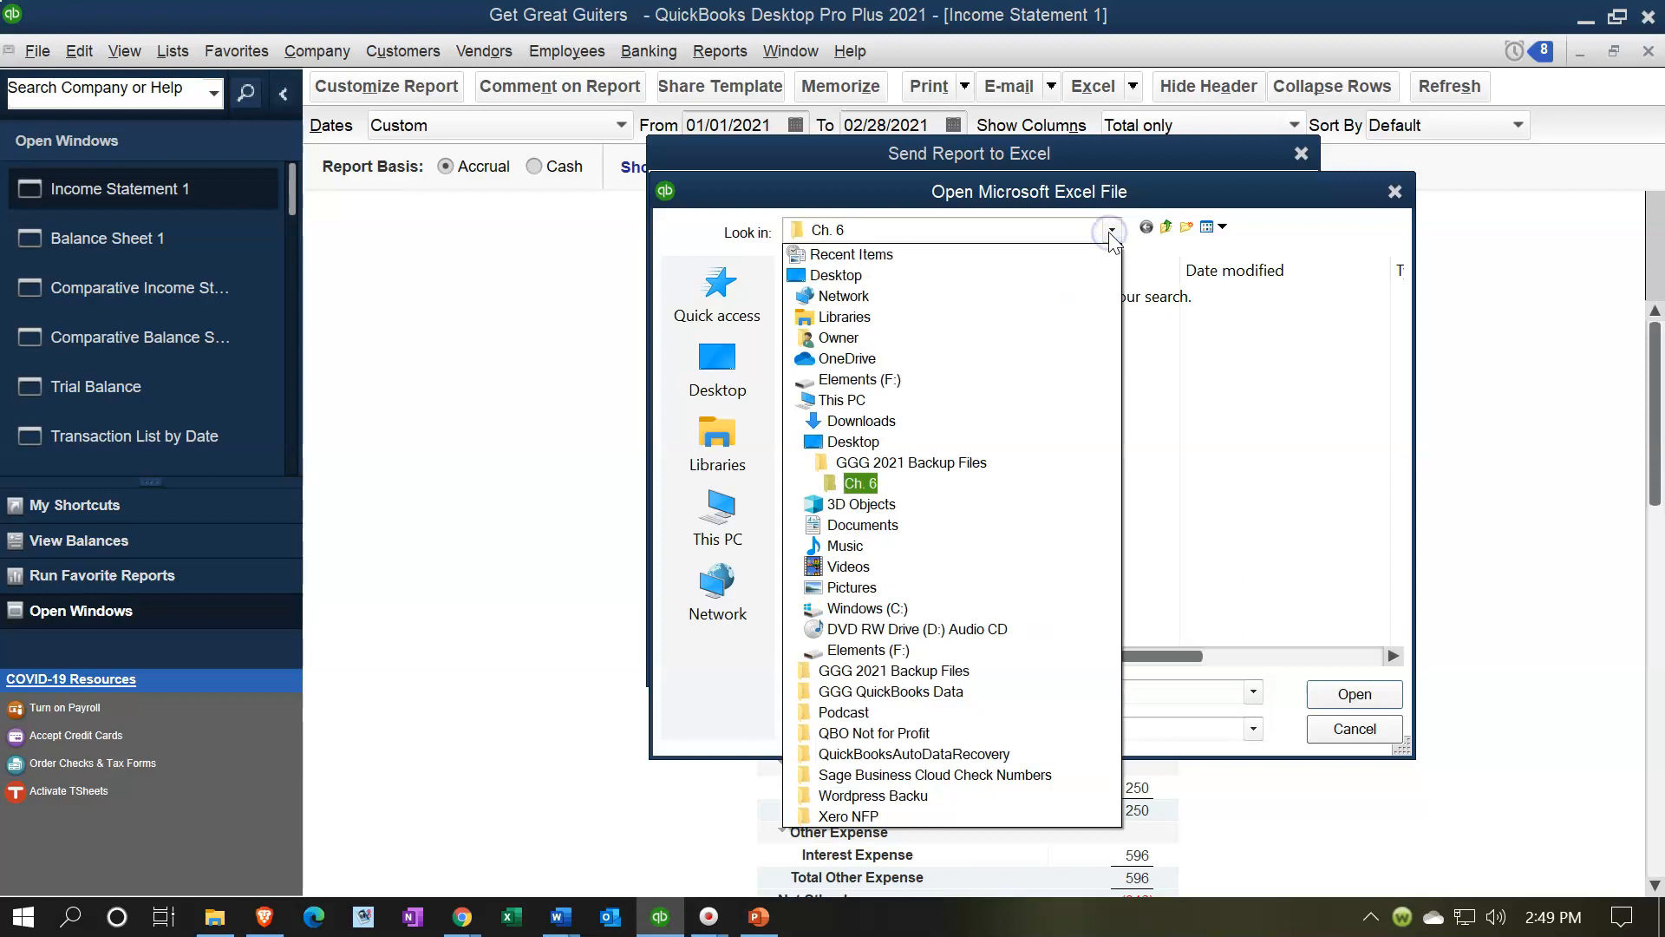
pyautogui.click(971, 443)
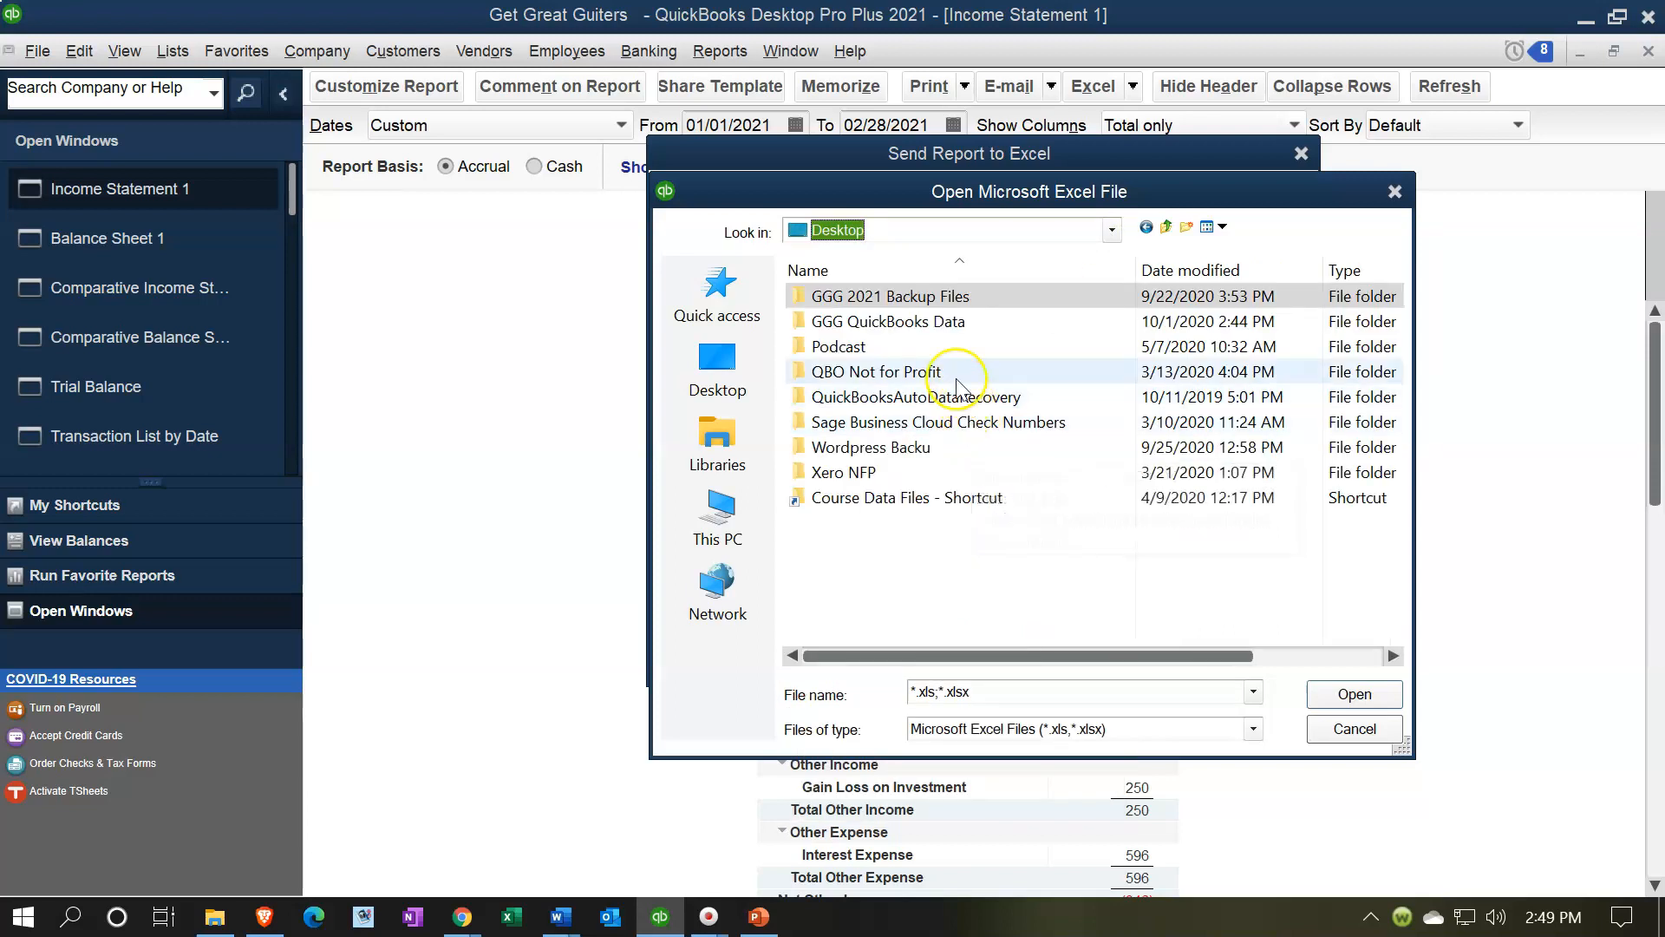
pyautogui.doubleClick(827, 323)
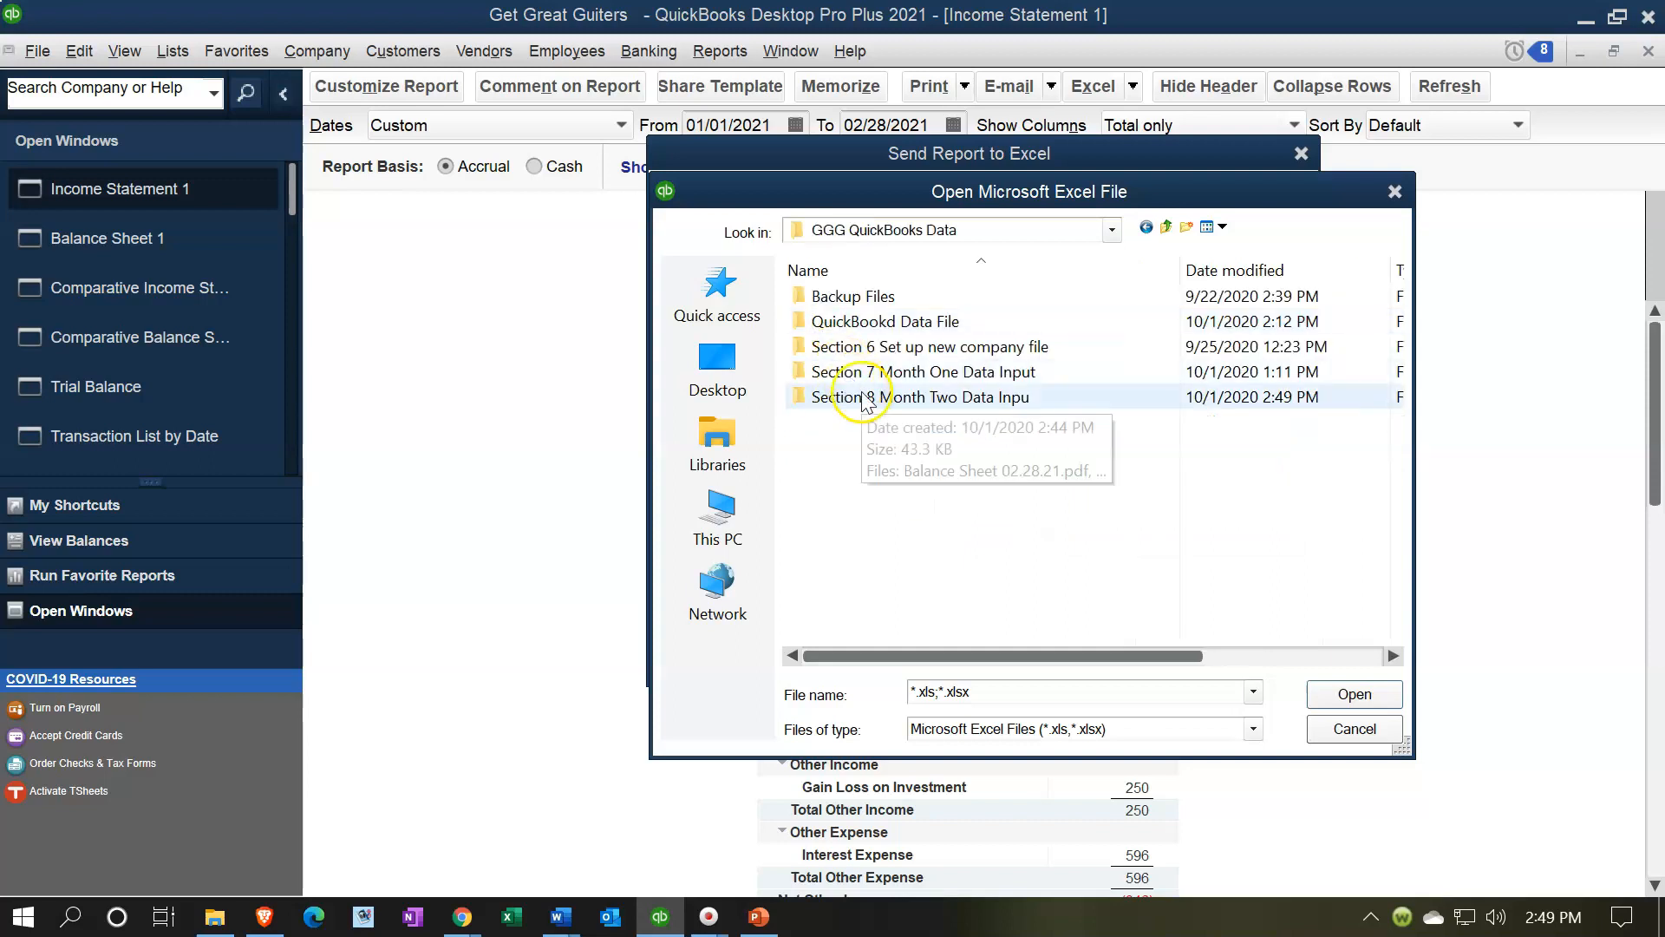
pyautogui.doubleClick(864, 397)
pyautogui.click(854, 300)
pyautogui.doubleClick(854, 300)
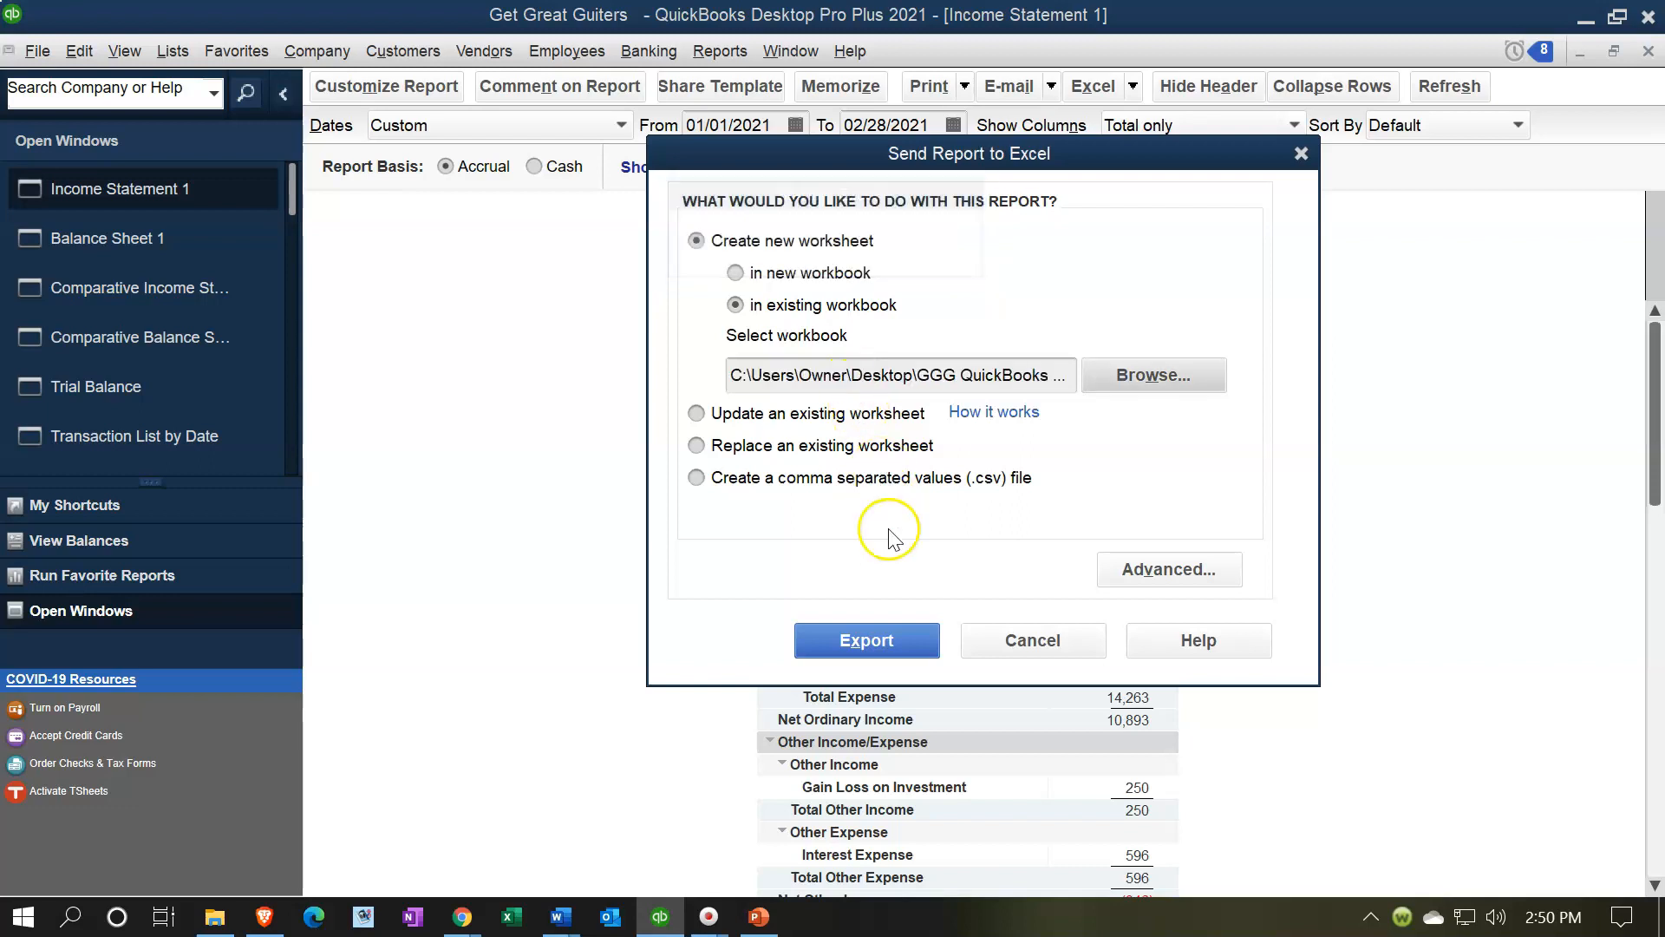
pyautogui.click(891, 641)
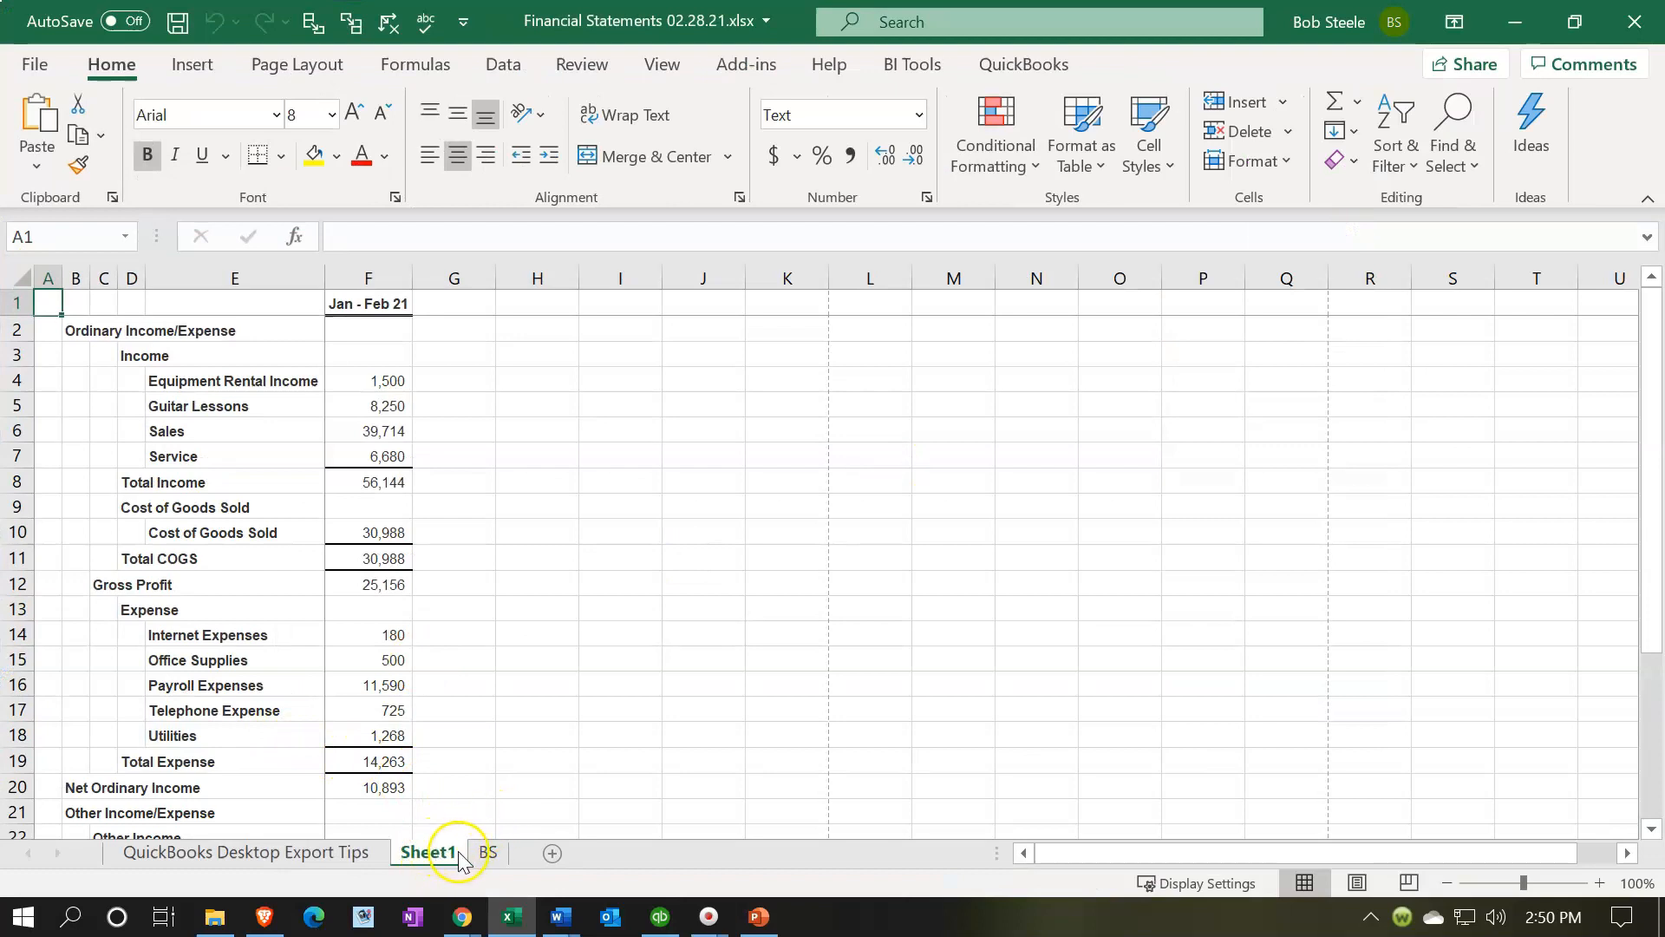
# Move the income statement sheet after BS and delete the QuickBooks Desktop Export Tips sheet
pyautogui.moveTo(431, 854); pyautogui.dragTo(512, 857)
pyautogui.click(347, 854)
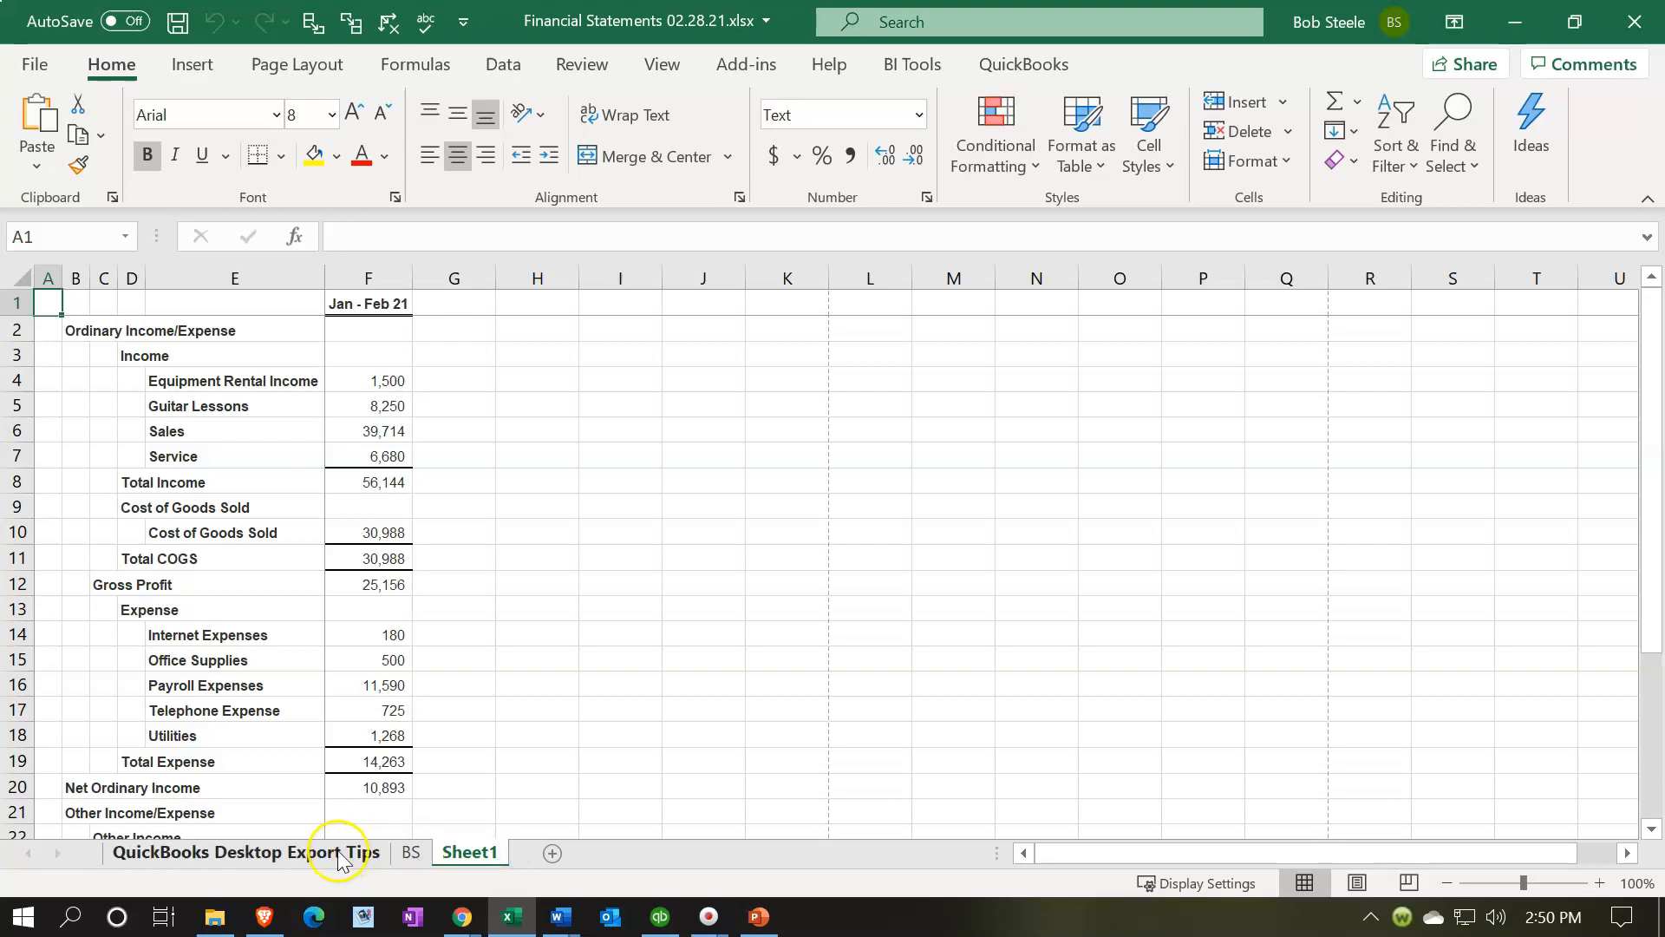
pyautogui.rightClick(339, 859)
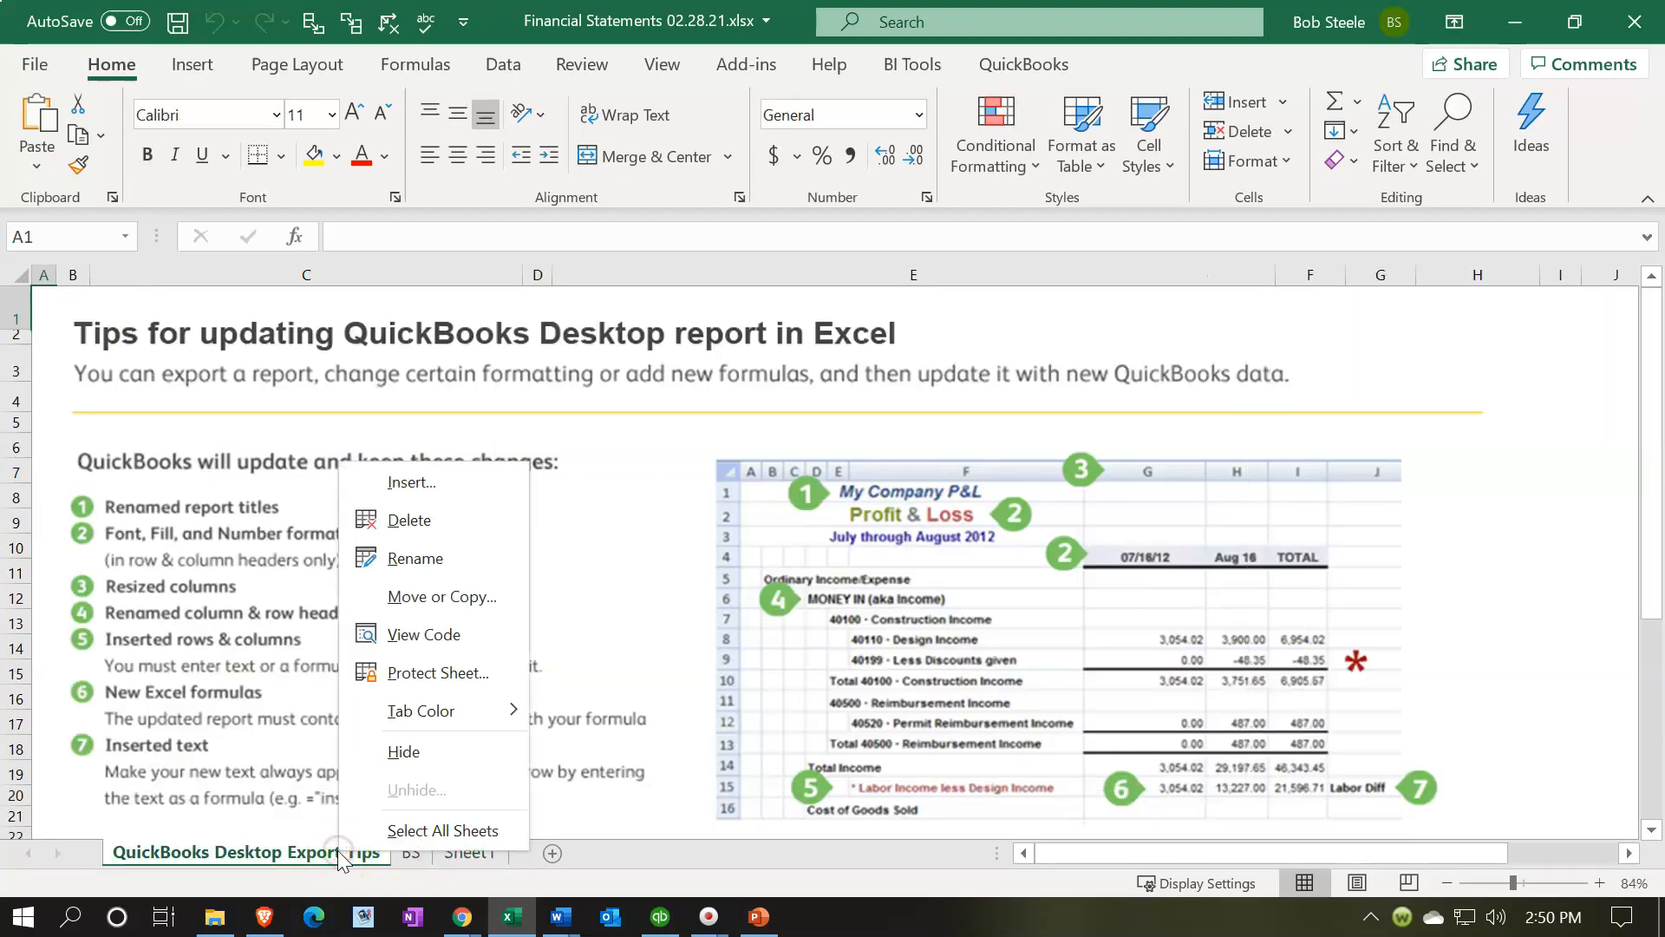
pyautogui.click(392, 520)
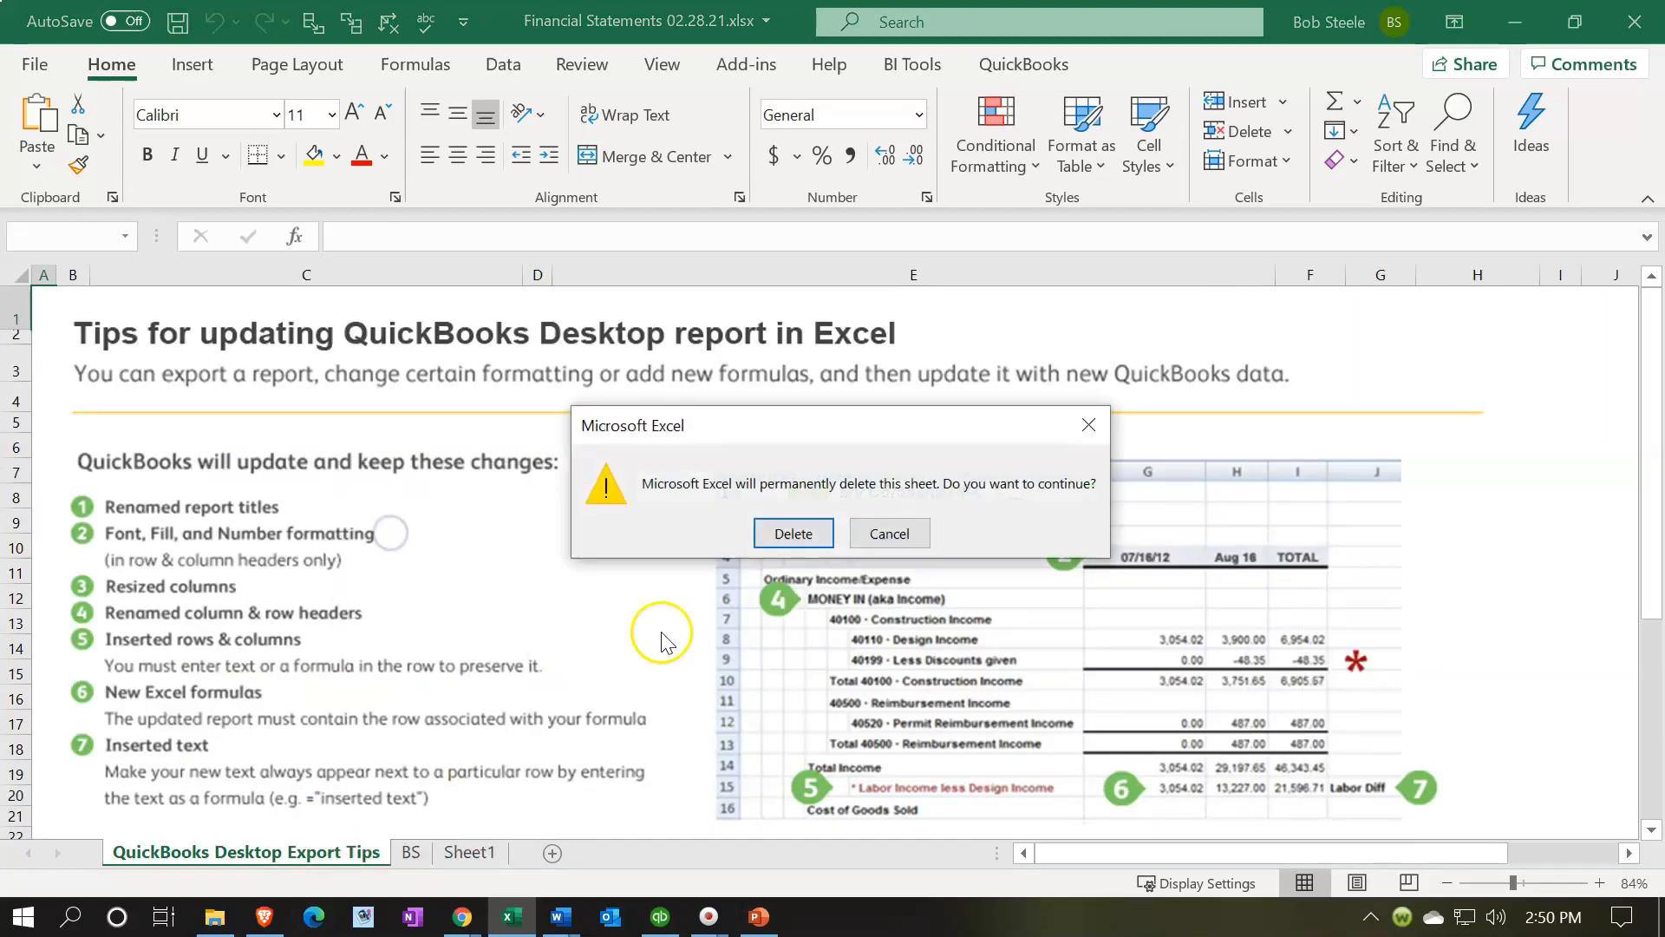
pyautogui.click(786, 532)
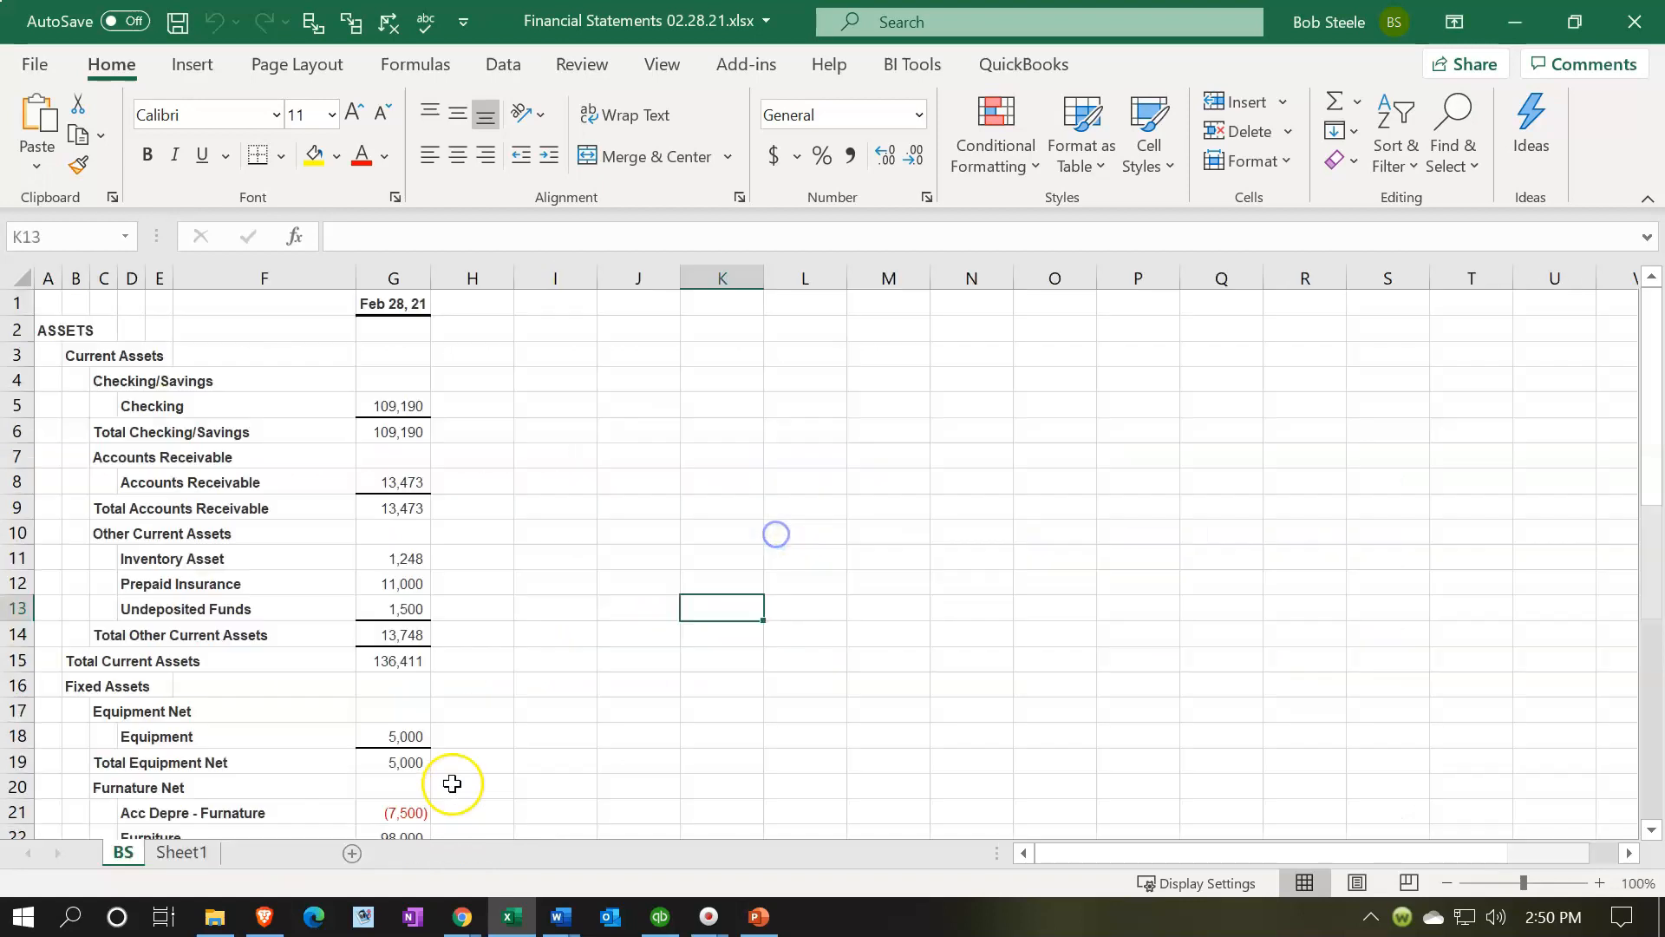
# Rename the income statement worksheet as IS
pyautogui.click(187, 854)
pyautogui.doubleClick(184, 854)
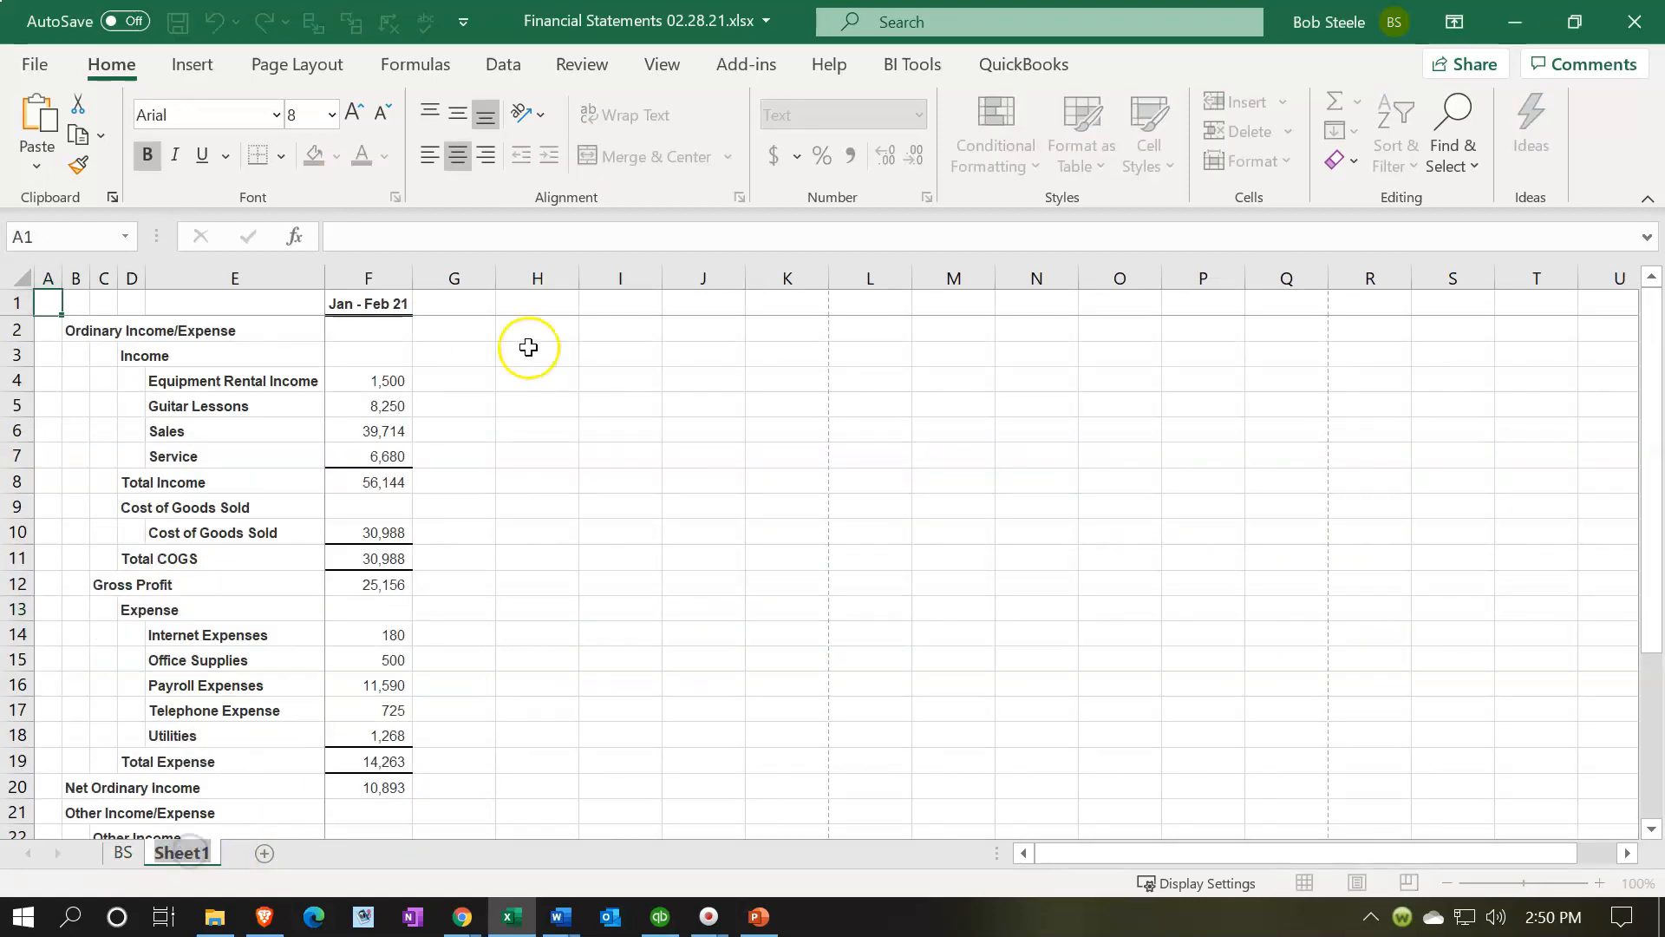
pyautogui.write('IS')
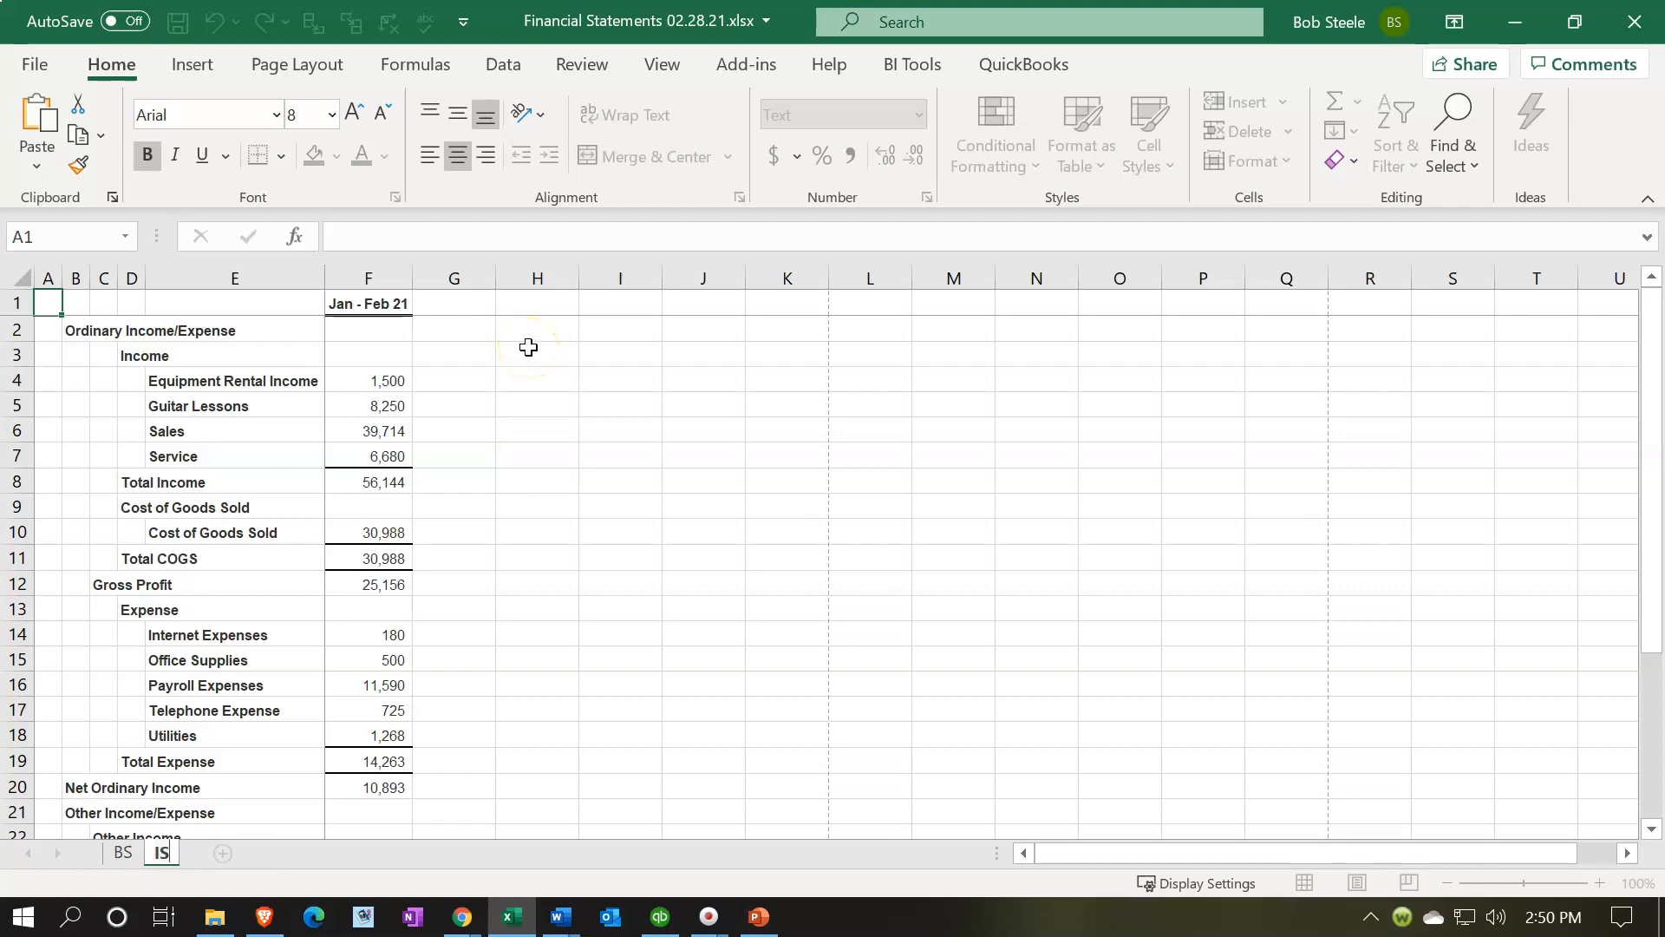
pyautogui.click(528, 347)
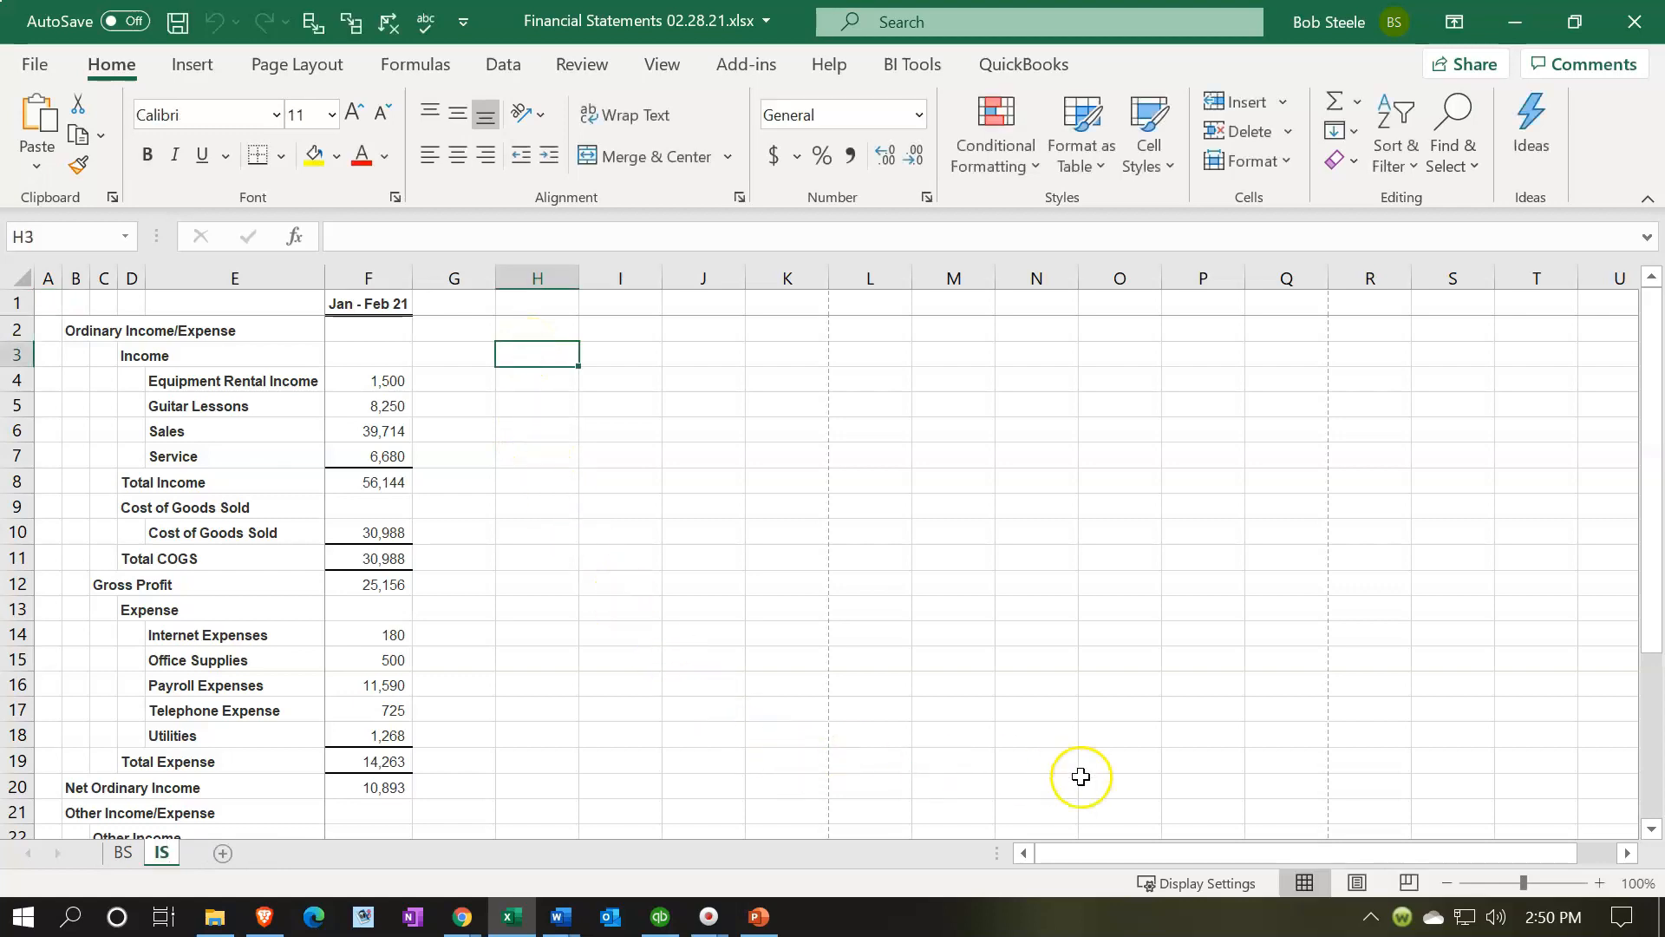
# Unfreeze the IS sheet's panes by viewing it in Page Layout, remove the split, and return to Normal view
pyautogui.click(1357, 882)
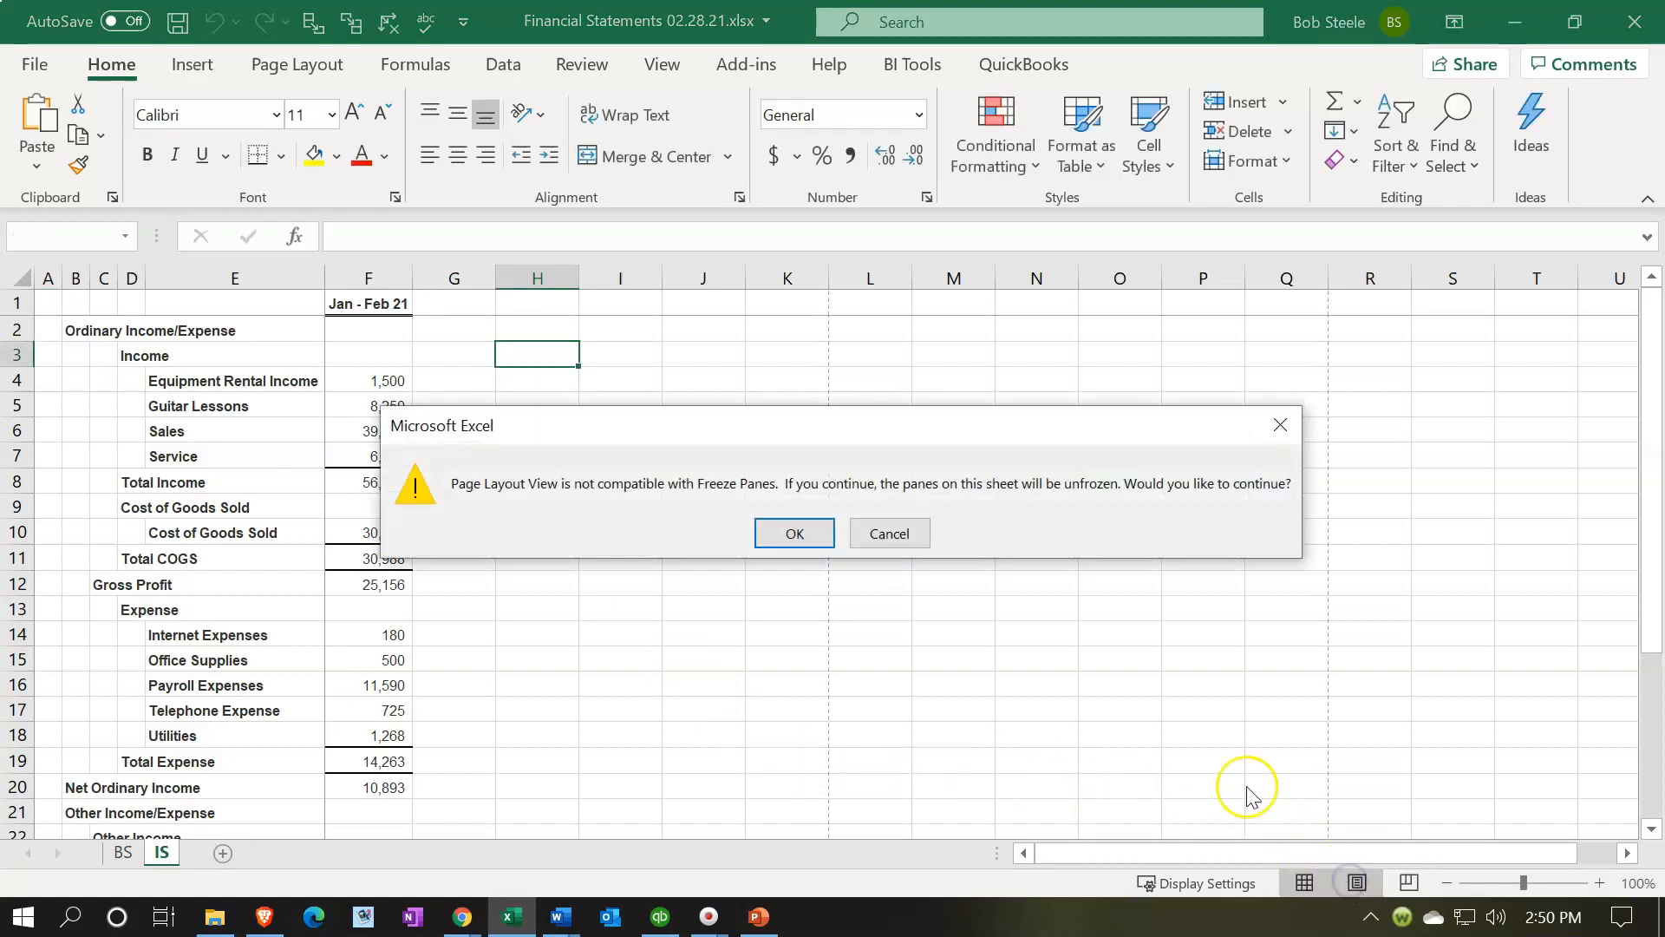
pyautogui.click(810, 533)
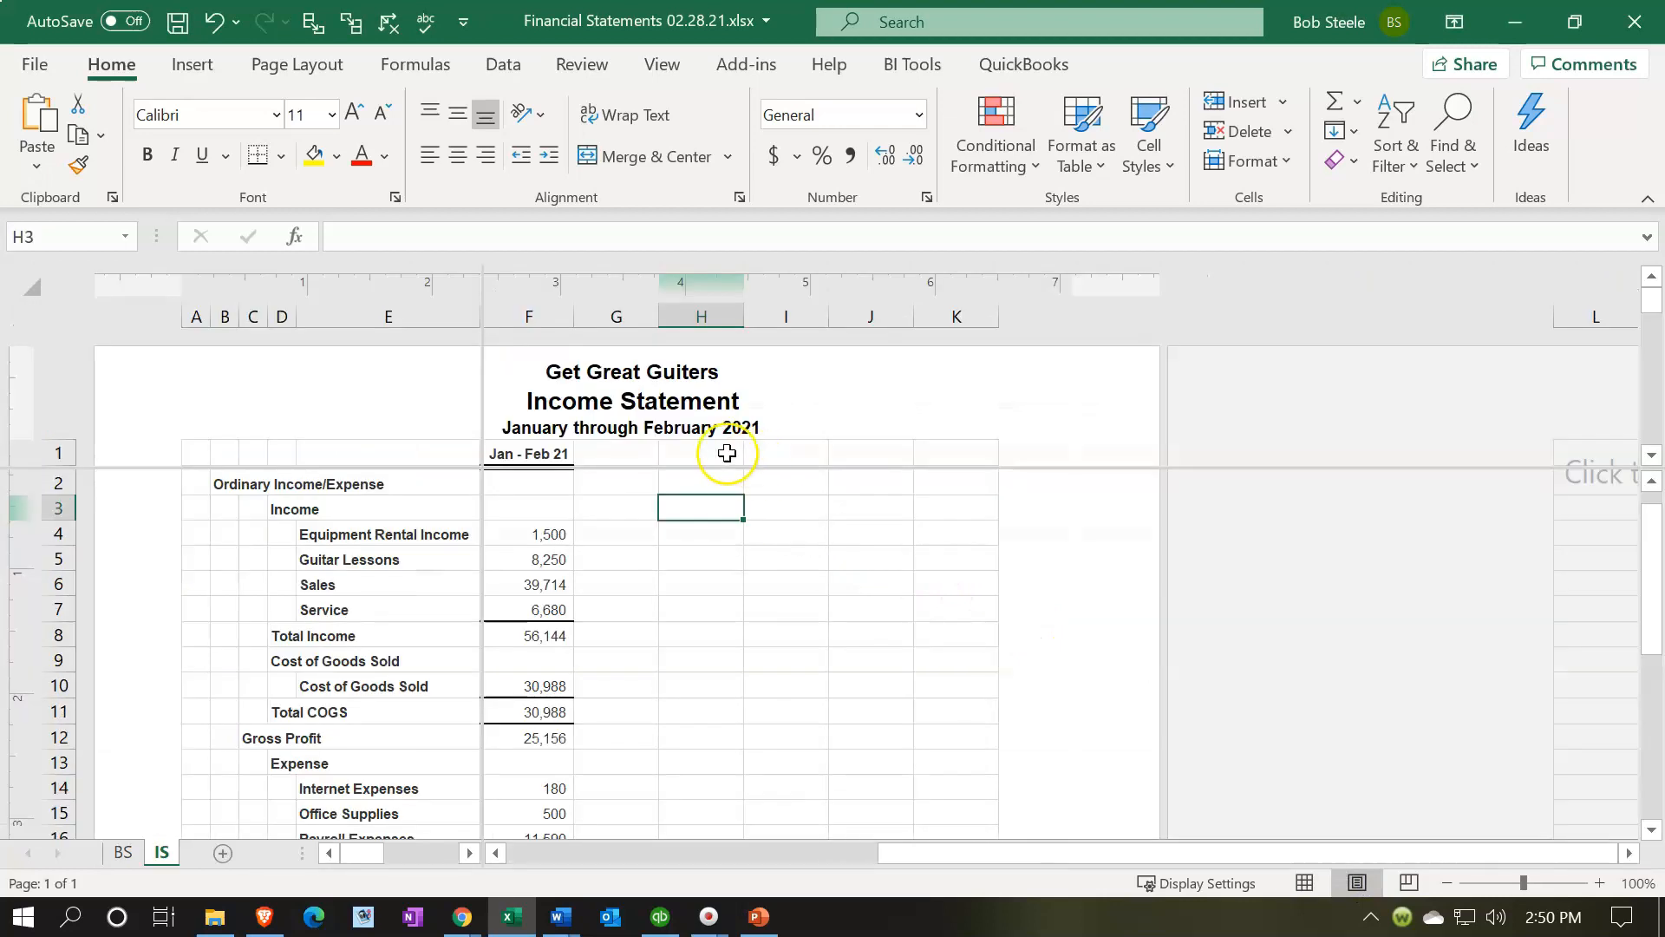
pyautogui.click(652, 70)
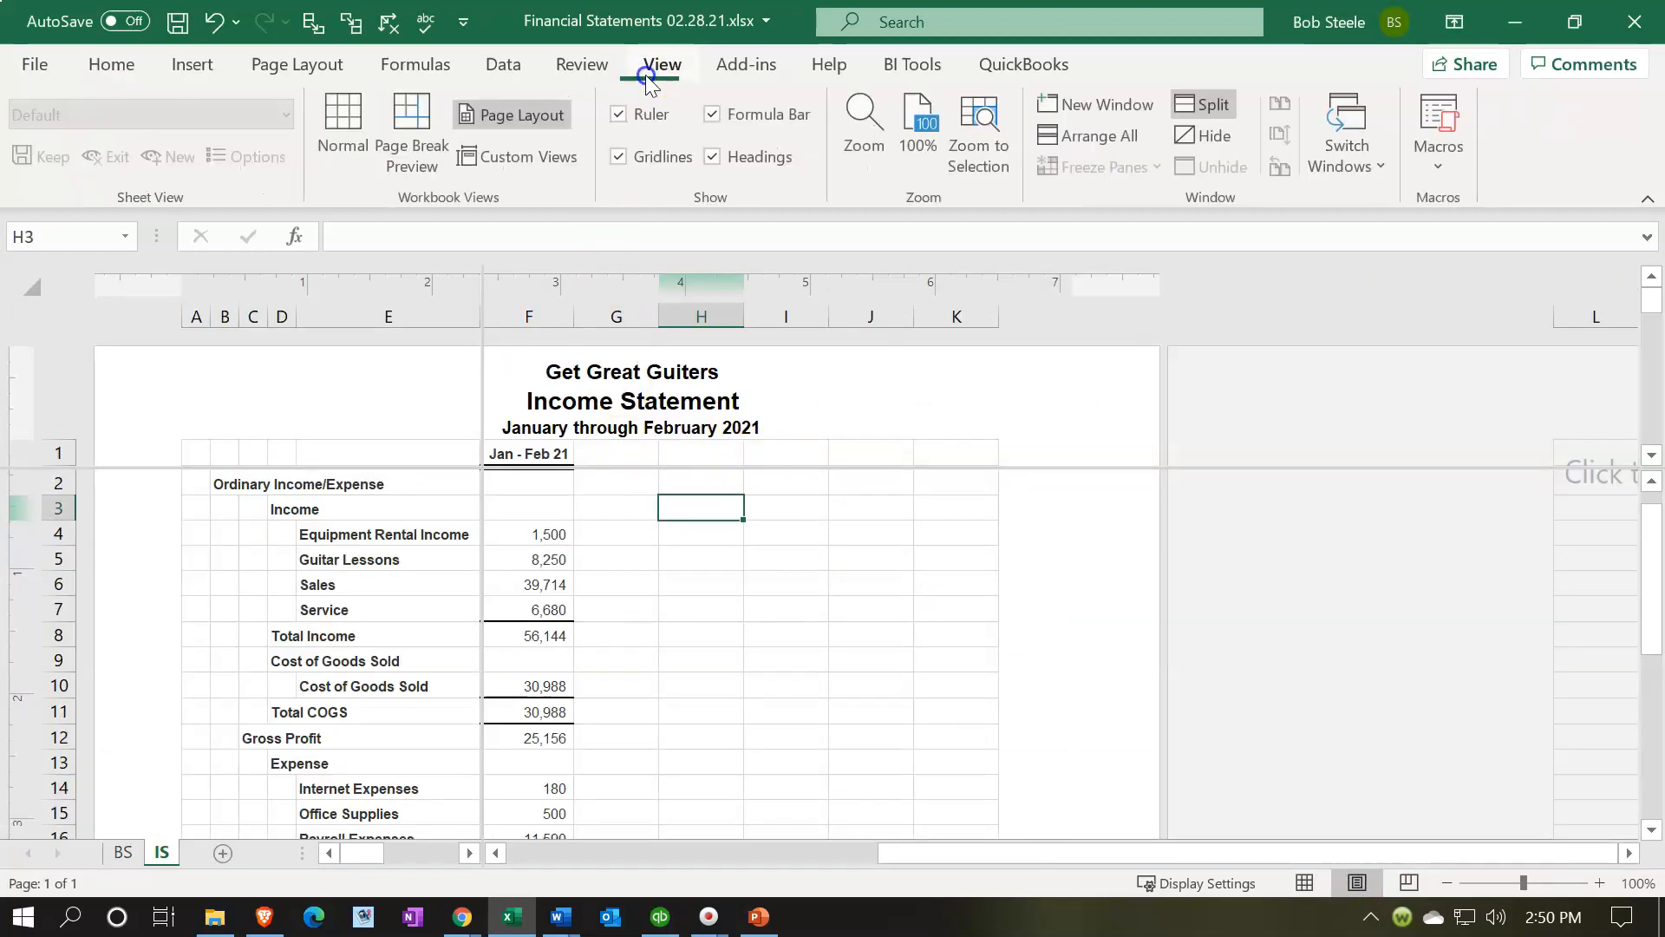
pyautogui.click(1202, 102)
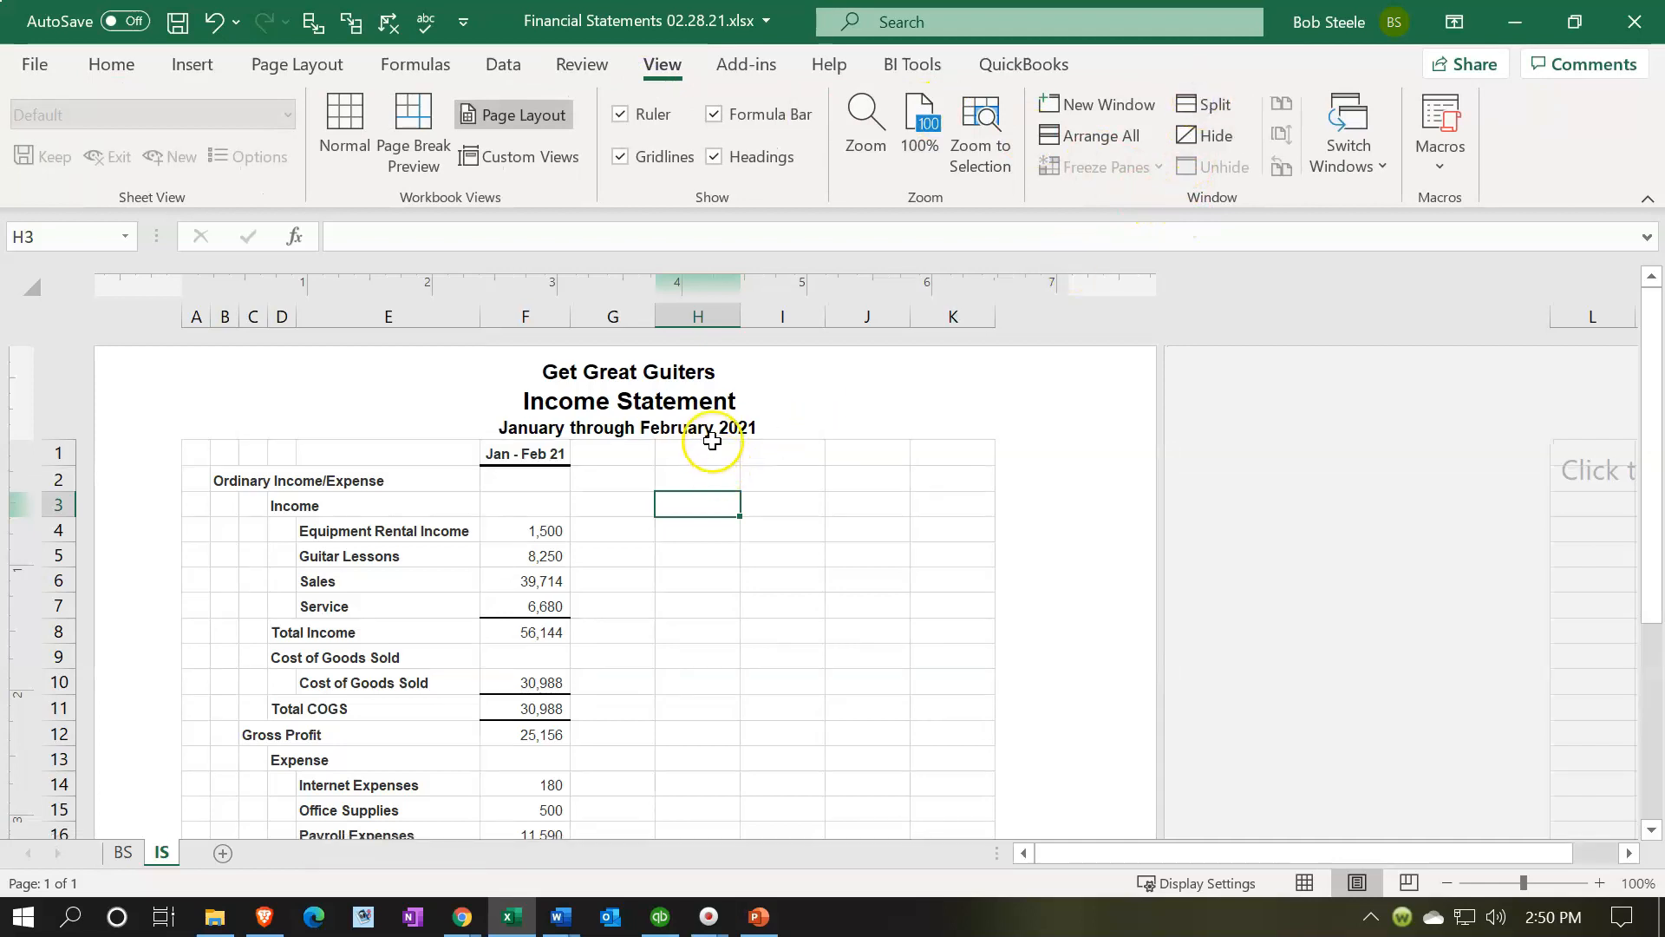
pyautogui.click(1308, 882)
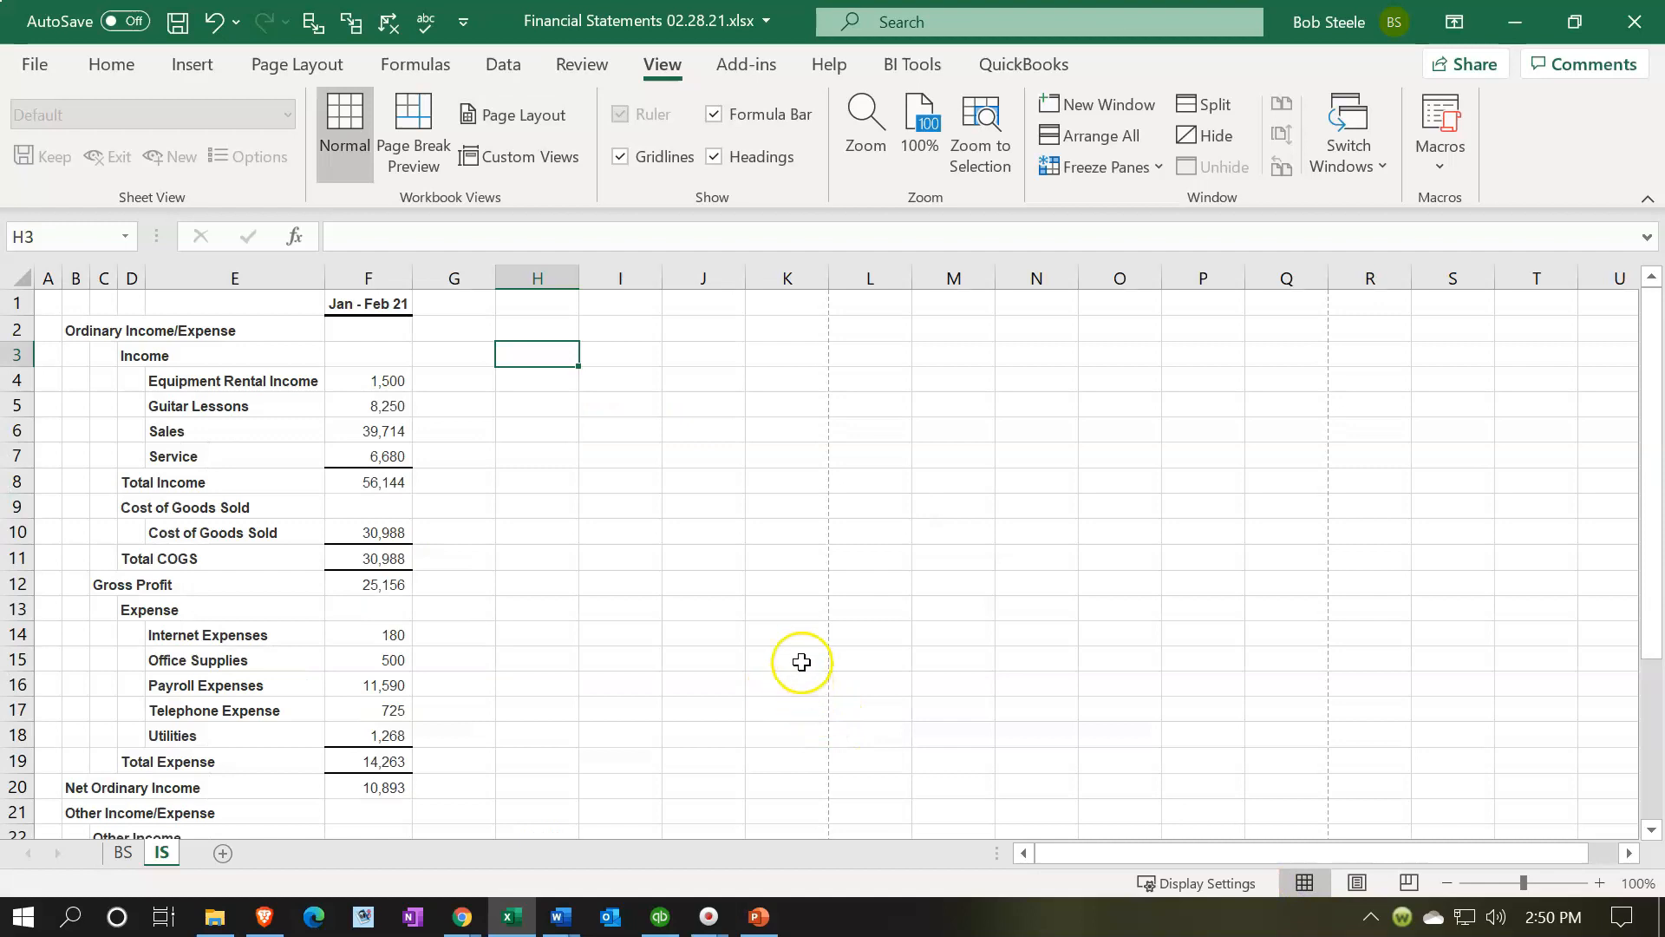
# Close the Financial Statements workbook, saving the changes in macro-free format
pyautogui.click(1618, 39)
pyautogui.click(725, 501)
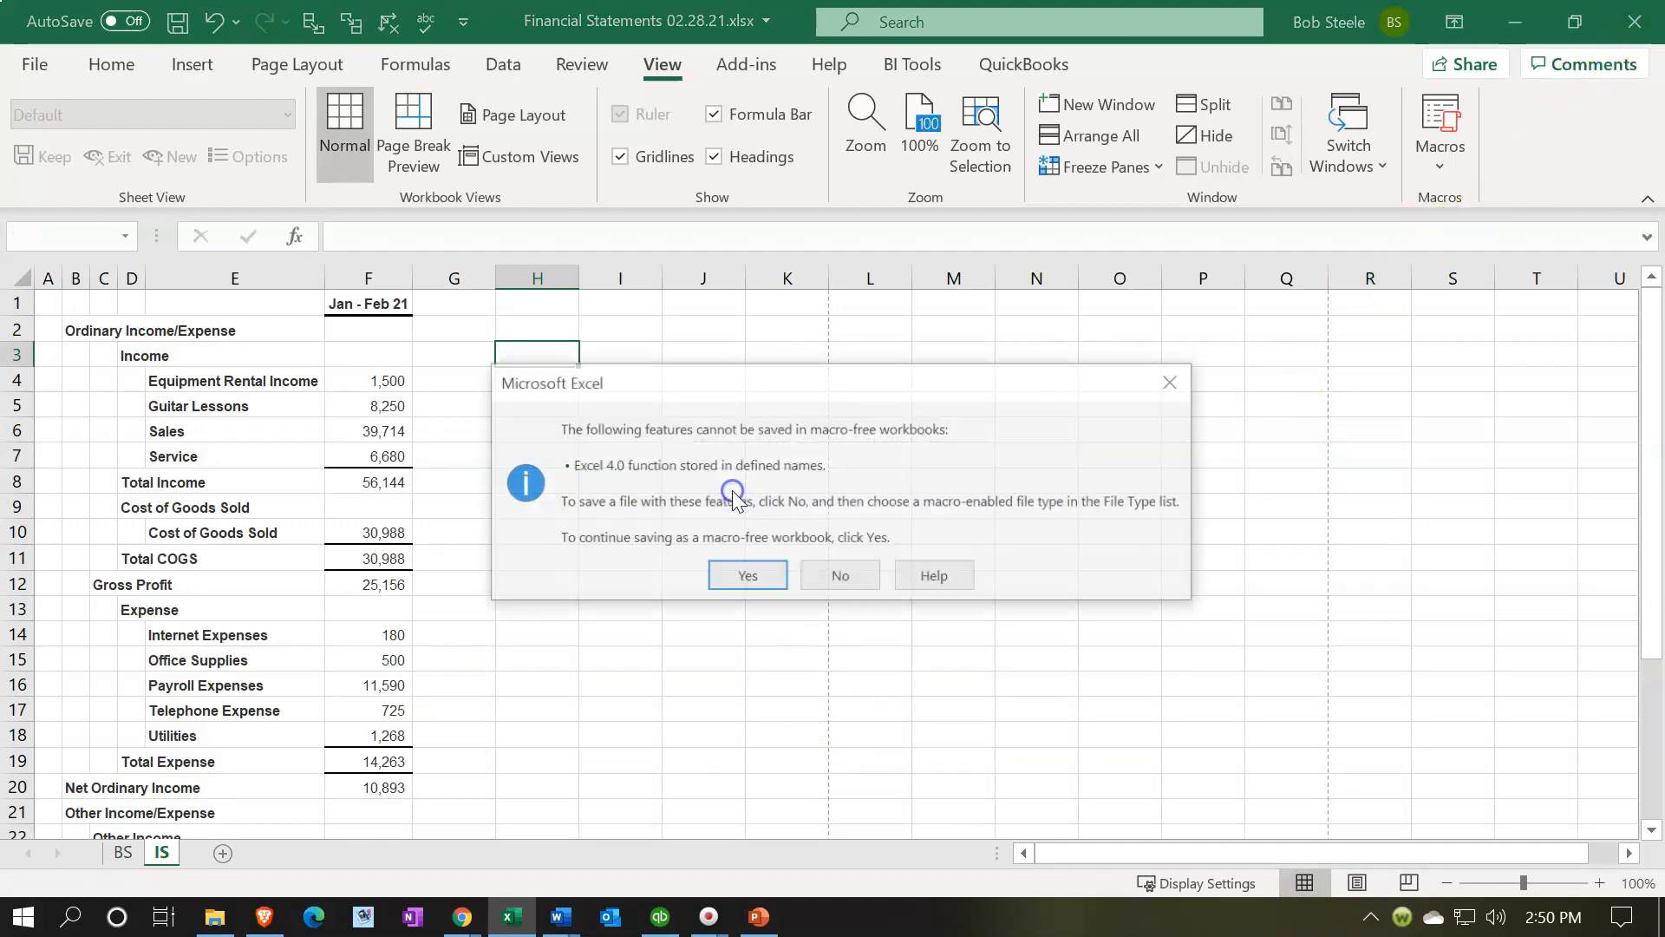
pyautogui.click(753, 578)
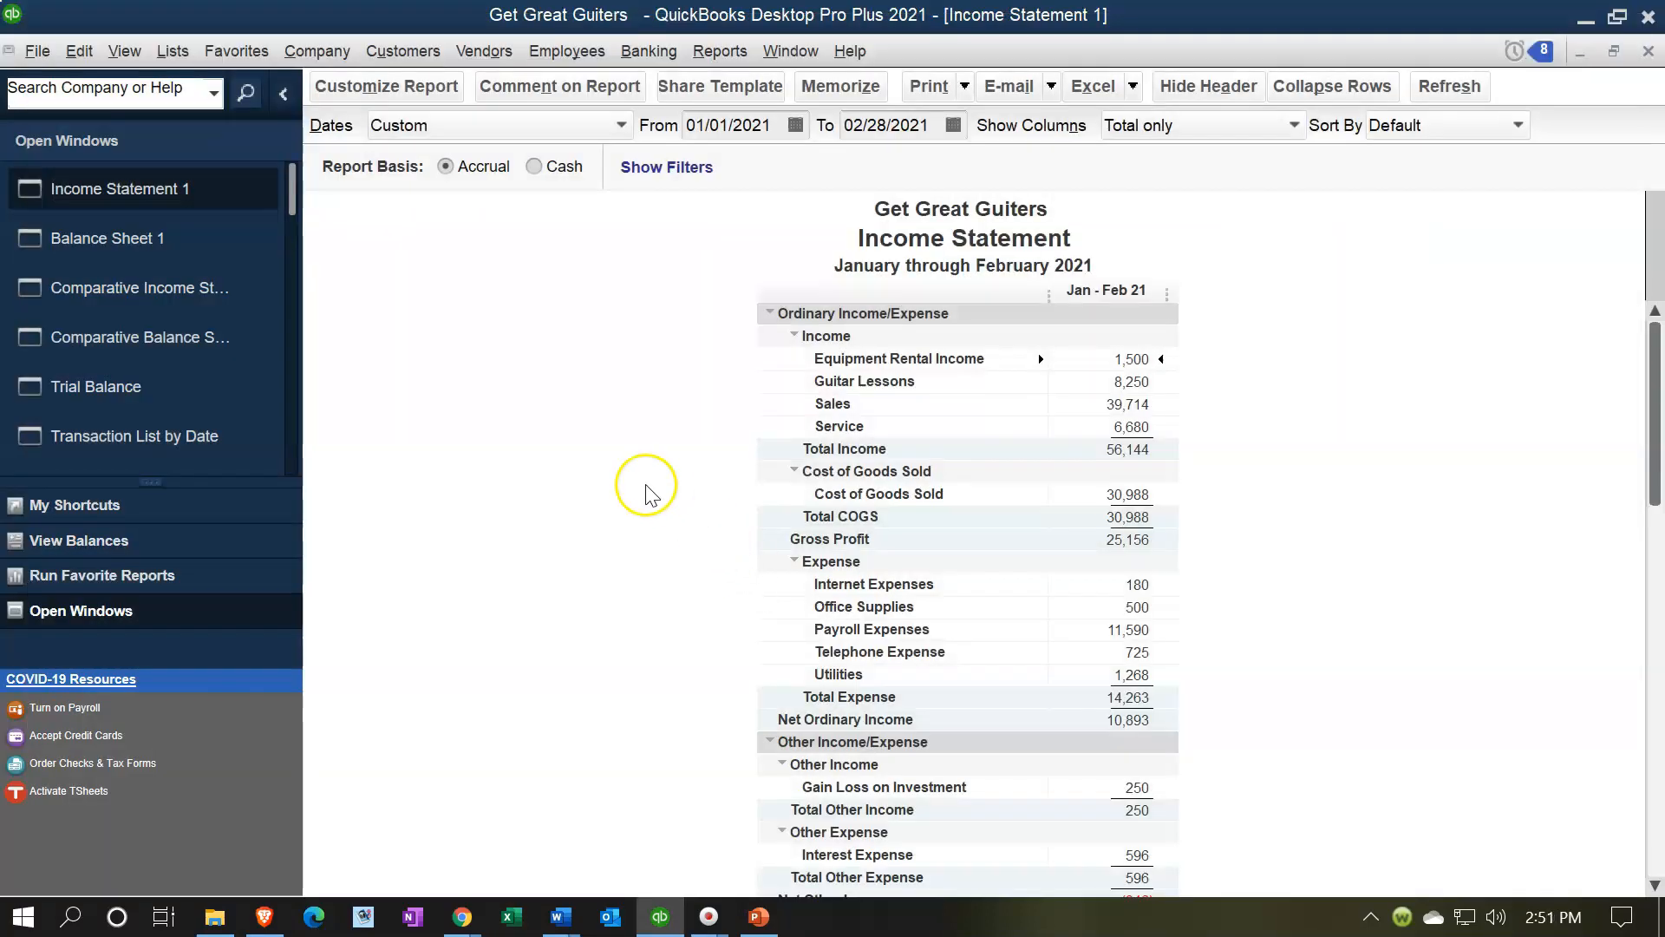
# Bring up the Comparative Balance Sheet report and print it through CutePDF
pyautogui.click(173, 344)
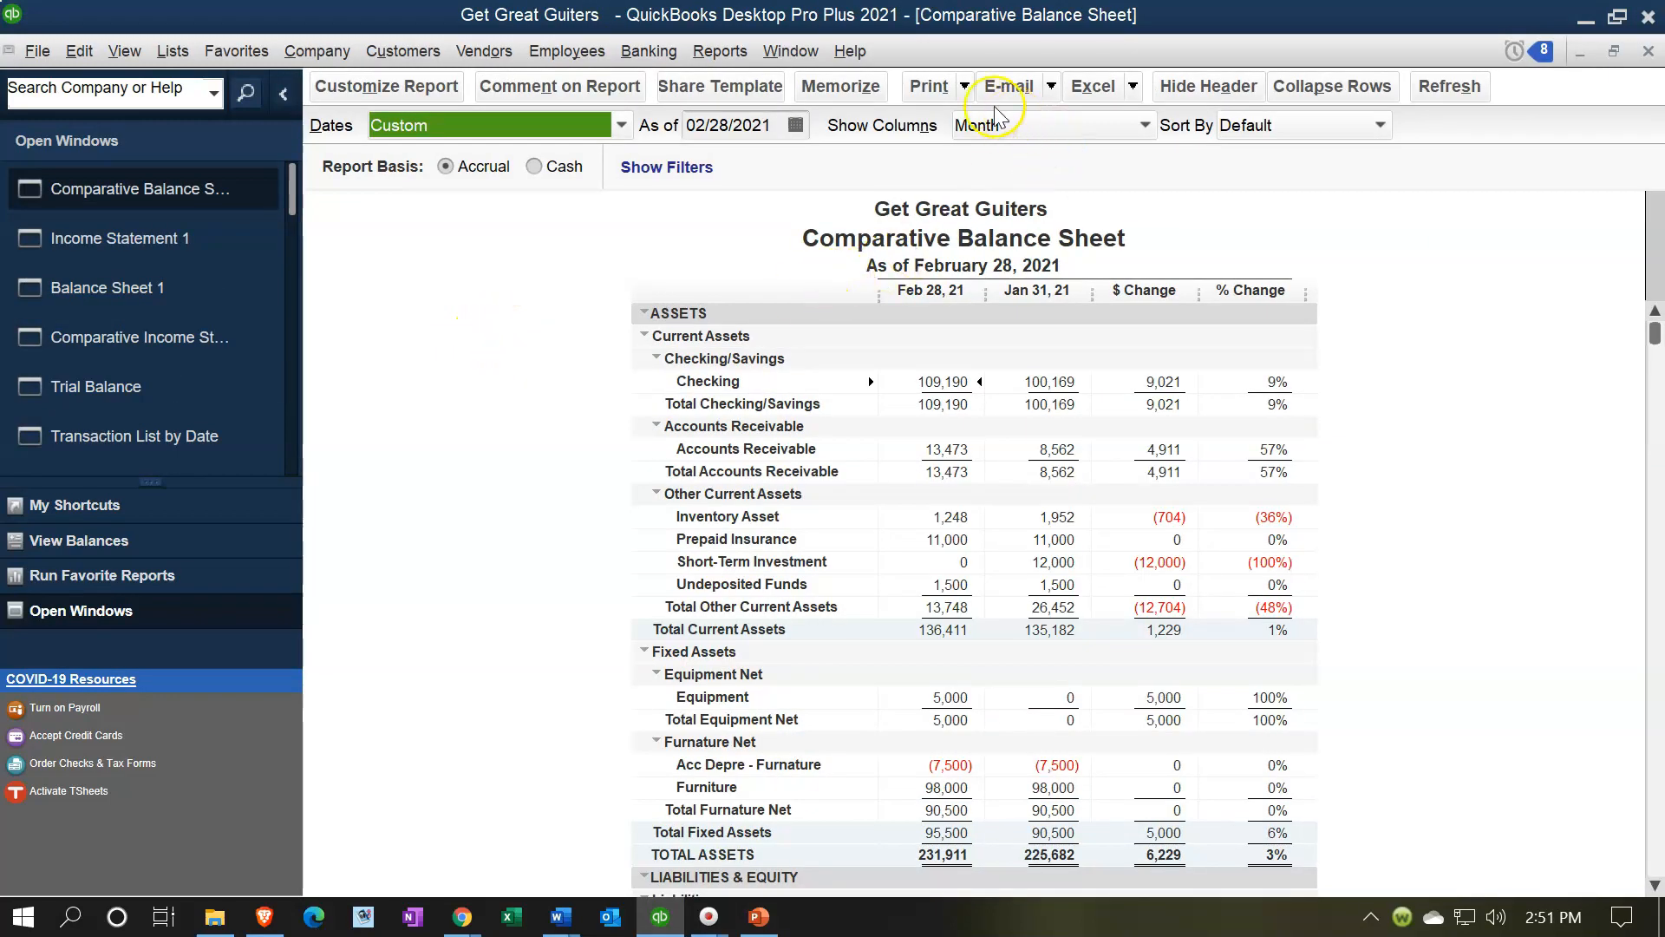
pyautogui.click(968, 85)
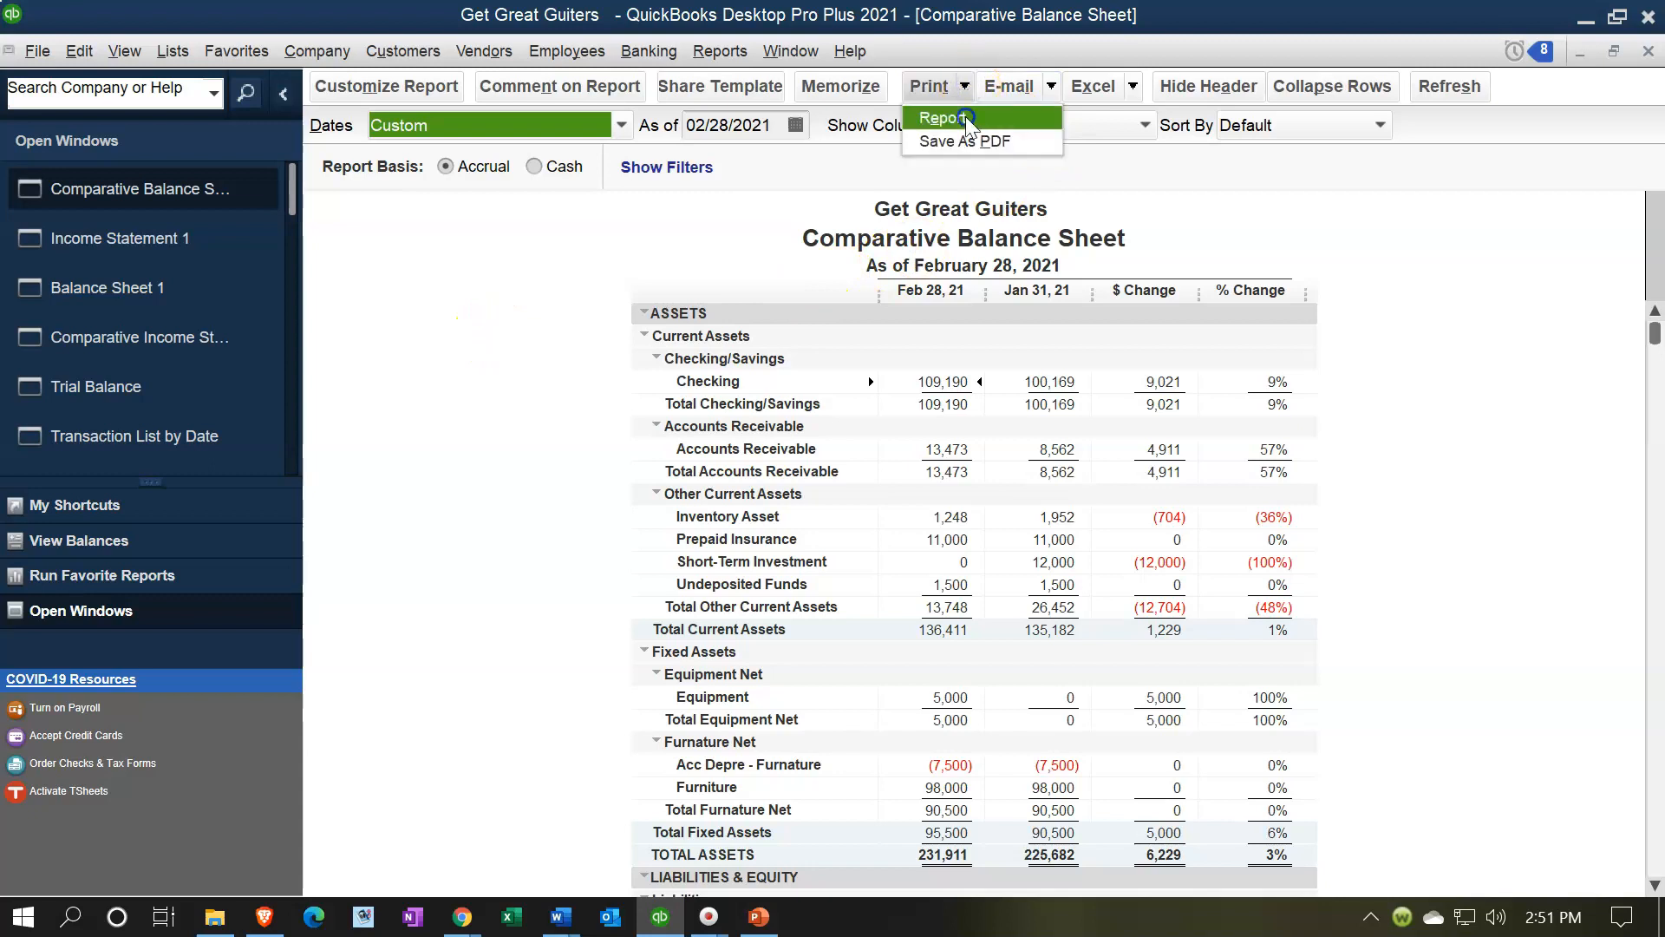
pyautogui.click(965, 114)
pyautogui.click(986, 202)
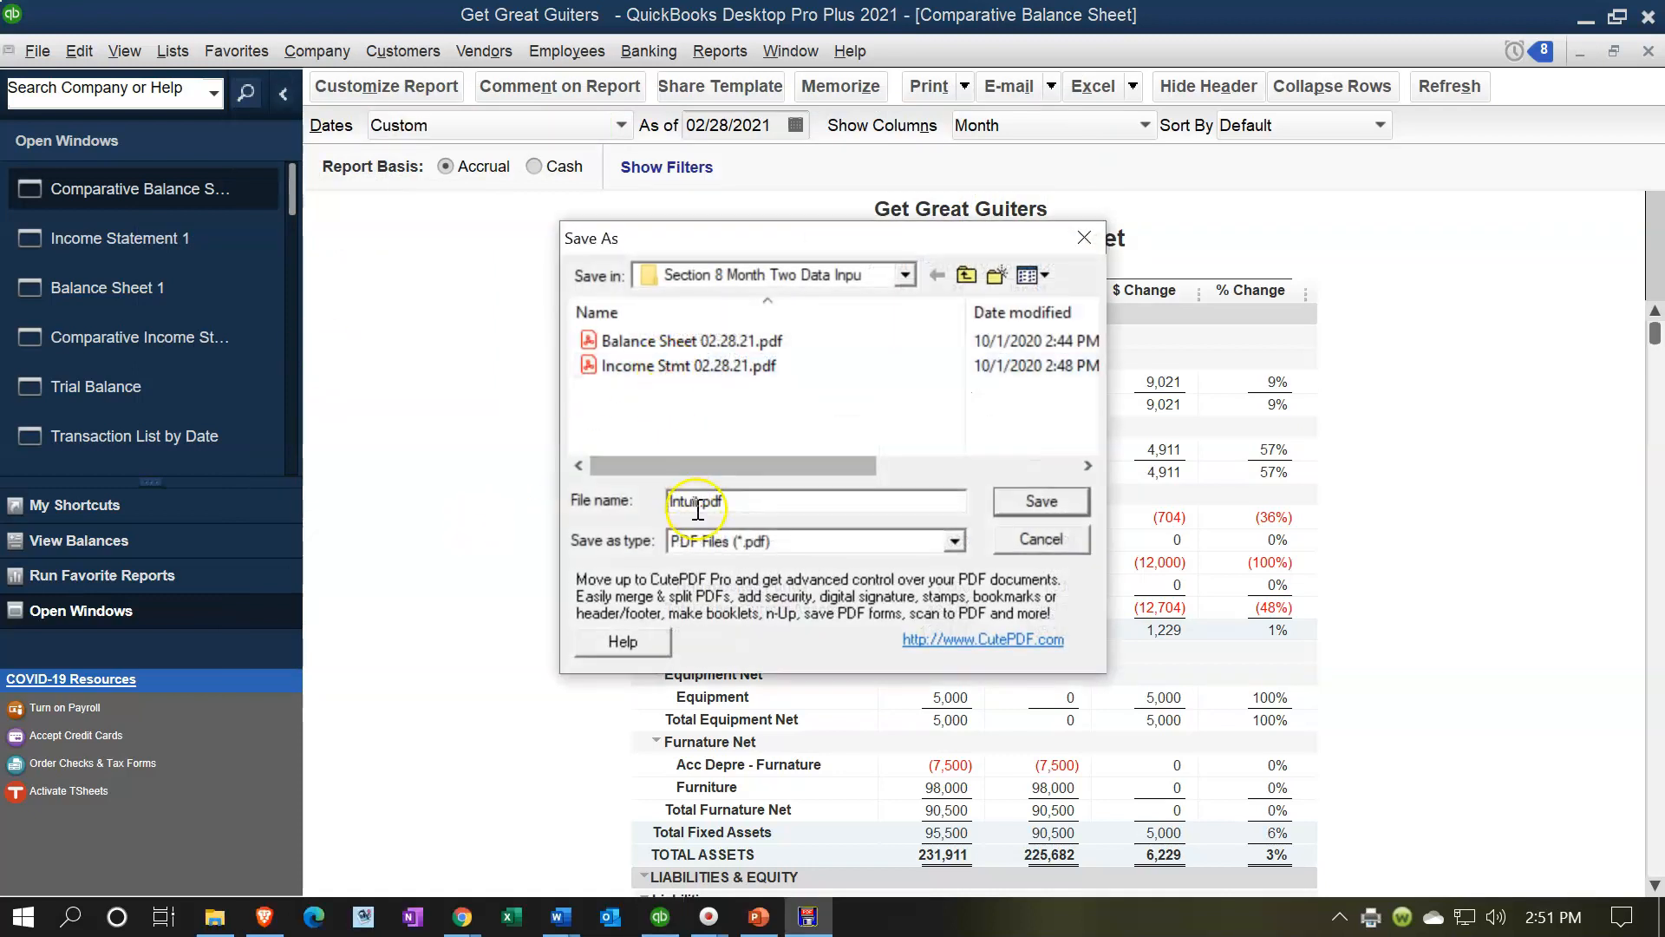
# Save the comparative balance sheet PDF as Comparative Balance Sheet 02.28 in the Section 8 Month Two Data Inpu folder
pyautogui.click(709, 569)
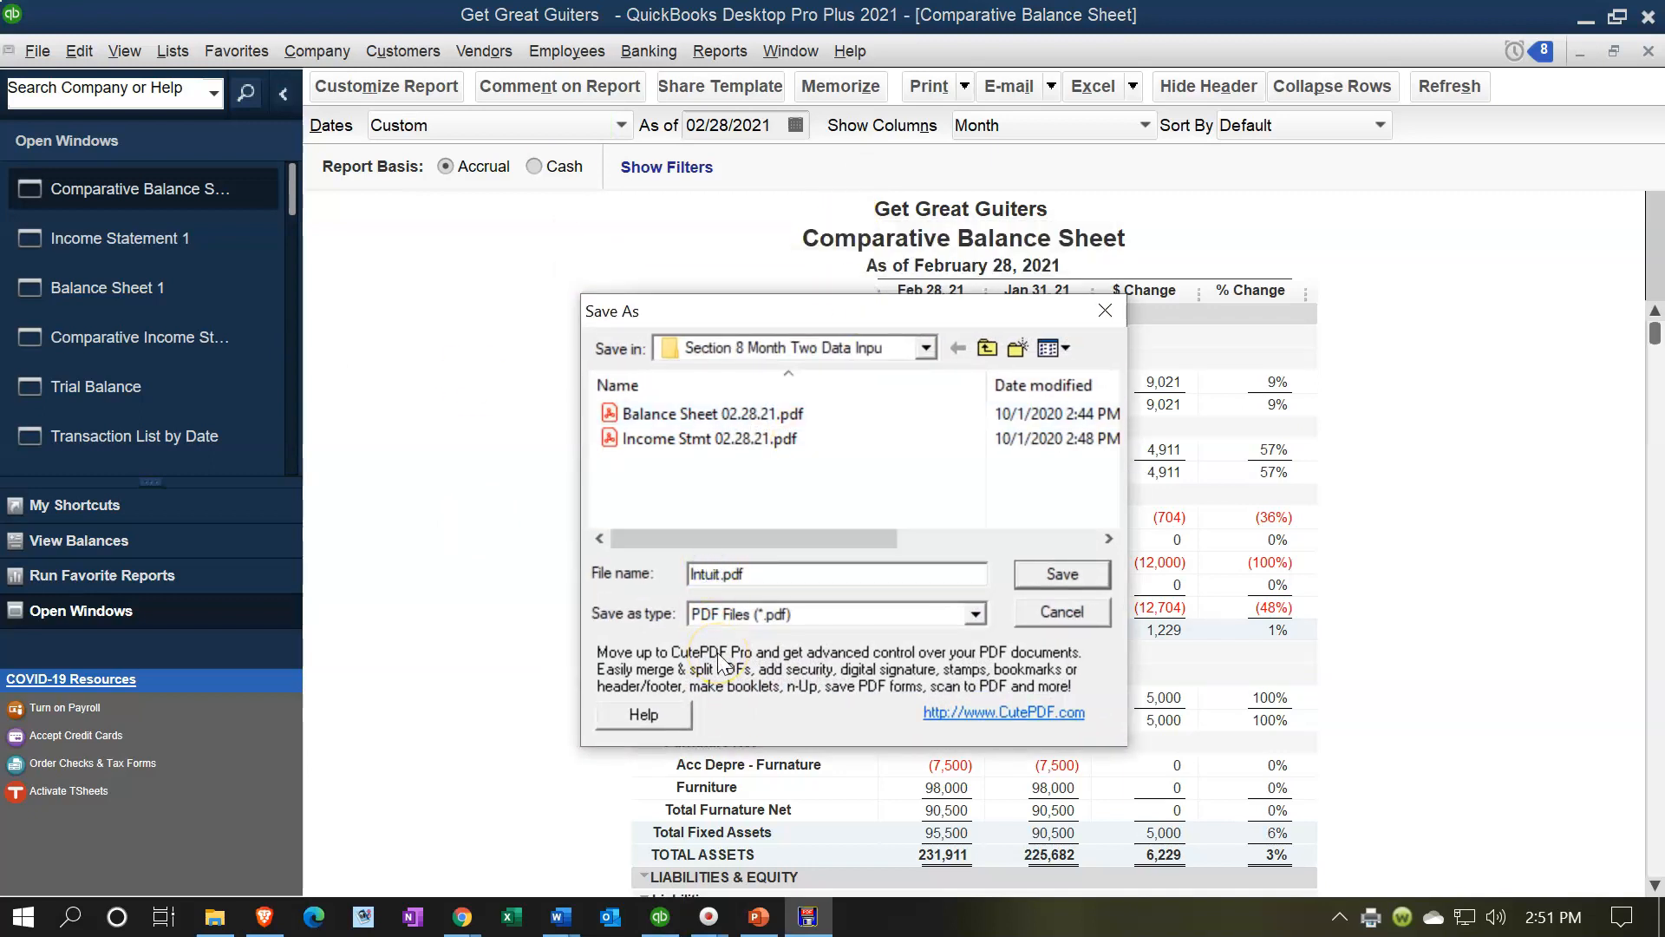
pyautogui.press('BackSpace')
pyautogui.press('BackSpace')
pyautogui.press('BackSpace')
pyautogui.press('BackSpace')
pyautogui.press('BackSpace')
pyautogui.write('Co')
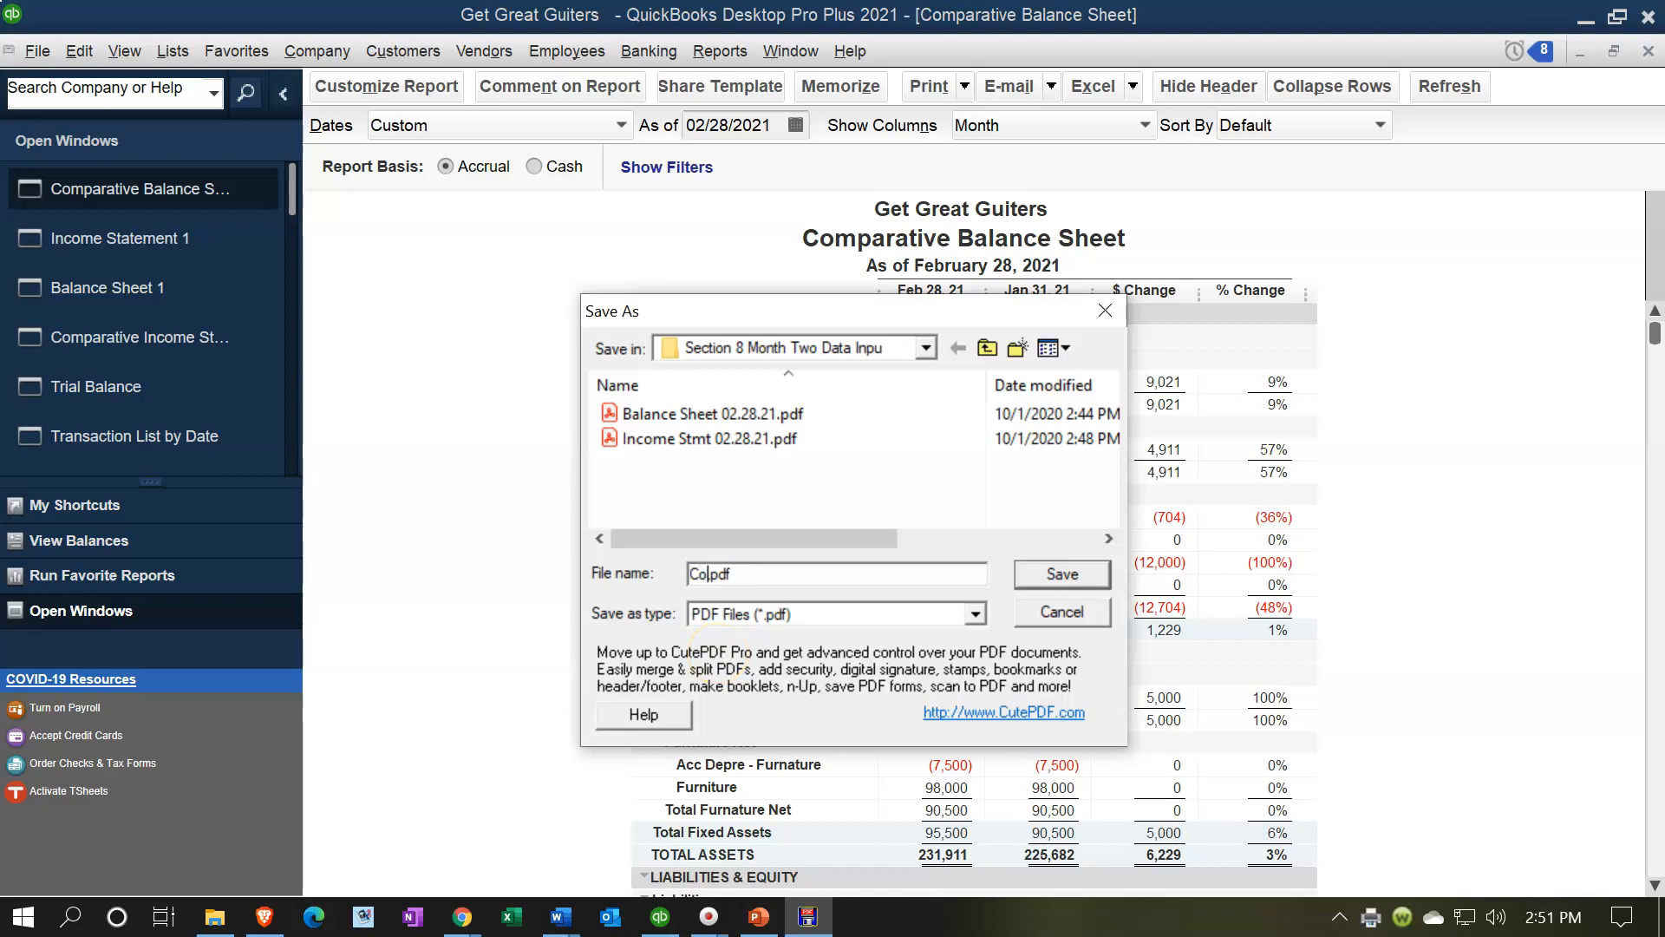
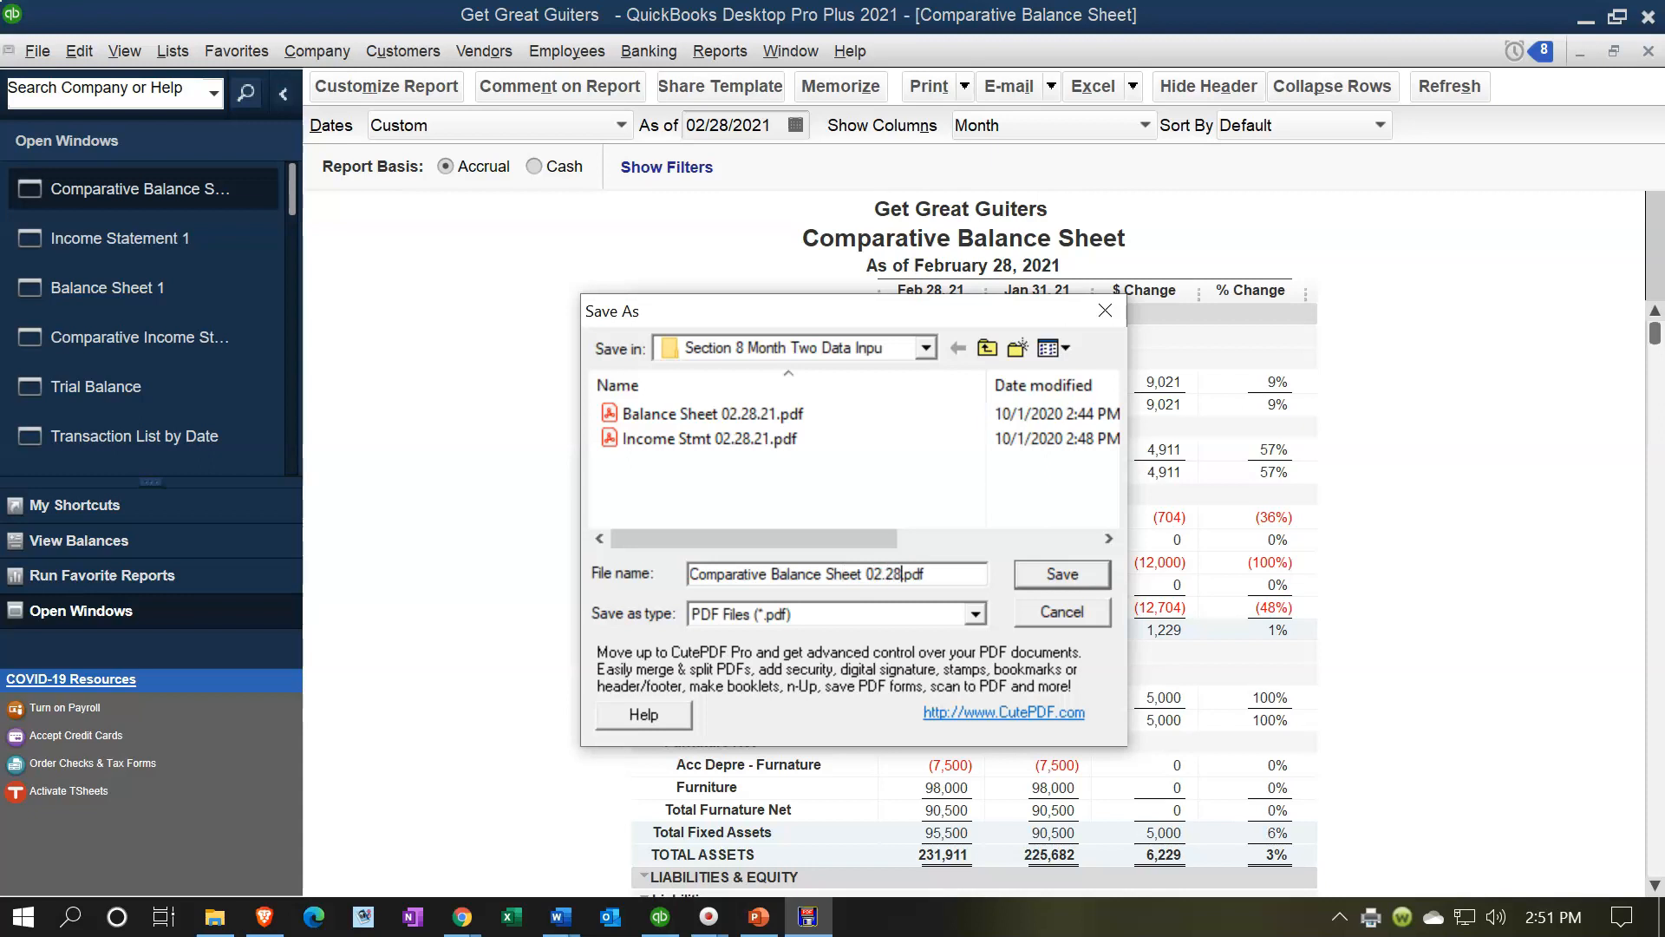
pyautogui.click(1084, 574)
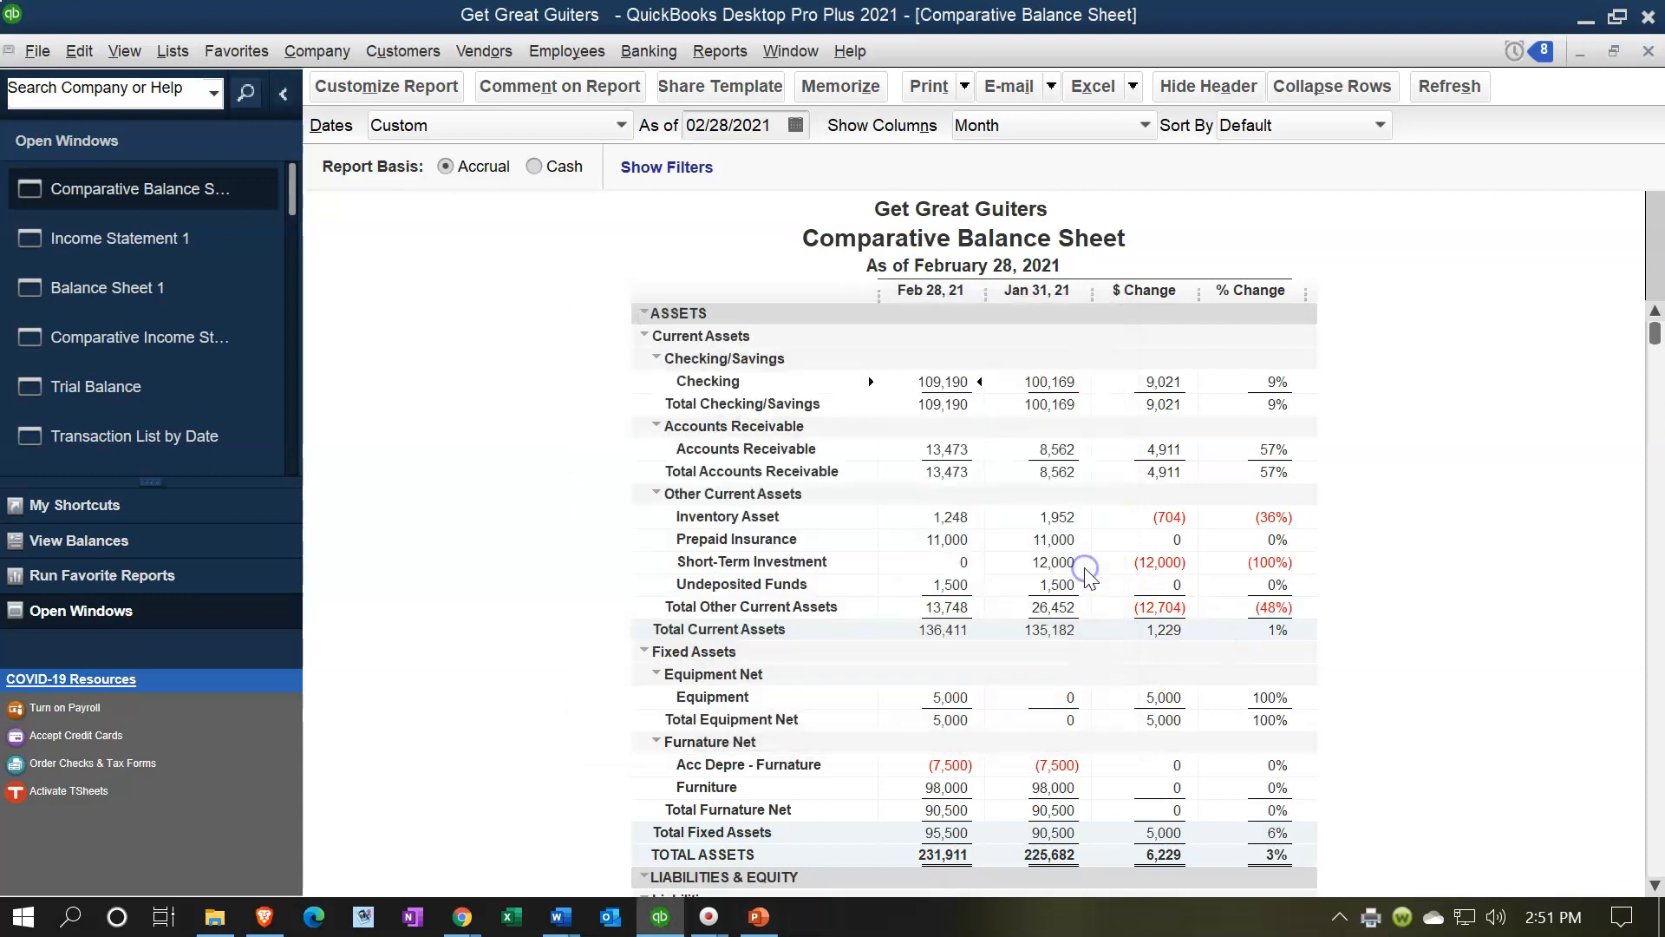
# Export the Comparative Balance Sheet to a new worksheet in the existing Financial Statements 02.28.21.xlsx workbook
pyautogui.click(1131, 86)
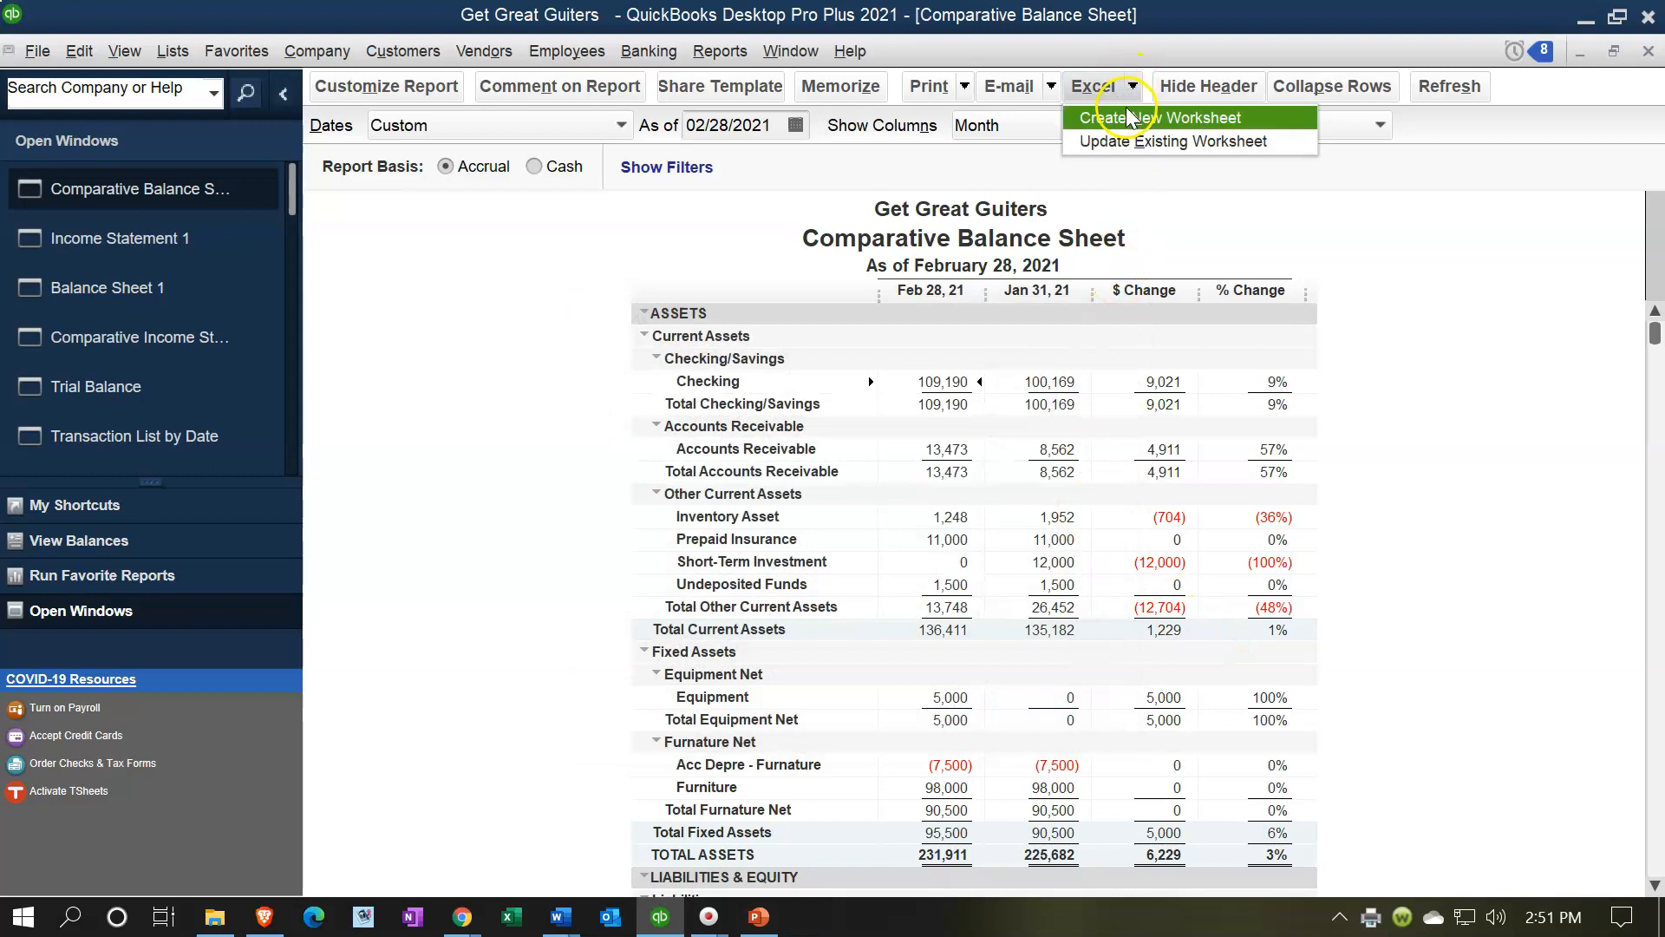
pyautogui.click(1127, 117)
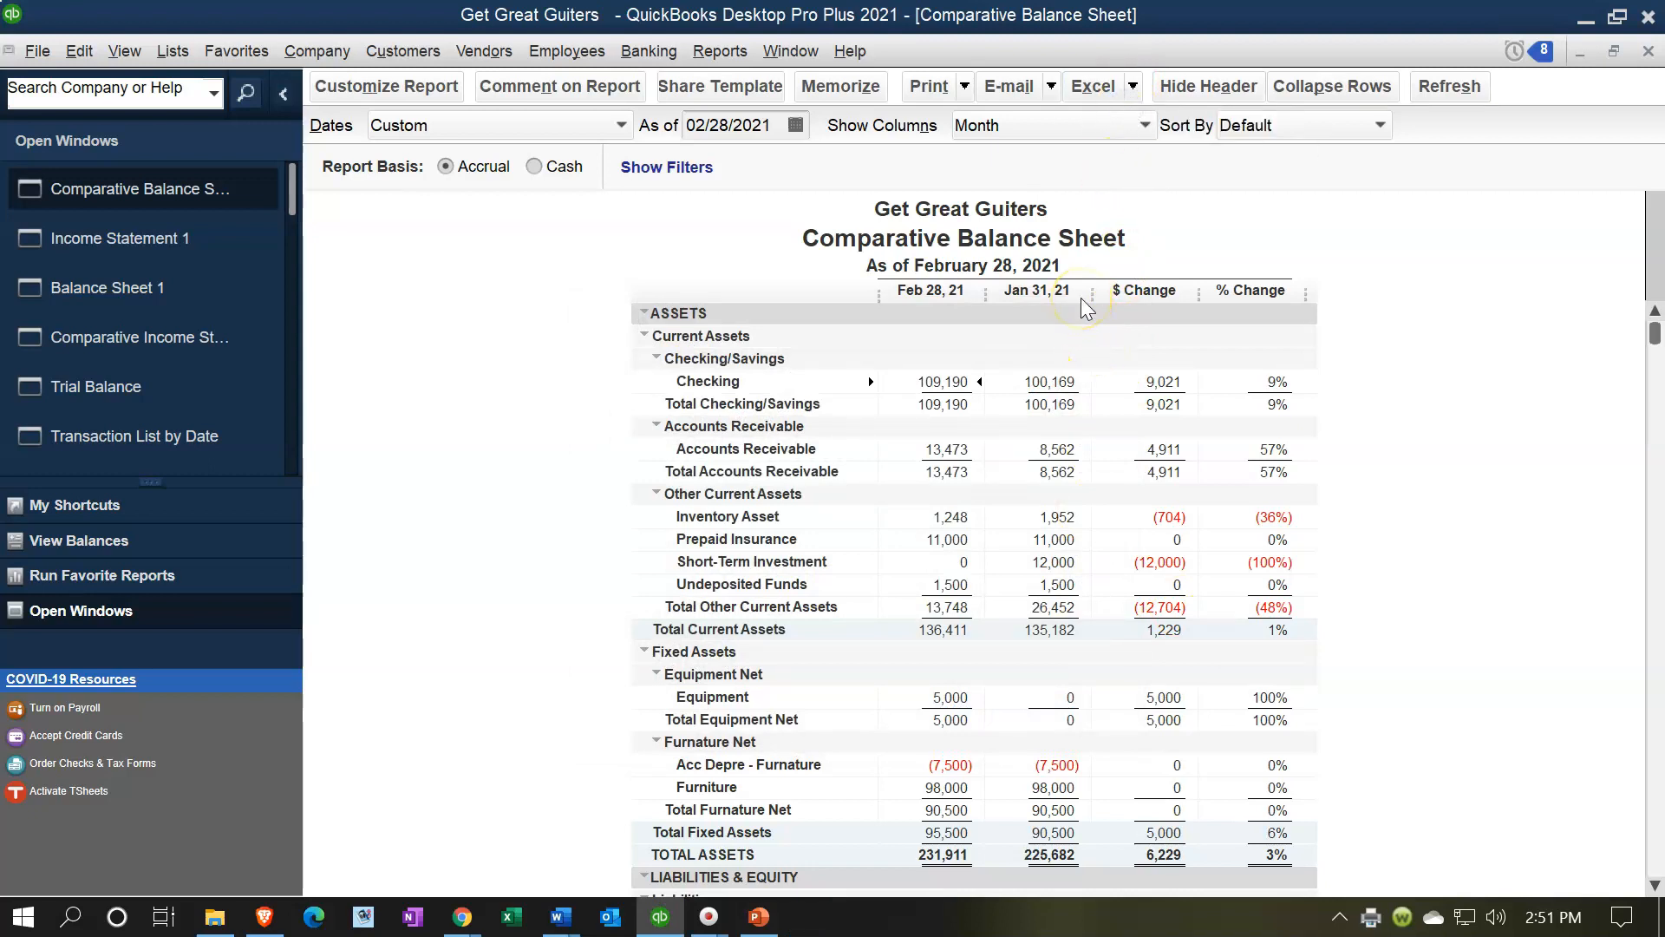
pyautogui.click(734, 304)
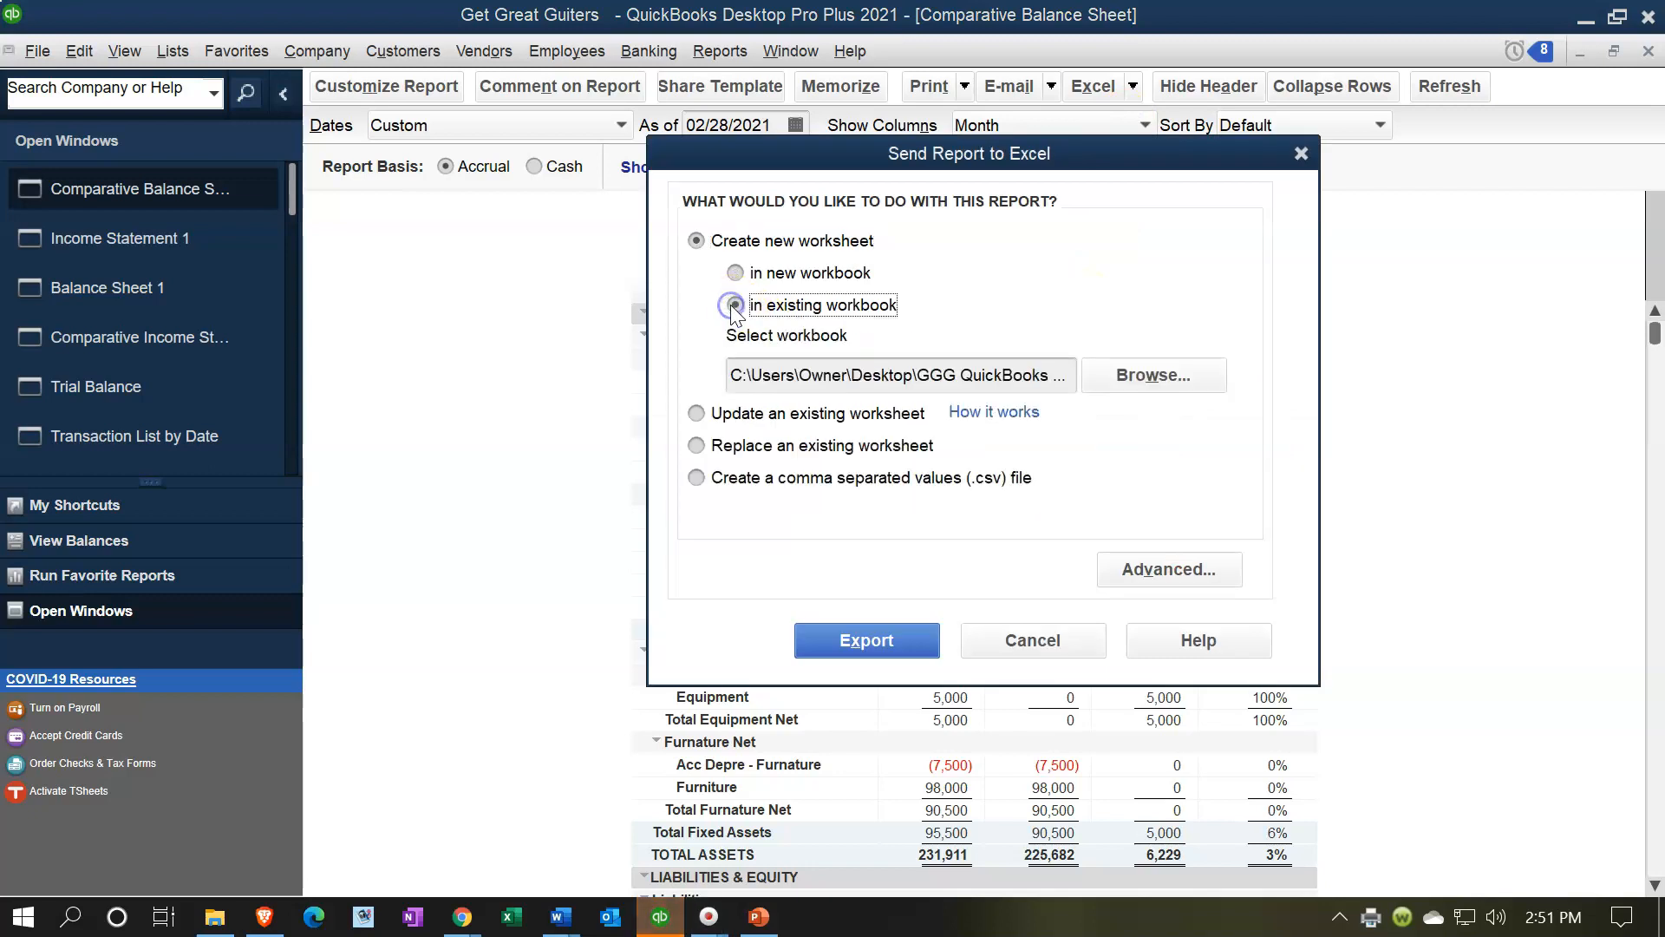
pyautogui.click(1197, 384)
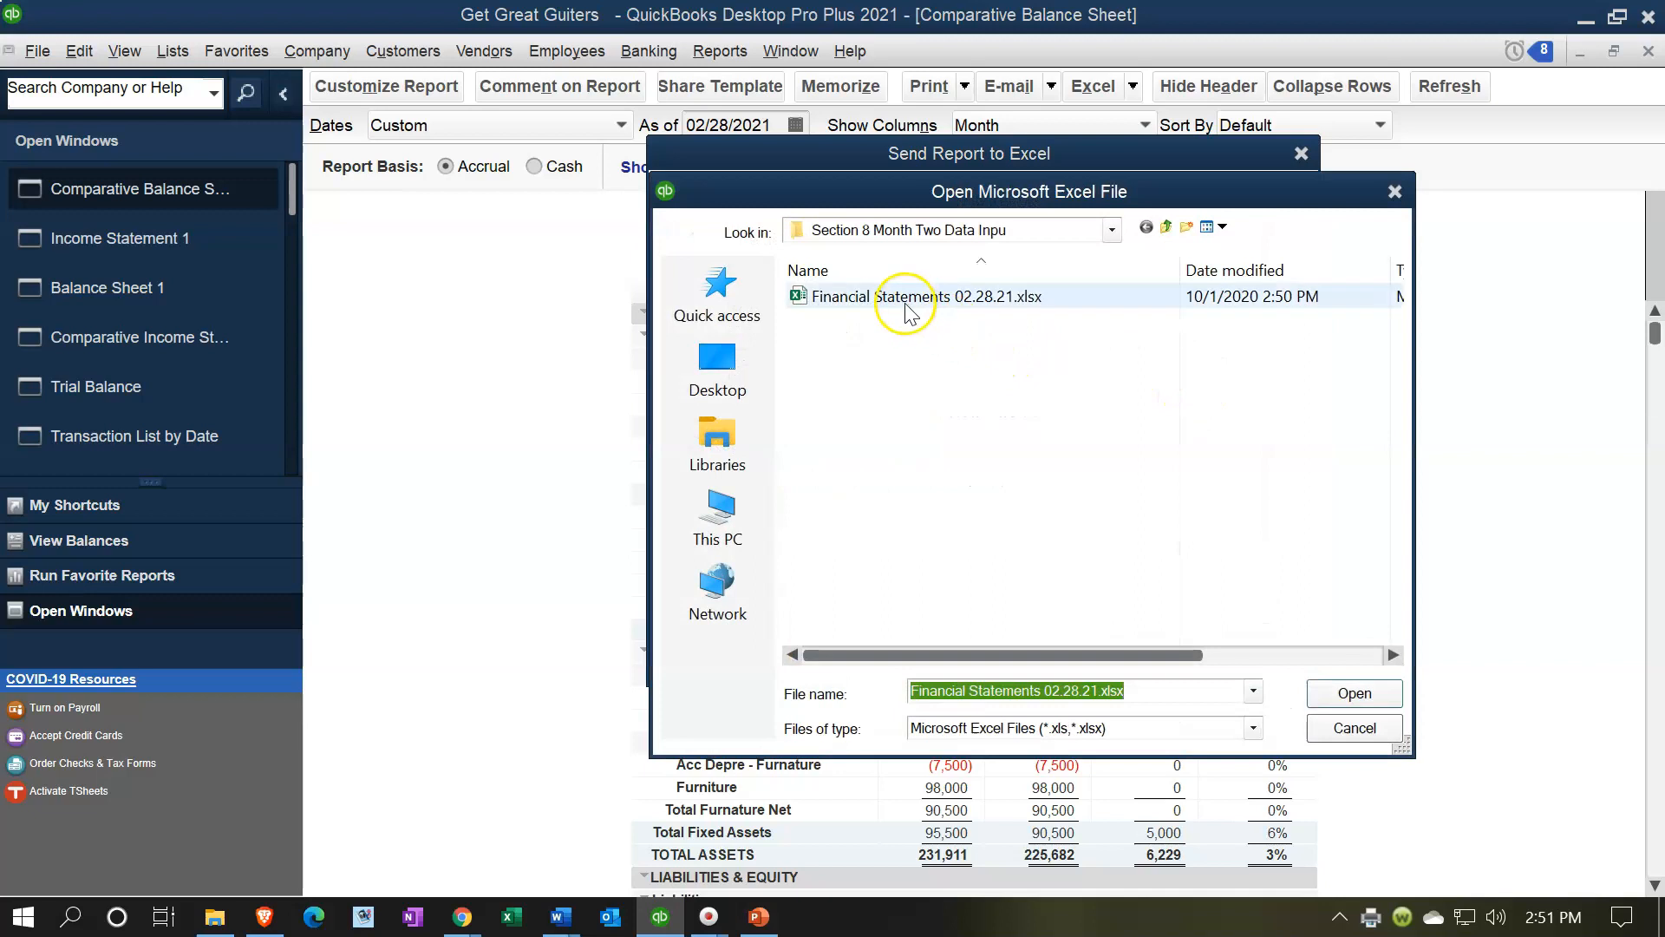
pyautogui.doubleClick(906, 299)
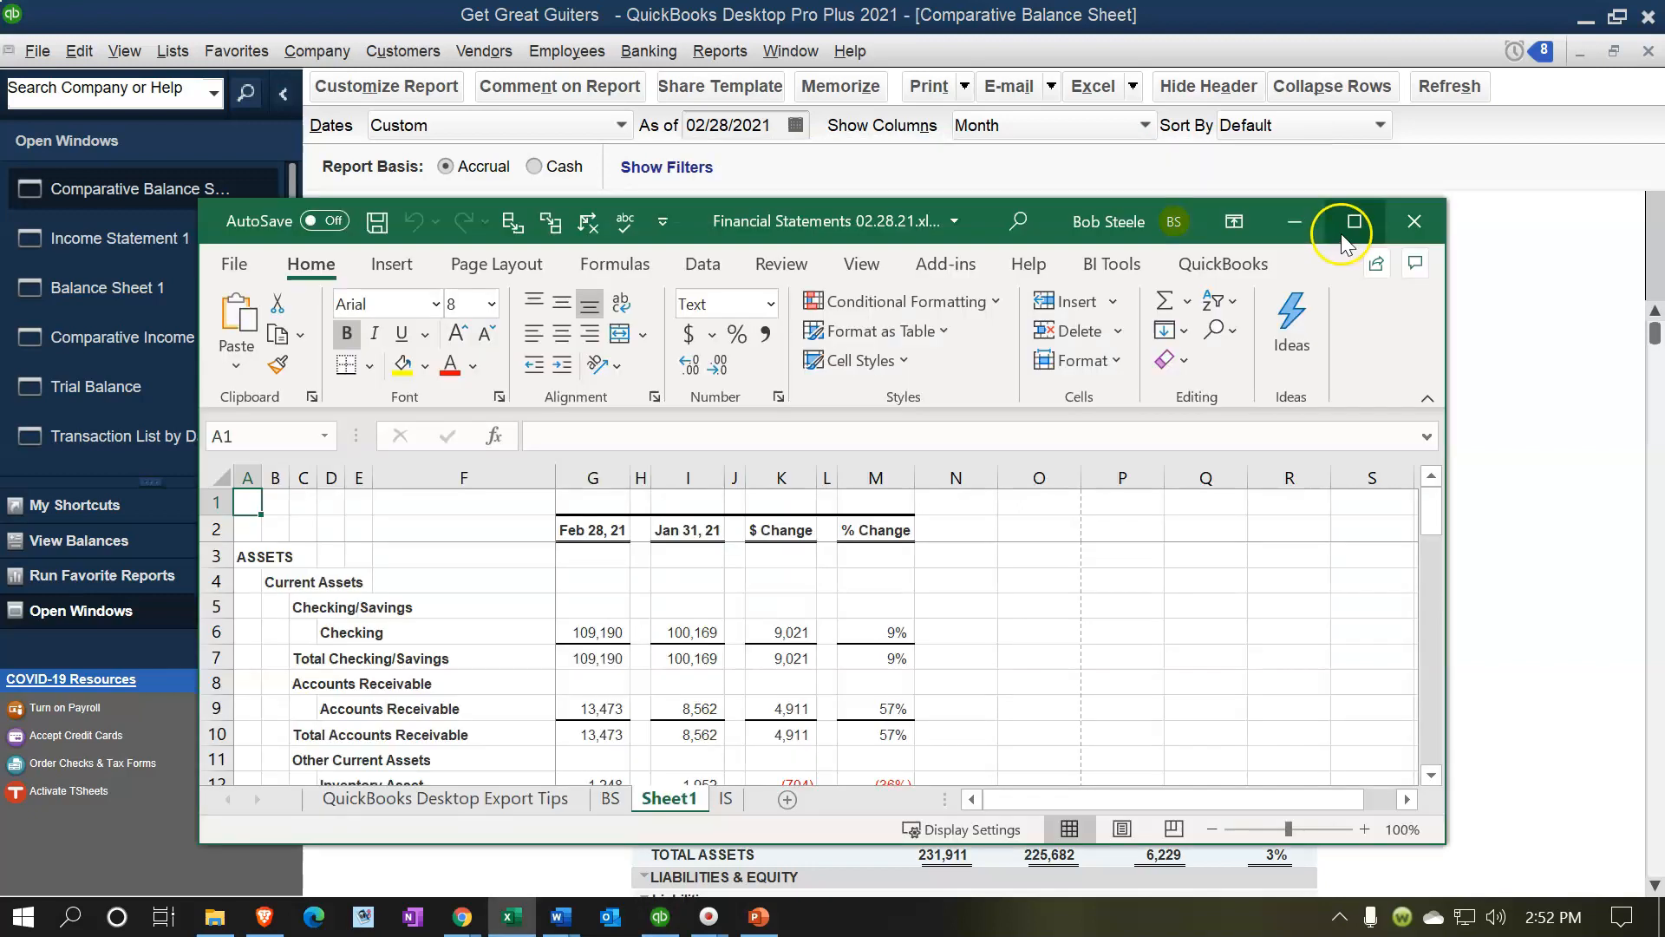
pyautogui.click(1341, 233)
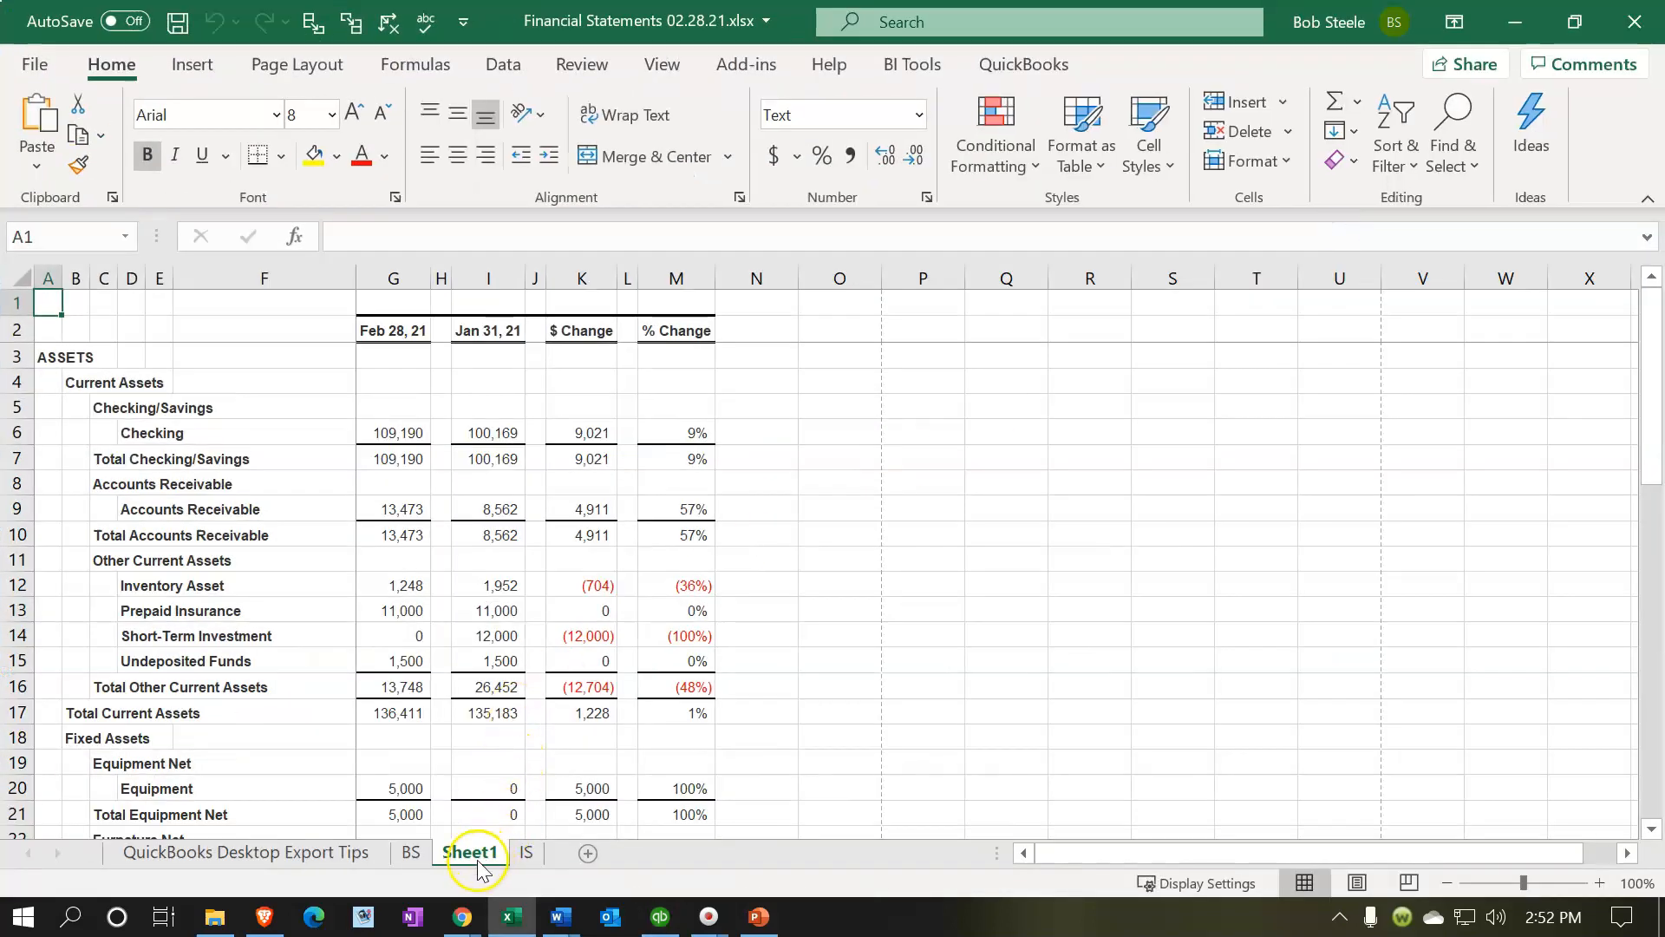
# Move Sheet1 after the IS sheet and delete the QuickBooks Desktop Export Tips sheet
pyautogui.moveTo(484, 850); pyautogui.dragTo(562, 852)
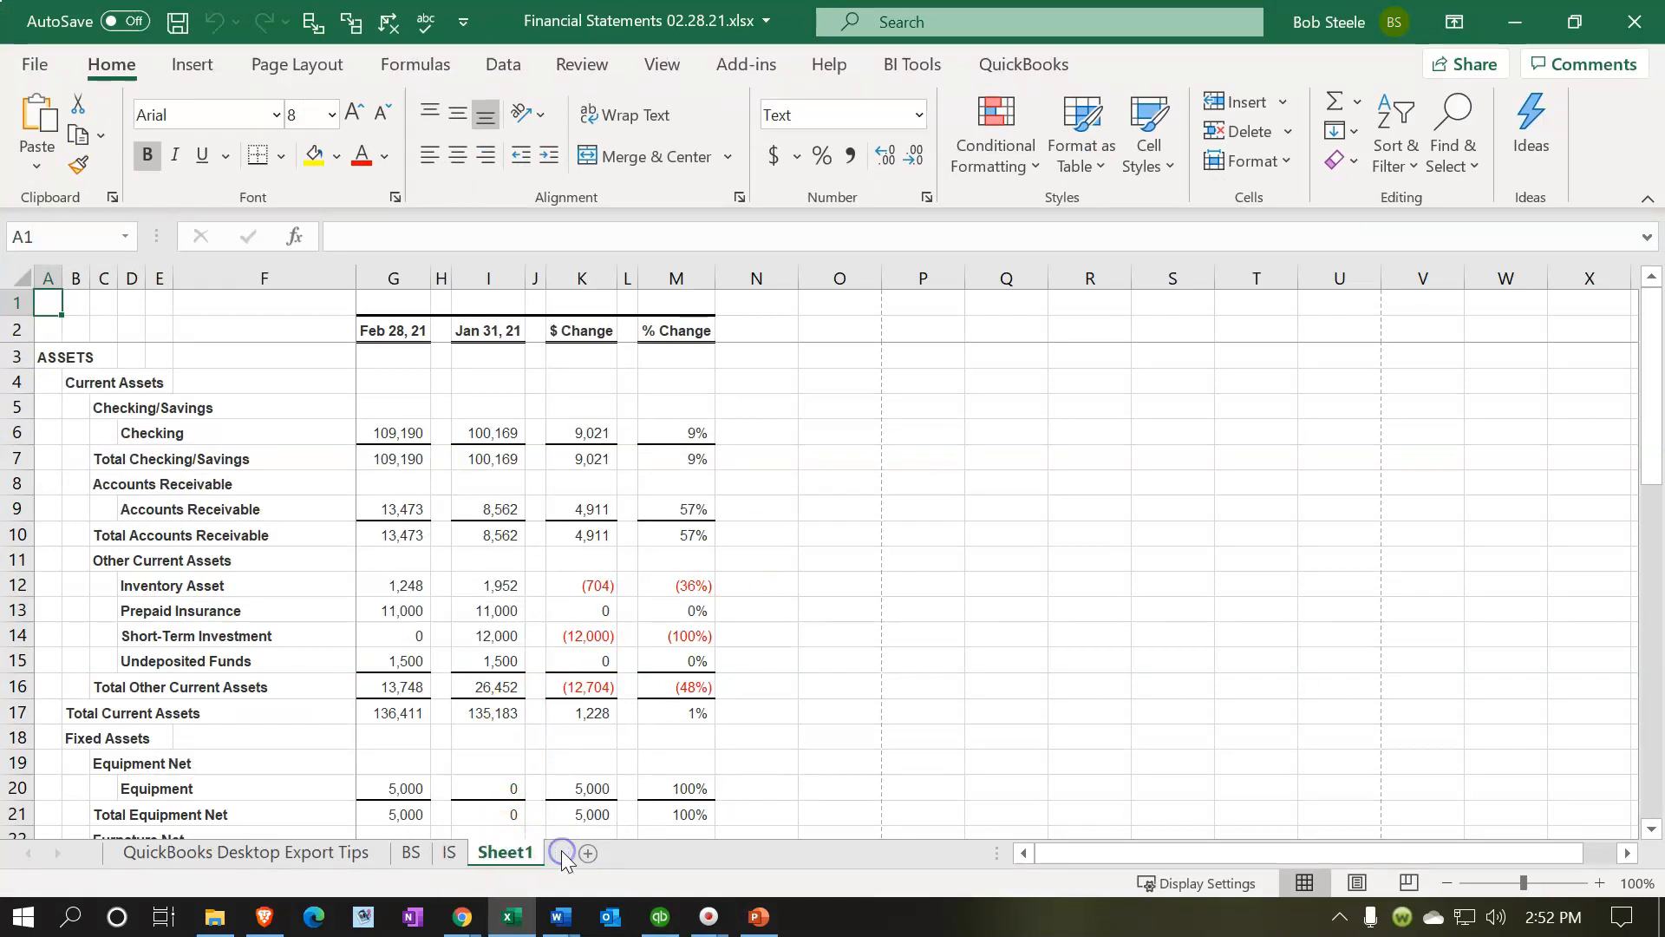
pyautogui.click(280, 858)
pyautogui.rightClick(279, 859)
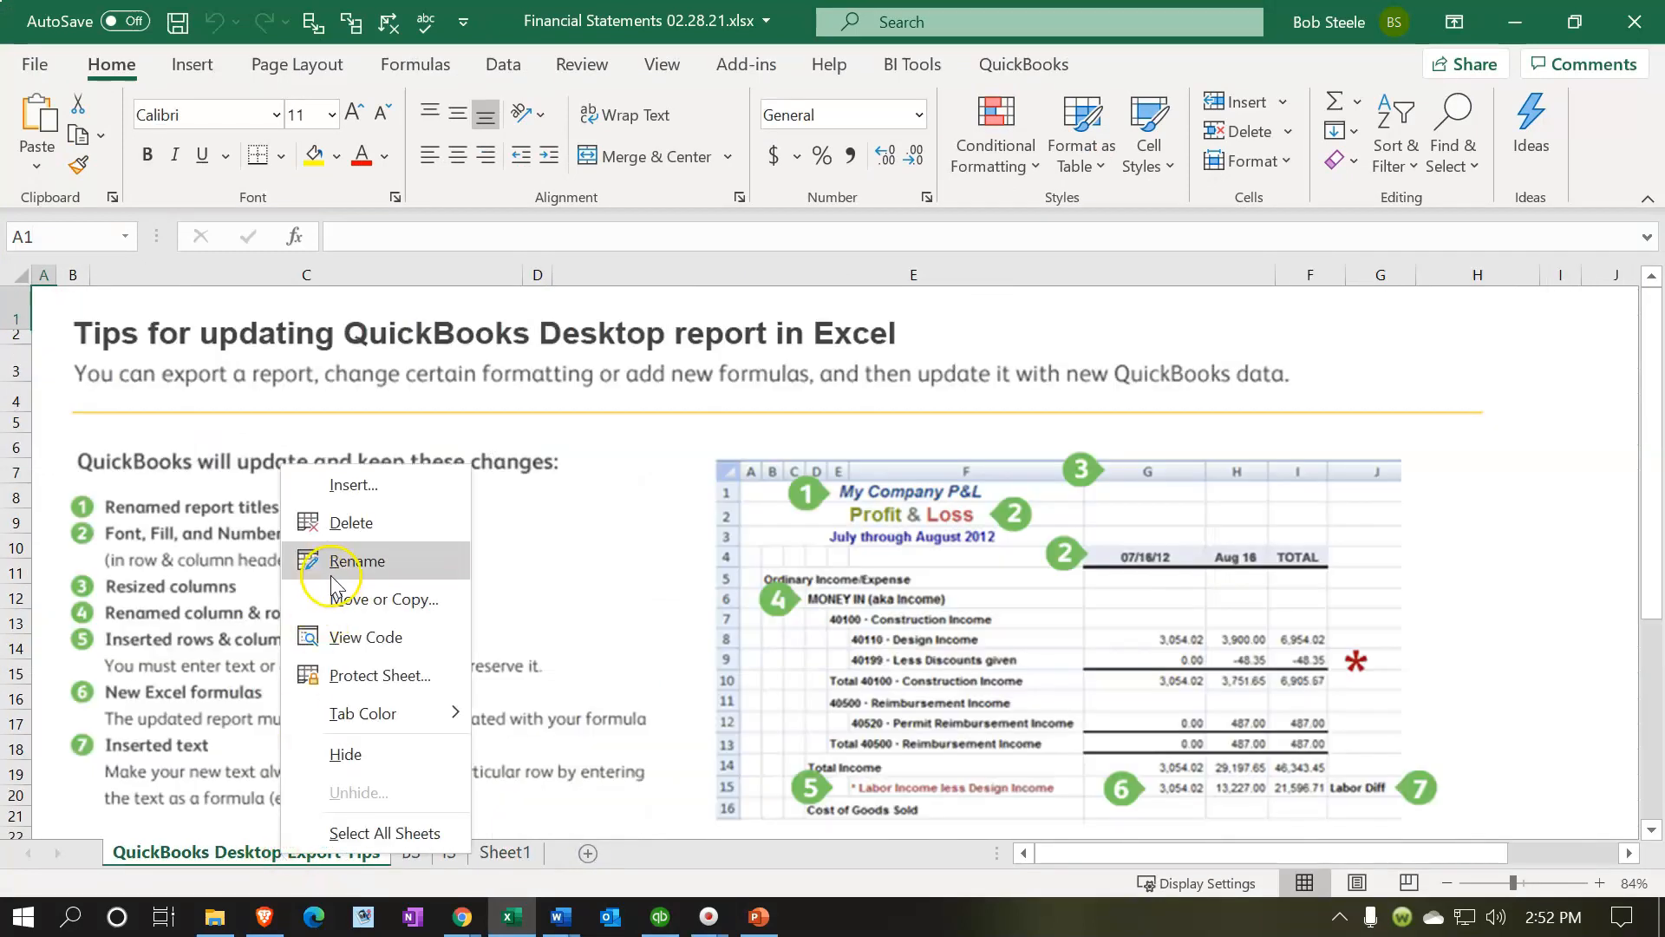
pyautogui.click(350, 522)
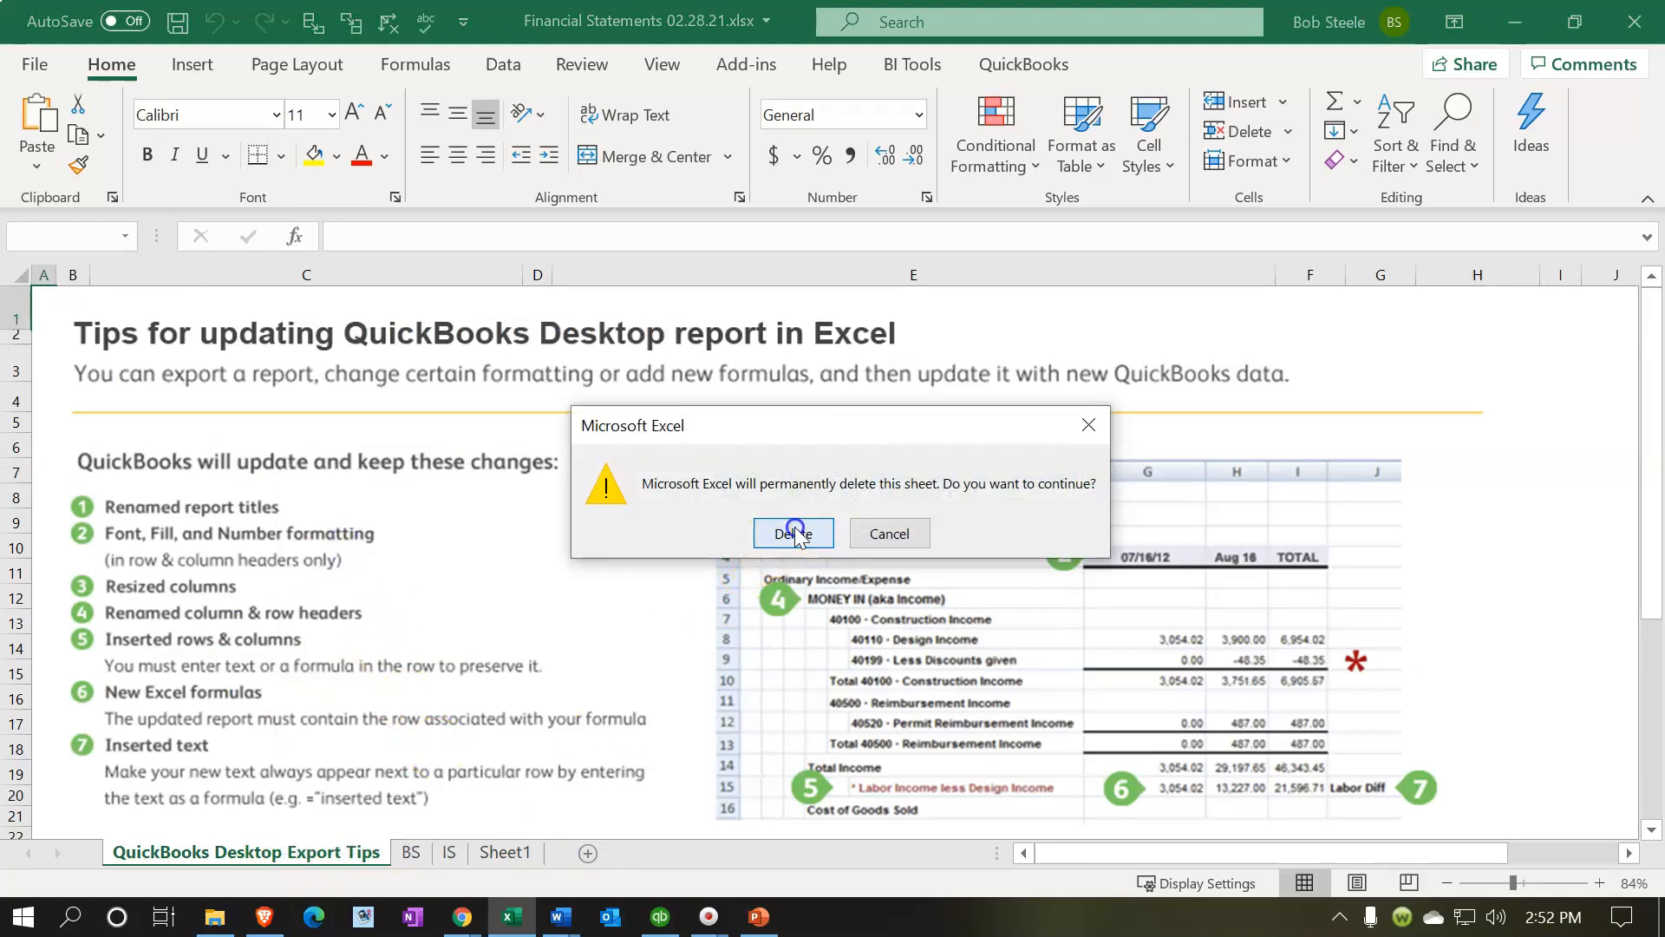
pyautogui.click(789, 634)
# Rename Sheet1, holding the comparative balance sheet, as Comp BS
pyautogui.doubleClick(228, 852)
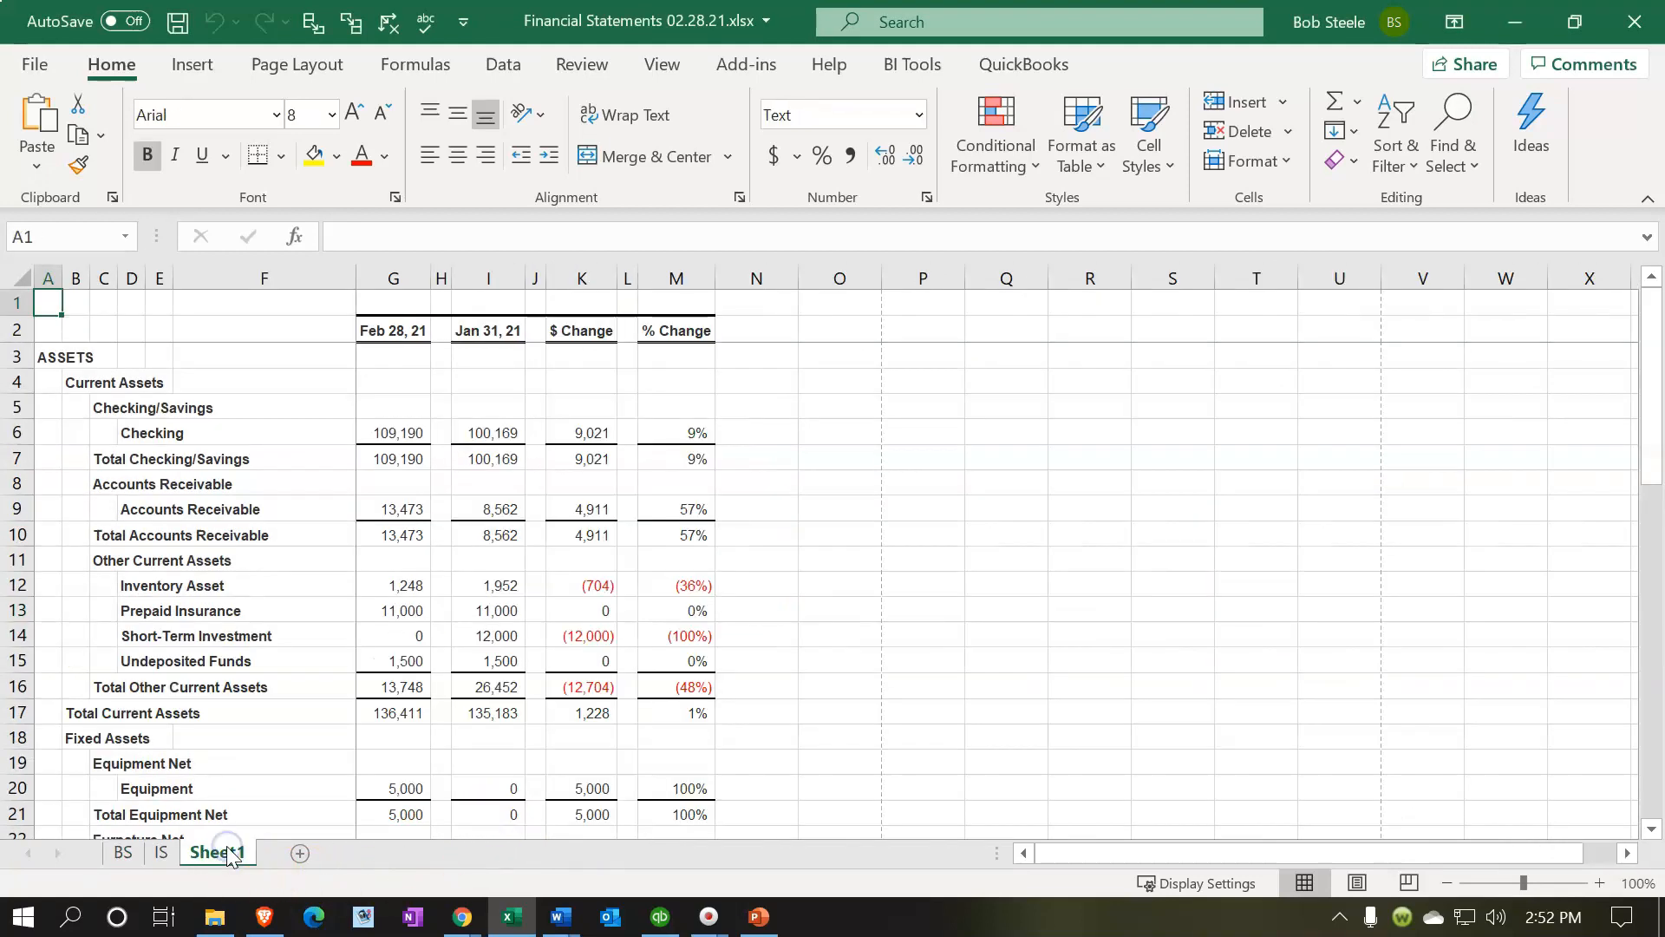
pyautogui.click(599, 641)
pyautogui.write('Comp BS')
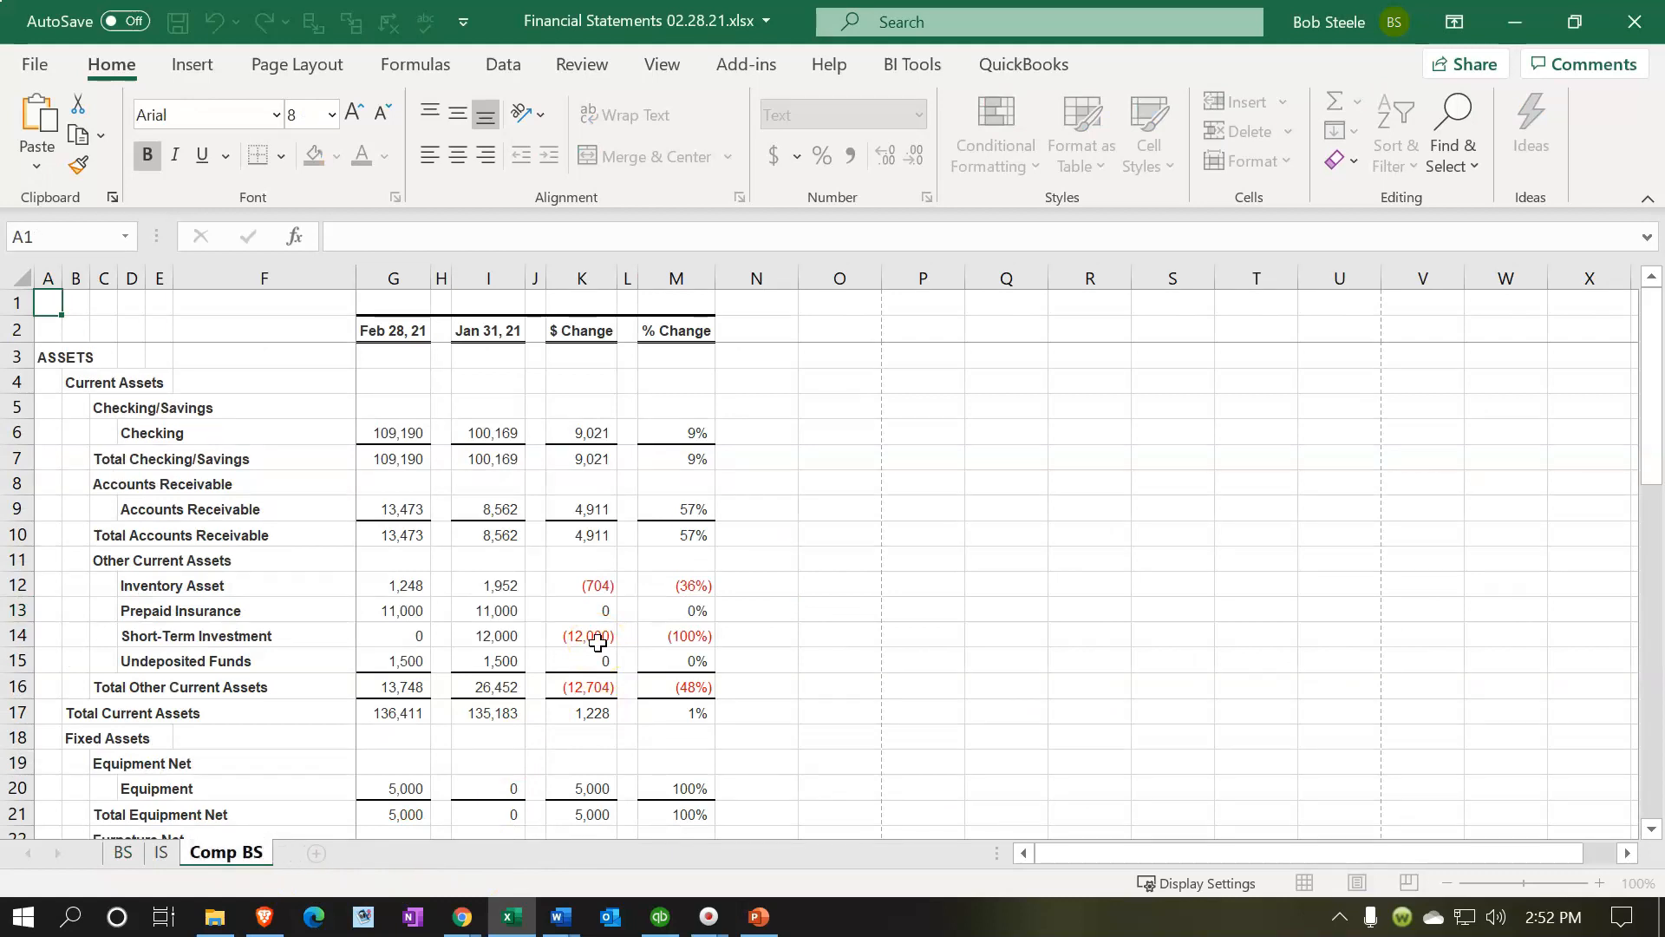
pyautogui.click(599, 641)
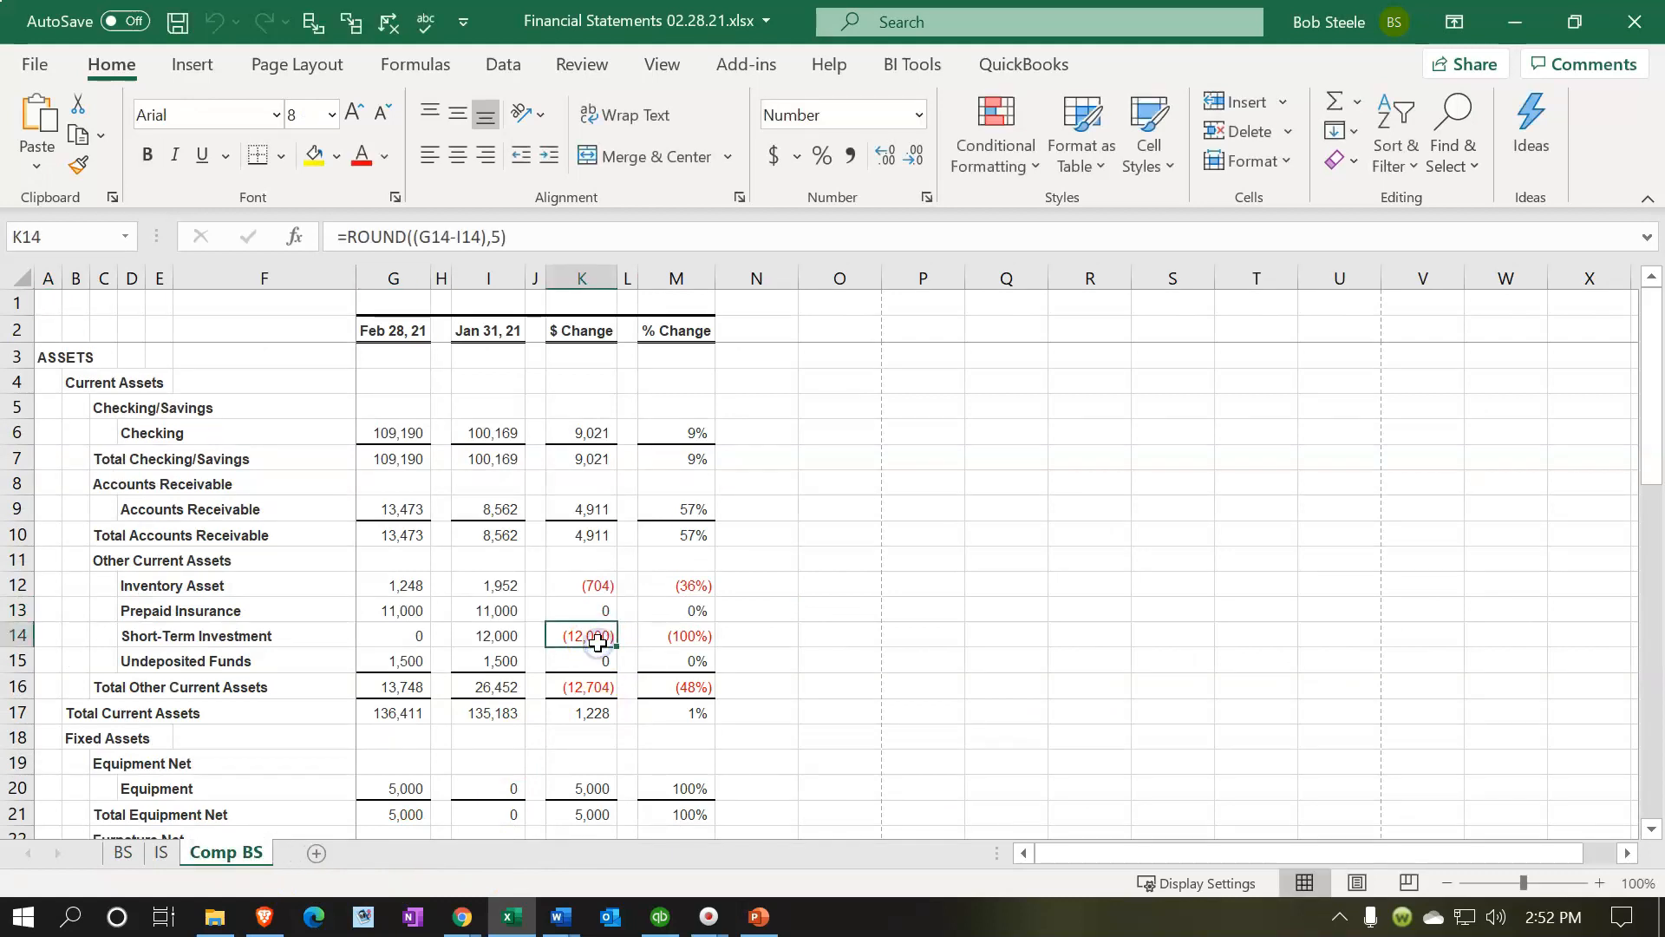
# Unfreeze the Comp BS sheet's panes by viewing it in Page Layout, remove the split, and return to Normal view
pyautogui.click(1357, 883)
pyautogui.click(806, 529)
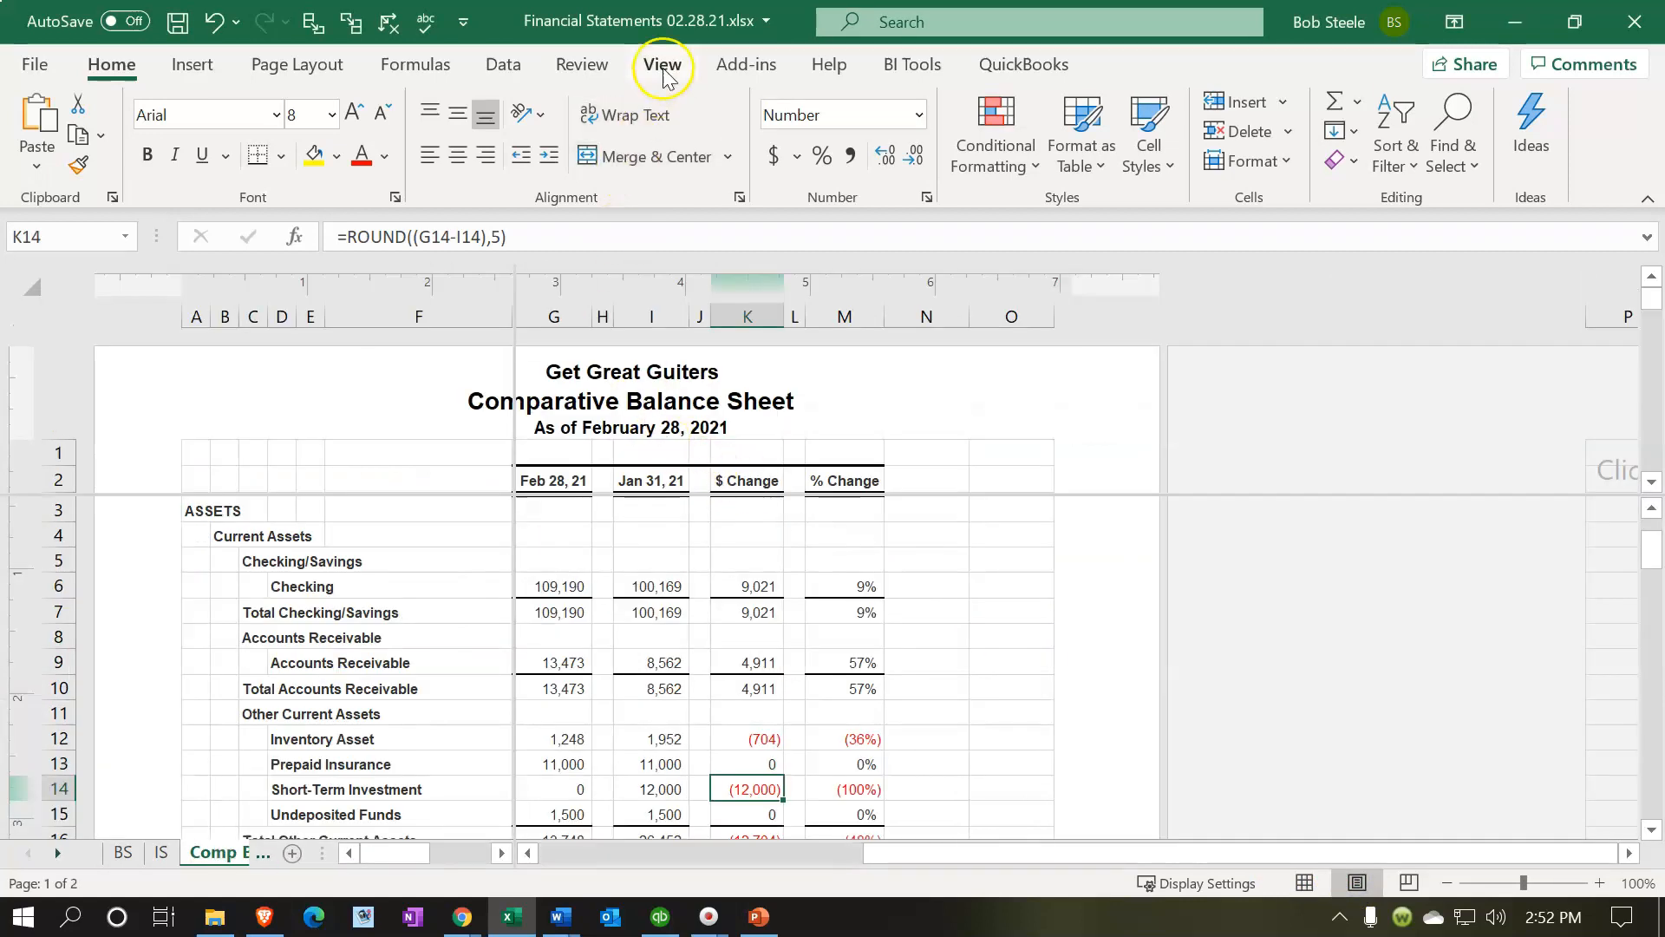
pyautogui.click(662, 73)
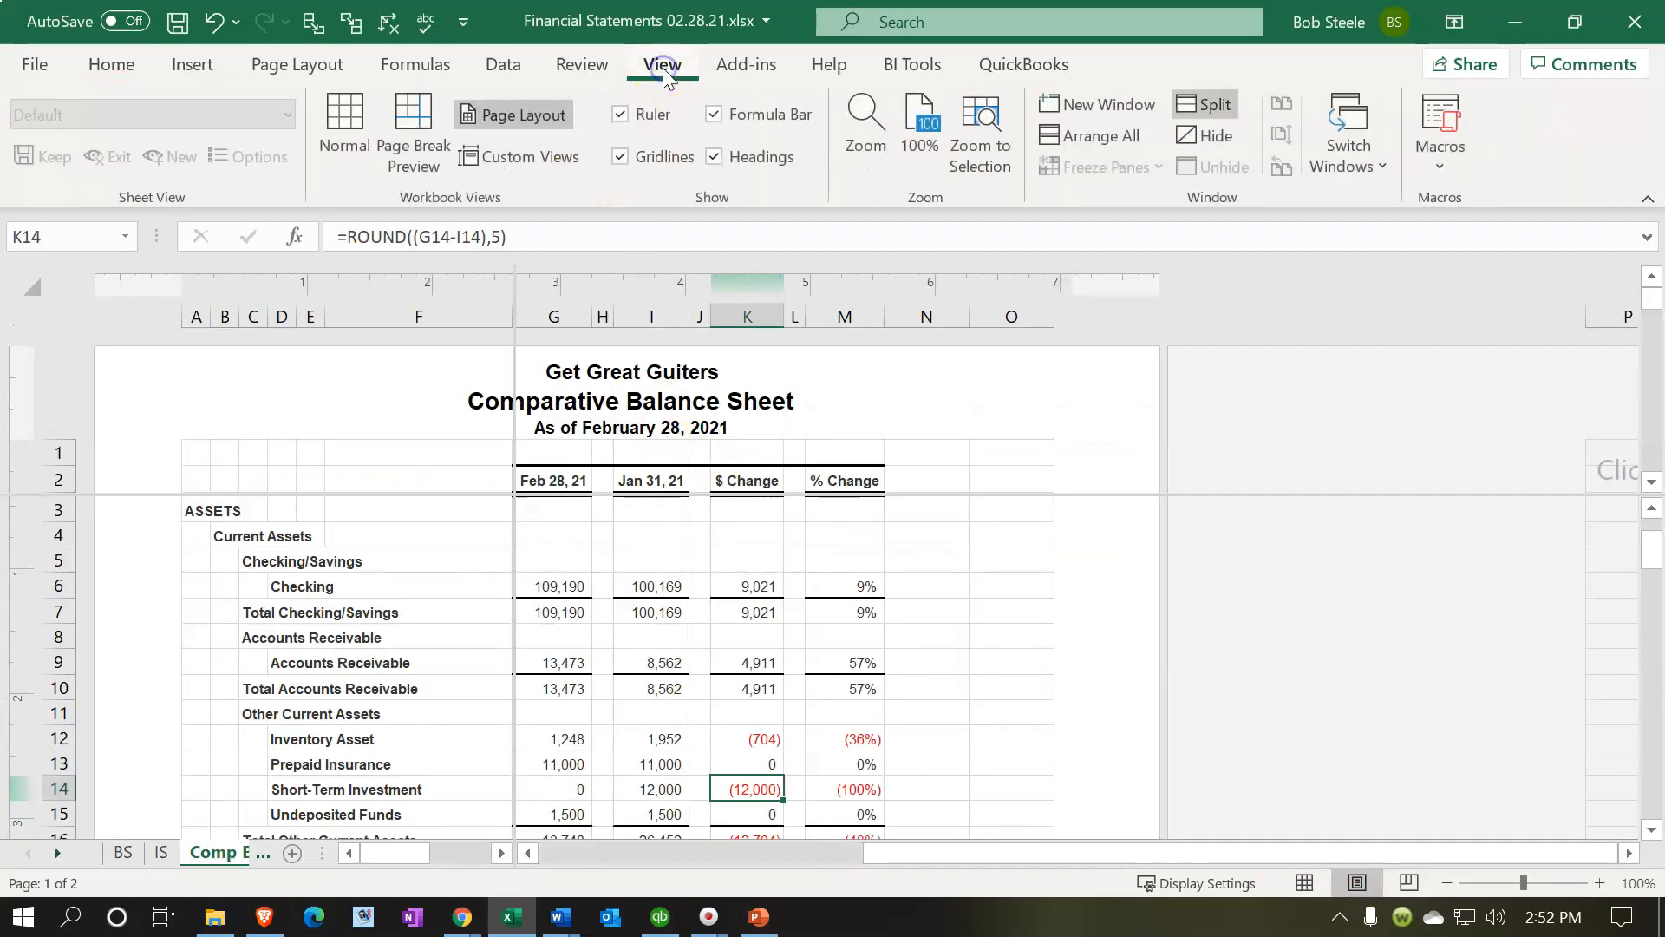
pyautogui.click(1193, 103)
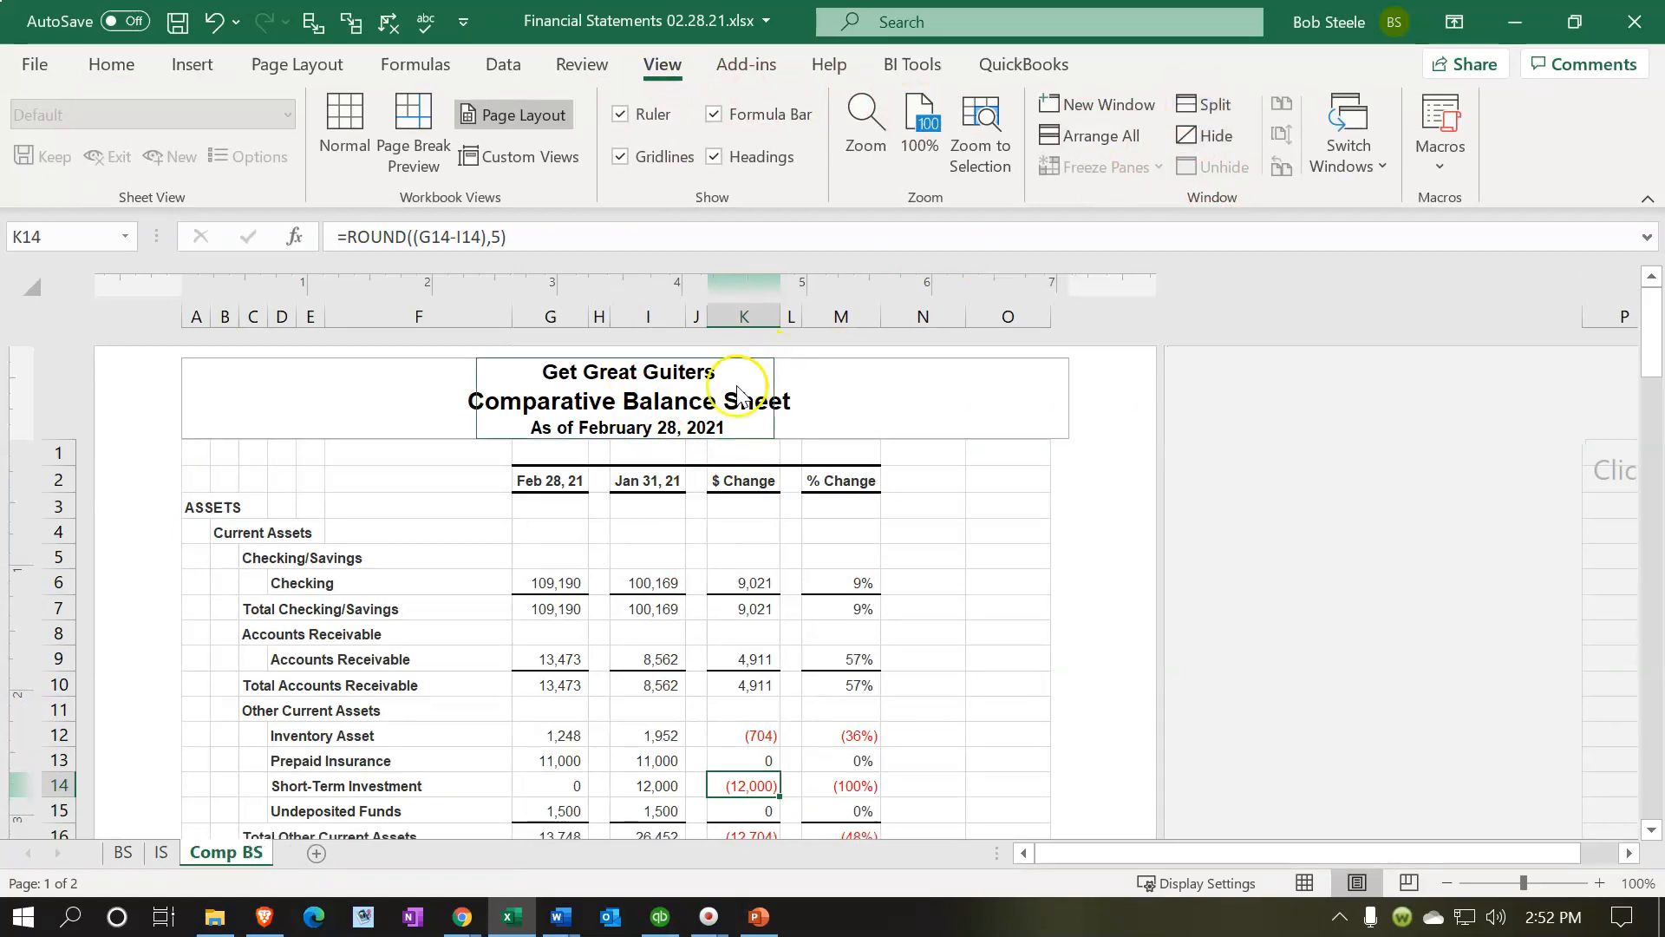
pyautogui.click(1306, 884)
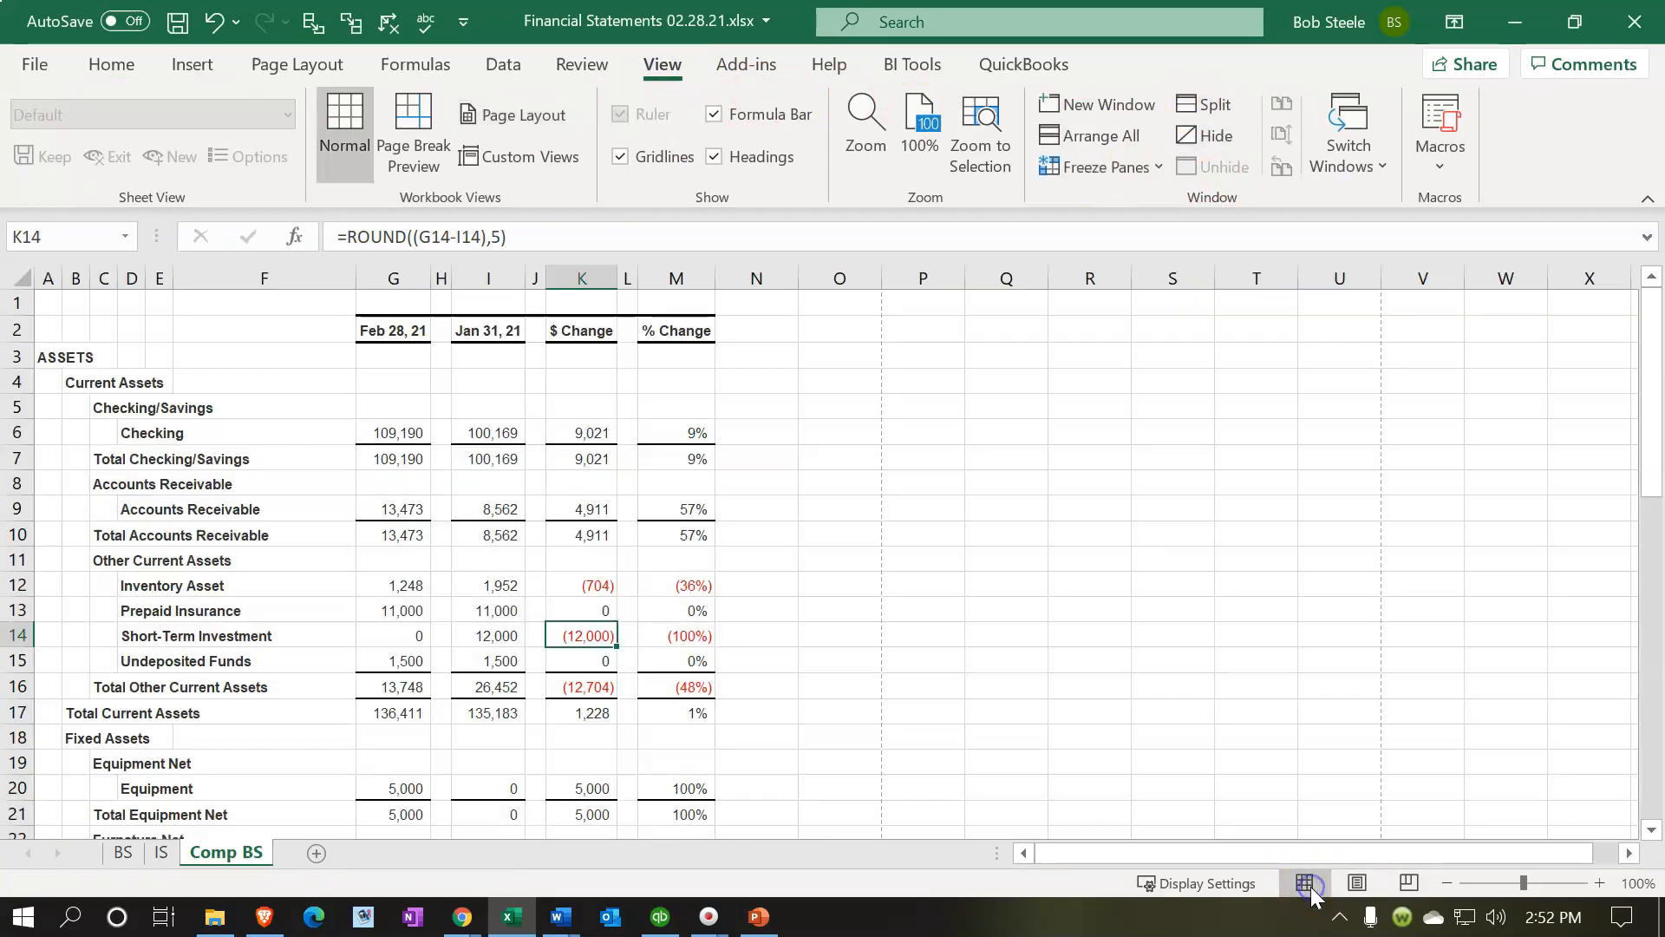
# Close the Financial Statements 02.28.21 workbook, saving the Comp BS changes
pyautogui.click(1650, 34)
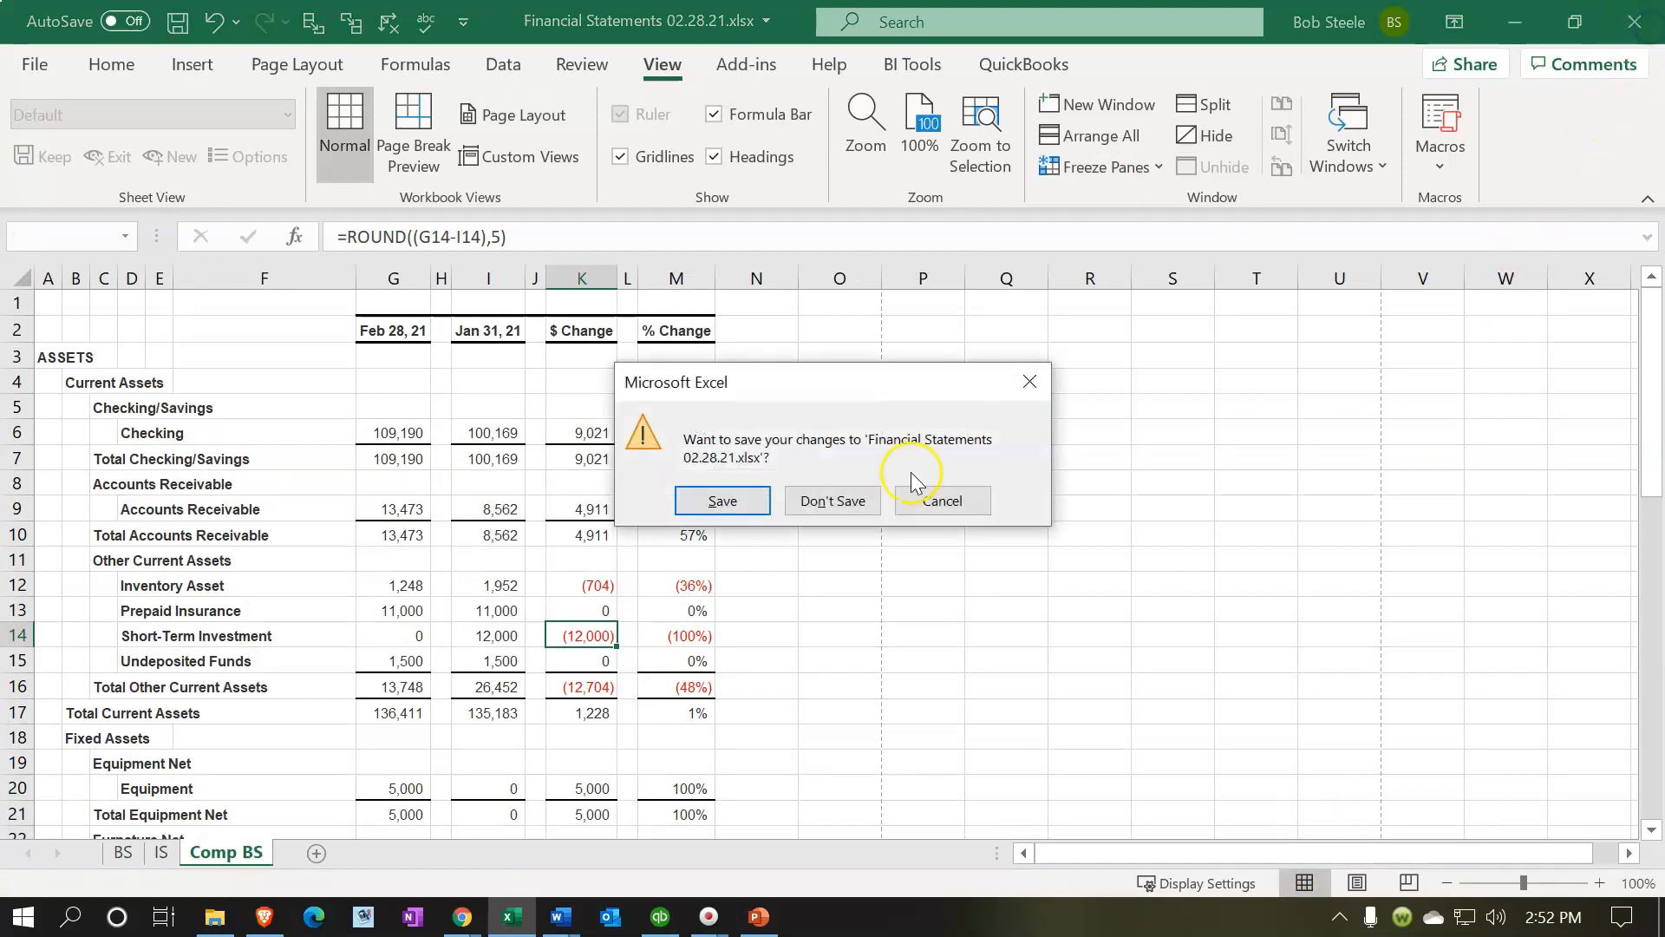
pyautogui.click(706, 501)
pyautogui.click(725, 573)
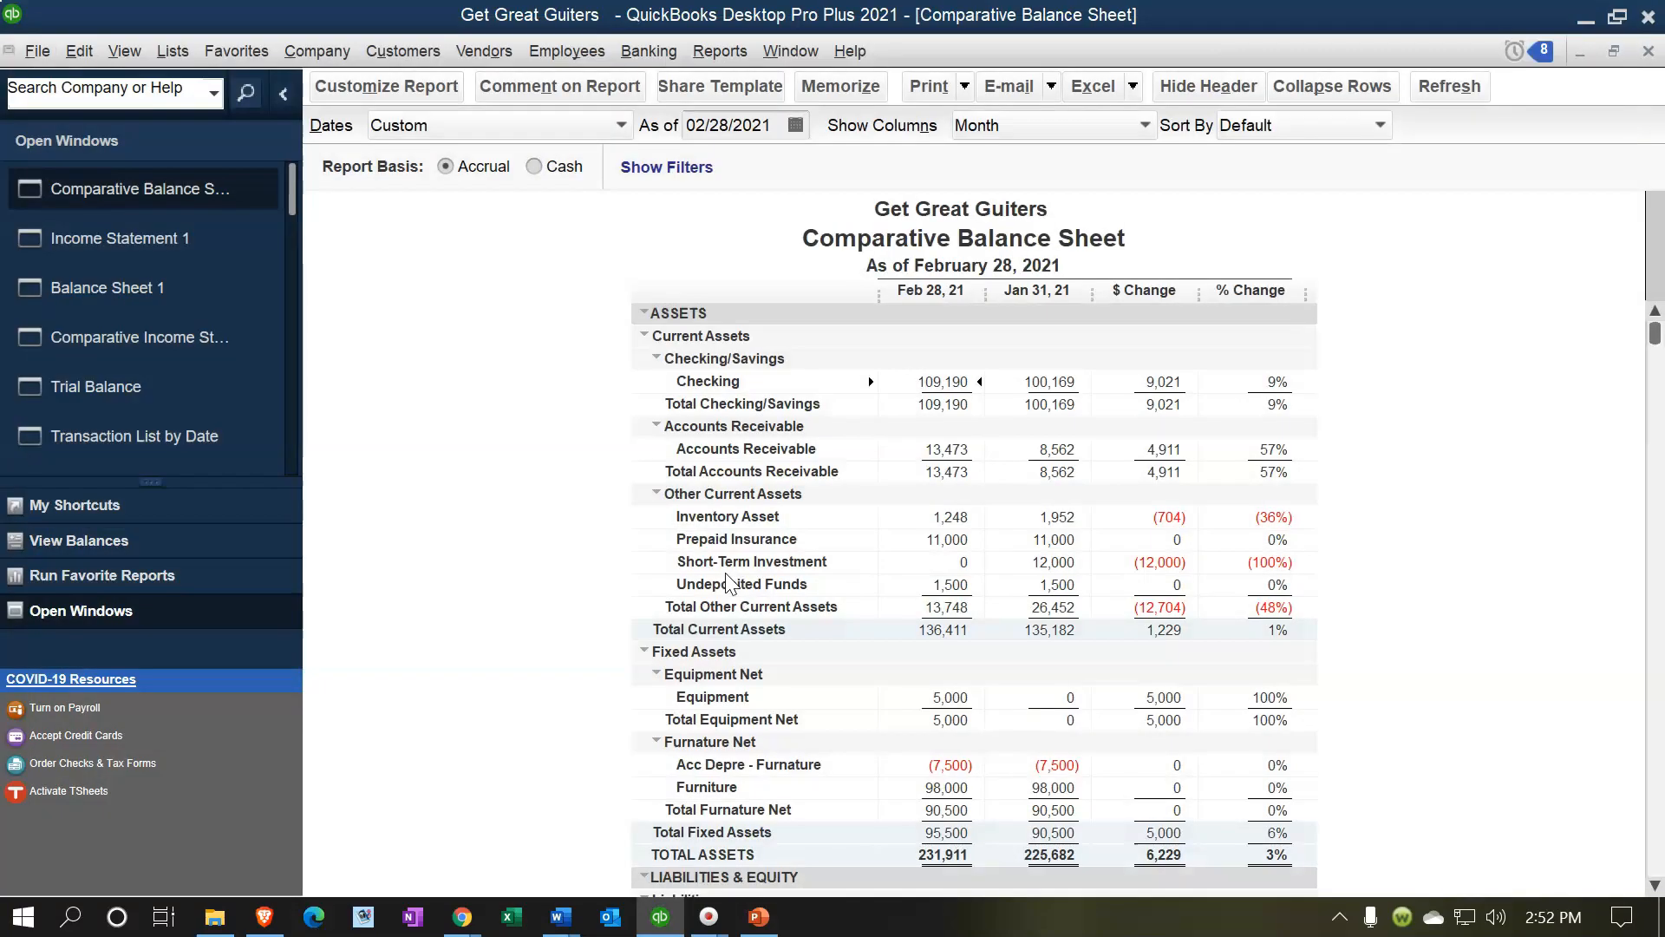
# Bring up the Comparative Income Statement report and print it through CutePDF Writer
pyautogui.click(213, 346)
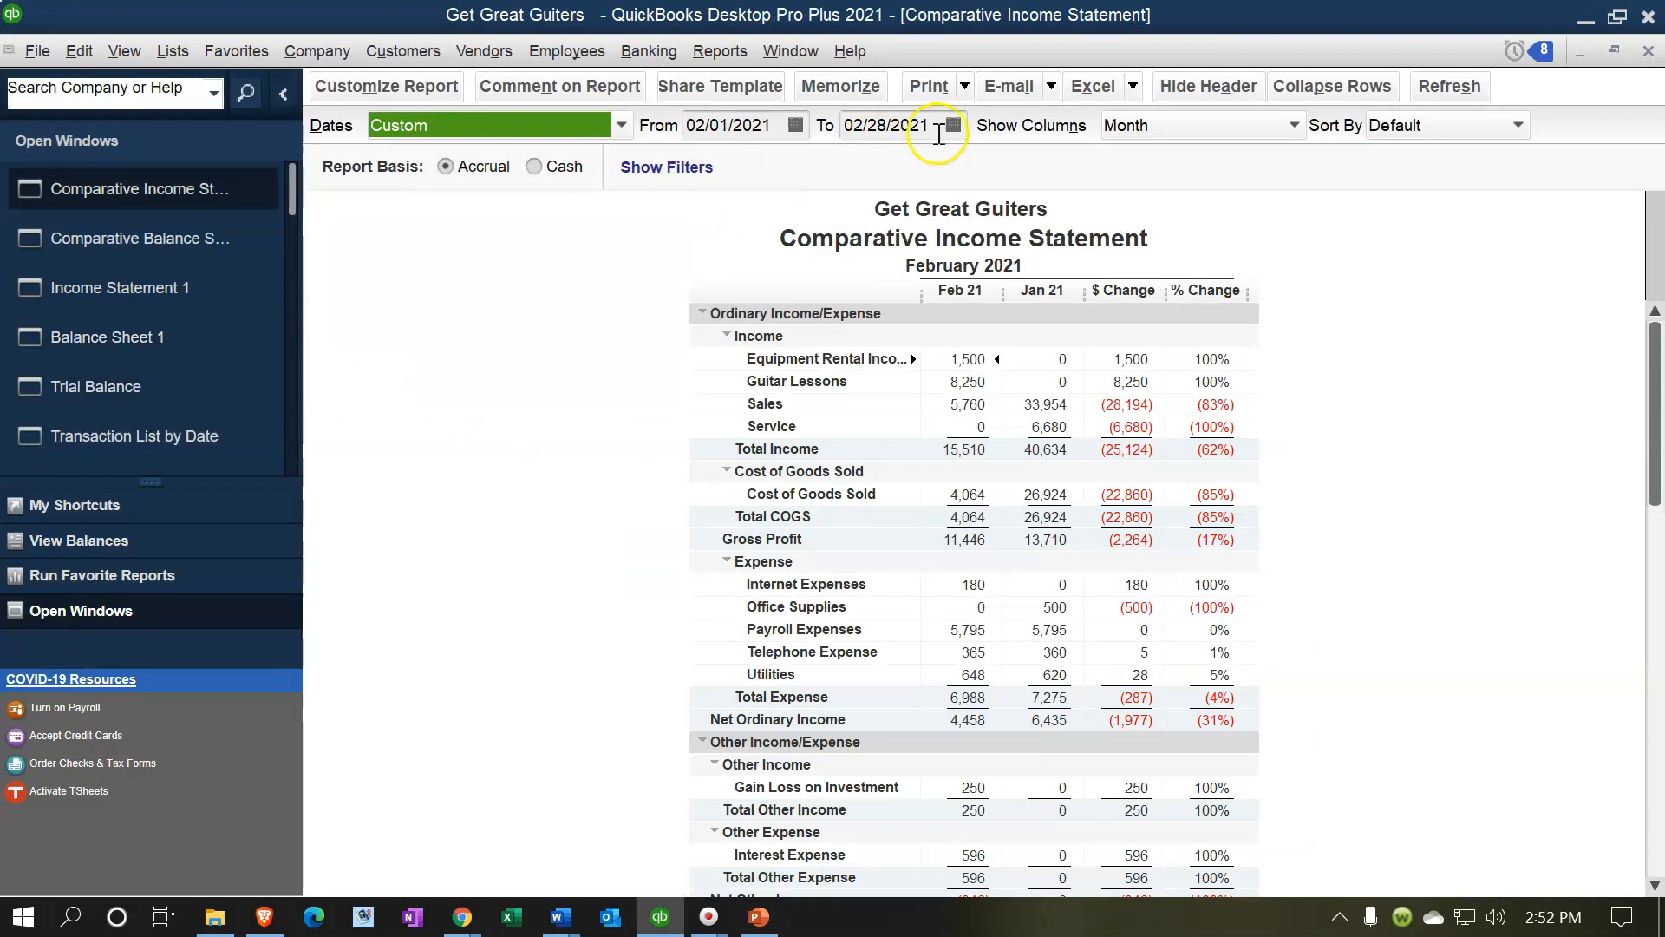
pyautogui.click(964, 87)
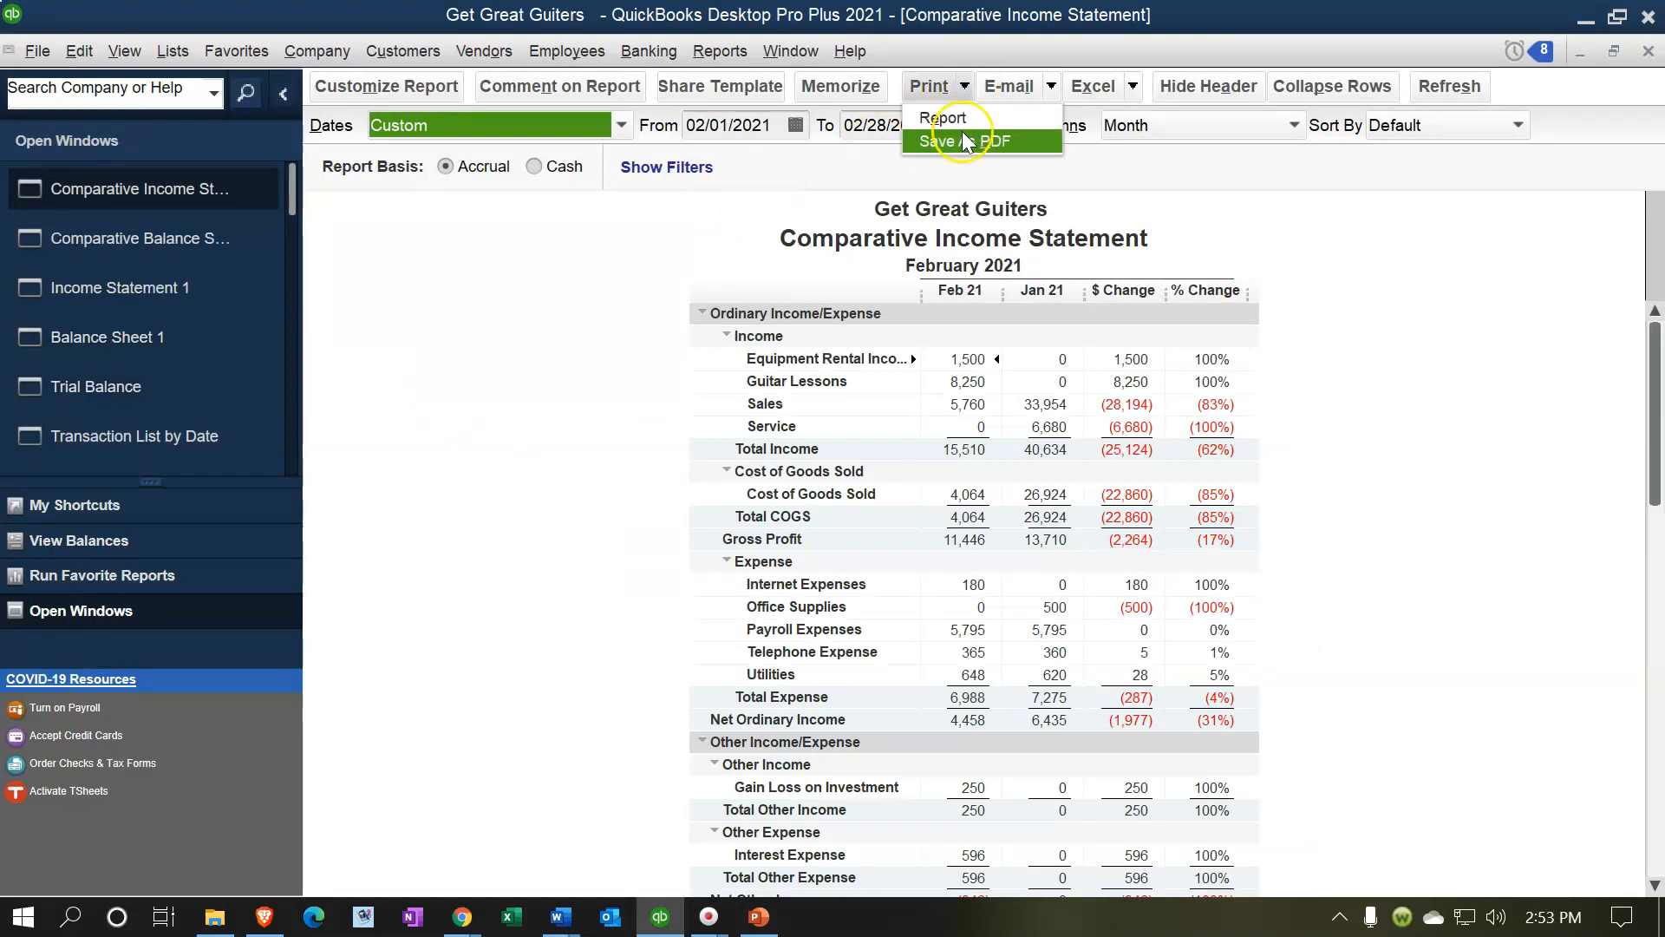
pyautogui.click(963, 126)
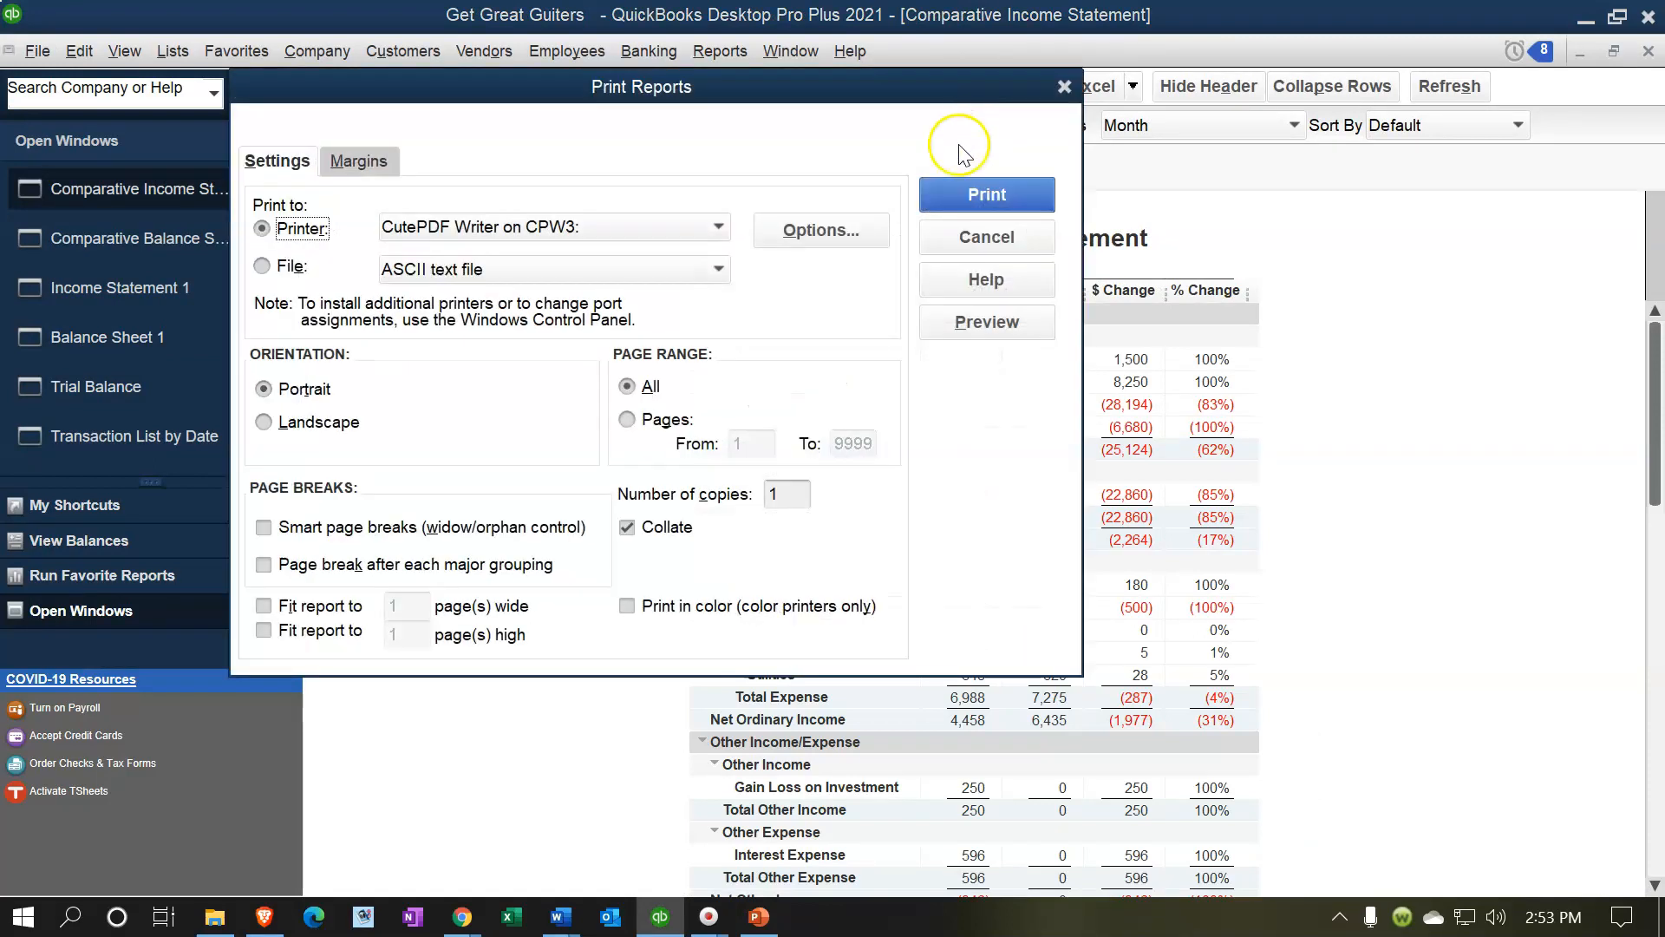
pyautogui.click(970, 186)
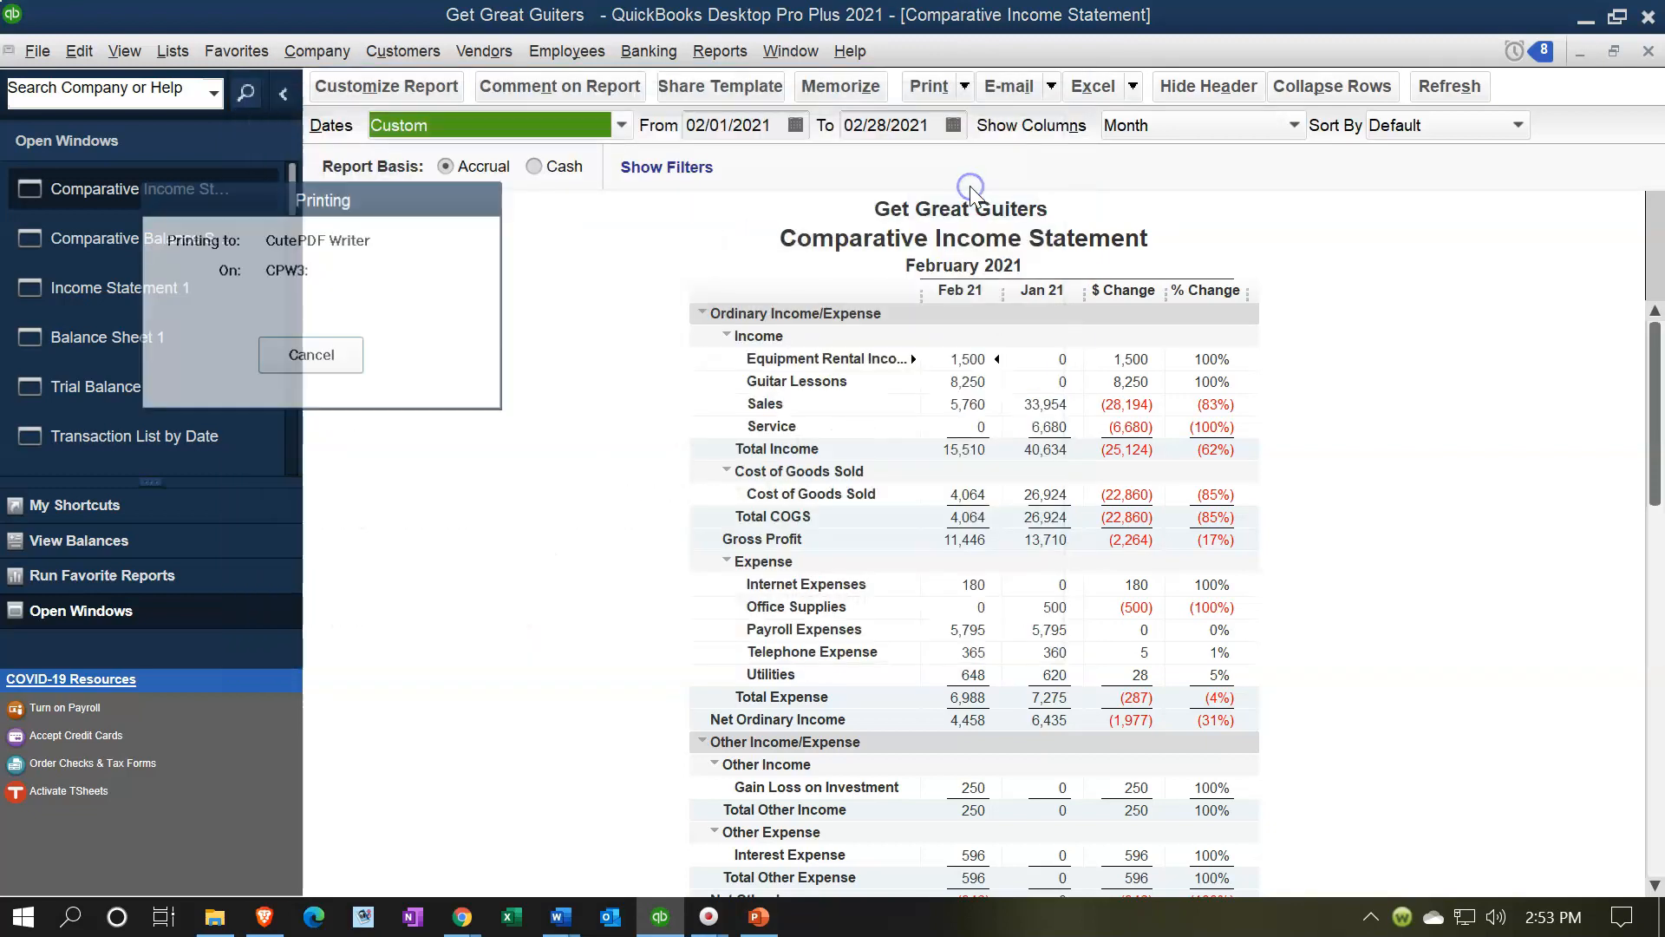
# Save the comparative income statement PDF in the Section 8 Month Two Data Inpu folder, with a name starting with Comparative Income S
pyautogui.click(565, 618)
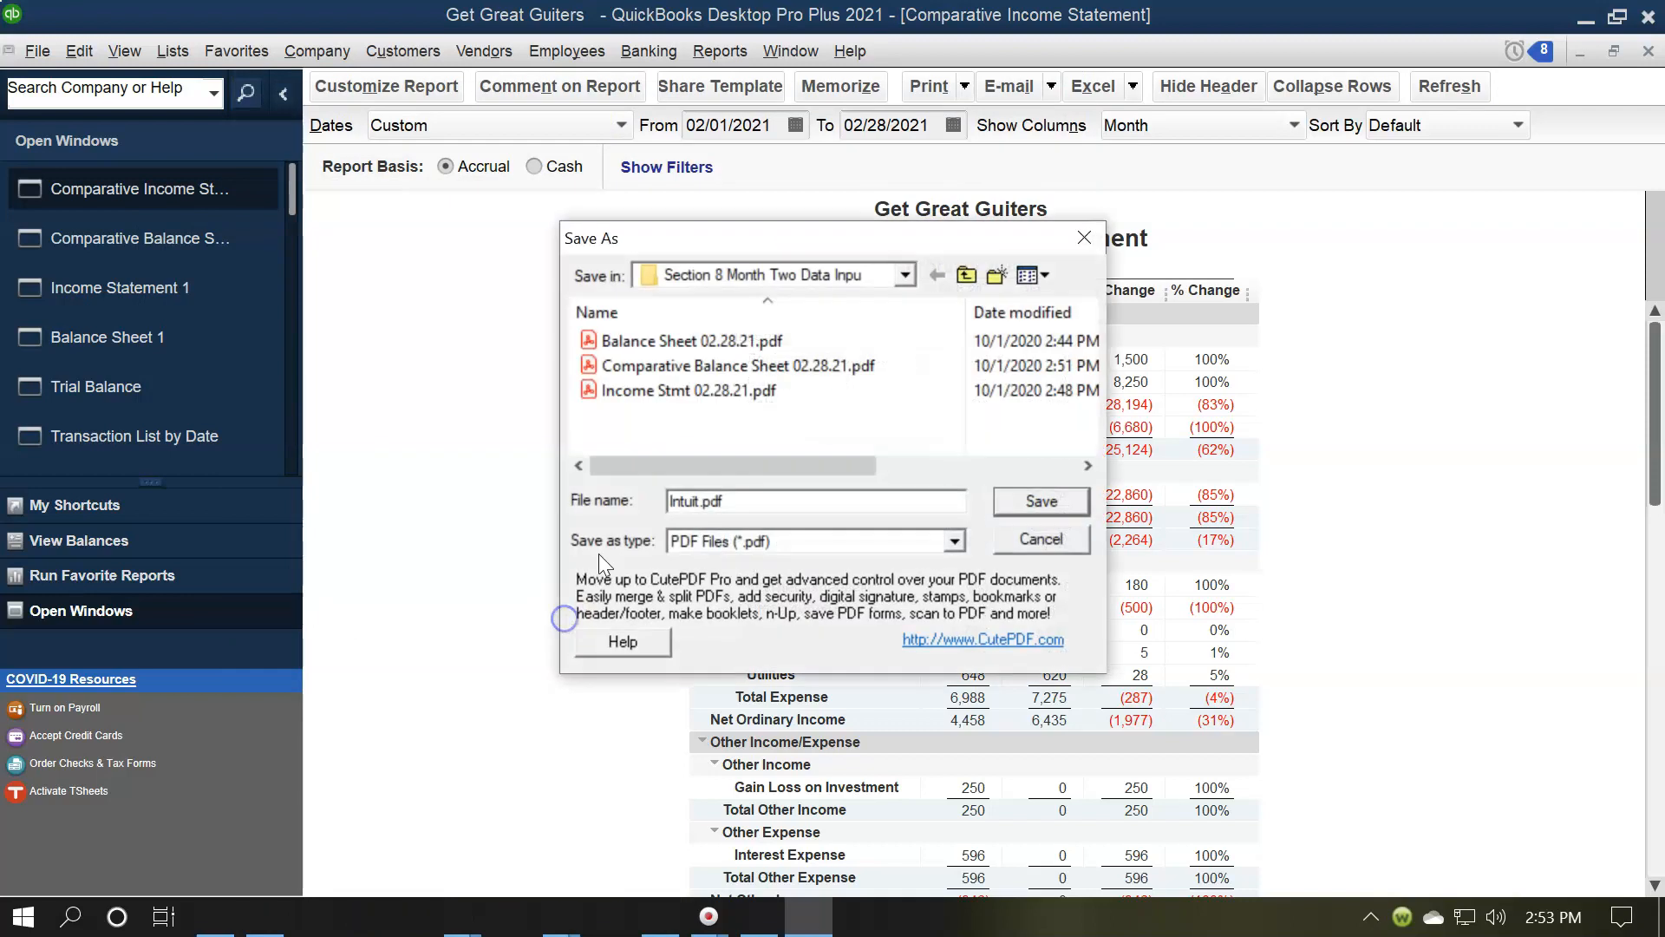
pyautogui.moveTo(745, 238); pyautogui.dragTo(768, 290)
pyautogui.click(713, 555)
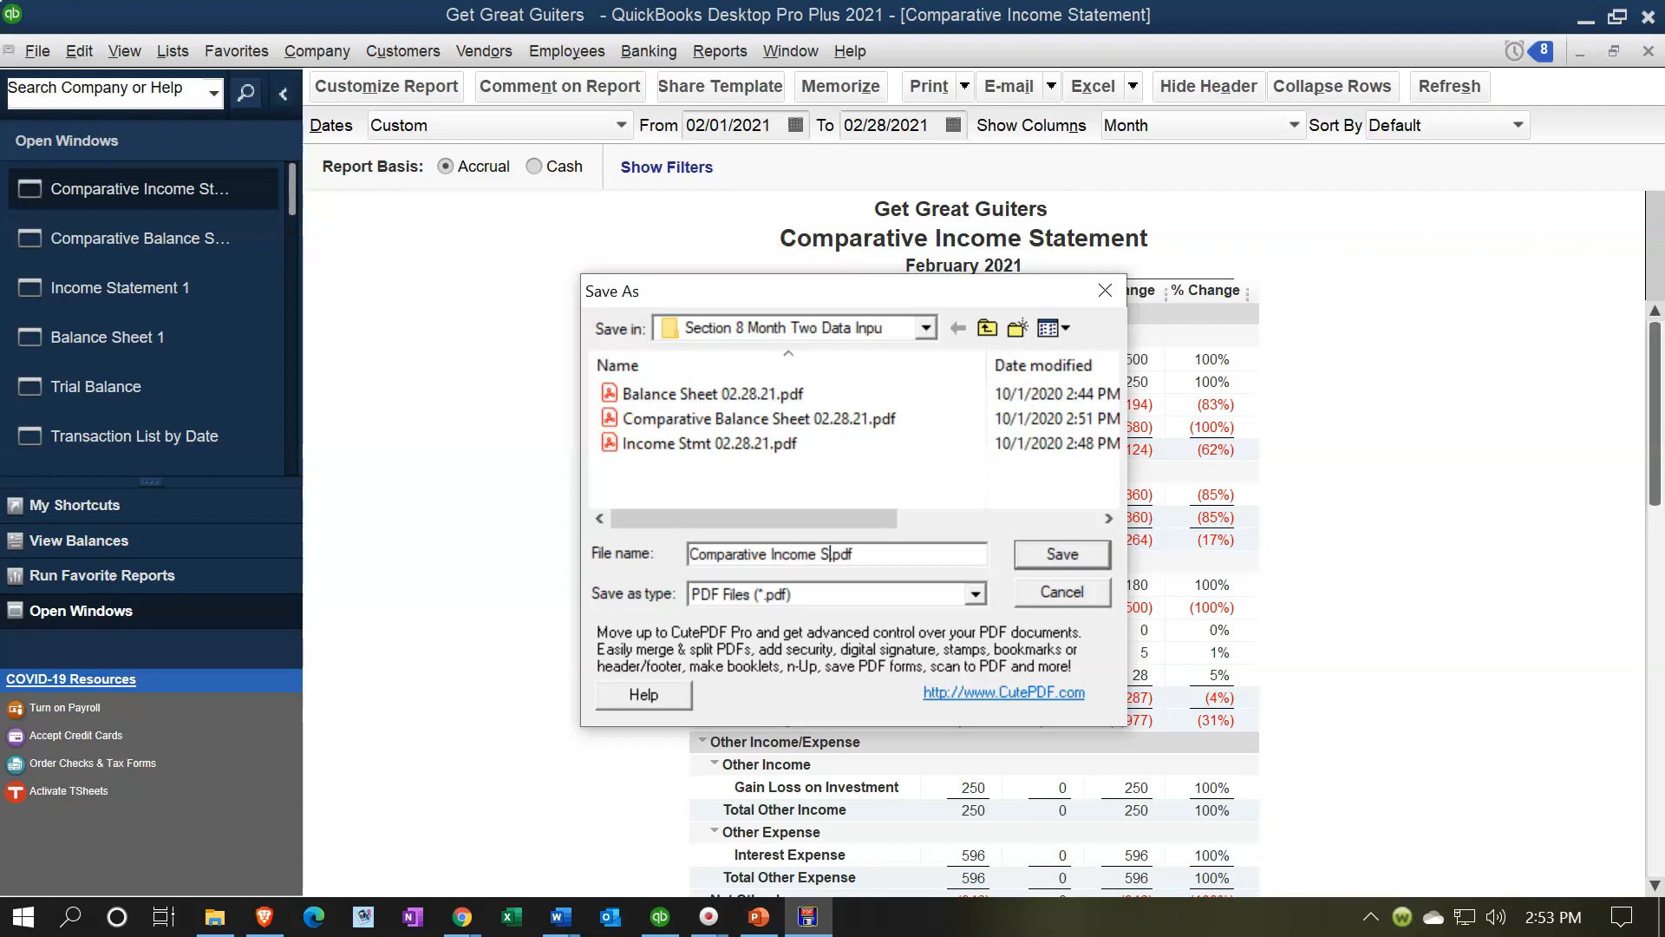
pyautogui.click(1032, 562)
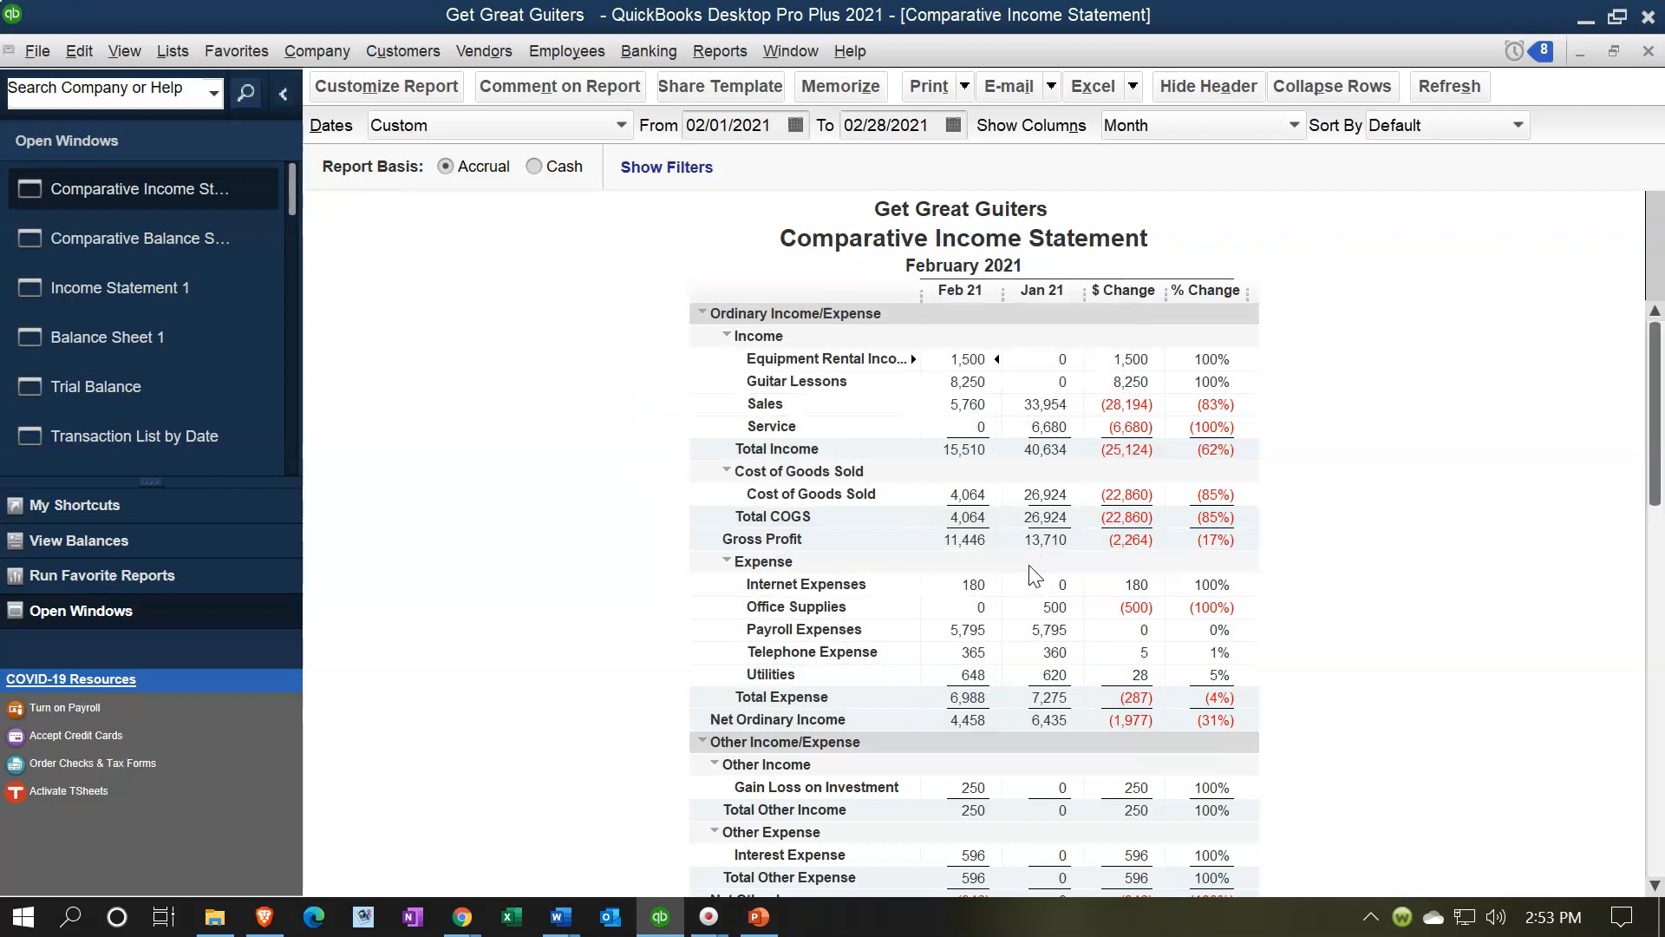
# Export the Comparative Income Statement to a new worksheet in the existing Financial Statements 02.28.21 workbook
pyautogui.click(1133, 85)
pyautogui.click(1137, 118)
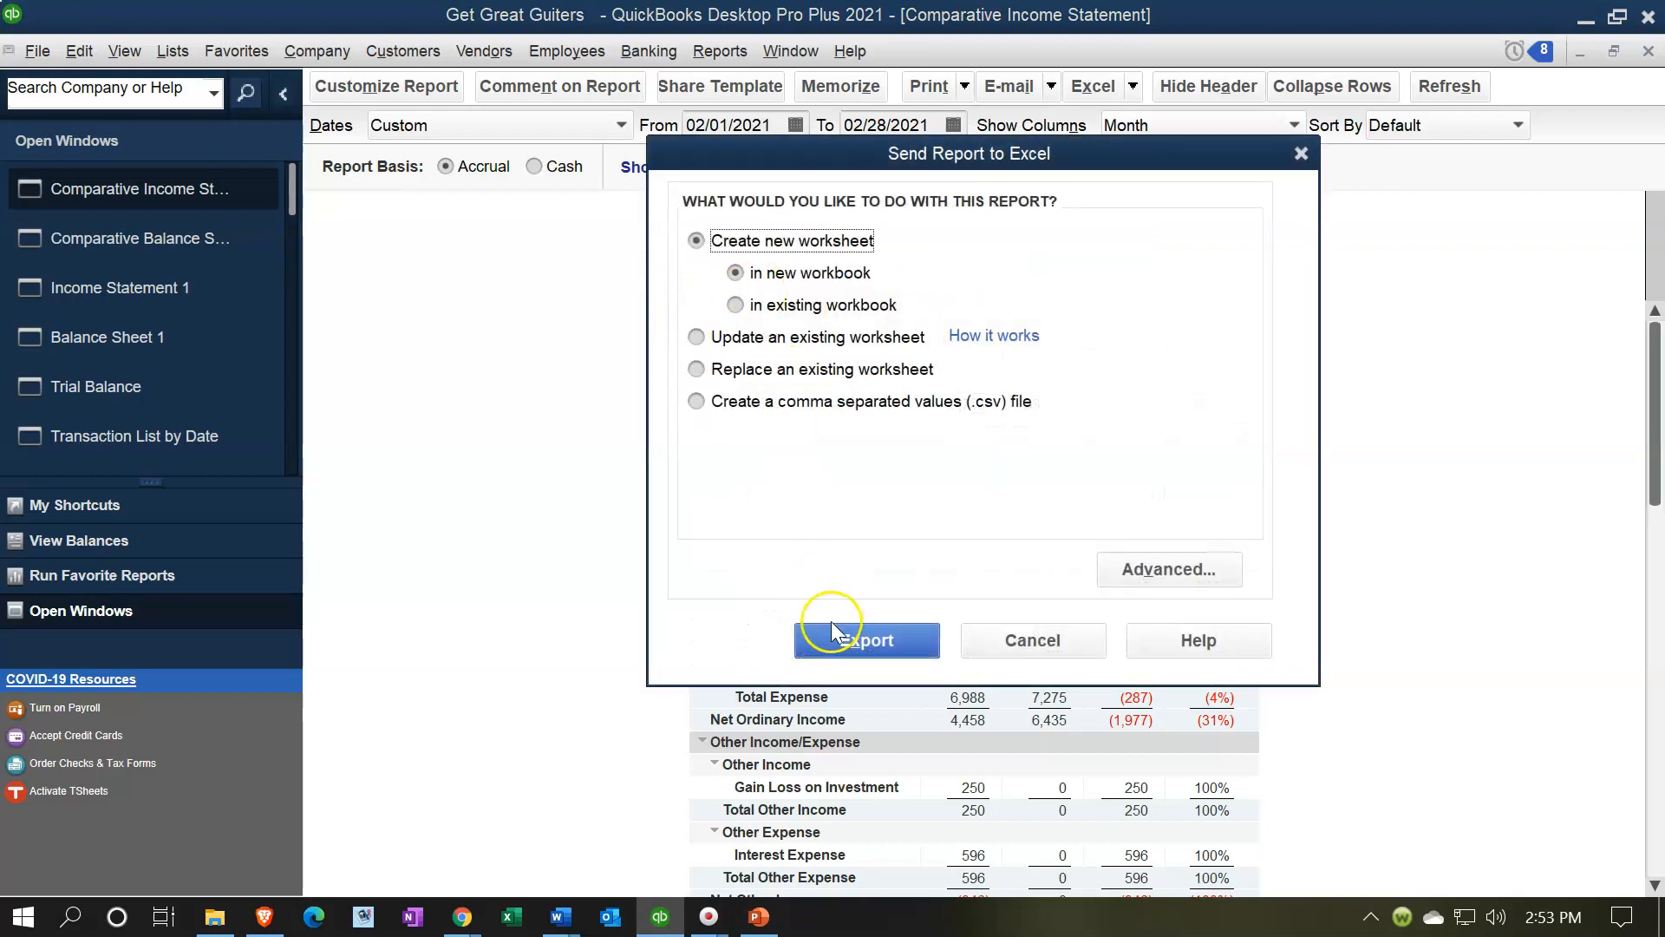
pyautogui.click(736, 303)
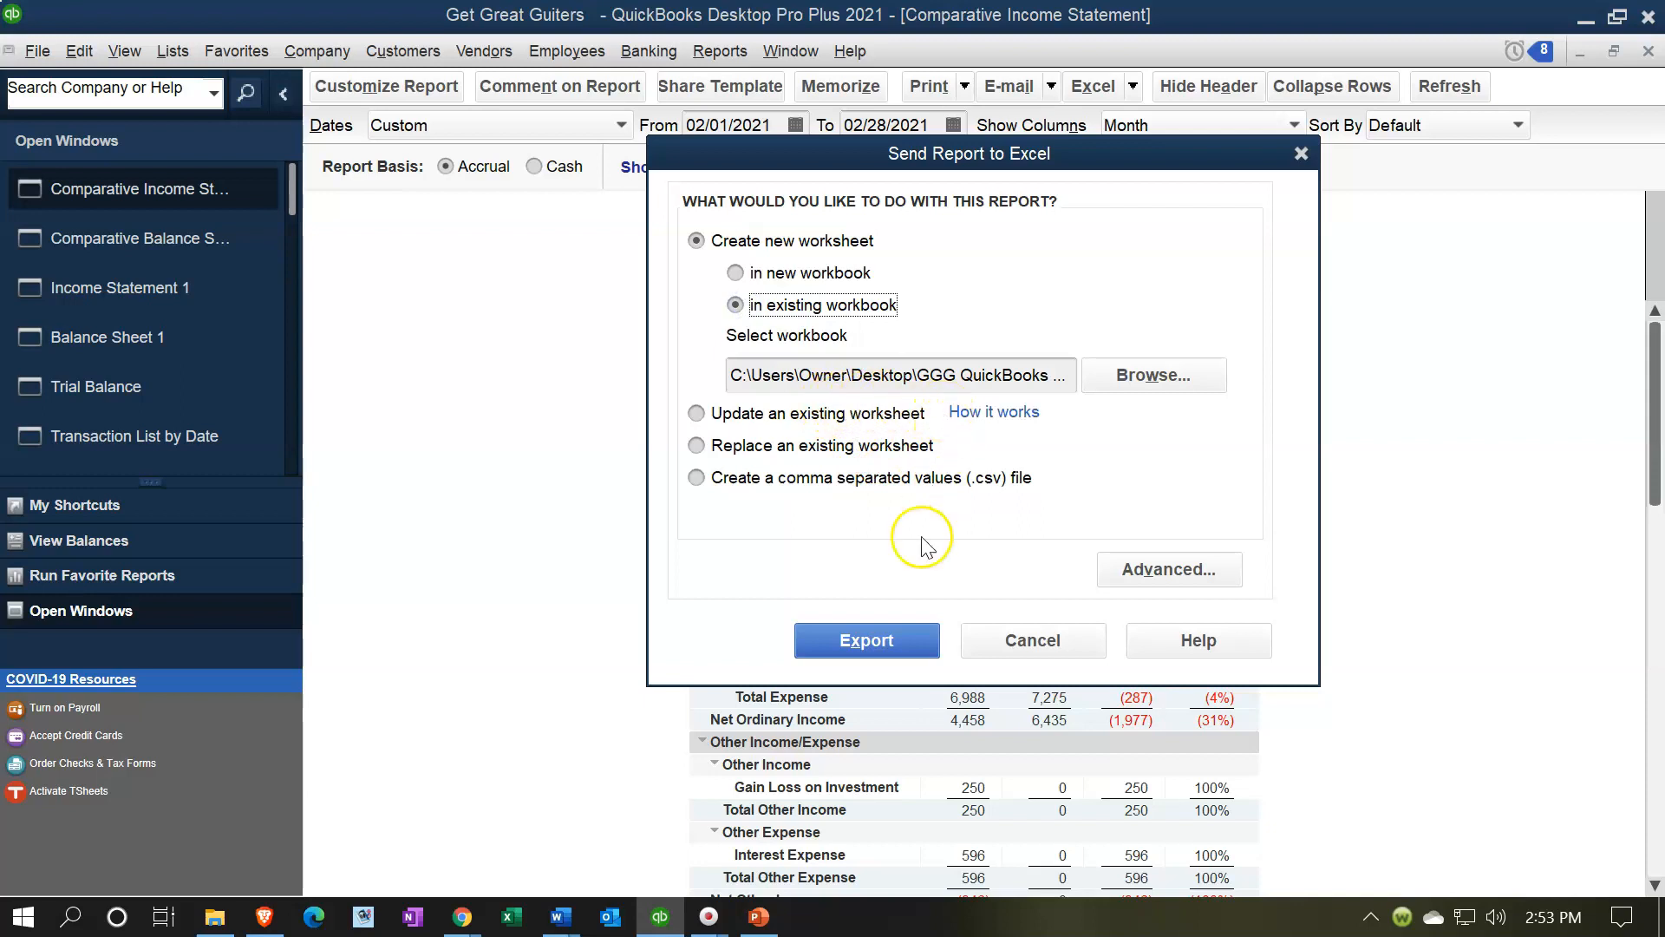
pyautogui.click(867, 642)
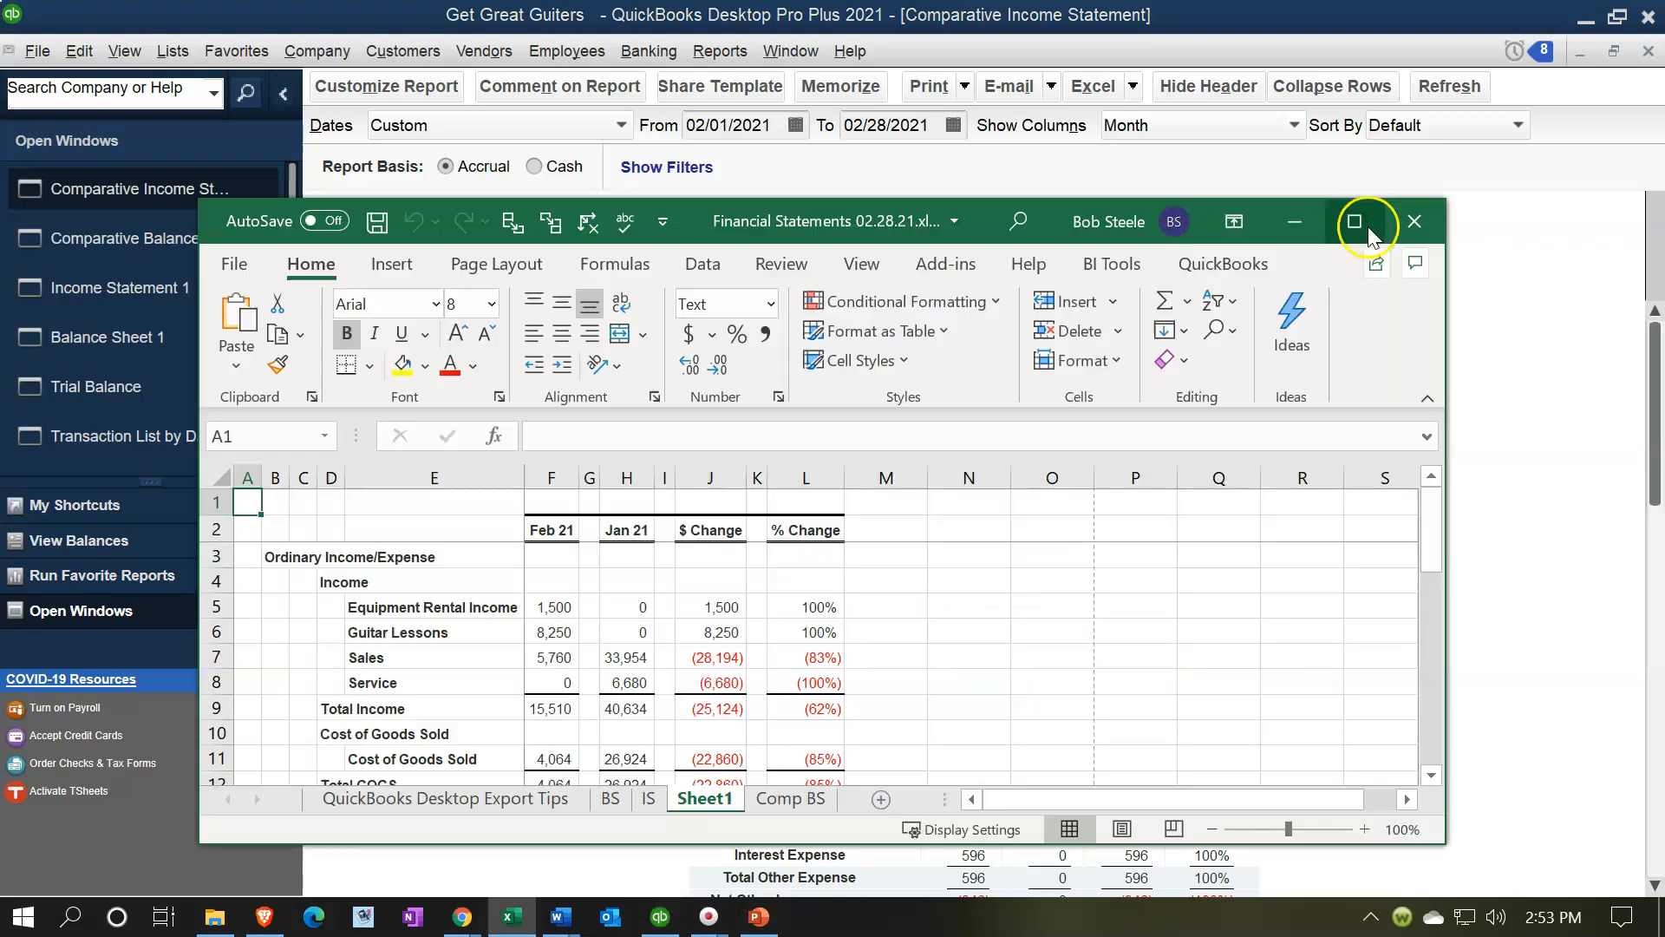
pyautogui.click(1362, 215)
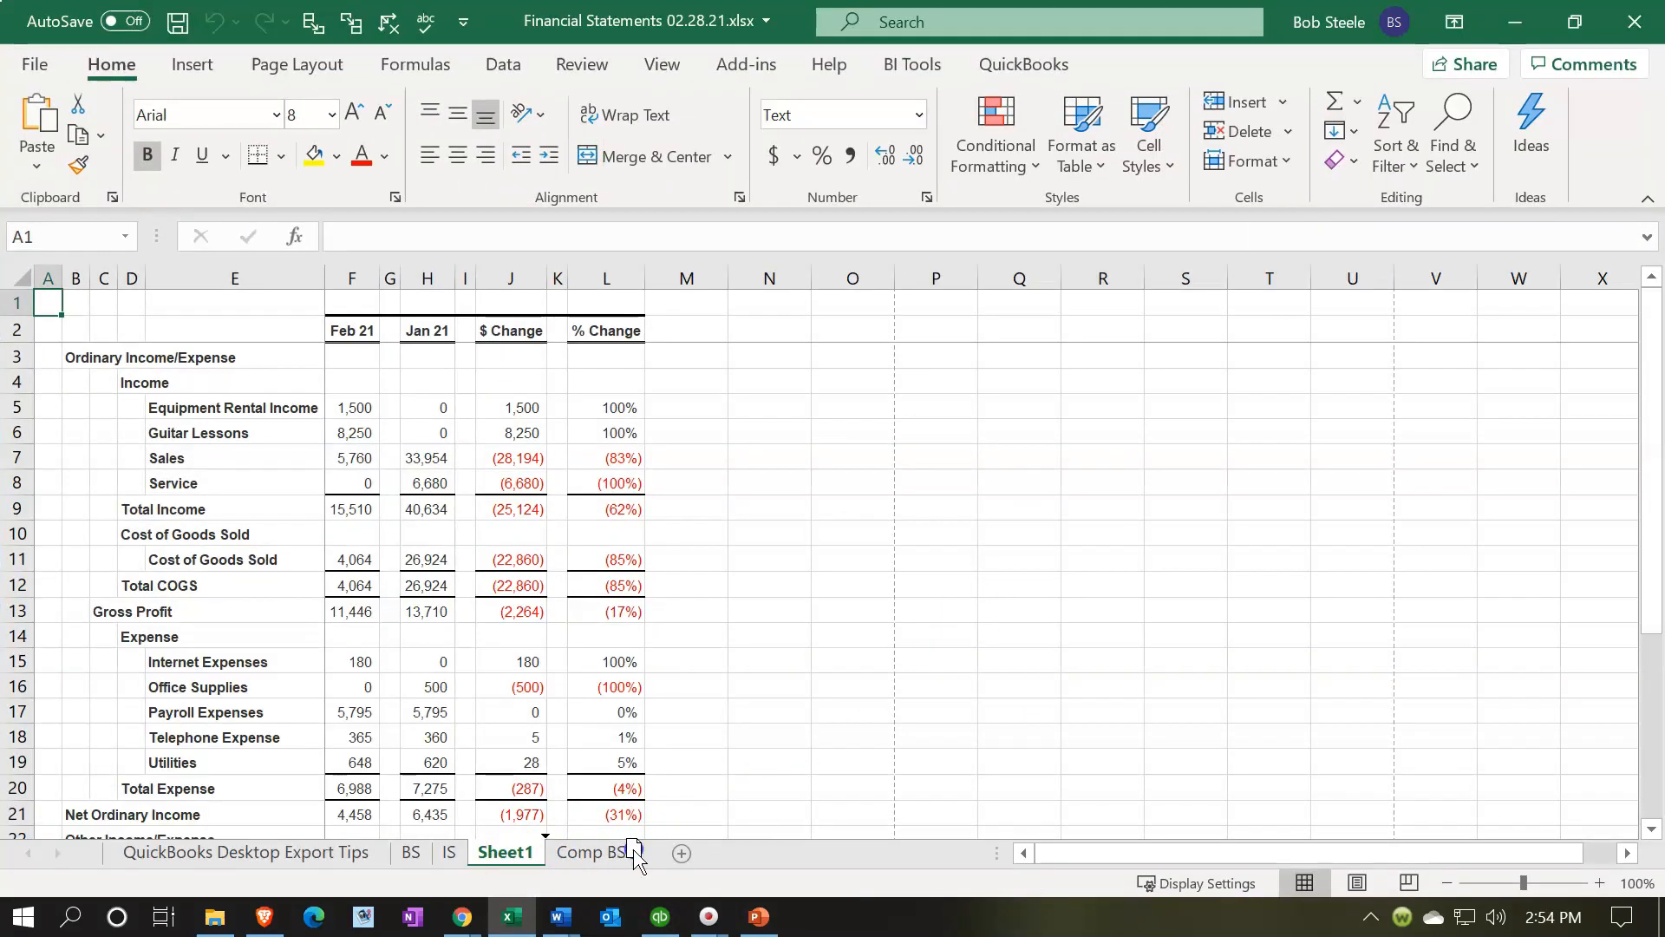
# Move Sheet1 after the Comp BS sheet and delete the QuickBooks Desktop Export Tips sheet
pyautogui.moveTo(647, 841); pyautogui.dragTo(648, 844)
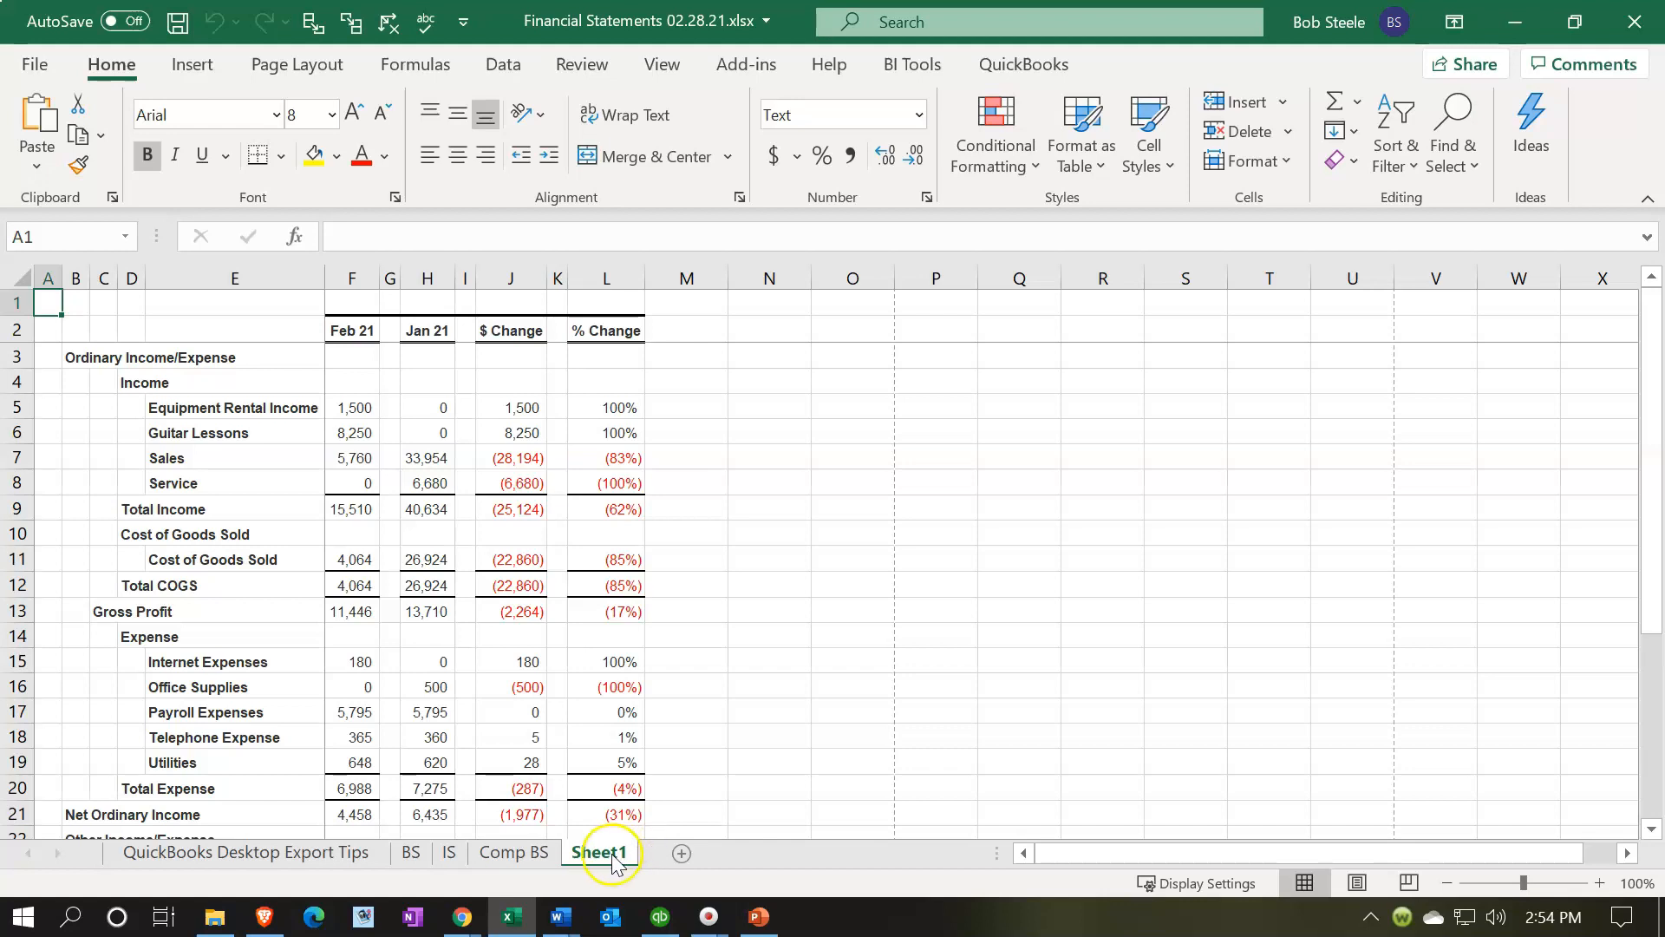
pyautogui.click(344, 854)
pyautogui.rightClick(345, 854)
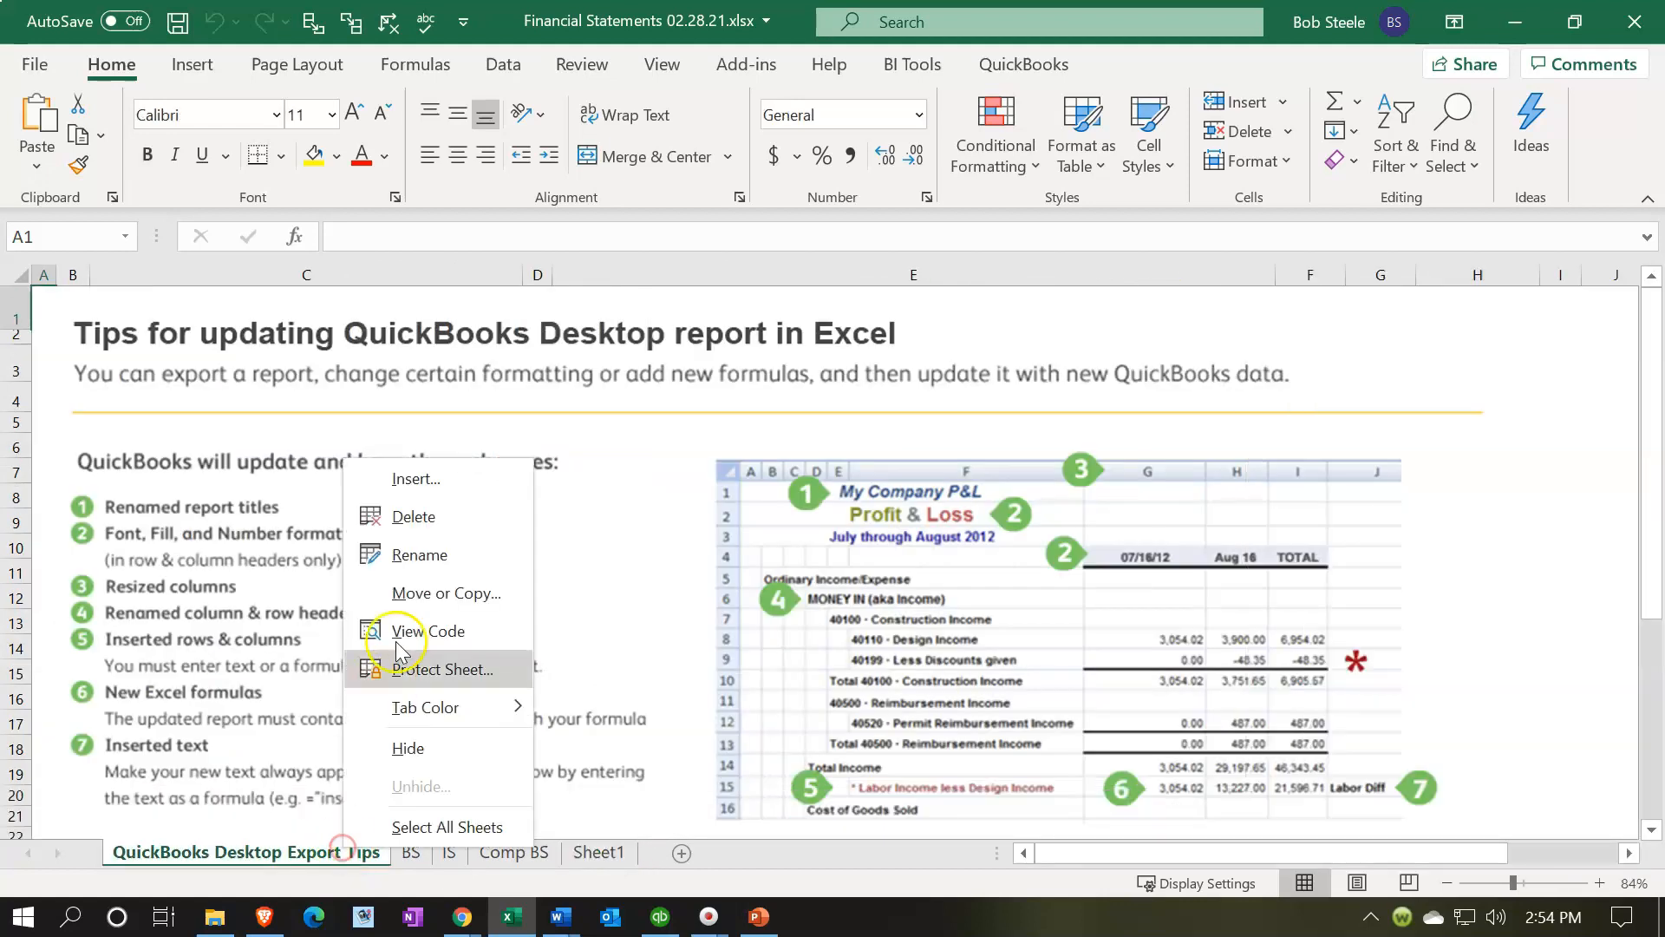
pyautogui.click(408, 517)
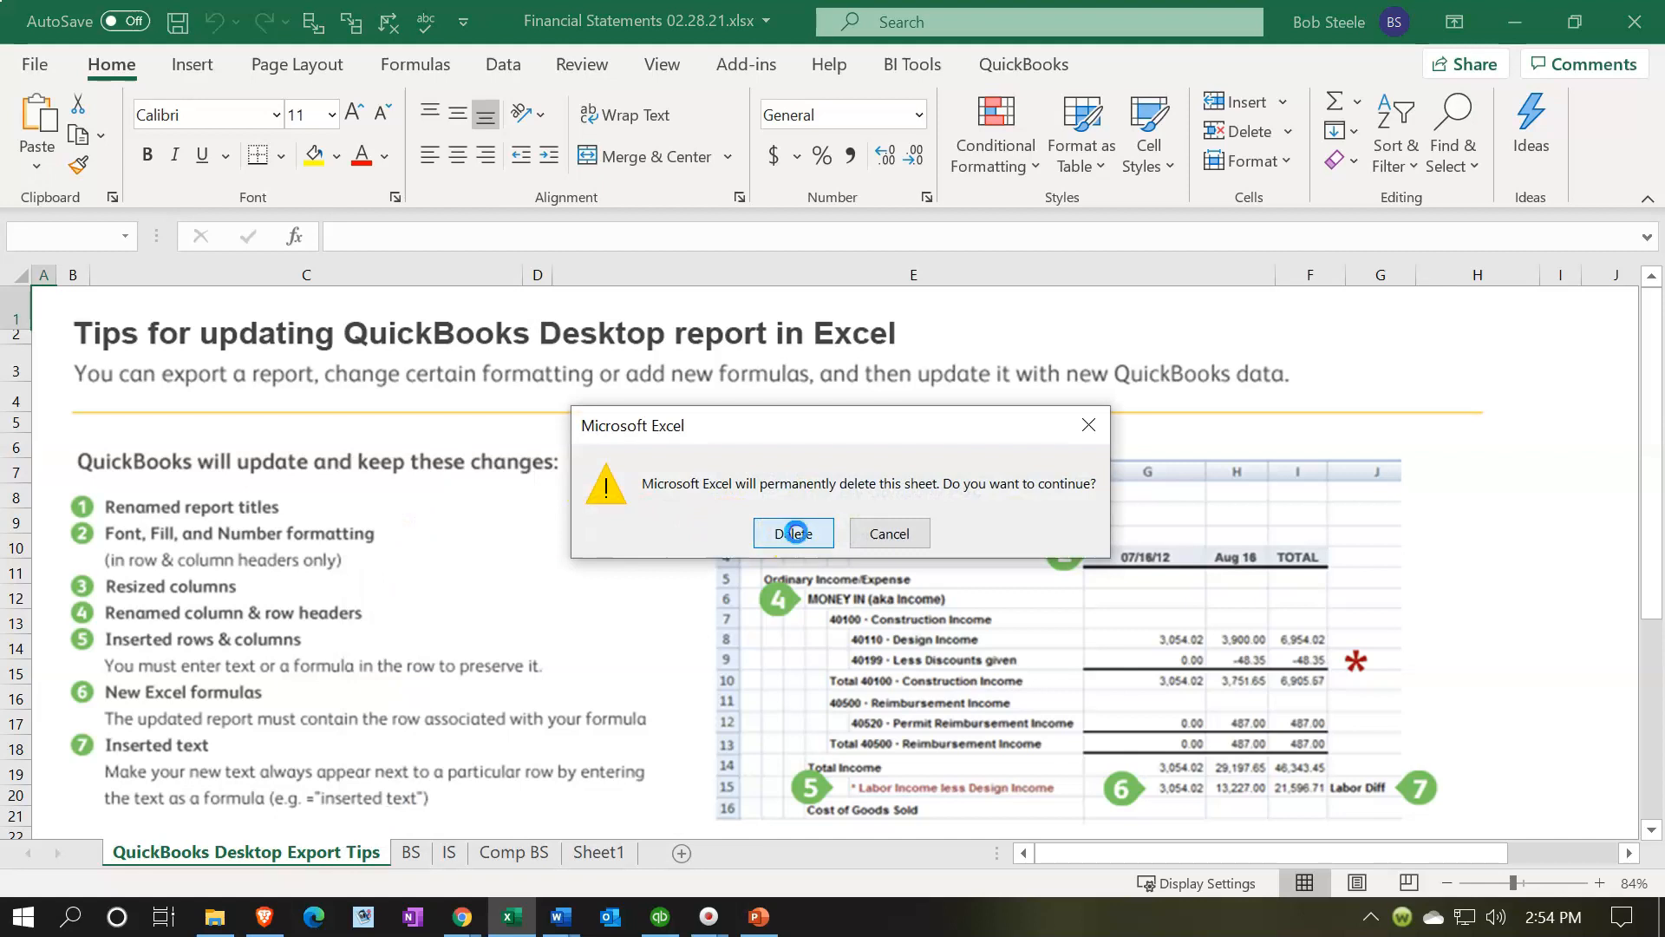
pyautogui.click(793, 533)
# Rename Sheet1, holding the comparative income statement, as Comp IS
pyautogui.click(314, 853)
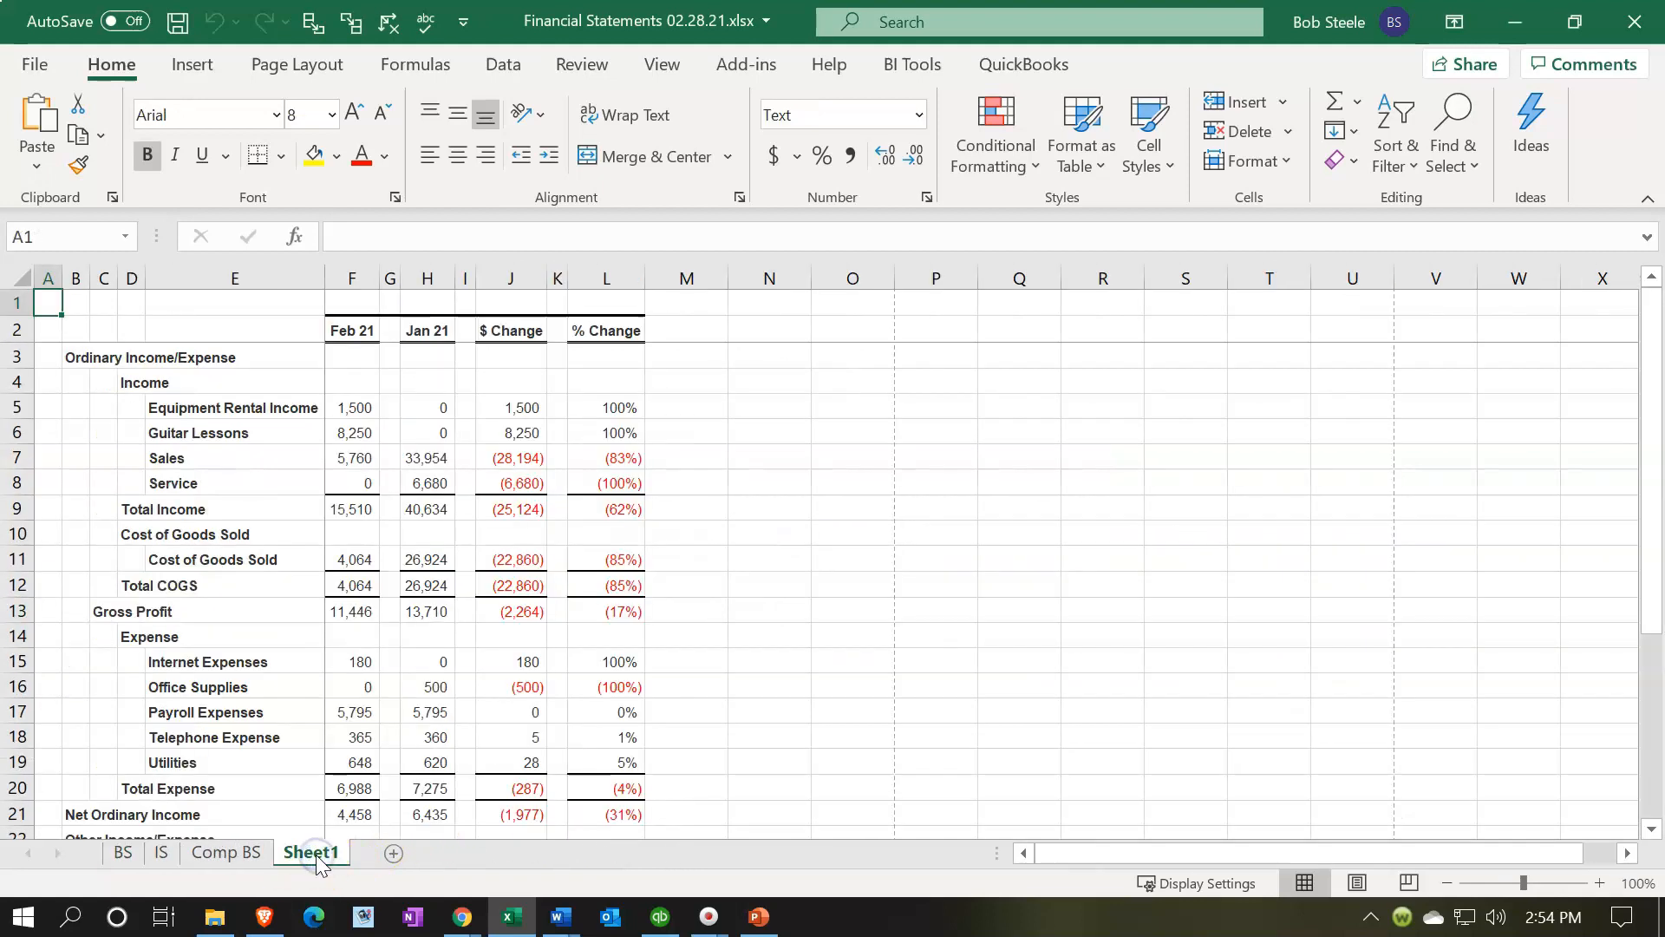
pyautogui.doubleClick(315, 854)
pyautogui.write('Comp IS')
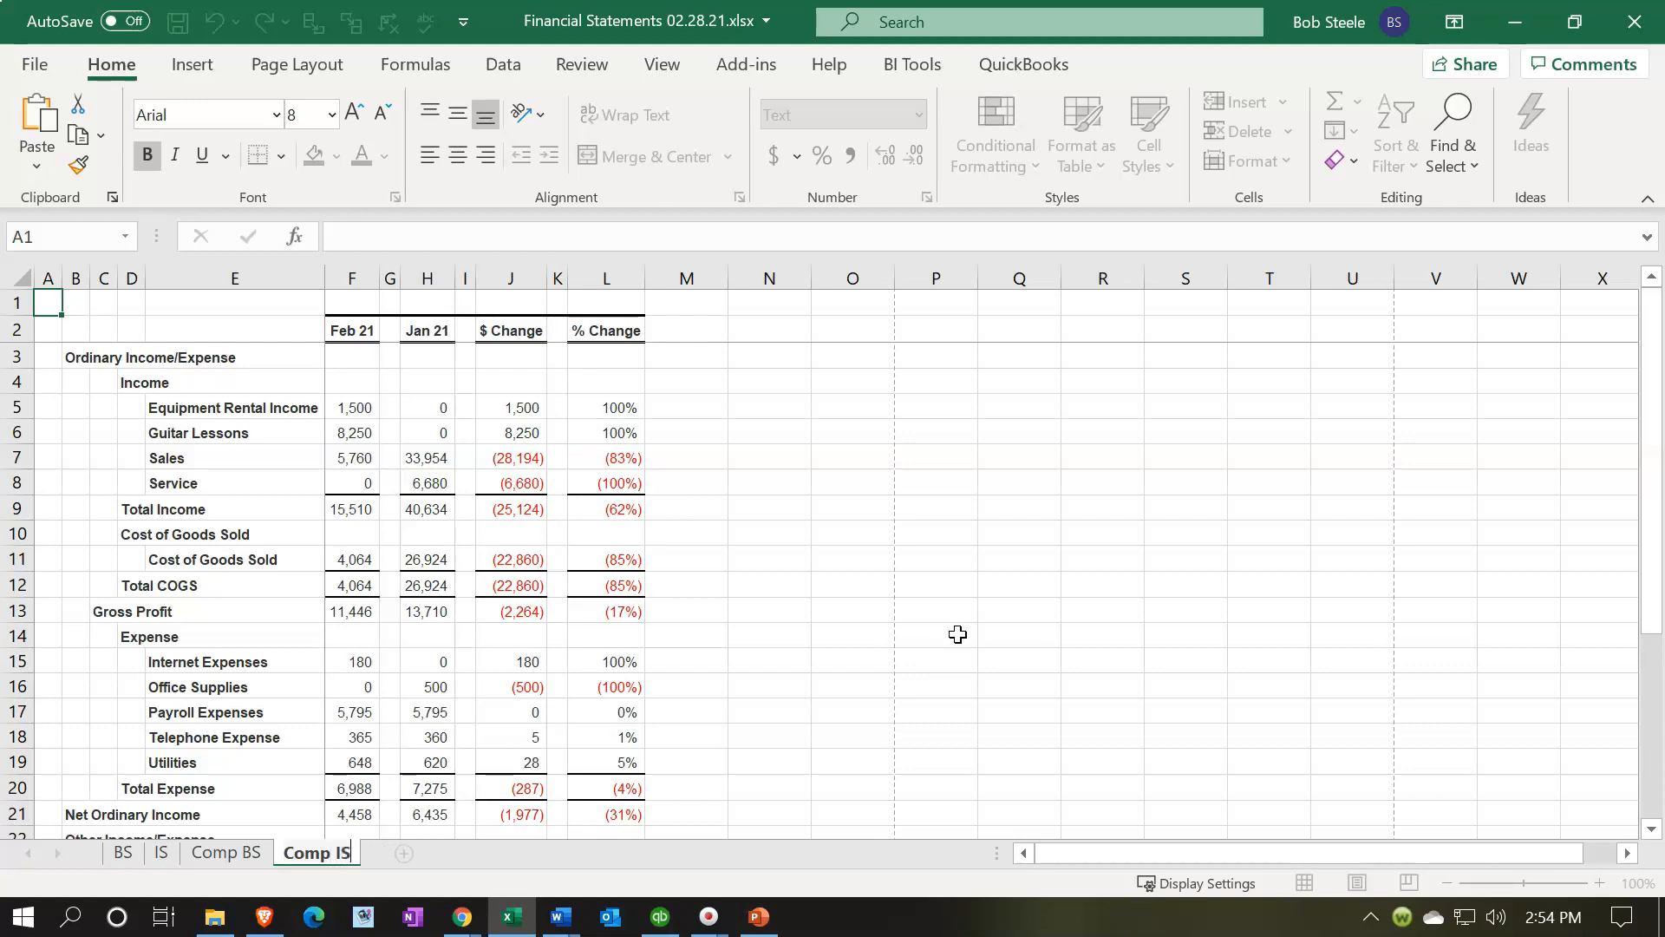
pyautogui.click(958, 634)
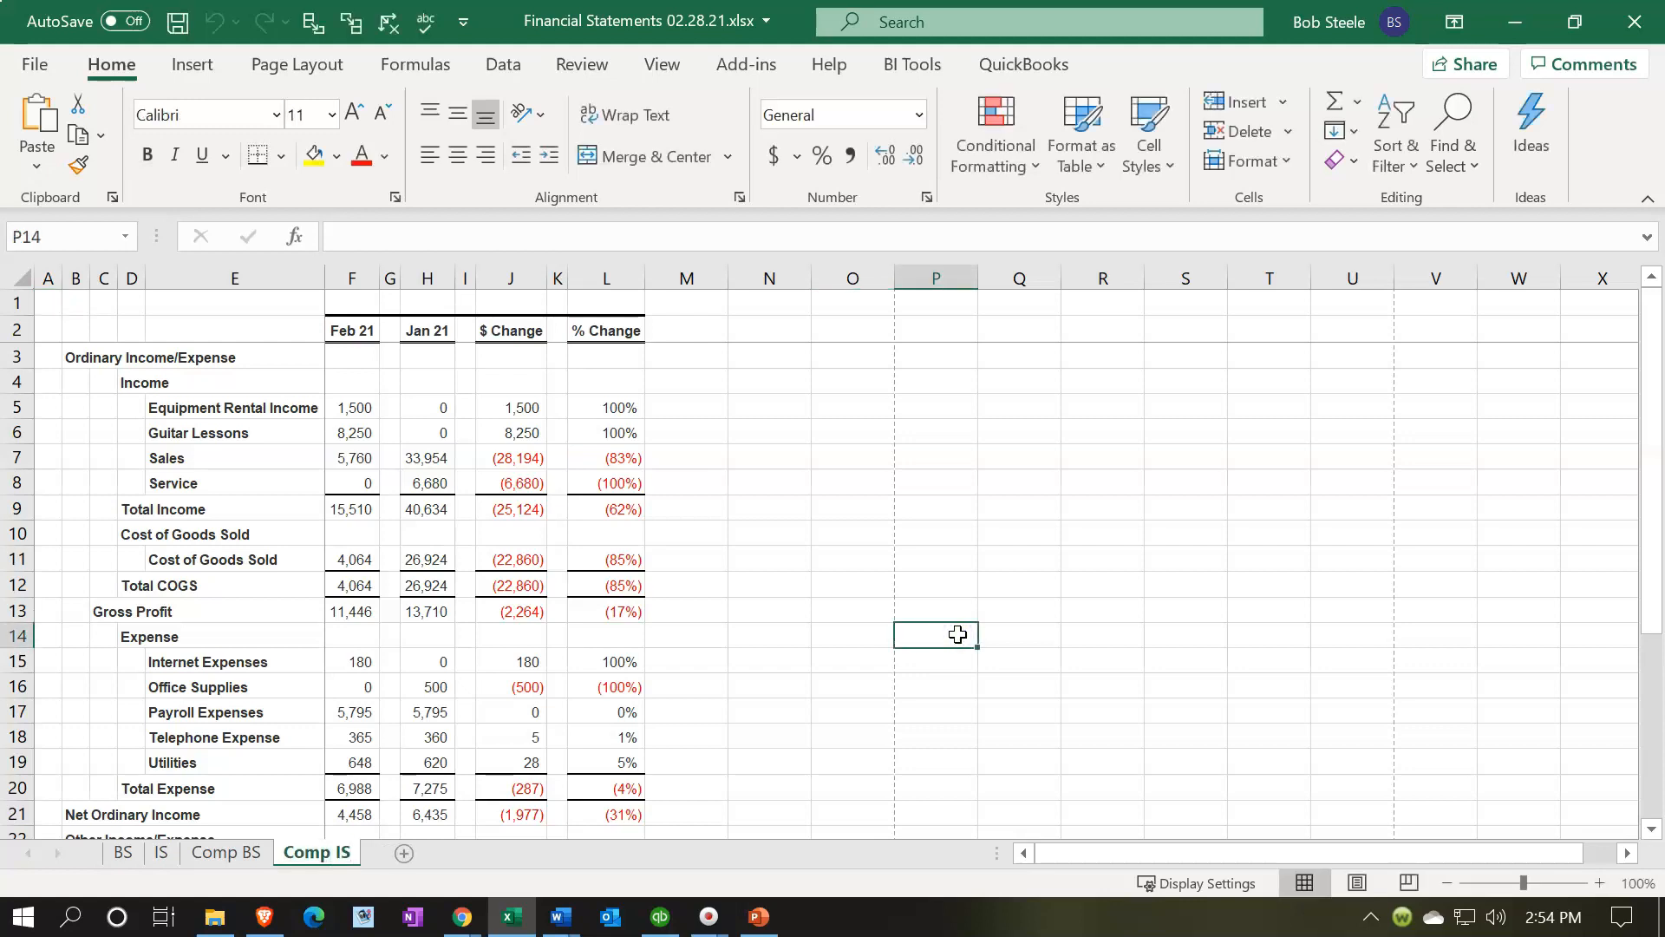
# Unfreeze the Comp IS sheet's panes by switching to Page Layout view, remove the split, and return to Normal view
pyautogui.click(1358, 884)
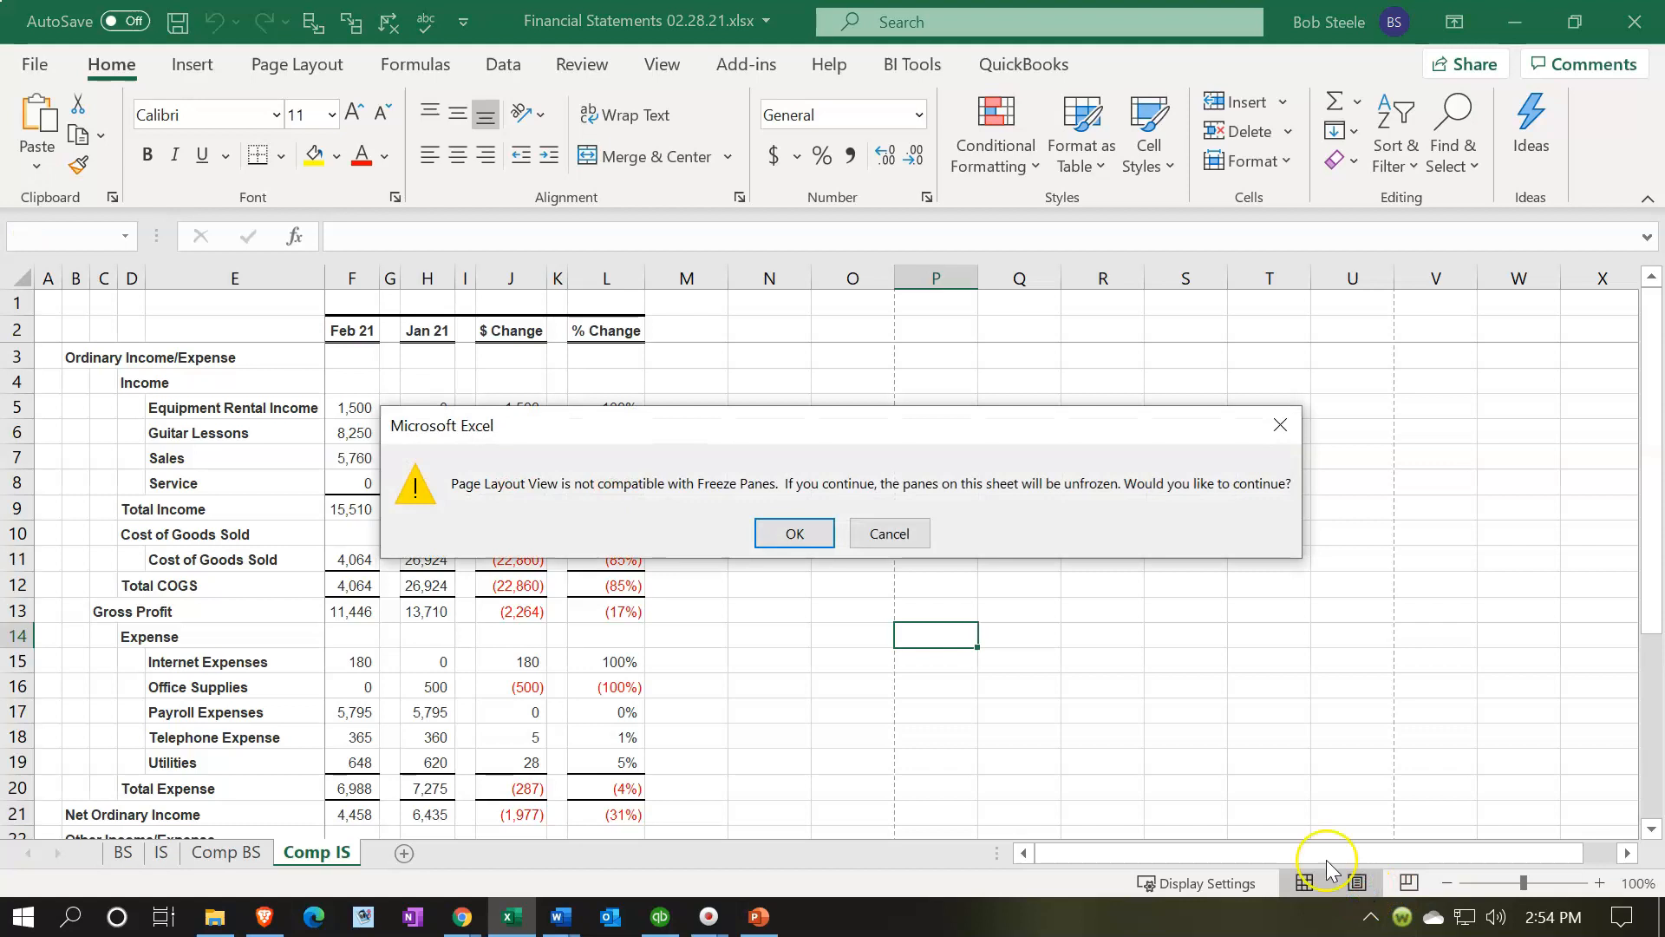
pyautogui.click(794, 533)
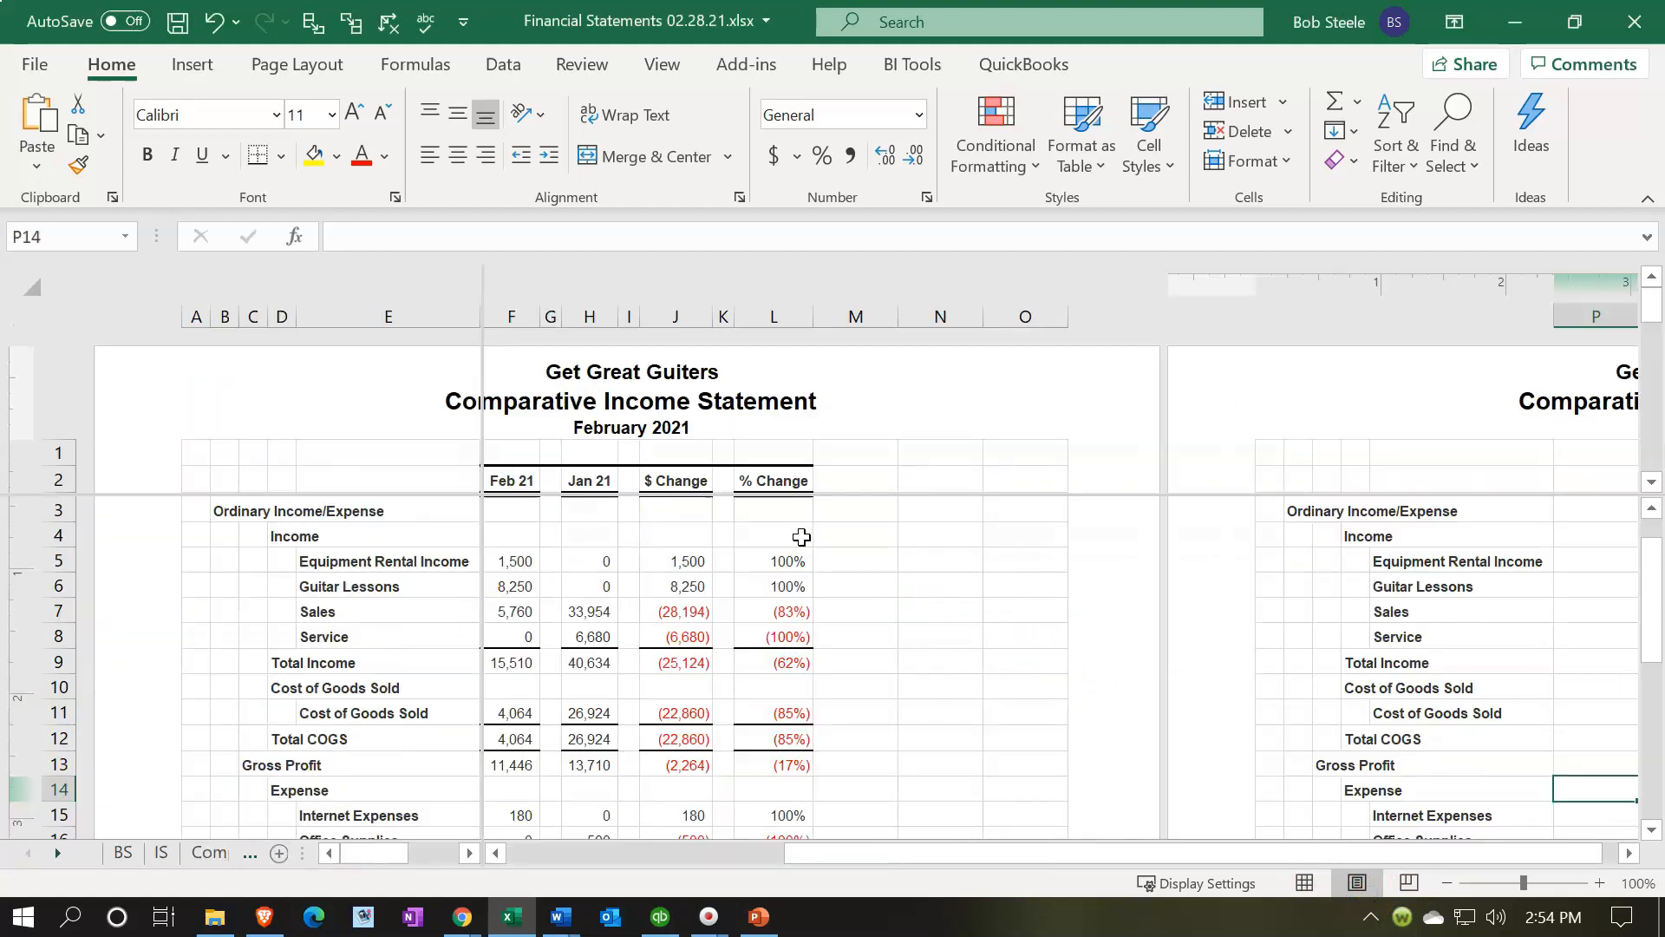
pyautogui.click(663, 66)
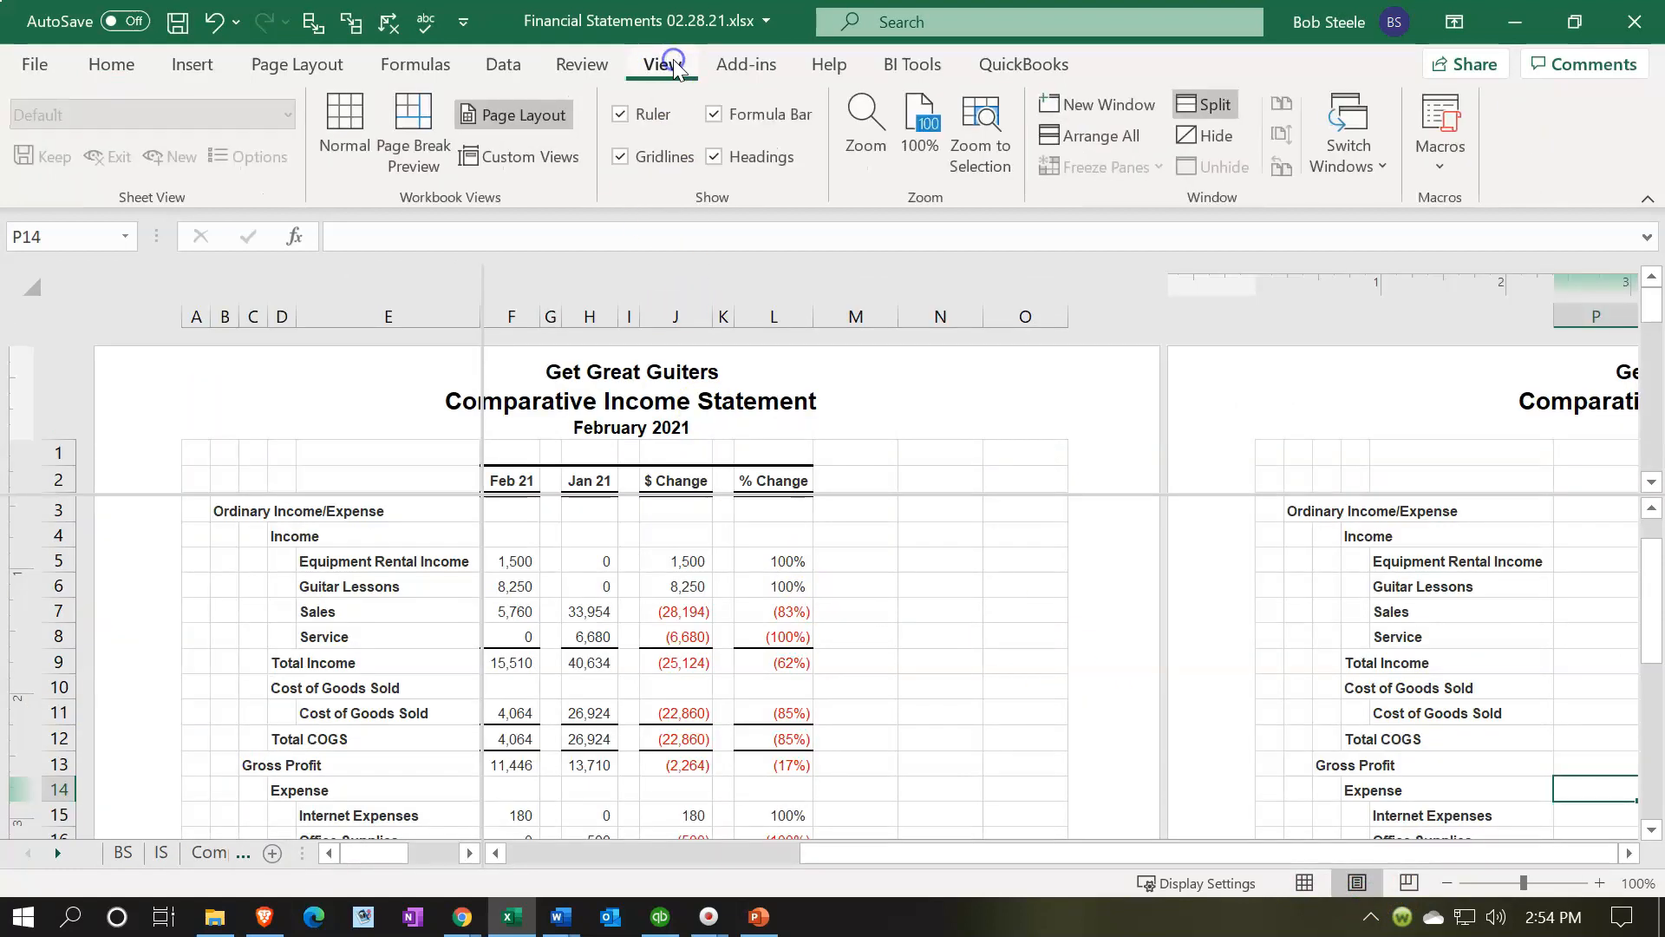
pyautogui.click(1188, 106)
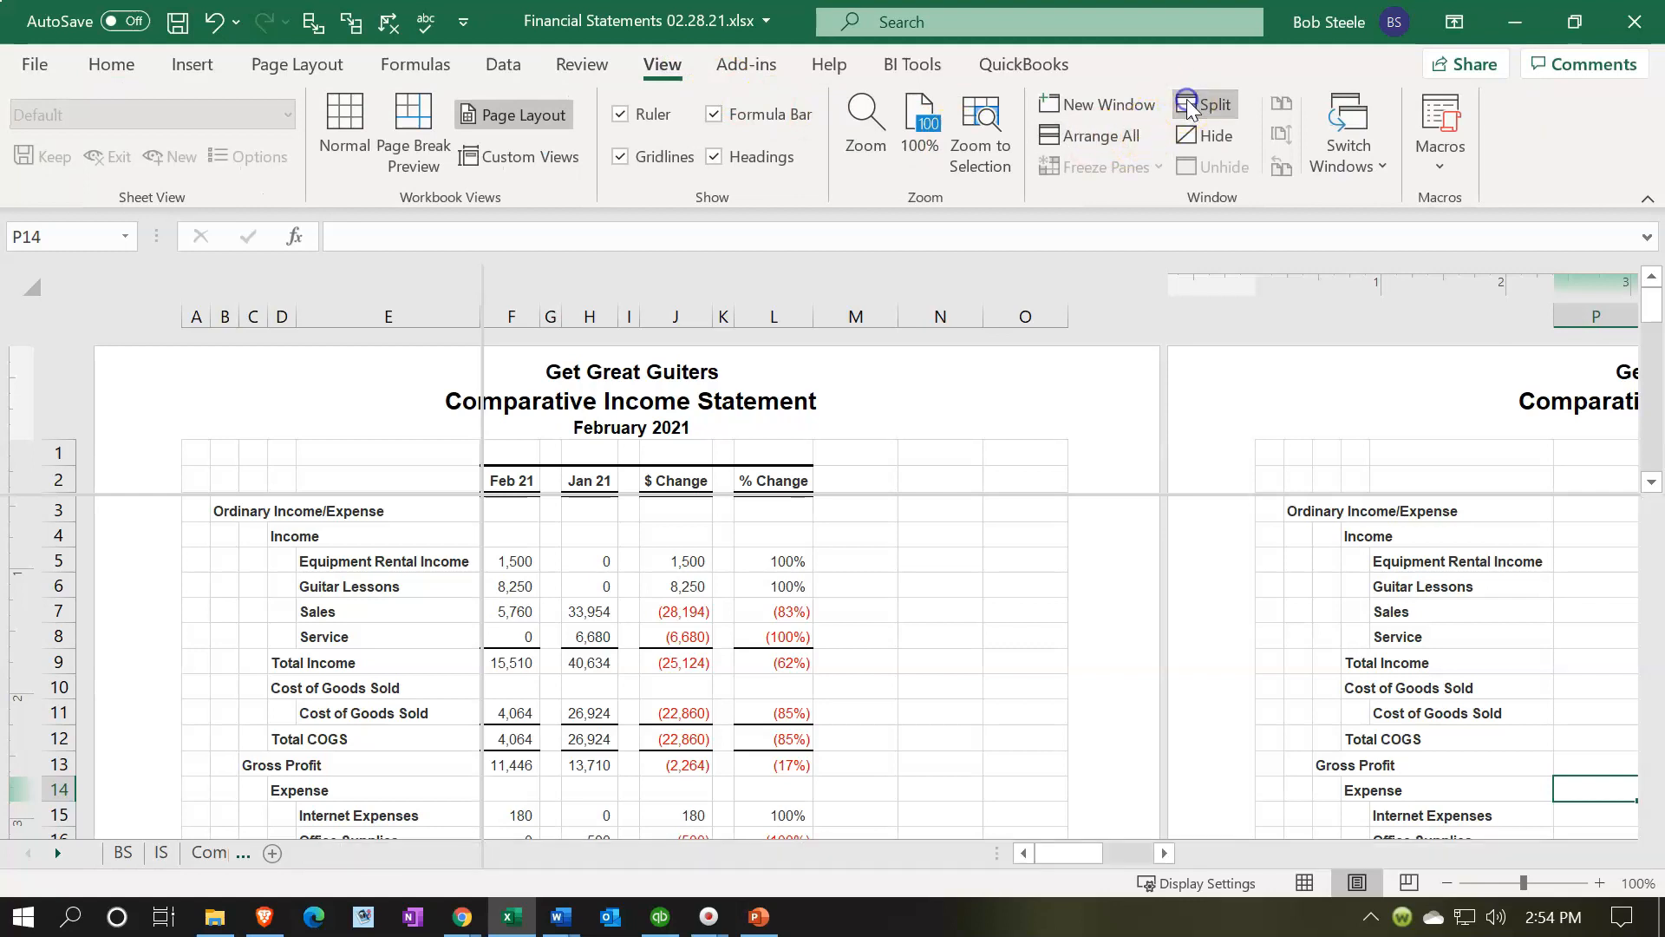
pyautogui.click(1305, 882)
pyautogui.click(807, 669)
pyautogui.scroll(-5, 805, 670)
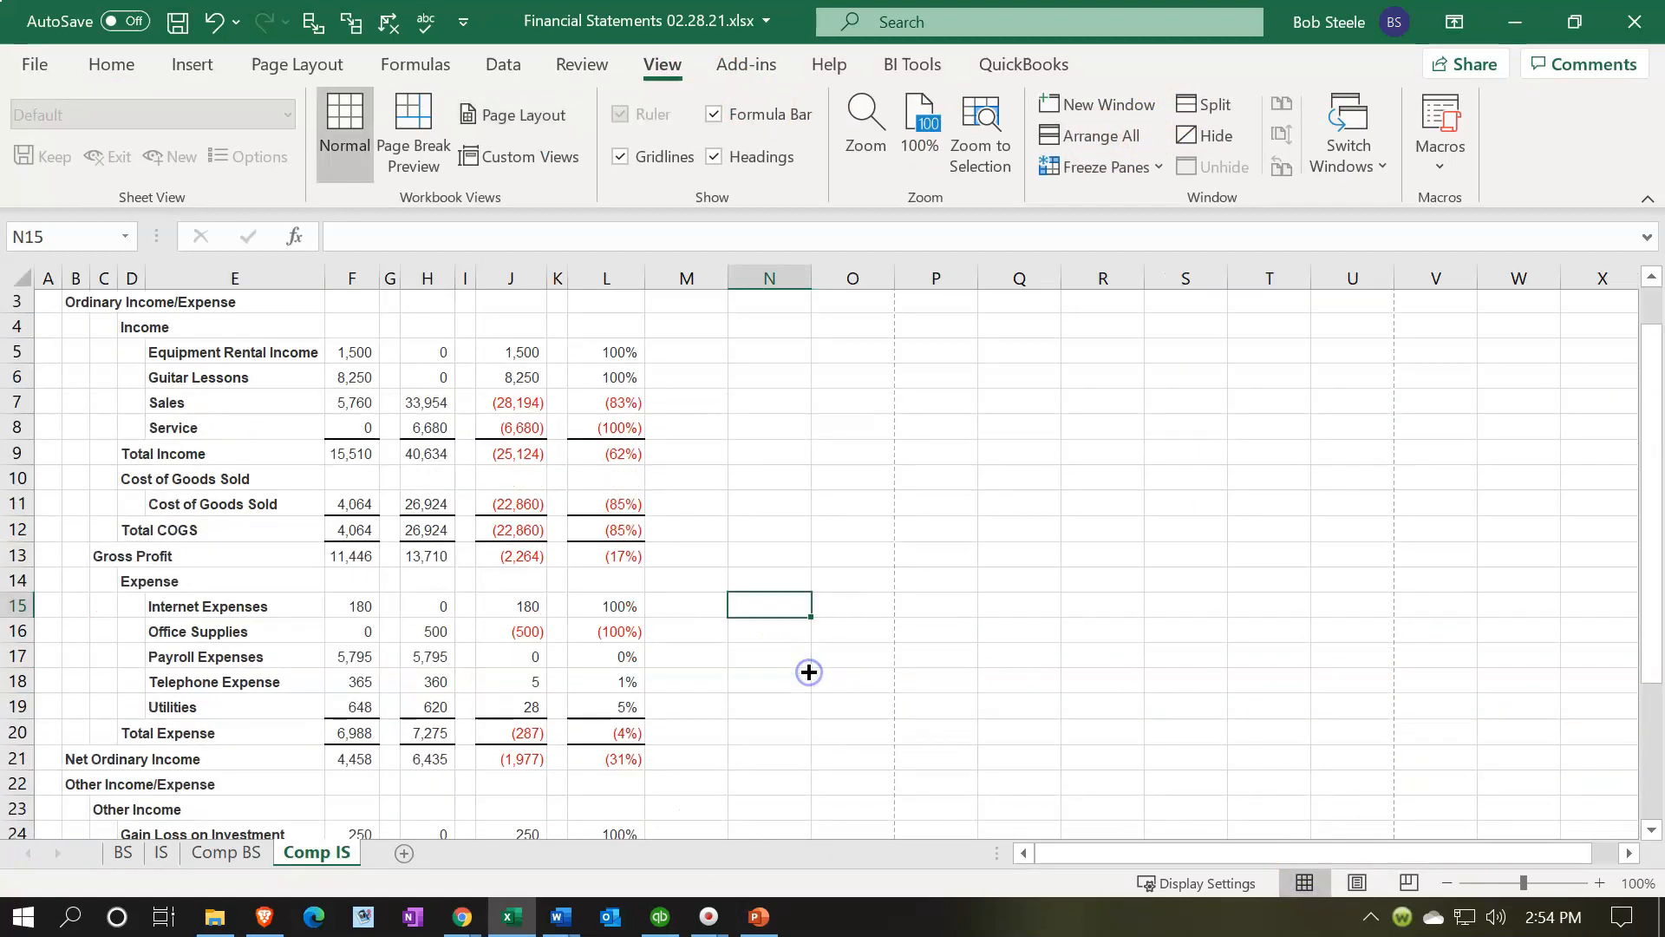
pyautogui.scroll(5, 804, 670)
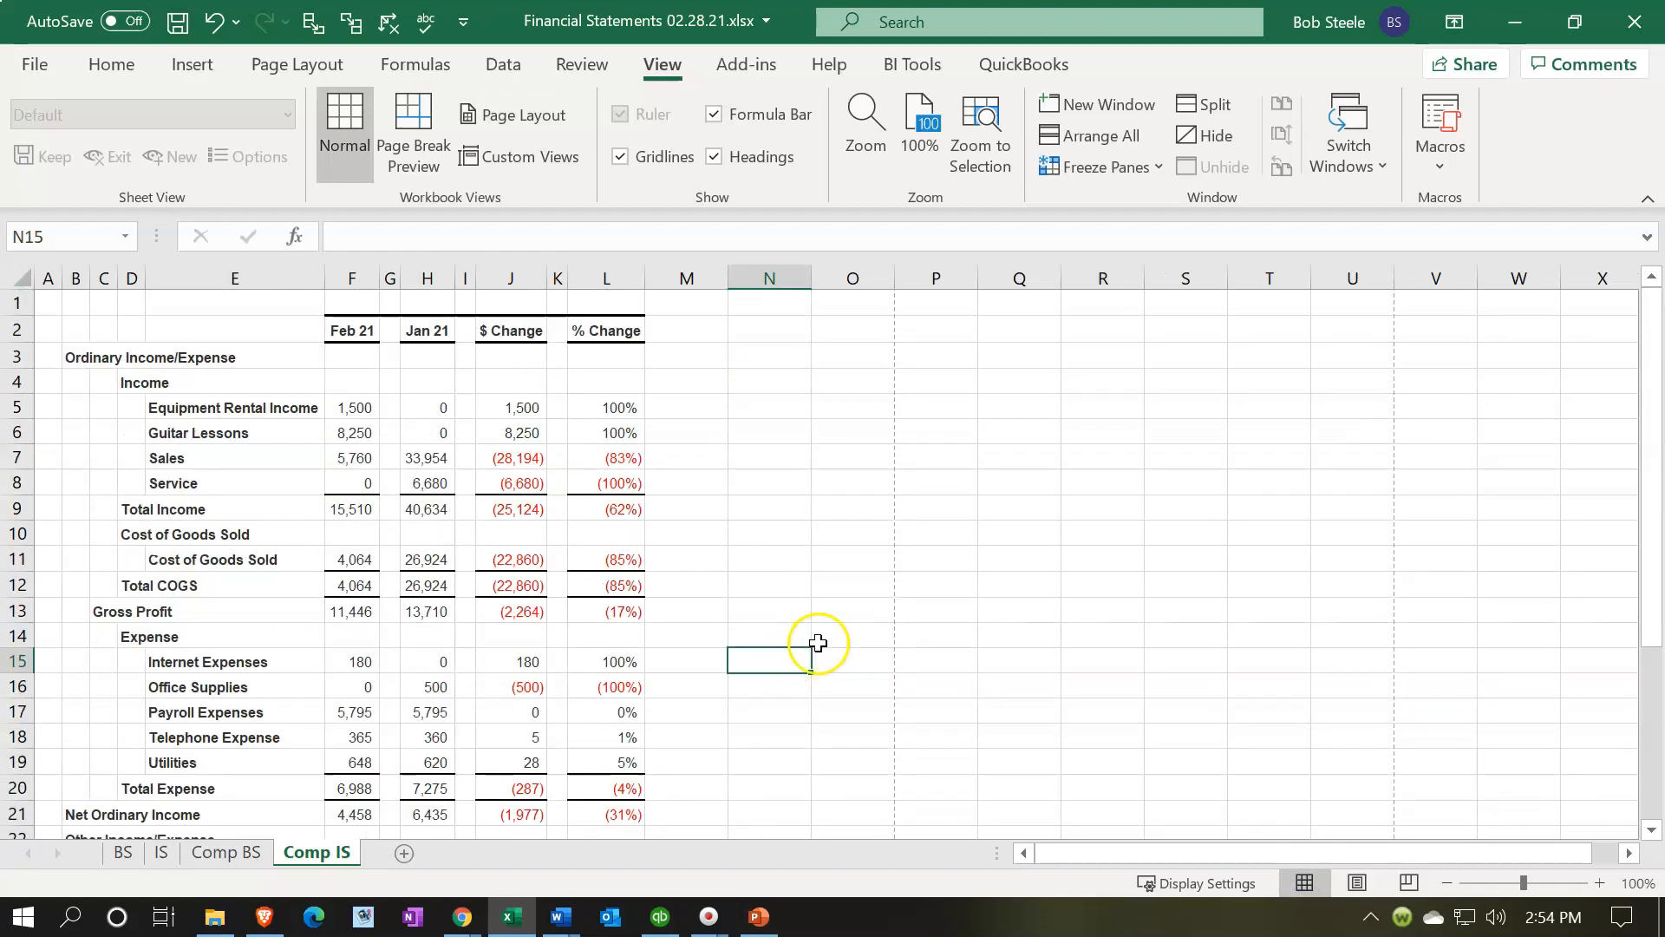
# Close the Financial Statements 02.28.21 workbook, saving the changes as a macro-free workbook
pyautogui.click(1635, 22)
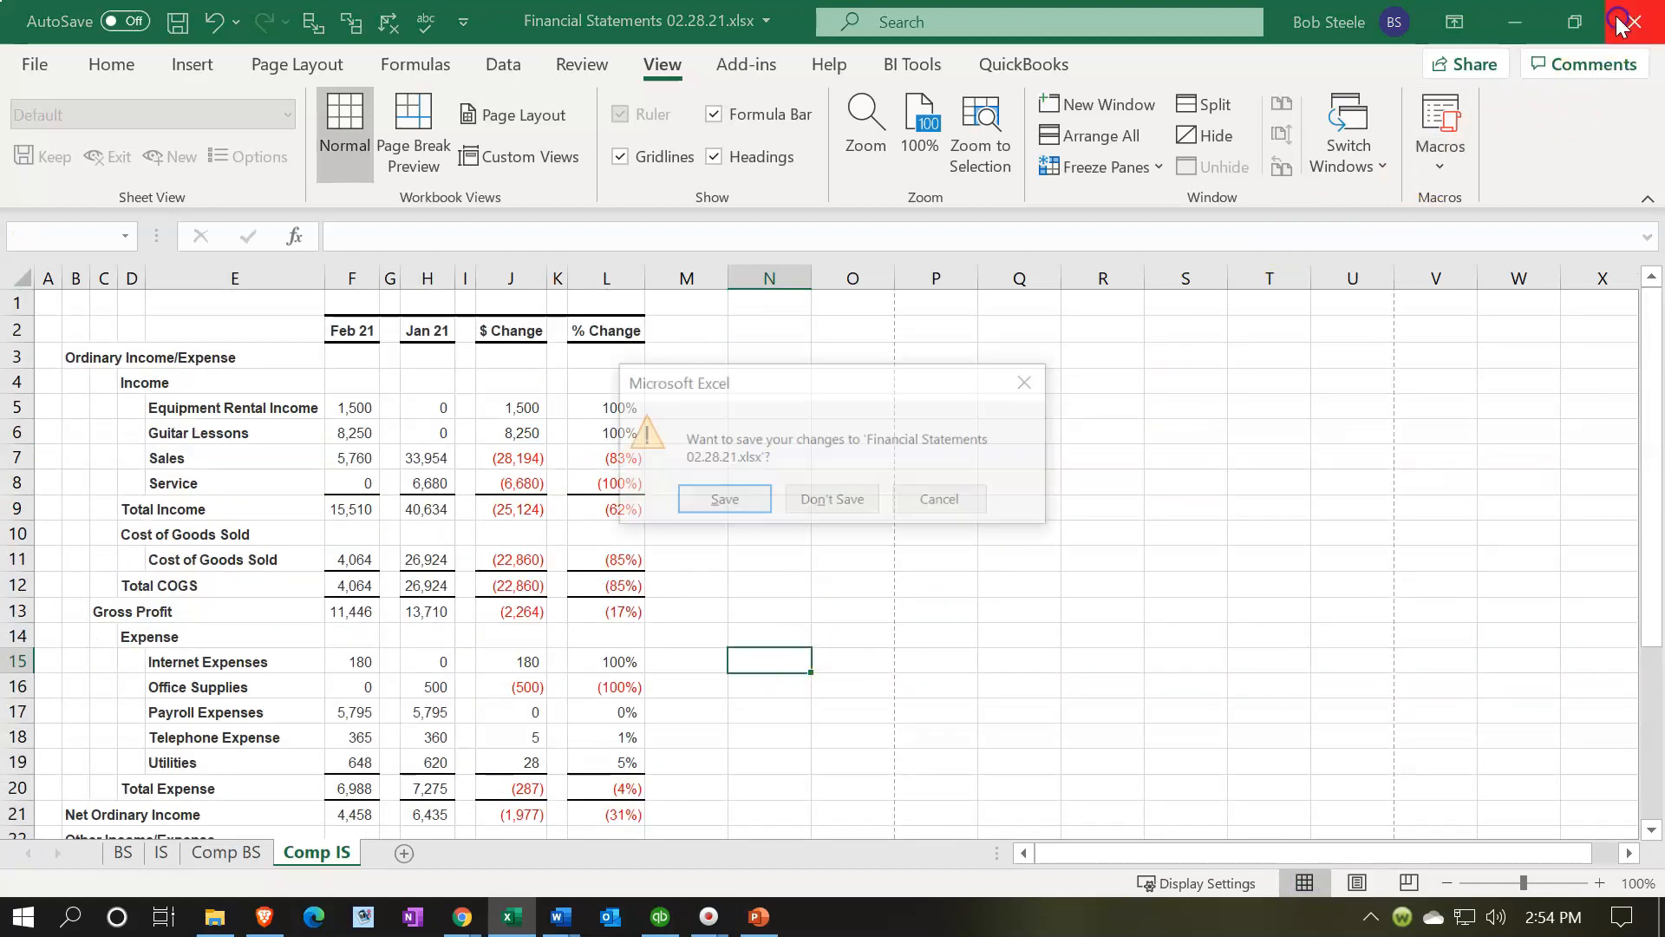
pyautogui.click(736, 510)
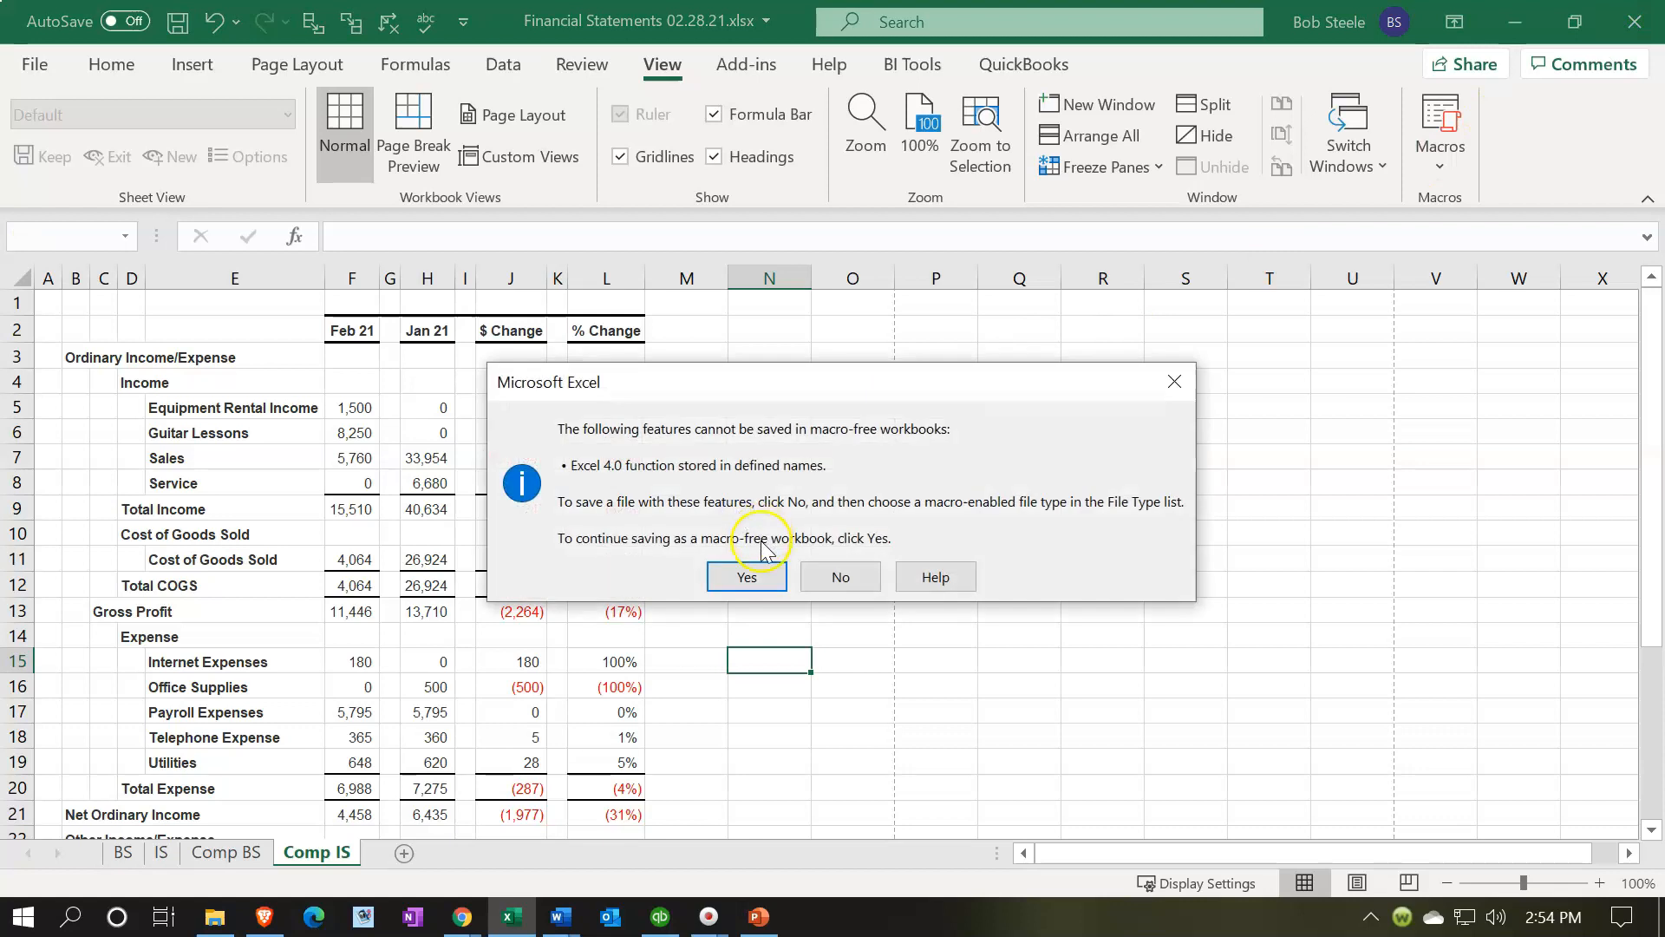
pyautogui.click(753, 575)
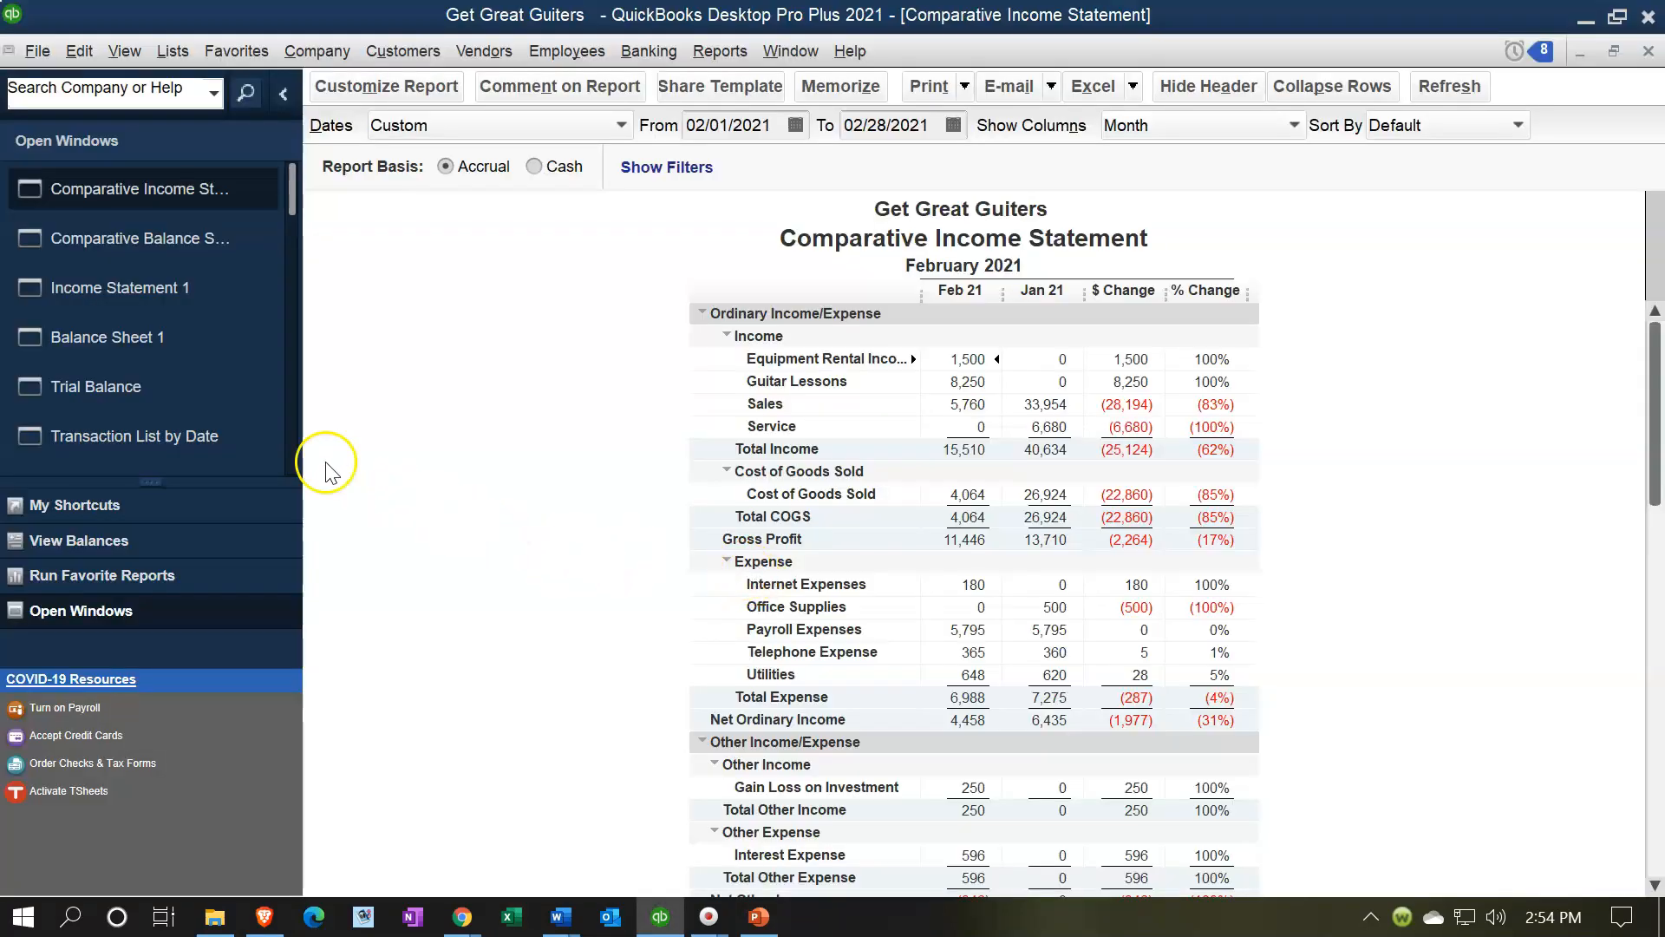
# Print QuickBooks' Trial Balance report through CutePDF Writer as Trial Balance 02.28.21.pdf in the Section 8 Month Two Data Inpu folder
pyautogui.click(129, 378)
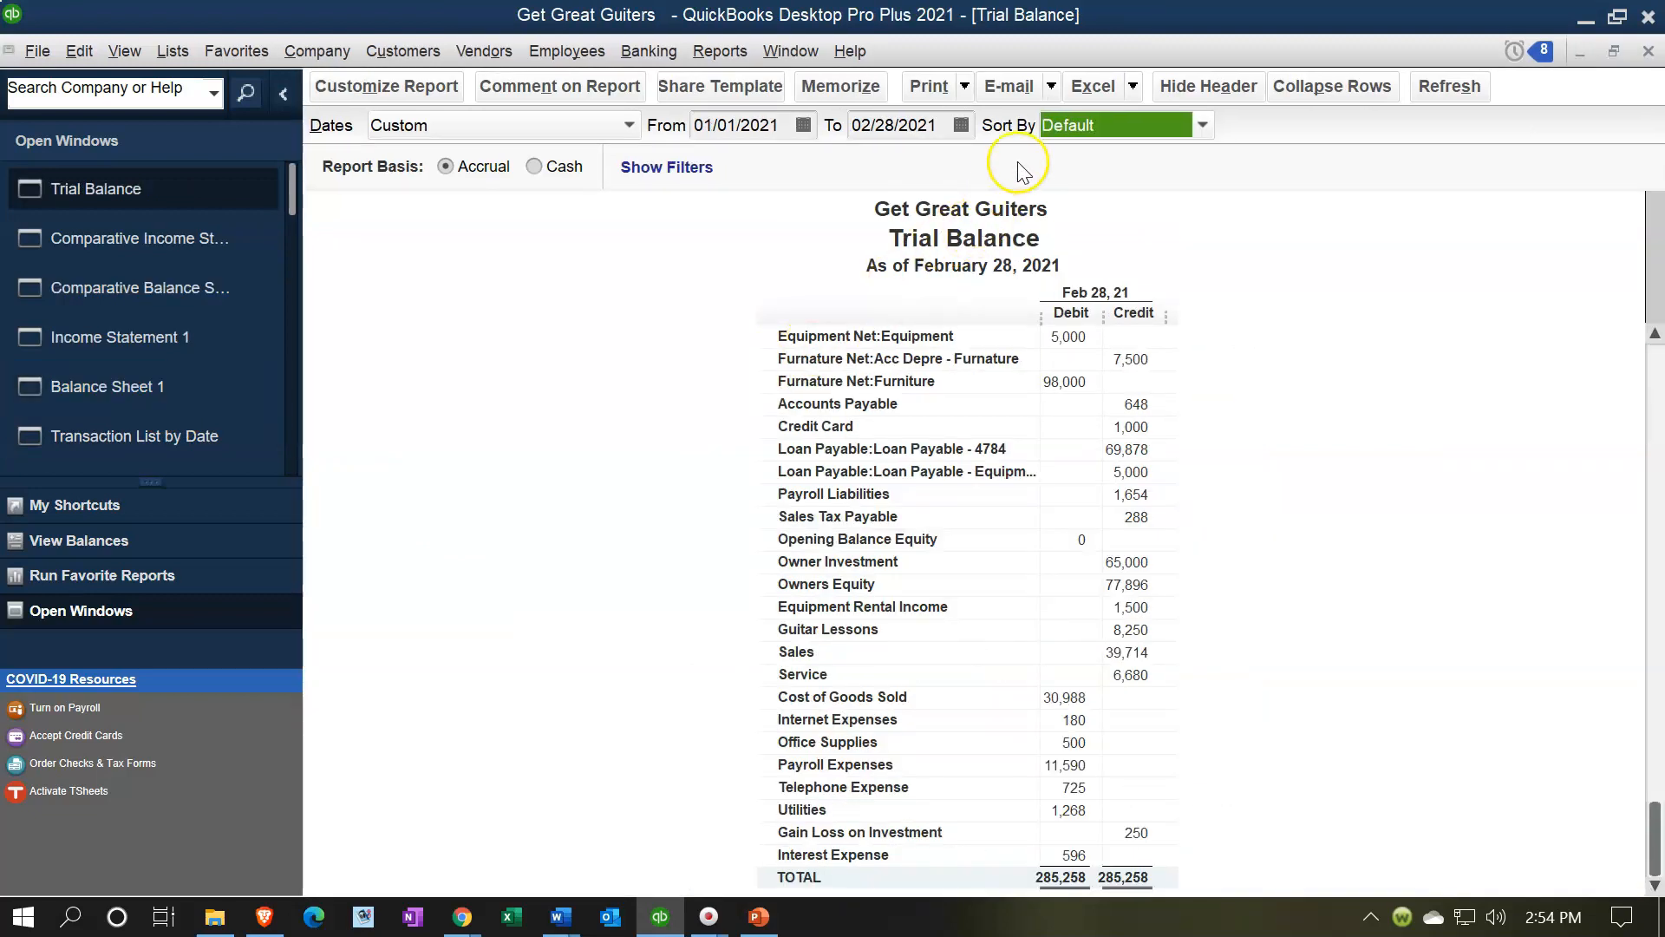
pyautogui.click(961, 94)
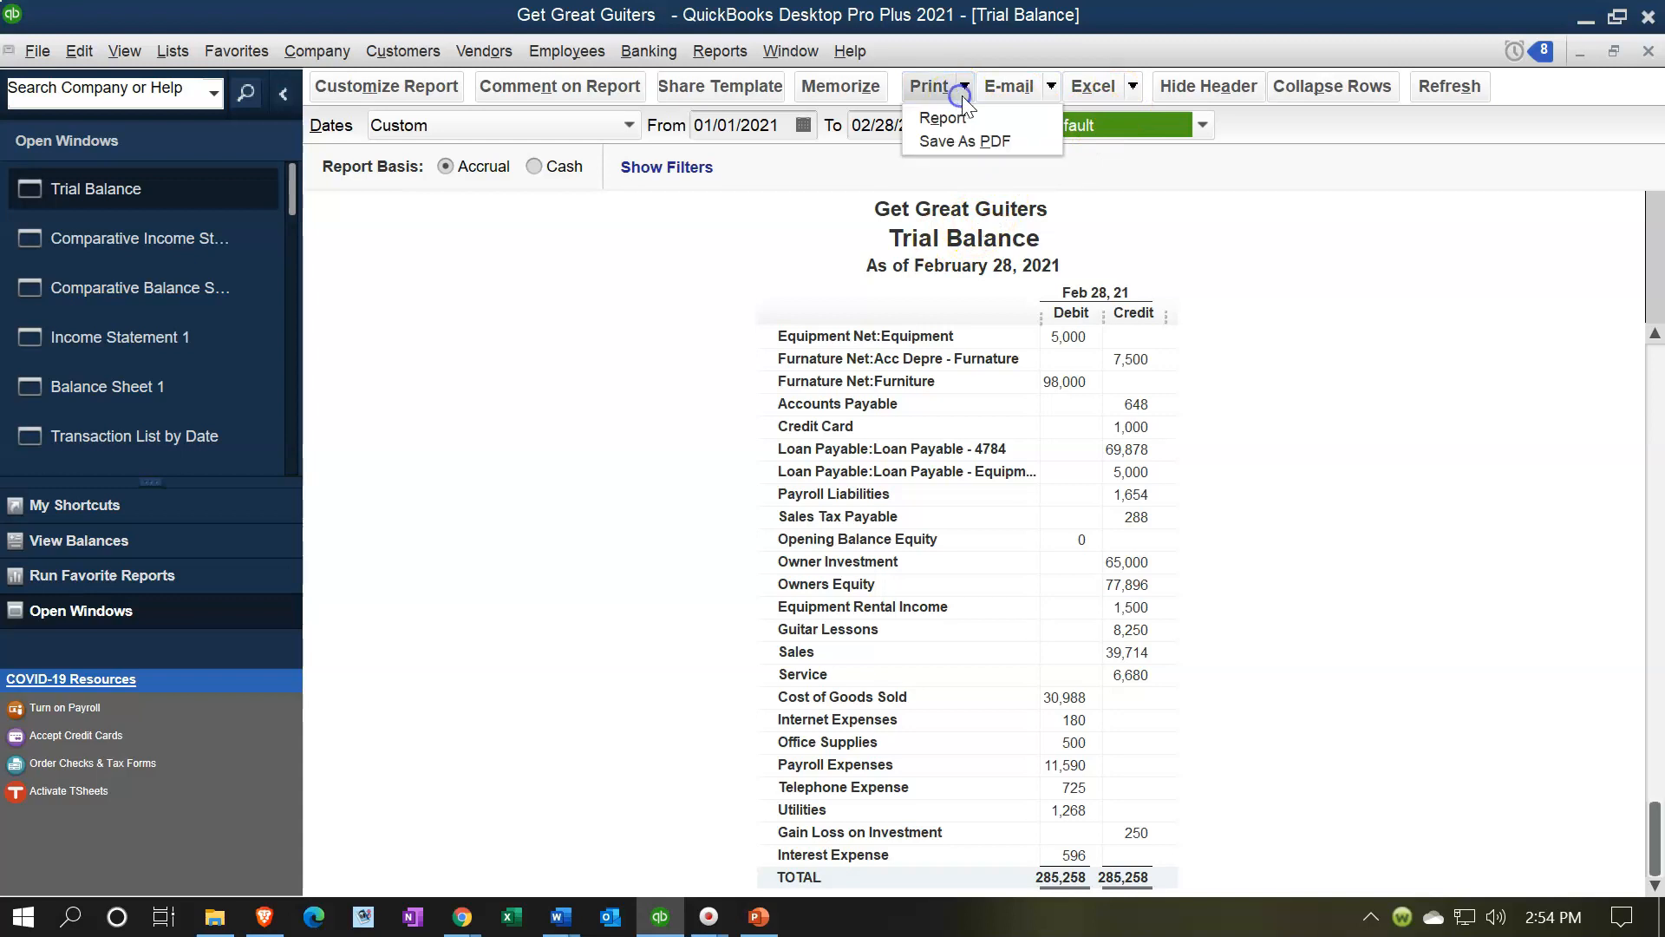
pyautogui.click(966, 122)
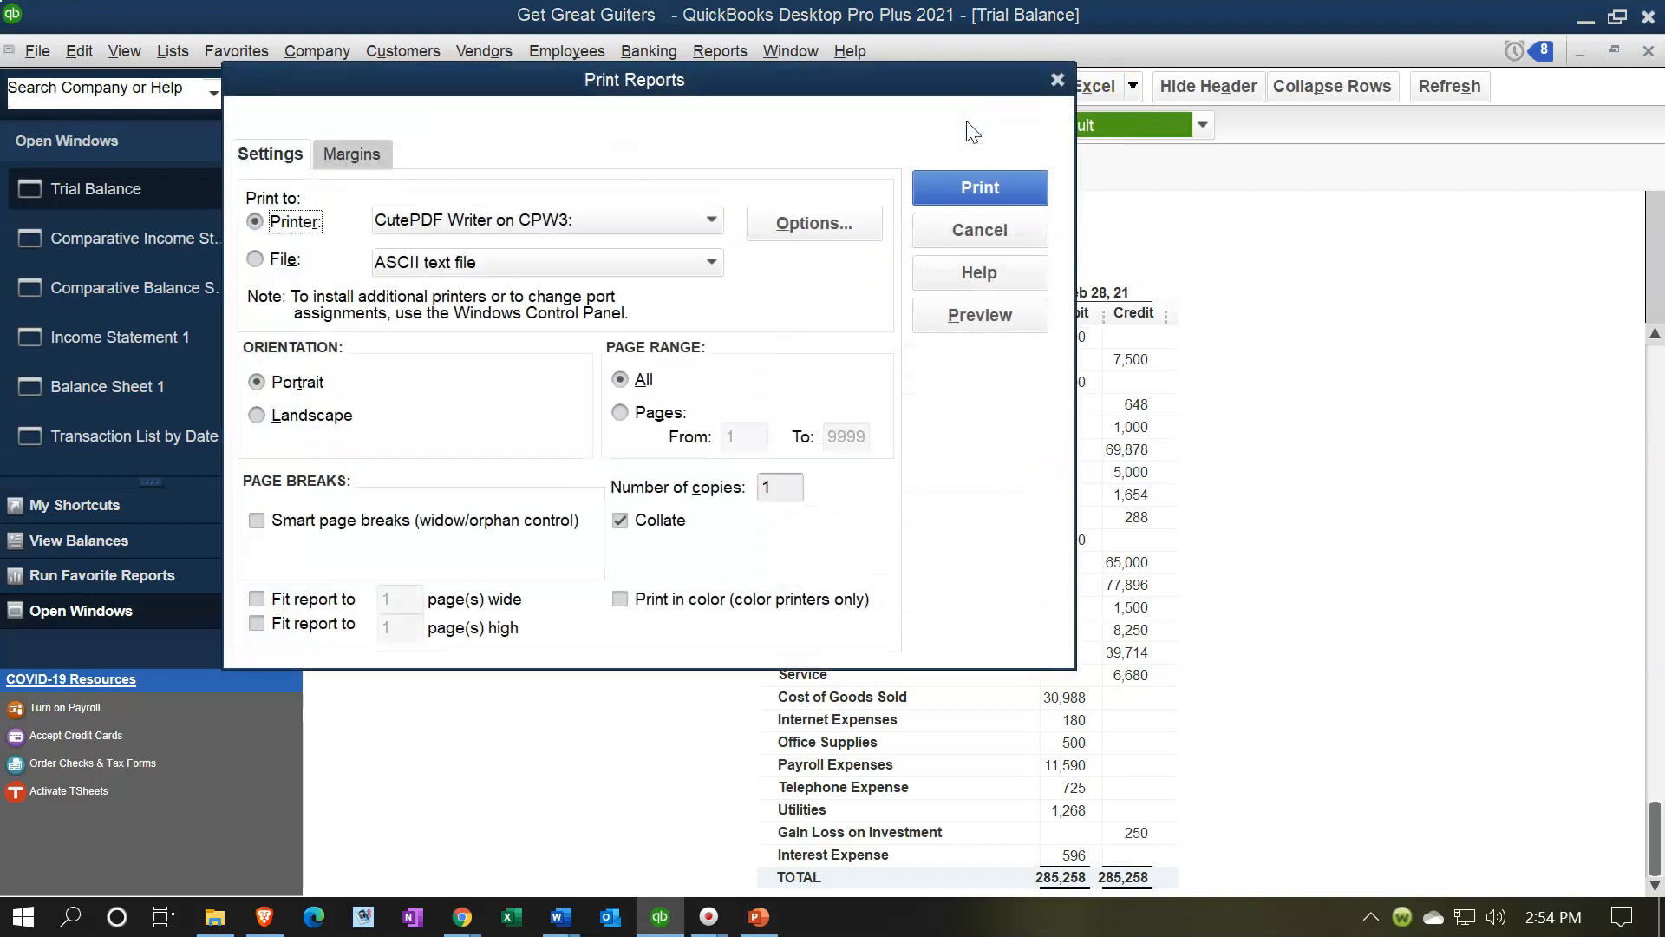
pyautogui.click(973, 192)
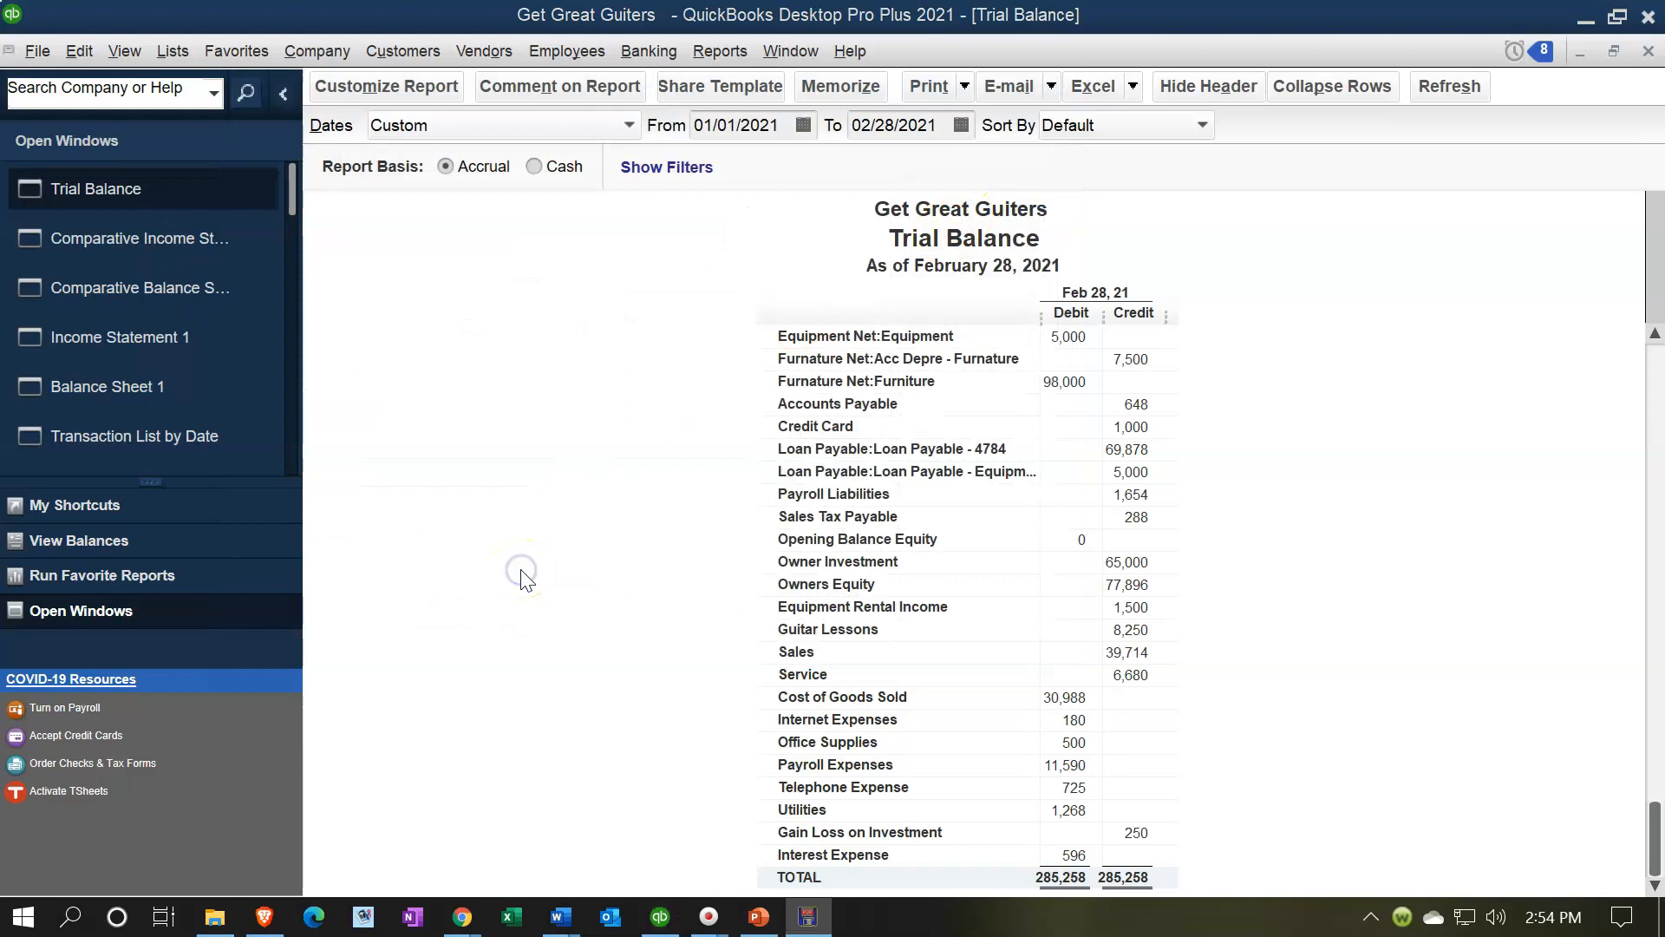
pyautogui.moveTo(835, 255); pyautogui.dragTo(849, 446)
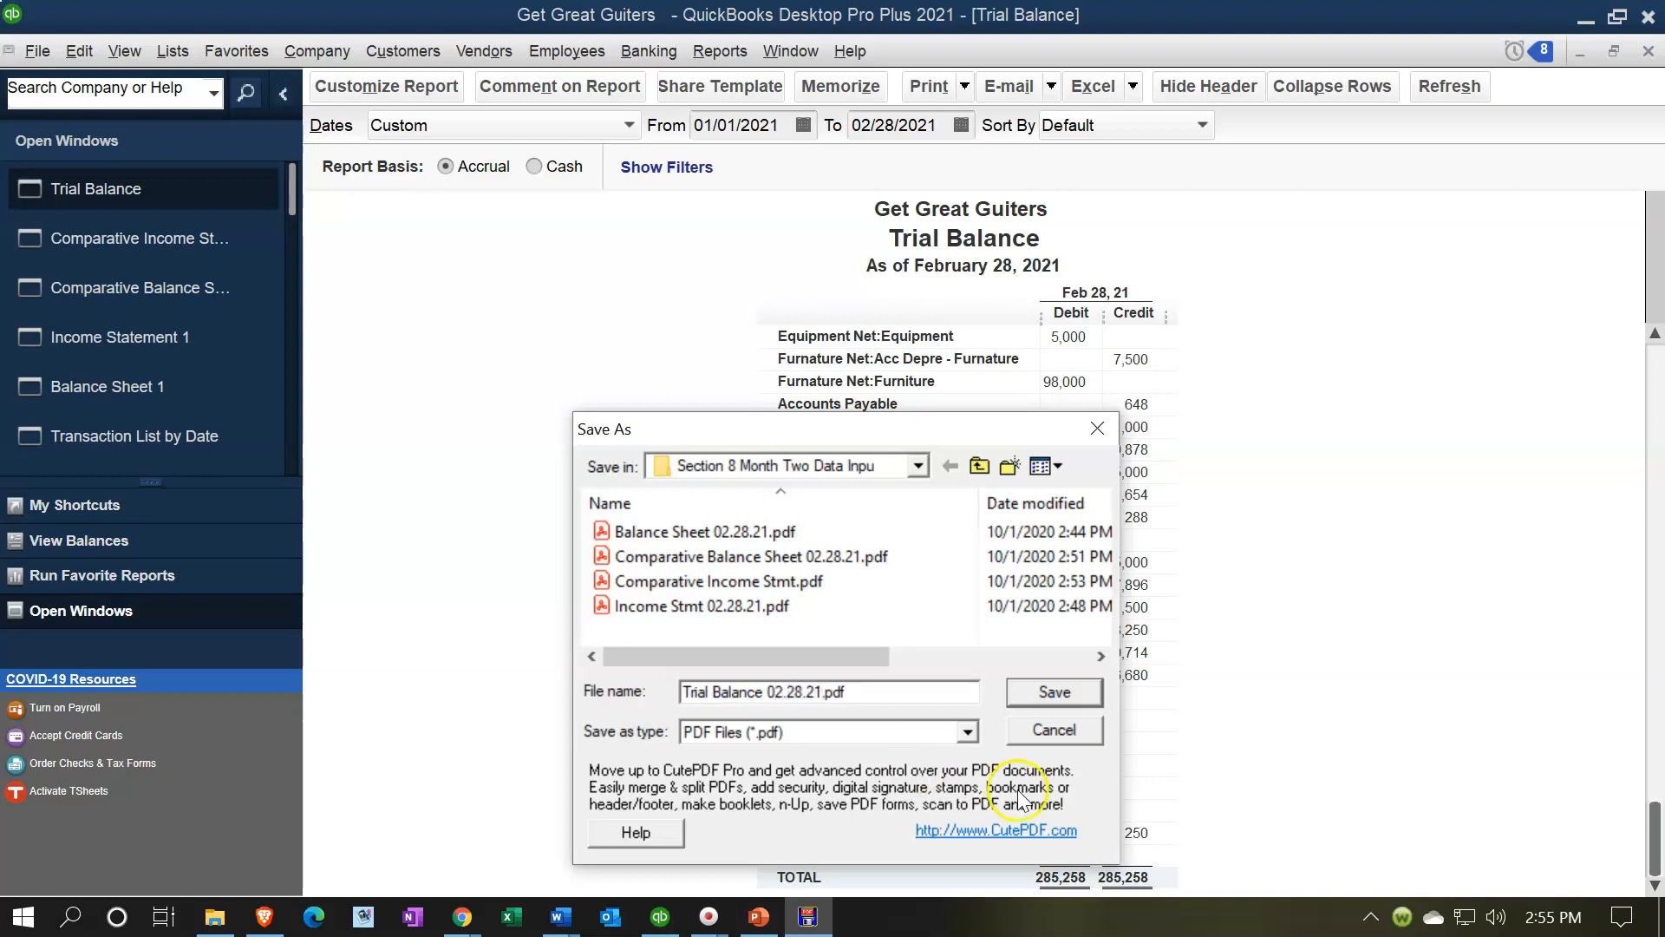
pyautogui.click(1060, 684)
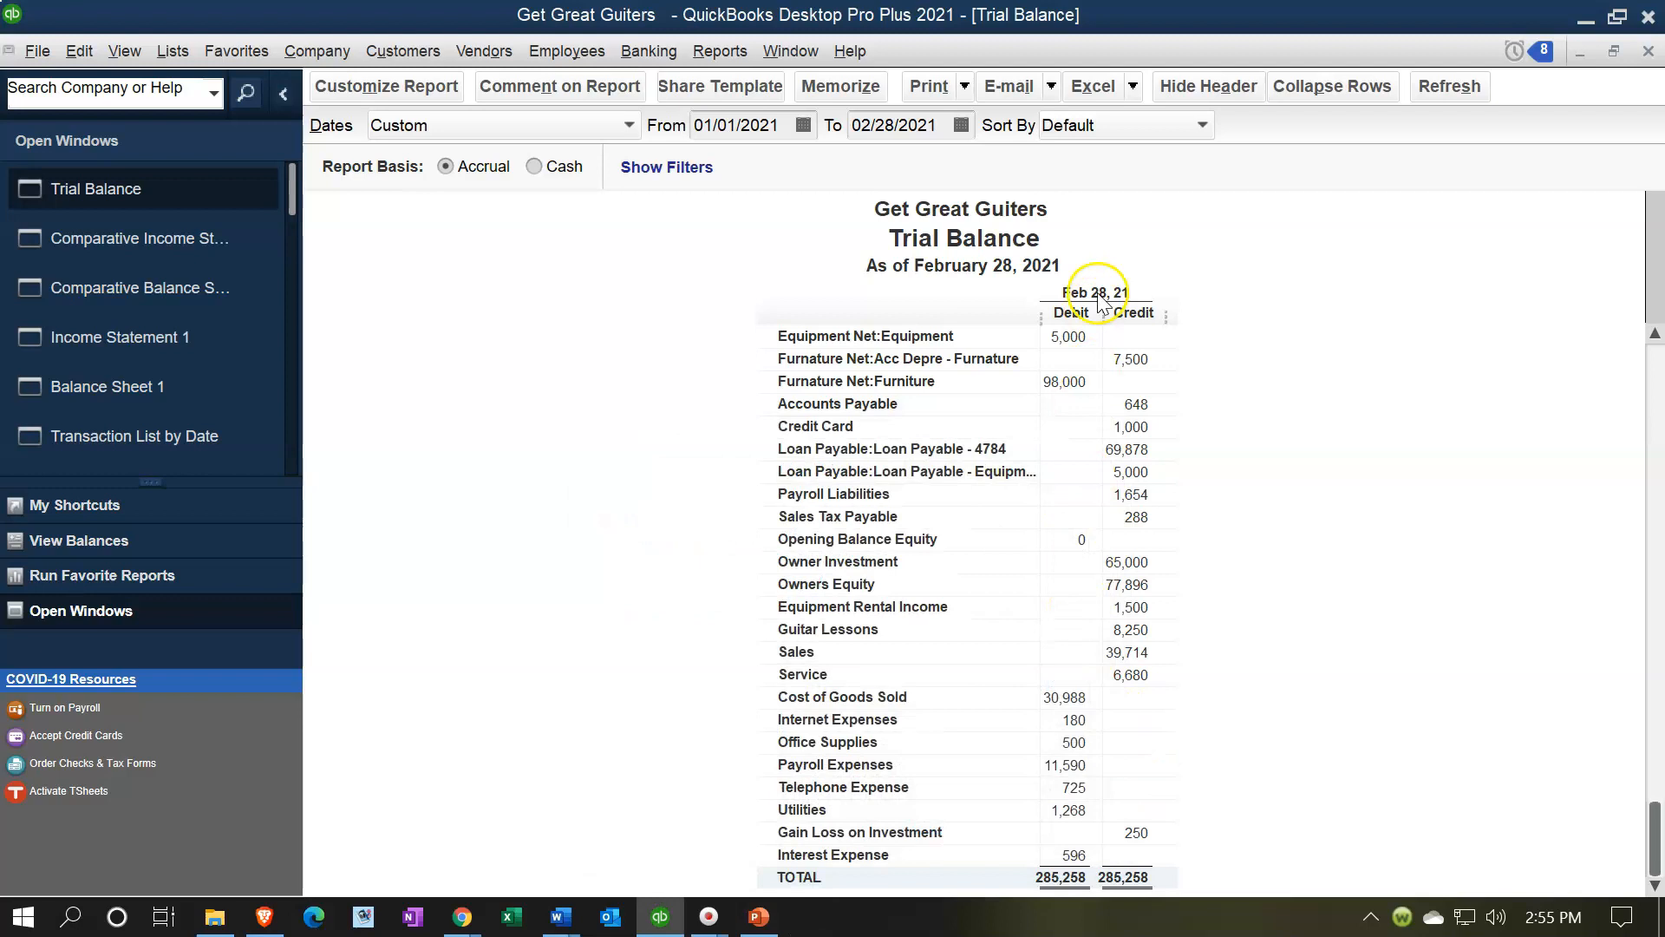
# Export the Trial Balance to a new worksheet in the existing Financial Statements 02.28.21 workbook
pyautogui.click(1130, 88)
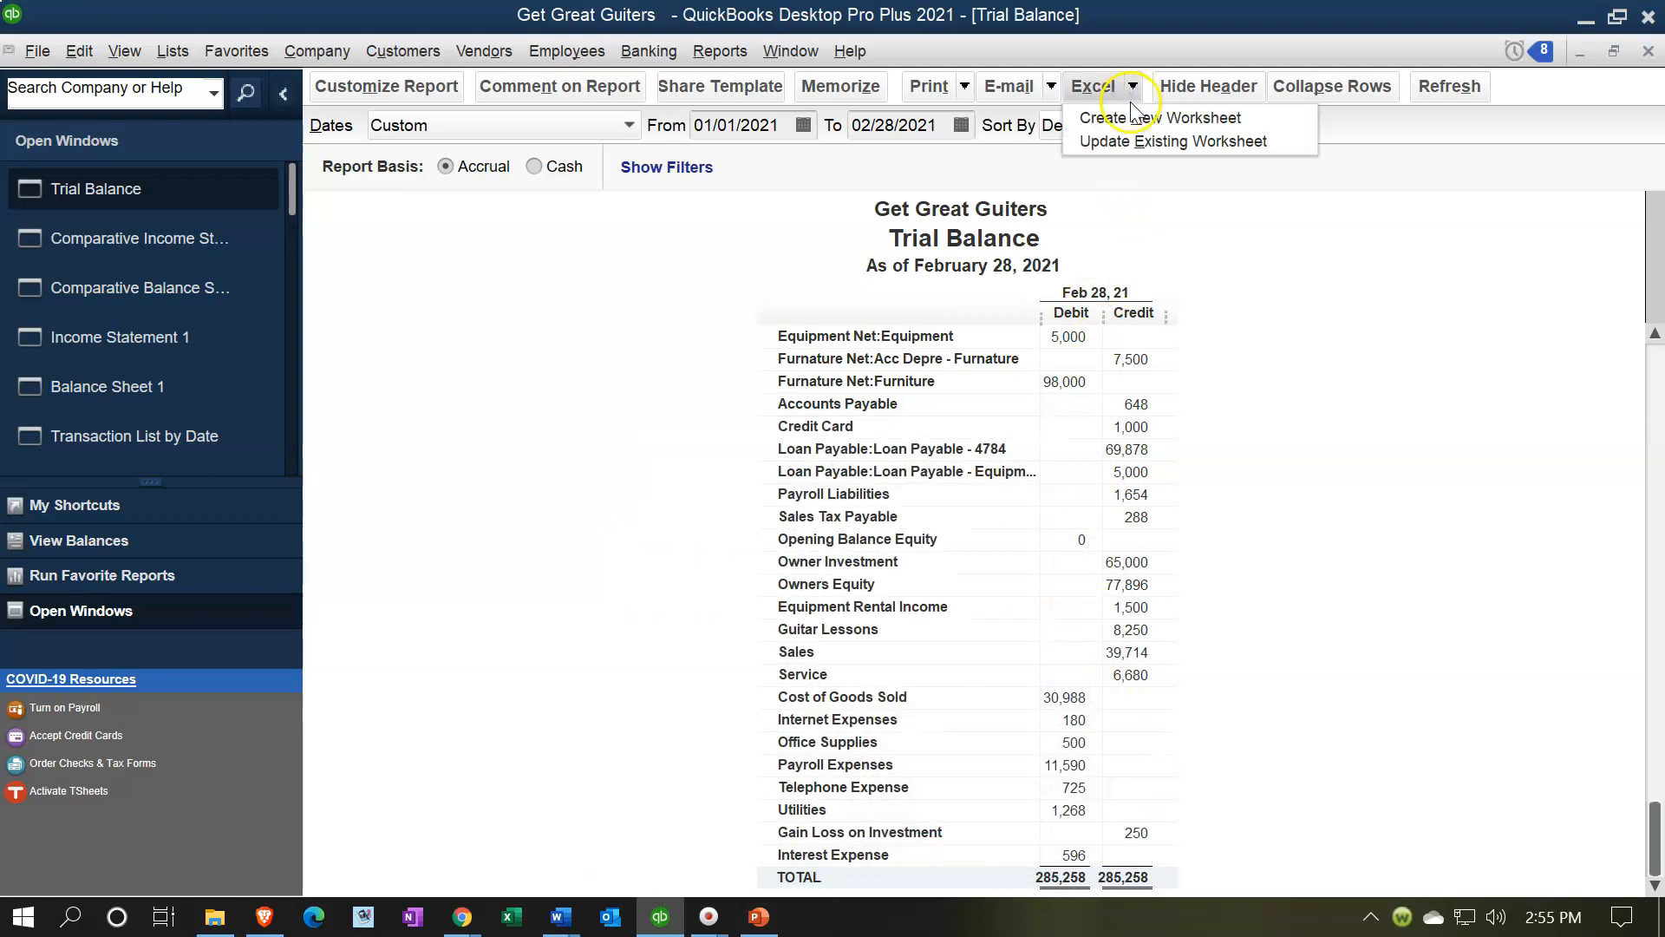
pyautogui.click(1136, 116)
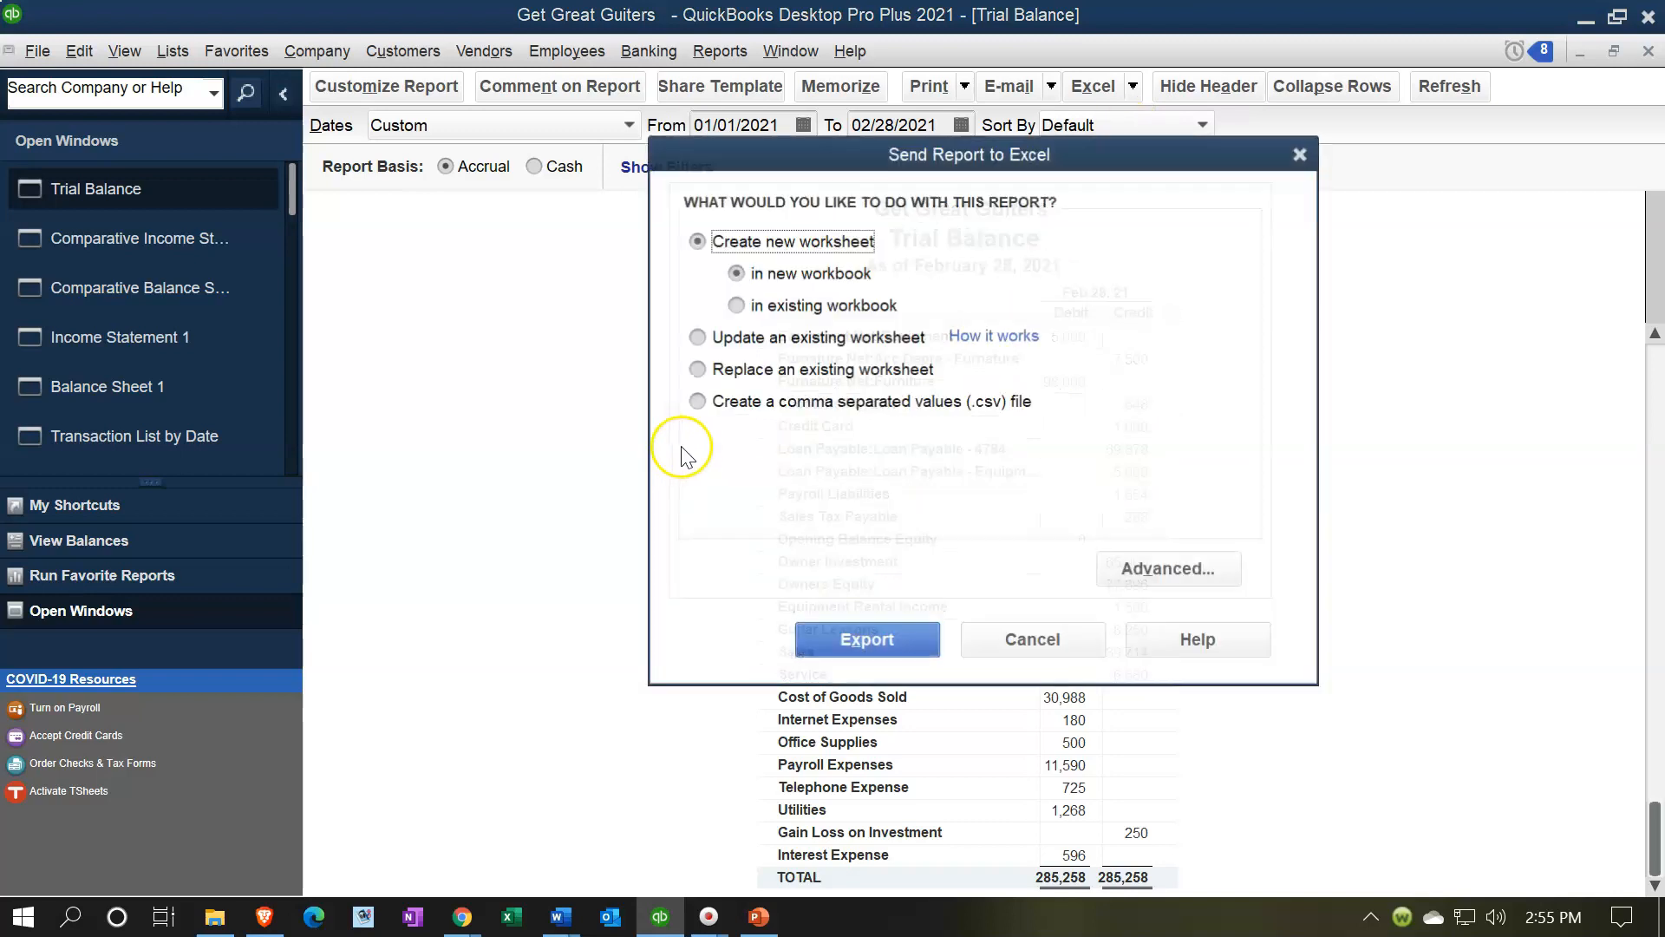
pyautogui.click(735, 305)
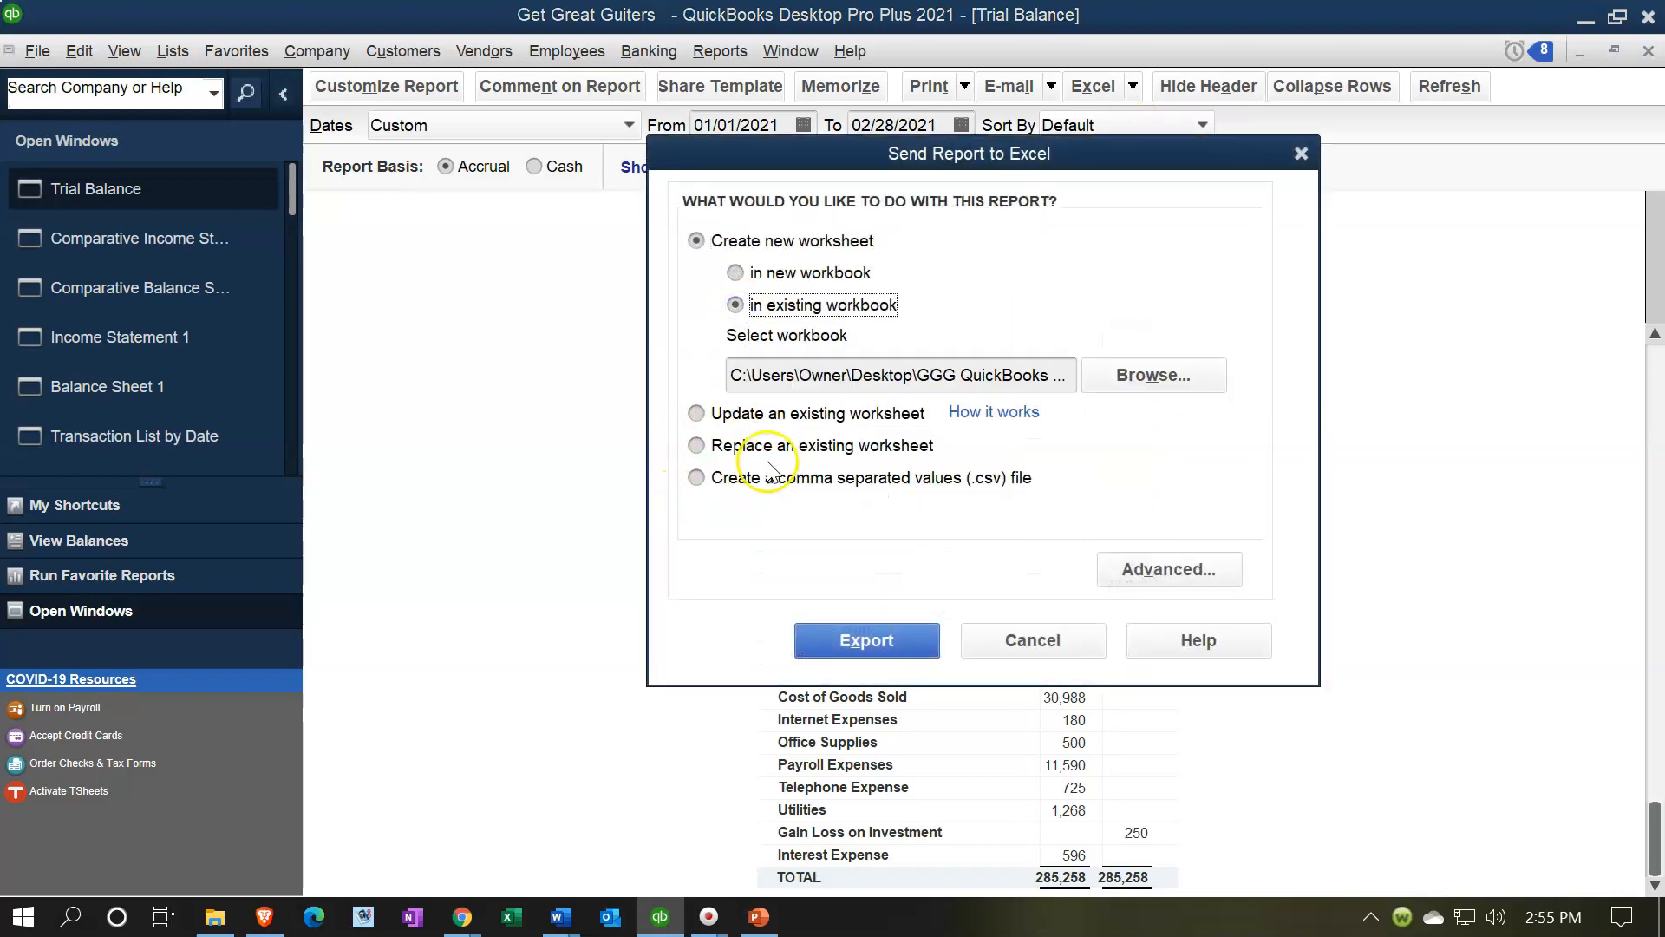
pyautogui.click(862, 644)
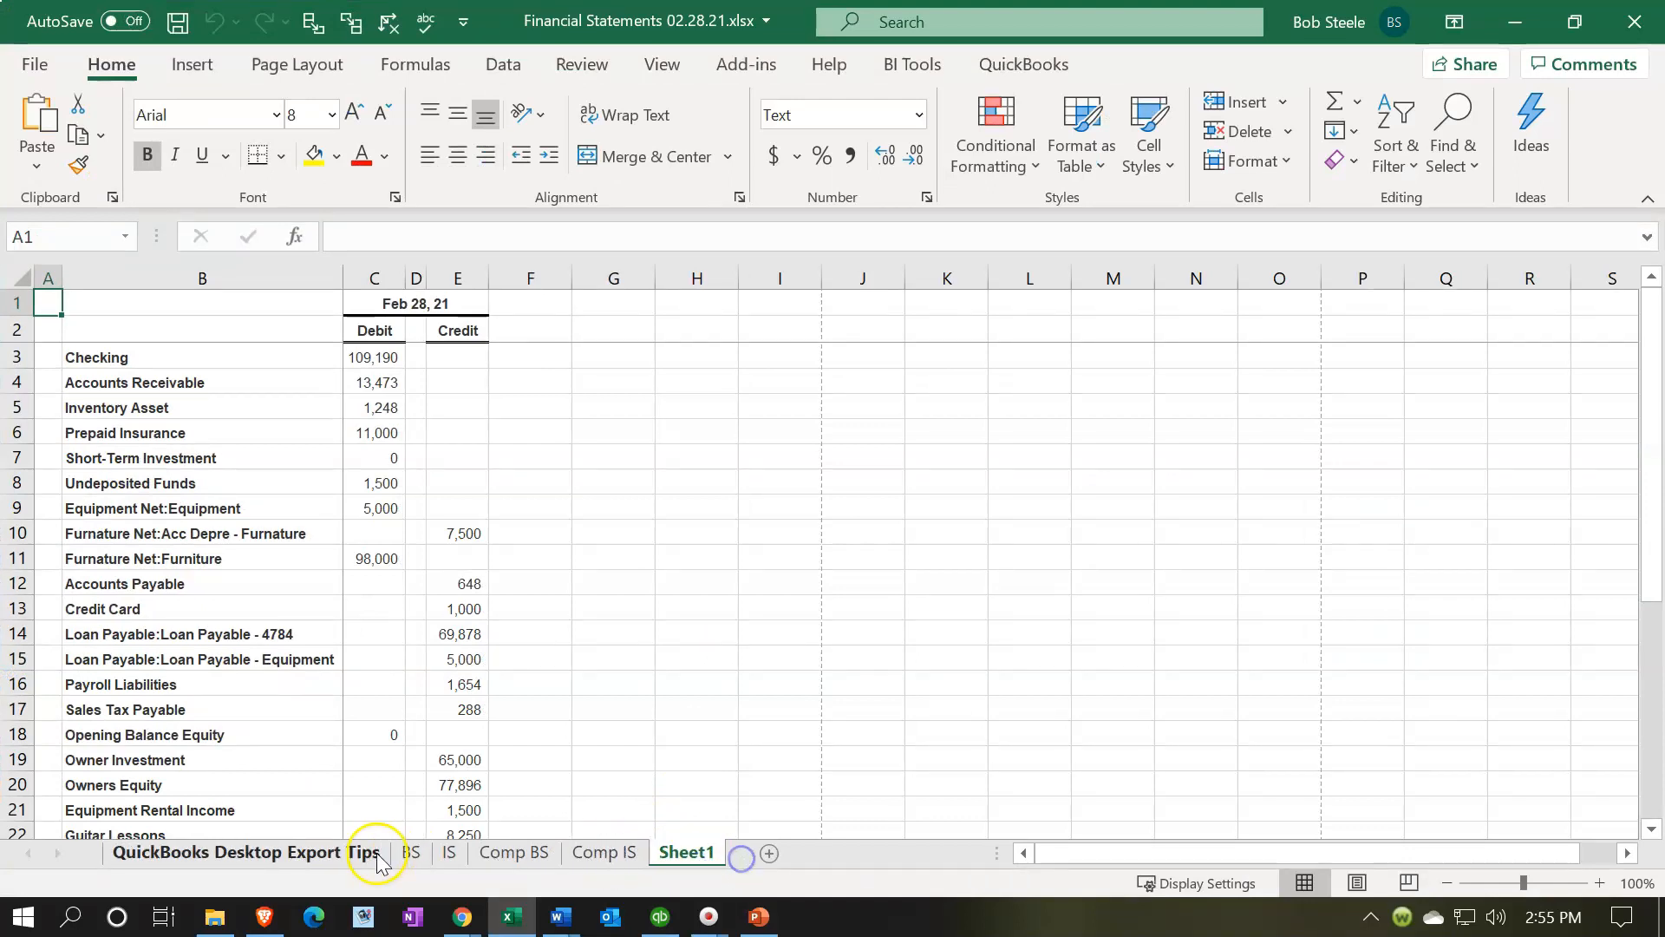
# Delete the QuickBooks Desktop Export Tips sheet from the workbook
pyautogui.click(327, 850)
pyautogui.rightClick(315, 846)
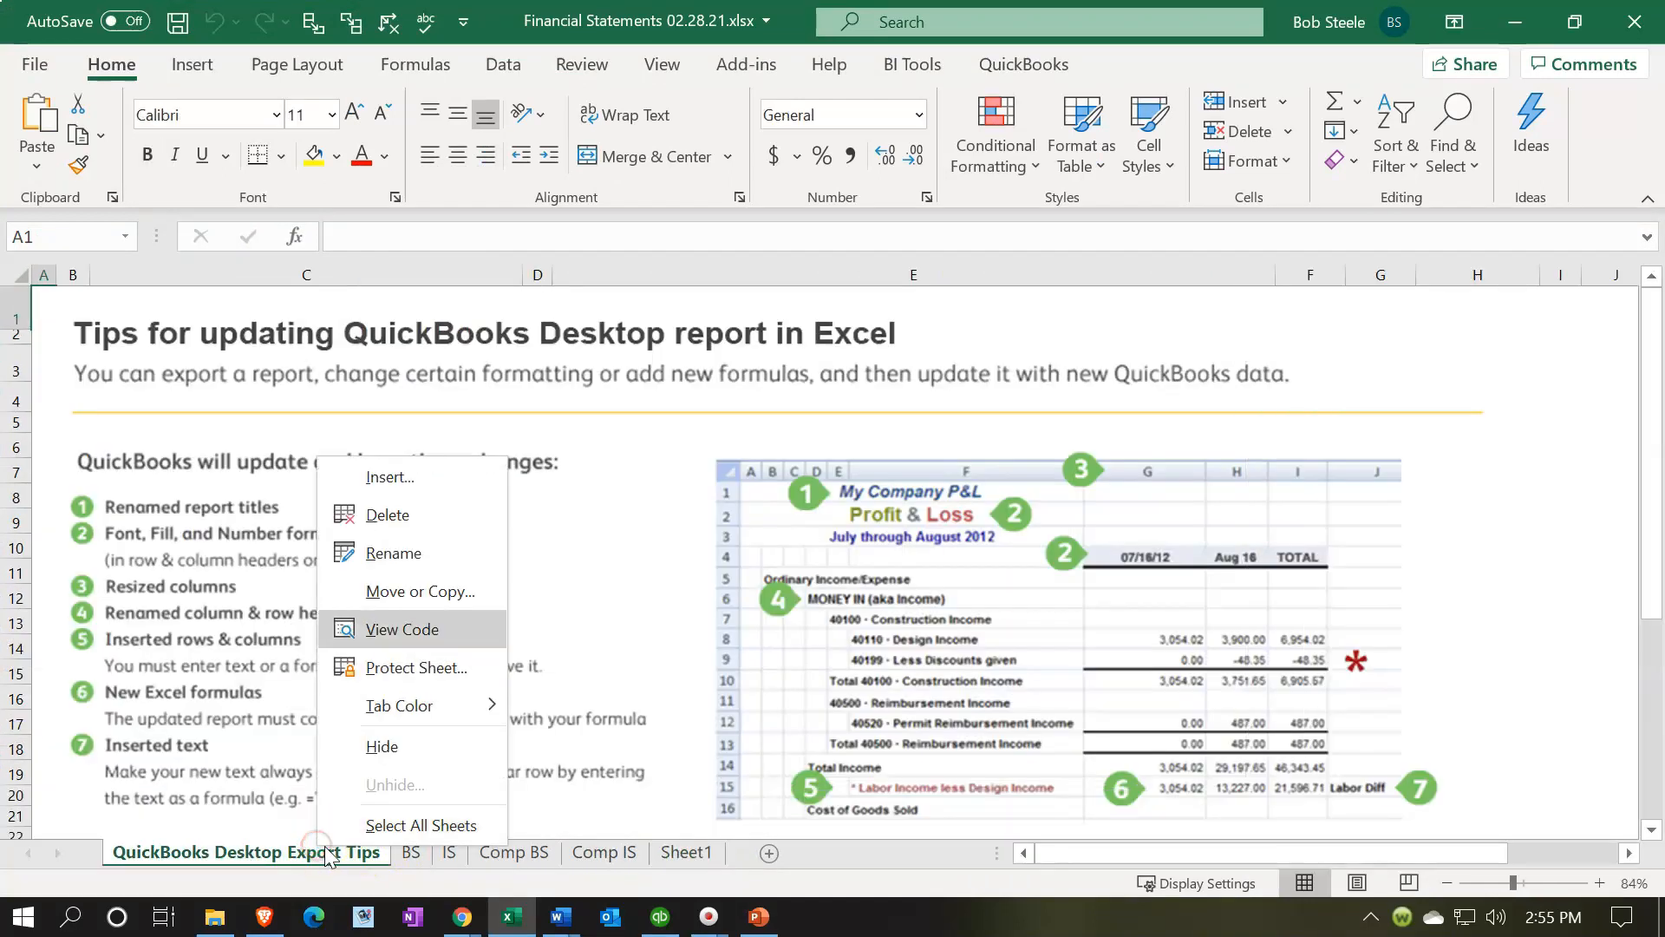
pyautogui.click(378, 513)
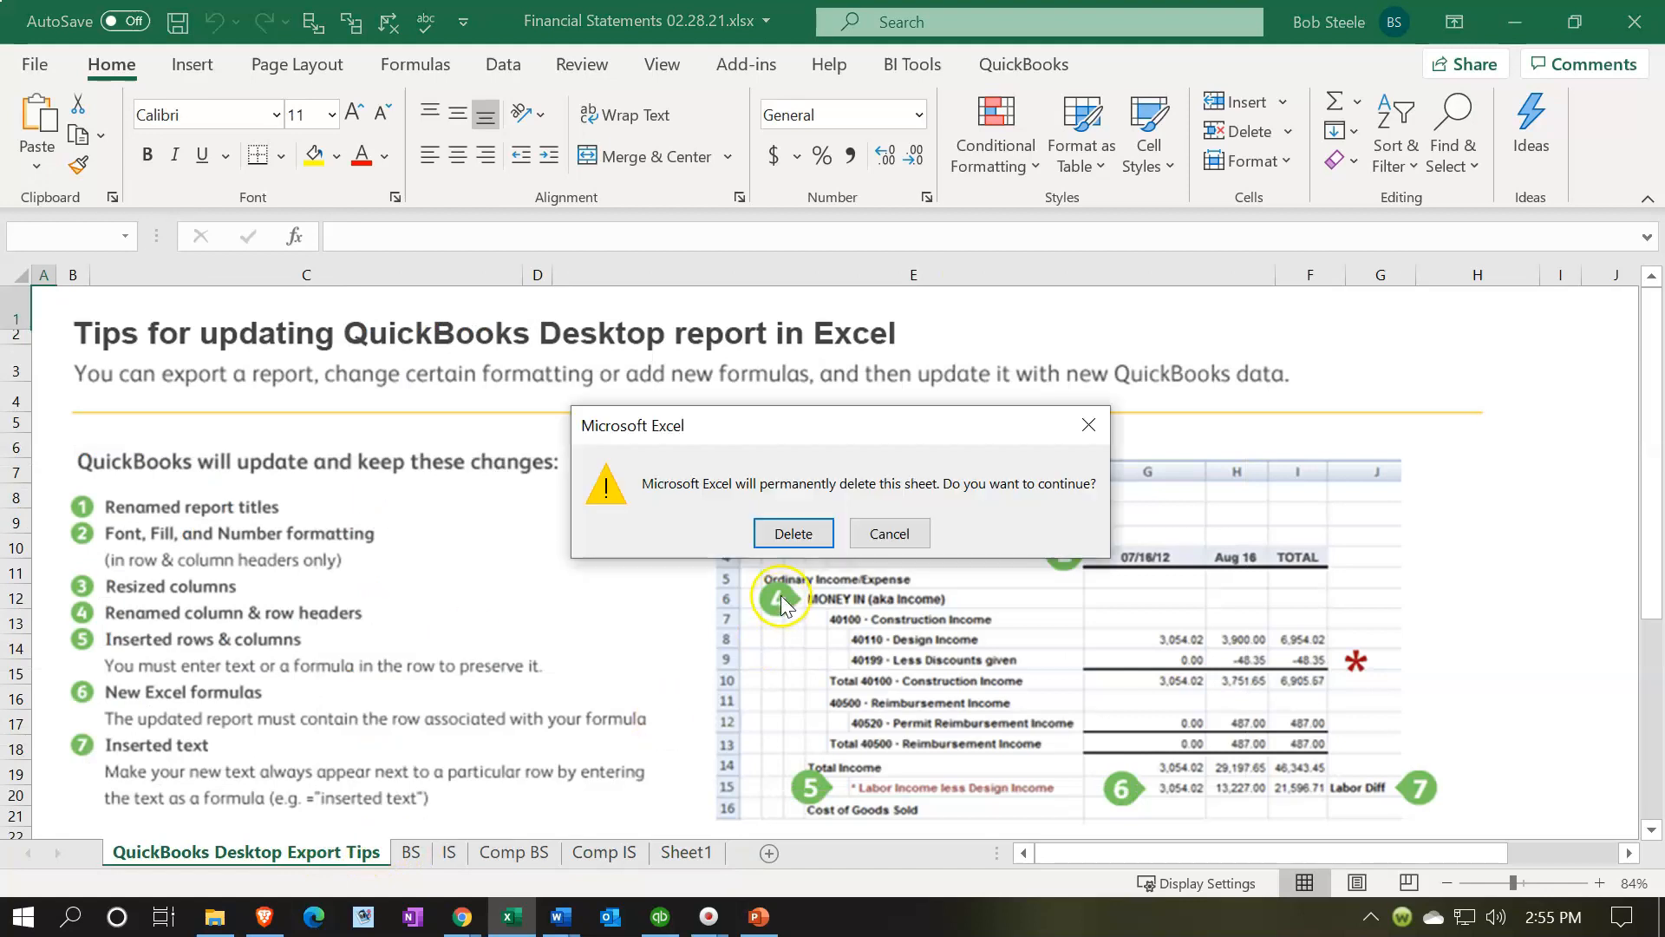
pyautogui.click(790, 532)
# Rename Sheet1, holding the trial balance, as TB
pyautogui.click(399, 852)
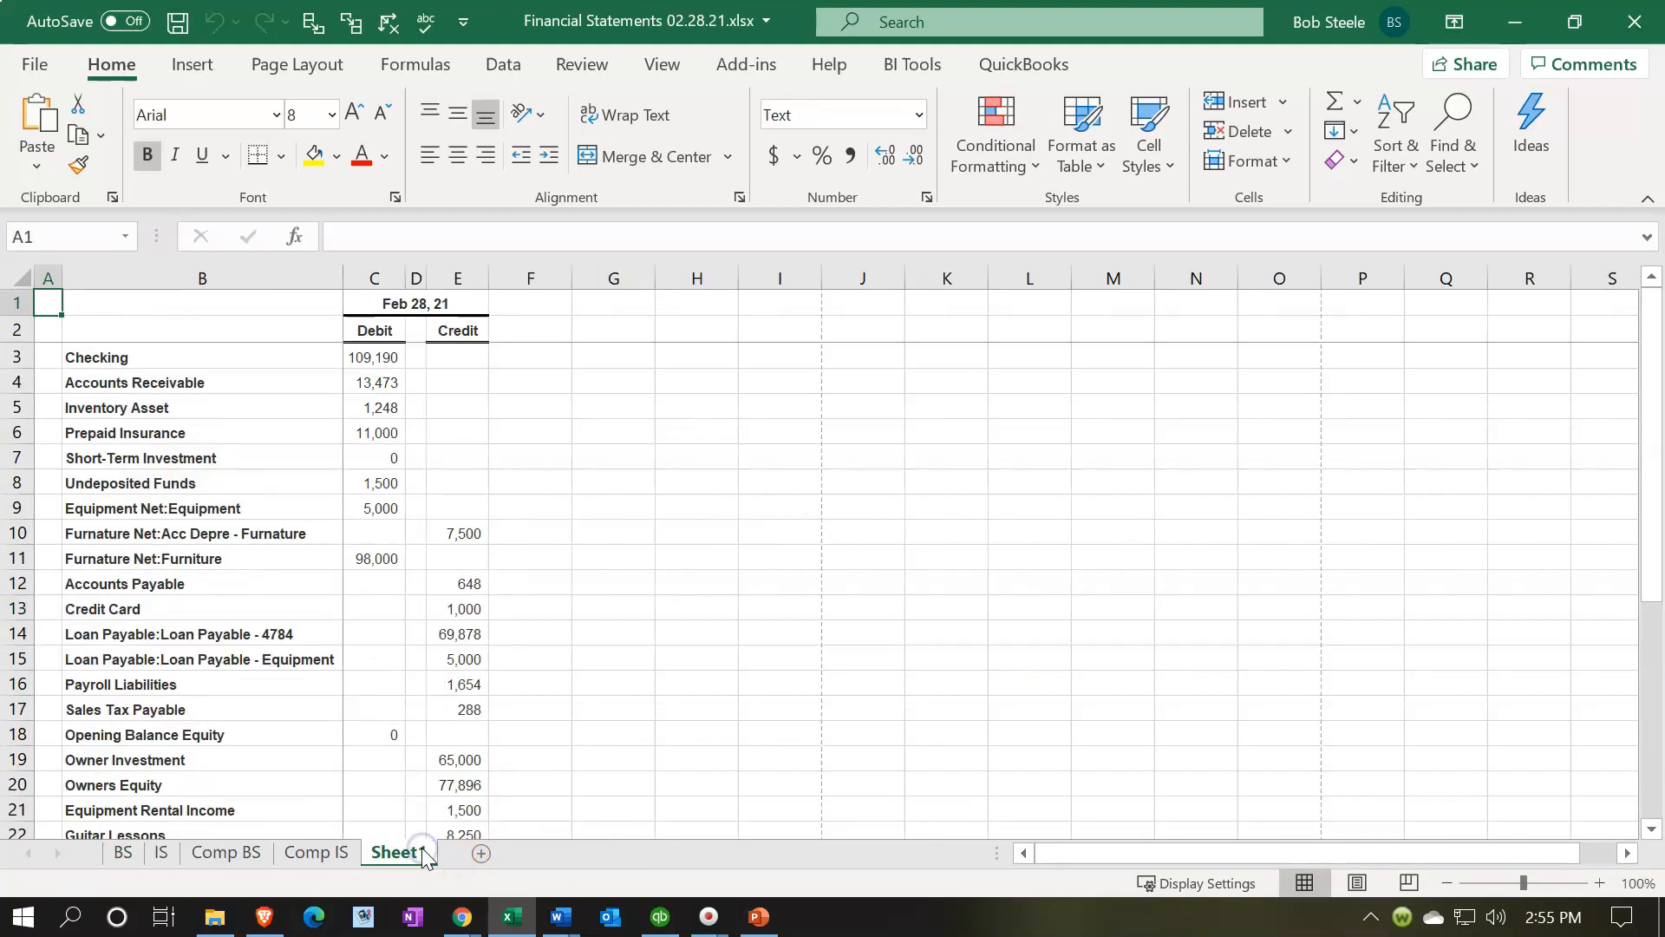
pyautogui.doubleClick(422, 853)
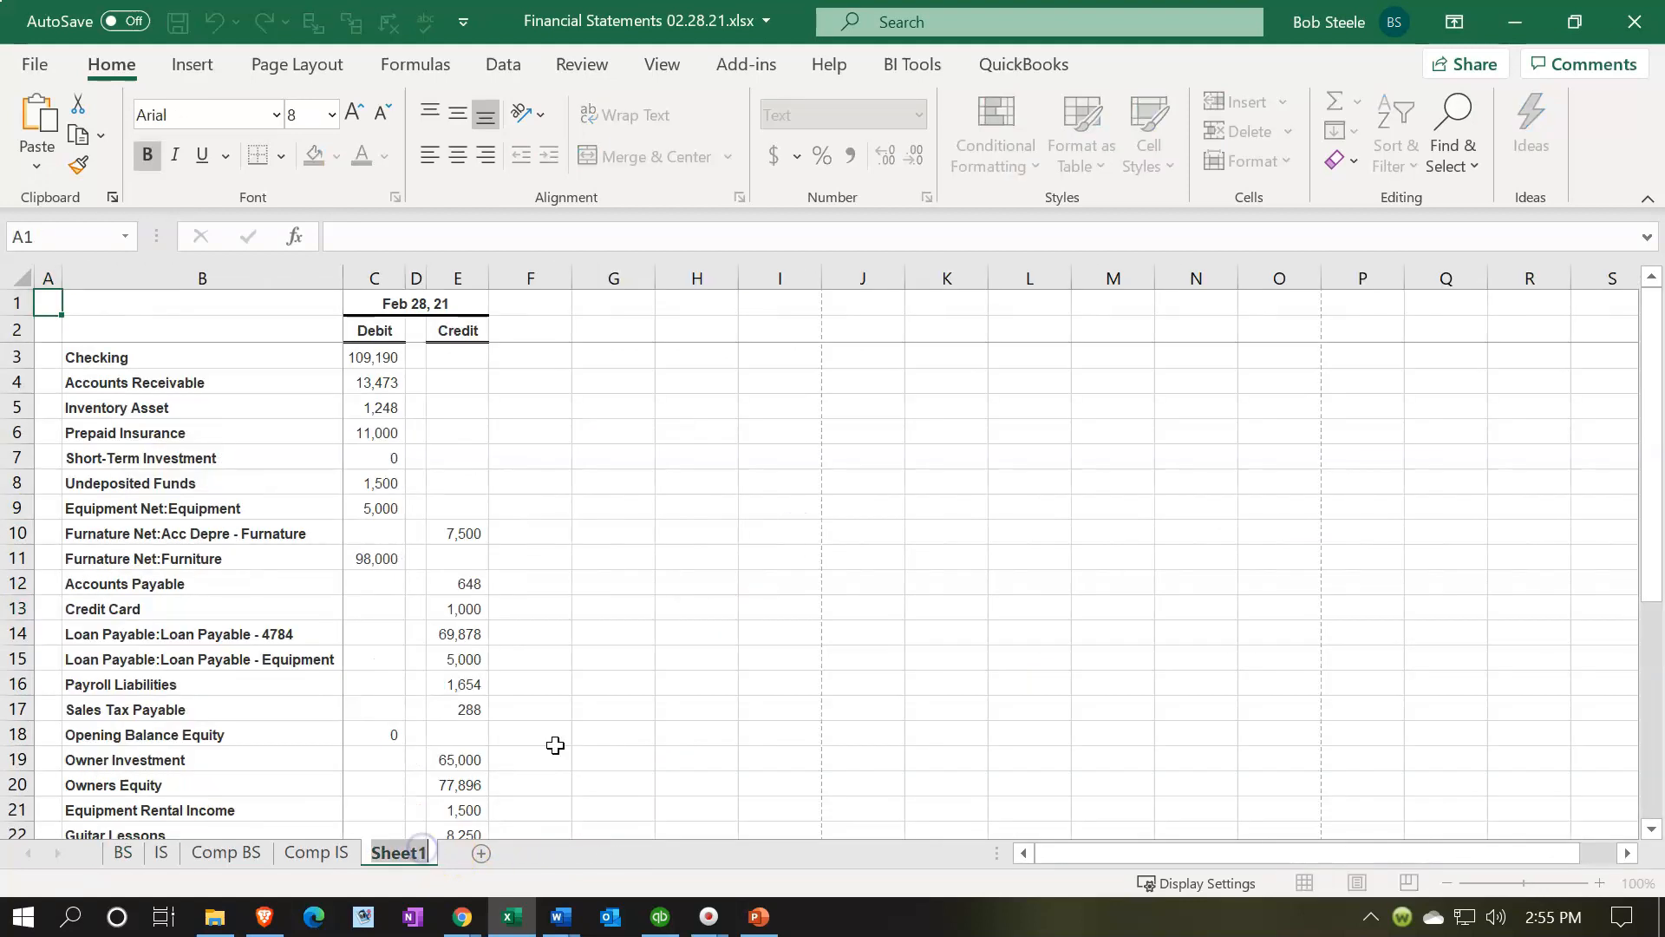
pyautogui.write('TB')
pyautogui.click(647, 628)
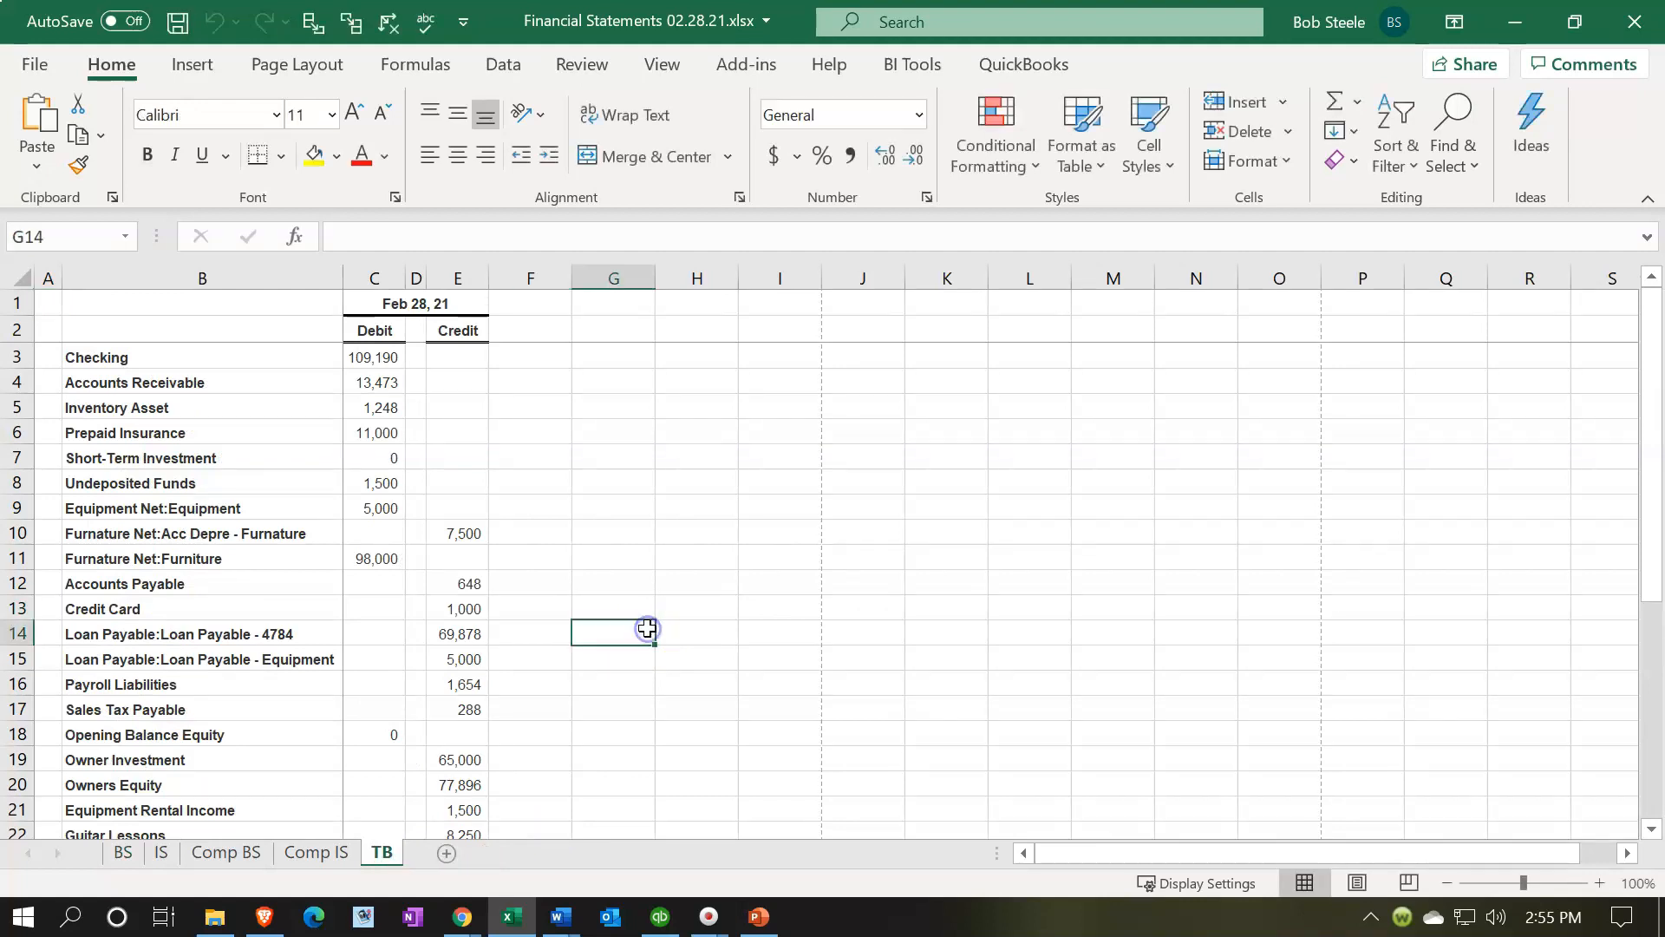
# Unfreeze the TB sheet's panes by switching to Page Layout view, remove the split, and return to Normal view
pyautogui.click(1357, 882)
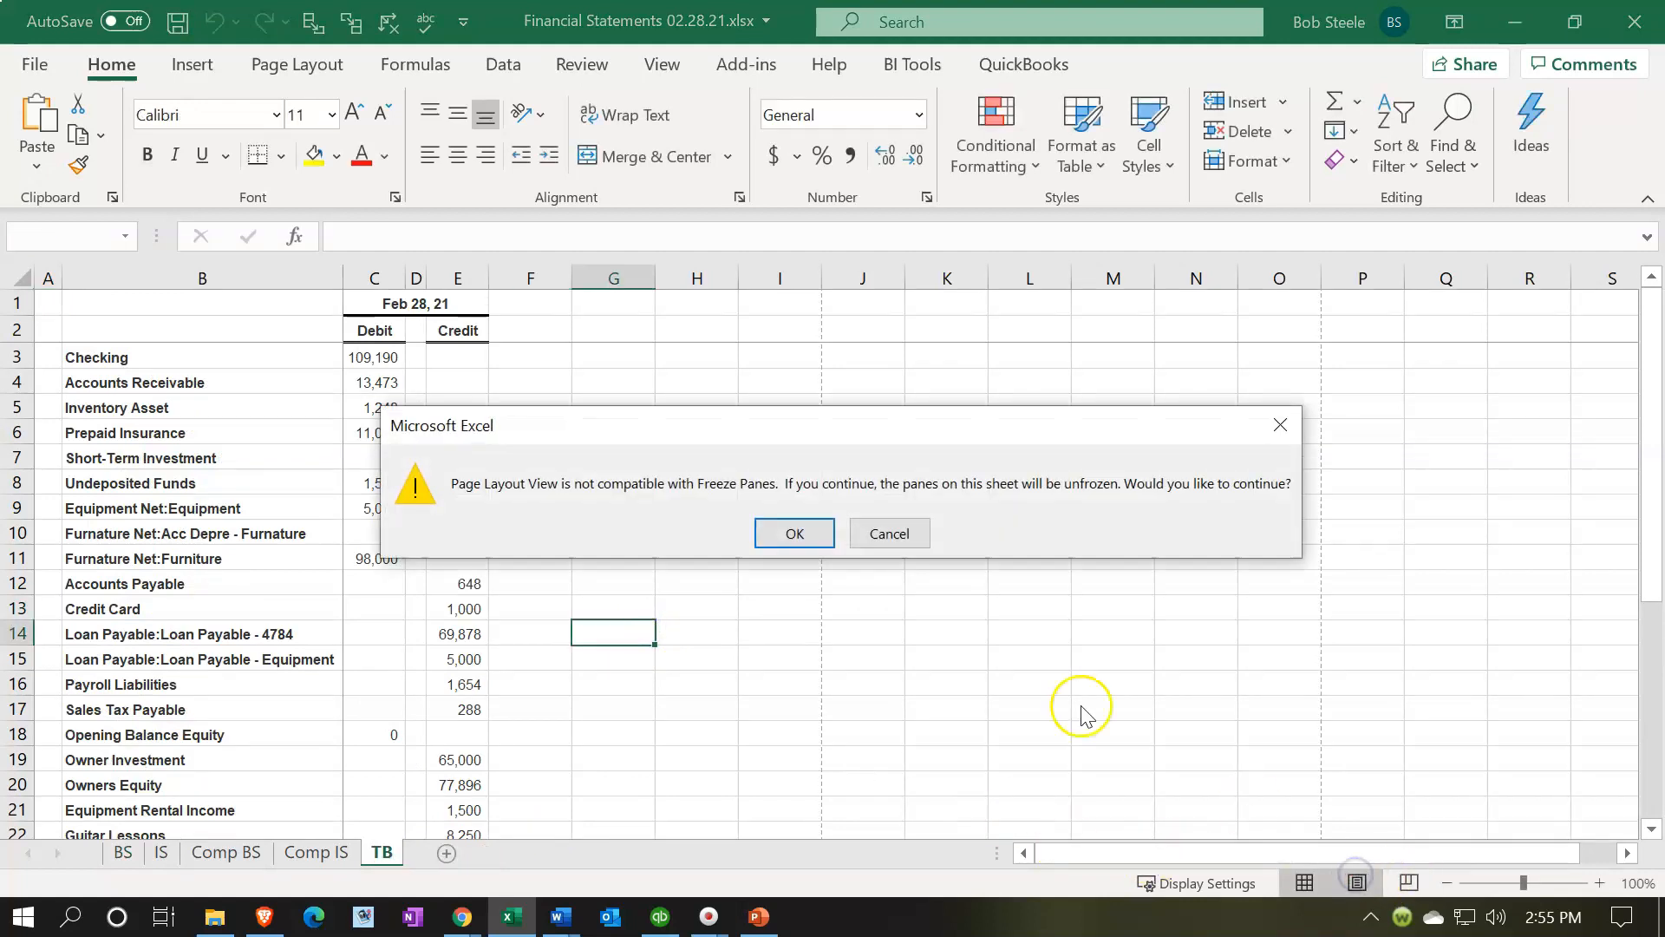
pyautogui.click(795, 531)
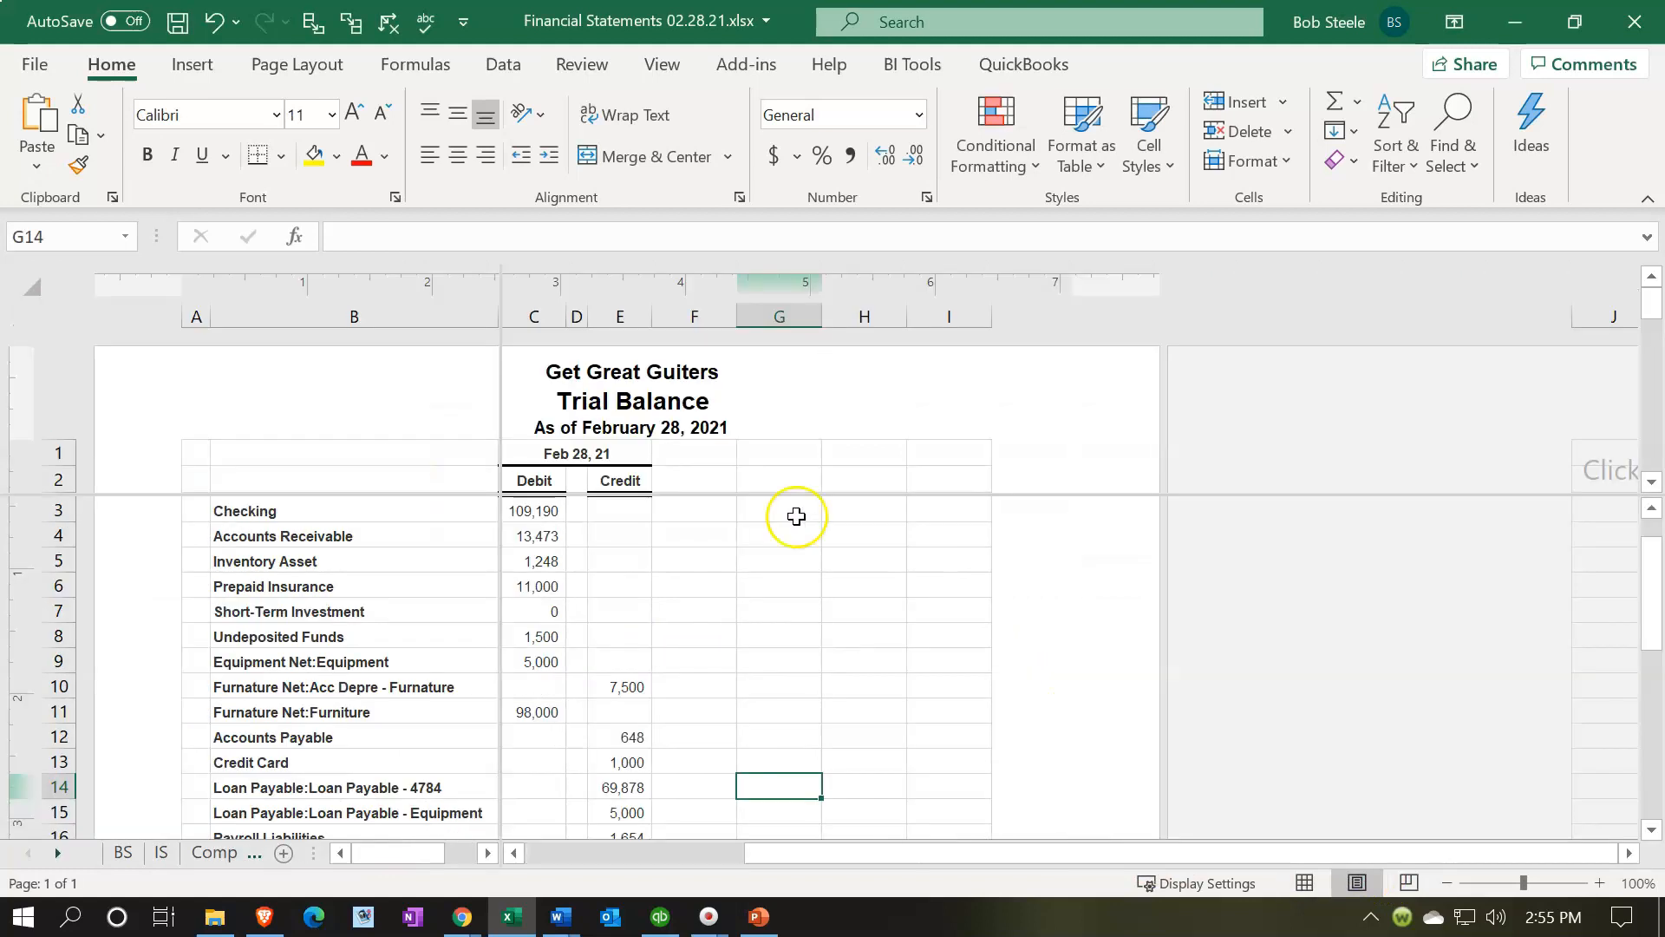
pyautogui.click(668, 68)
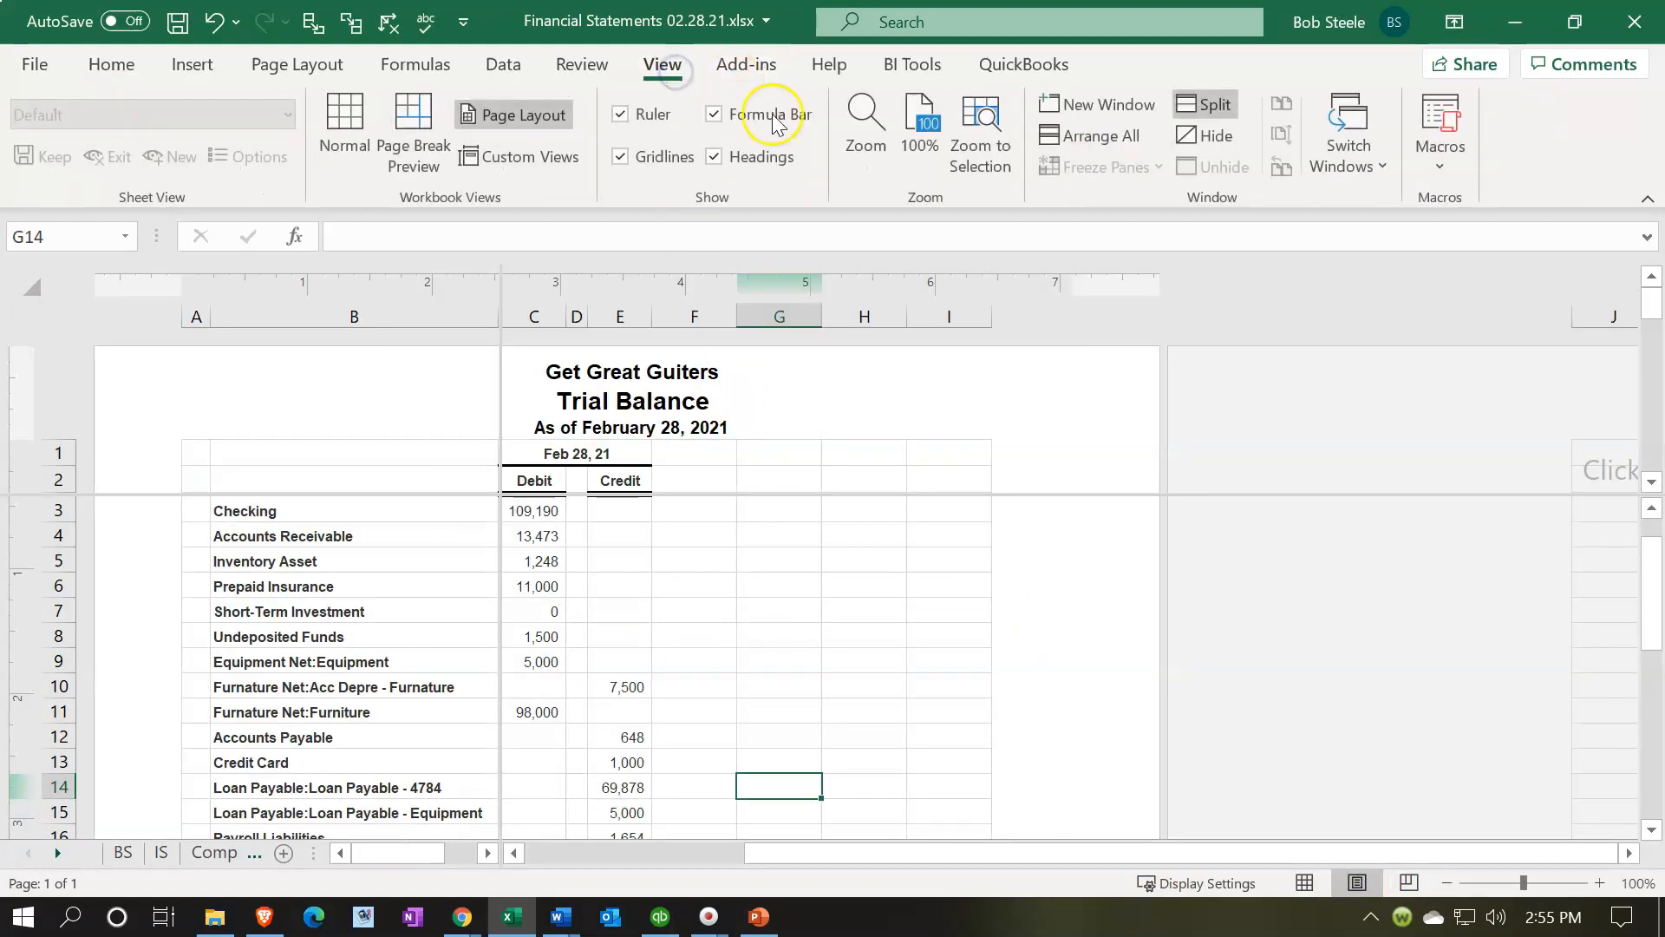
pyautogui.click(1207, 104)
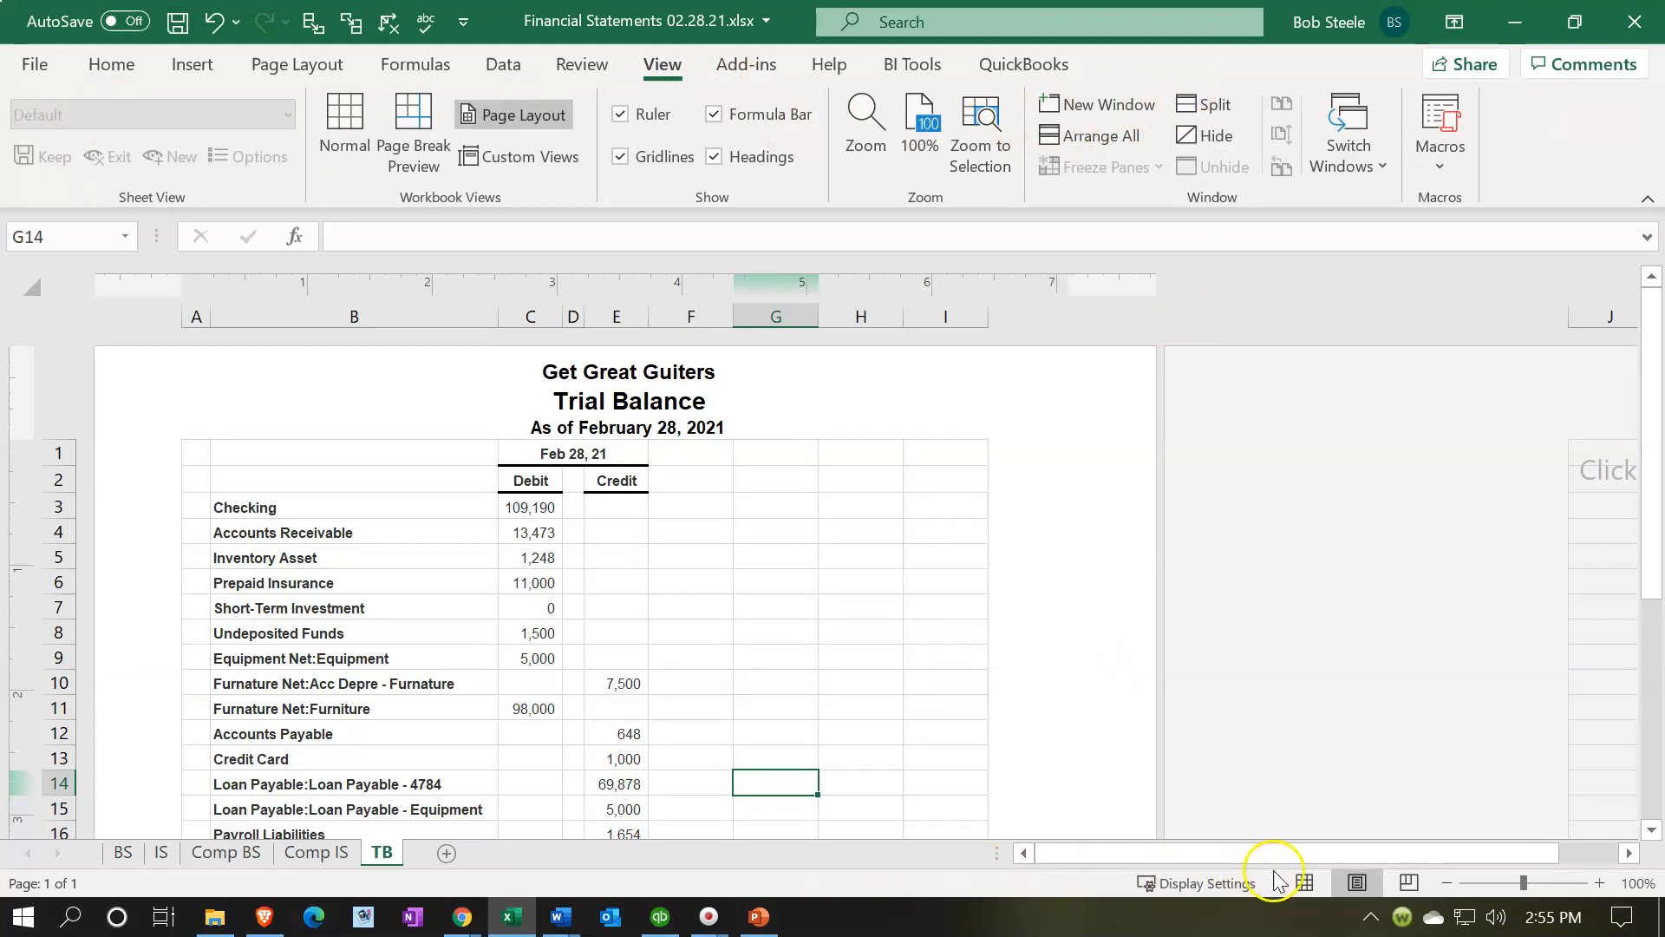
pyautogui.click(1304, 882)
pyautogui.click(1049, 656)
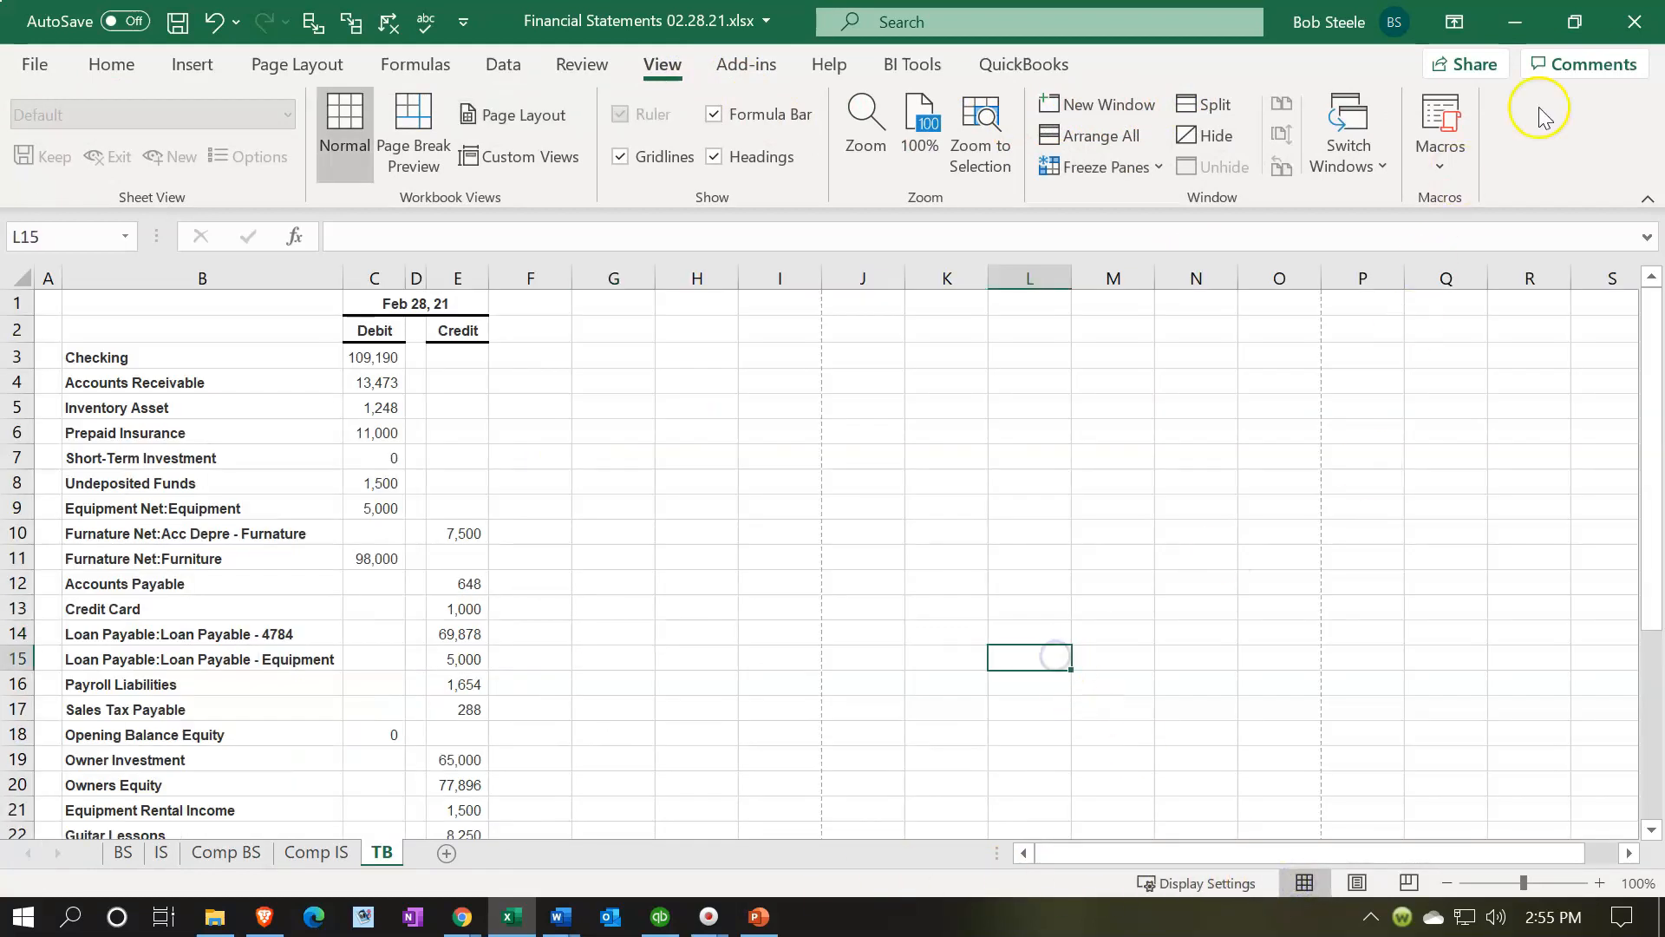
# Save and close the Financial Statements 02.28.21 workbook and return to QuickBooks
pyautogui.click(1634, 22)
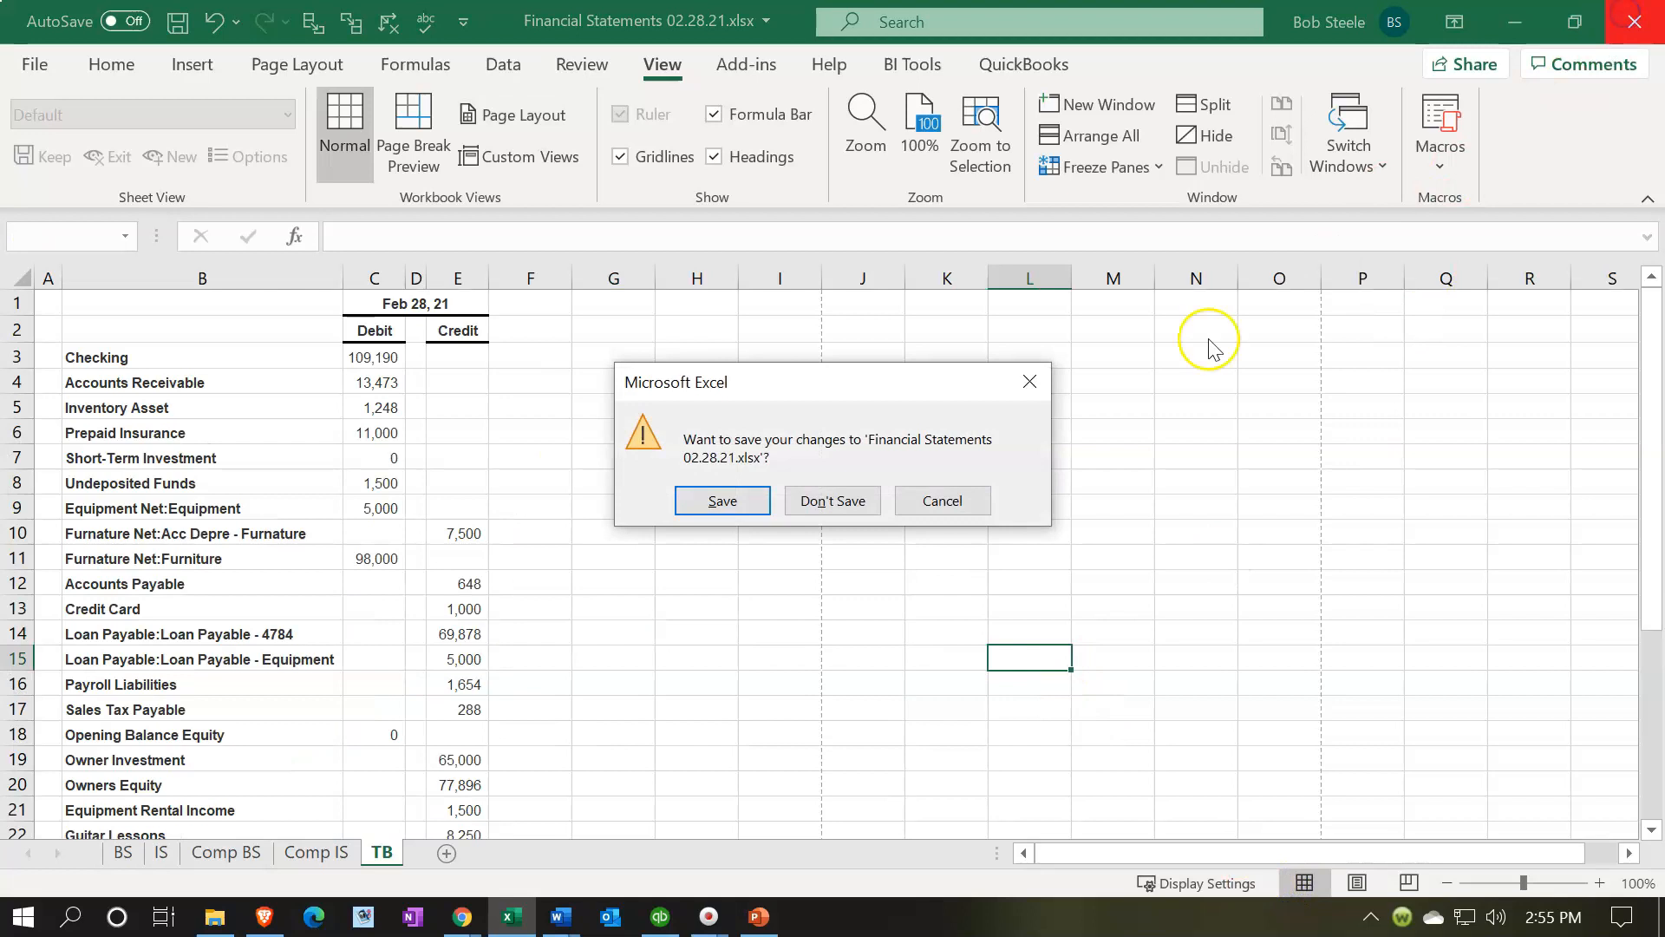
pyautogui.click(737, 501)
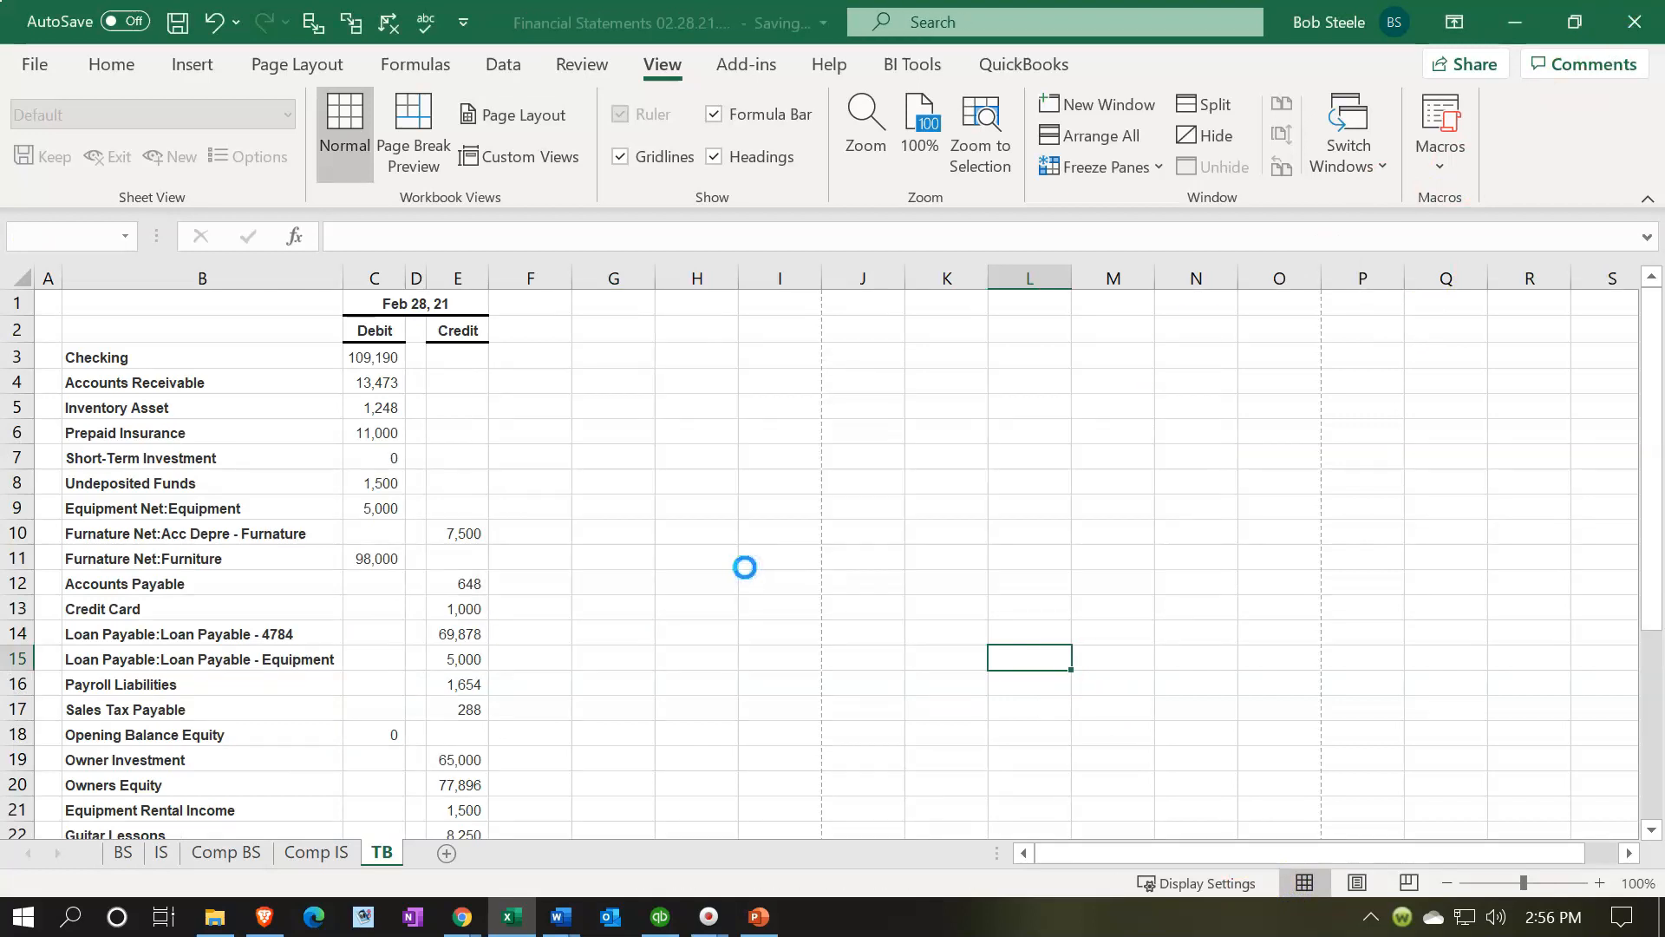
pyautogui.hotkey('alt', 'Tab')
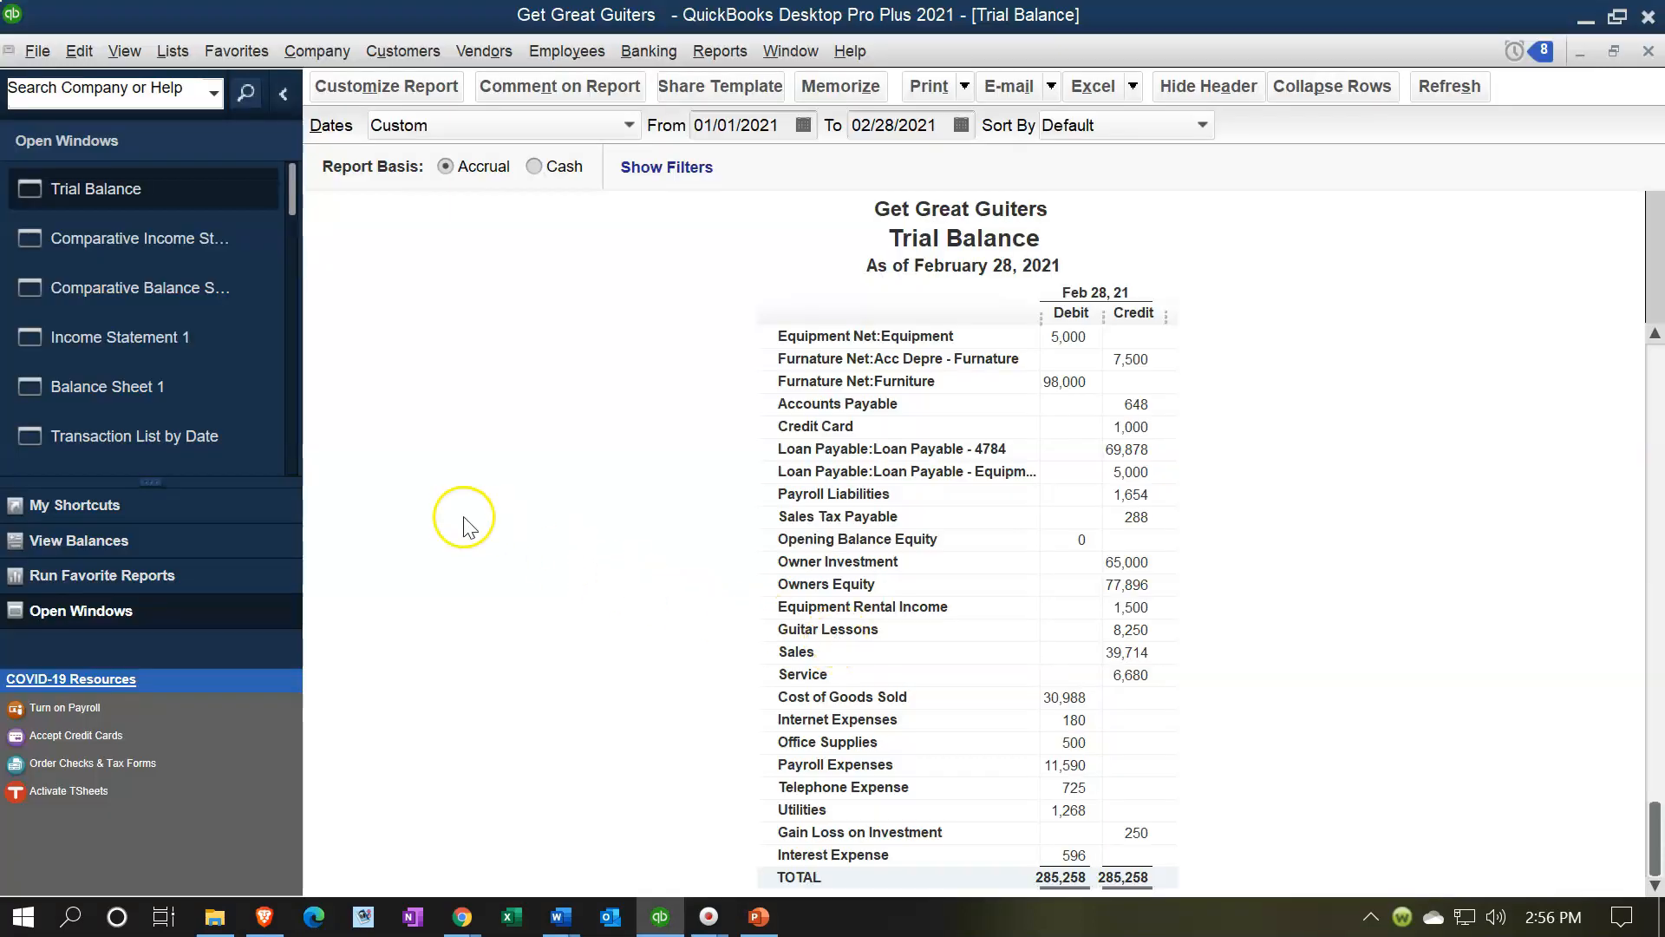
# Open the Transaction List by Date report and preview its portrait printout
pyautogui.click(169, 438)
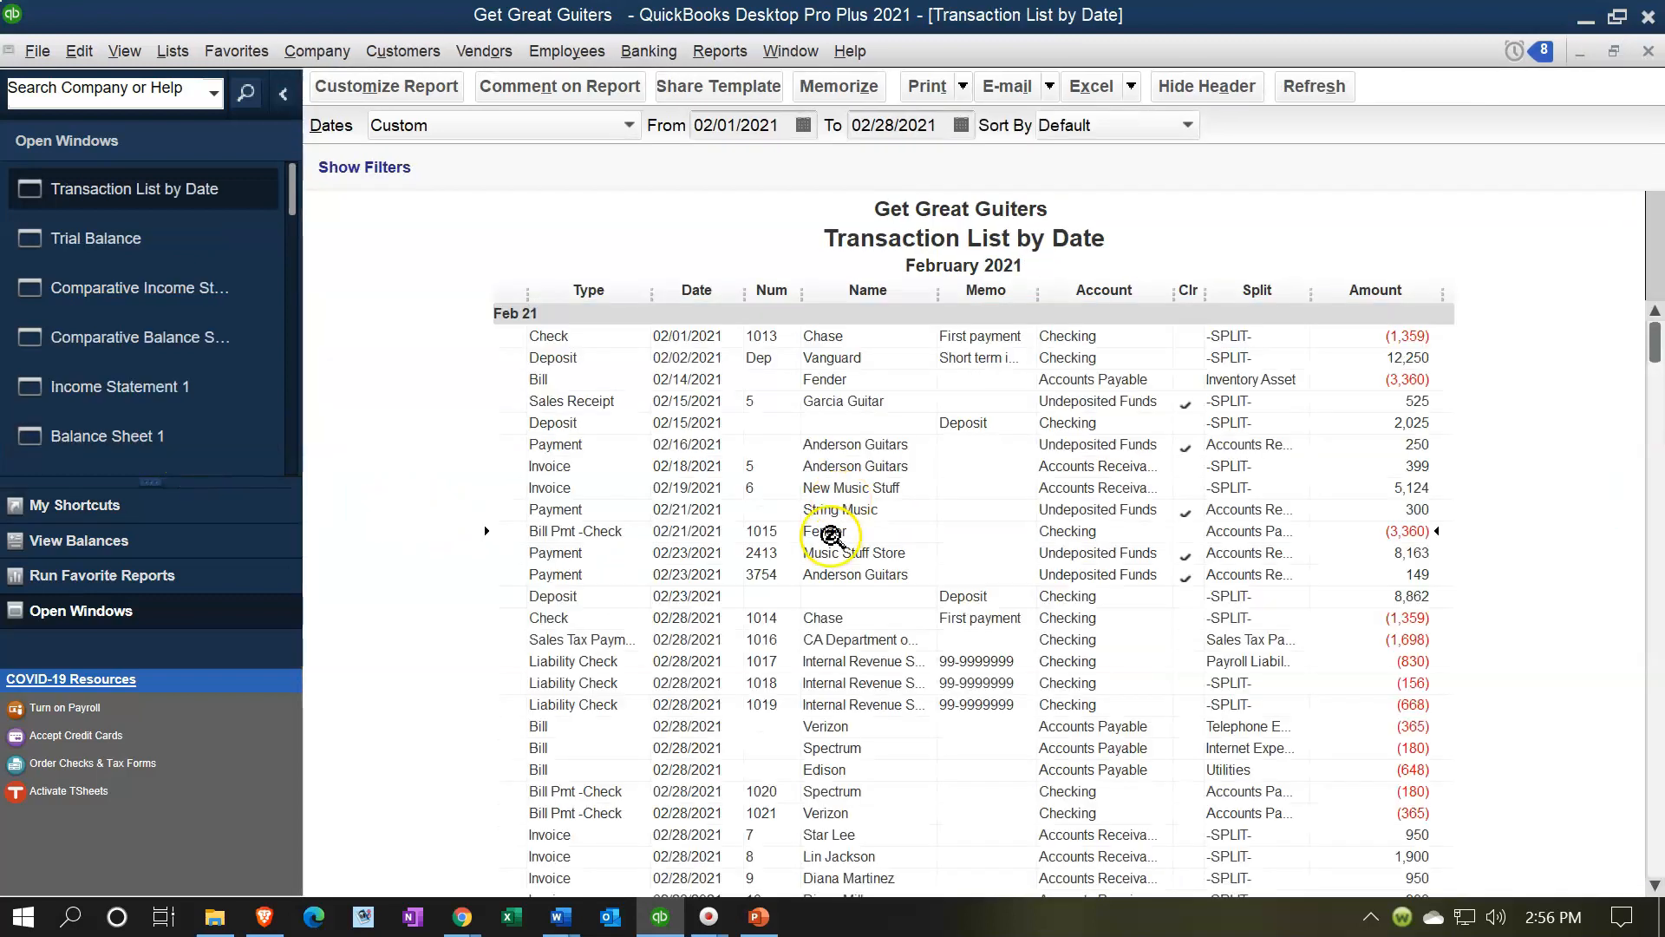
pyautogui.click(957, 86)
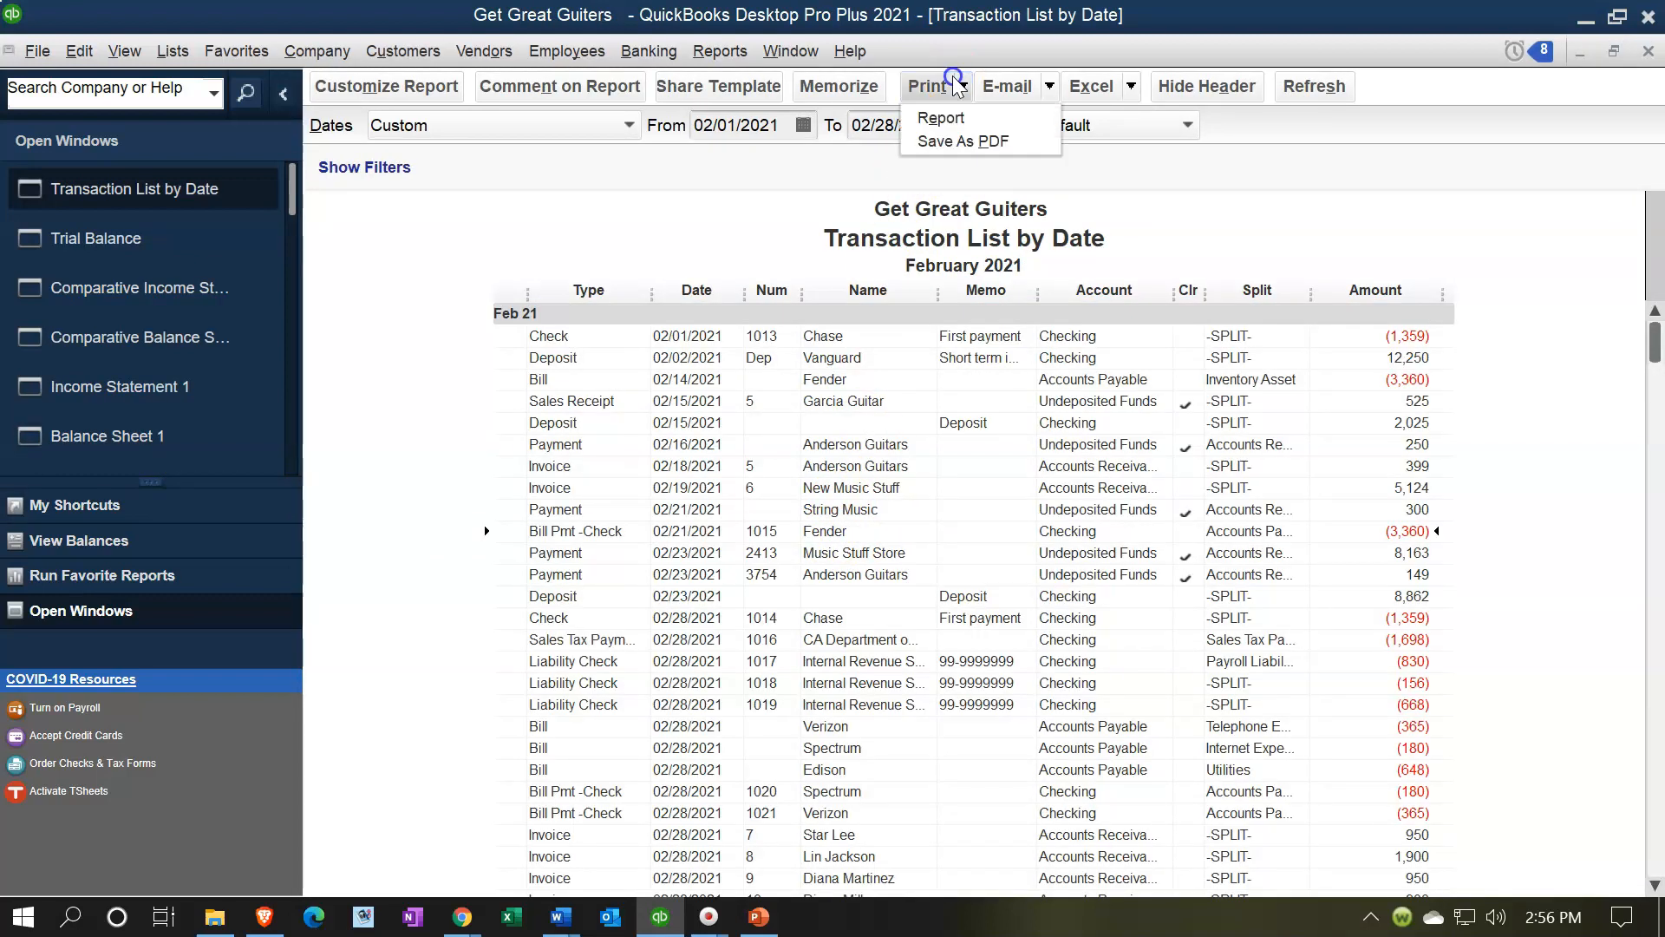
pyautogui.click(944, 118)
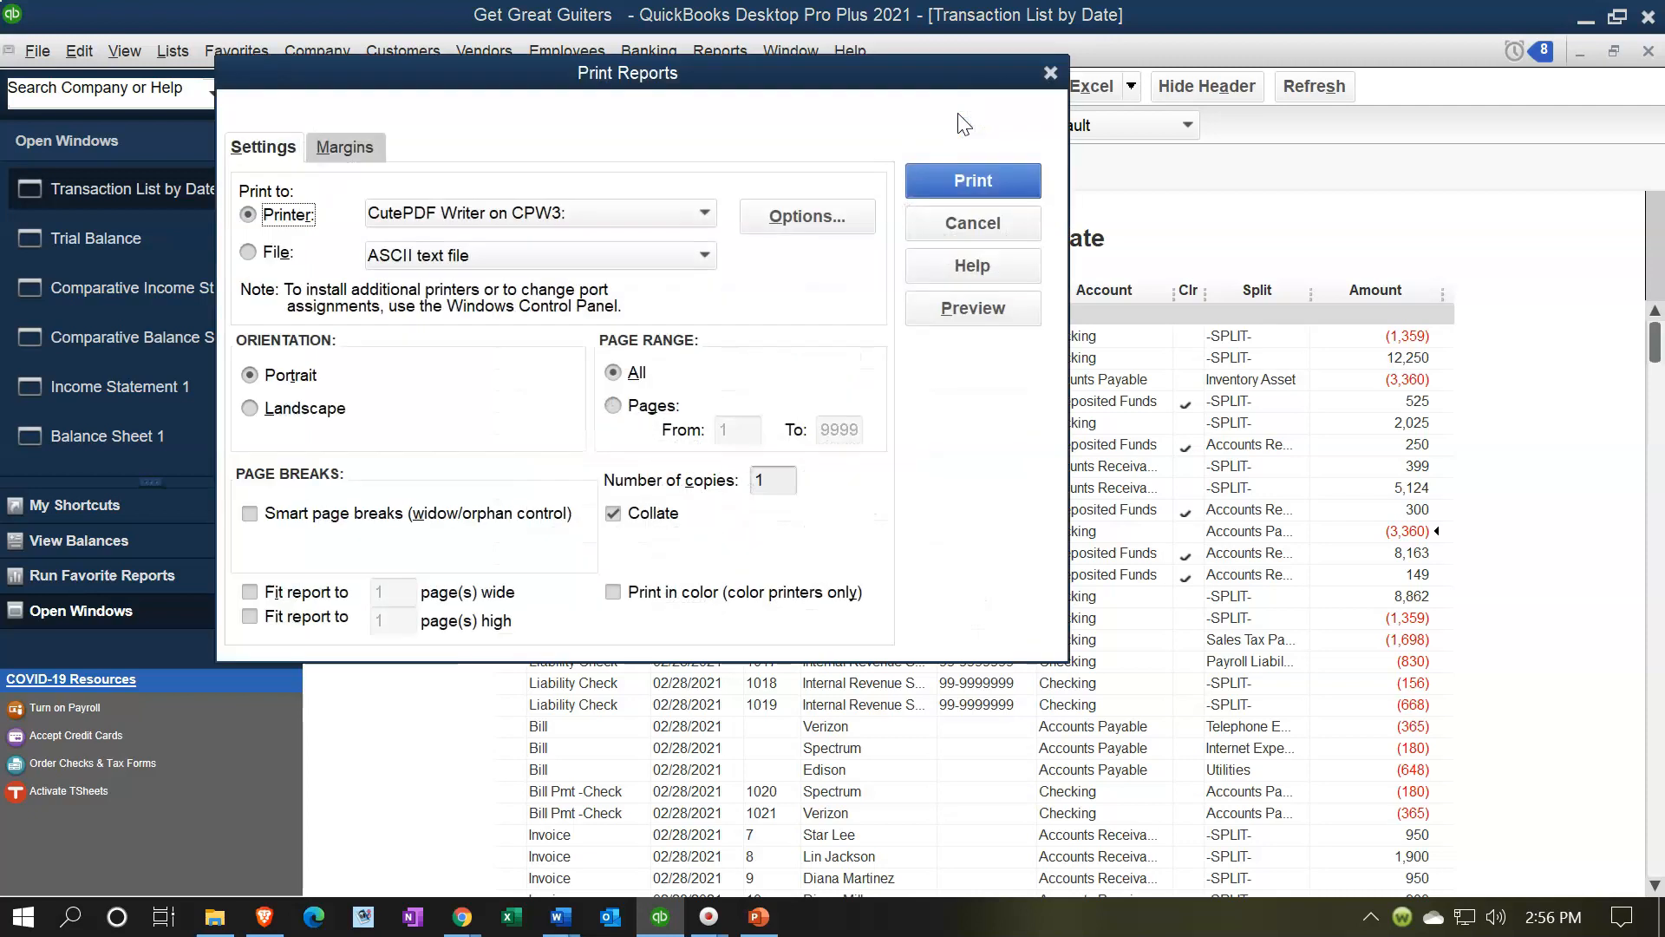
pyautogui.click(943, 306)
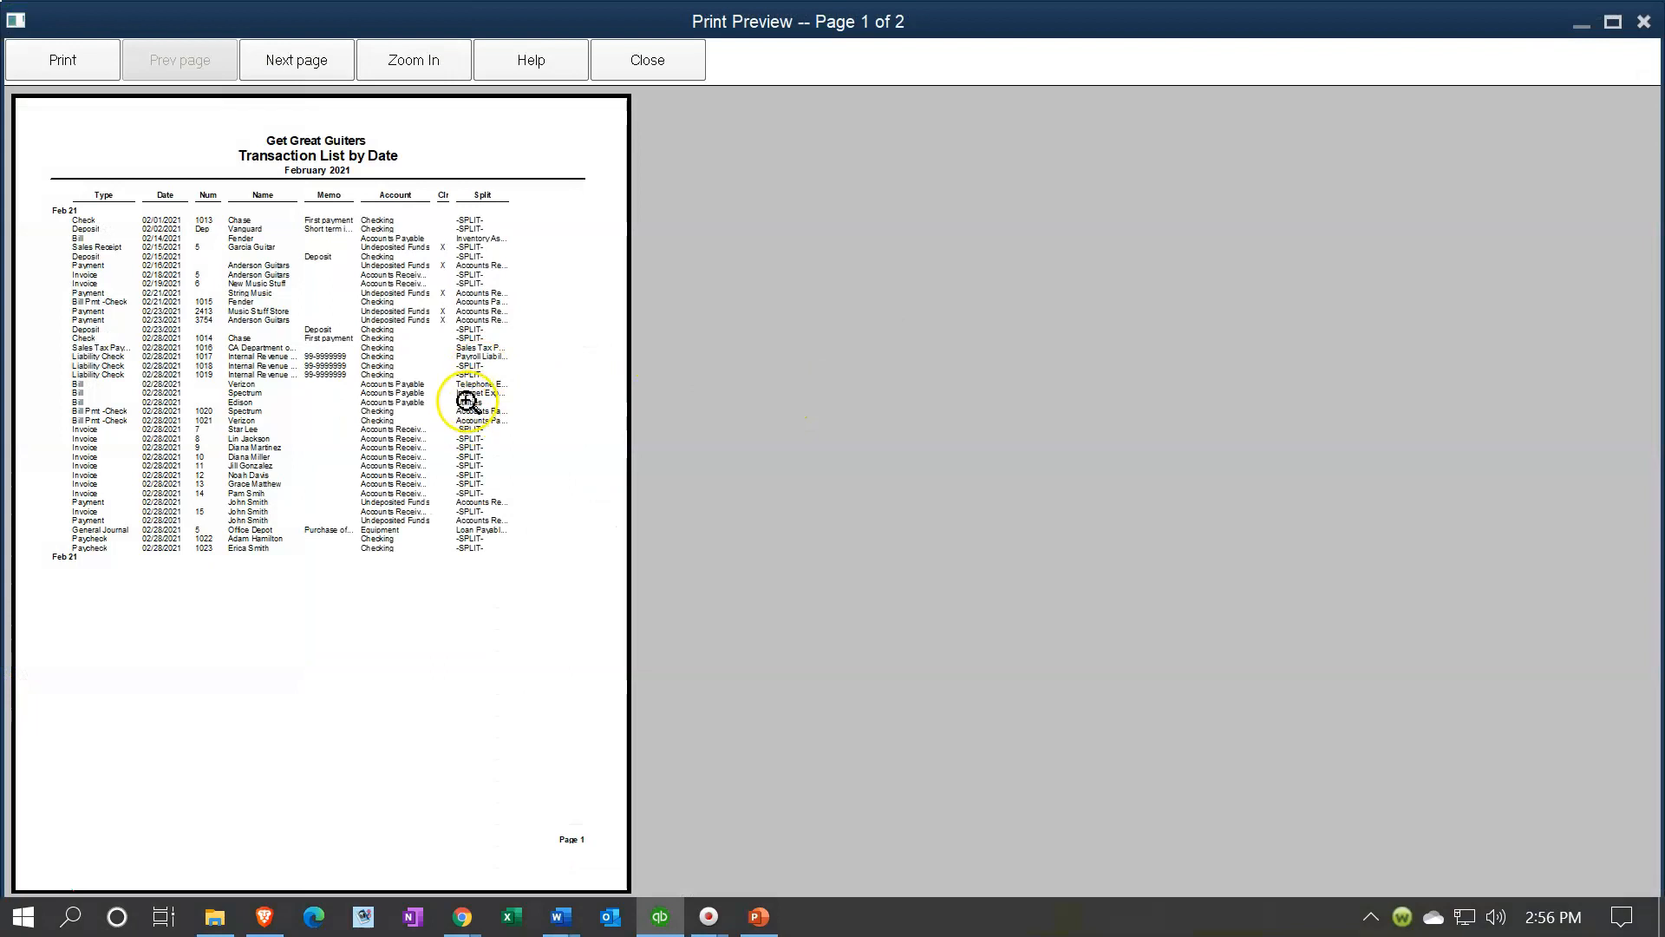
pyautogui.click(635, 76)
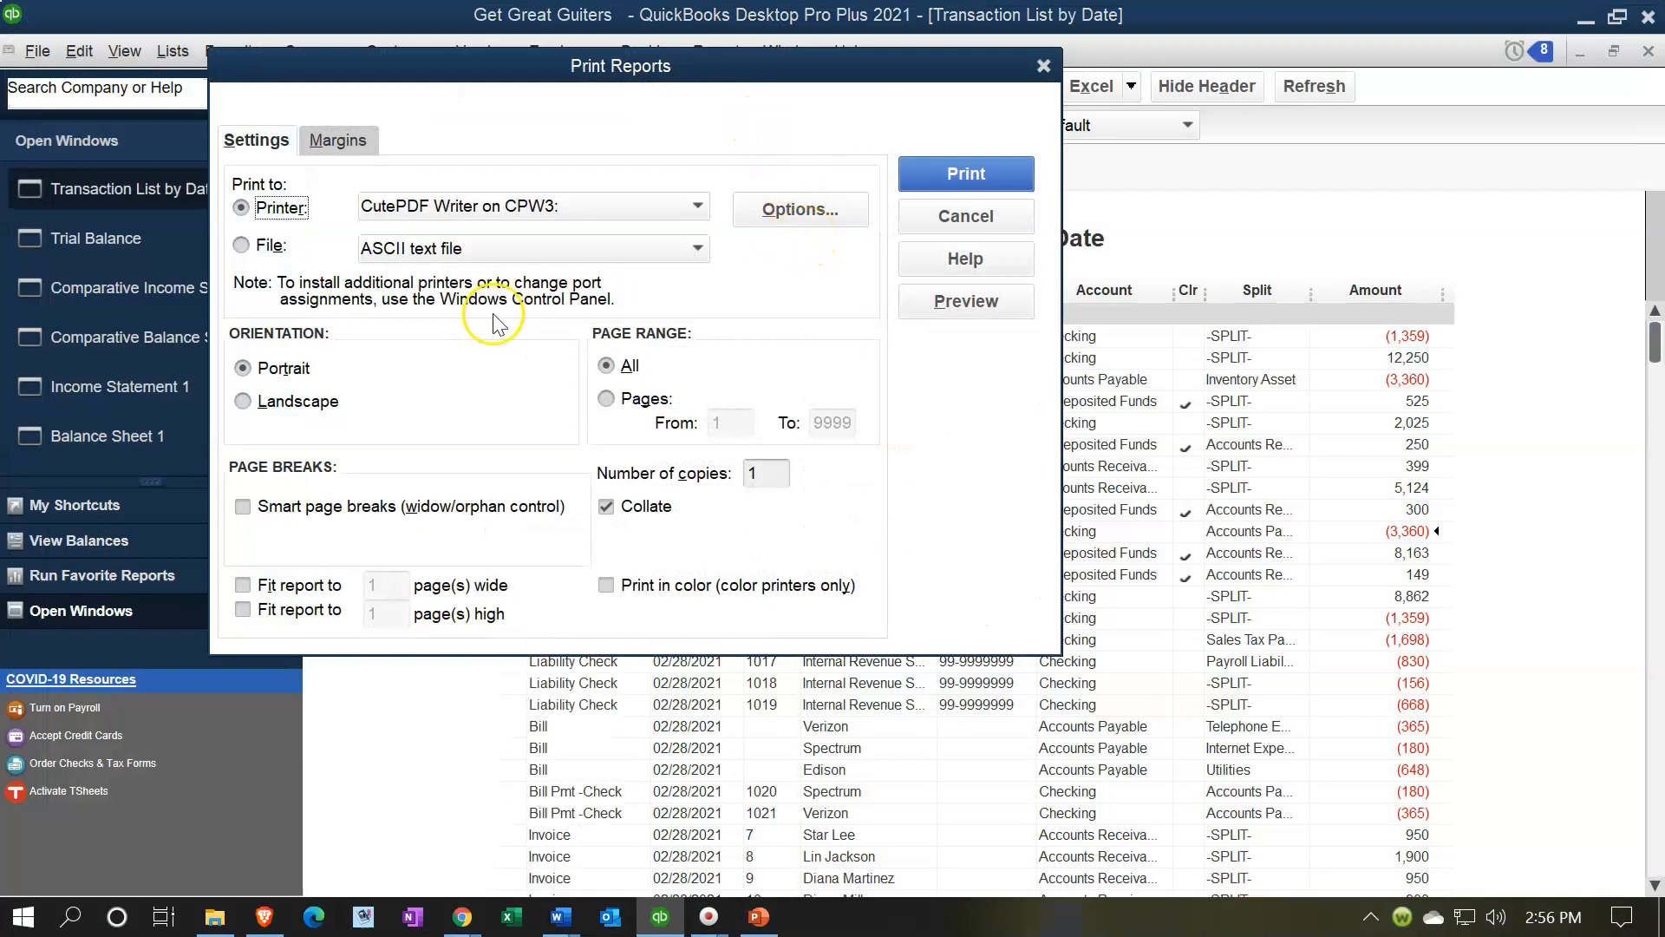
# Set the report's print orientation to landscape and check the print preview
pyautogui.click(314, 401)
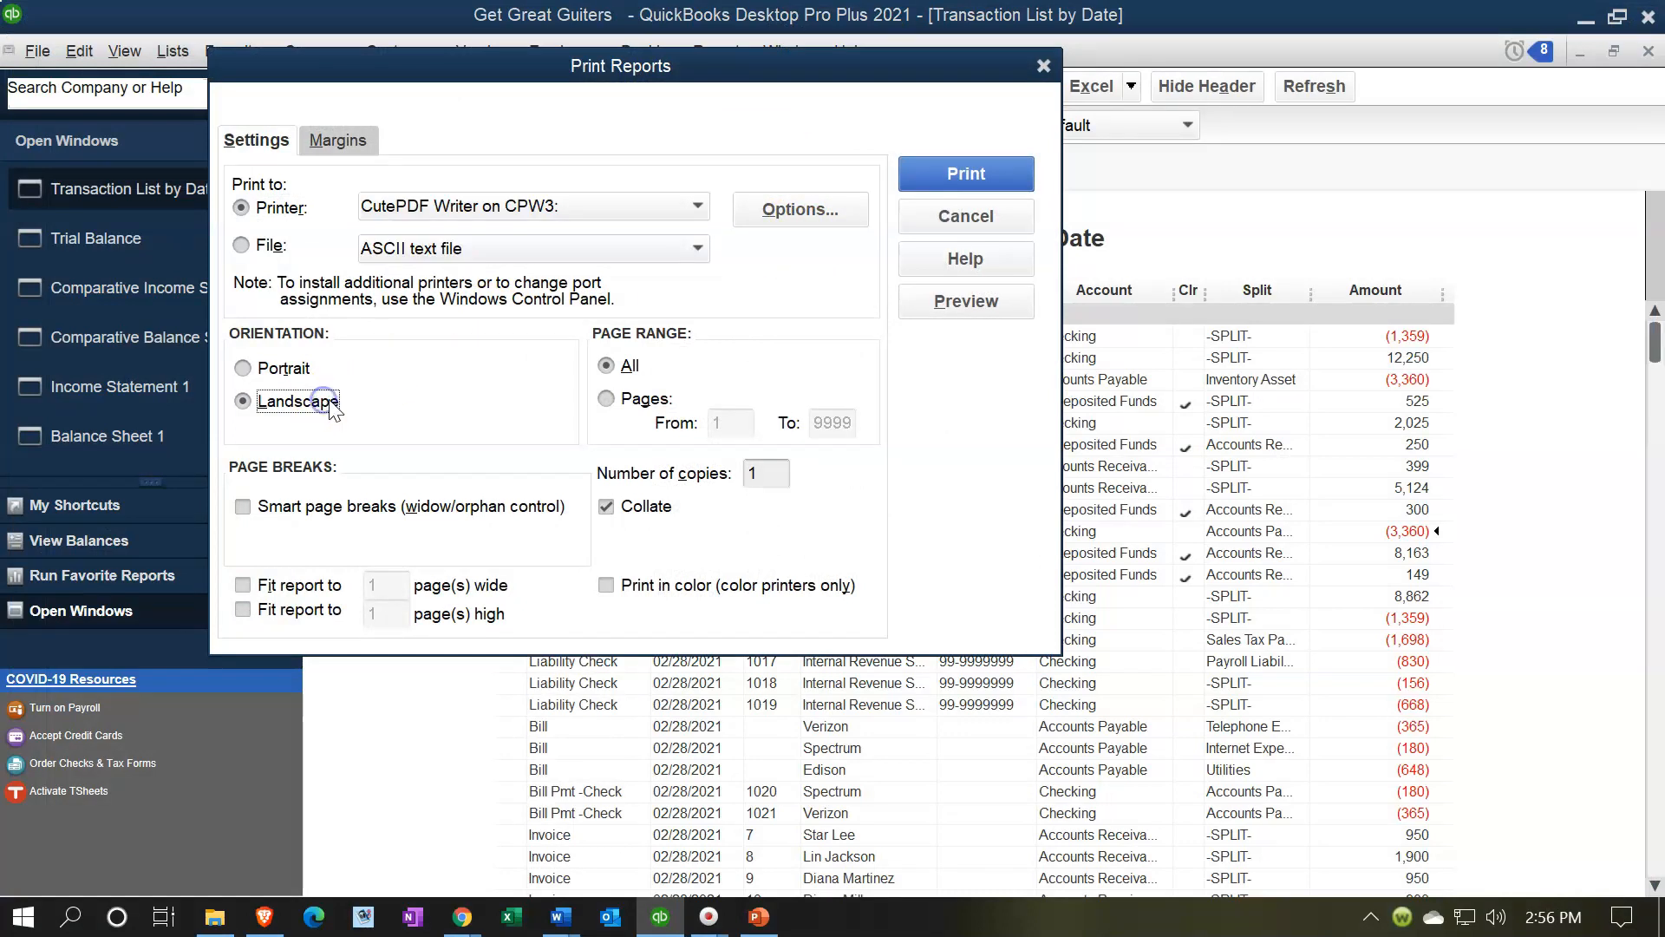
pyautogui.click(939, 297)
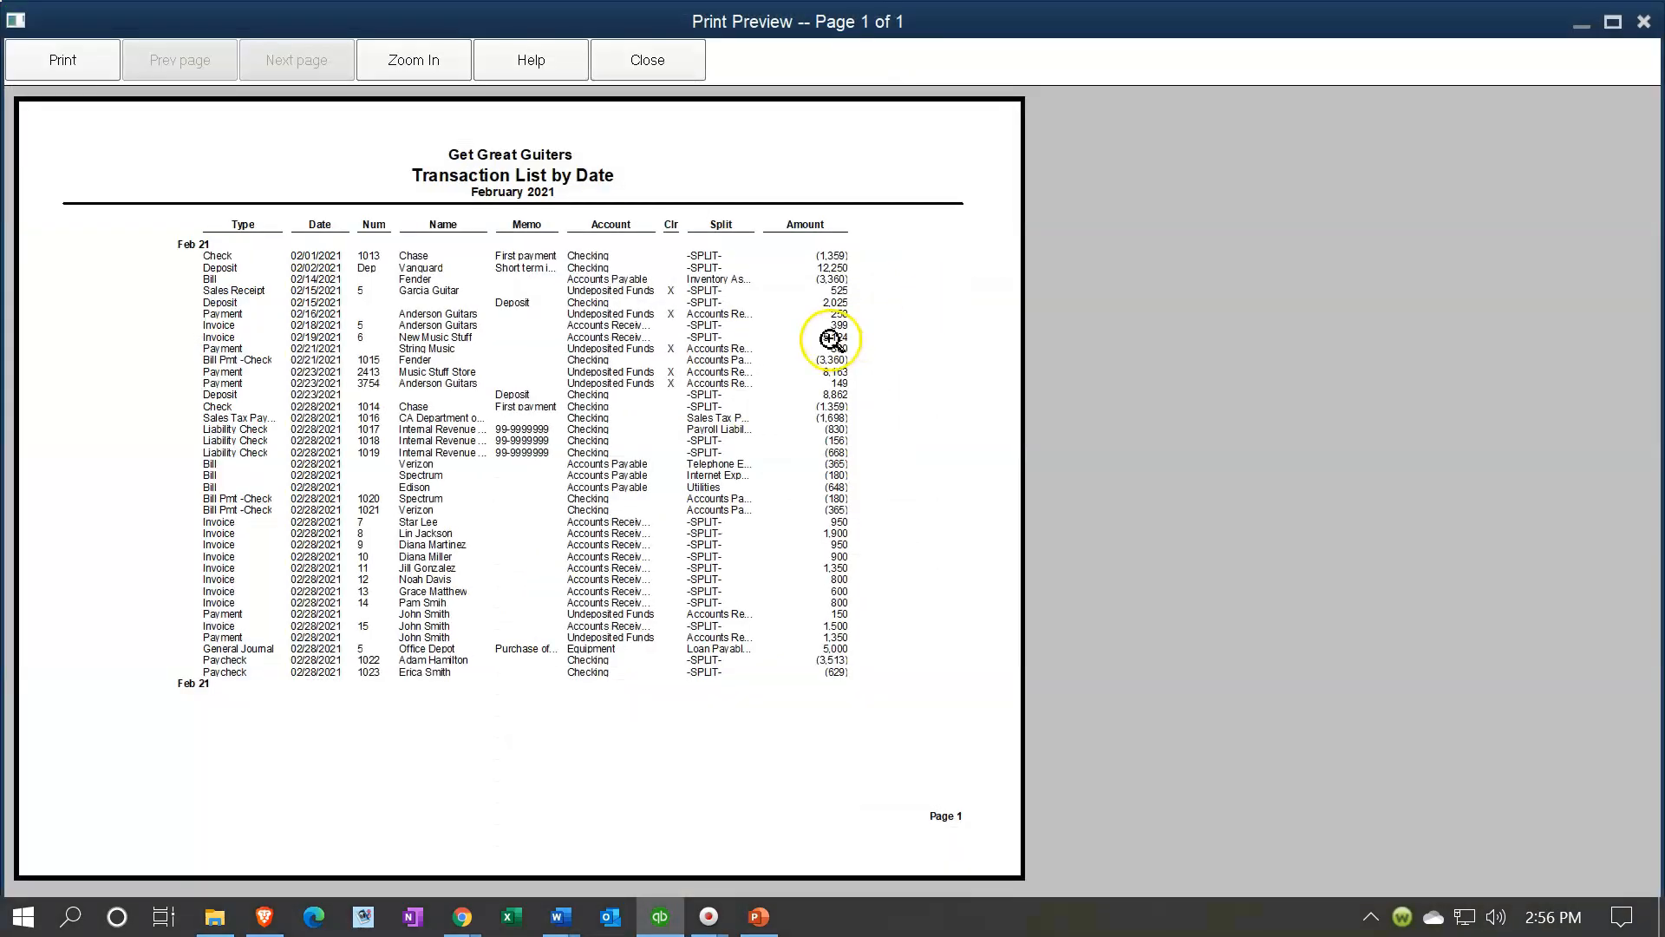
pyautogui.click(680, 67)
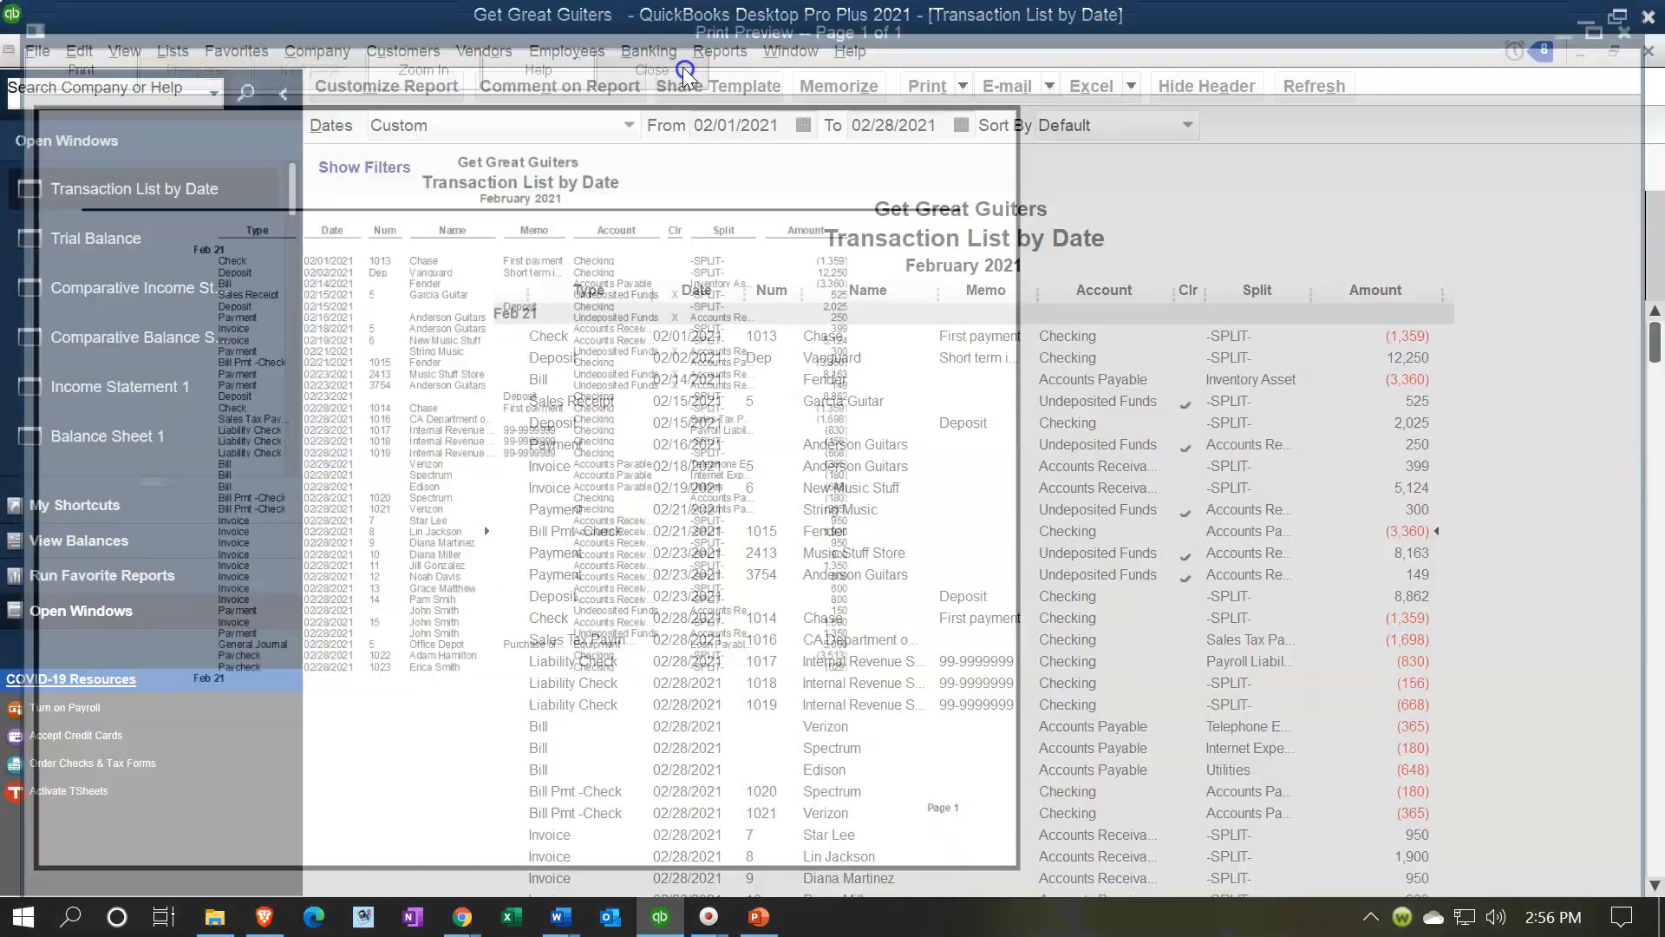
# Print the report to a PDF in the Section 8 Month Two Data Inpu folder, named Transaction List by Date with the 02.28.21 date suffix
pyautogui.click(926, 169)
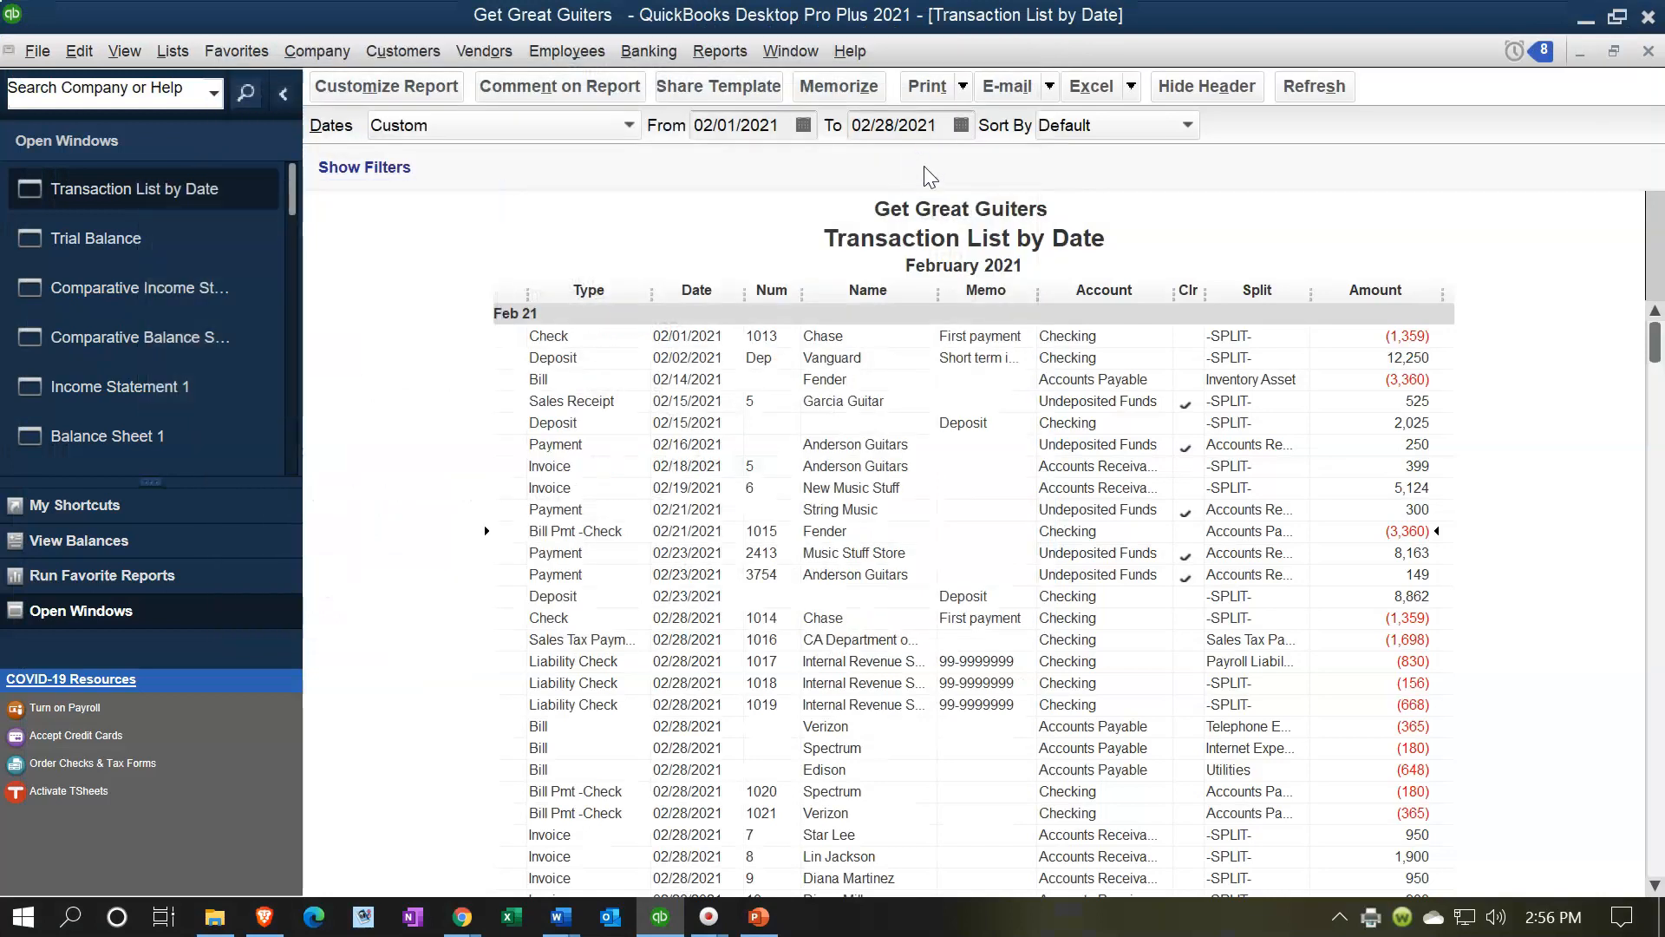
pyautogui.click(889, 490)
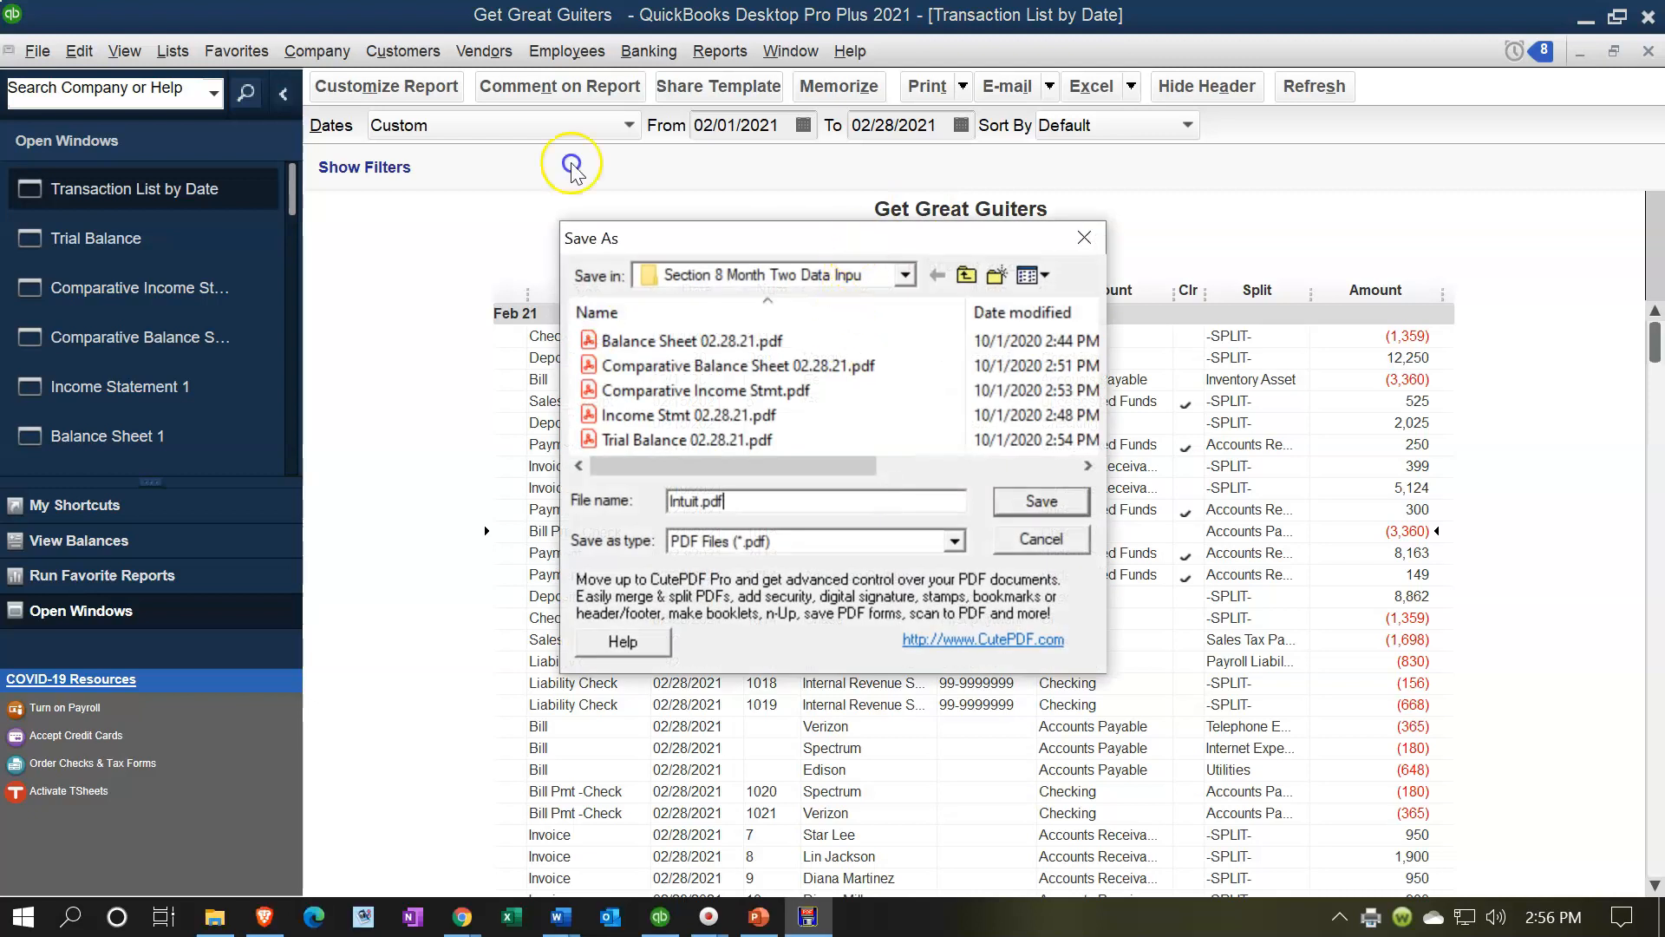
pyautogui.moveTo(923, 283); pyautogui.dragTo(990, 330)
pyautogui.click(830, 581)
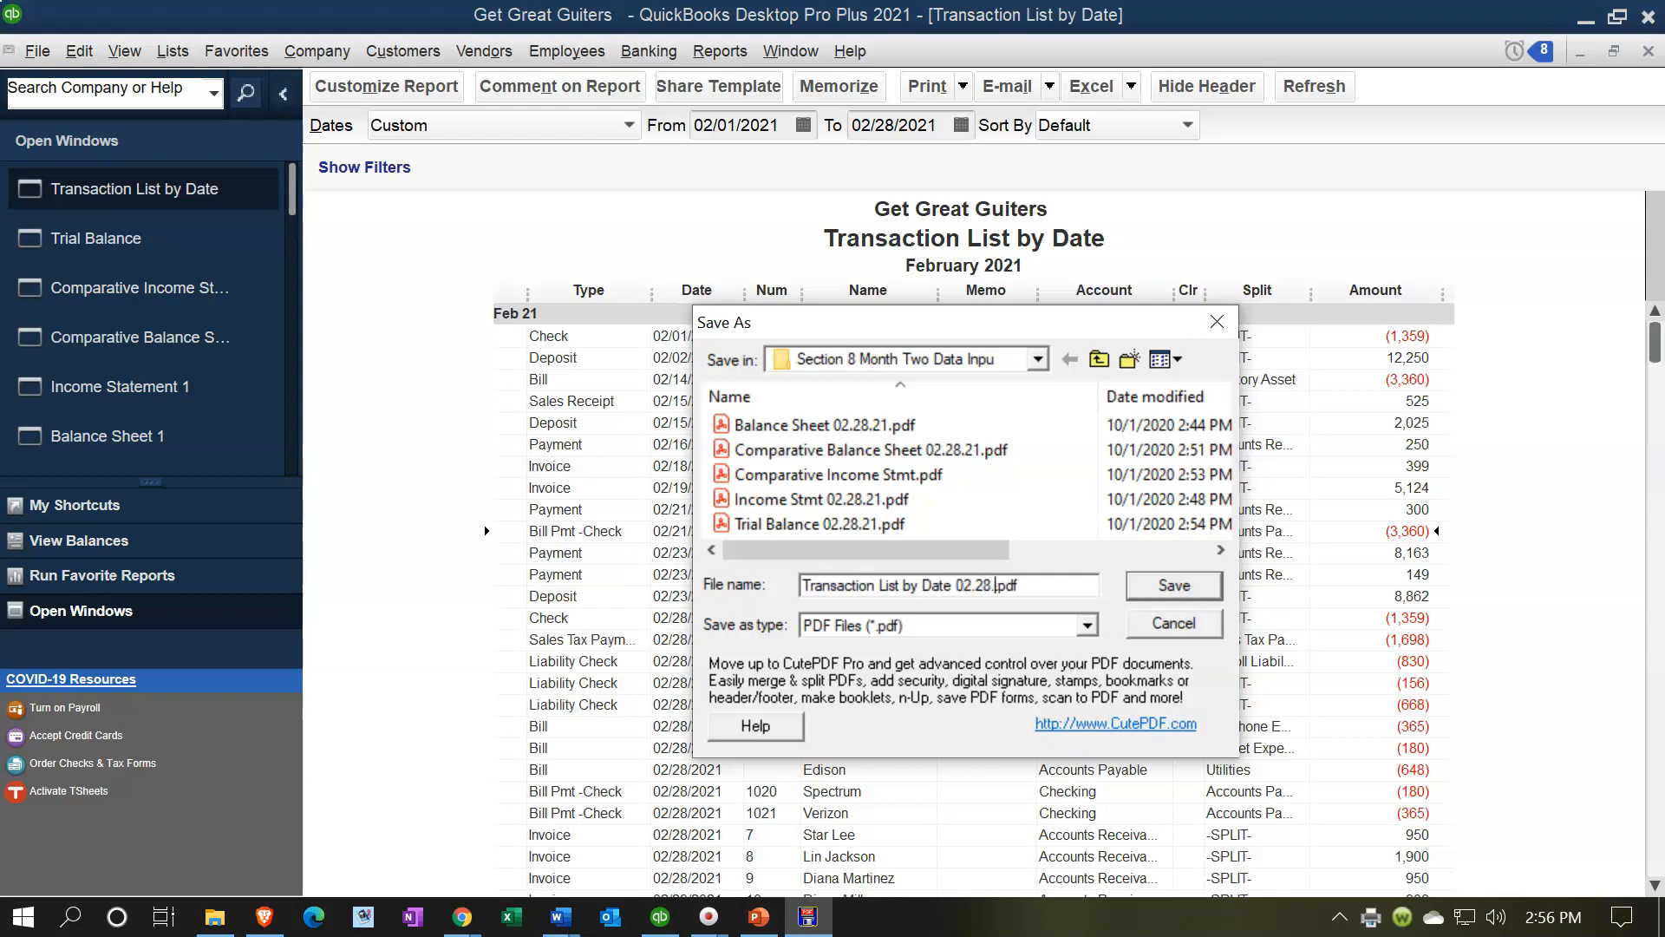
pyautogui.click(1175, 587)
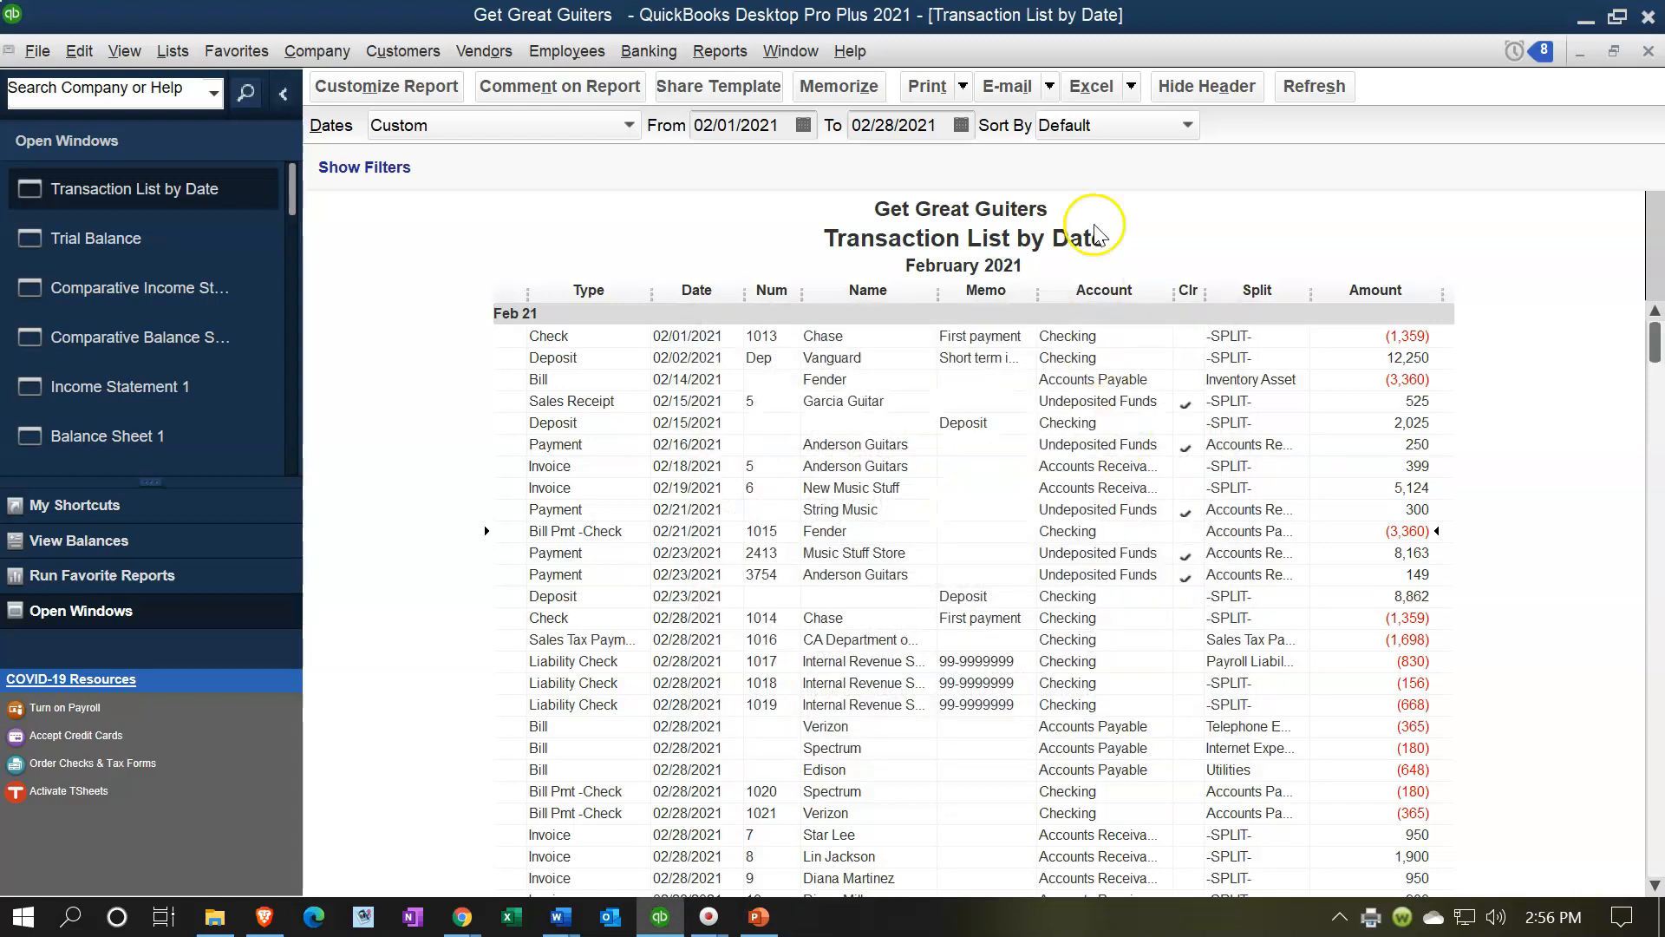
# Export the report to a new worksheet in the existing Financial Statements 02.28.21 workbook and move the new sheet after TB
pyautogui.click(1132, 87)
pyautogui.click(1122, 109)
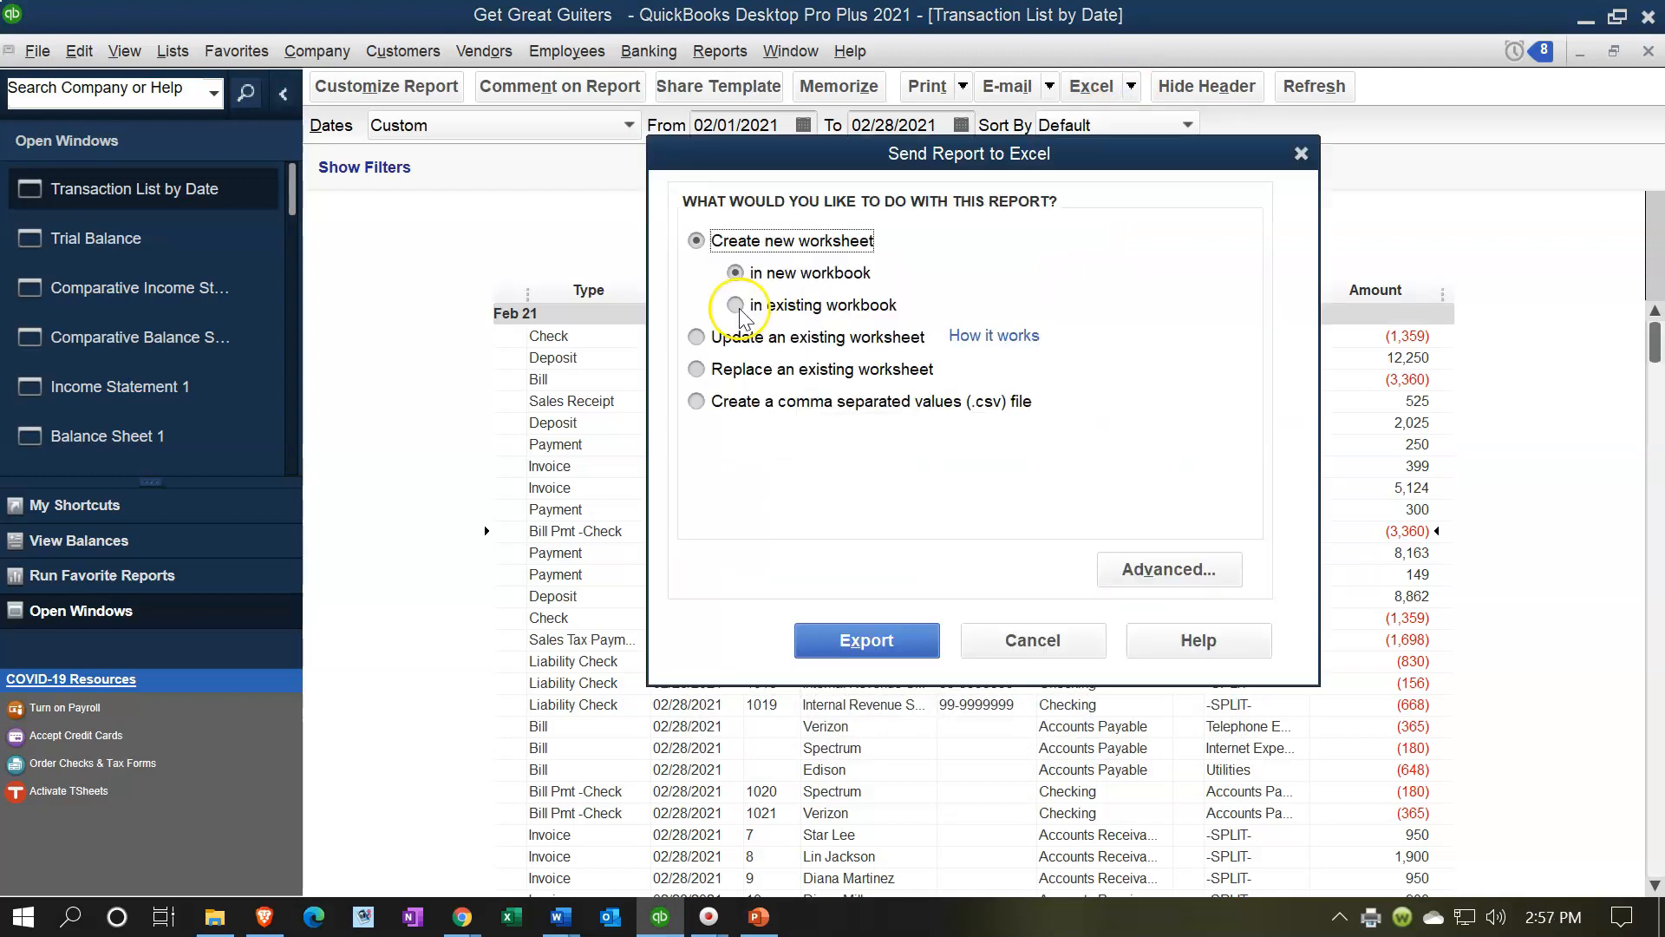
pyautogui.click(736, 304)
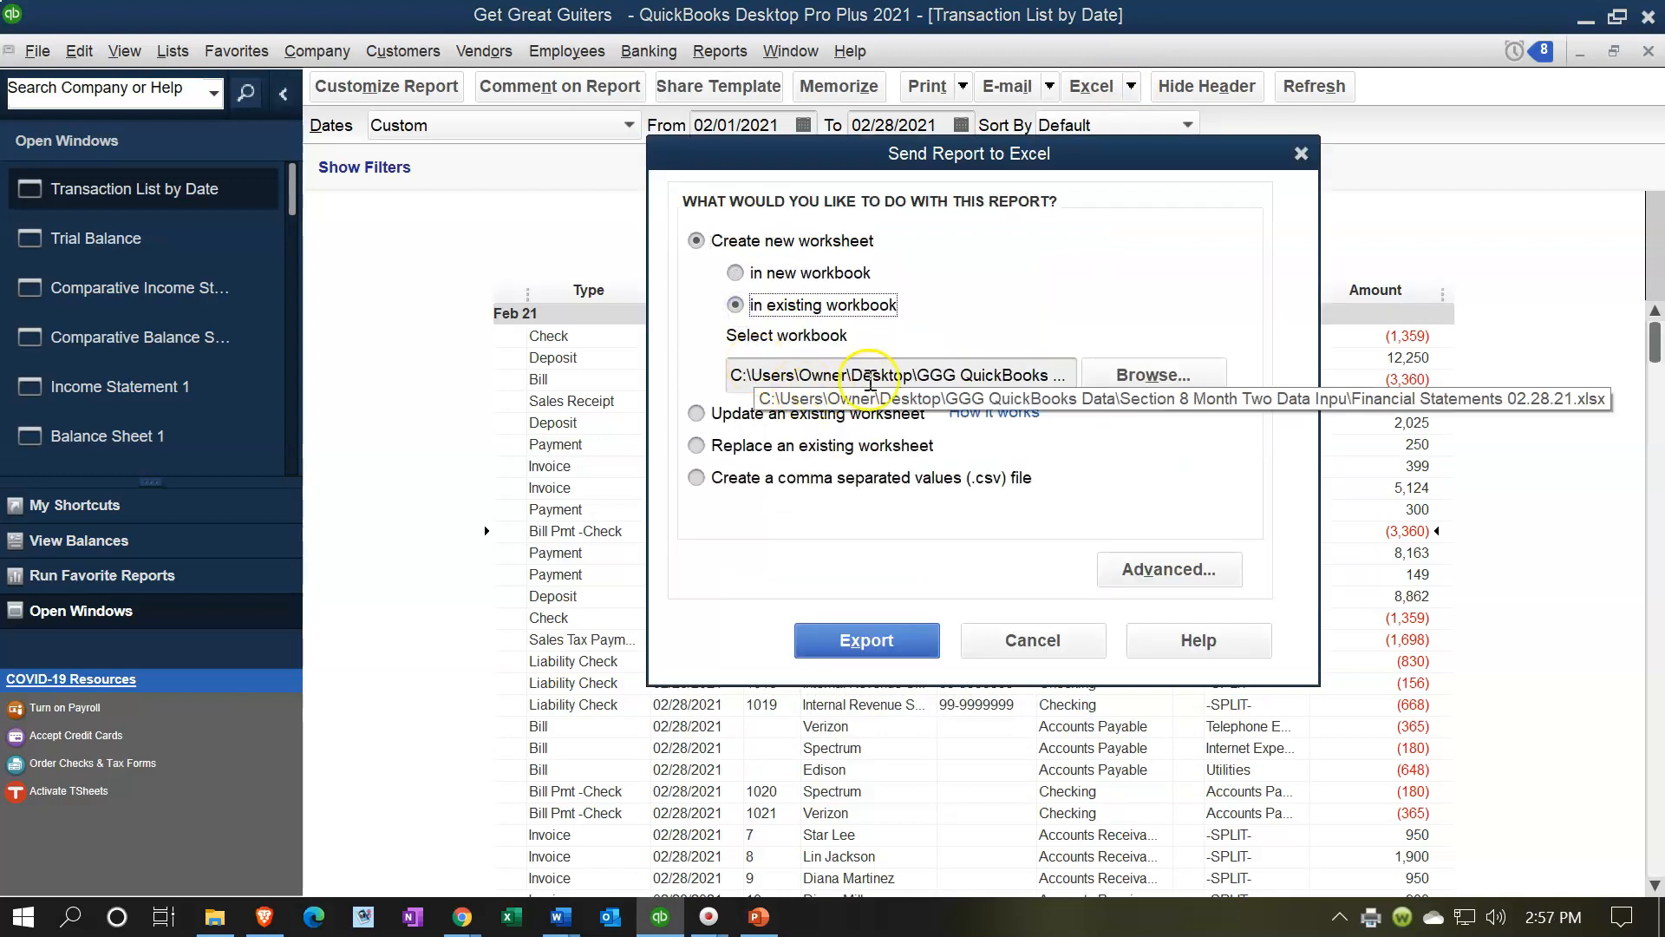
pyautogui.click(902, 642)
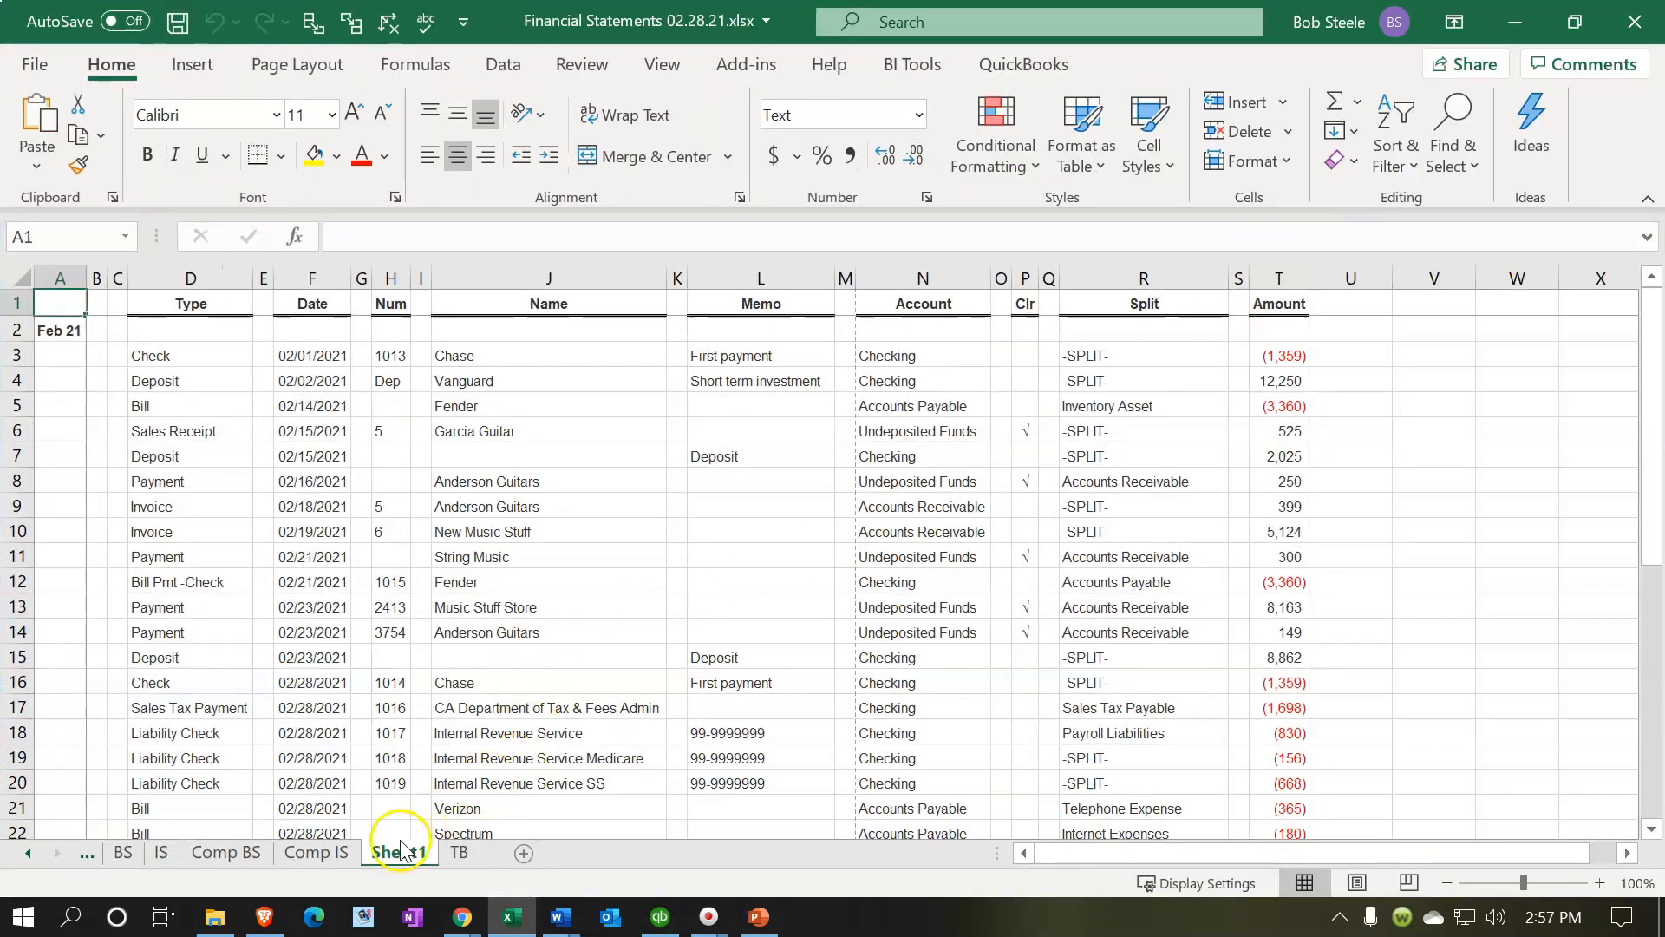
pyautogui.moveTo(397, 852); pyautogui.dragTo(501, 874)
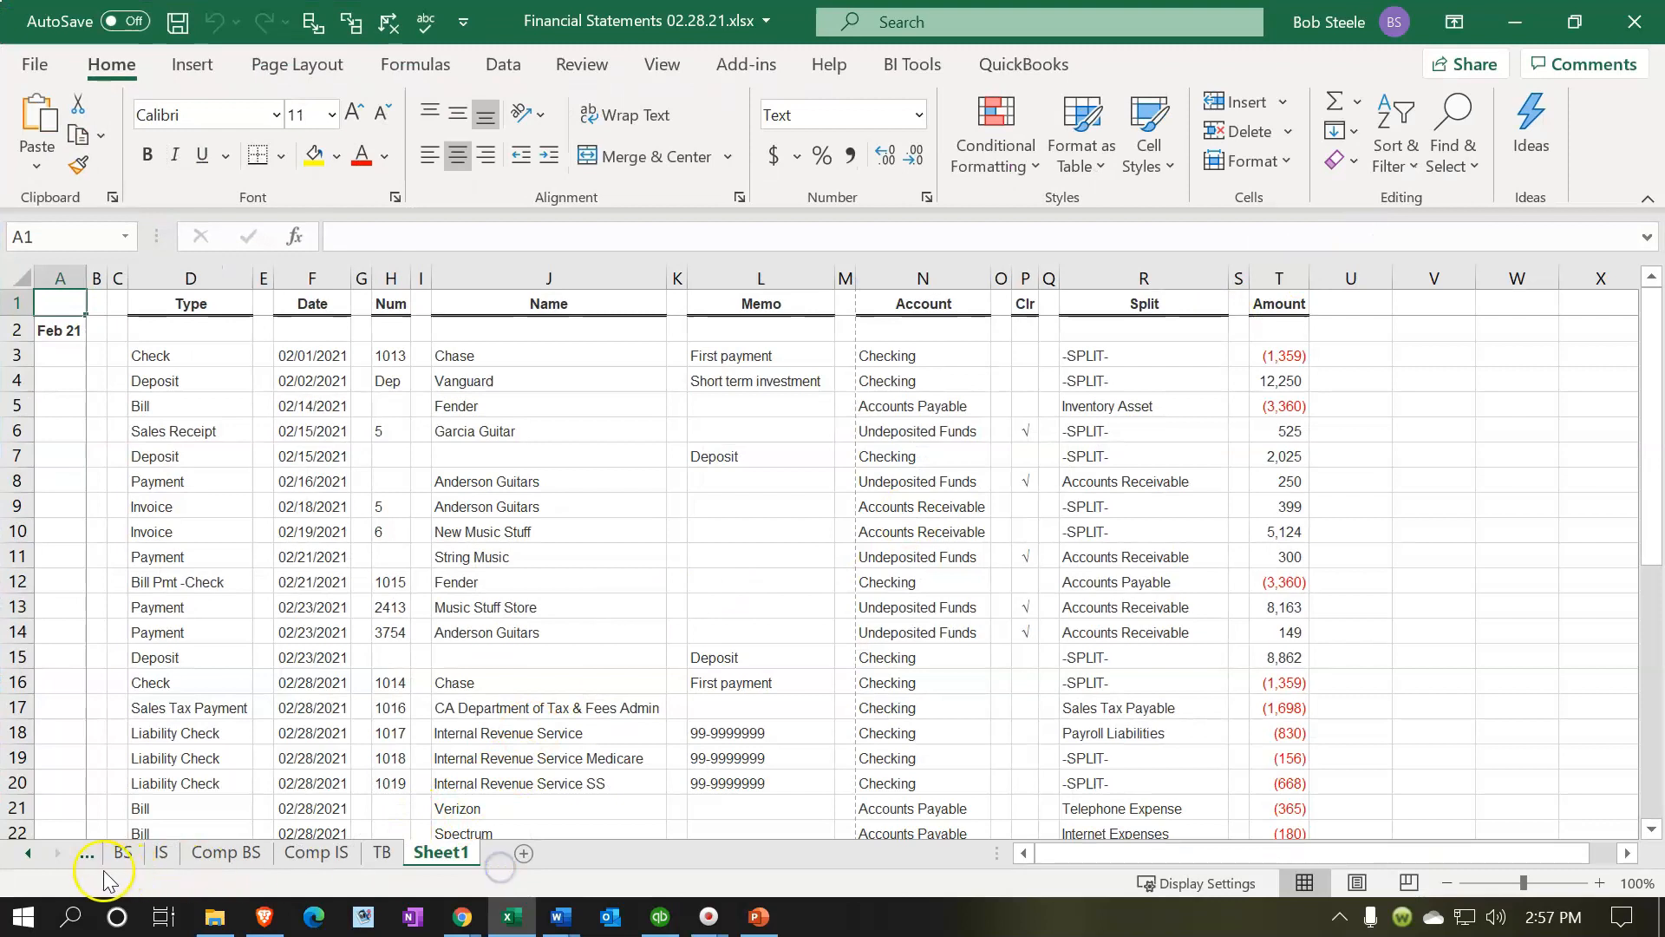
# Delete the QuickBooks Desktop Export Tips sheet from the workbook
pyautogui.click(28, 852)
pyautogui.click(143, 859)
pyautogui.rightClick(143, 859)
pyautogui.click(205, 531)
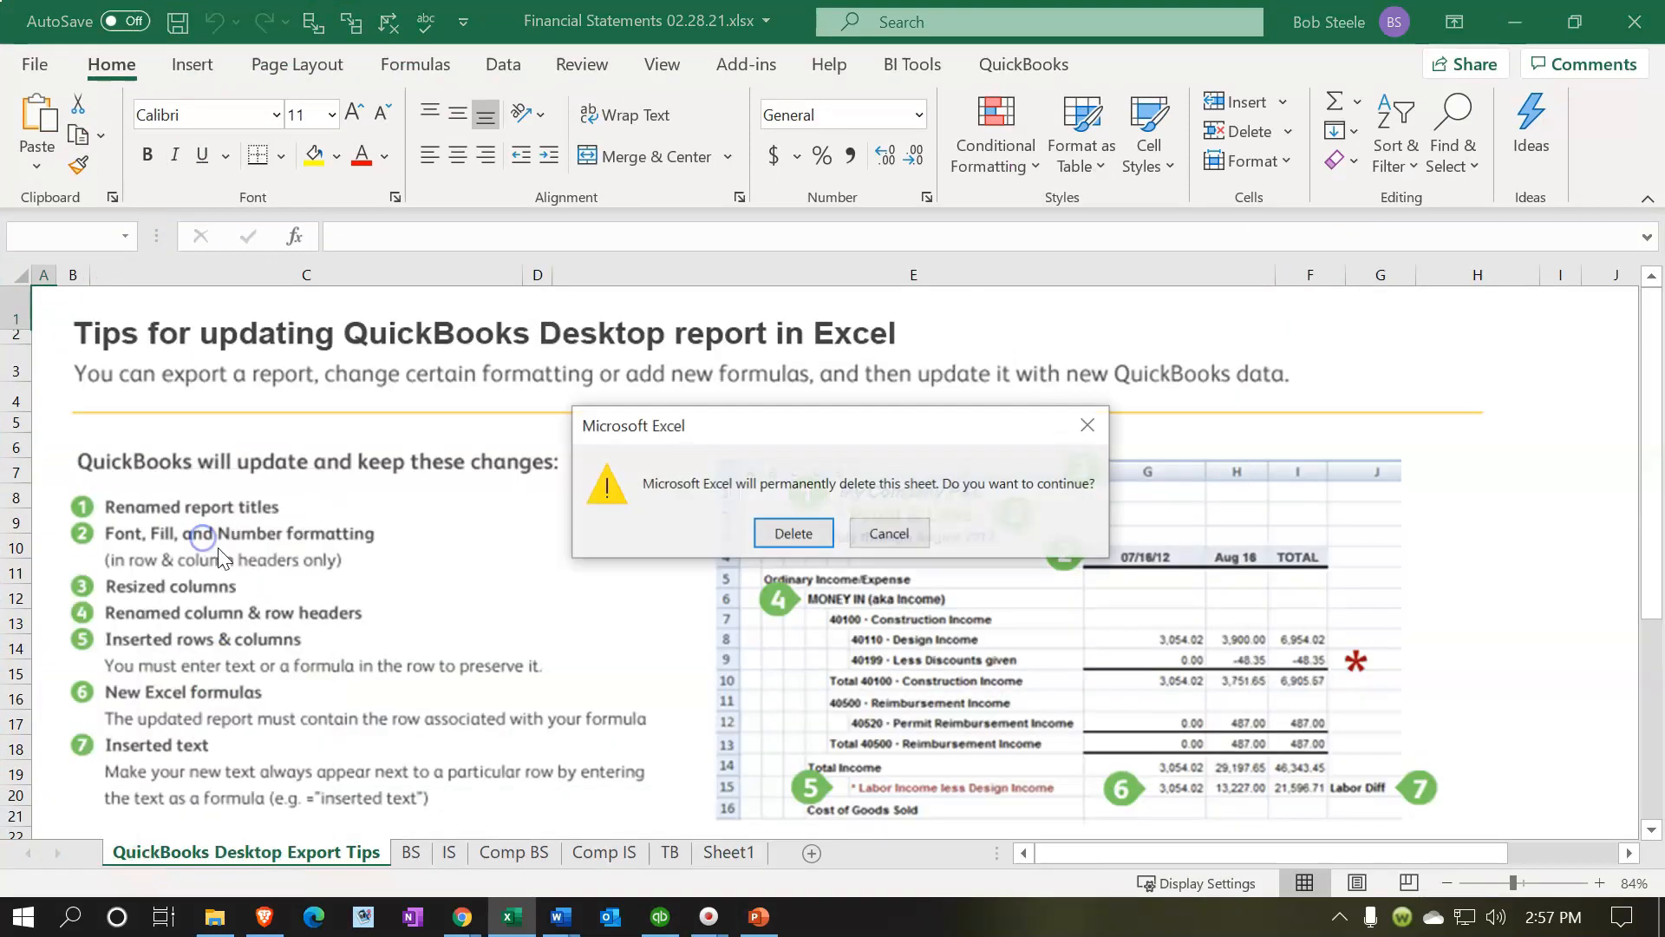
pyautogui.click(768, 534)
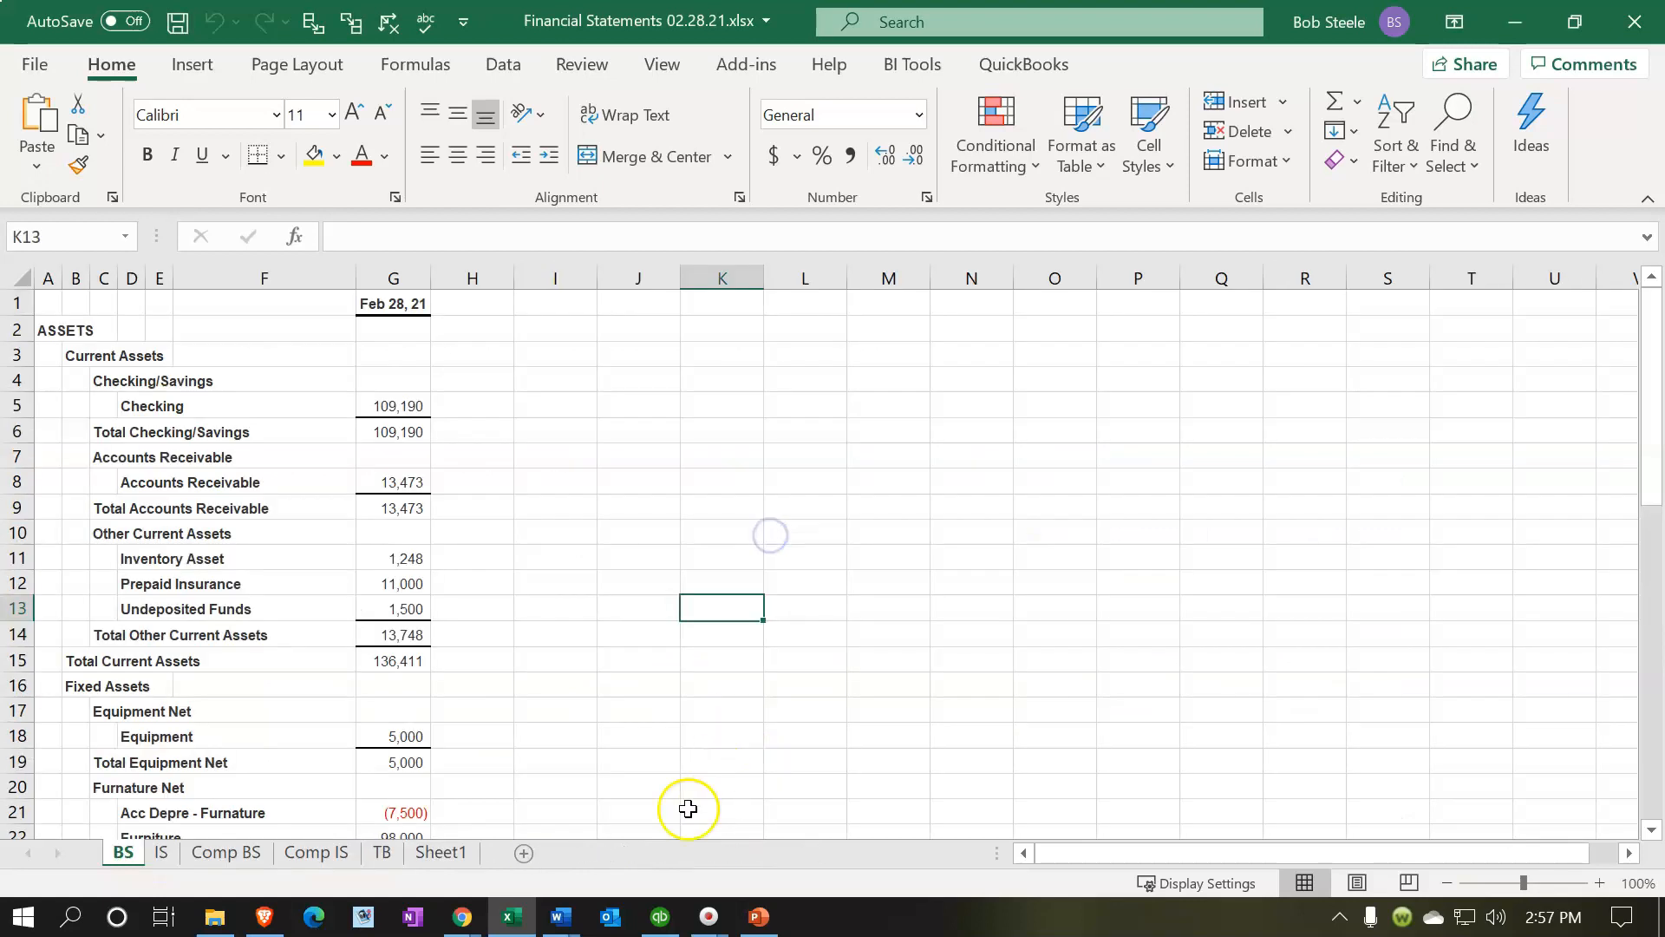
# Rename Sheet1, holding the transaction list, as Tran Det
pyautogui.click(436, 857)
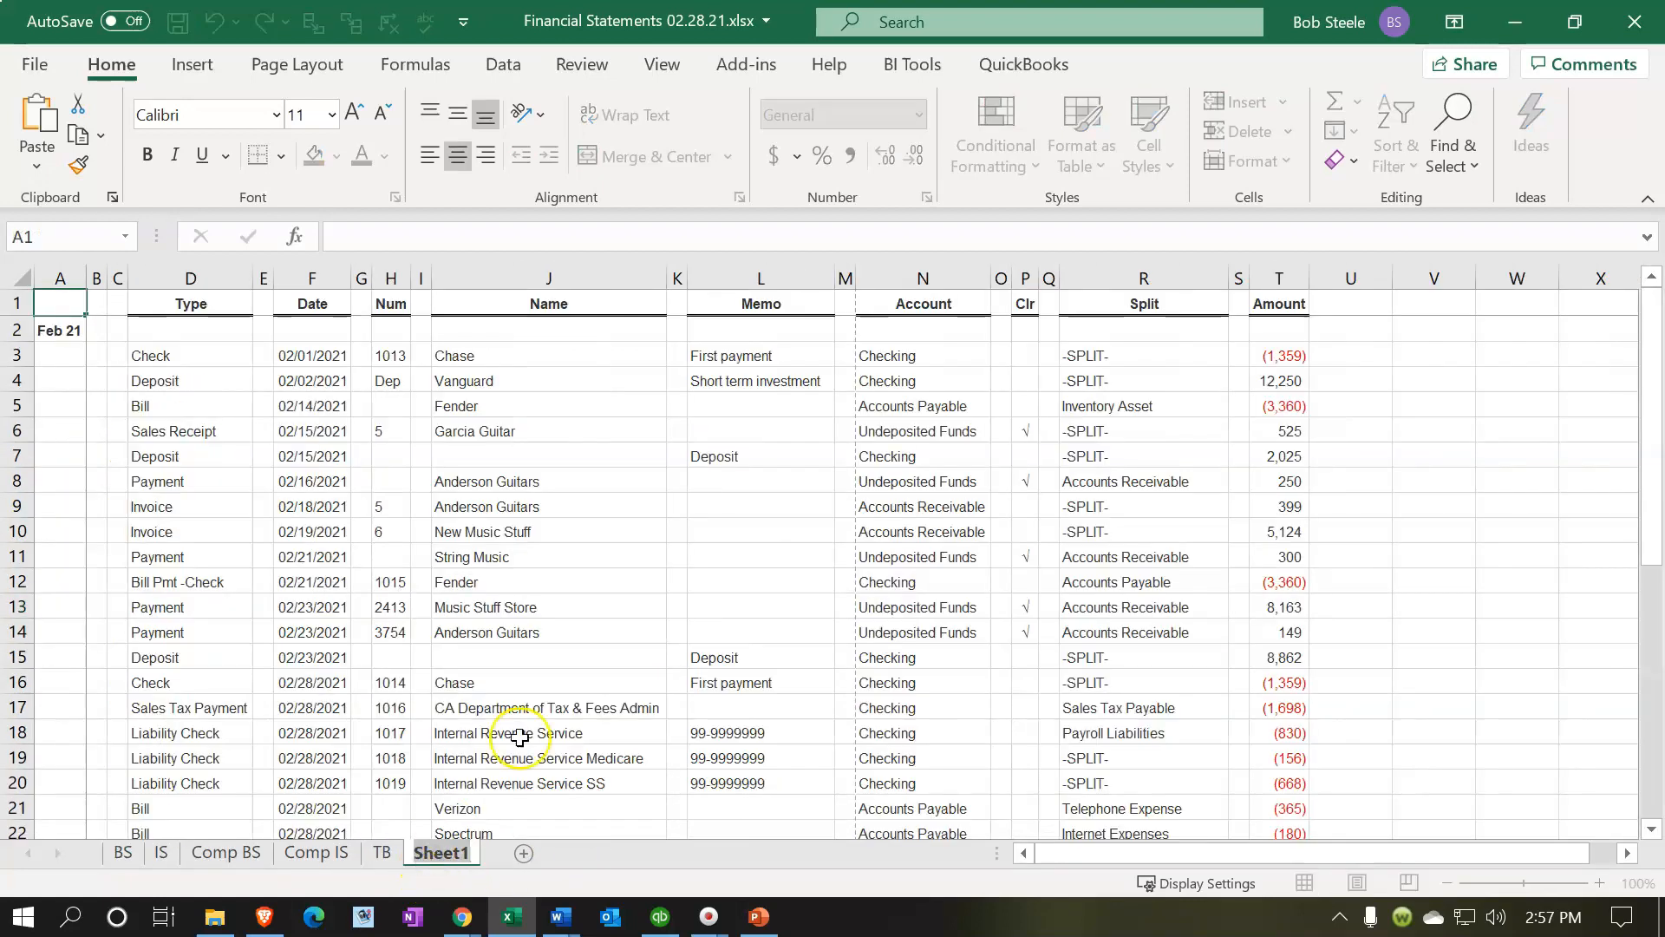
pyautogui.write('Tran Det')
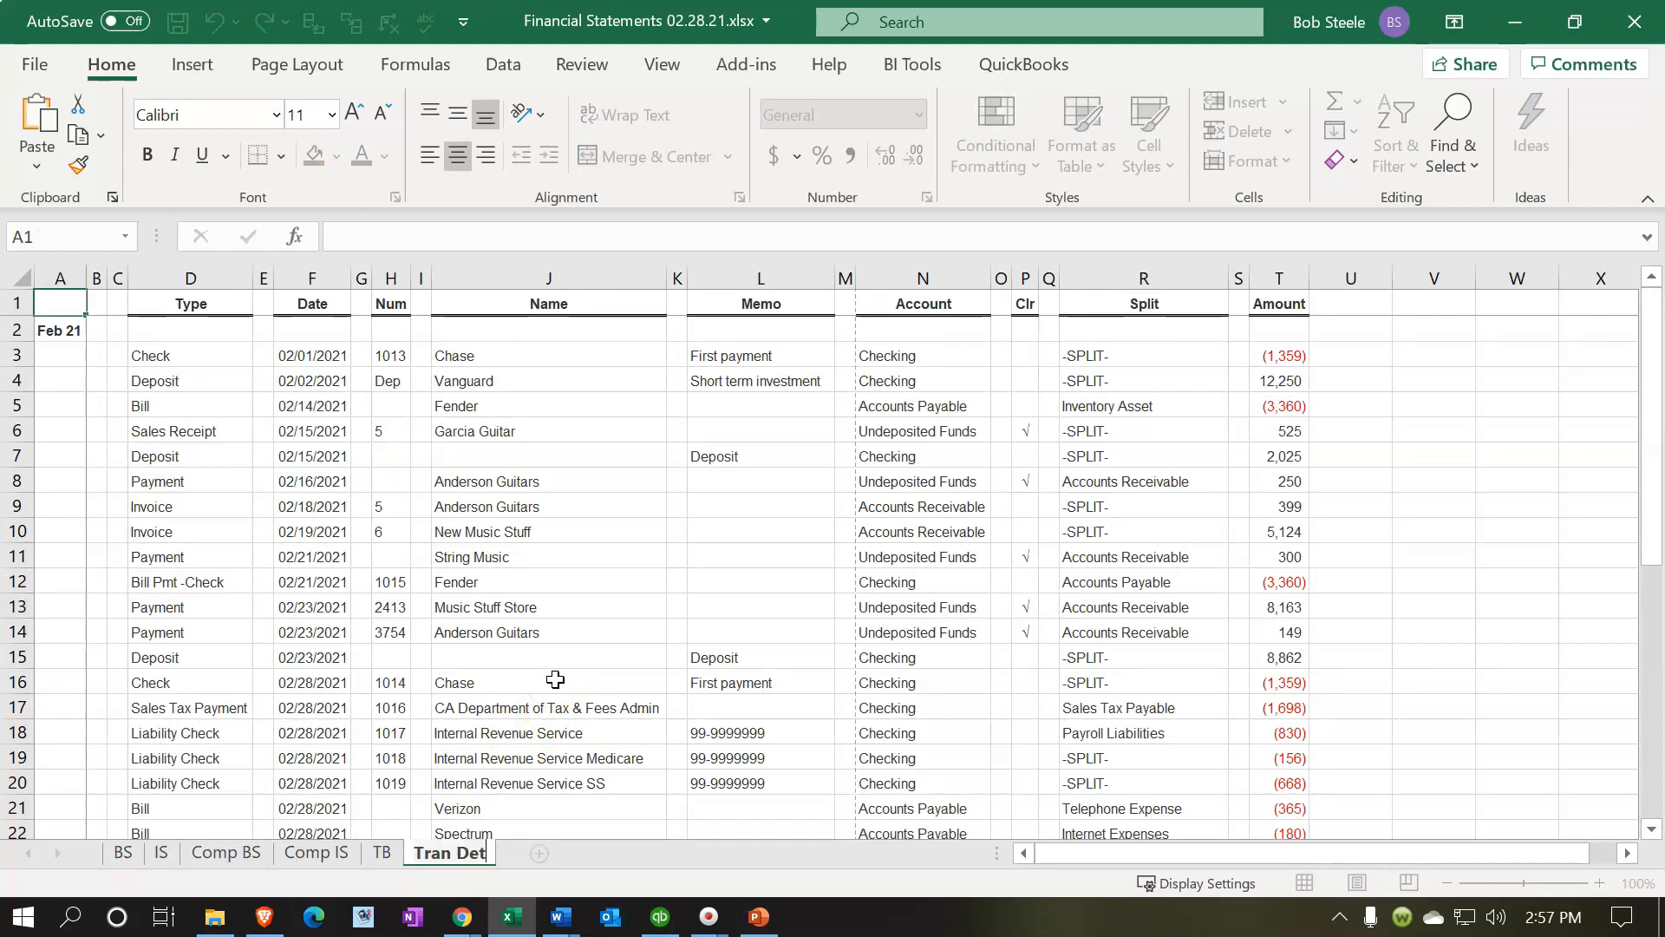
pyautogui.click(555, 679)
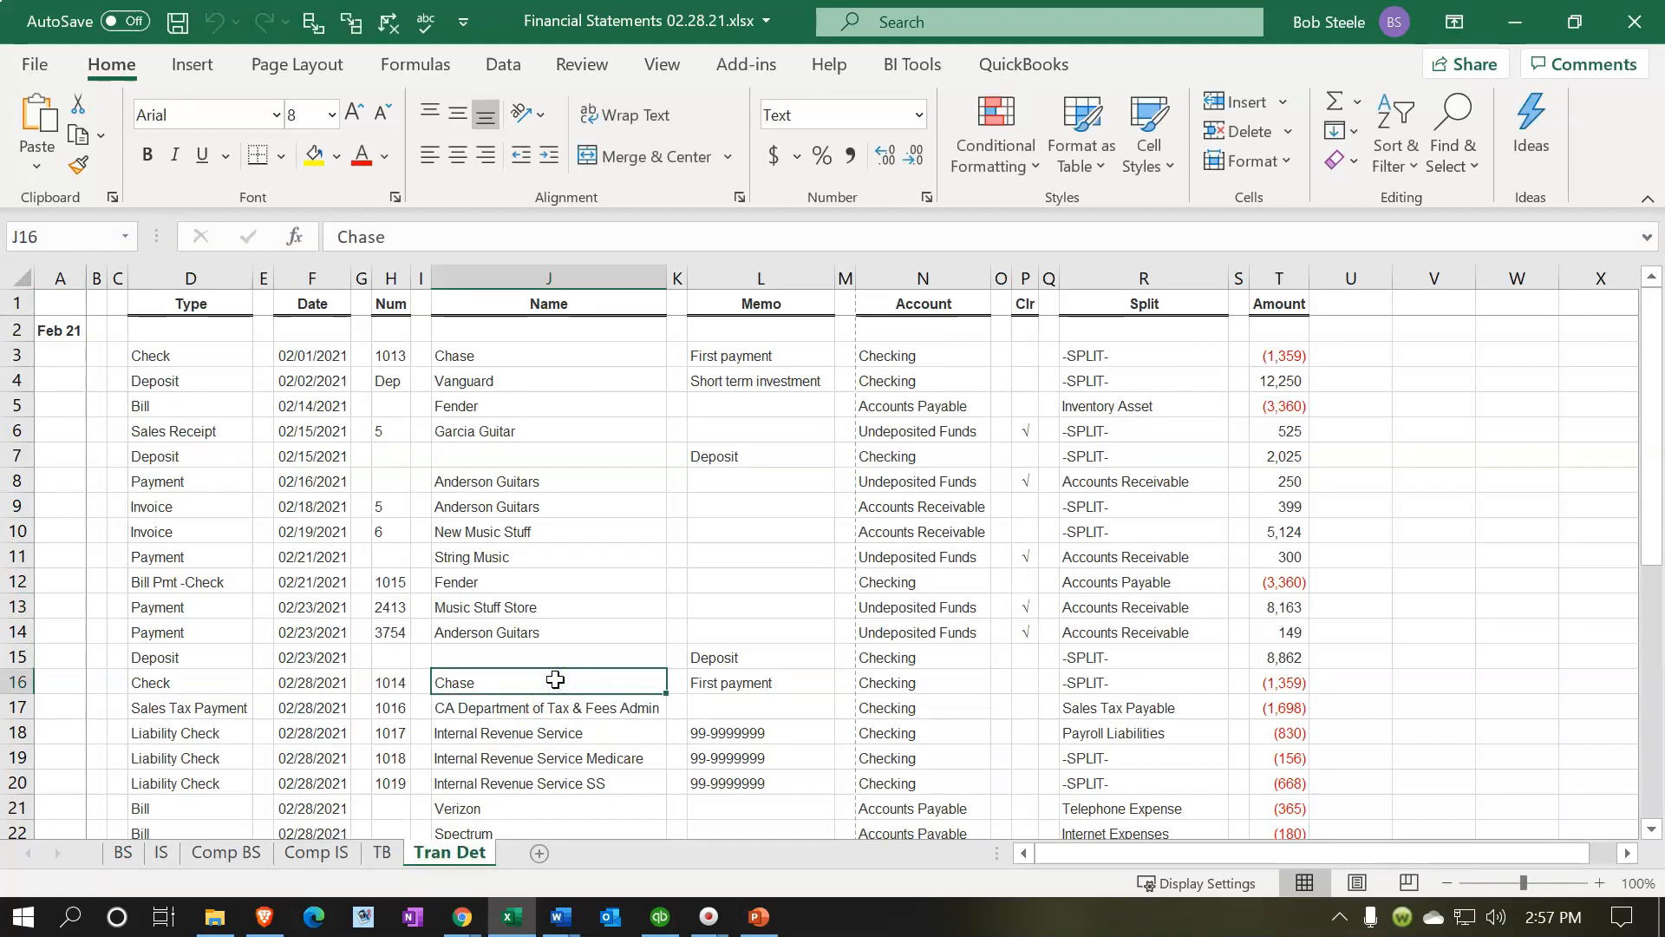
# Unfreeze the Tran Det sheet's panes by switching to Page Layout view, remove the split, and return to Normal view
pyautogui.click(1357, 882)
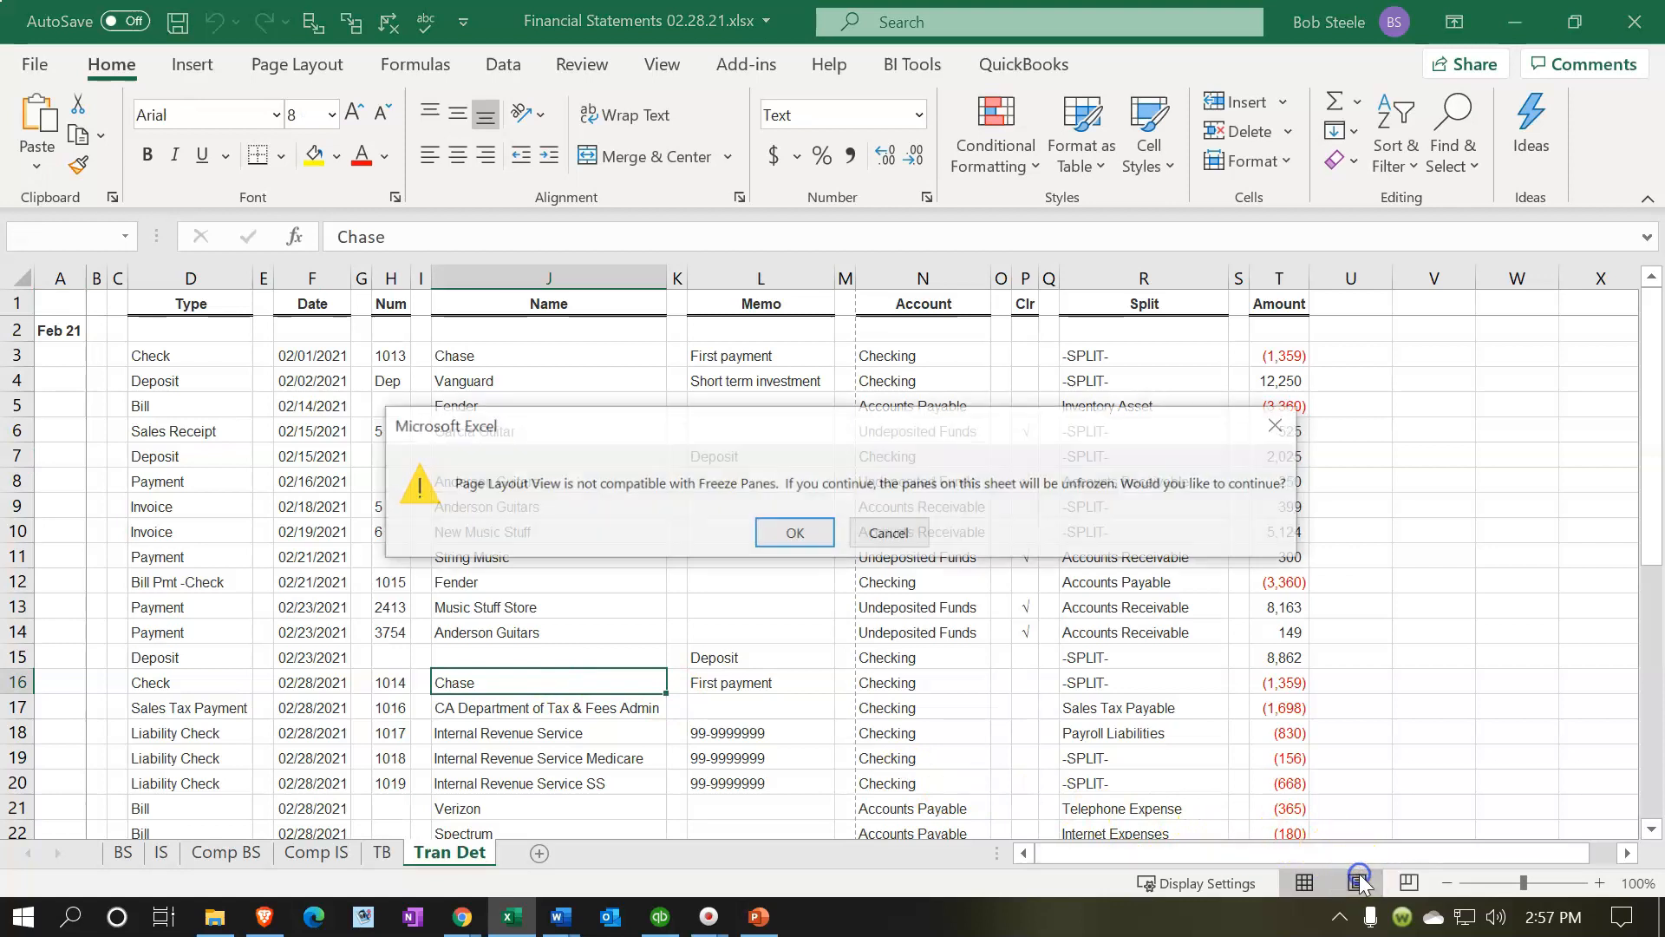
pyautogui.click(805, 532)
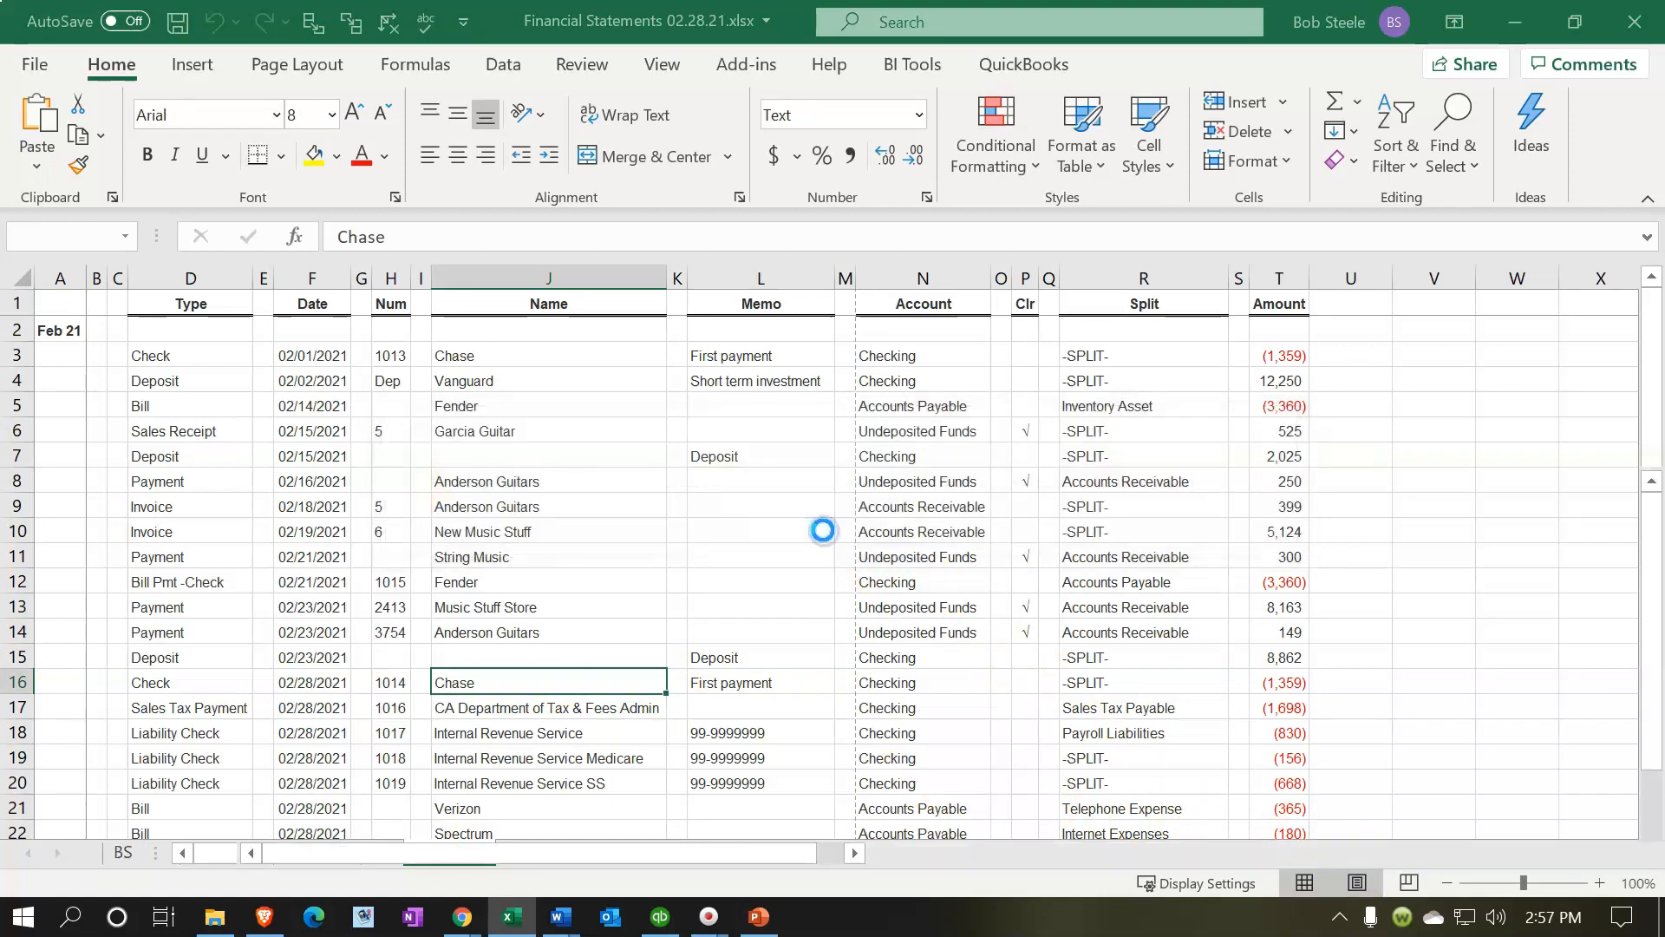
pyautogui.click(659, 69)
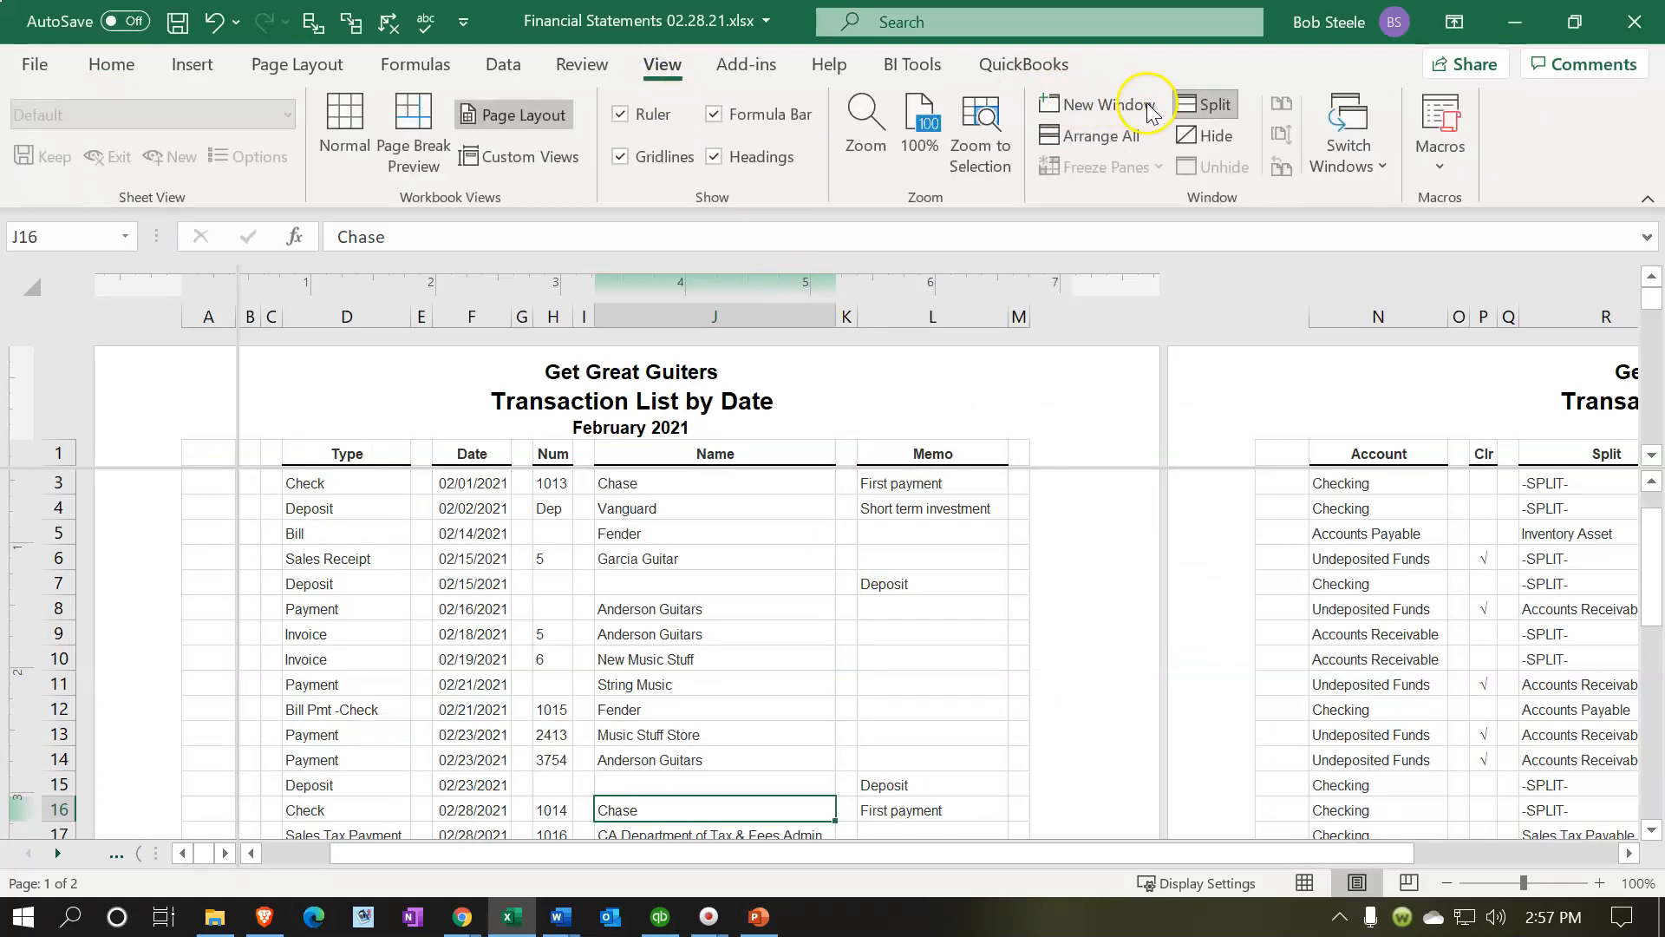
pyautogui.click(1205, 104)
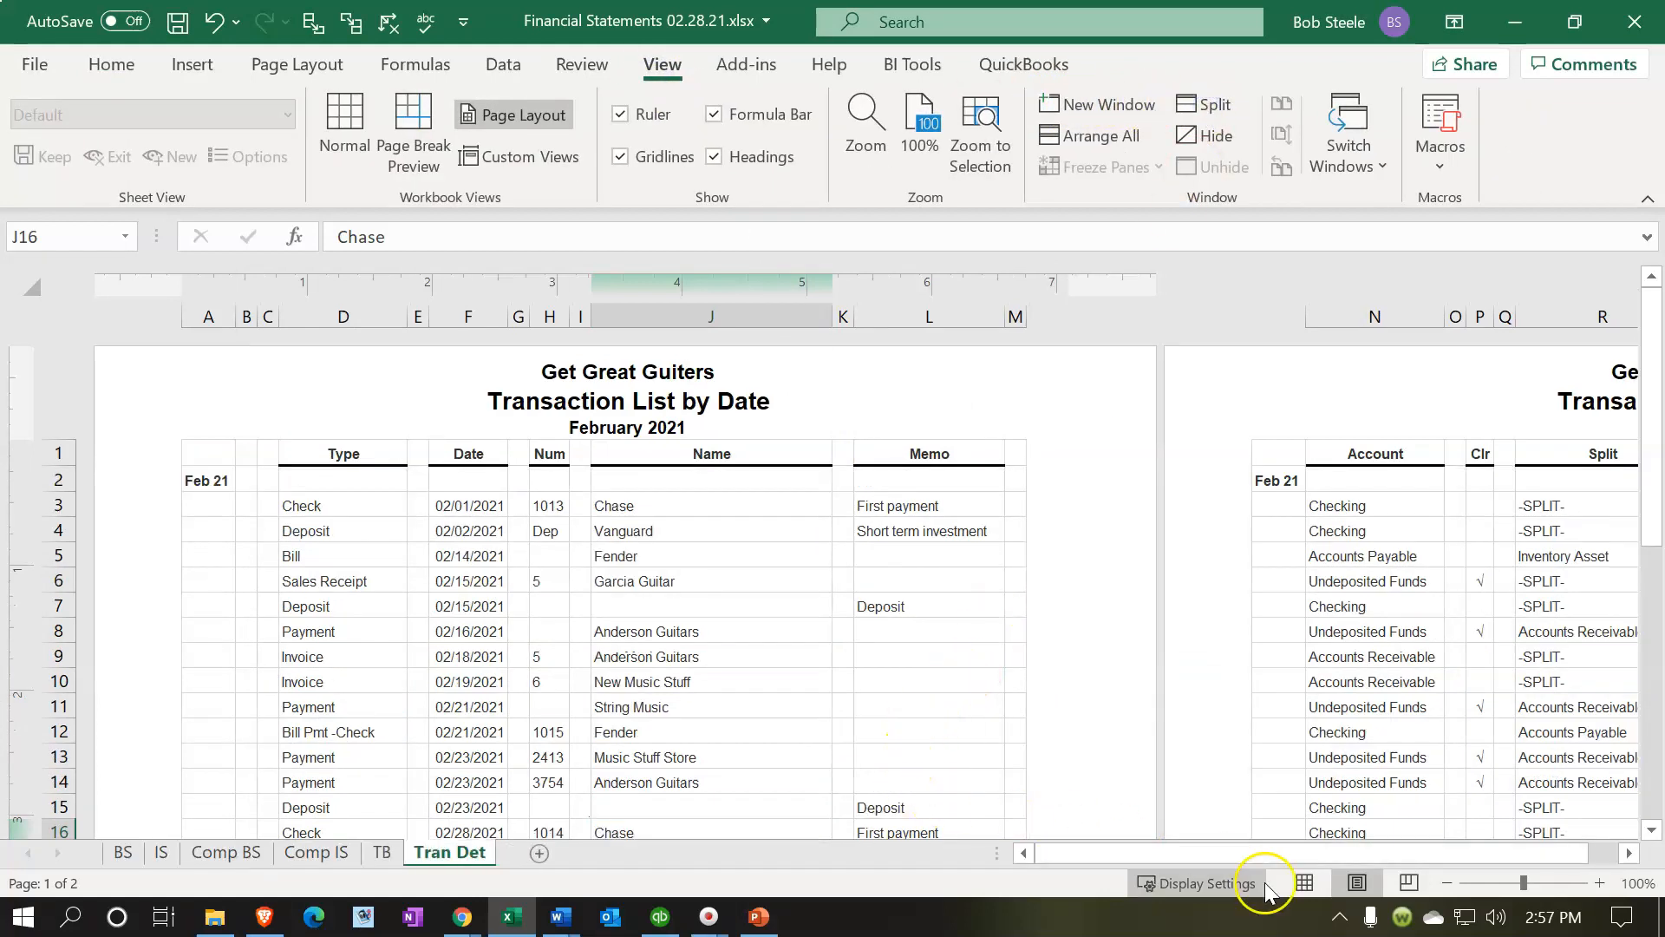
pyautogui.click(1298, 880)
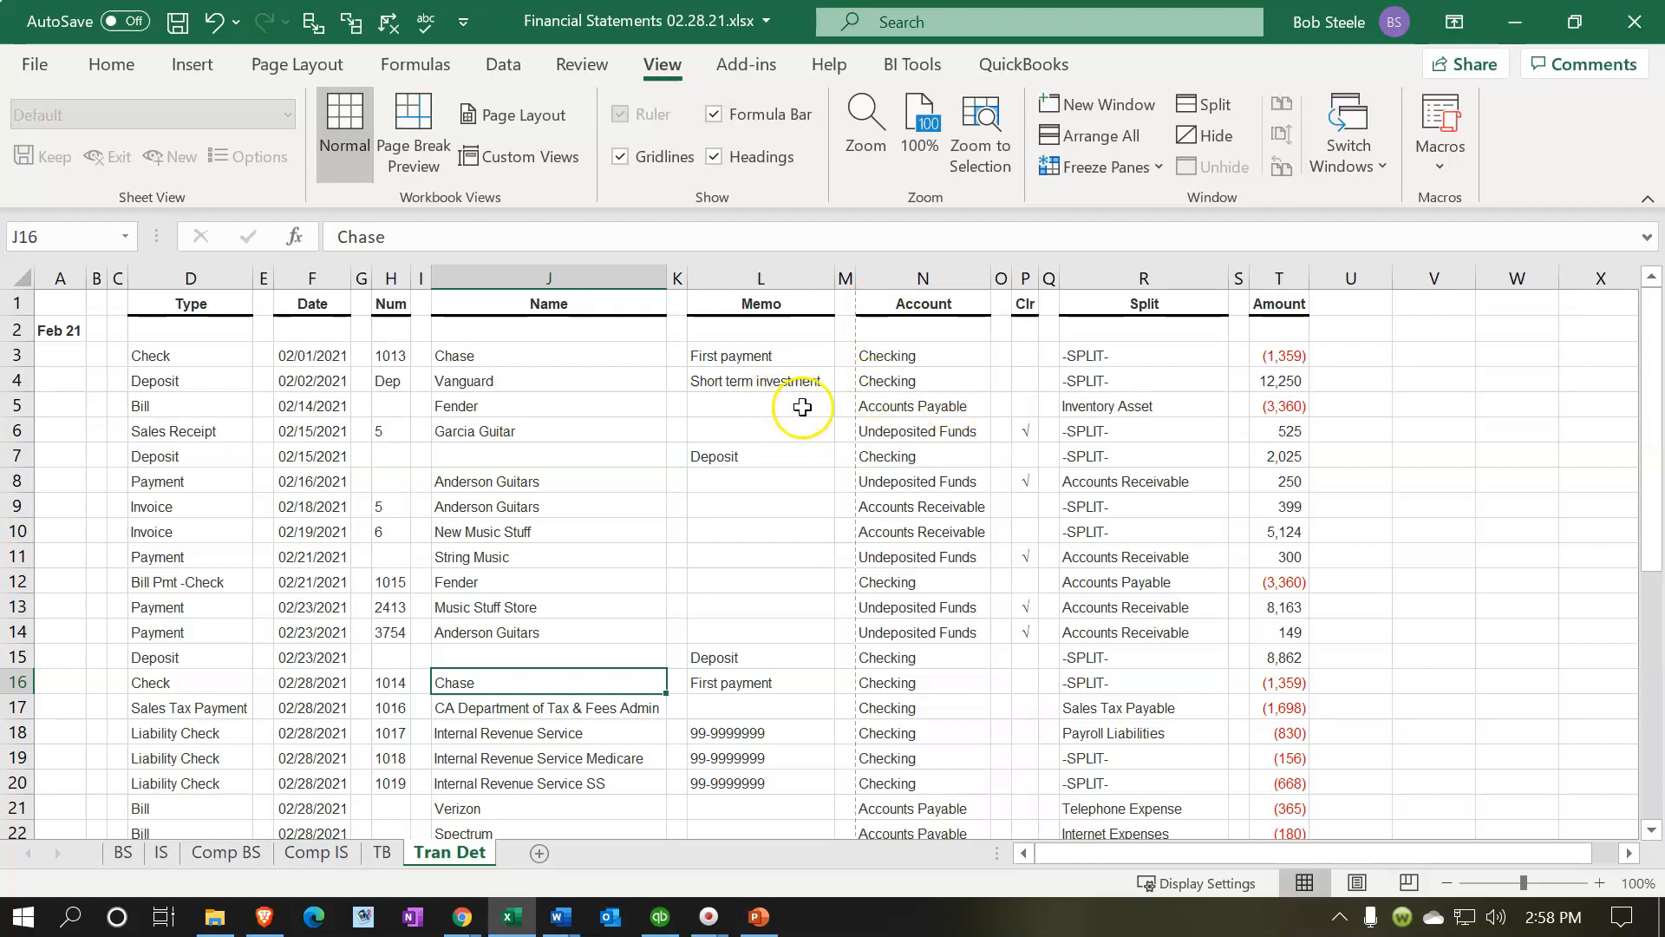
# Set the Tran Det sheet's page orientation to landscape
pyautogui.scroll(-3, 799, 401)
pyautogui.scroll(-7, 802, 407)
pyautogui.scroll(10, 802, 406)
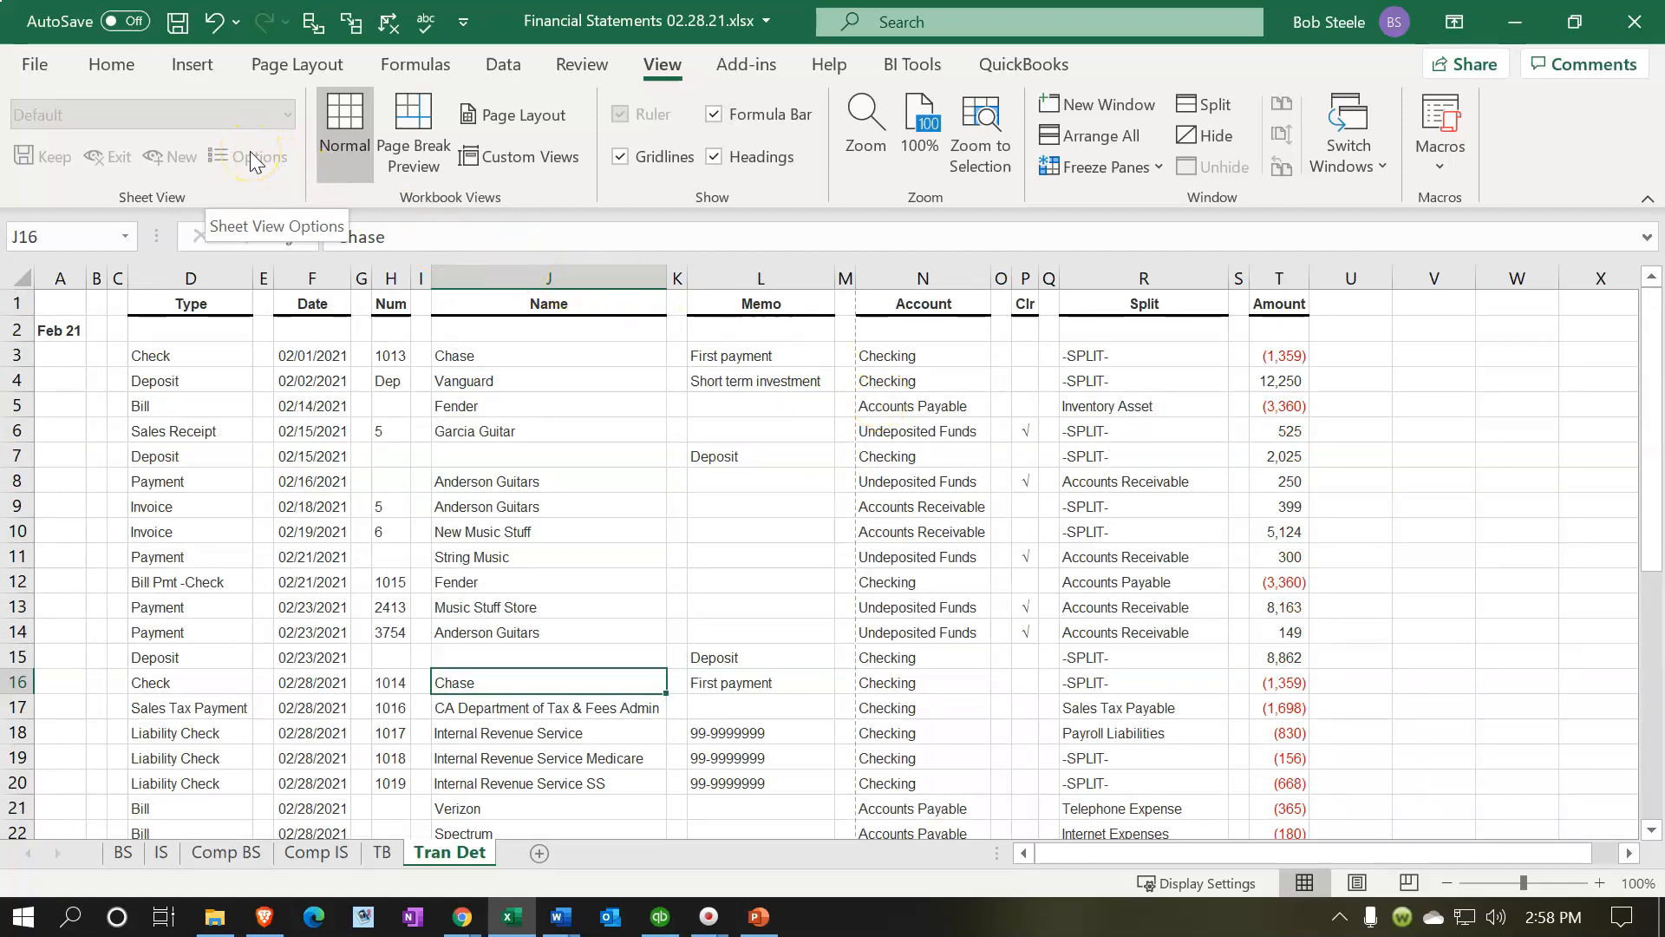
pyautogui.click(294, 66)
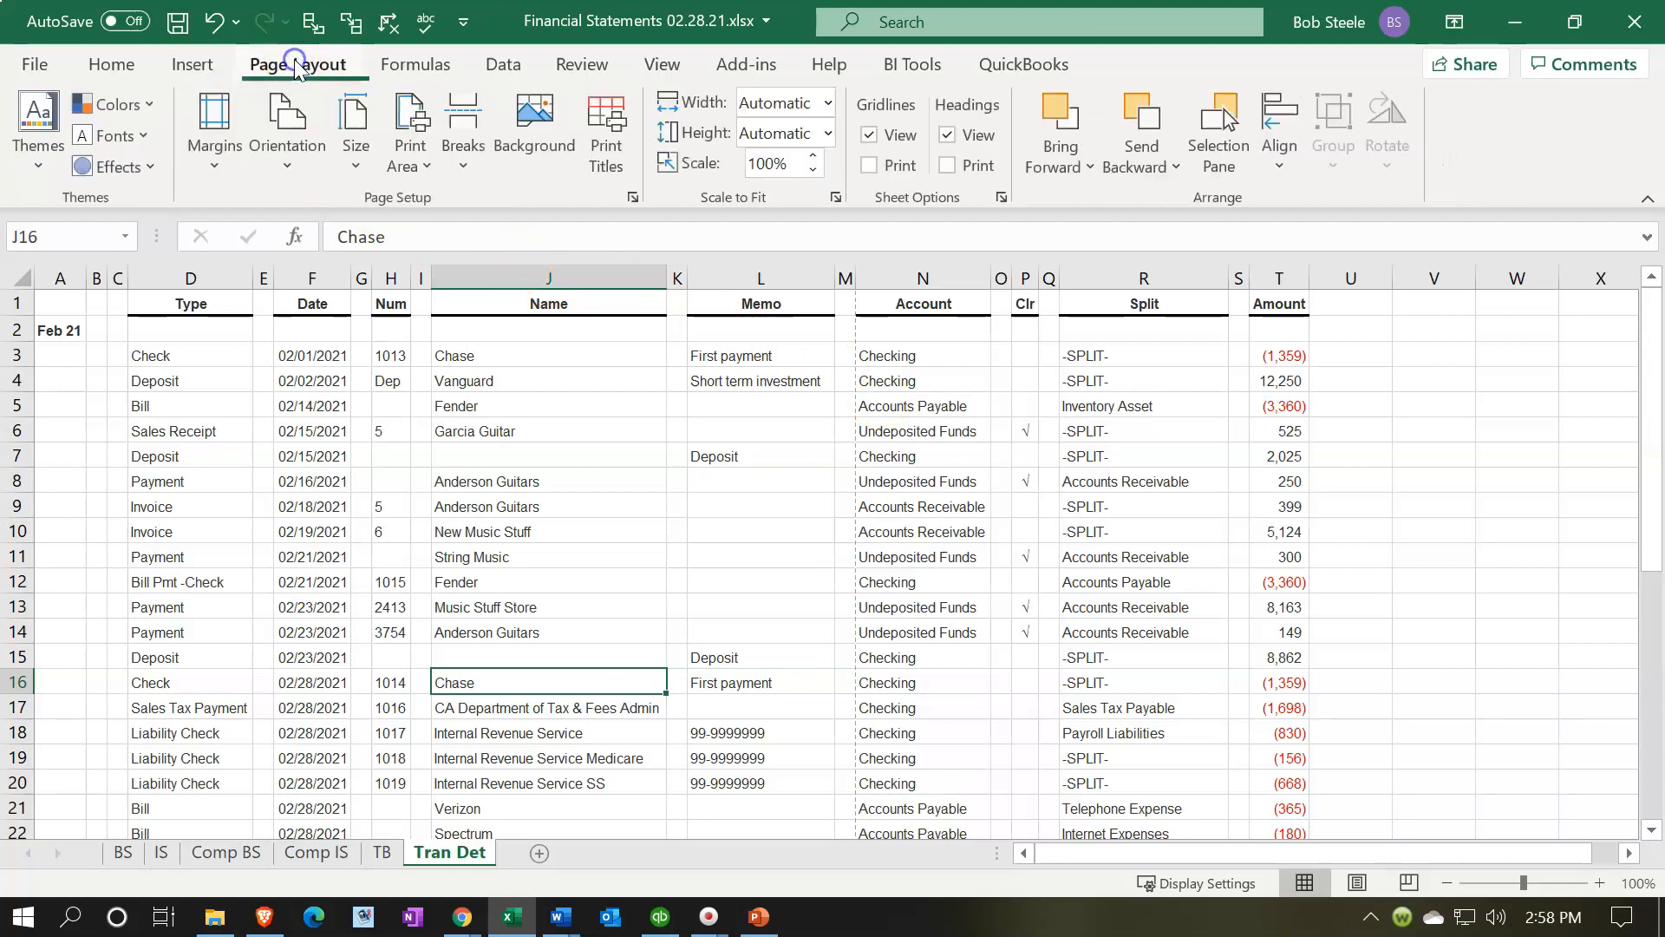
pyautogui.click(302, 153)
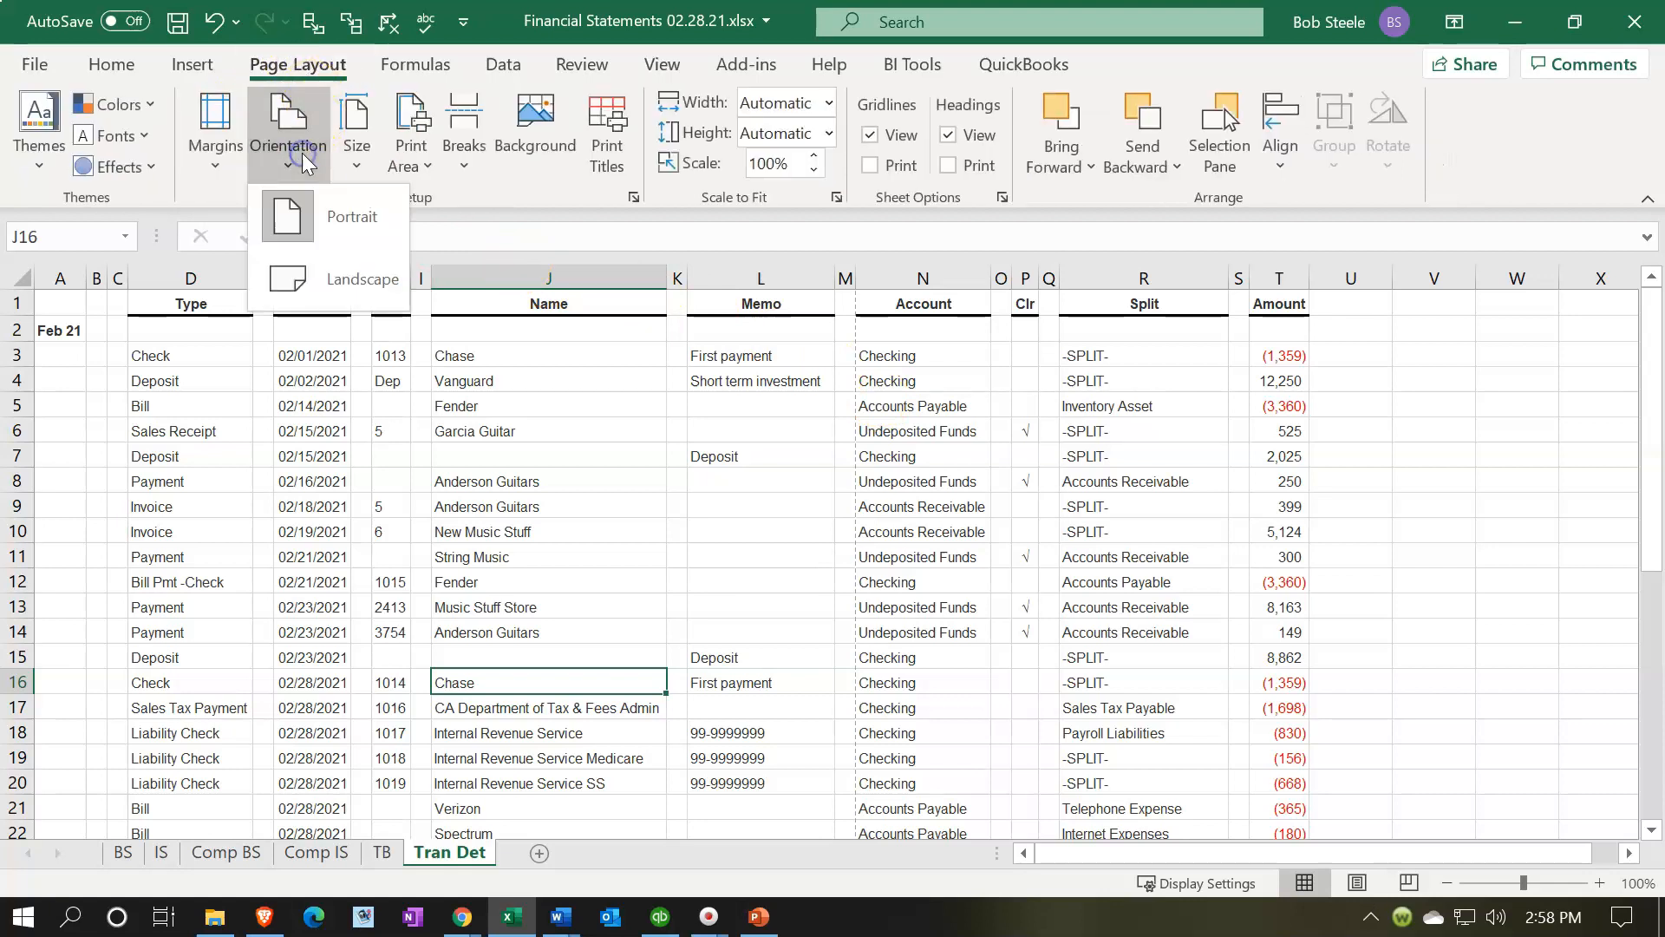
pyautogui.click(346, 276)
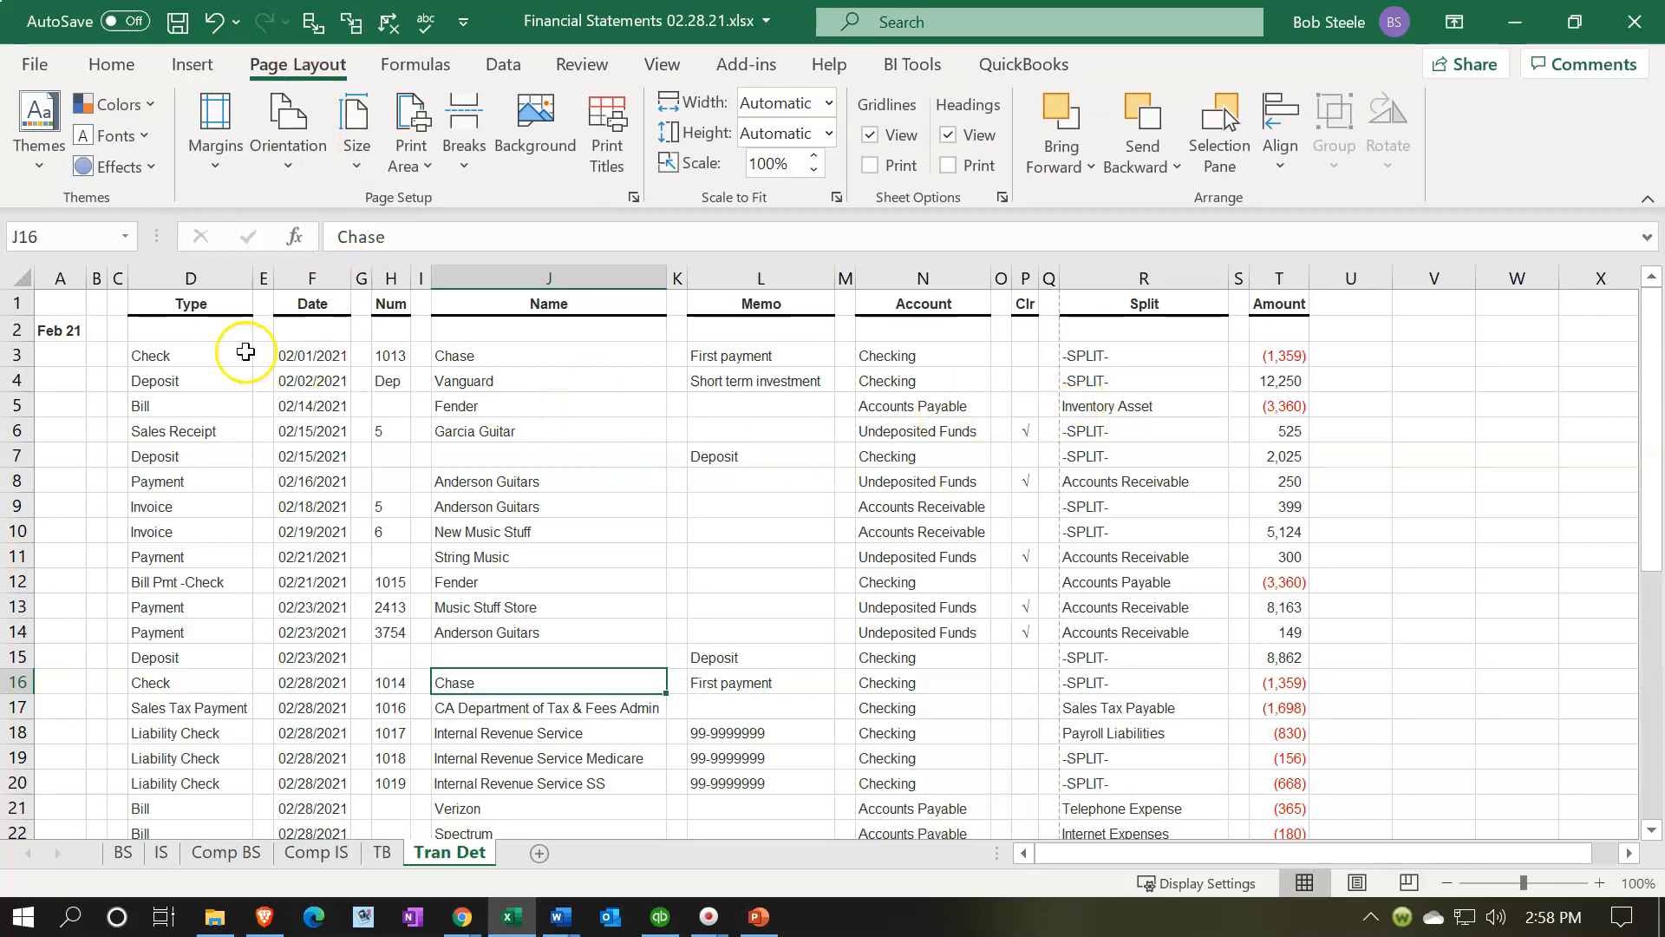
# Delete columns A through C, which precede the Type column on the Tran Det sheet
pyautogui.scroll(-4, 101, 399)
pyautogui.scroll(4, 91, 368)
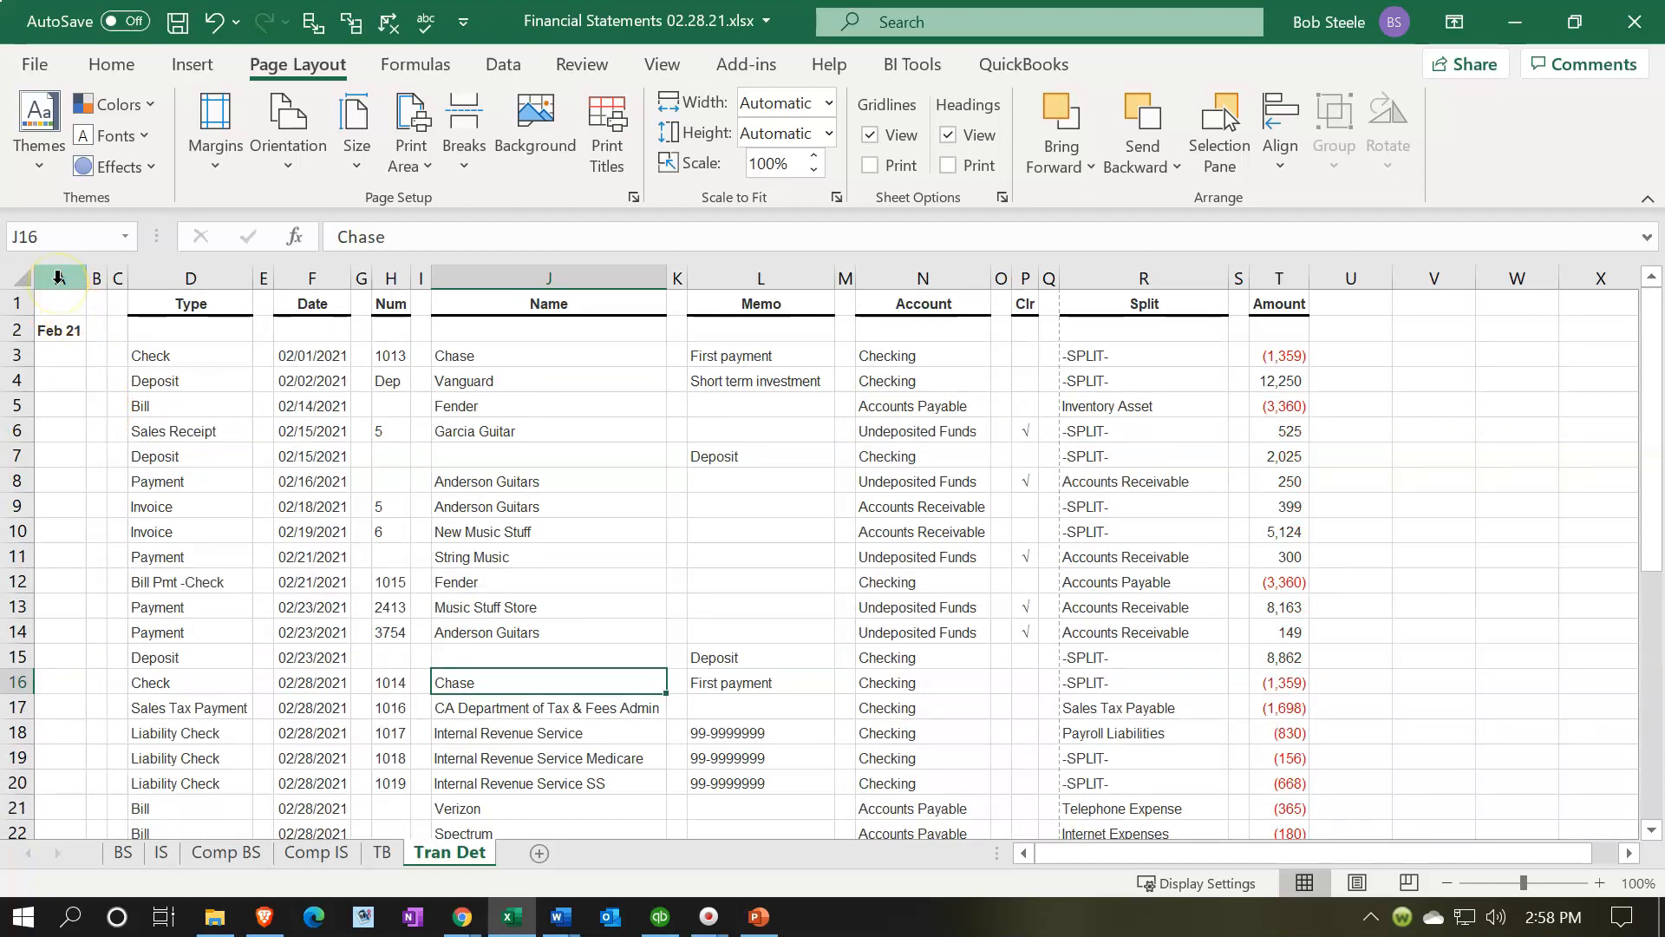
pyautogui.moveTo(59, 278); pyautogui.dragTo(111, 276)
pyautogui.rightClick(77, 354)
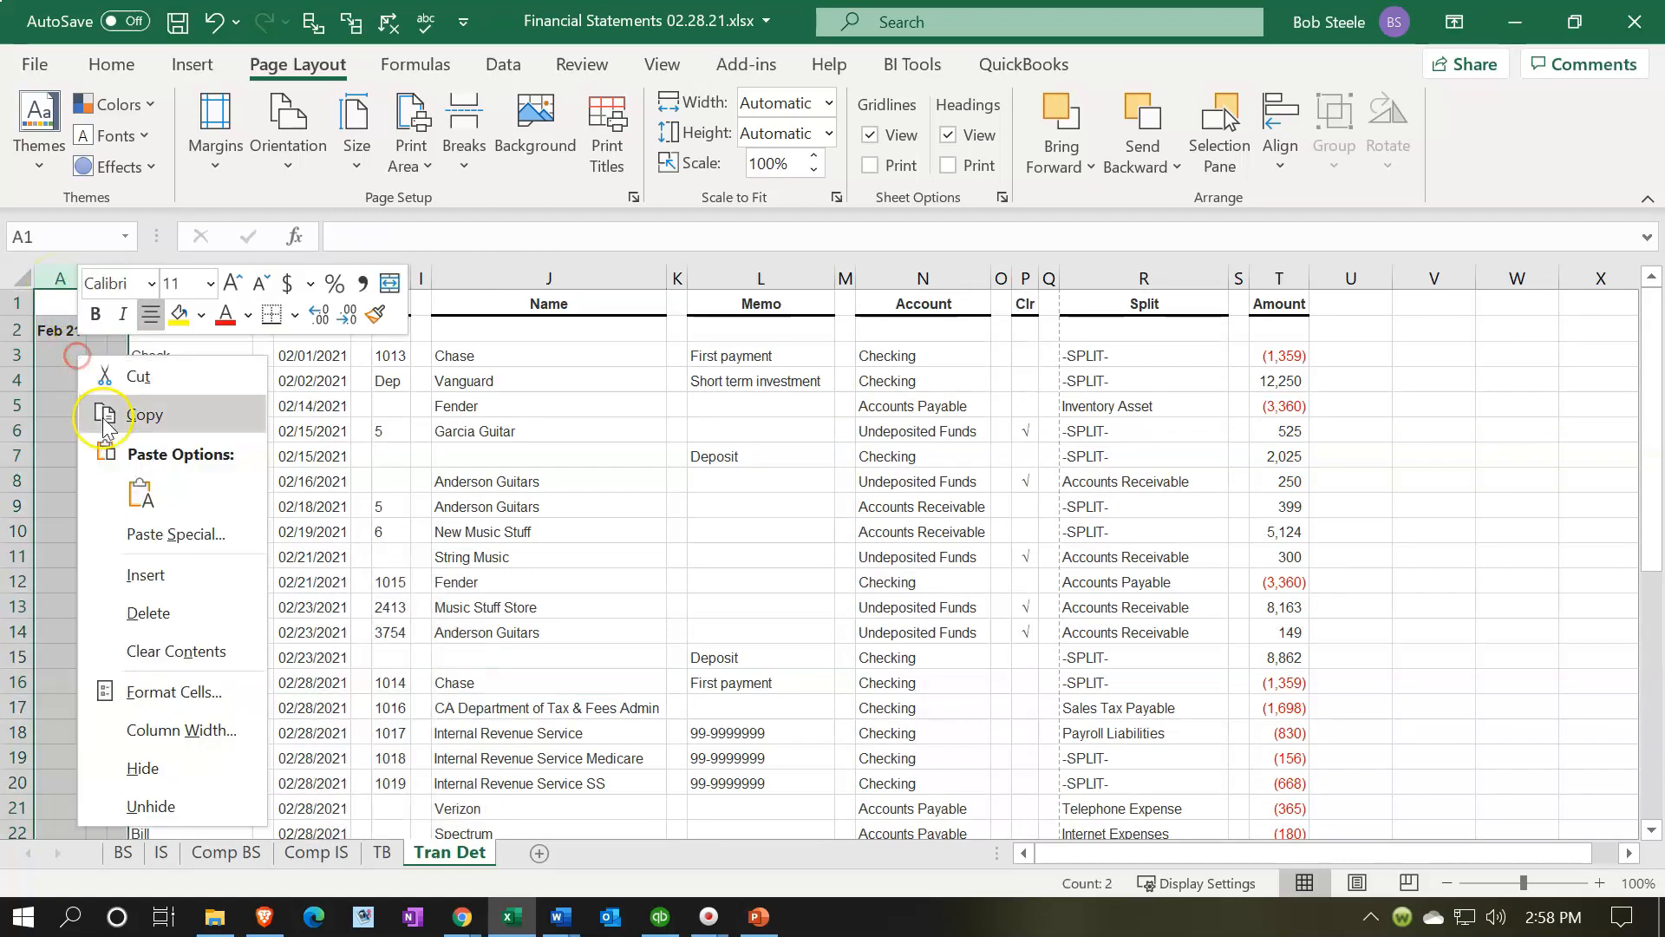
pyautogui.click(154, 615)
pyautogui.click(375, 575)
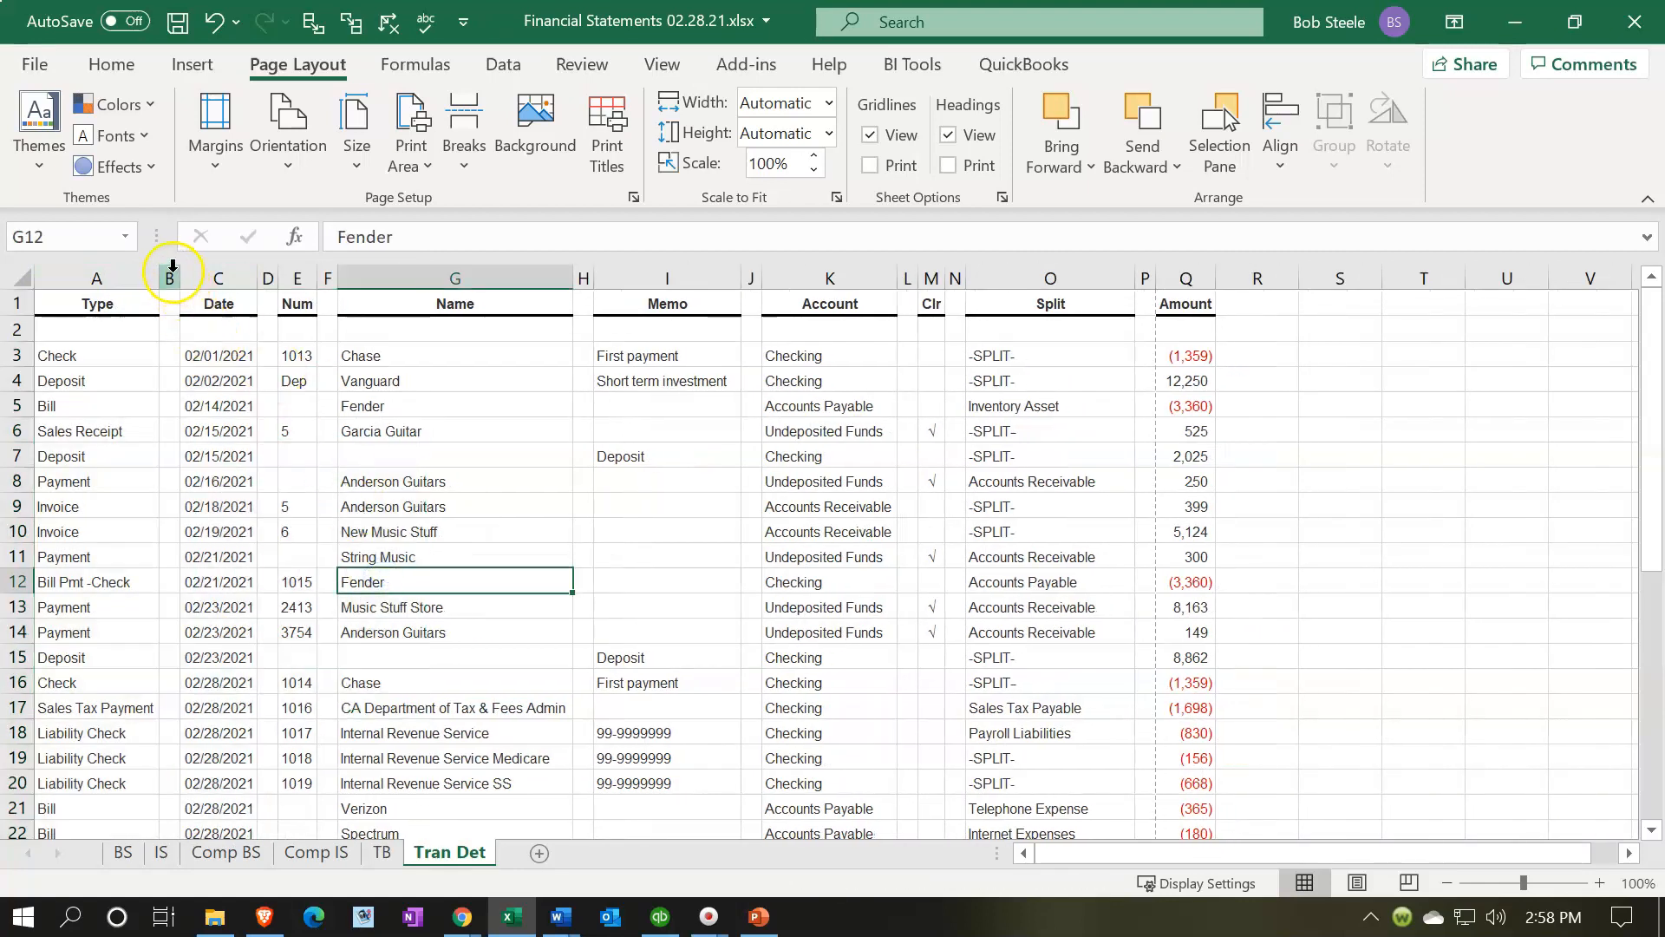
# Delete the blank spacer columns B, D, F, H, J, L, N and P on the Tran Det sheet, and save the file as a macro-free workbook
pyautogui.click(170, 276)
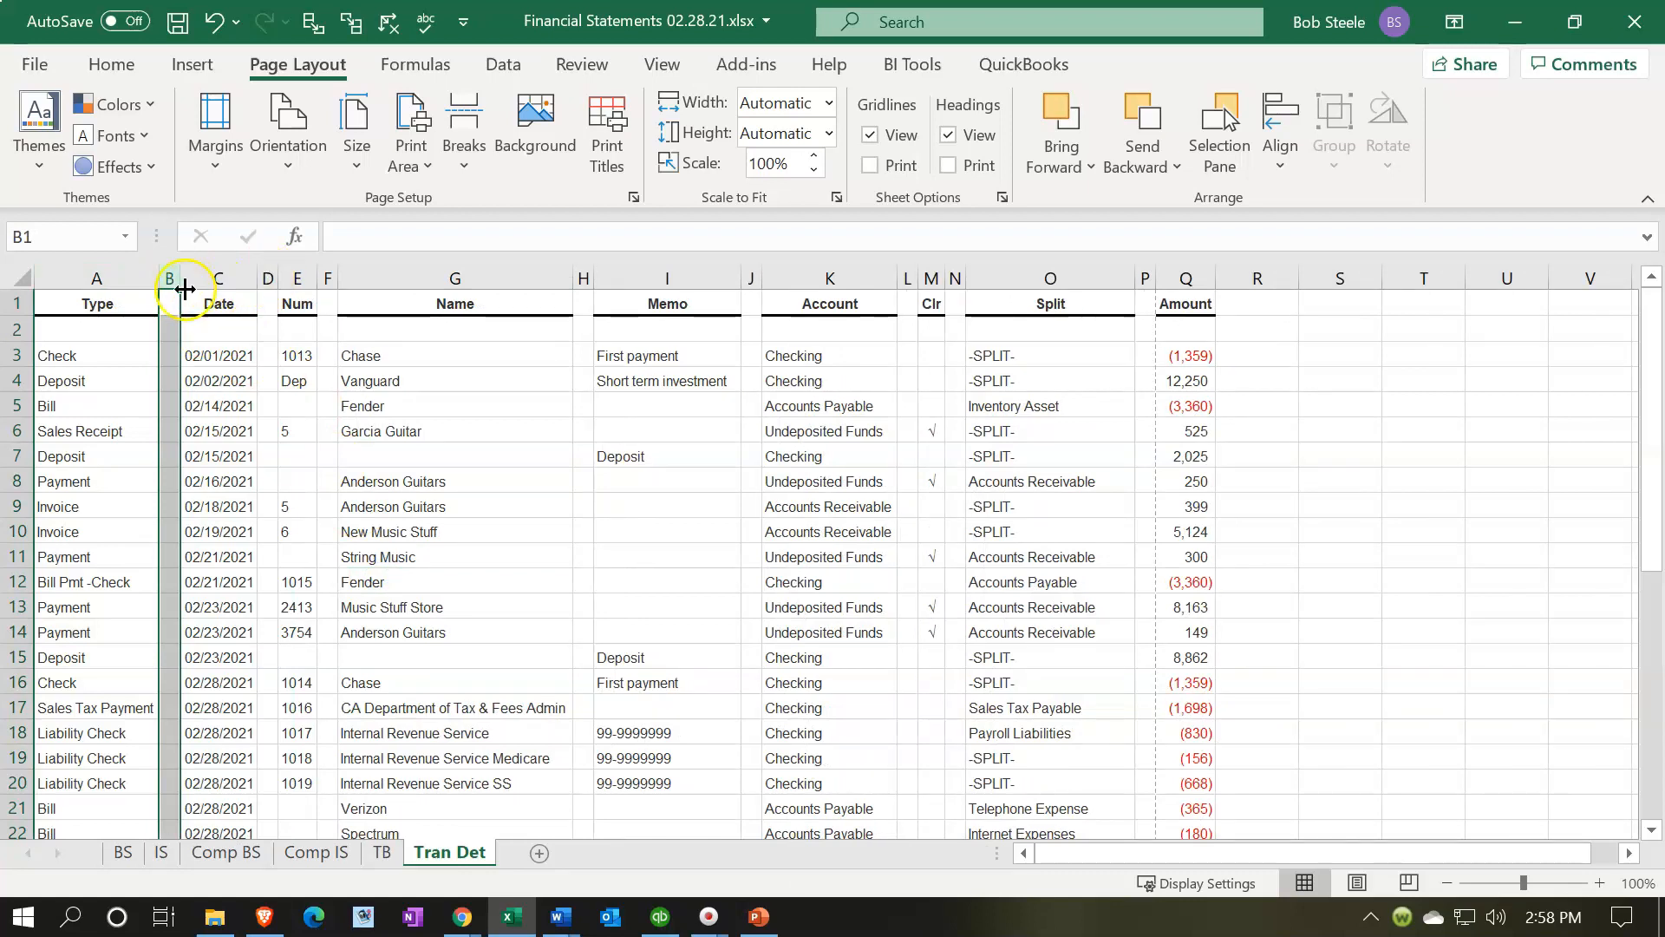
pyautogui.keyDown('ctrl'); pyautogui.click(265, 275); pyautogui.keyUp('ctrl')
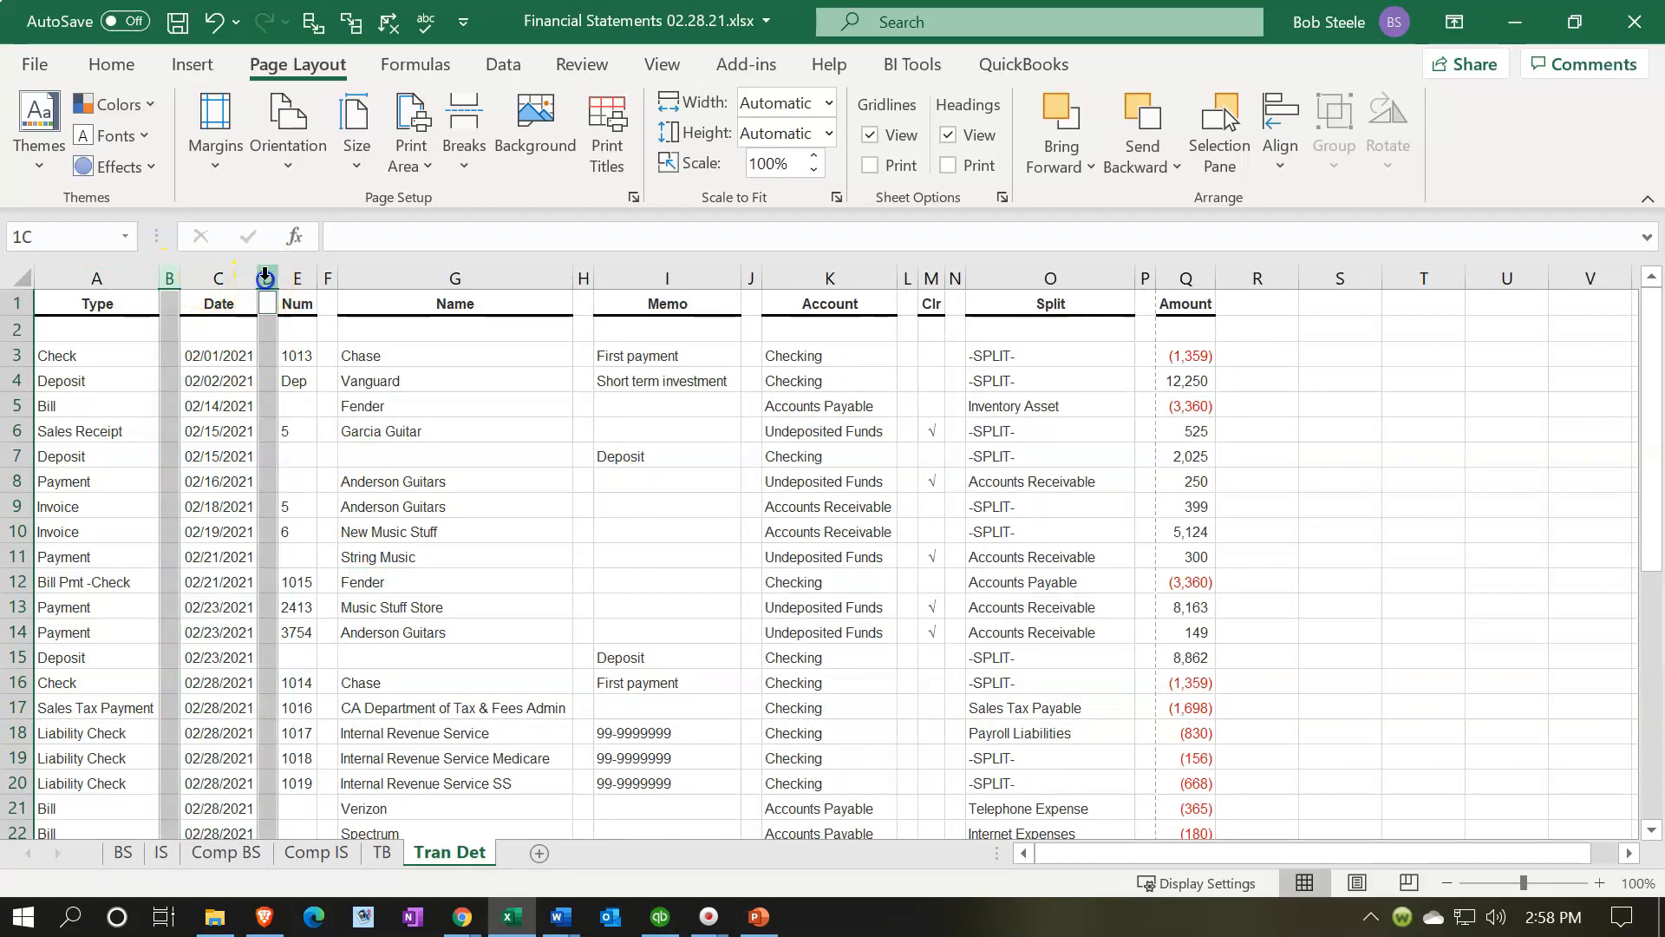
pyautogui.keyDown('ctrl'); pyautogui.click(327, 276); pyautogui.keyUp('ctrl')
pyautogui.keyDown('ctrl'); pyautogui.click(580, 276); pyautogui.keyUp('ctrl')
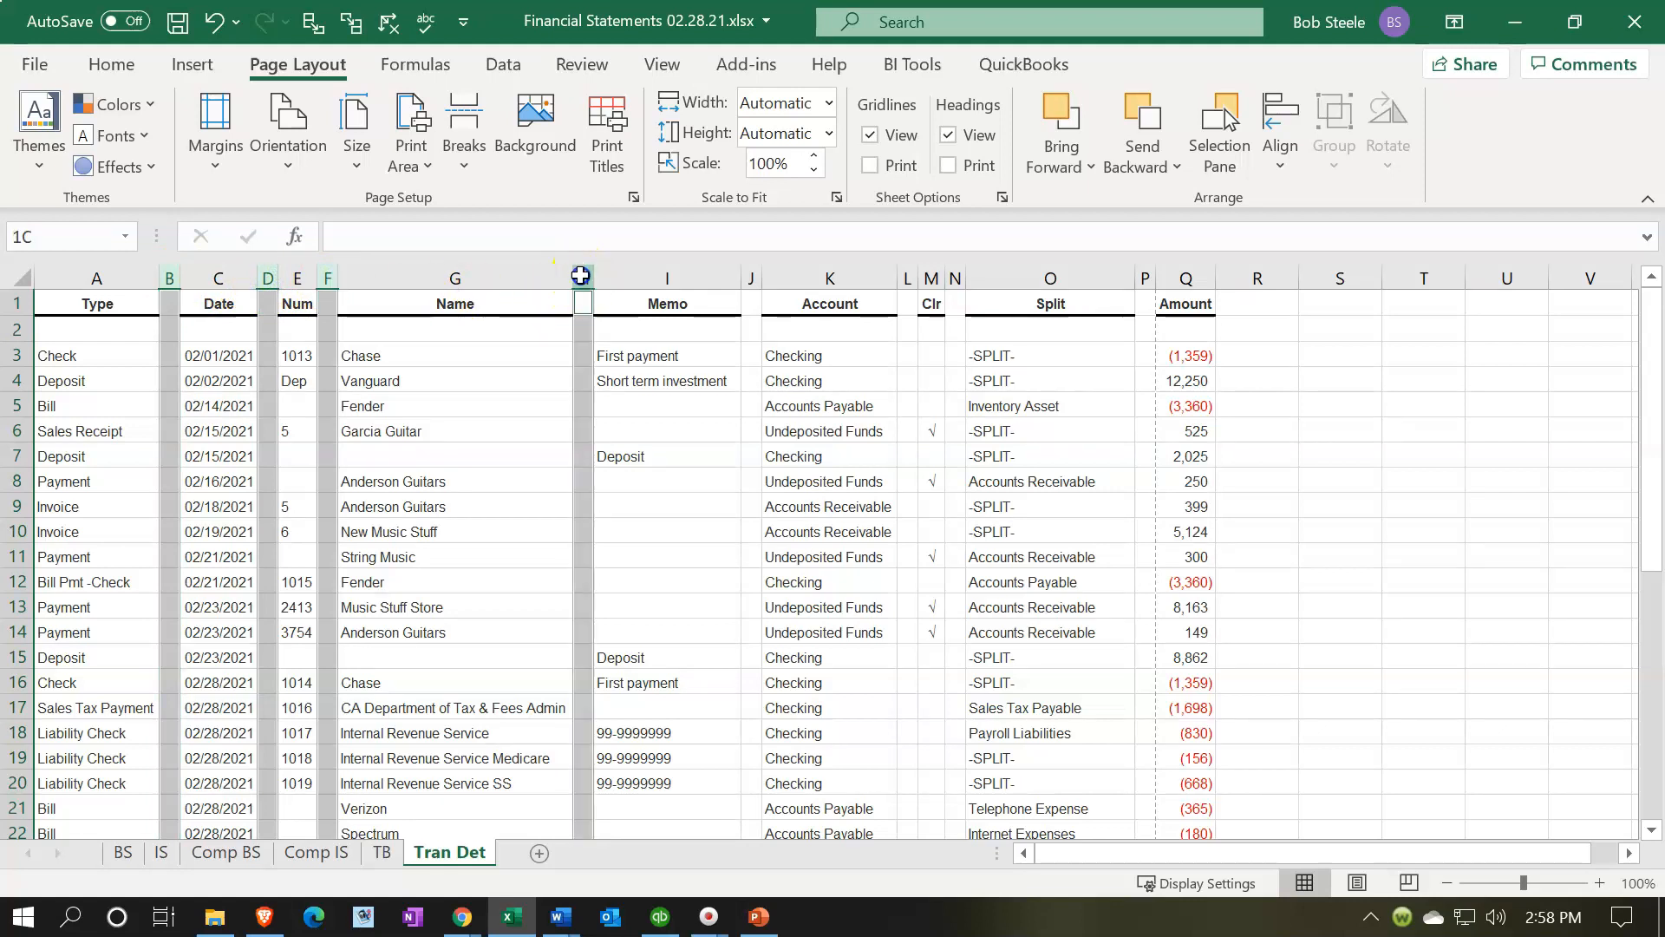
pyautogui.keyDown('ctrl'); pyautogui.click(751, 276); pyautogui.keyUp('ctrl')
pyautogui.keyDown('ctrl'); pyautogui.click(907, 276); pyautogui.keyUp('ctrl')
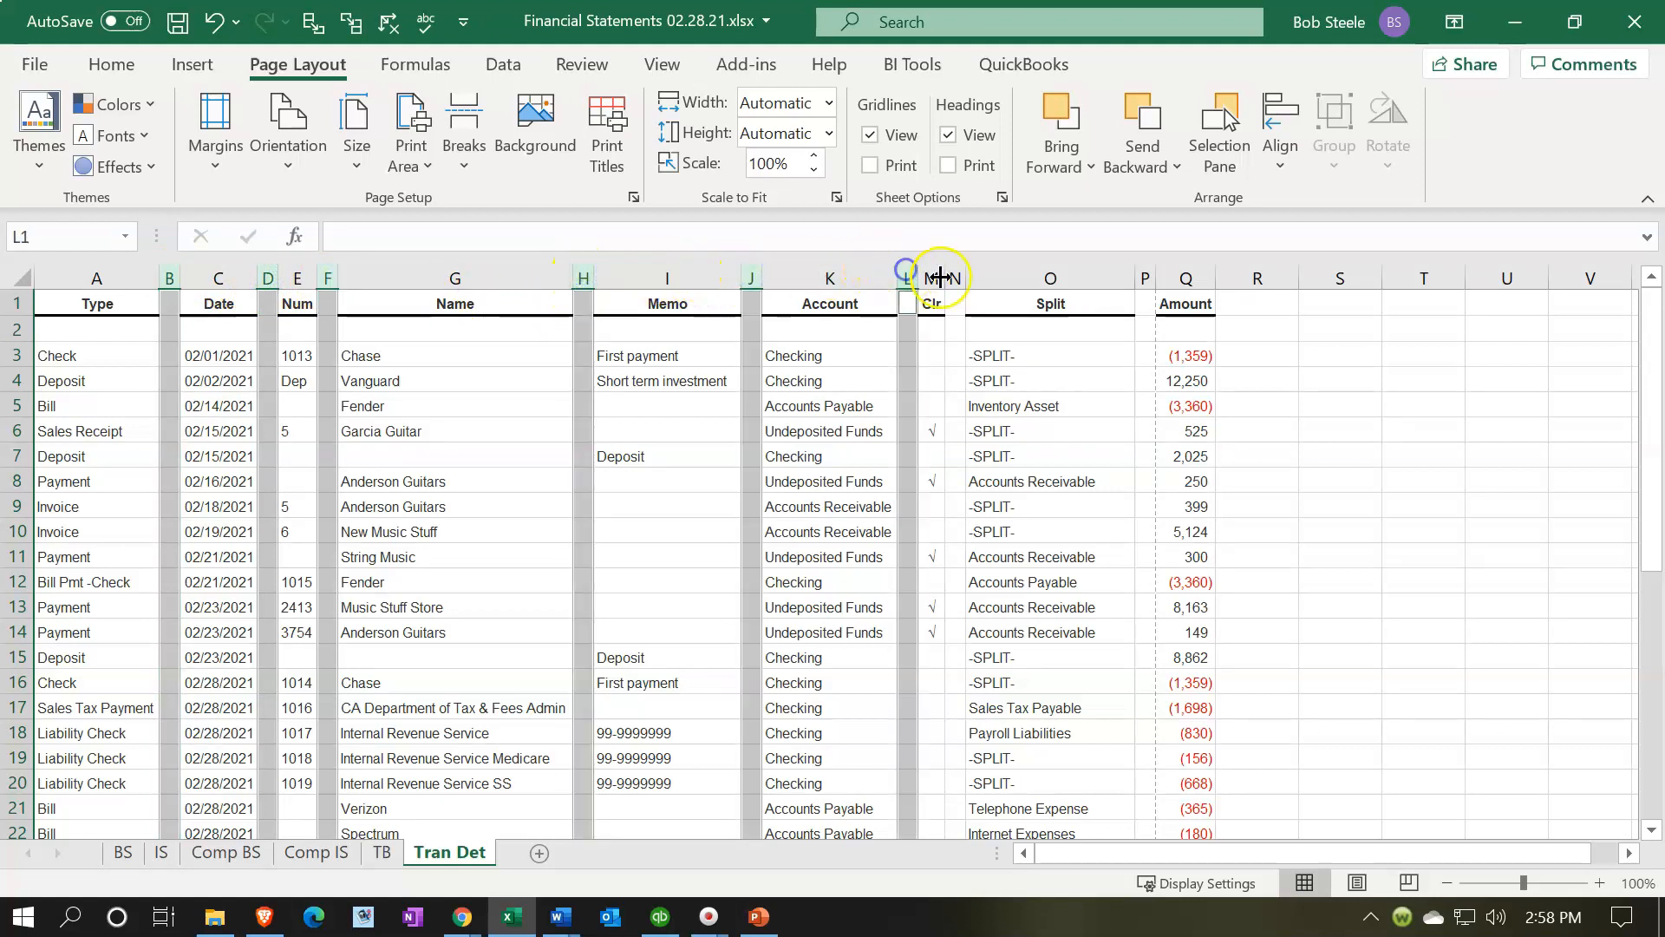
pyautogui.keyDown('ctrl'); pyautogui.click(955, 276); pyautogui.keyUp('ctrl')
pyautogui.keyDown('ctrl'); pyautogui.click(1144, 276); pyautogui.keyUp('ctrl')
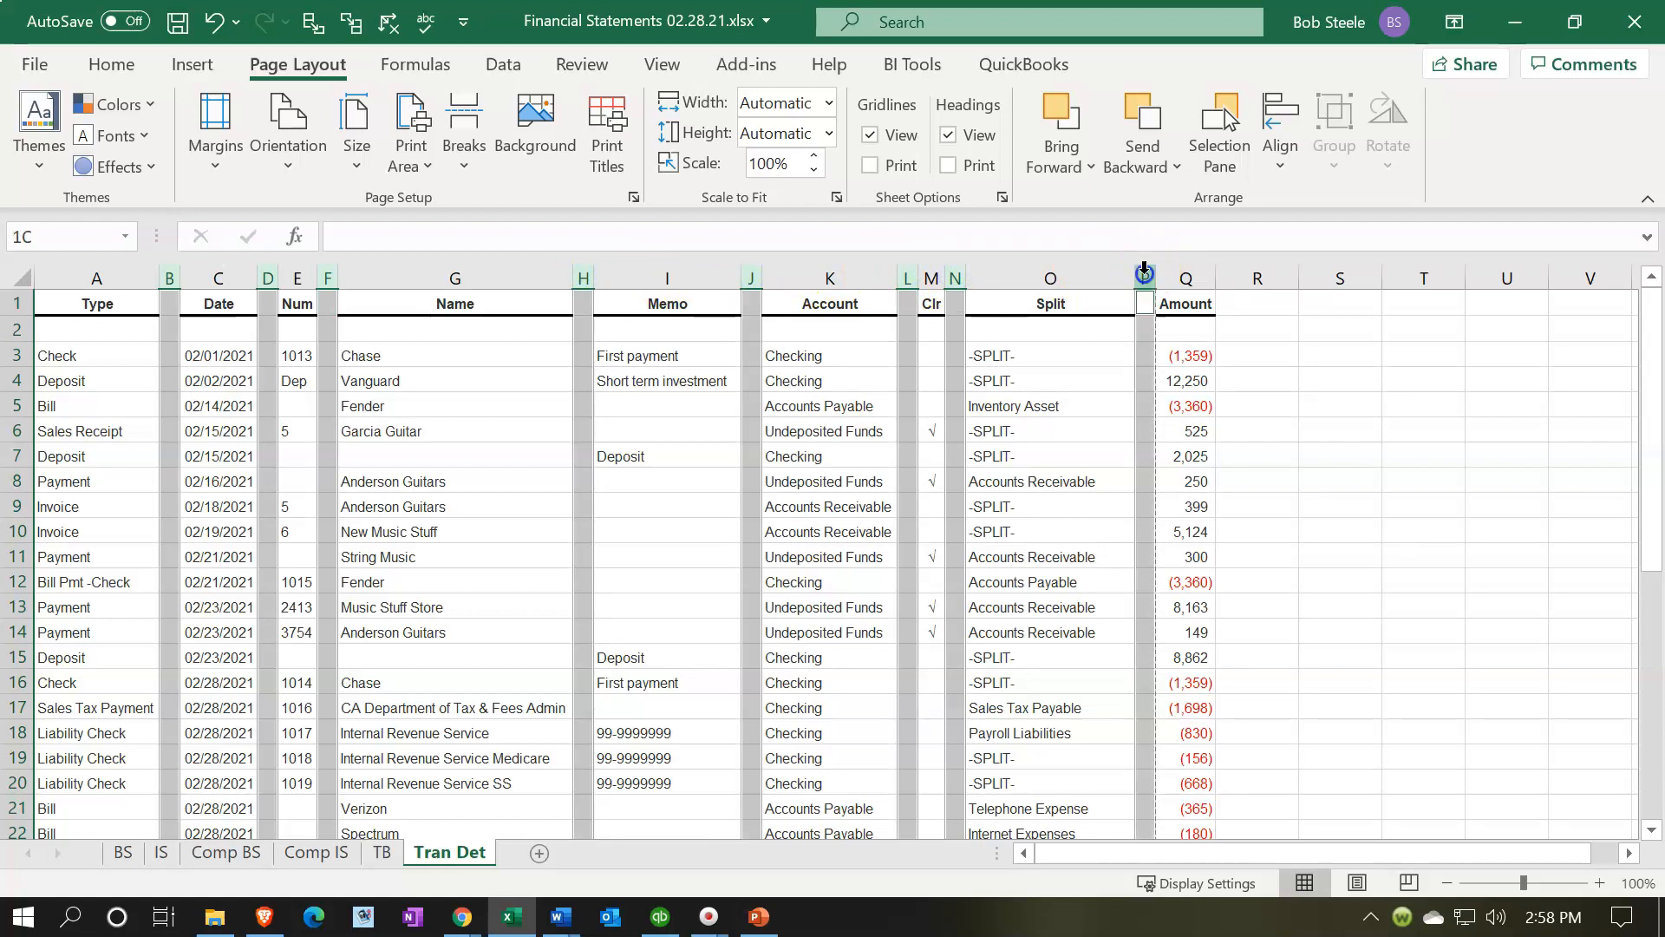
pyautogui.rightClick(1148, 336)
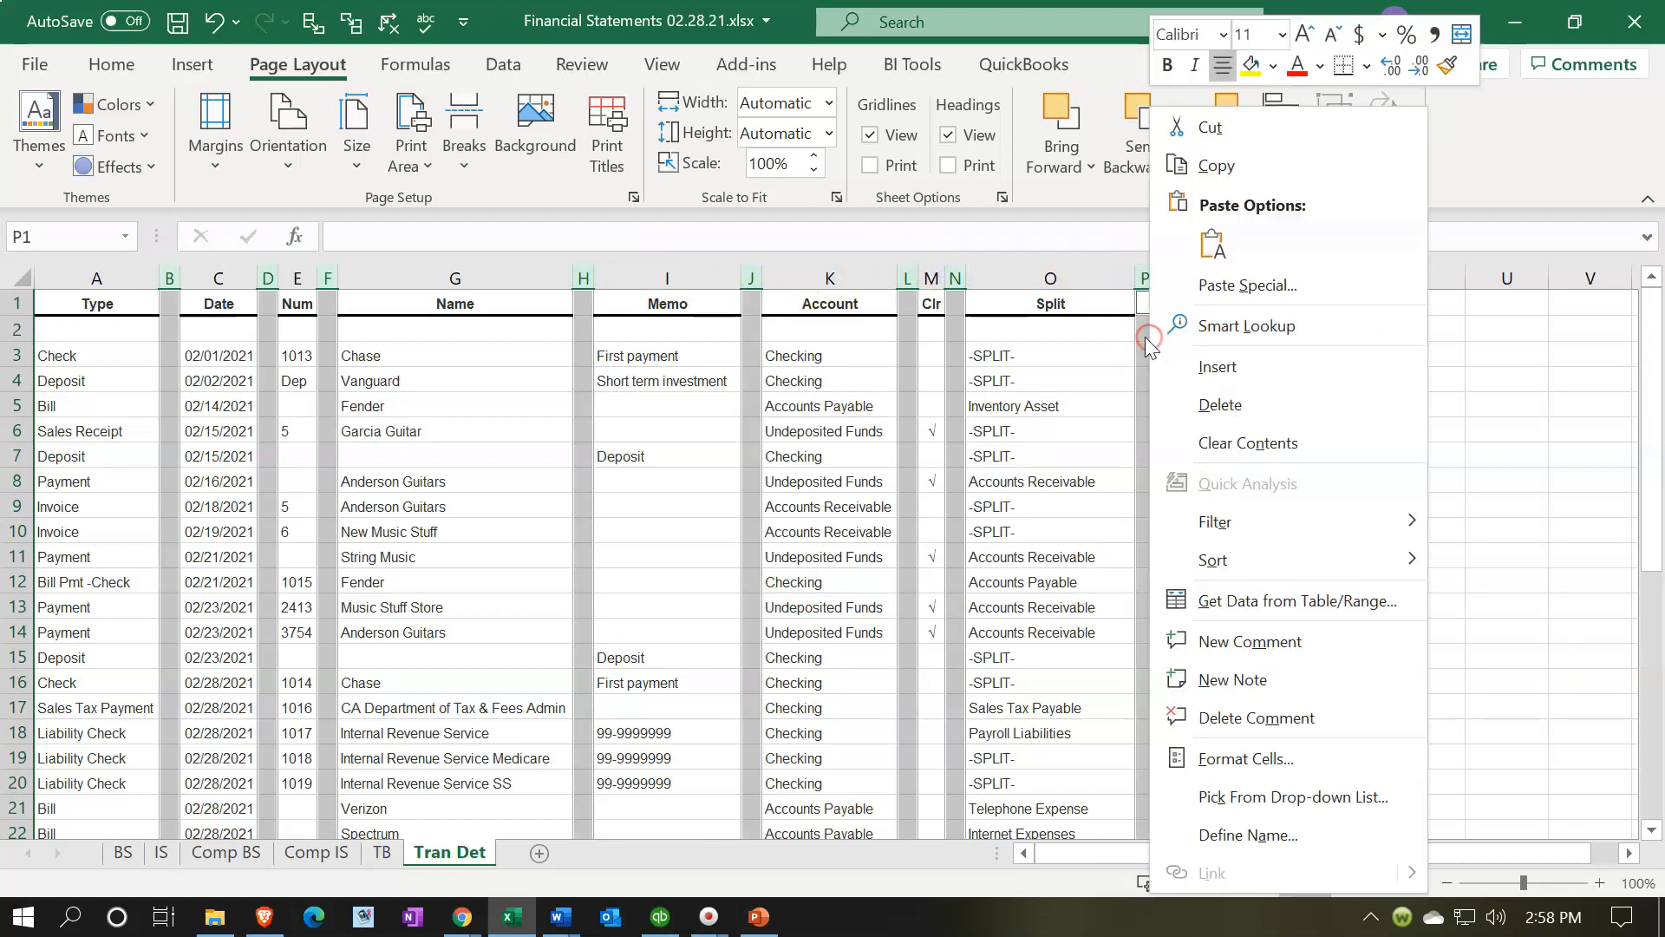
pyautogui.click(1214, 407)
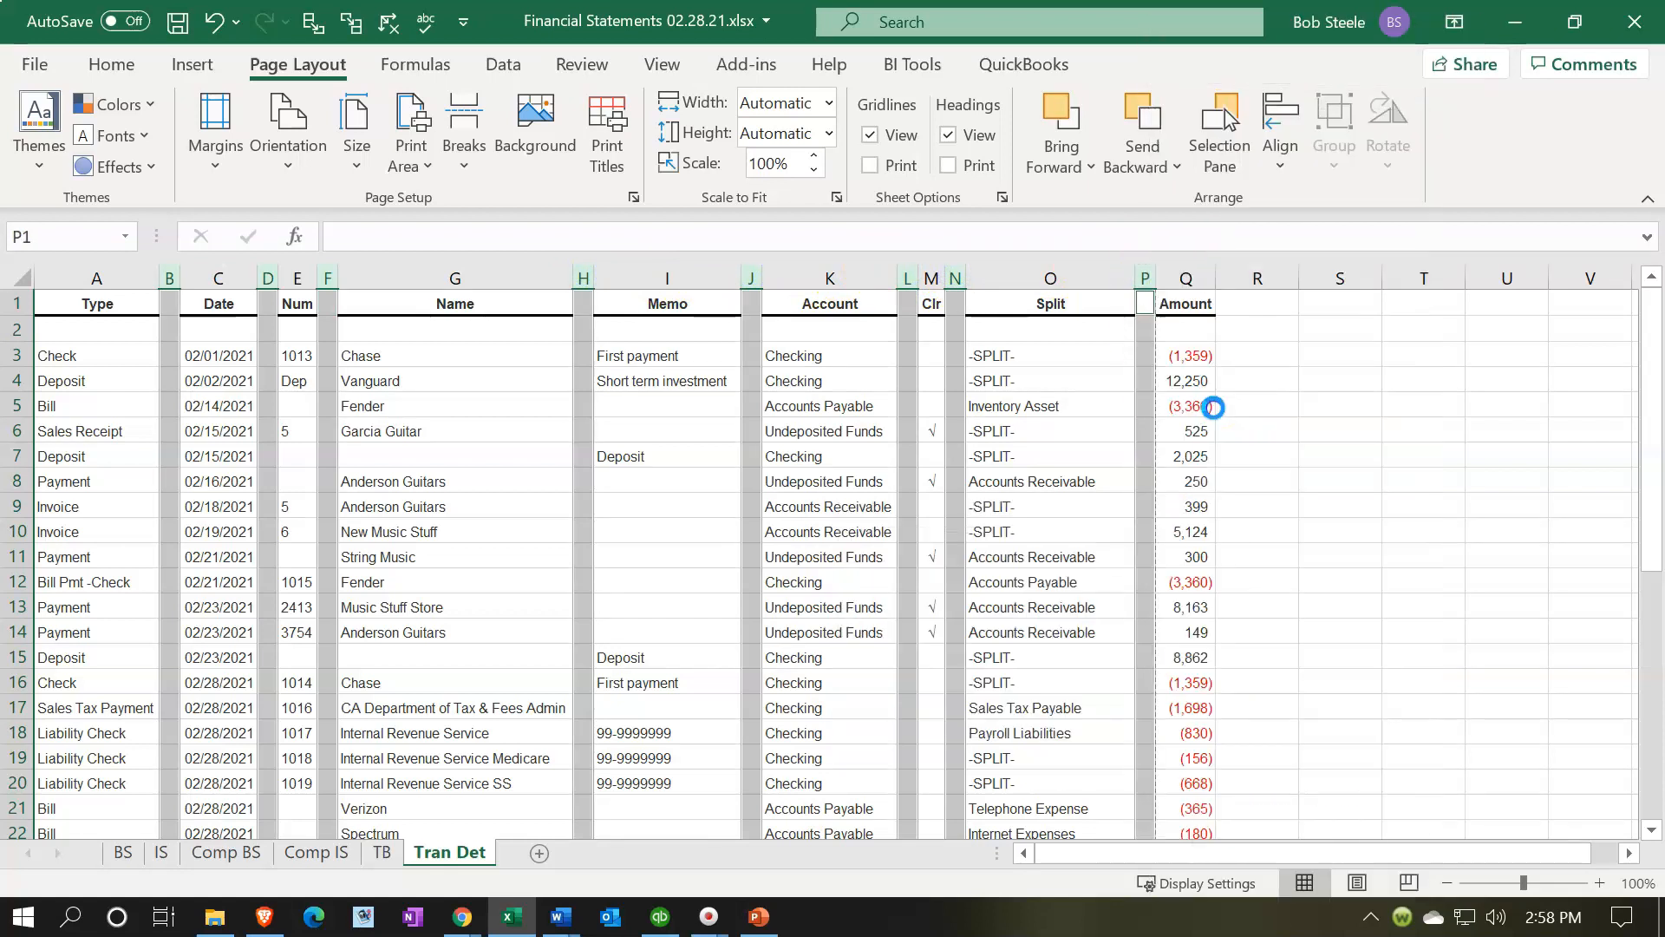
pyautogui.click(735, 575)
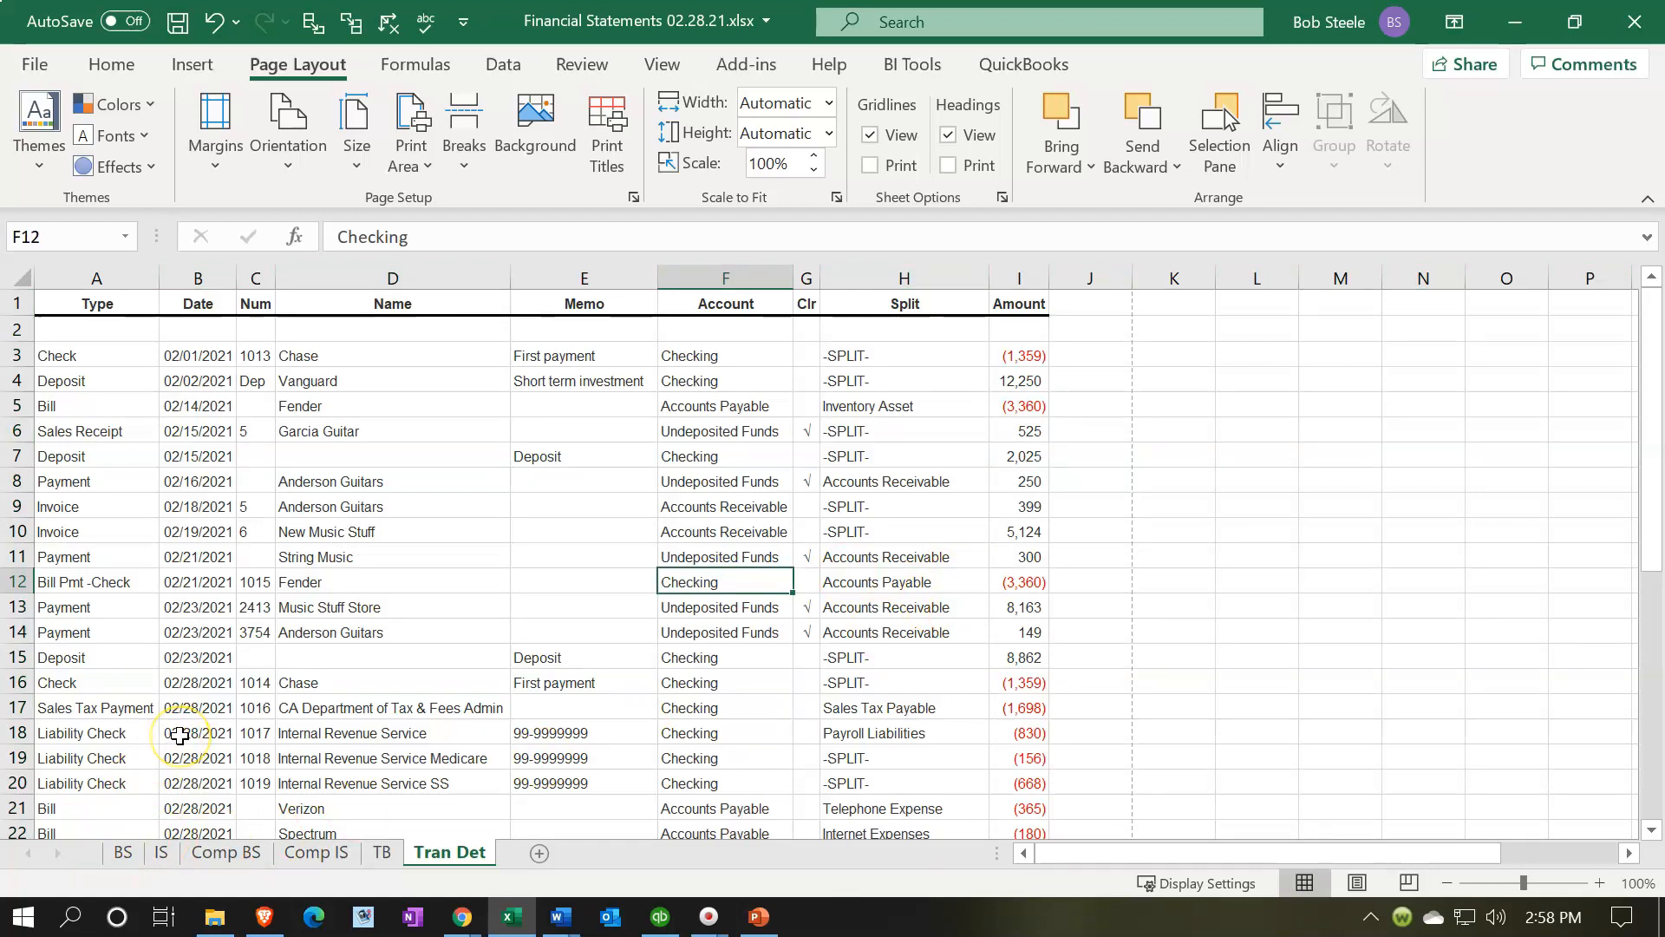
pyautogui.click(178, 21)
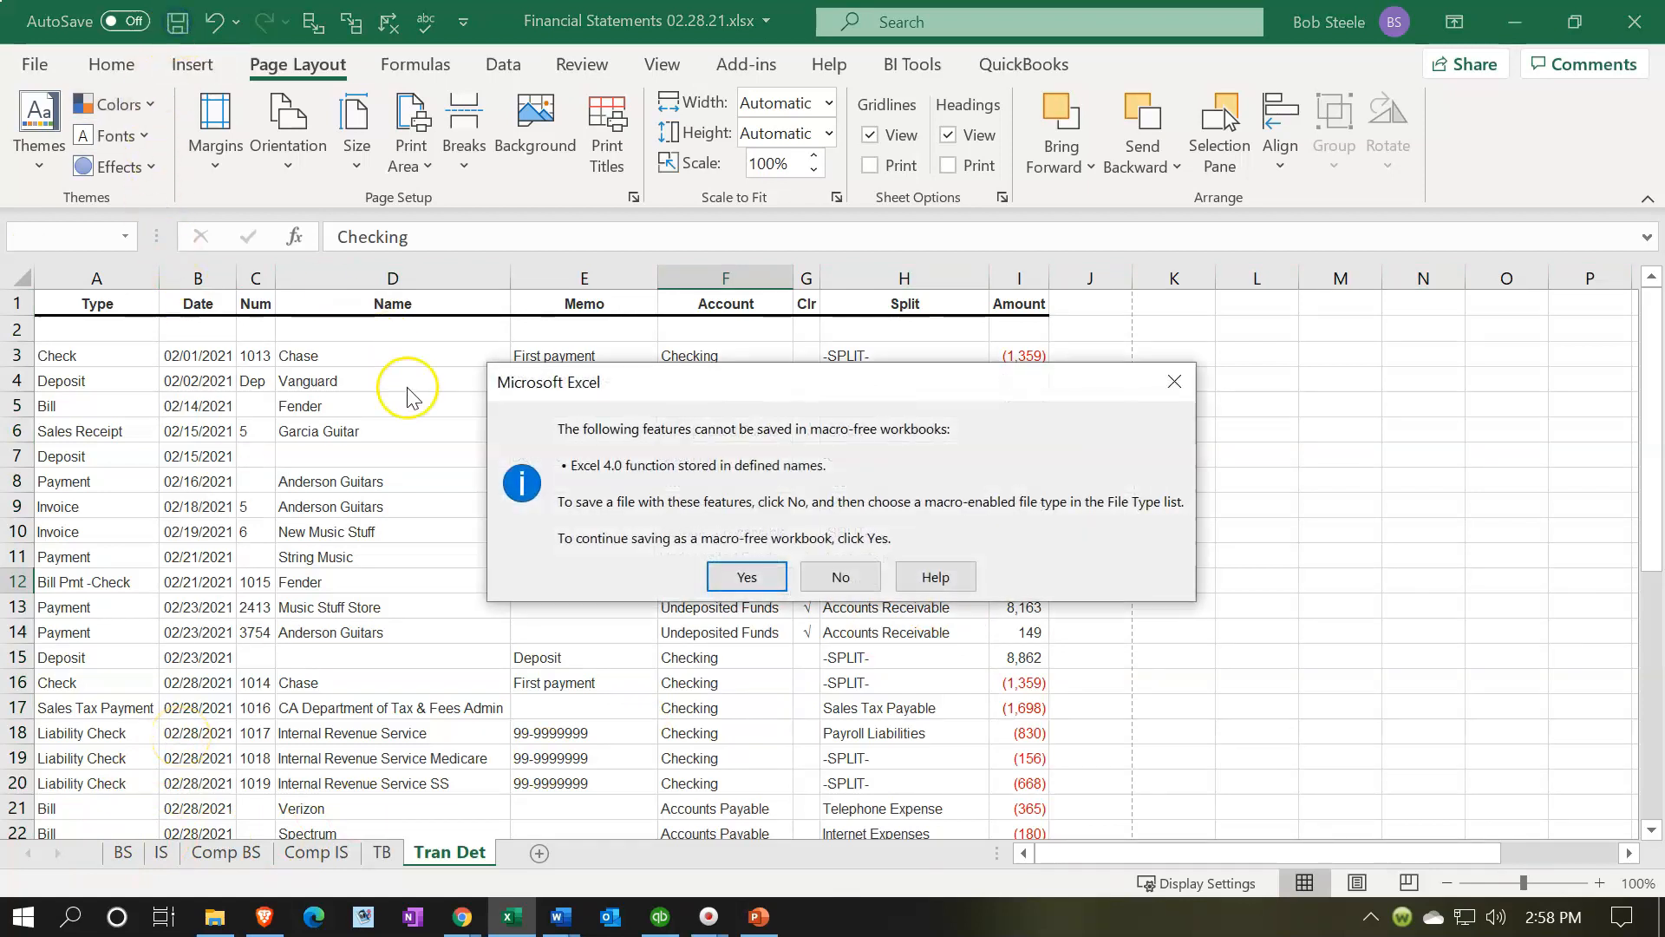
pyautogui.click(747, 577)
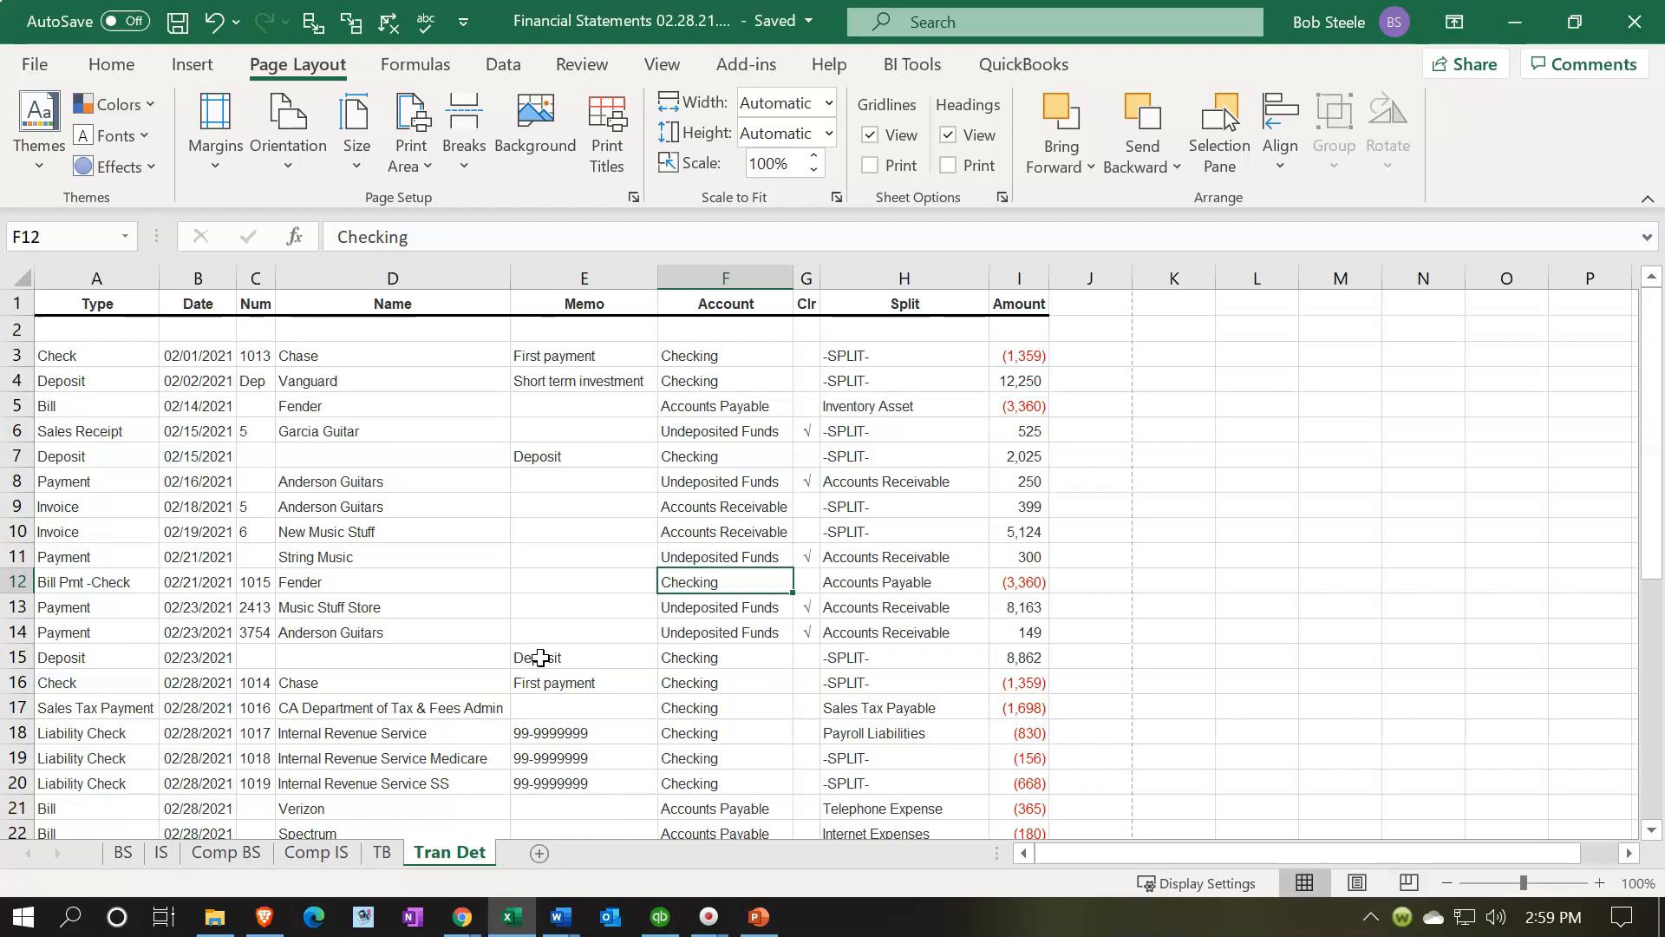
# Set up a print job on CutePDF Writer that covers the entire workbook instead of only the active sheet
pyautogui.click(34, 64)
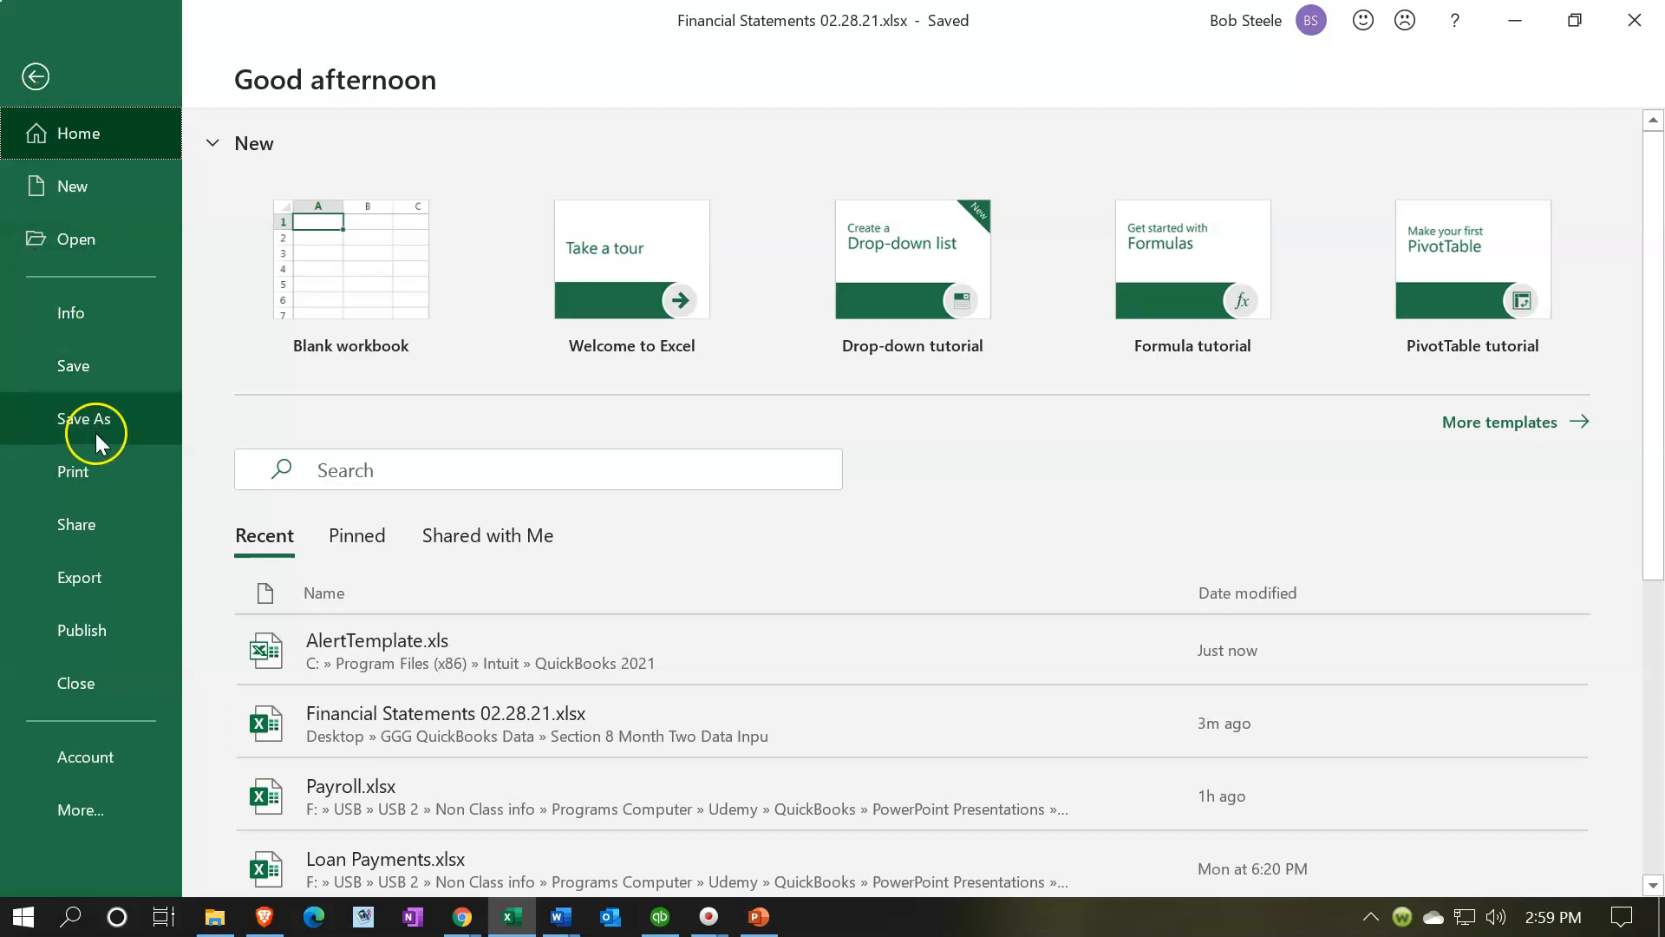
pyautogui.click(101, 471)
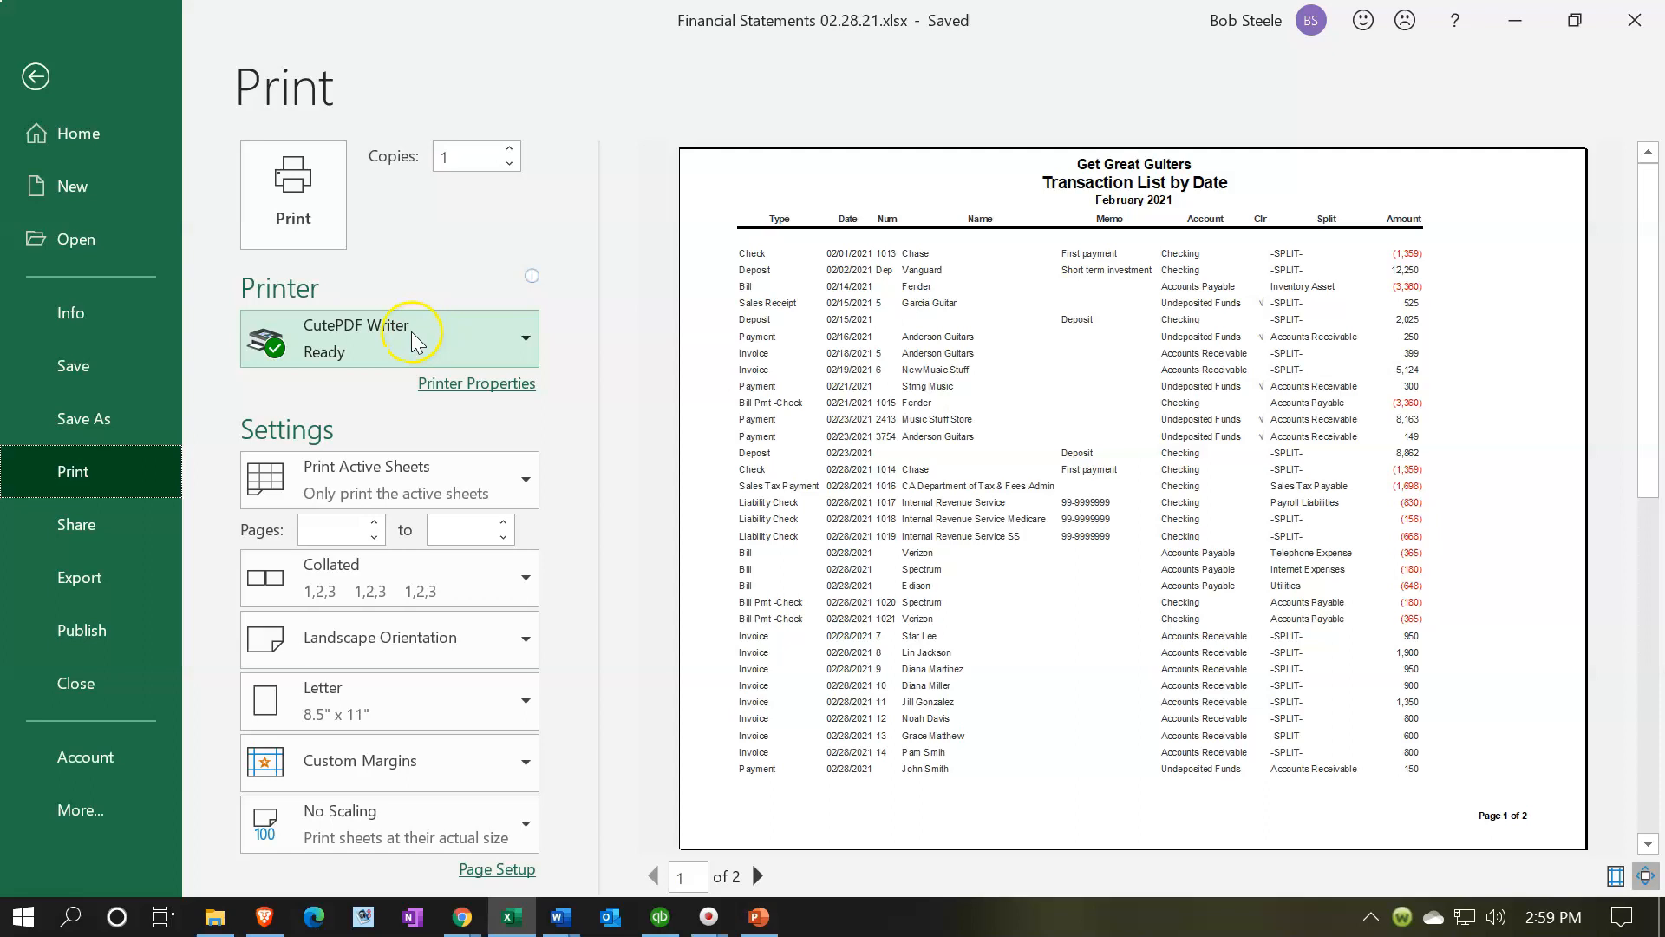
pyautogui.moveTo(413, 341)
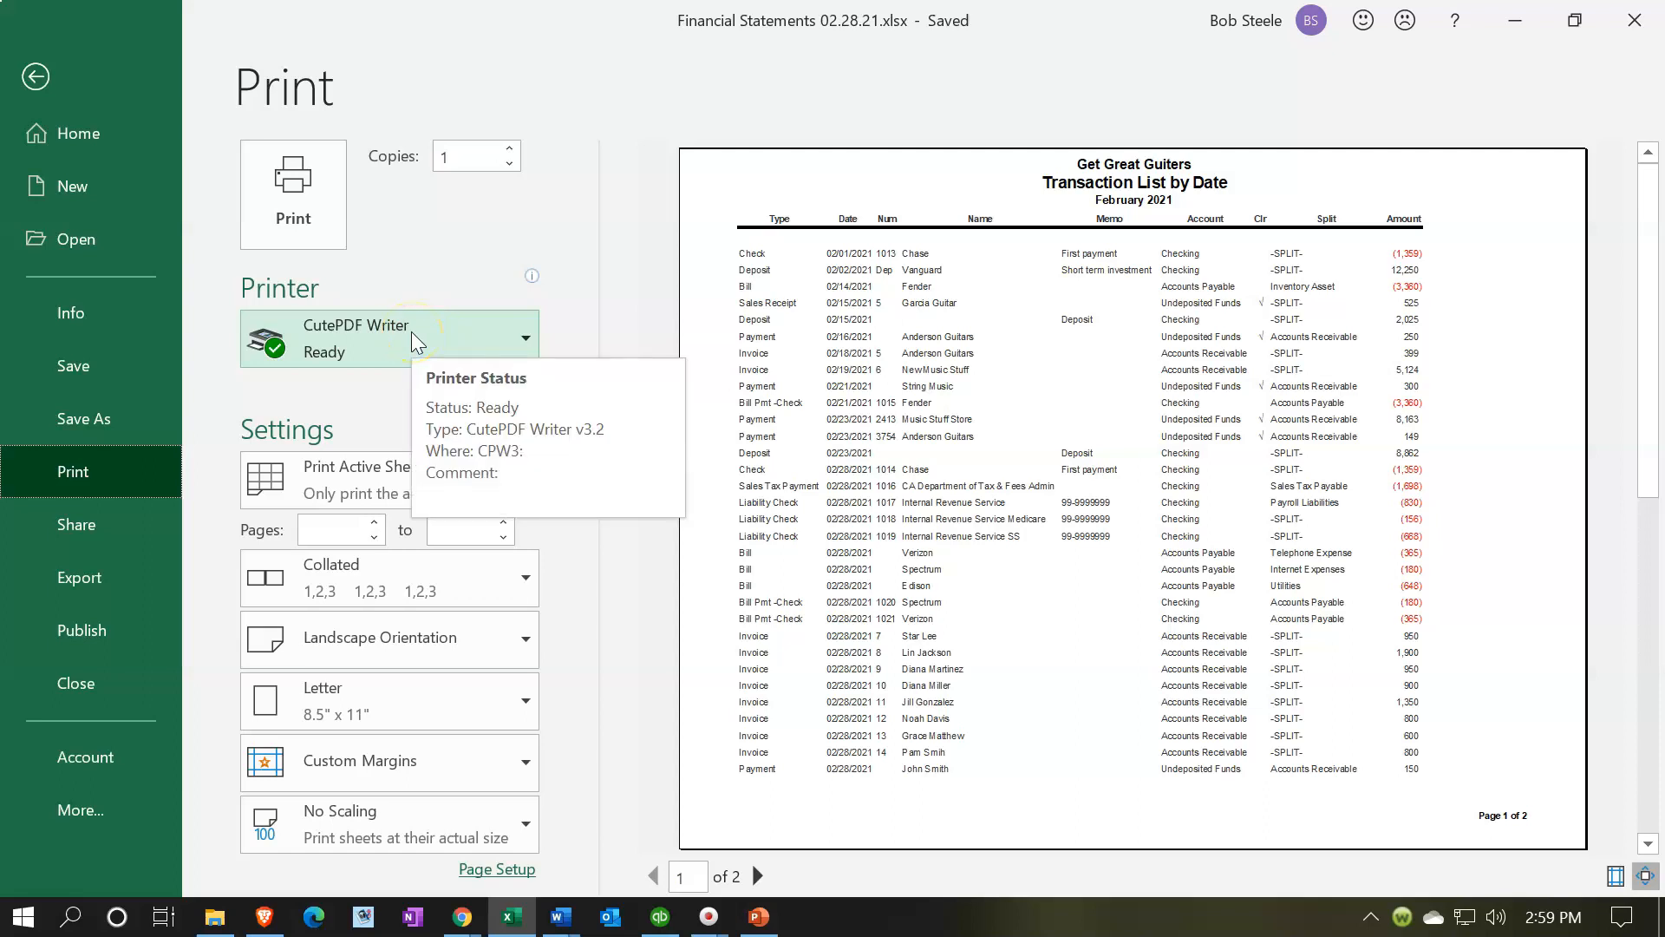
pyautogui.click(413, 481)
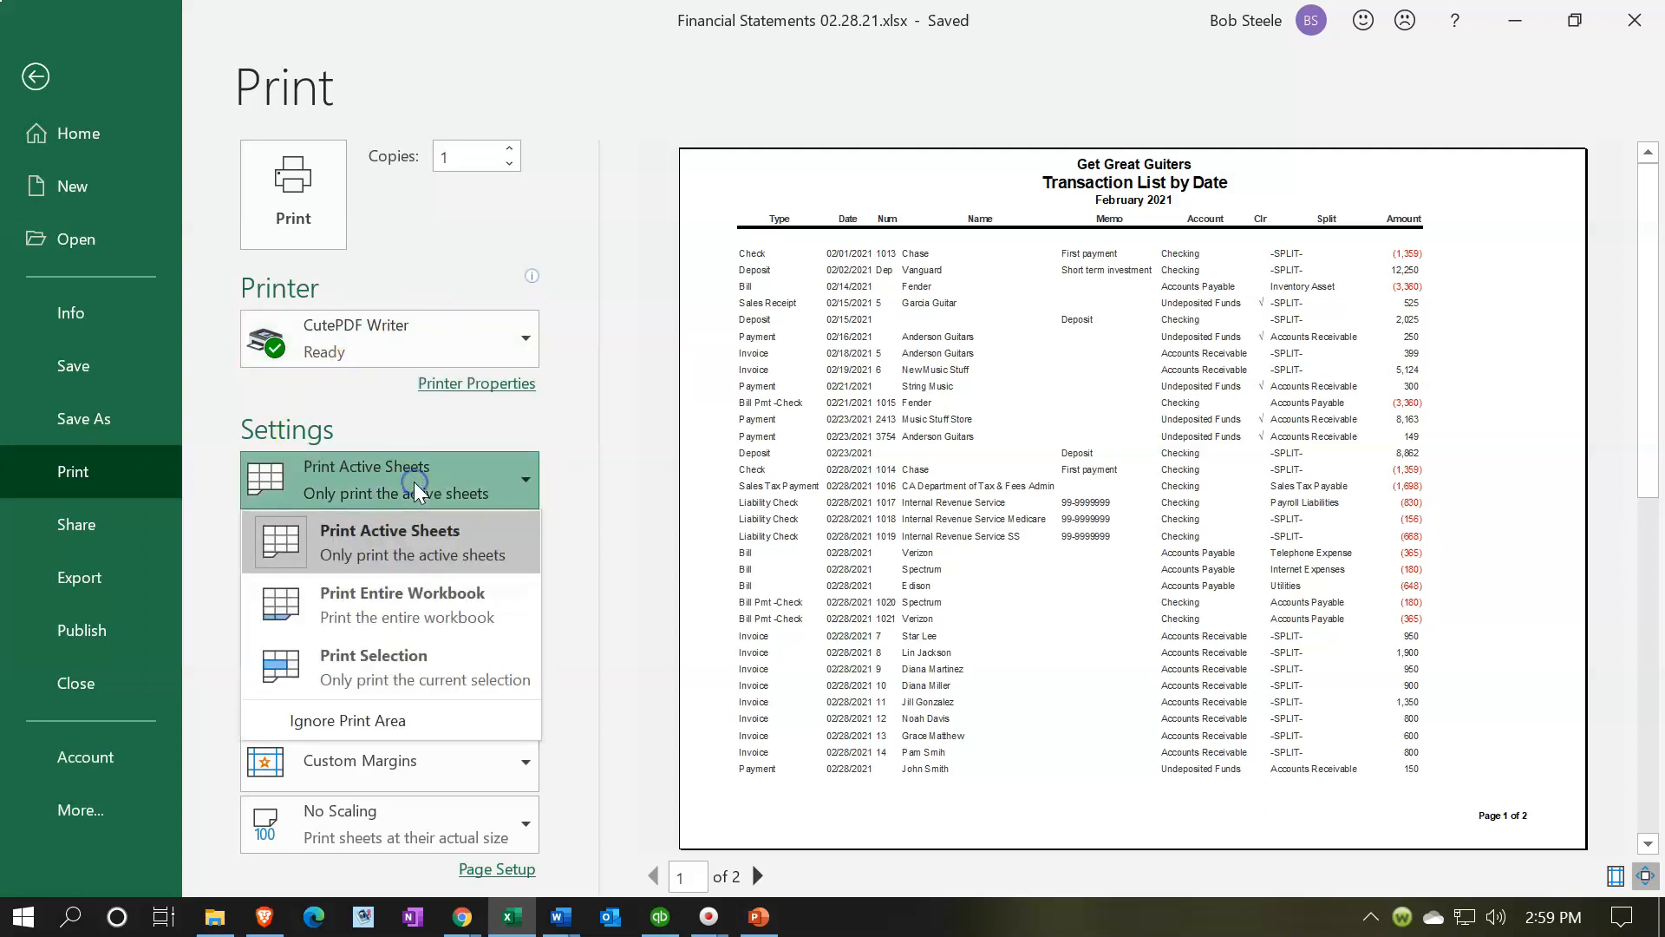
pyautogui.click(401, 602)
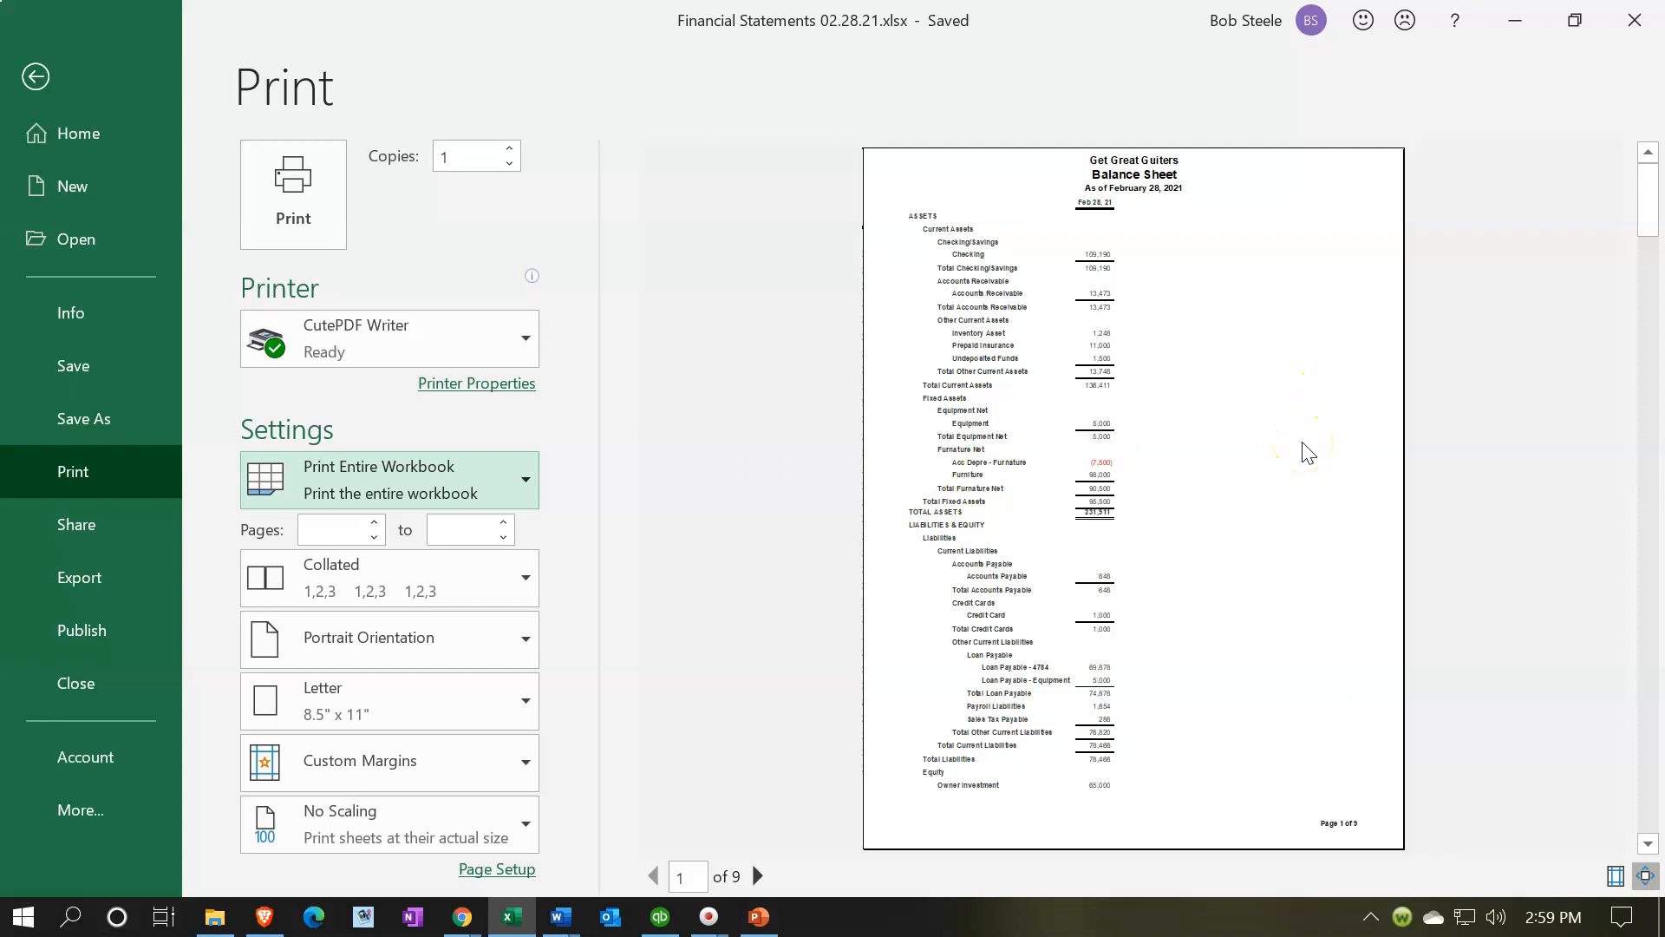
# Examine the print preview of every report page in the workbook, from the Balance Sheet through the Transaction List by Date
pyautogui.scroll(-1, 1308, 453)
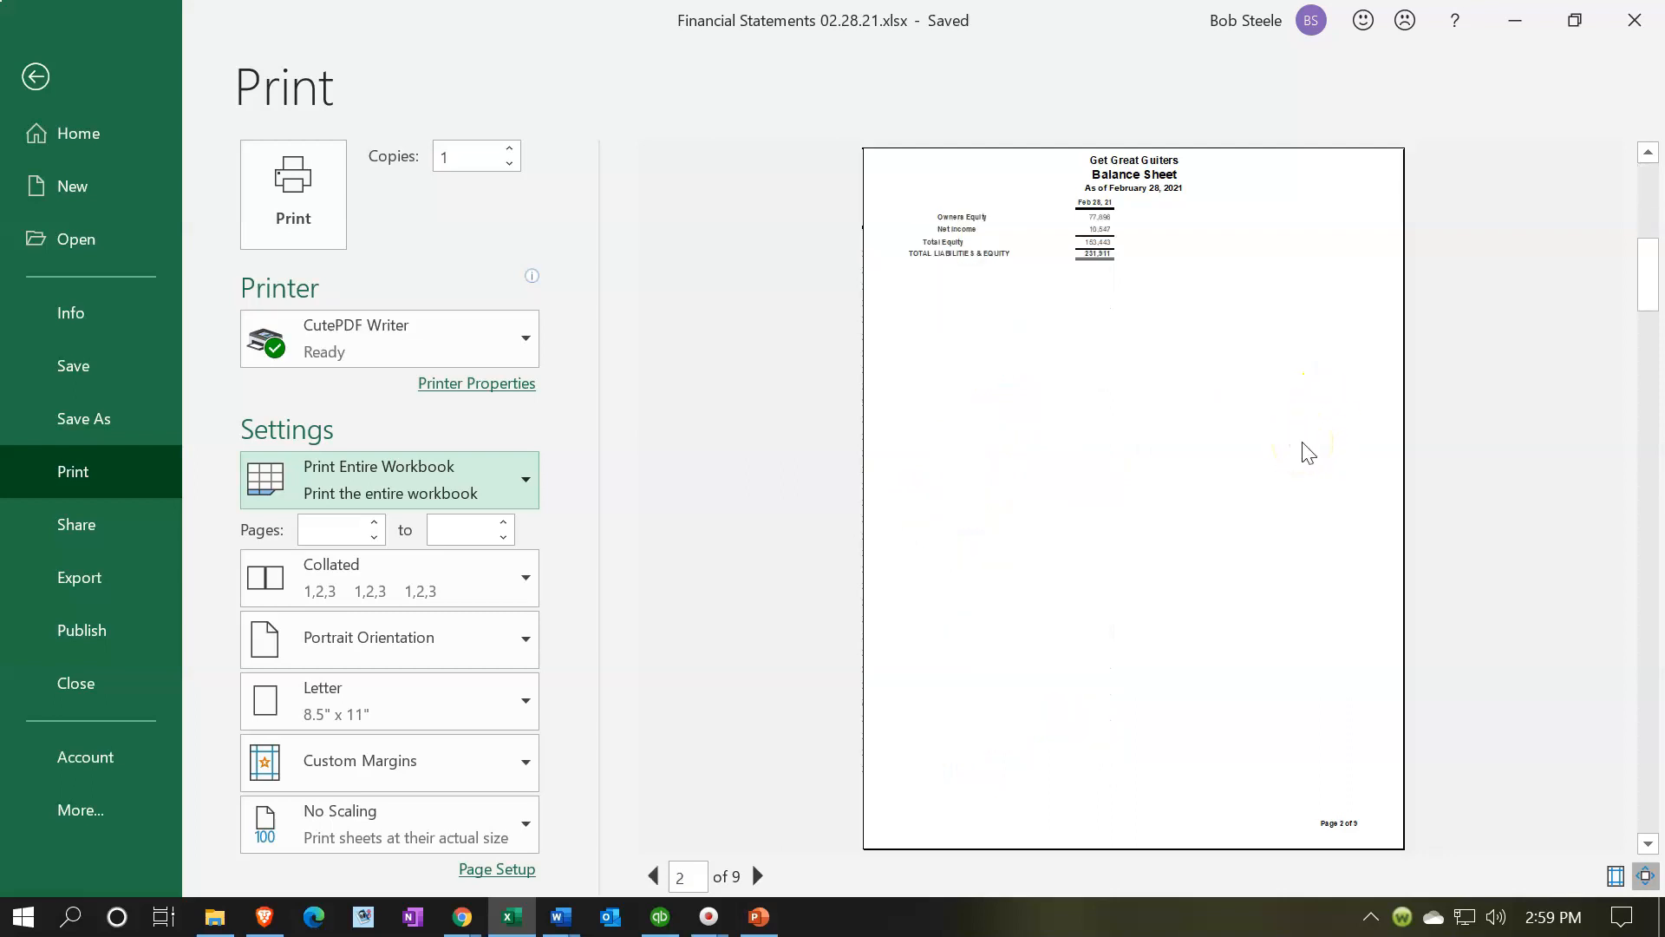
pyautogui.scroll(-1, 1307, 453)
pyautogui.scroll(-1, 1307, 452)
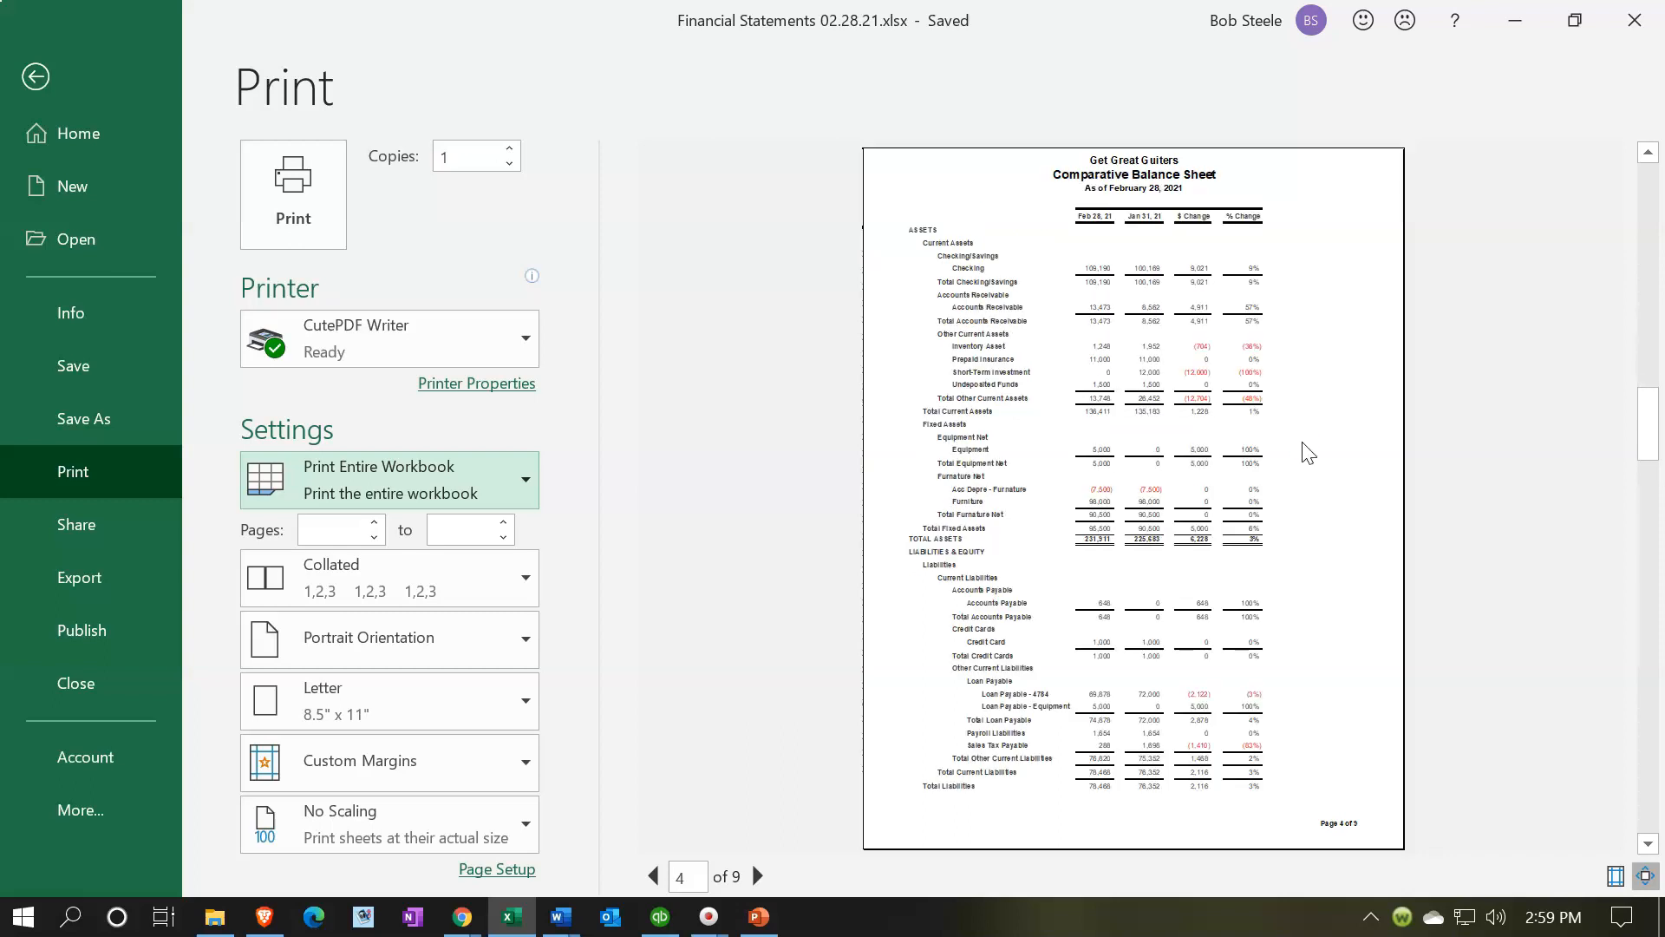
pyautogui.scroll(-1, 1308, 453)
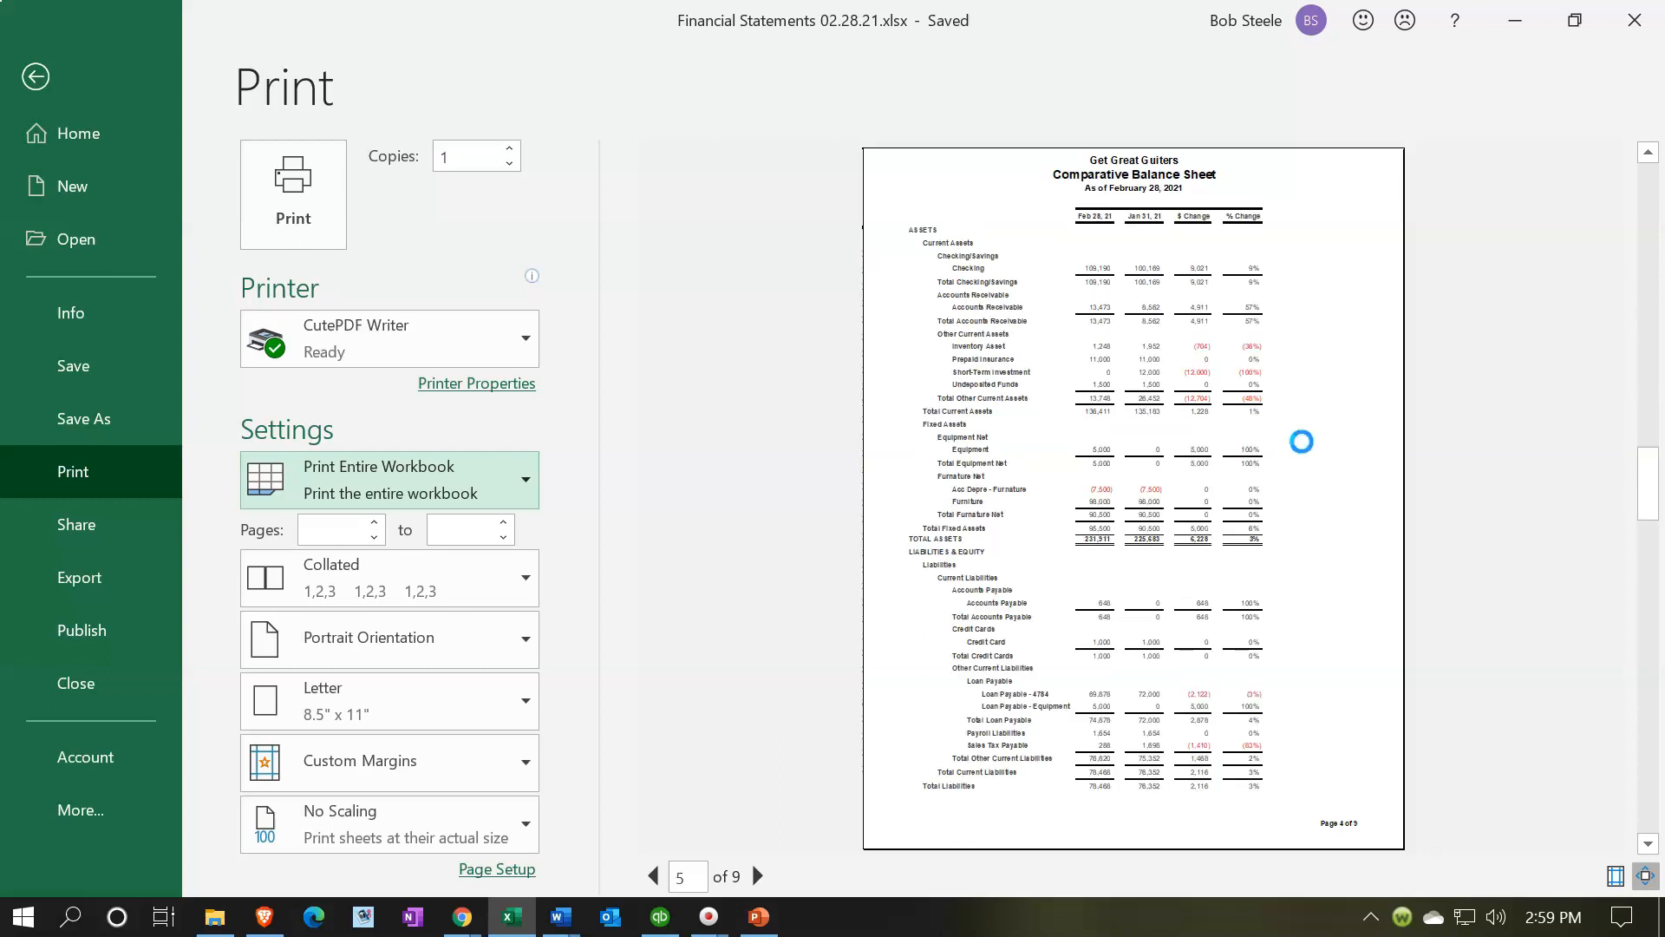
pyautogui.scroll(-1, 1308, 453)
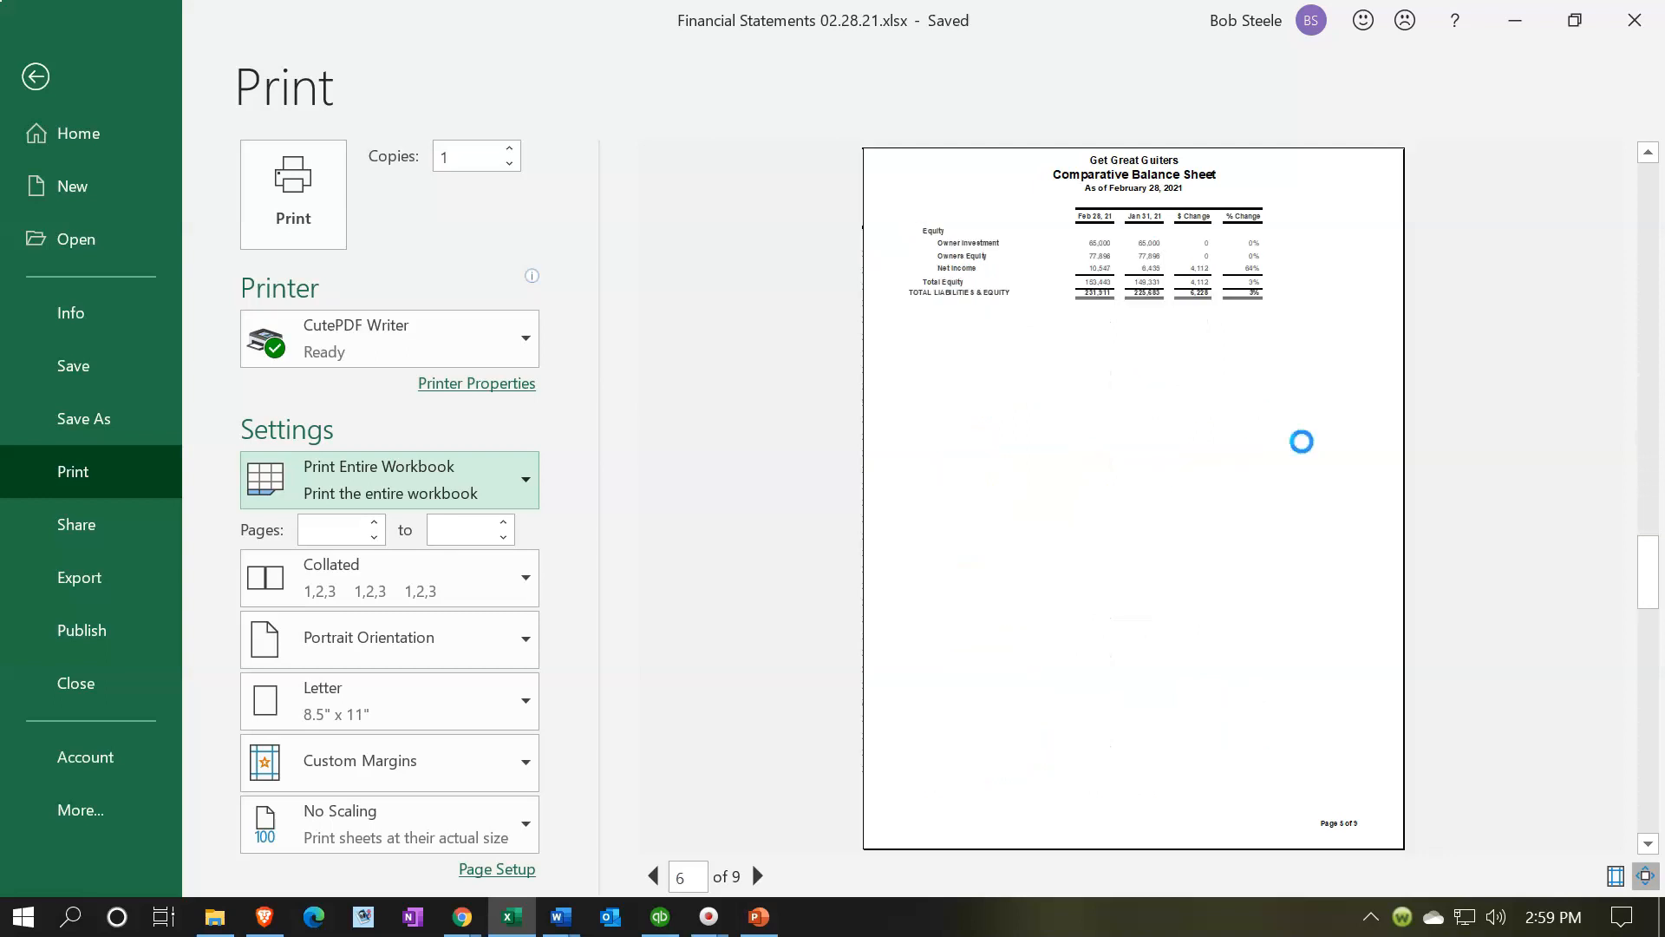
pyautogui.scroll(-1, 1308, 453)
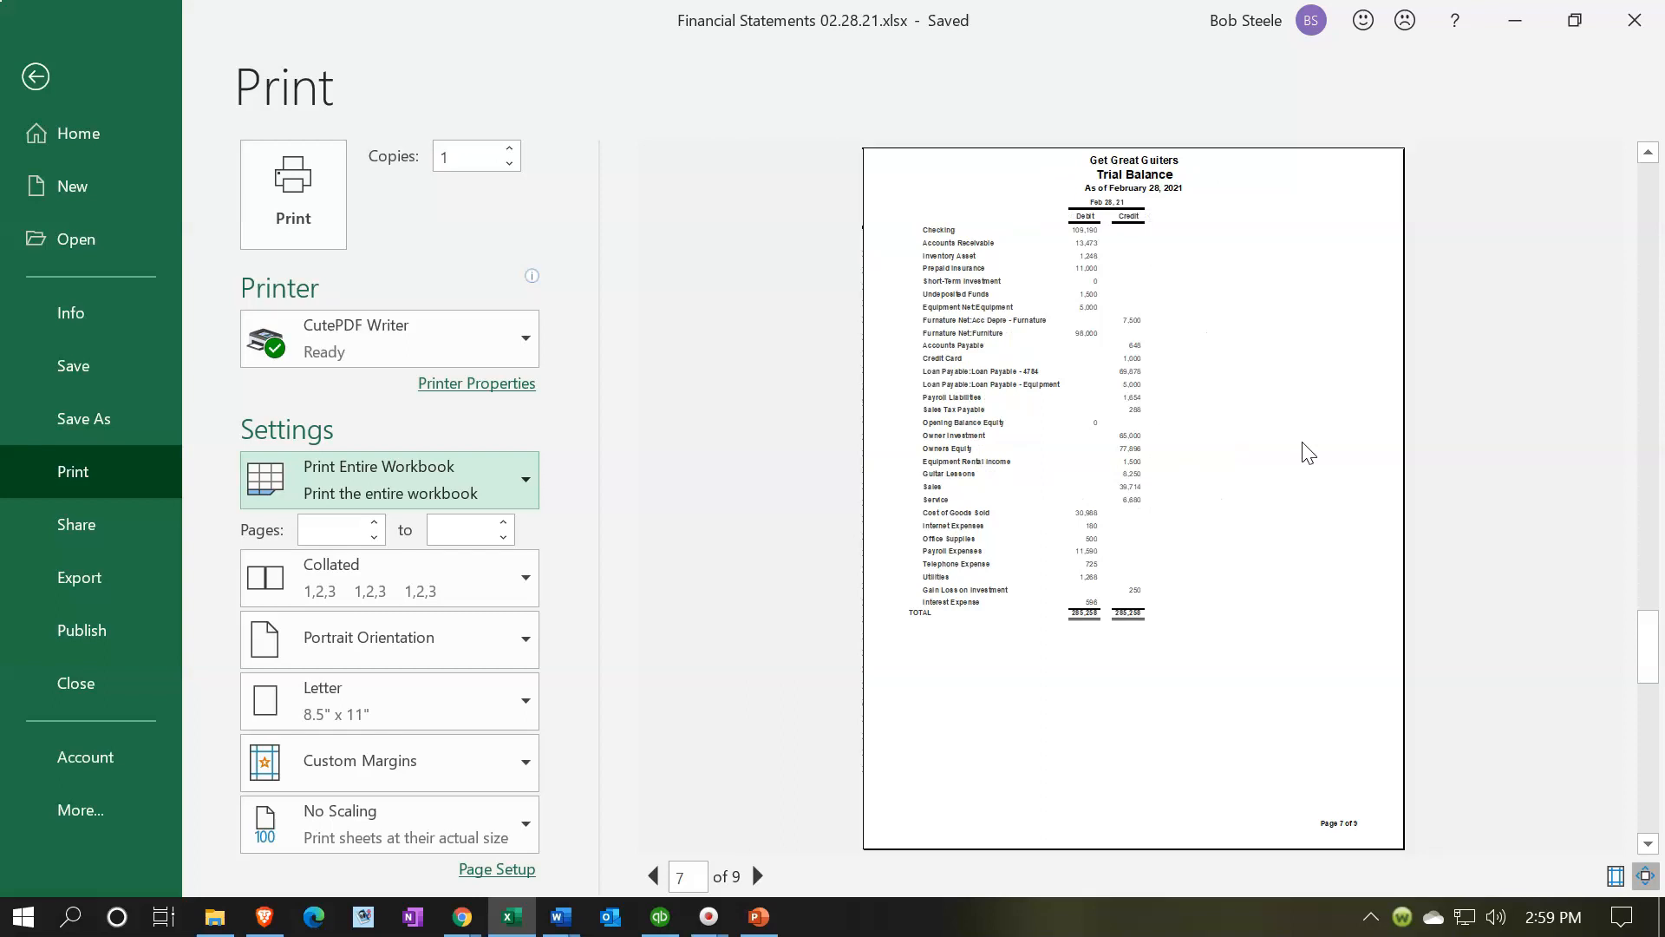
pyautogui.scroll(-1, 1308, 452)
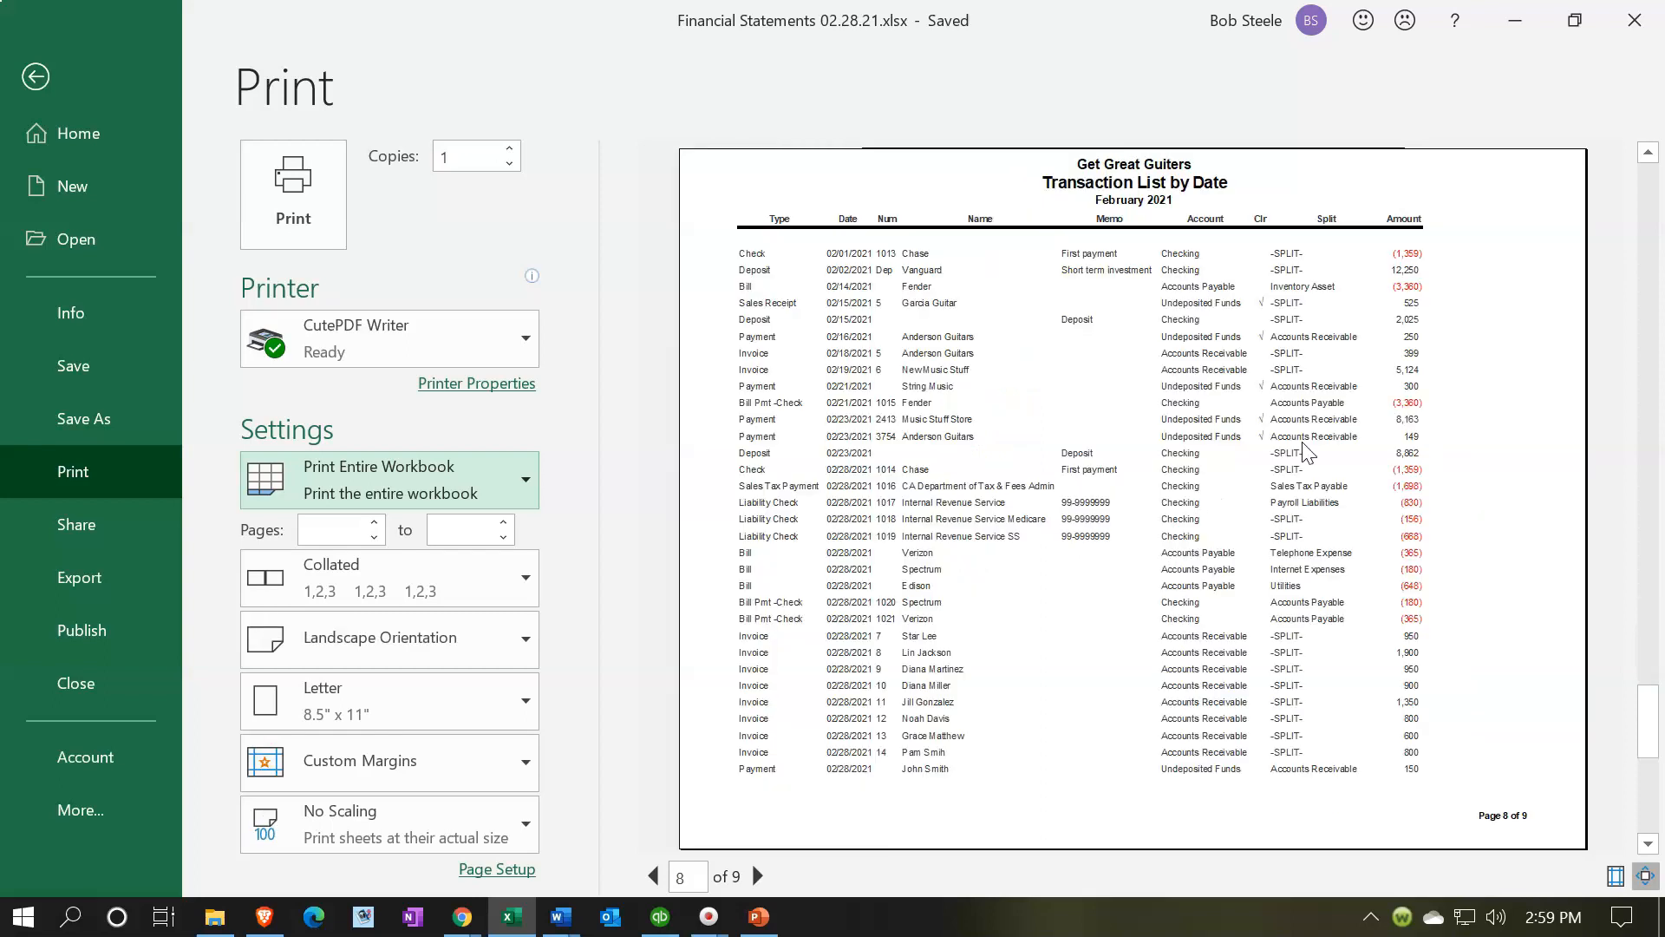
pyautogui.scroll(-1, 1307, 453)
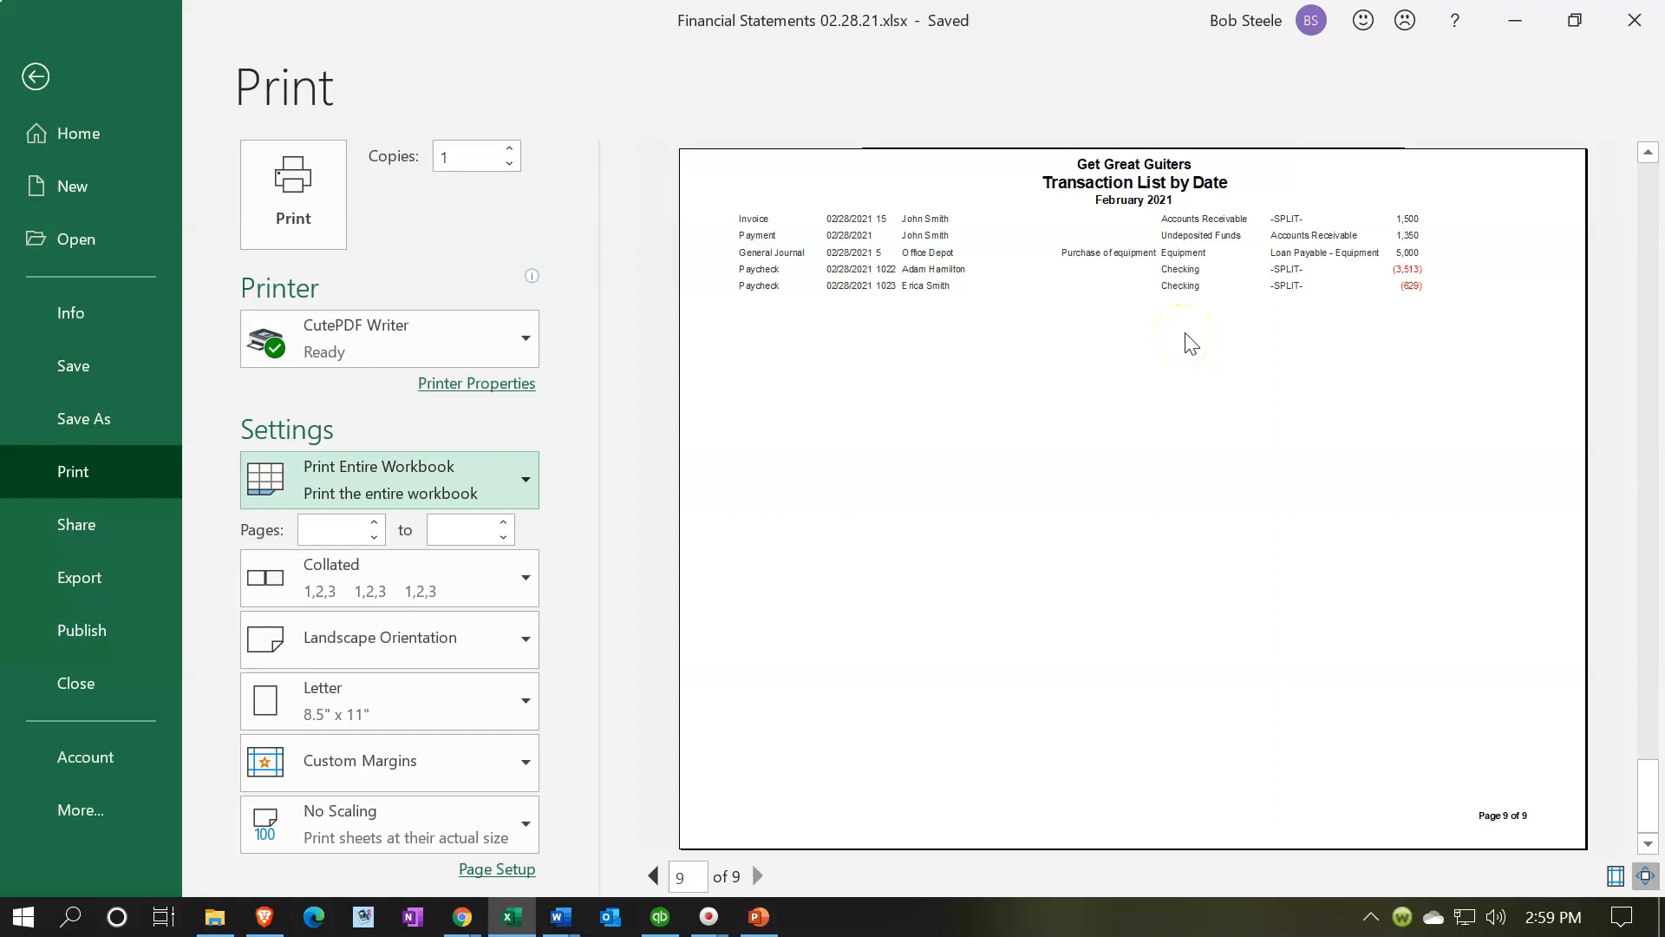
# Print the entire workbook to Financial Statements 02.28.21.pdf in the Section 8 Month Two Data Inpu folder
pyautogui.click(320, 214)
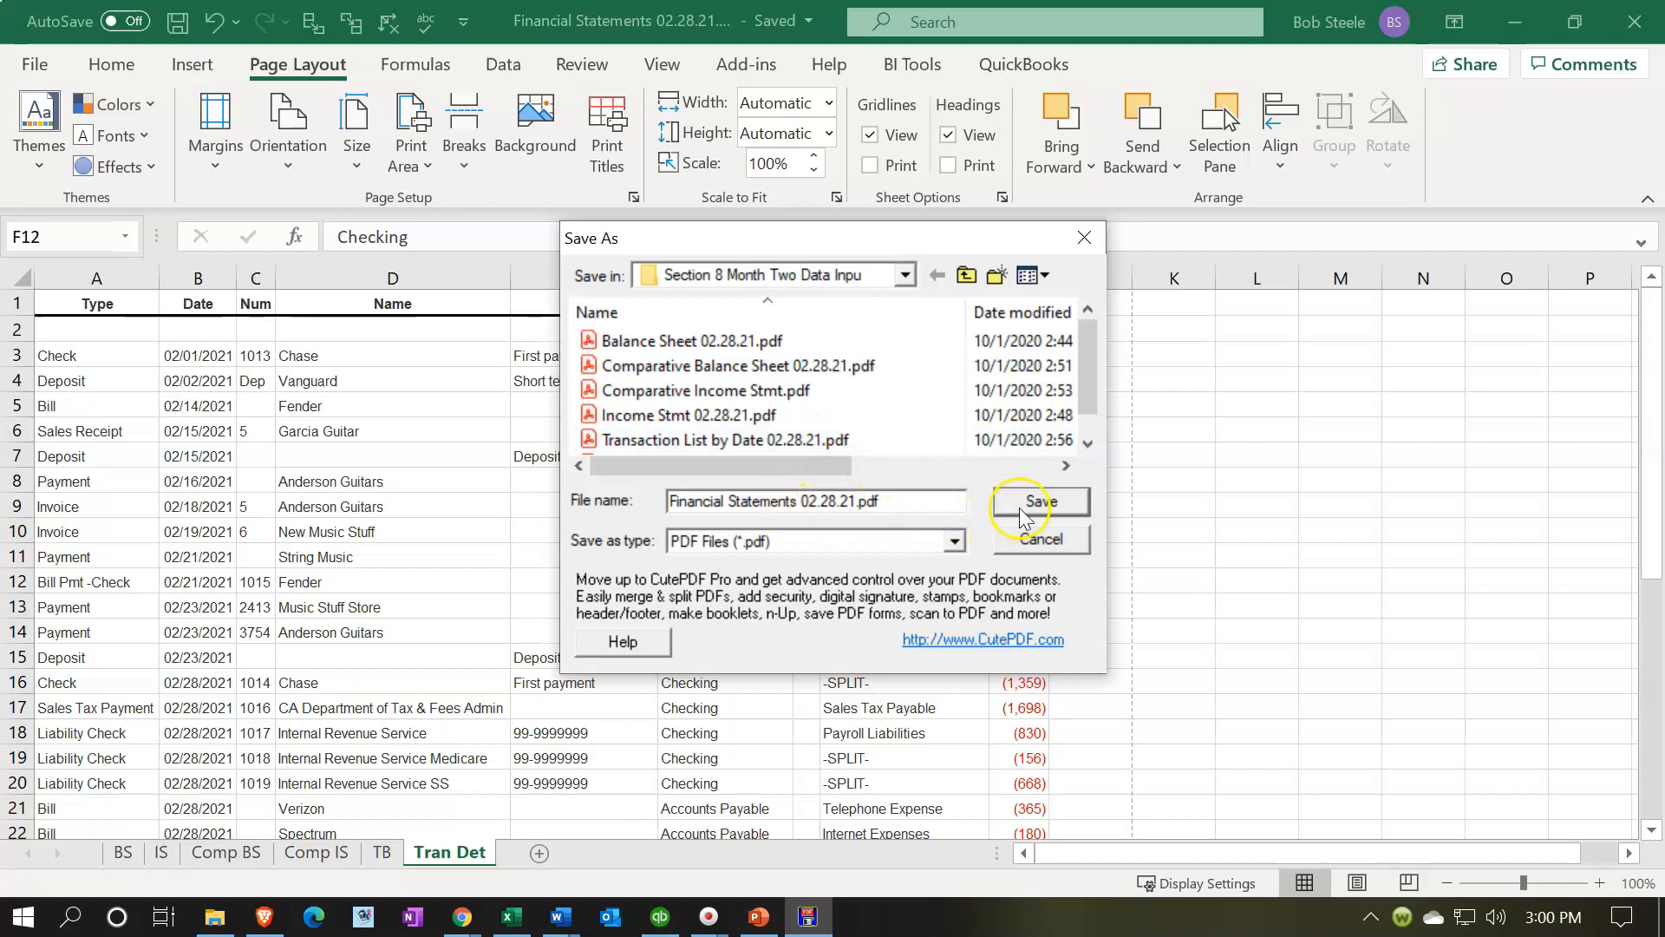
pyautogui.click(1021, 510)
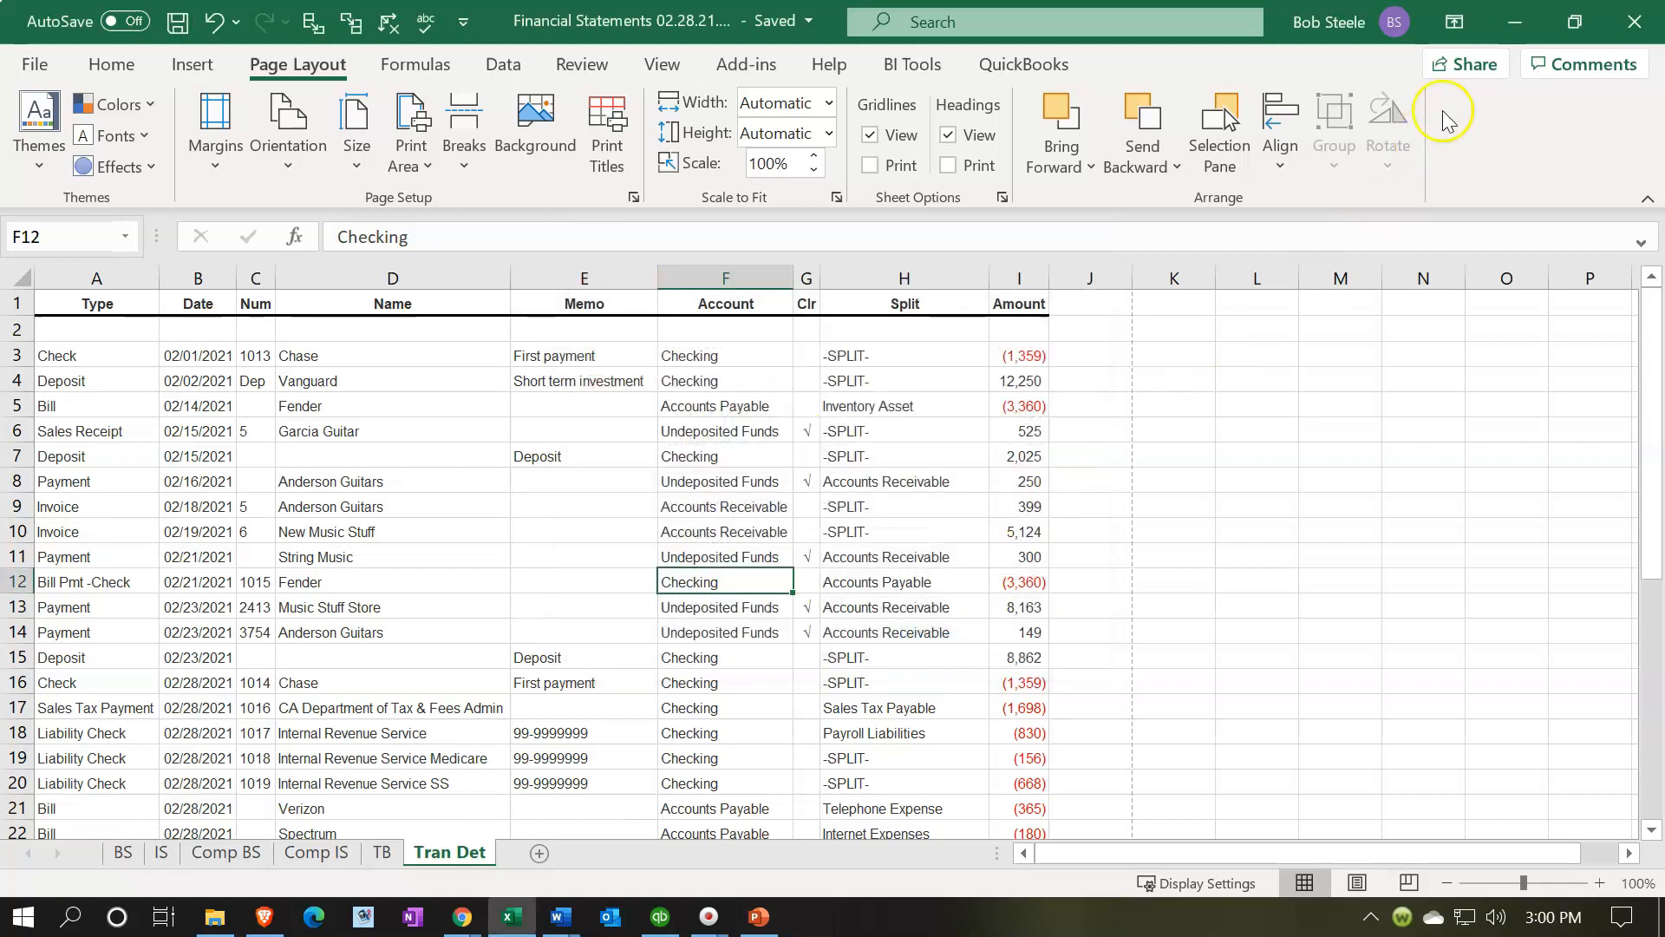
# Minimize the open windows to reach the desktop, and open Section 8 Month Two Data Inpu inside the GGG QuickBooks Data folder, maximized
pyautogui.click(1512, 34)
pyautogui.click(1585, 19)
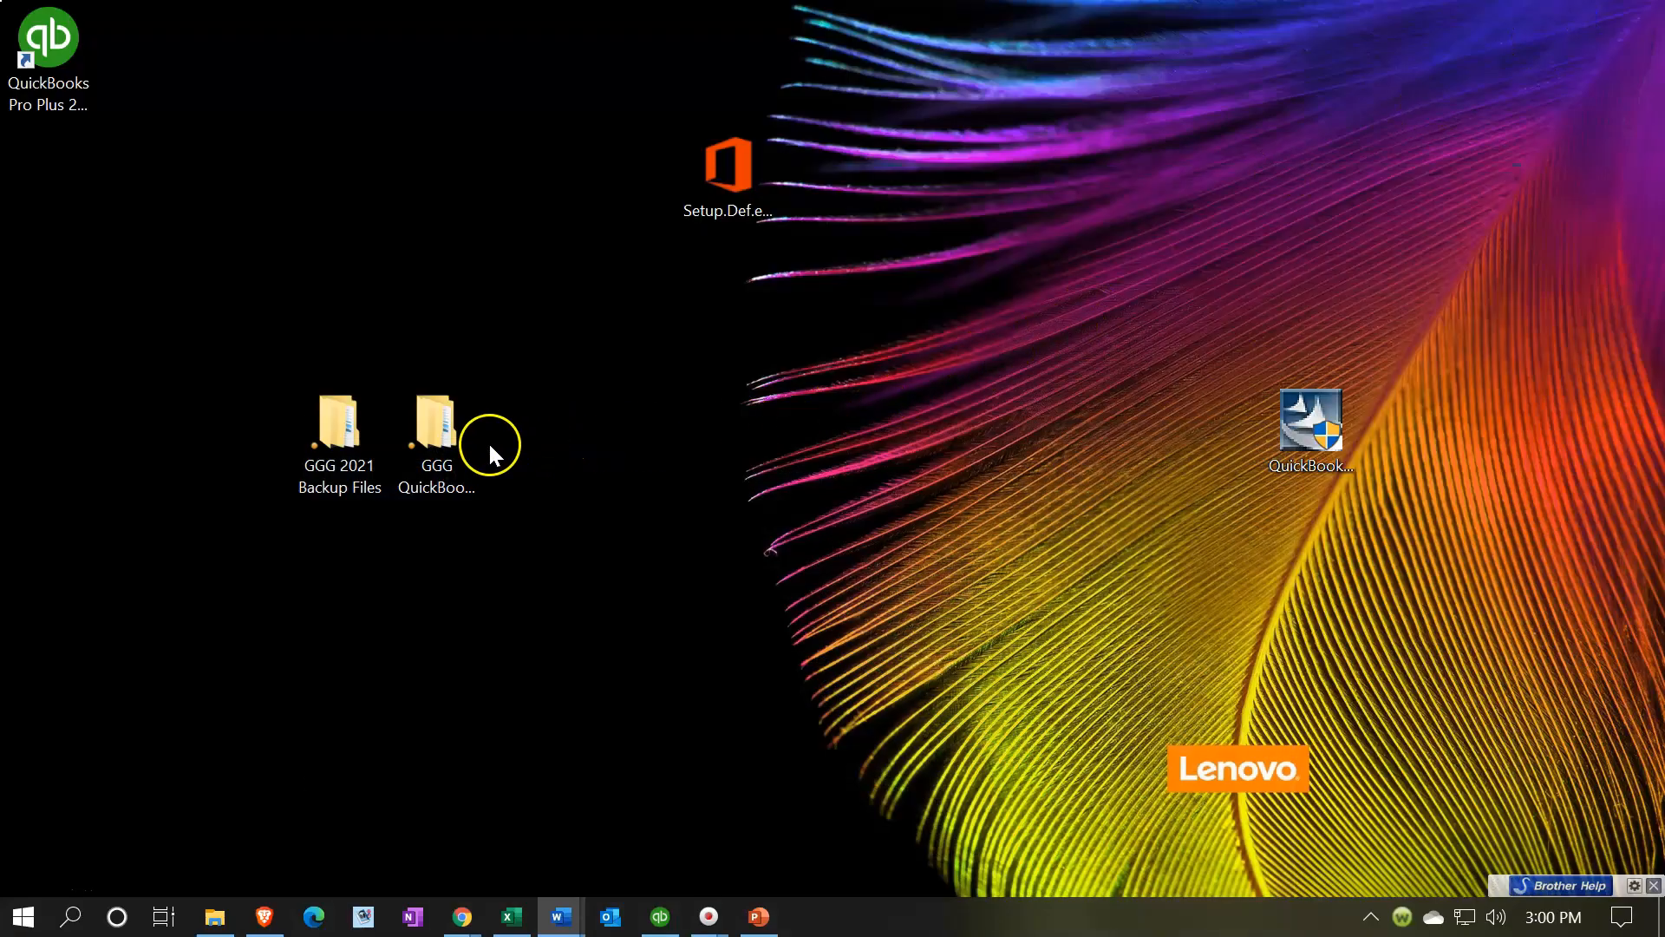
pyautogui.click(466, 439)
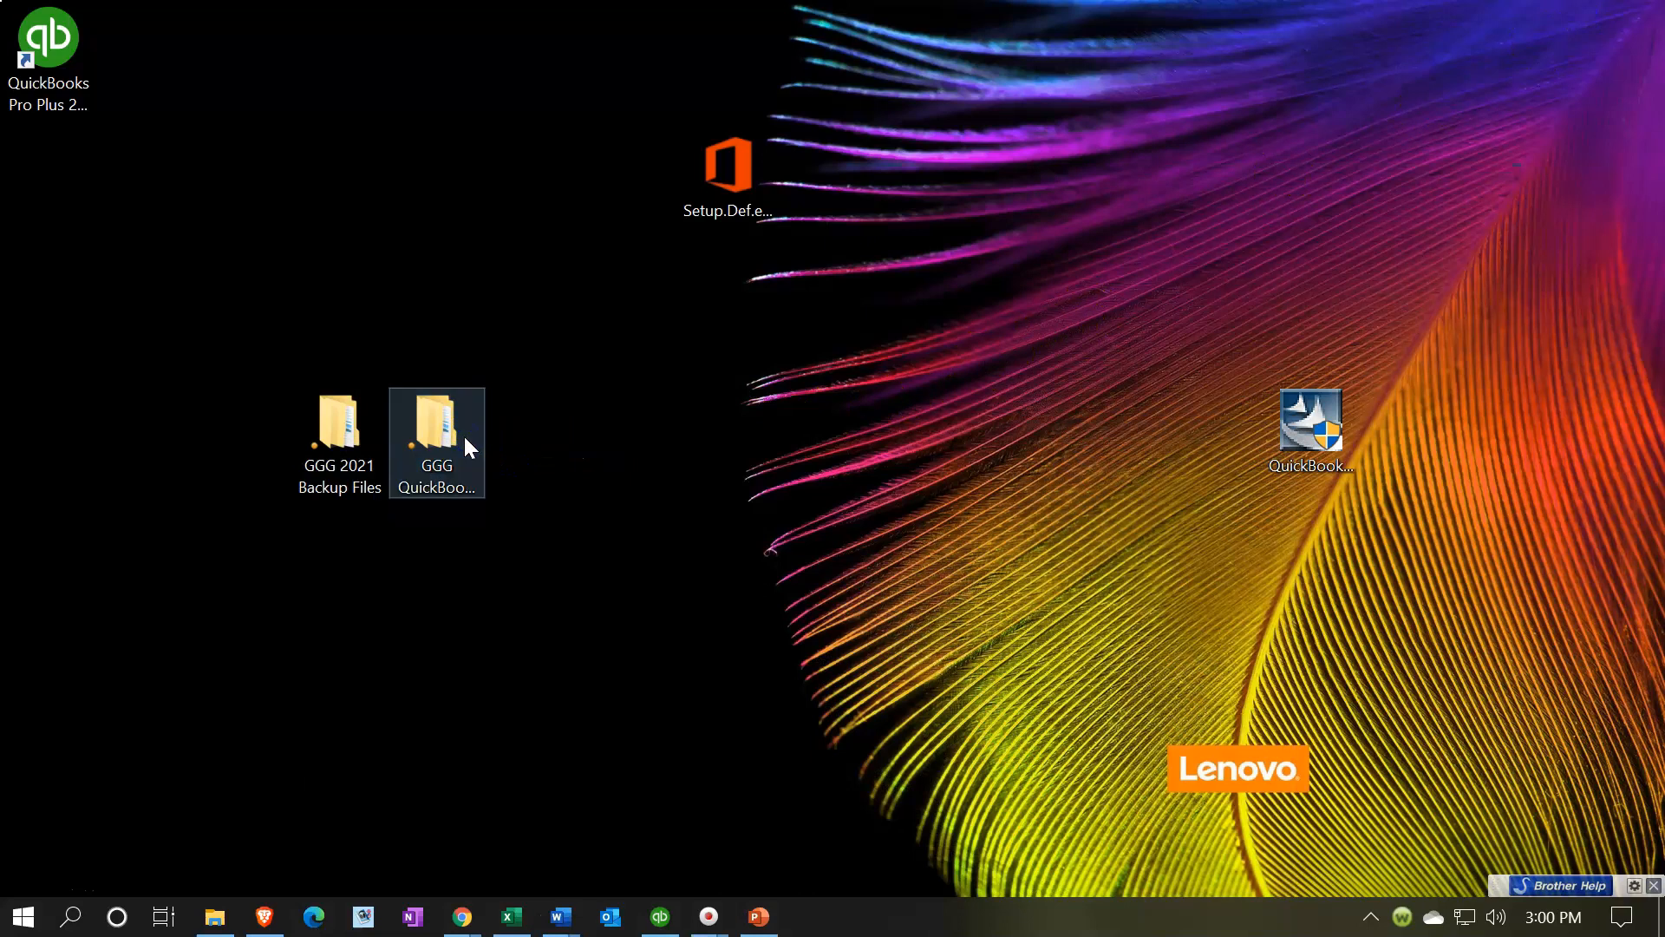
pyautogui.doubleClick(466, 439)
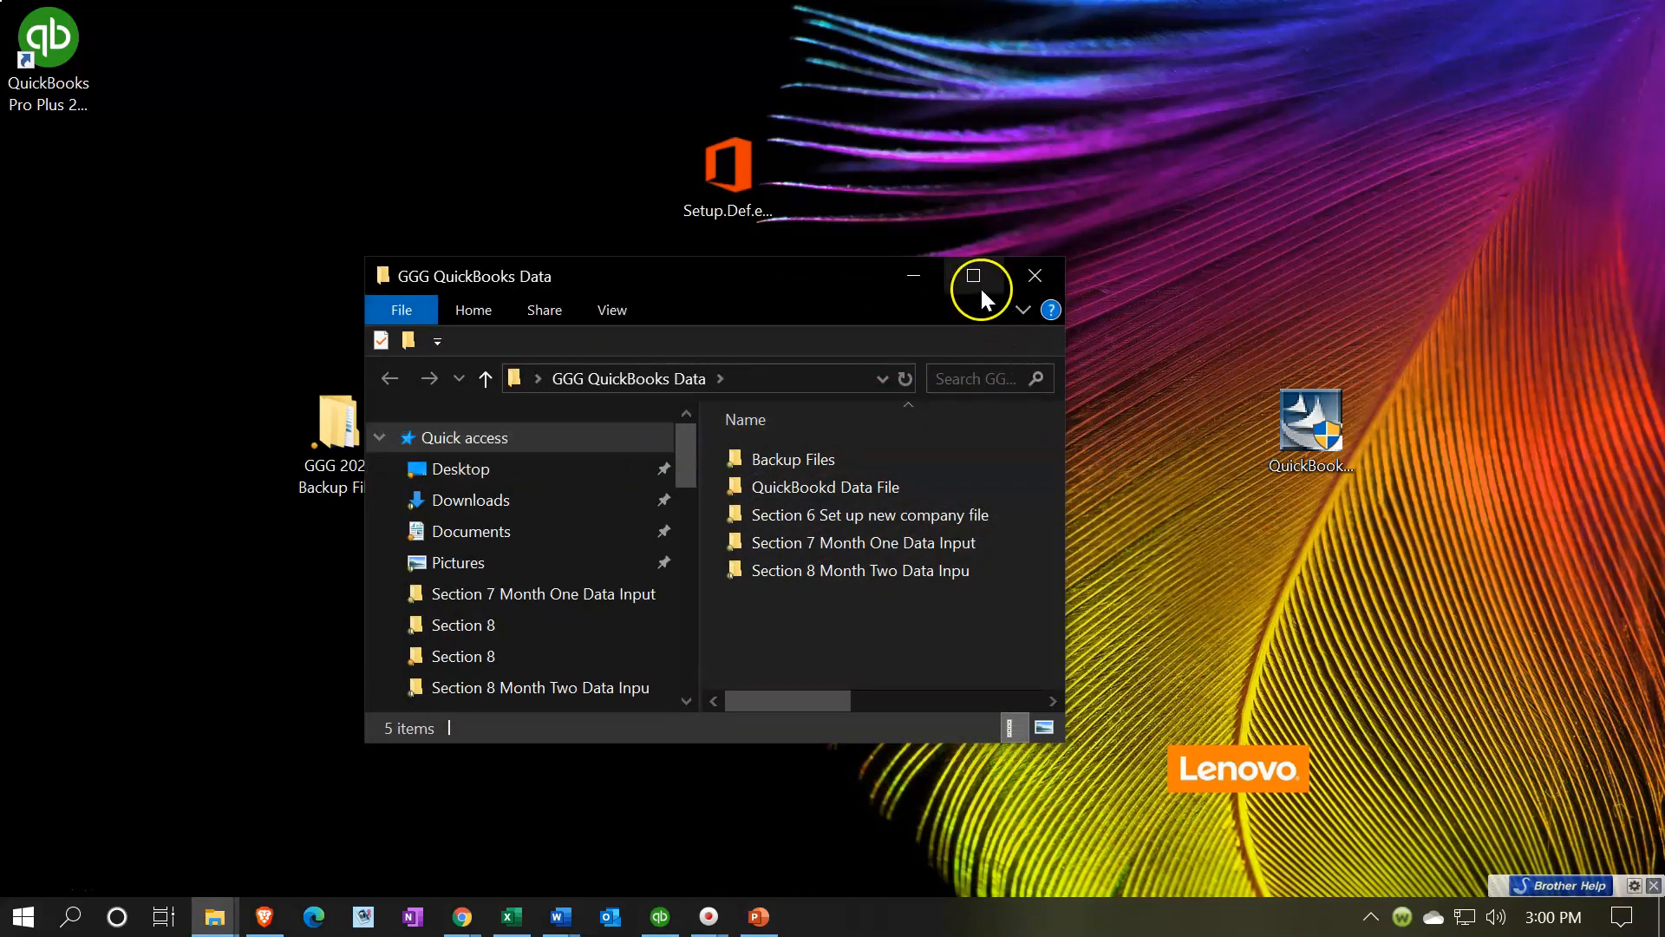
pyautogui.click(977, 279)
pyautogui.doubleClick(465, 310)
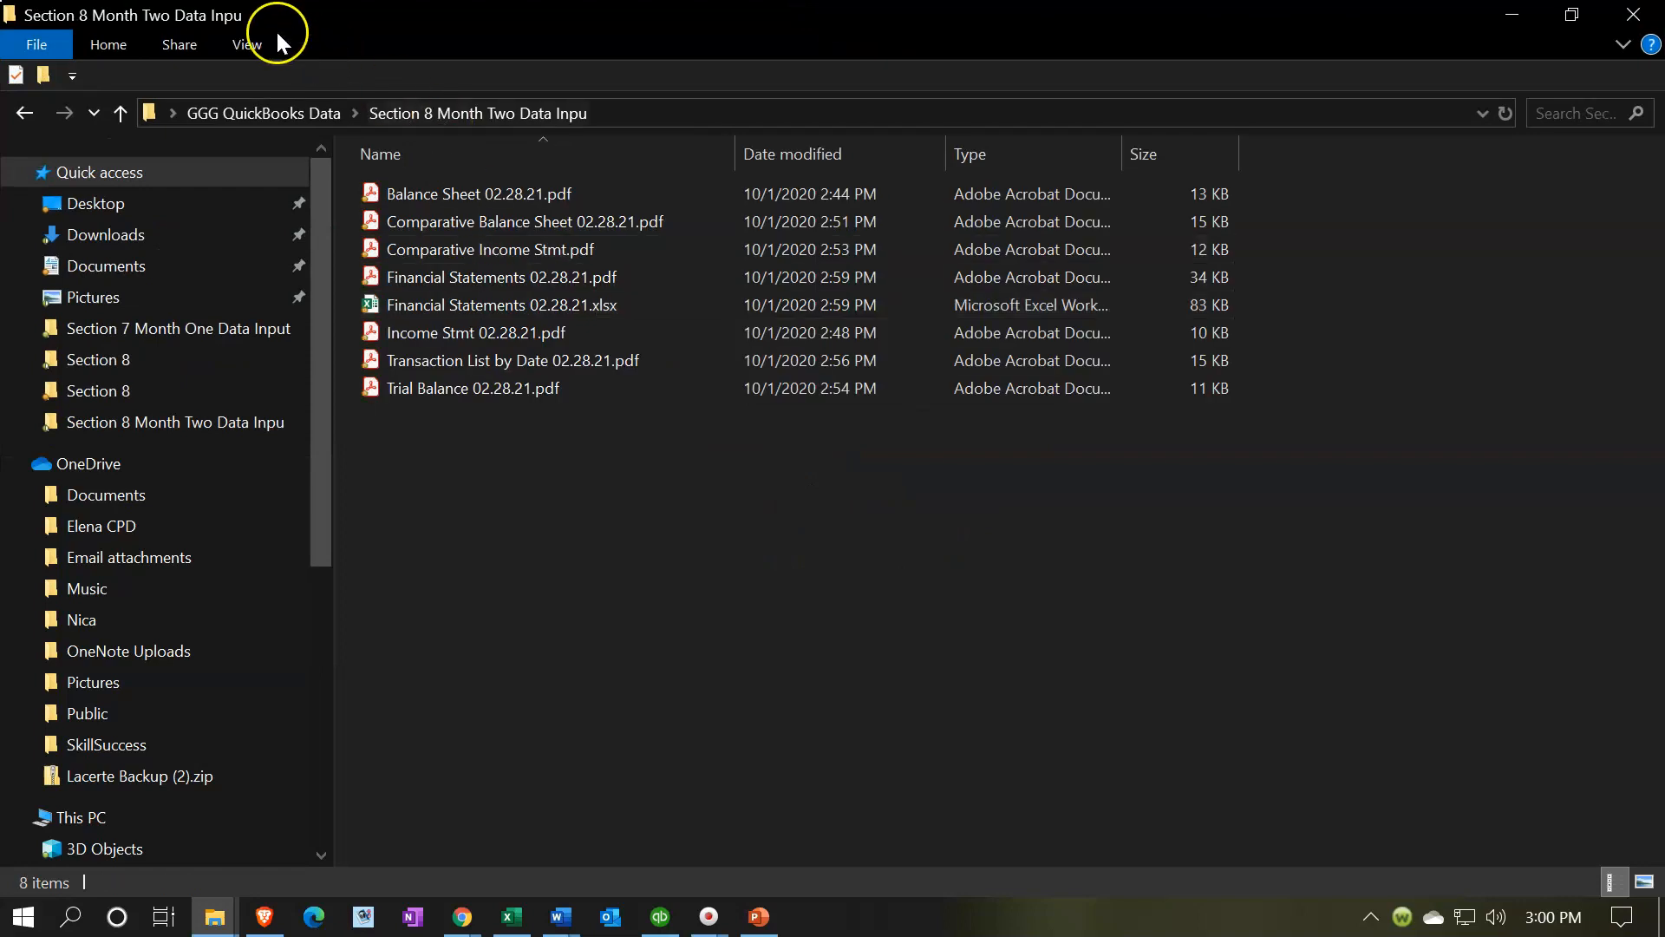
# Display the Section 8 Month Two Data Inpu folder's files as large icons
pyautogui.click(248, 42)
pyautogui.click(375, 85)
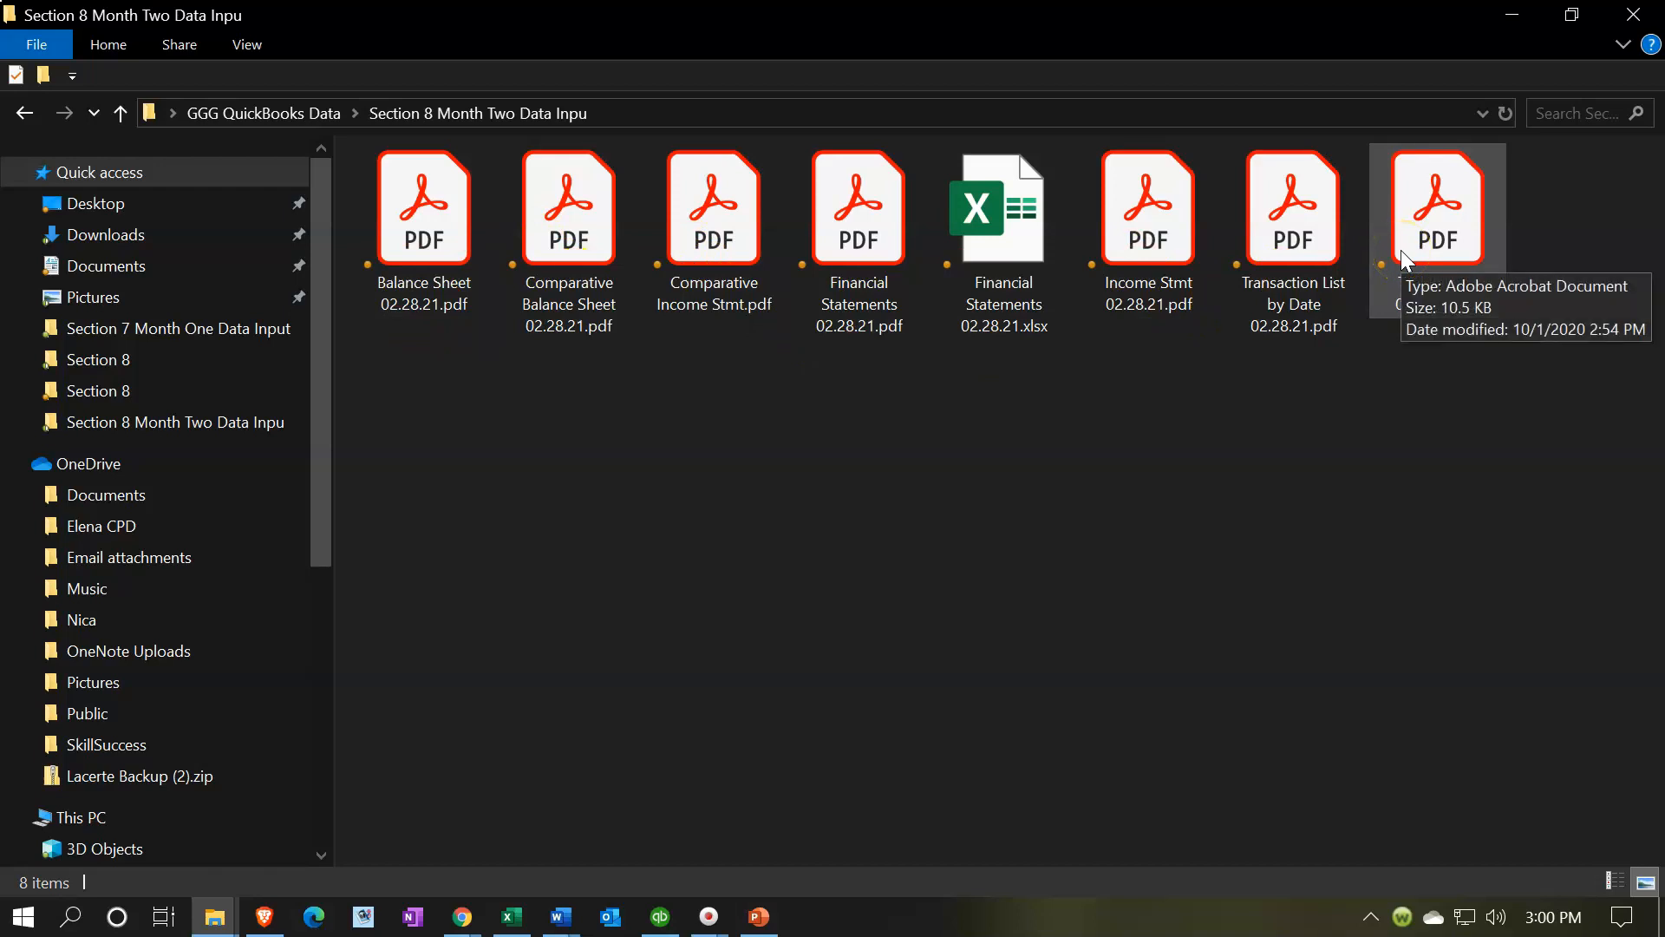
pyautogui.click(1375, 349)
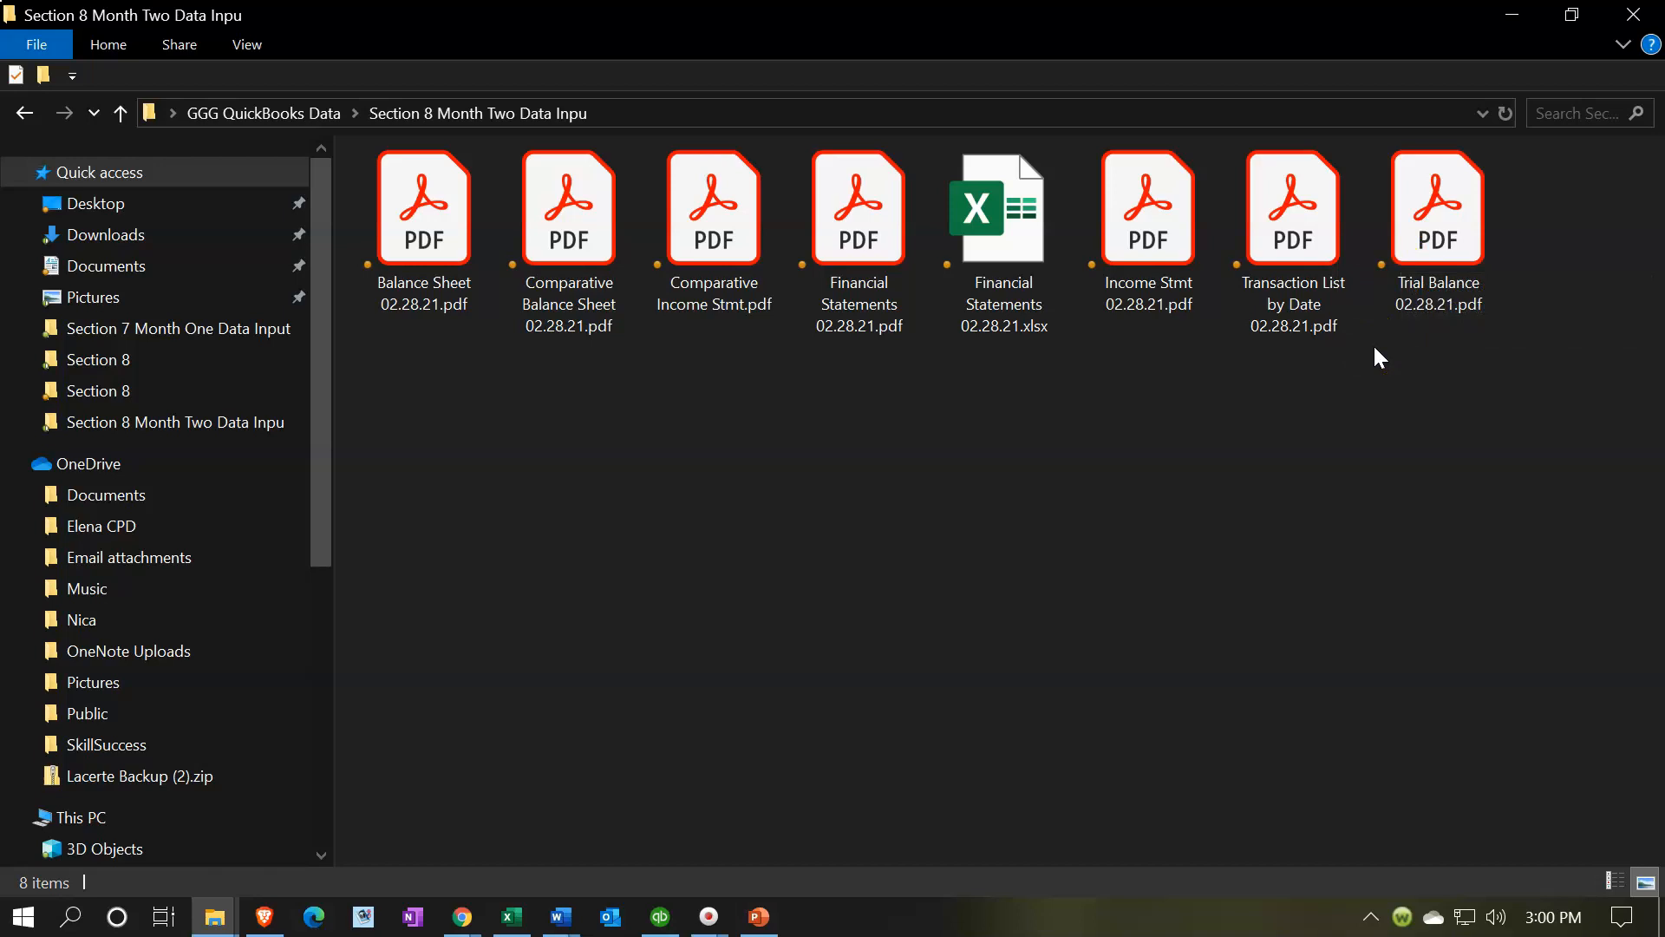
# Create a new folder named Financial Stmt 02.28.21 inside the Section 8 Month Two Data Inpu folder
pyautogui.rightClick(491, 473)
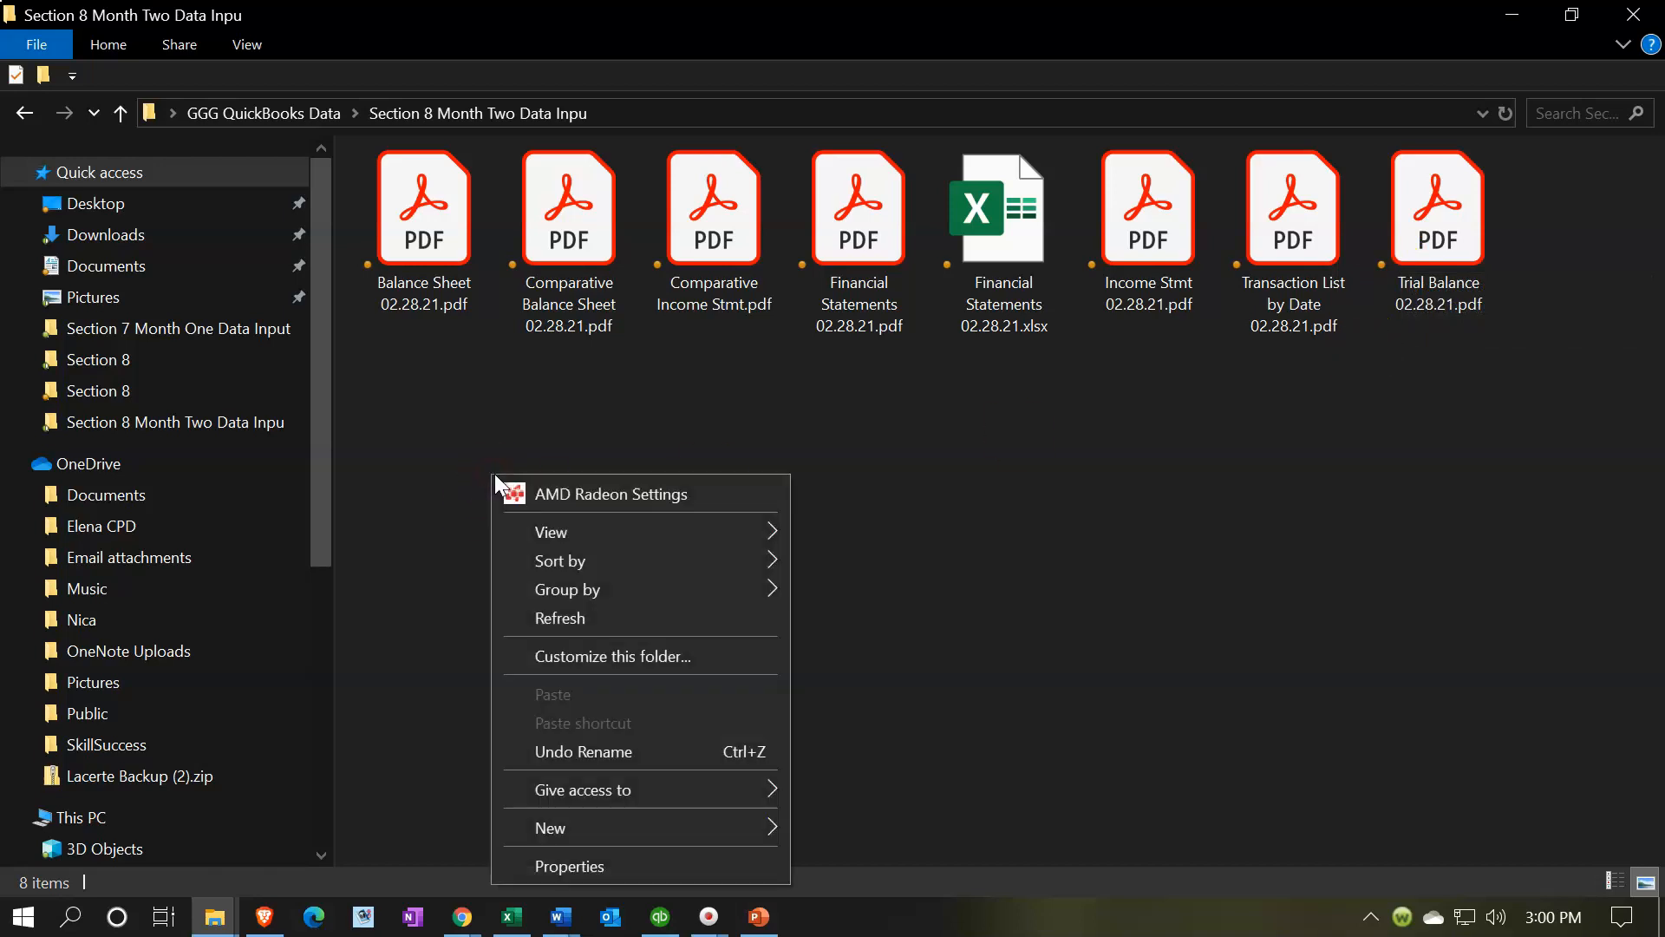
pyautogui.moveTo(660, 822)
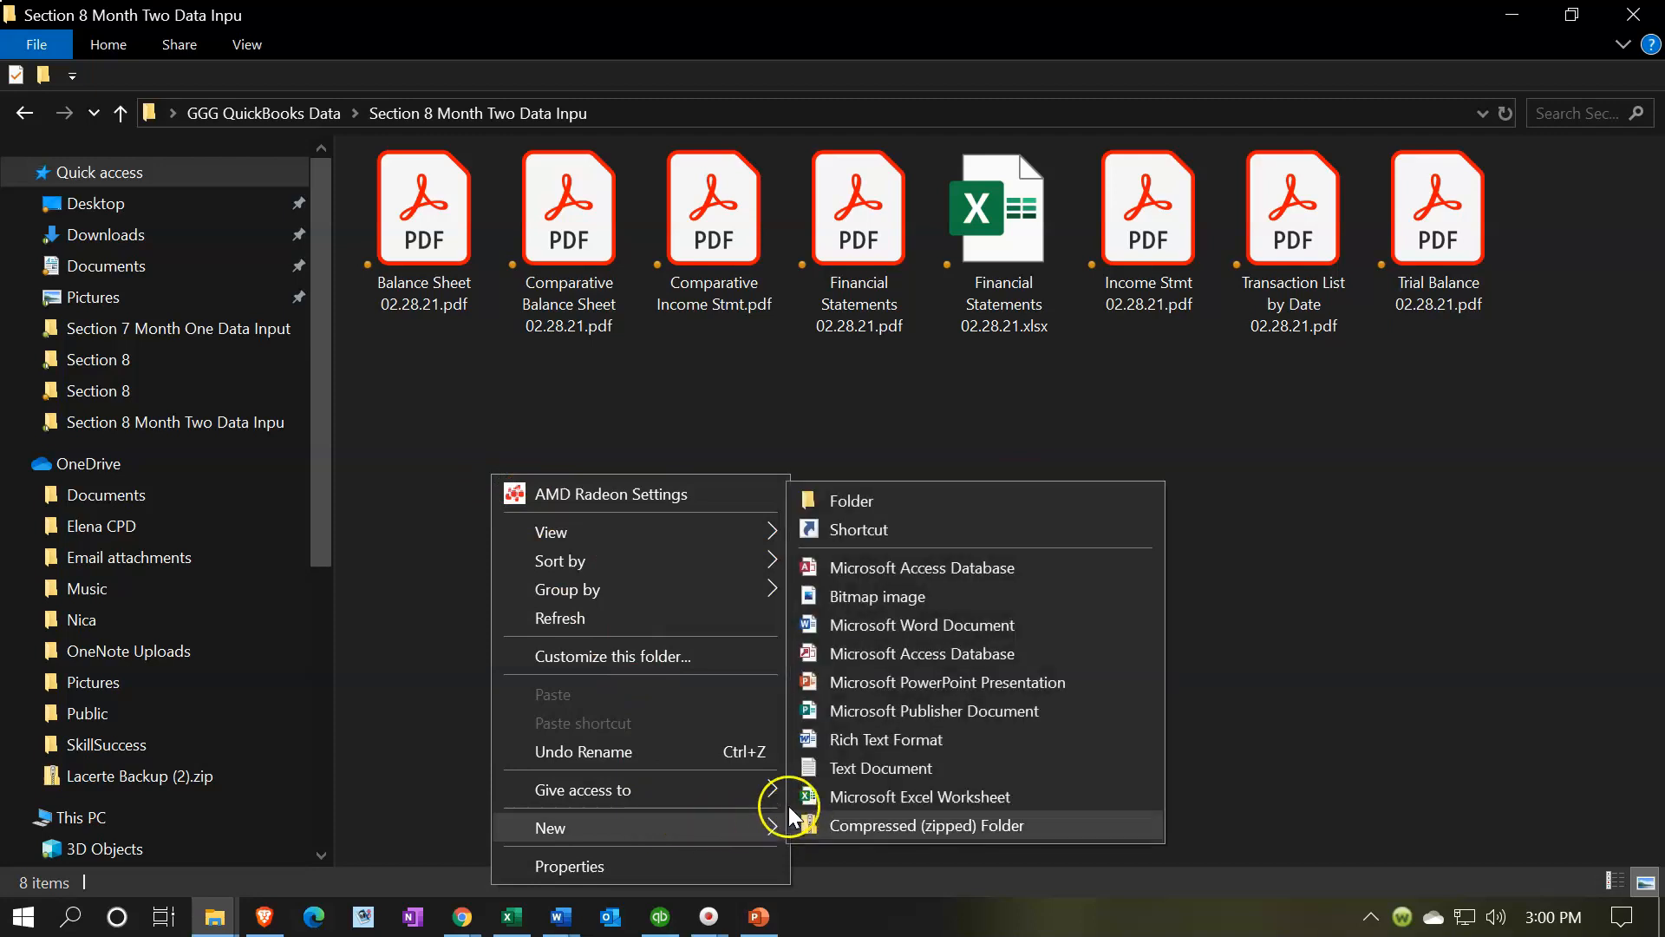
pyautogui.click(838, 502)
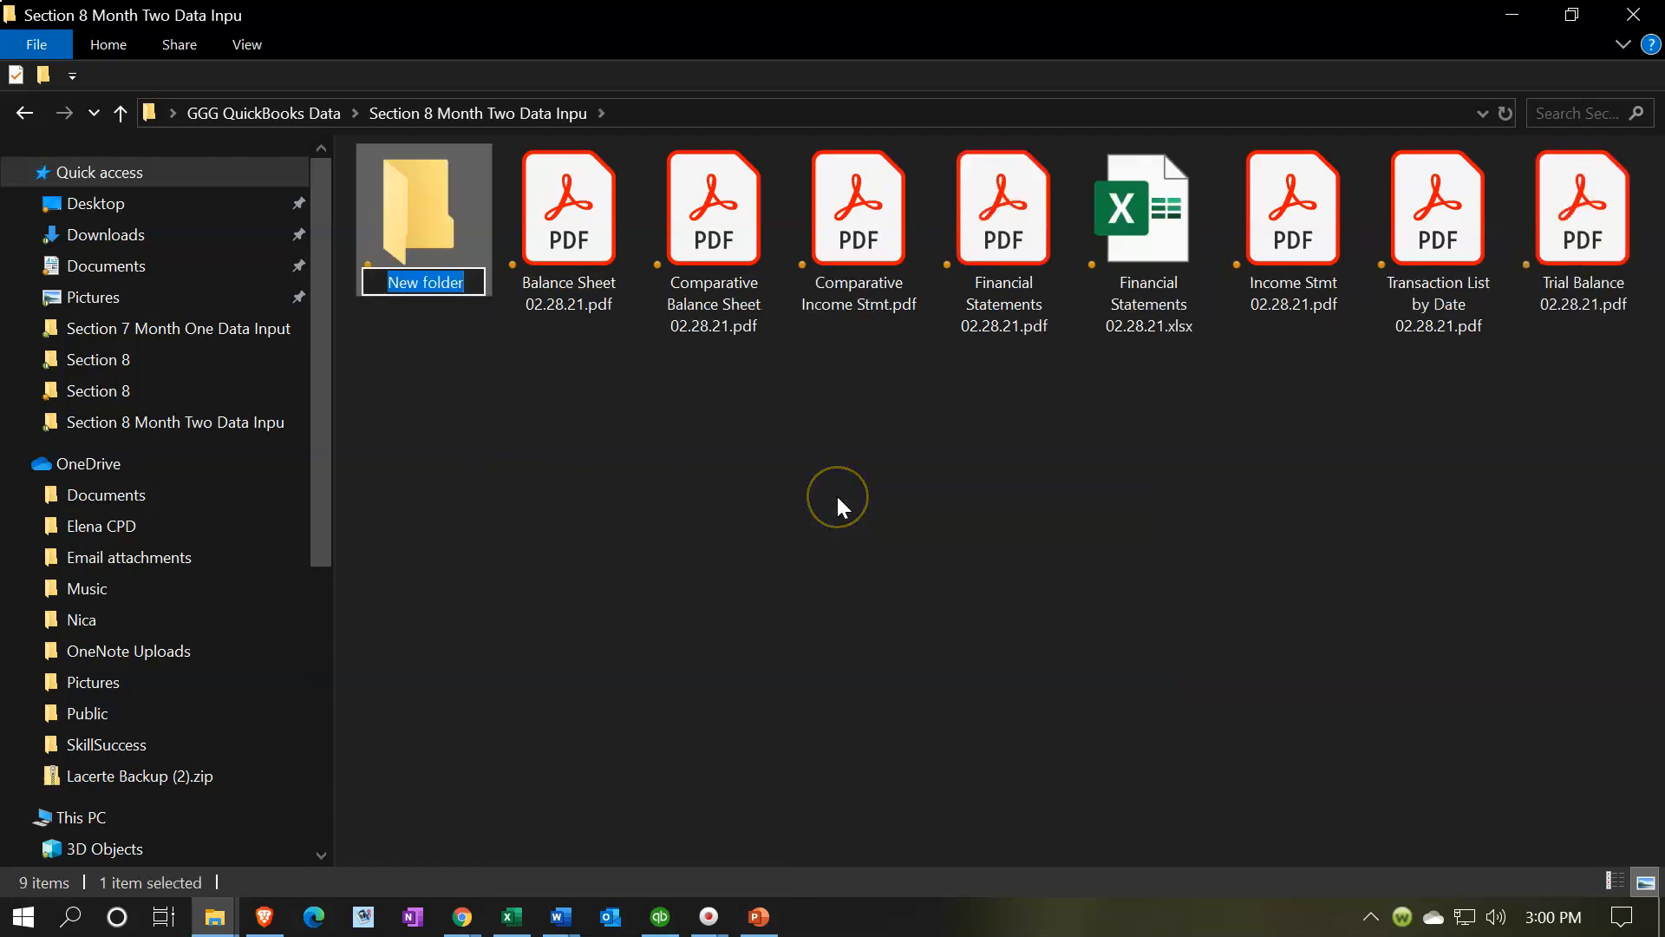
pyautogui.write('Financial ')
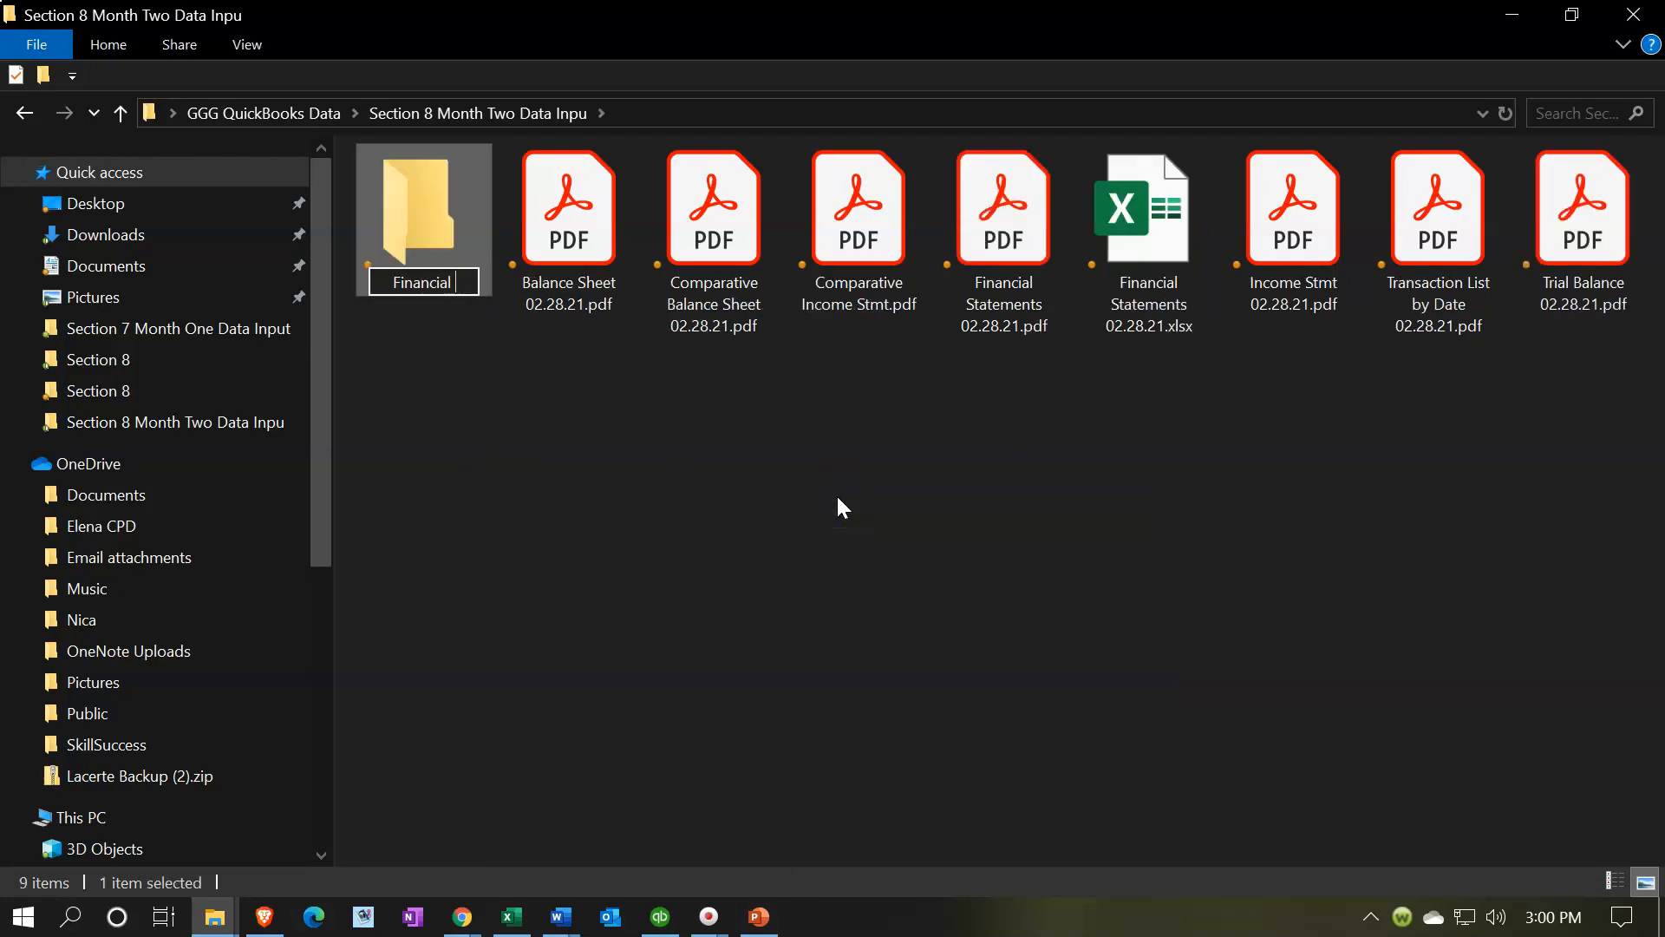
pyautogui.write('Stmt 02.28.21')
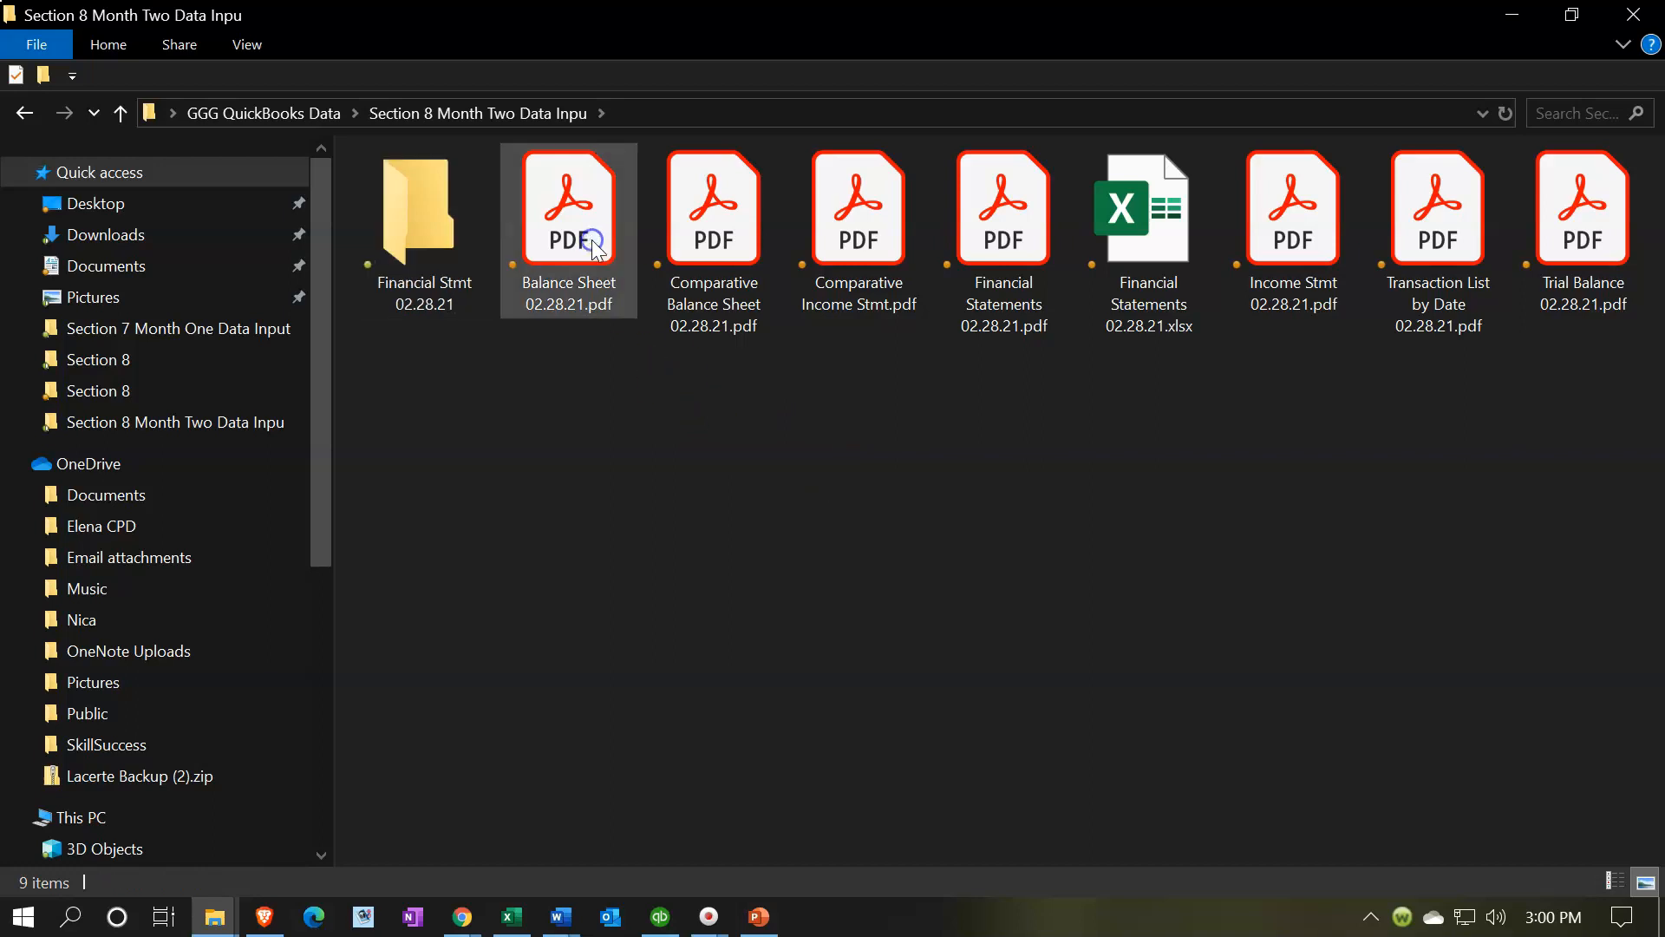
# Move the Balance Sheet, Comparative Balance Sheet, Comparative Income Stmt, Income Stmt, Transaction List by Date and Trial Balance PDFs into the Financial Stmt 02.28.21 folder
pyautogui.moveTo(598, 250); pyautogui.dragTo(427, 269)
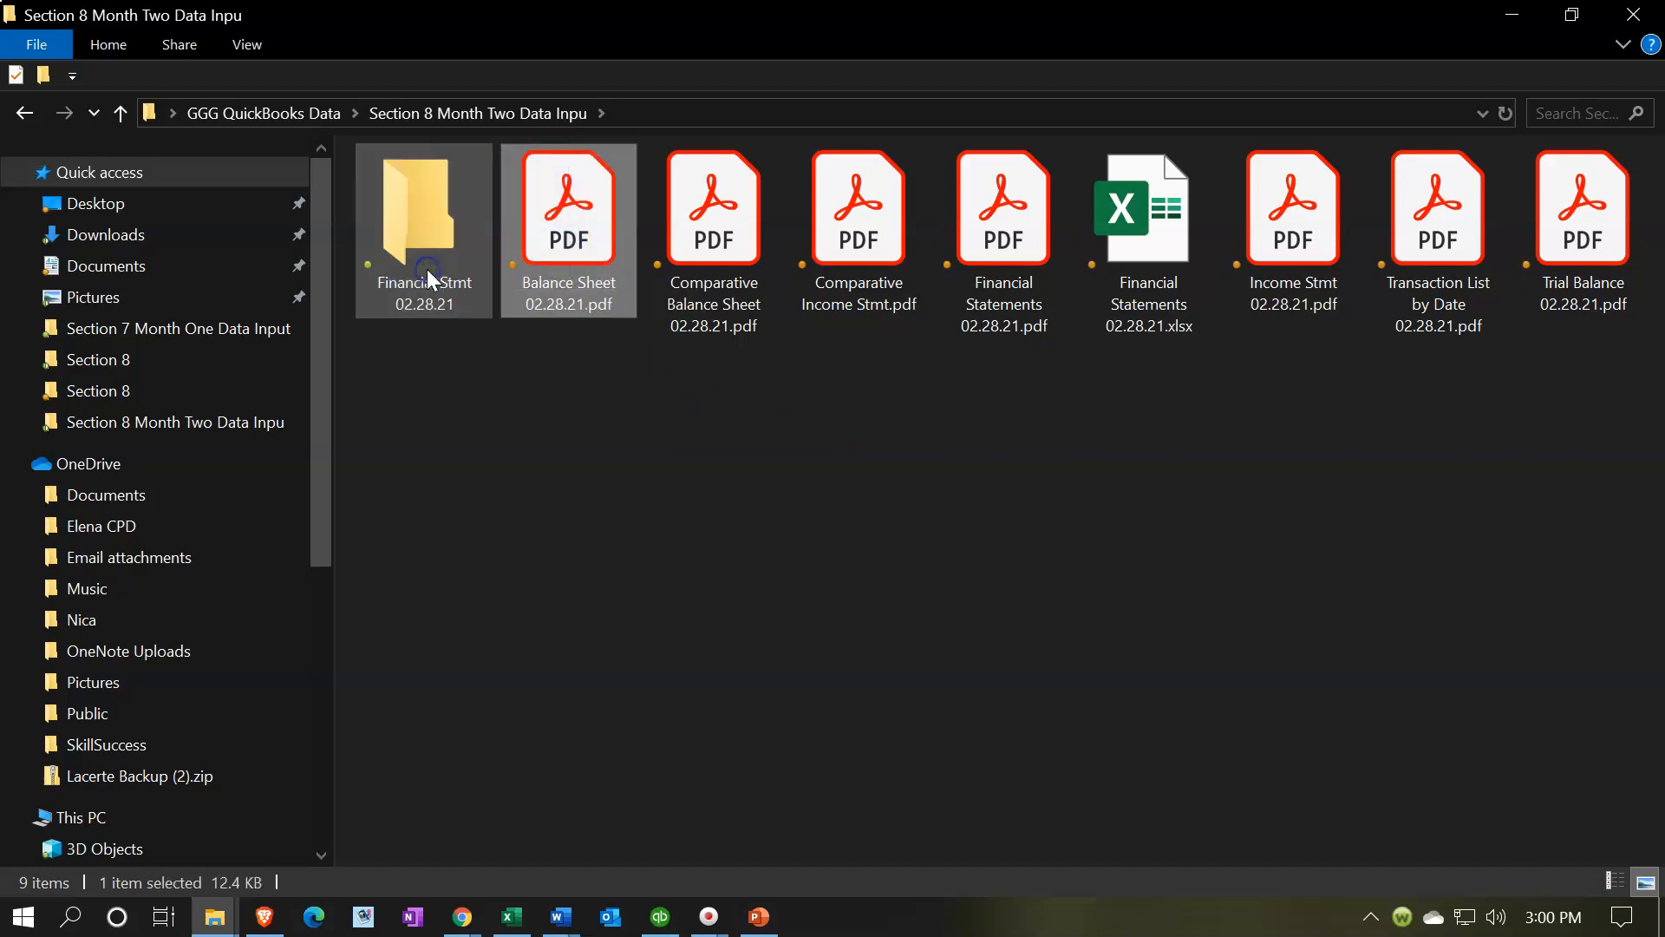
pyautogui.moveTo(569, 260); pyautogui.dragTo(441, 279)
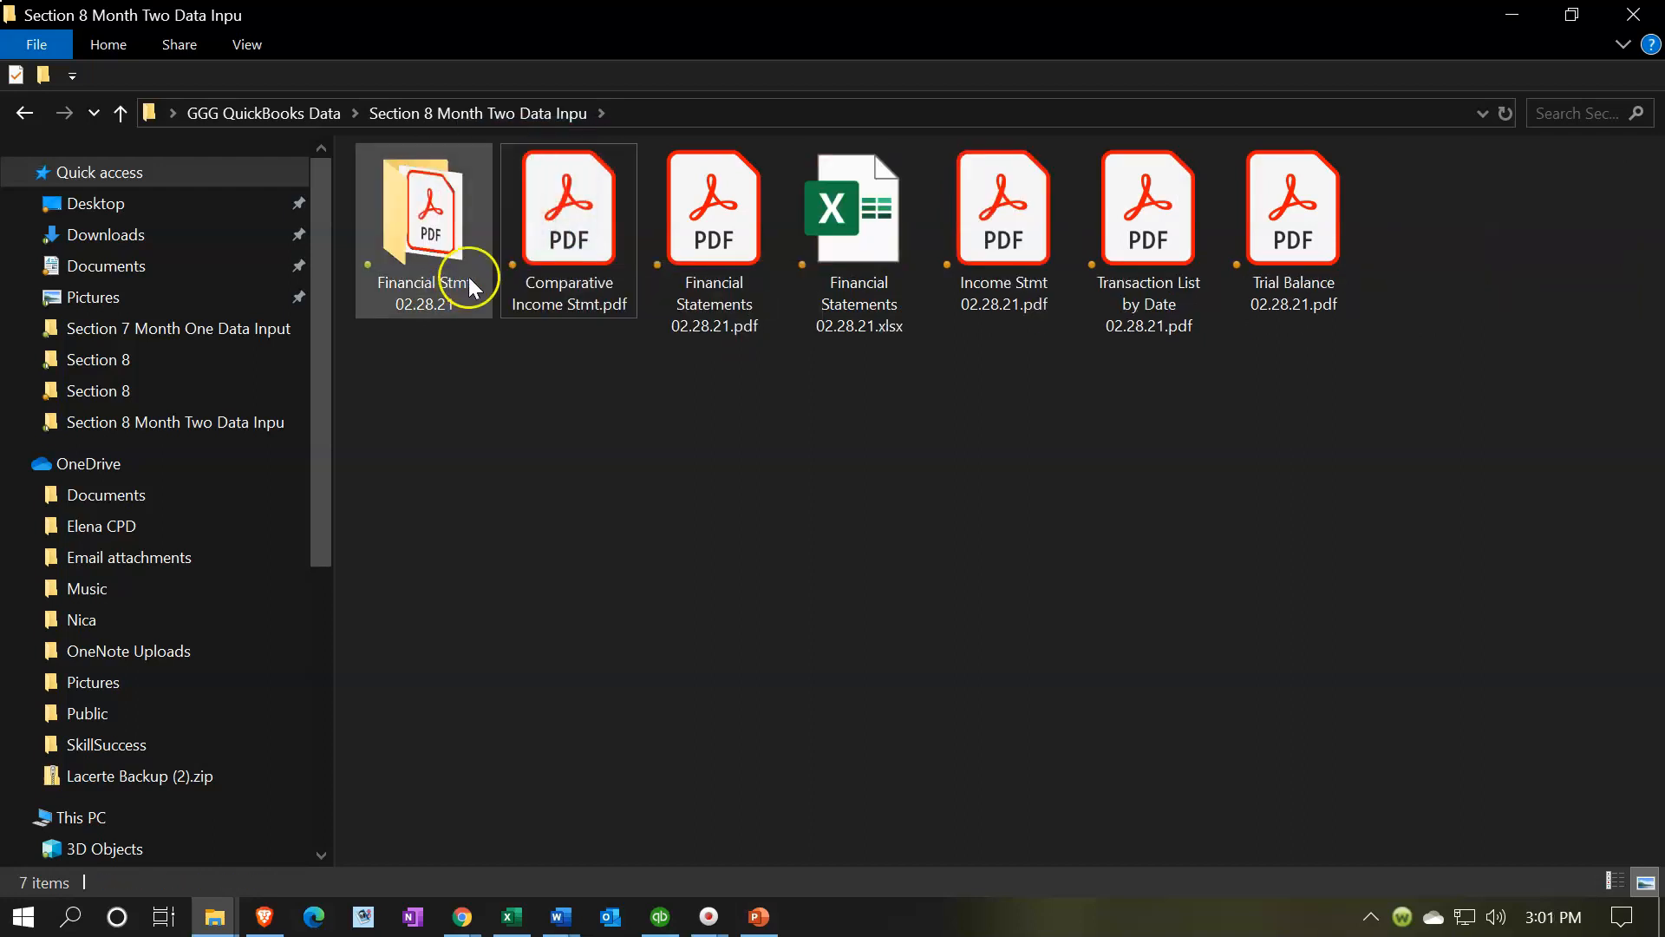
pyautogui.moveTo(562, 241); pyautogui.dragTo(460, 254)
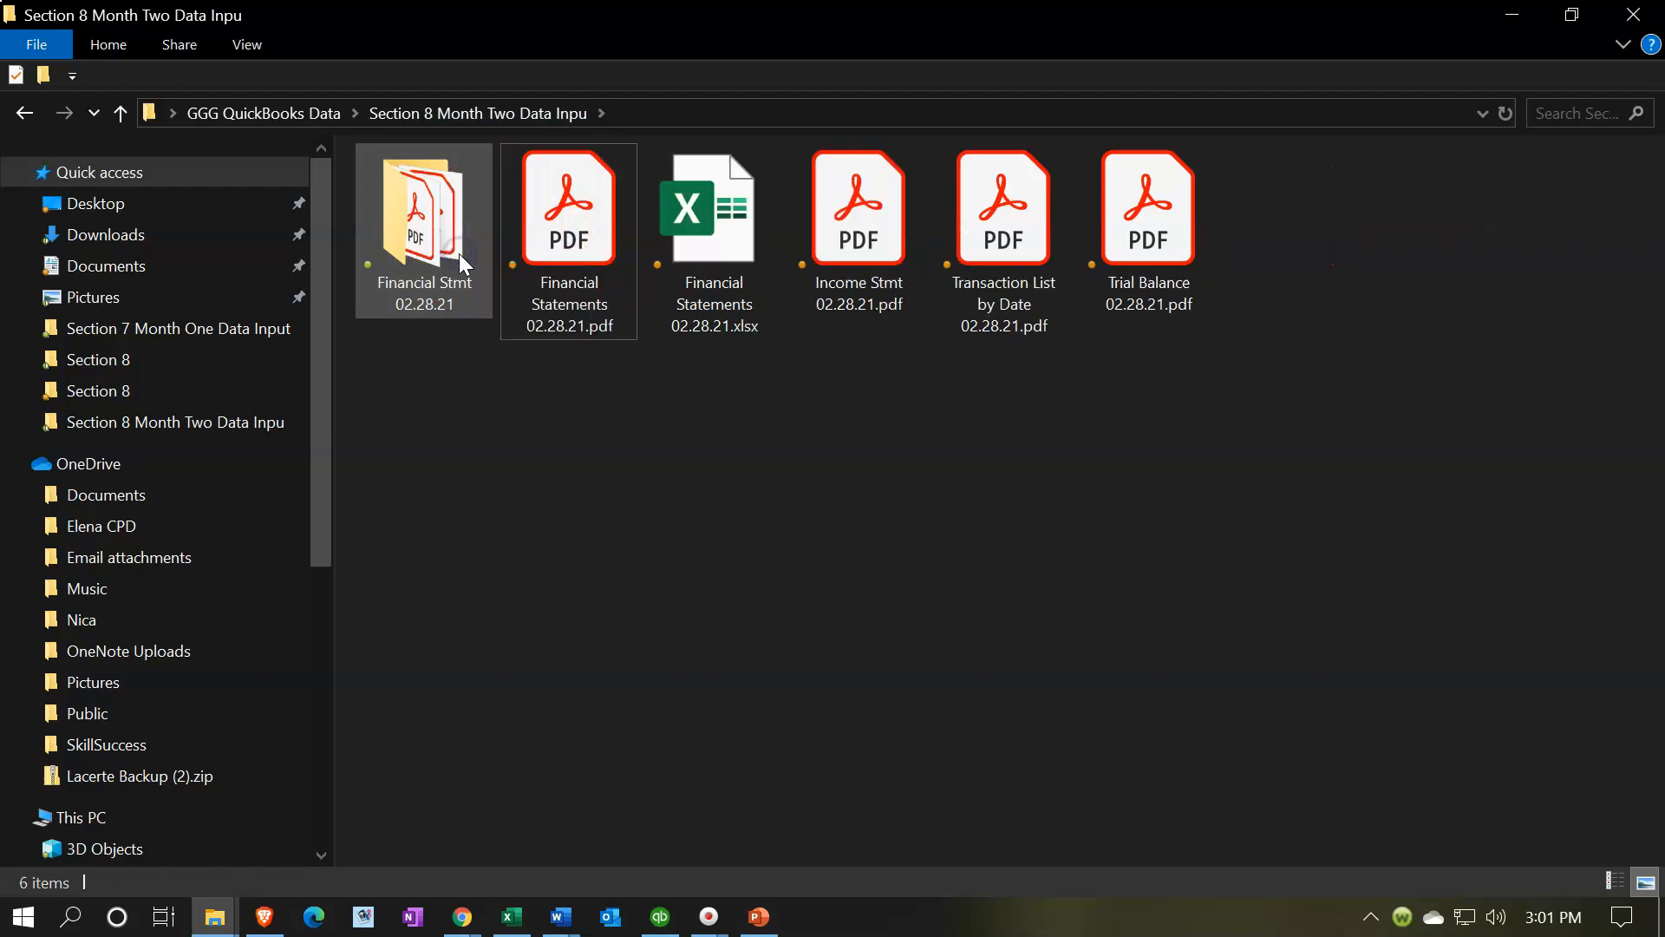
pyautogui.click(859, 232)
pyautogui.keyDown('shift'); pyautogui.click(1142, 261); pyautogui.keyUp('shift')
pyautogui.moveTo(876, 254); pyautogui.dragTo(445, 276)
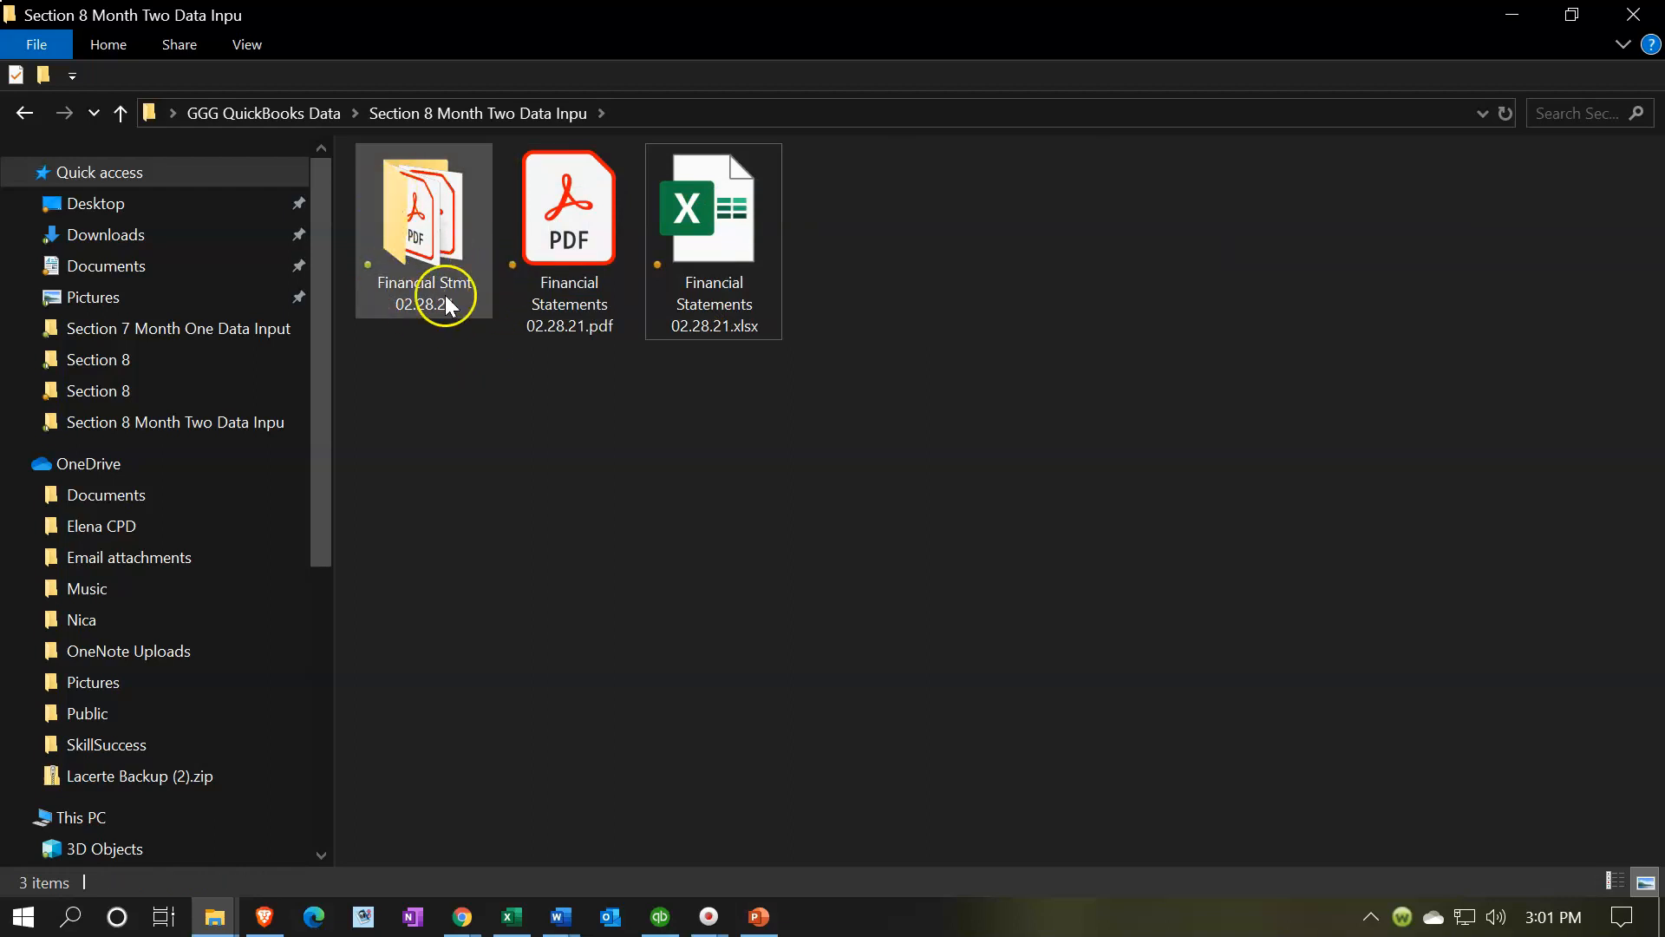
# Compress the Financial Stmt 02.28.21 folder into a zip file beside it, keeping the suggested name Financial Stmt 02.28.21.zip
pyautogui.moveTo(445, 240)
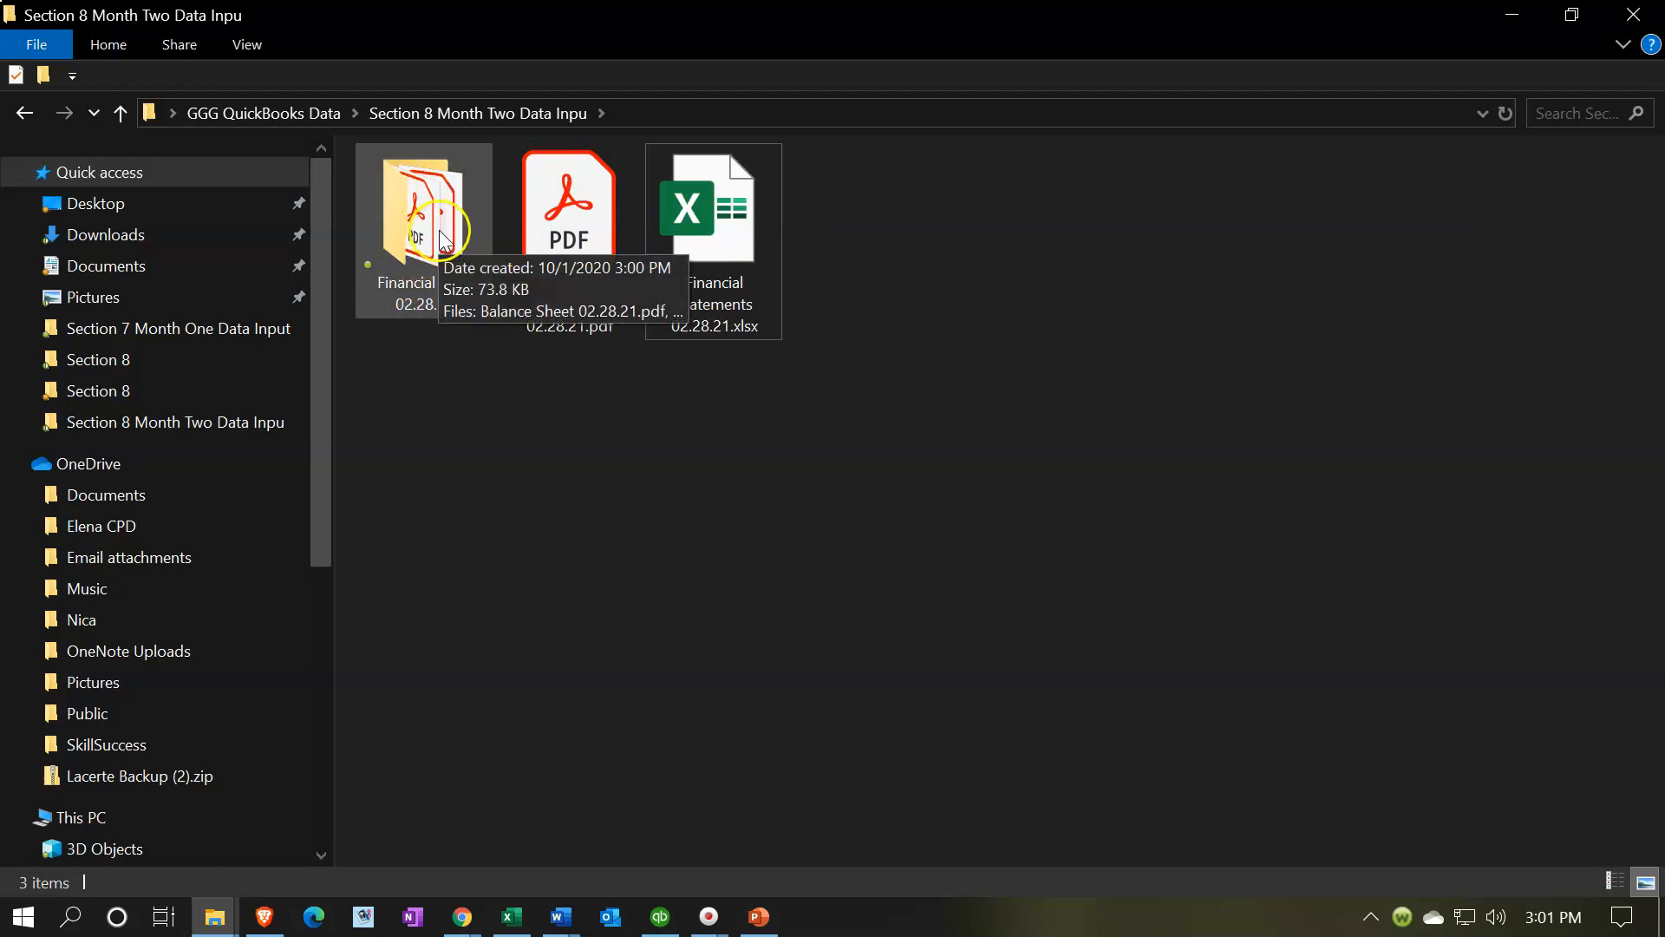
pyautogui.rightClick(446, 225)
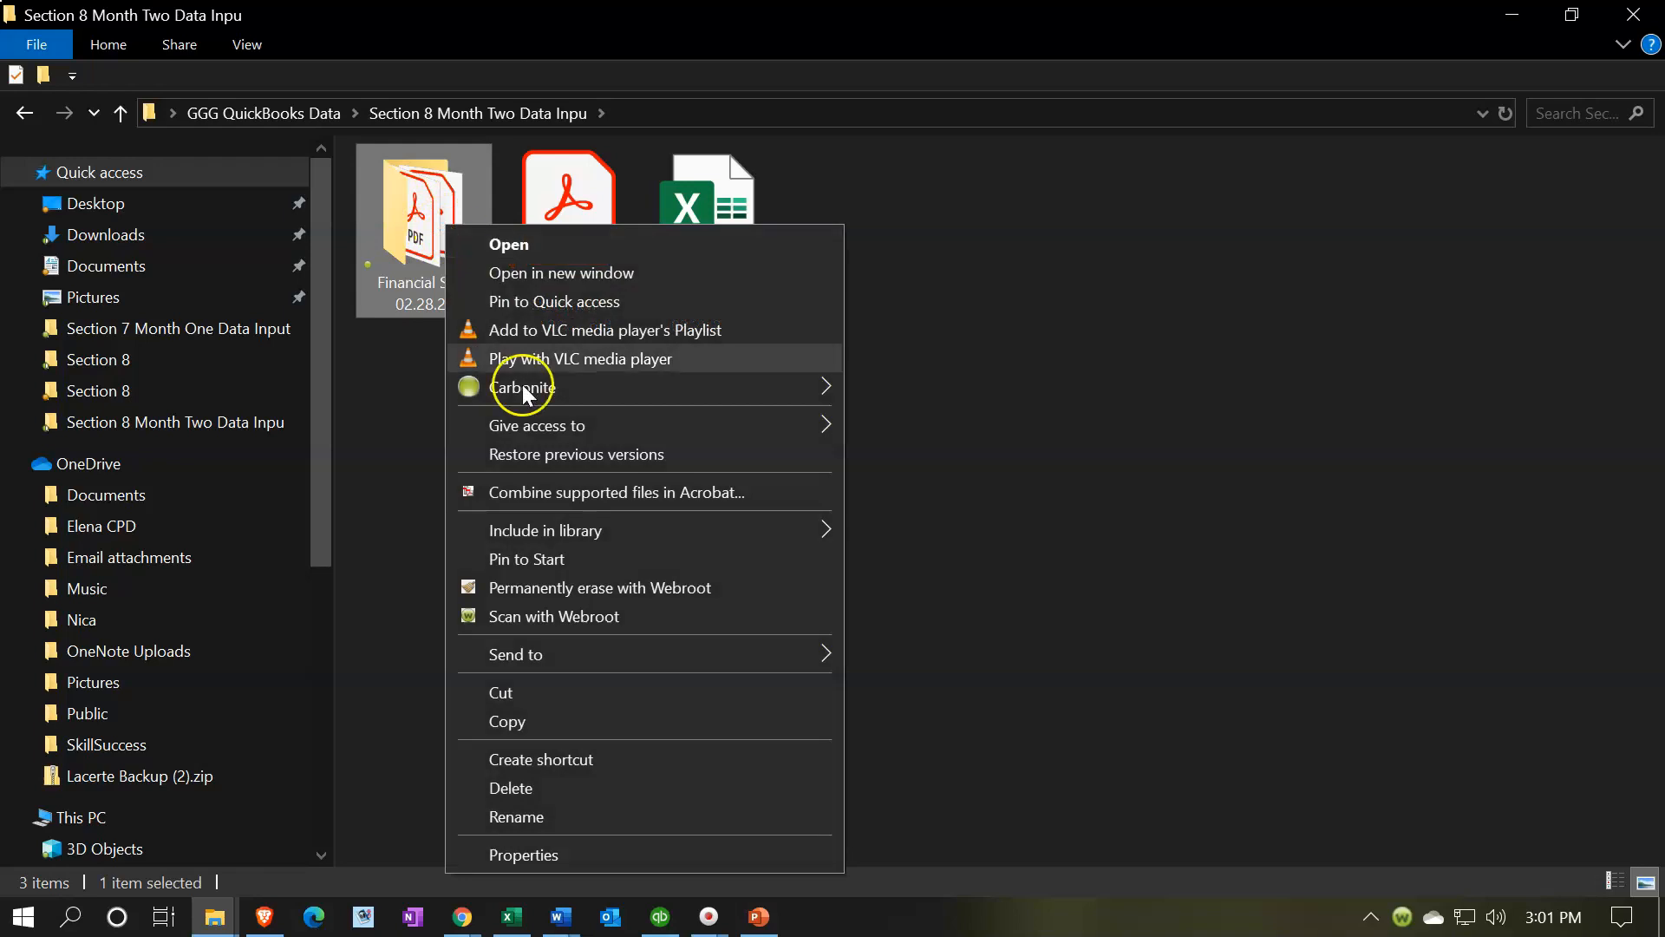
pyautogui.moveTo(622, 649)
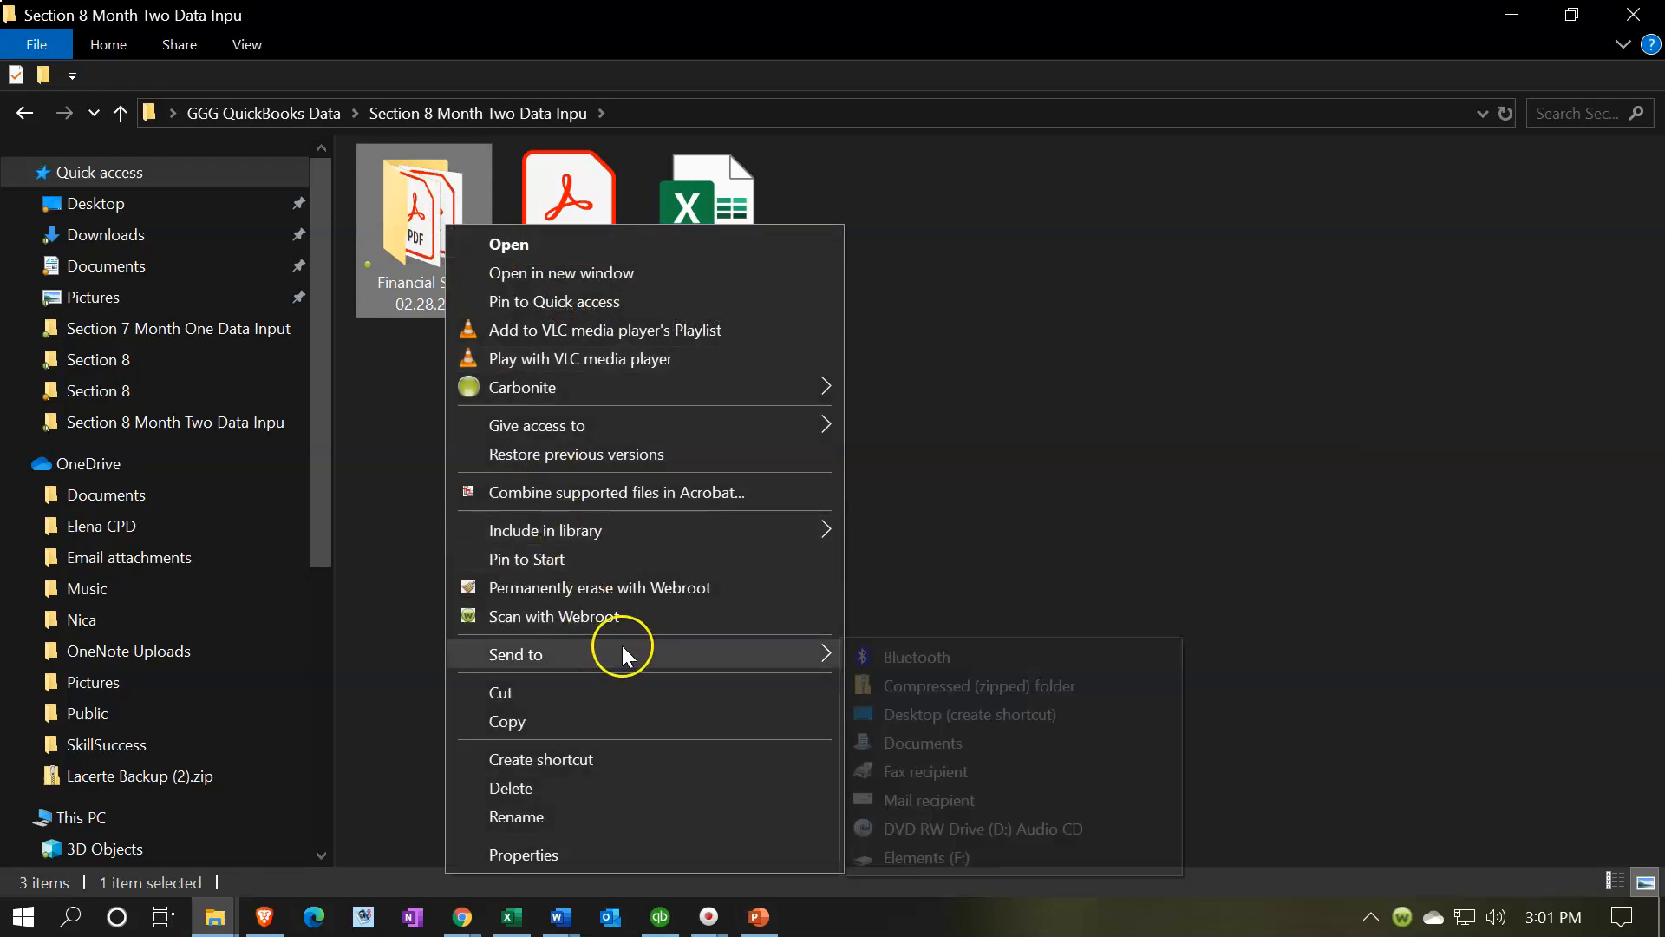
pyautogui.click(871, 678)
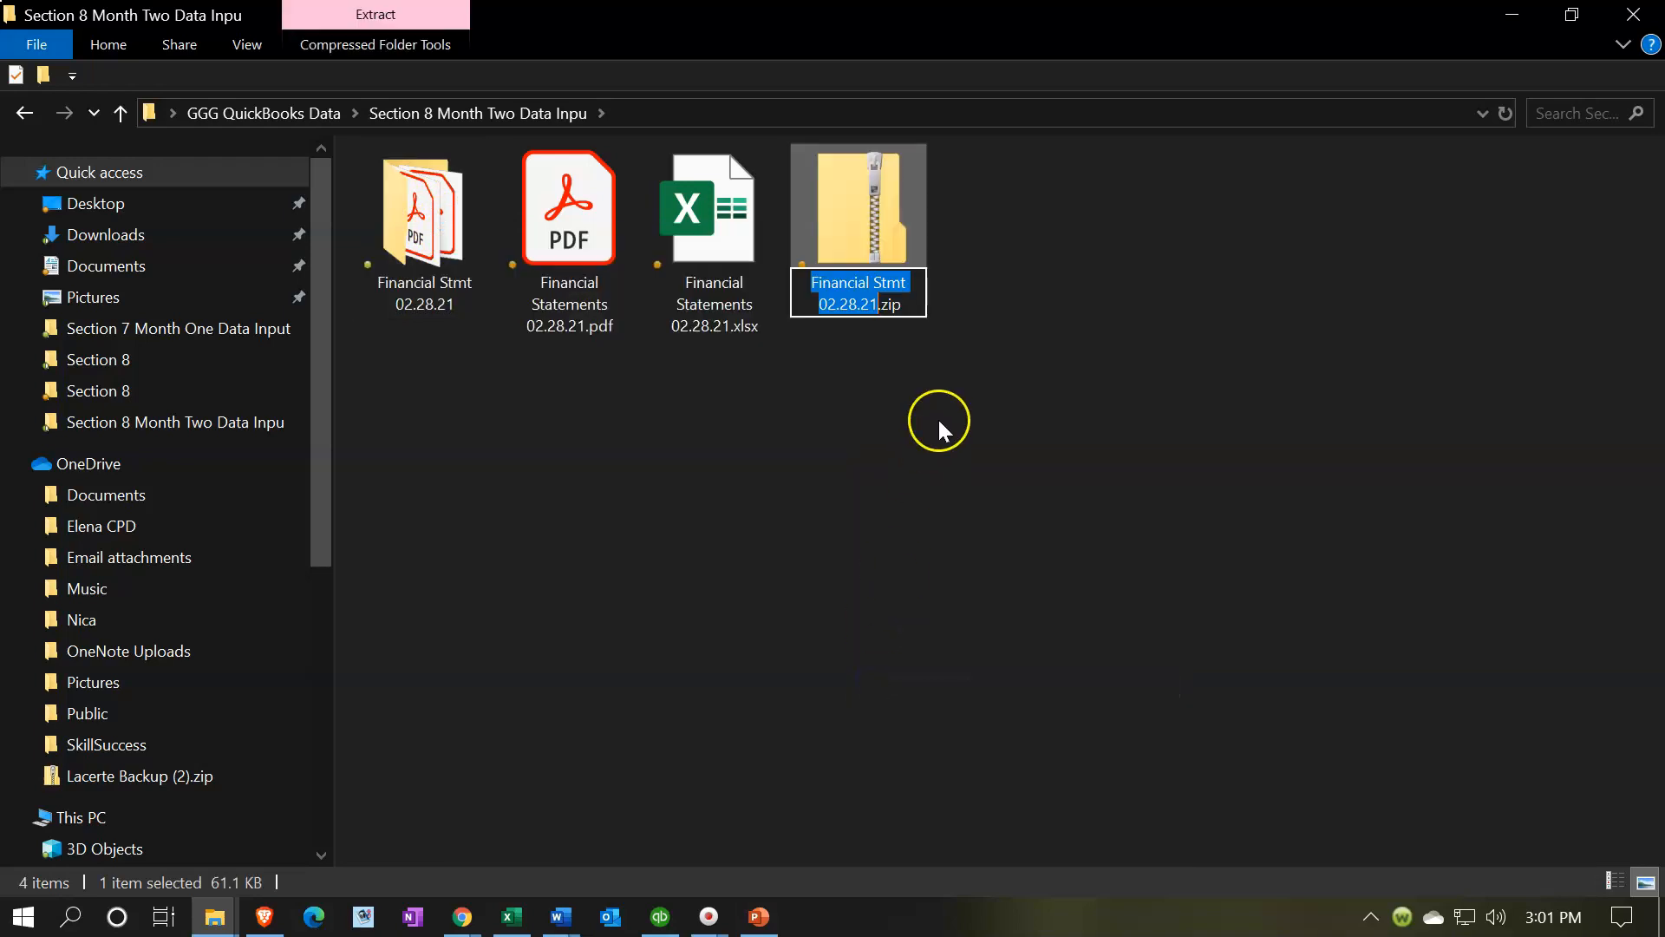
pyautogui.click(984, 328)
pyautogui.click(878, 241)
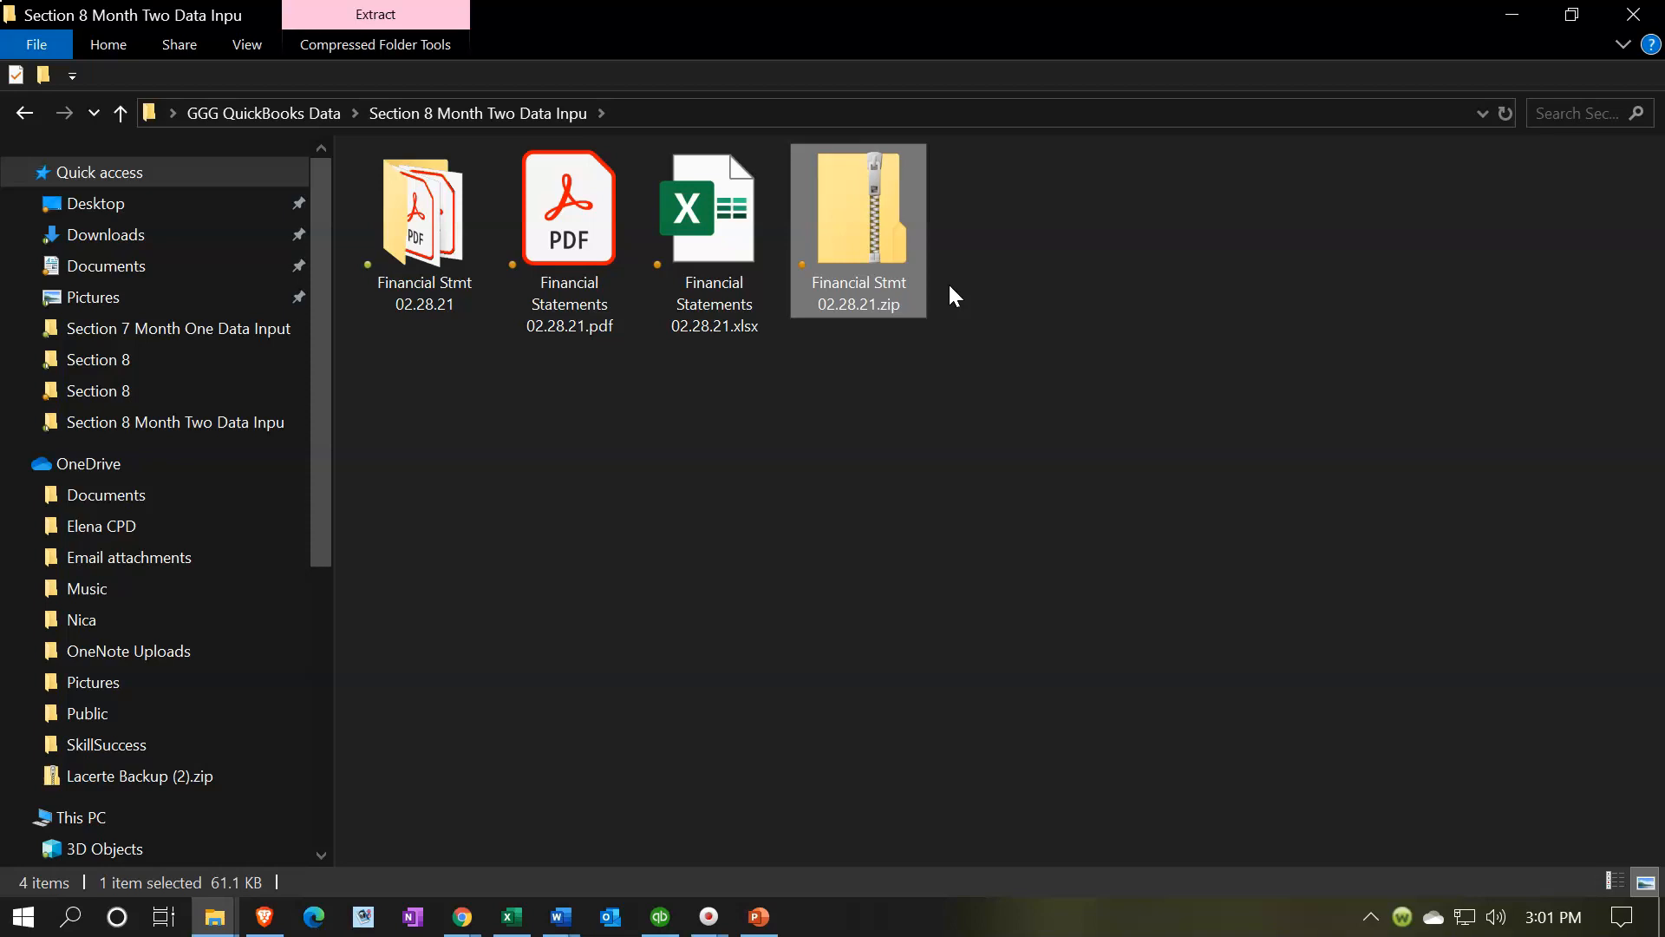
# Open Financial Statements 02.28.21.pdf and collapse the tools pane to widen the page view
pyautogui.doubleClick(743, 236)
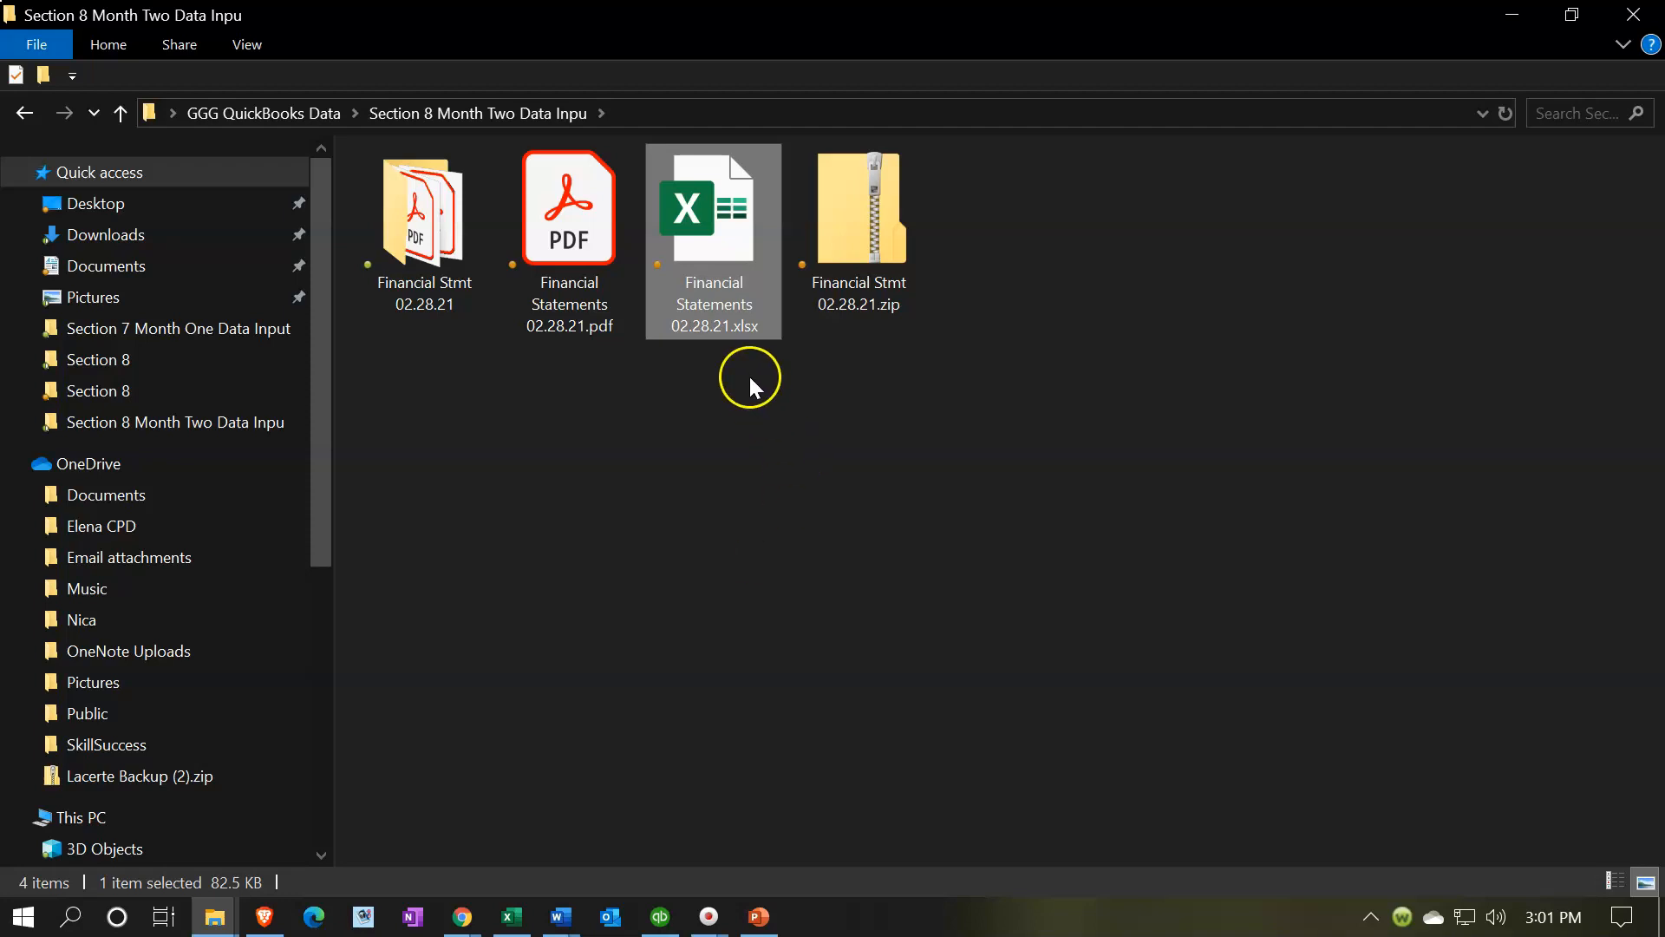
pyautogui.doubleClick(605, 252)
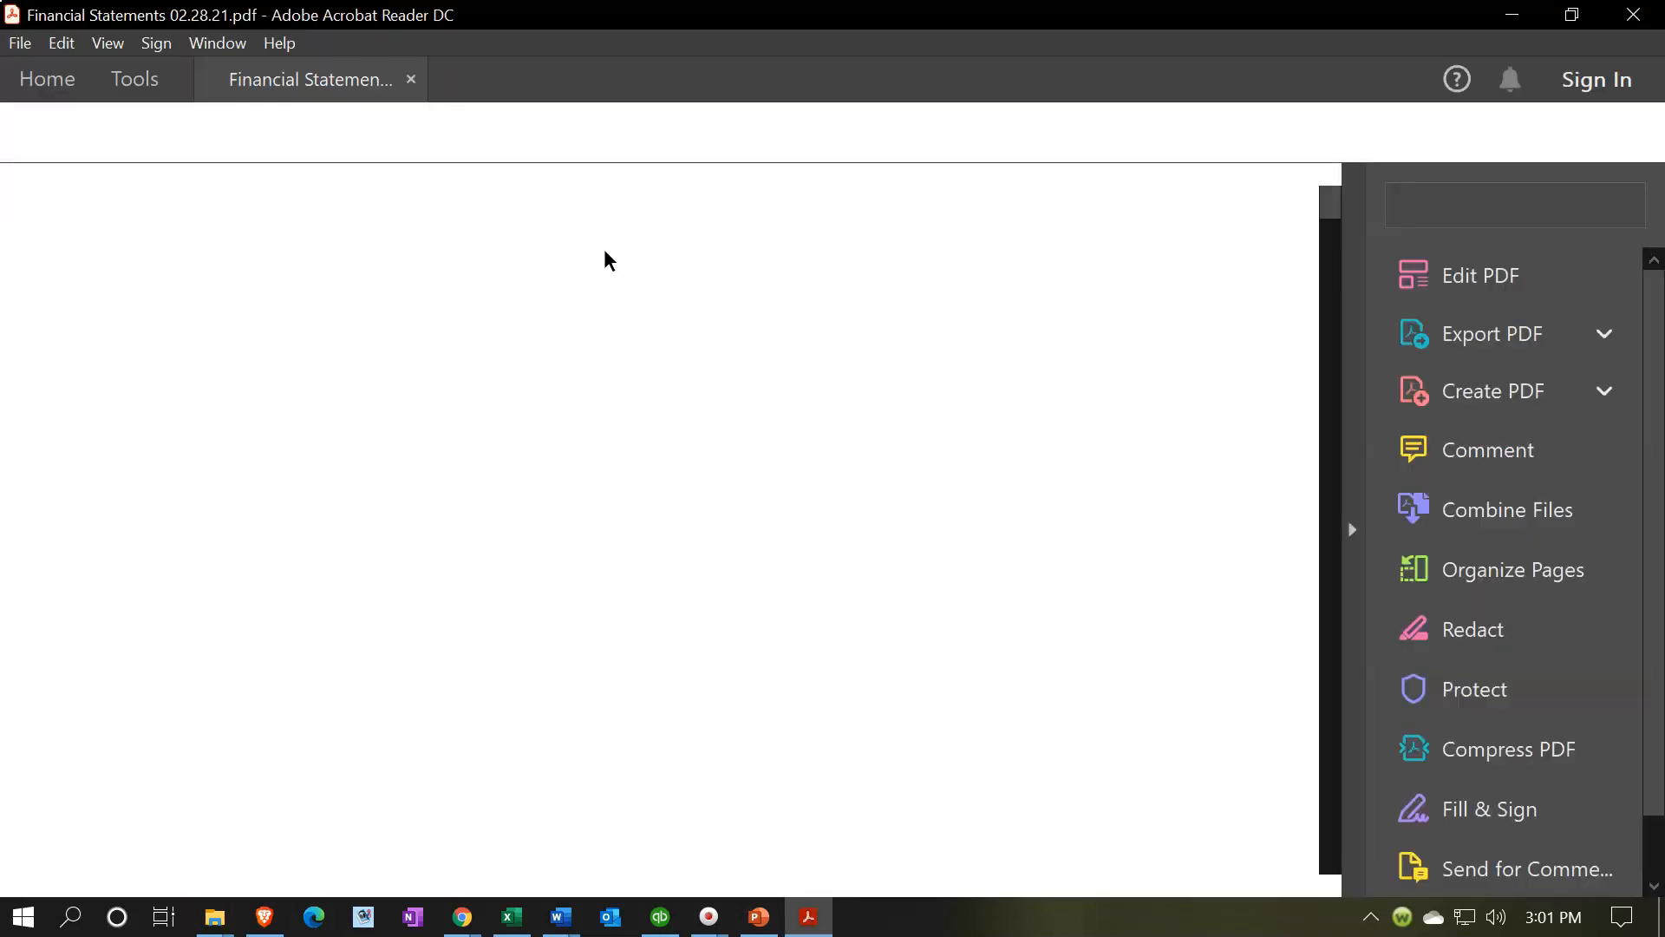
pyautogui.click(1352, 533)
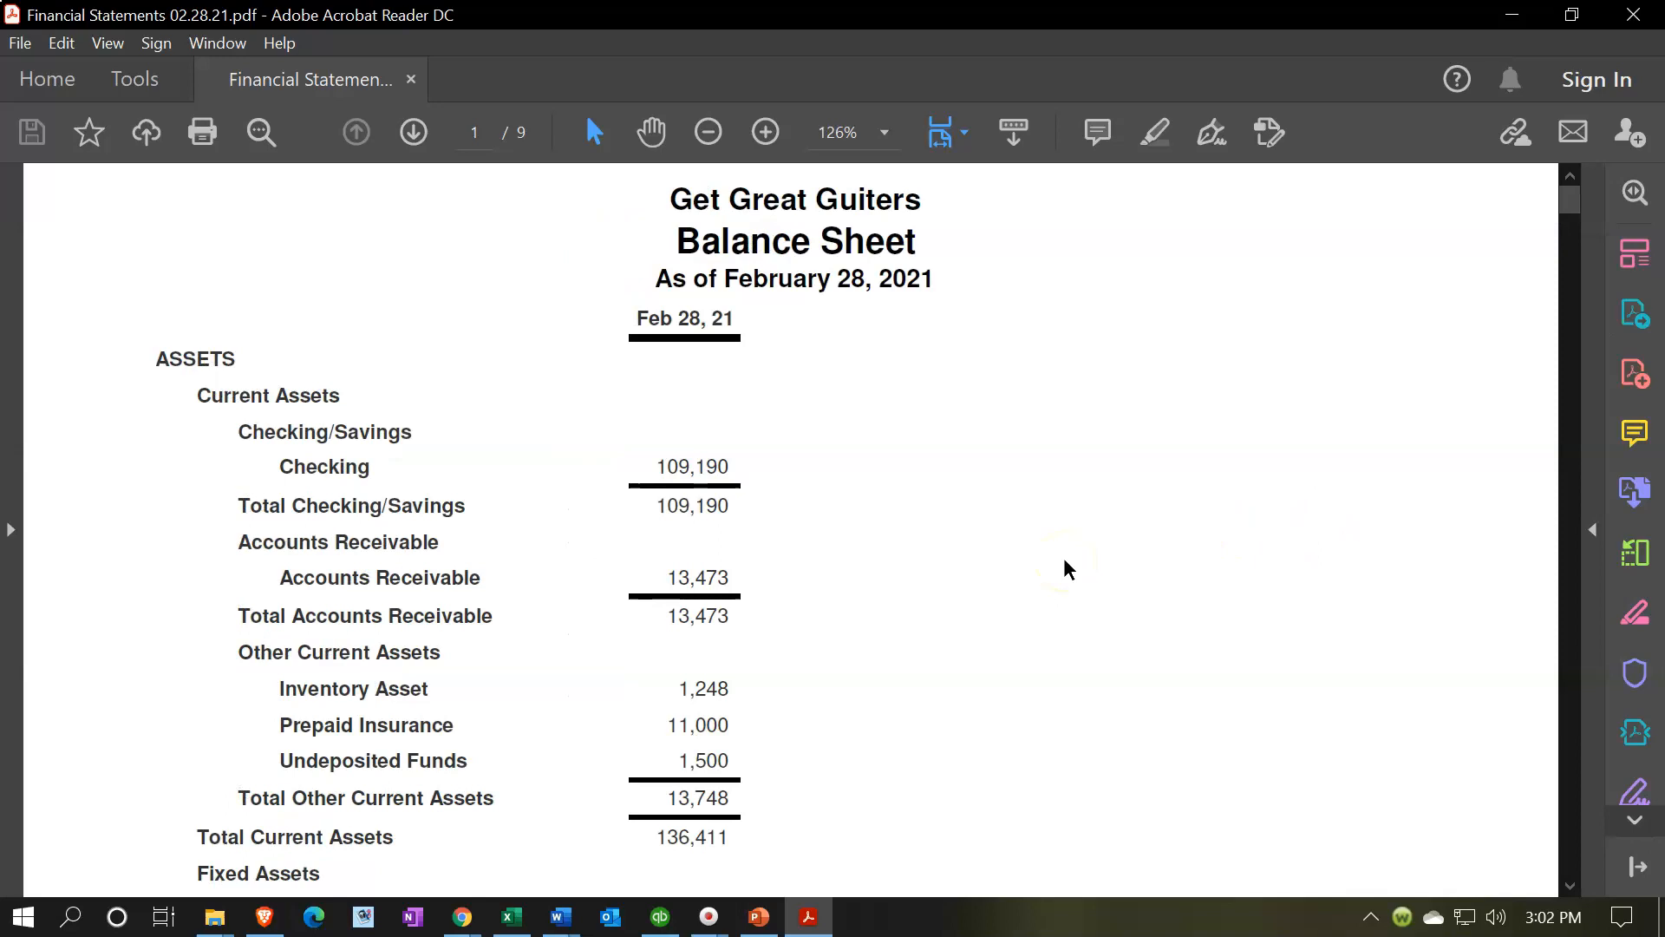
pyautogui.click(1068, 569)
# Review every page of the financial statements PDF, from the balance sheet through the transaction list, and close the document
pyautogui.scroll(-4, 1065, 570)
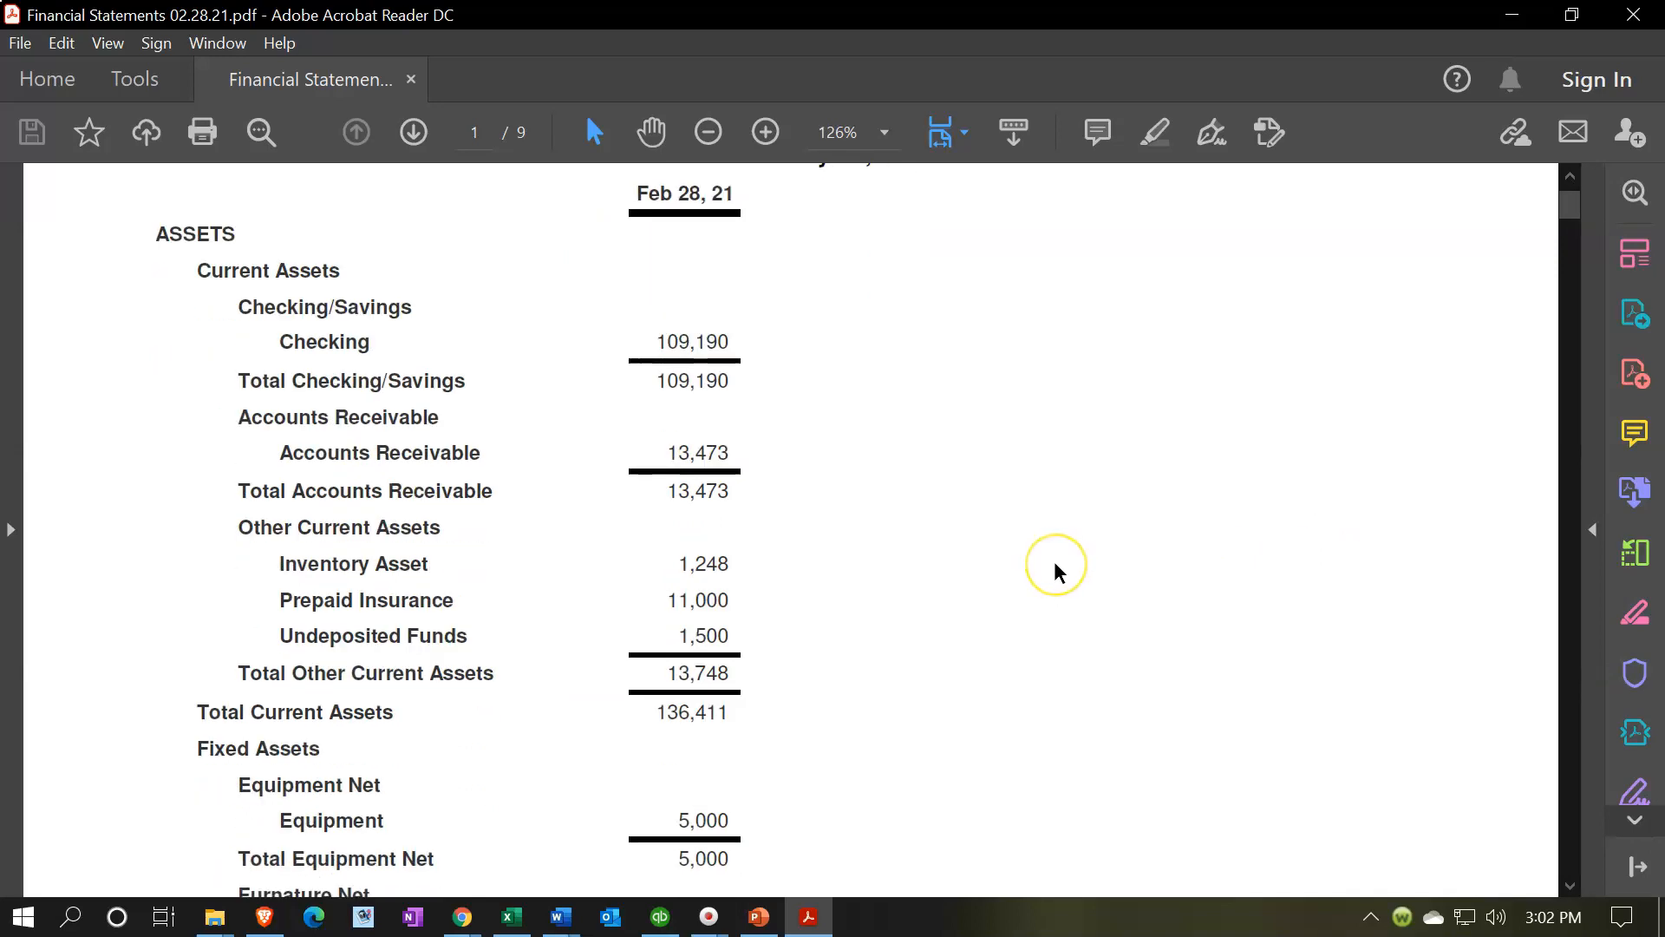
pyautogui.scroll(-10, 1058, 572)
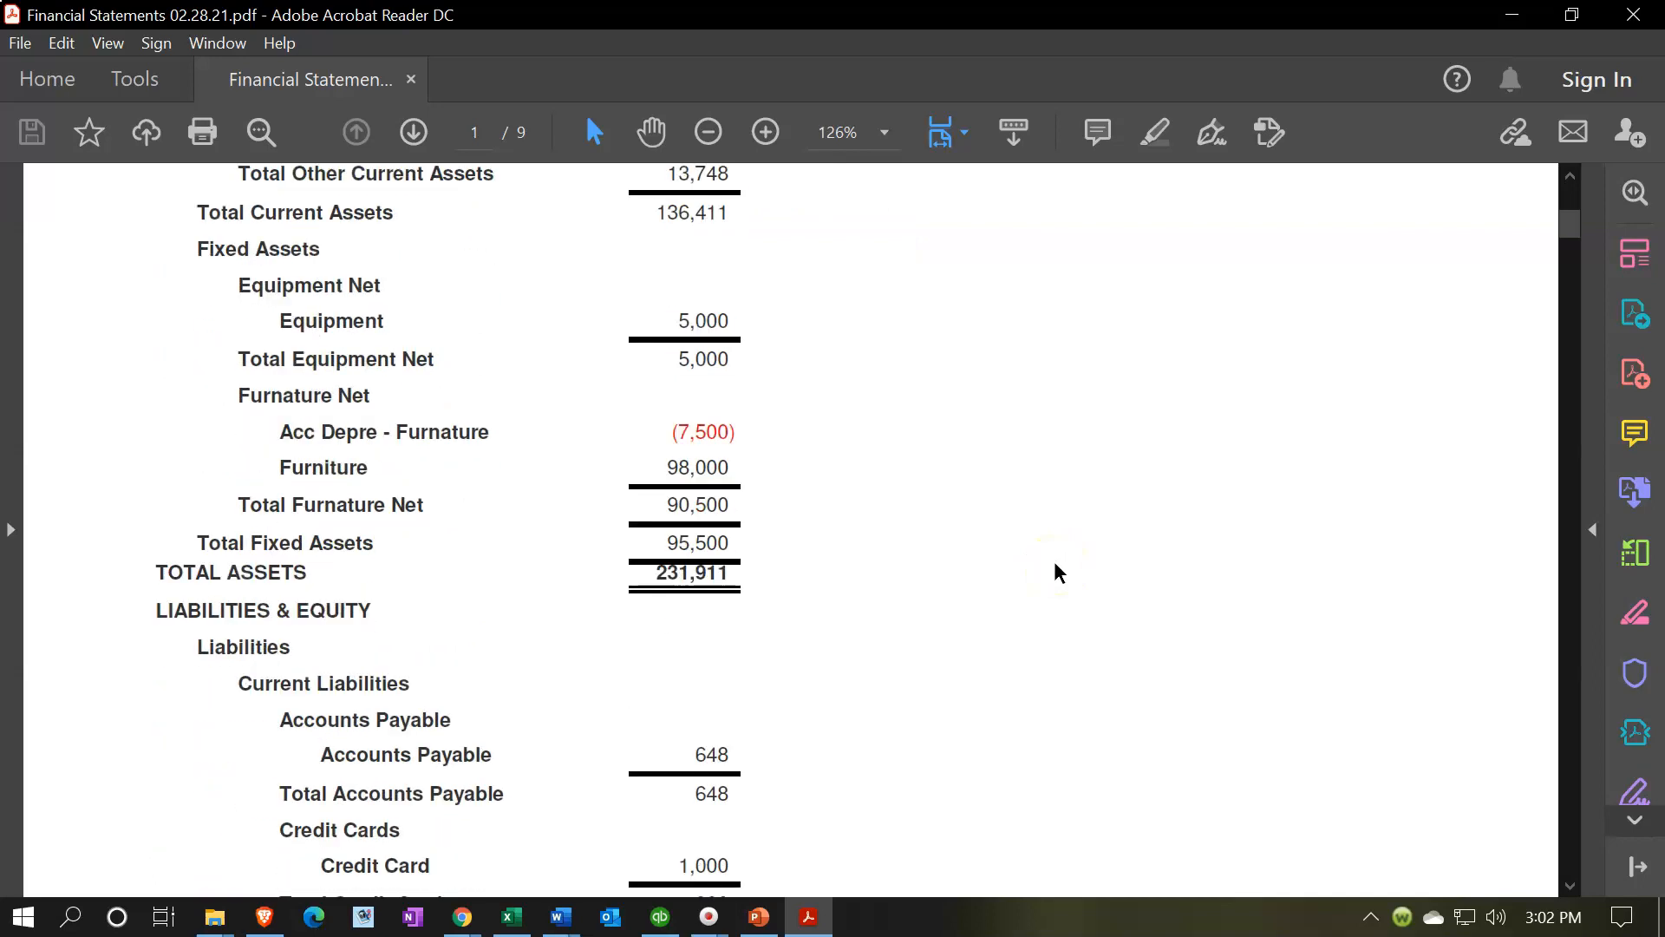
pyautogui.scroll(-4, 1058, 573)
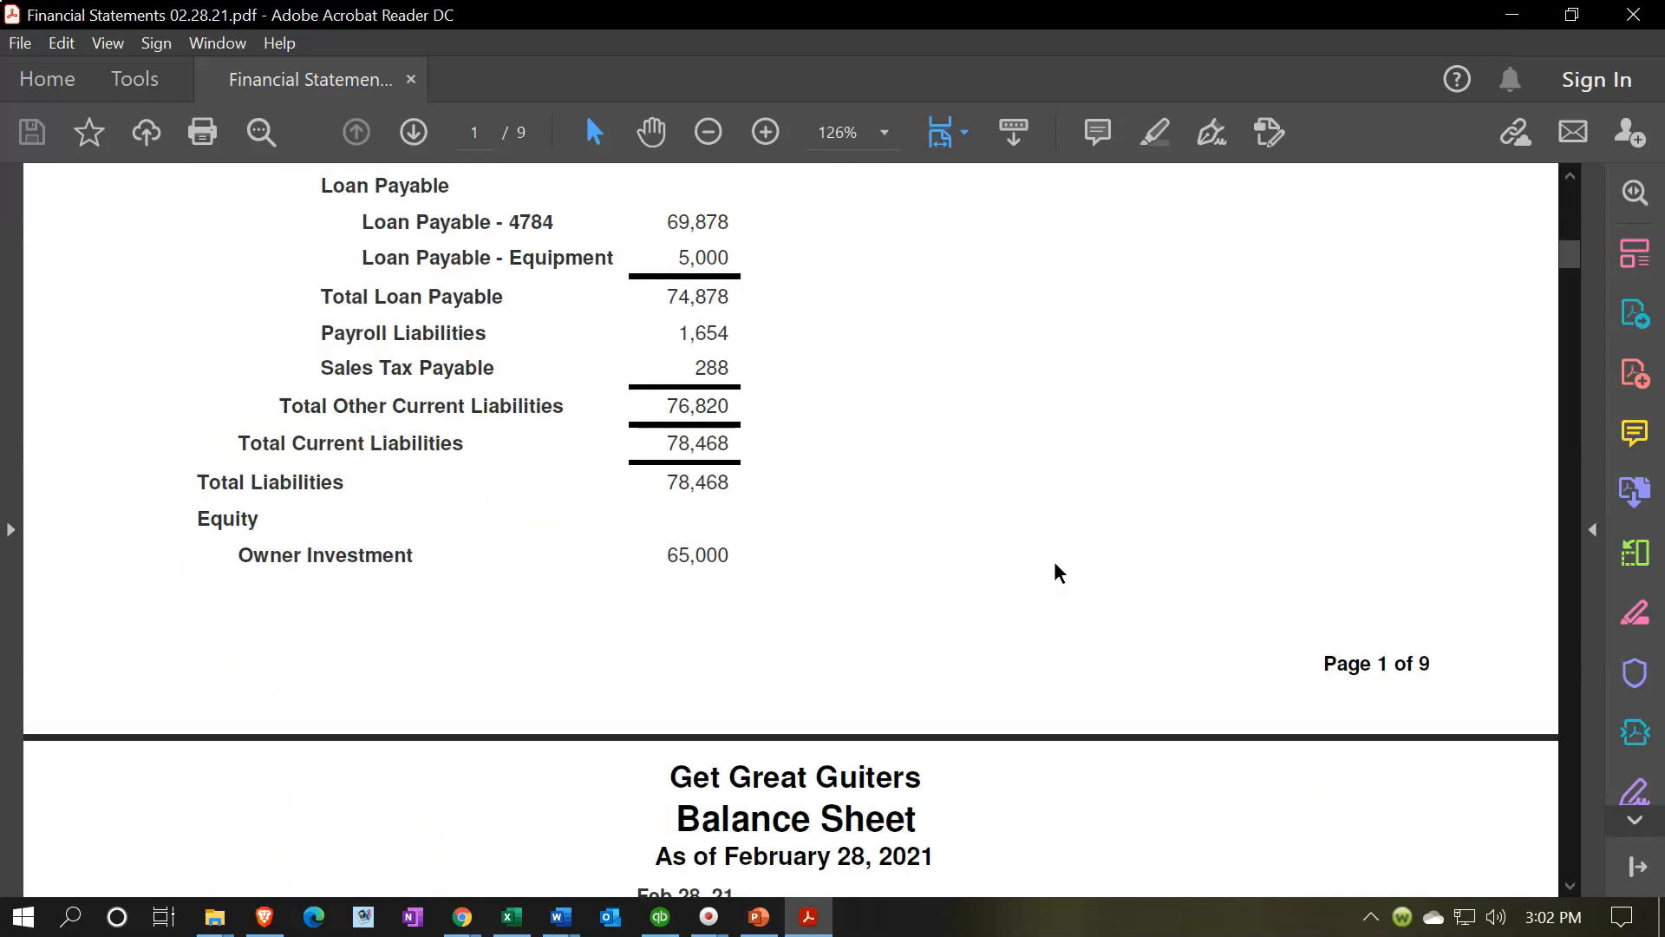
pyautogui.scroll(-10, 1059, 573)
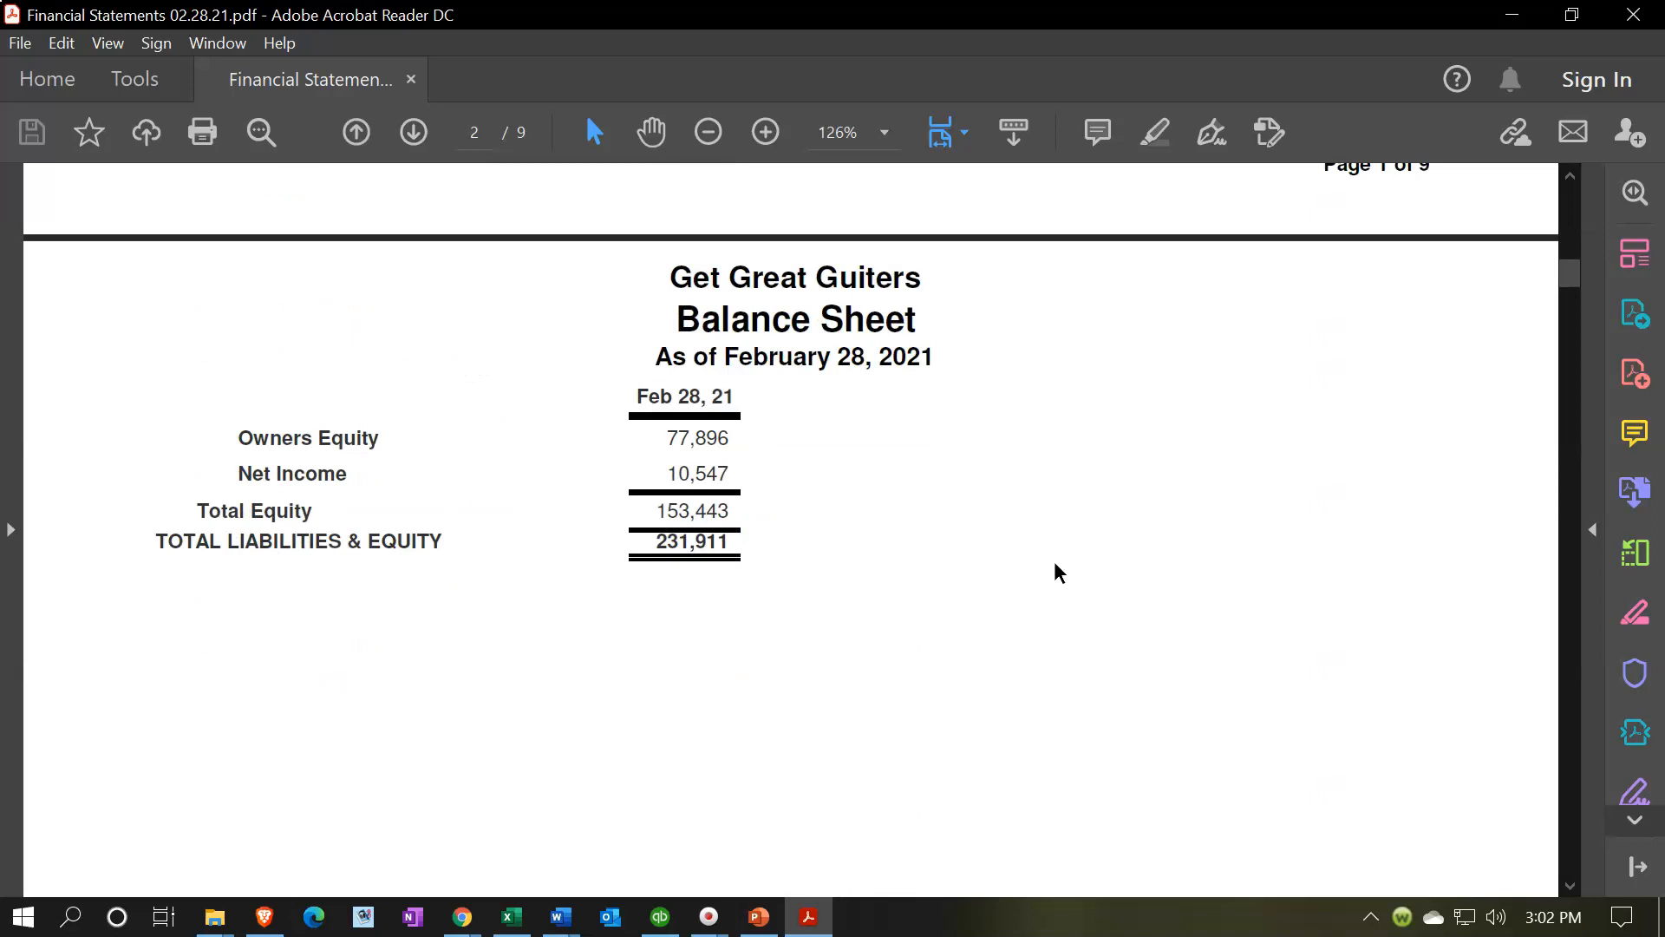
pyautogui.scroll(-3, 1058, 573)
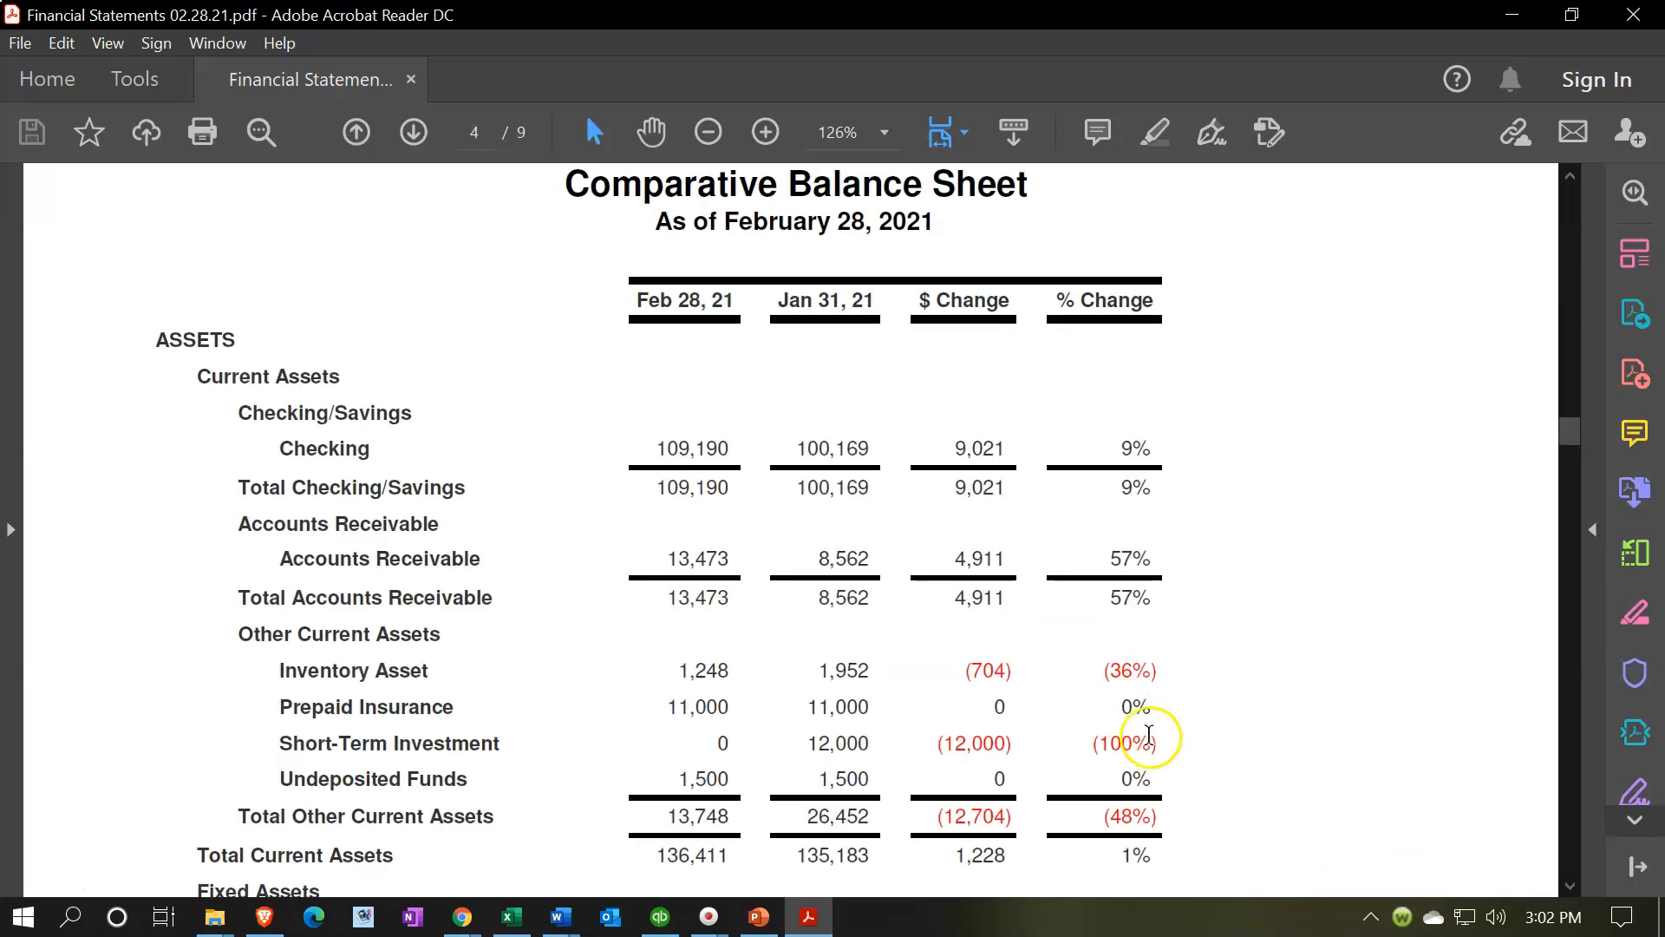
pyautogui.scroll(-4, 1151, 742)
pyautogui.scroll(-10, 1149, 735)
pyautogui.scroll(-12, 1149, 735)
pyautogui.scroll(-8, 1151, 739)
pyautogui.scroll(-8, 1151, 739)
pyautogui.scroll(-4, 1151, 739)
pyautogui.scroll(-2, 1151, 739)
pyautogui.scroll(-10, 1152, 739)
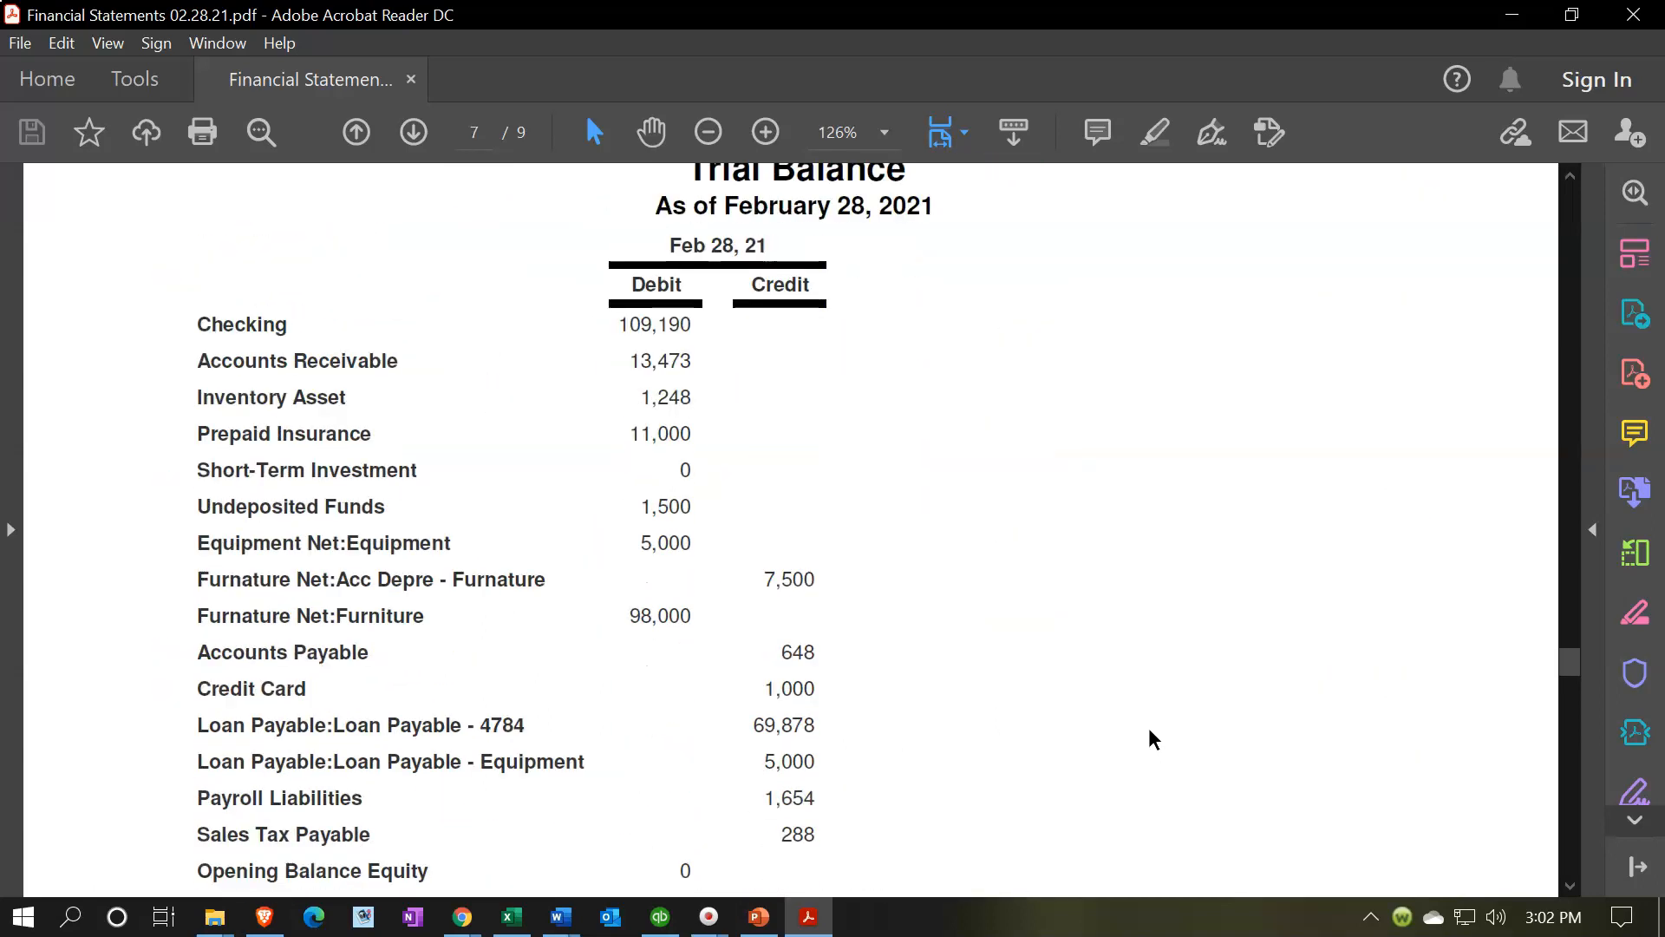
pyautogui.scroll(-5, 1152, 739)
pyautogui.scroll(-14, 1152, 739)
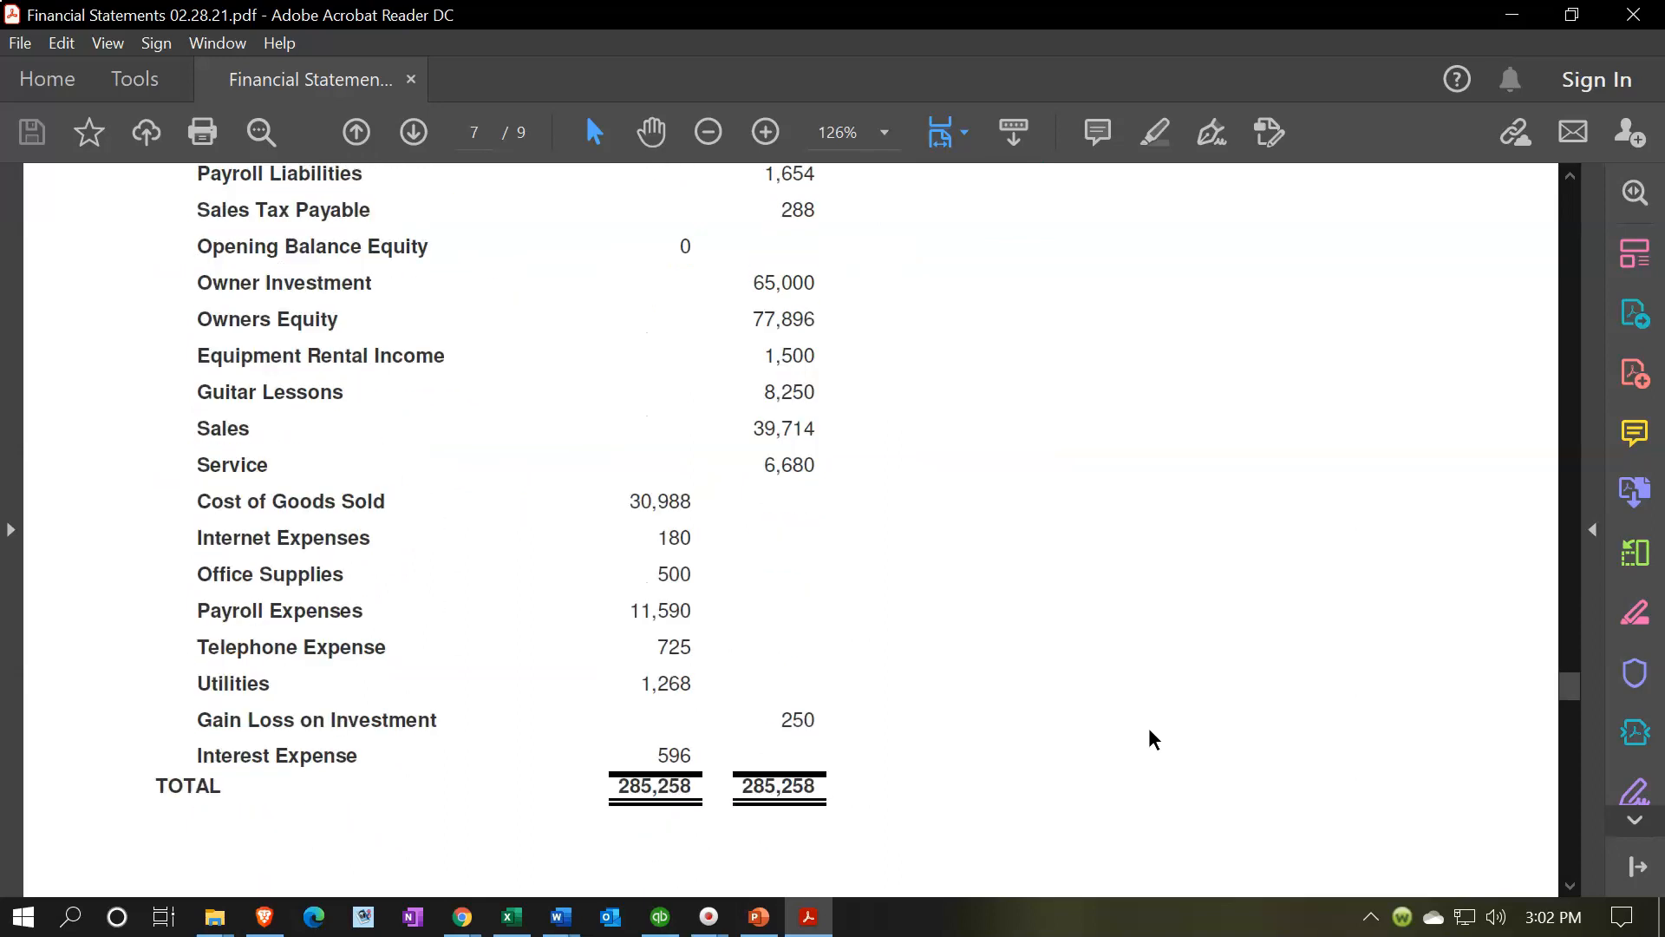
pyautogui.scroll(-2, 1152, 739)
pyautogui.scroll(-20, 1152, 739)
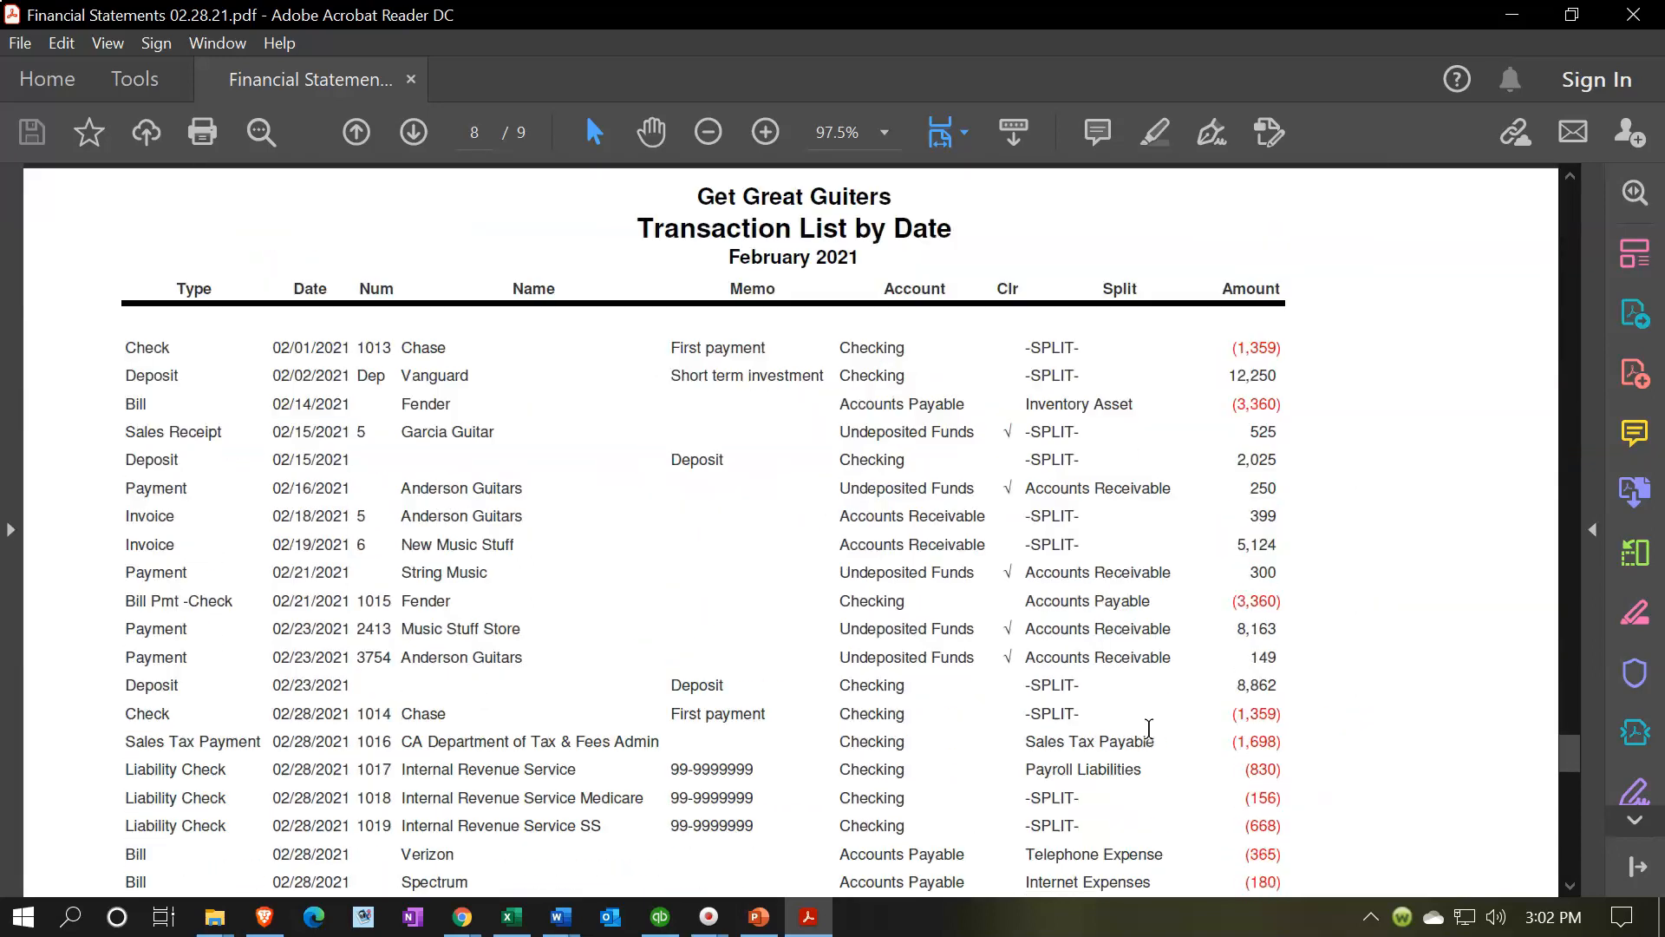
pyautogui.scroll(-18, 1149, 728)
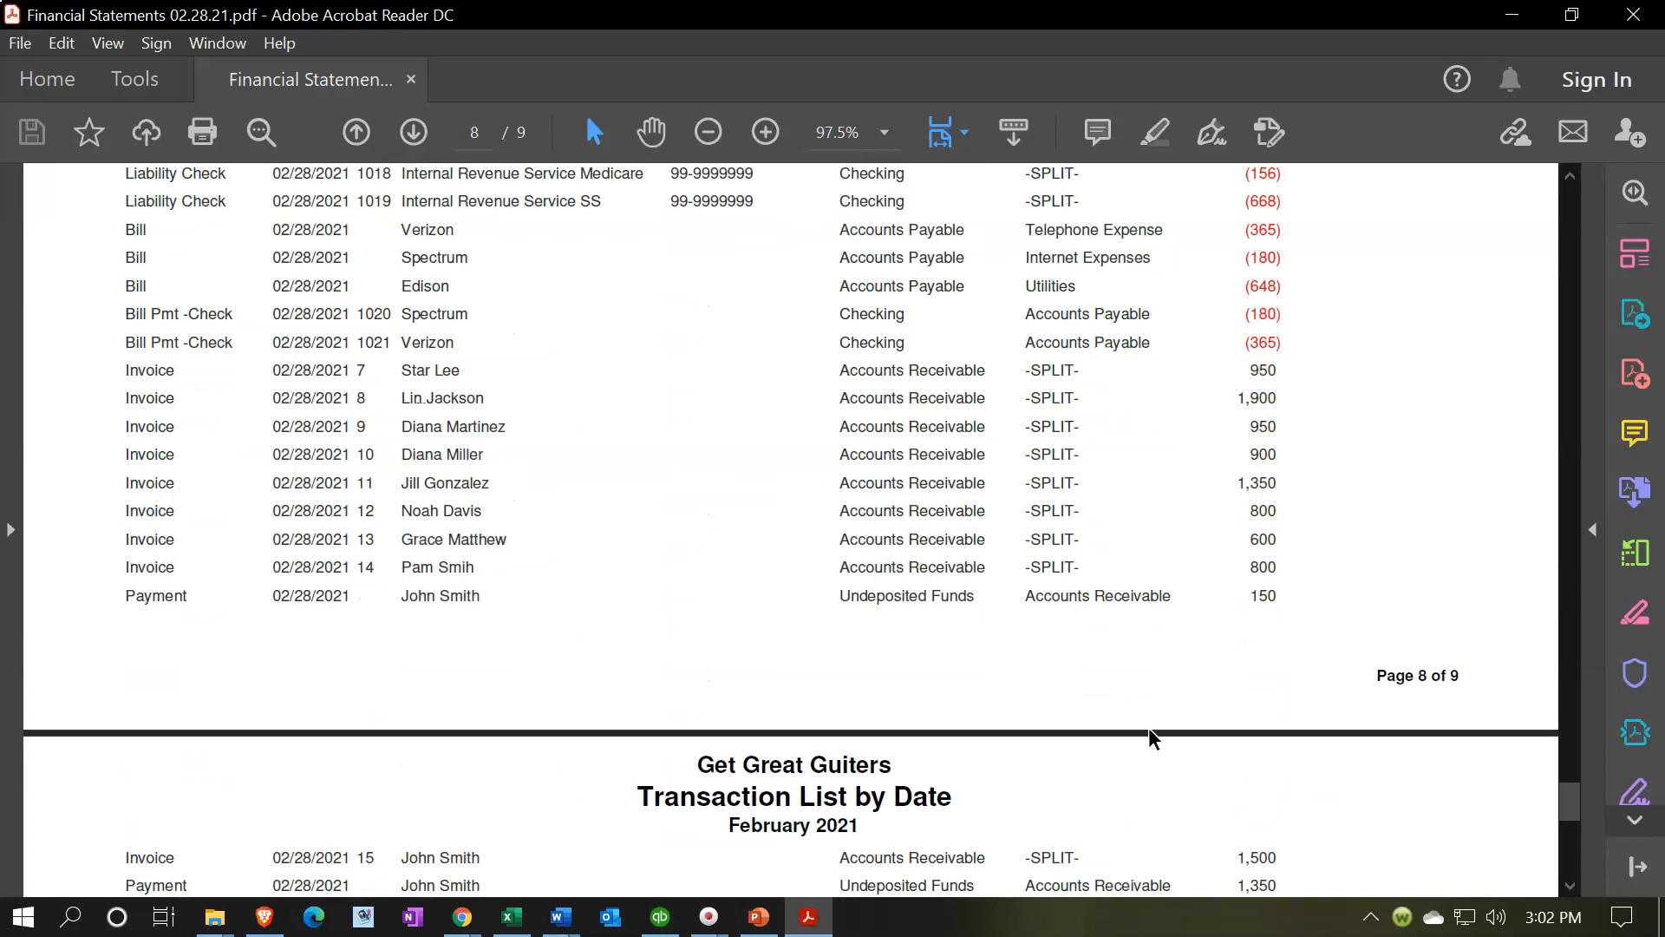
pyautogui.scroll(-8, 1152, 739)
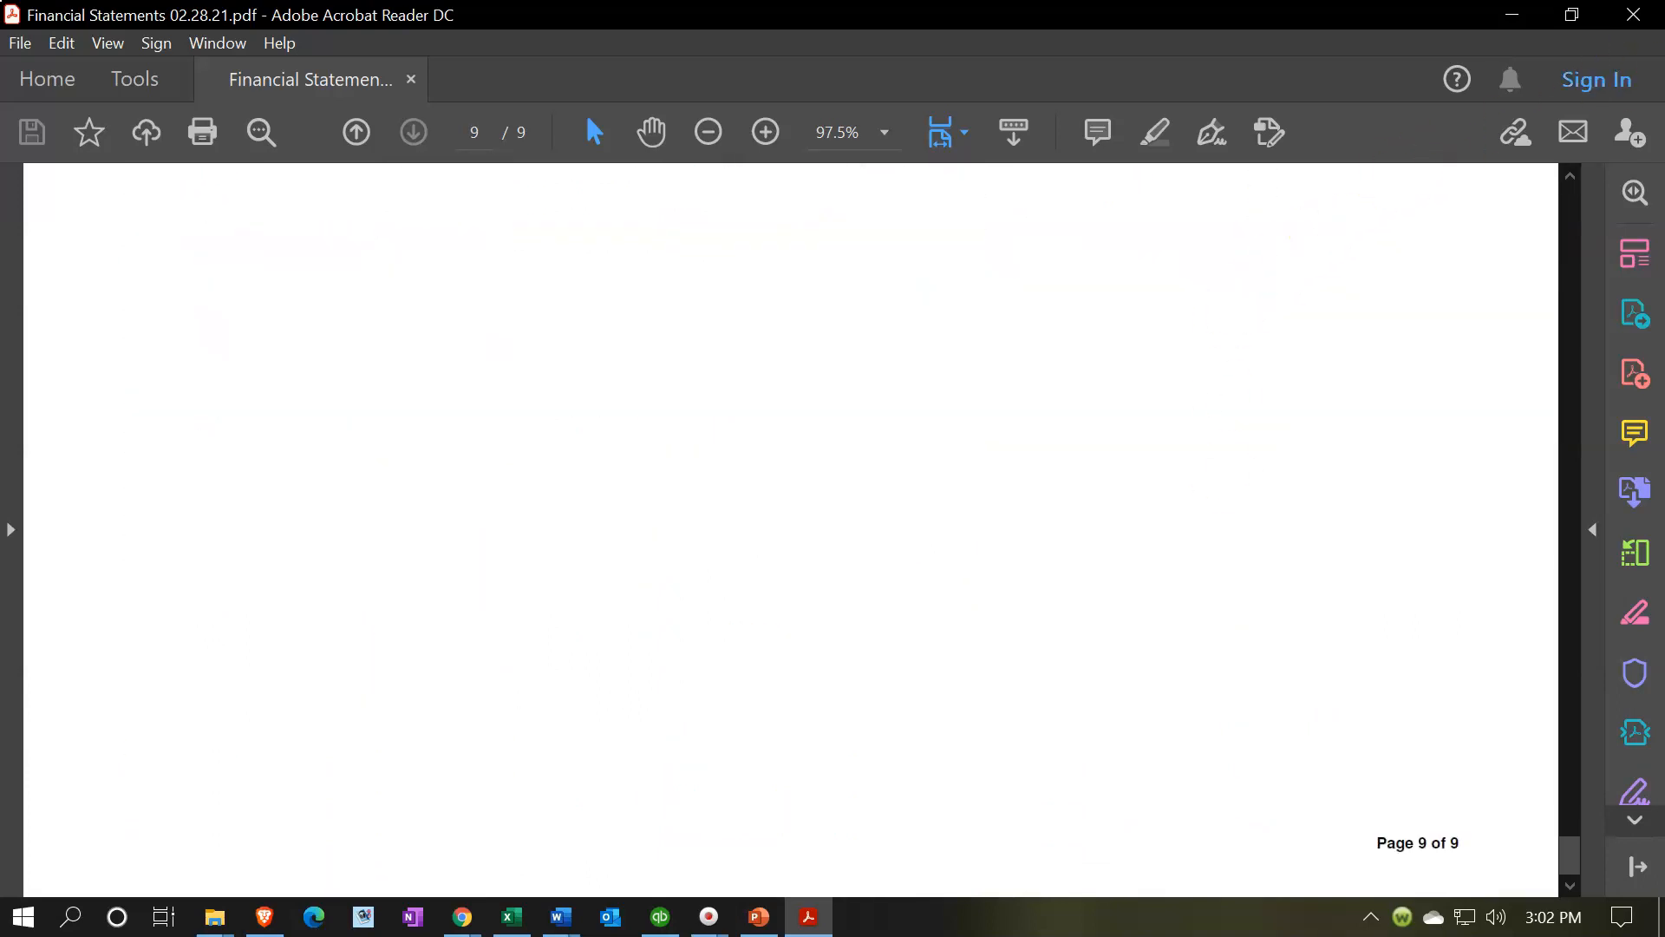
pyautogui.click(1652, 19)
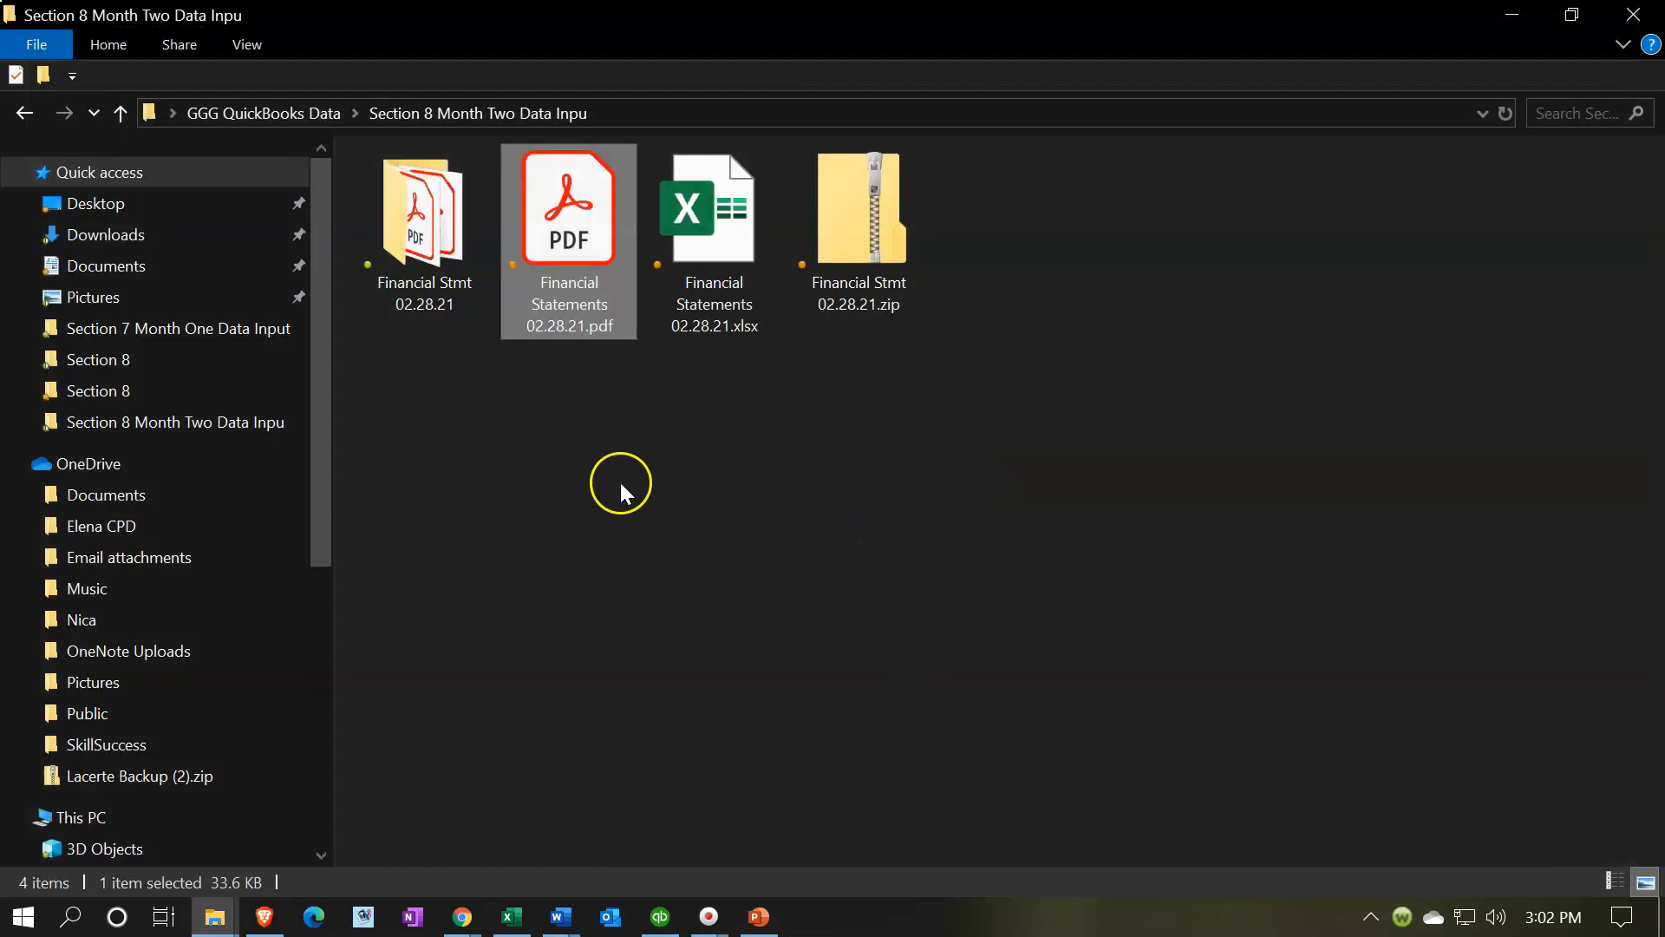